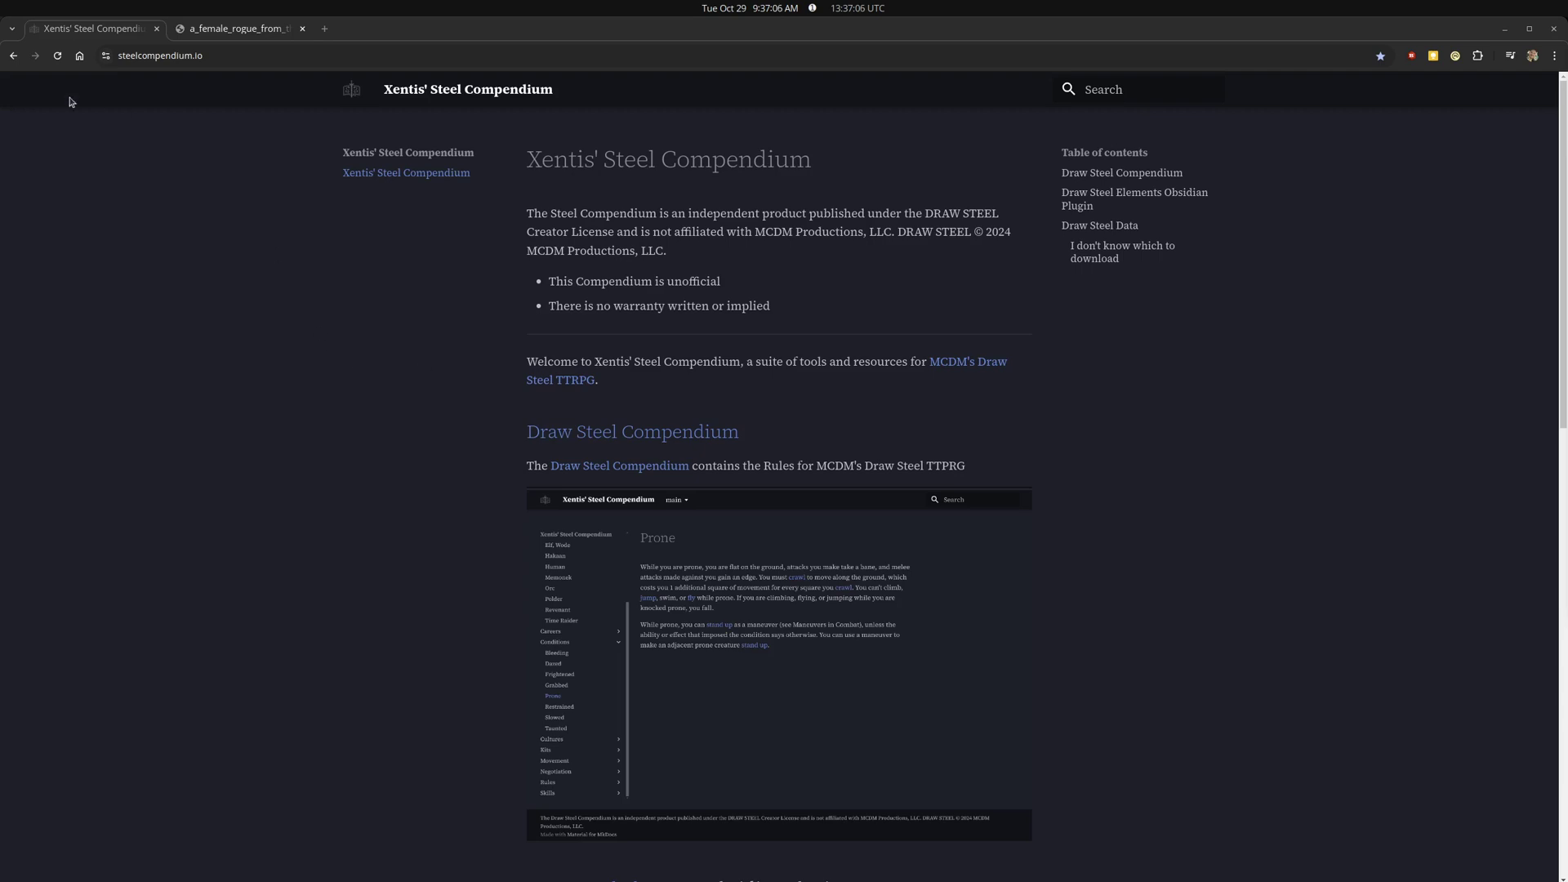
Browse the Steel Compendium site to the "Build a Character Sheet in Canvas" page and look over its character sheet elements.
left_click(118, 56)
double_click(186, 56)
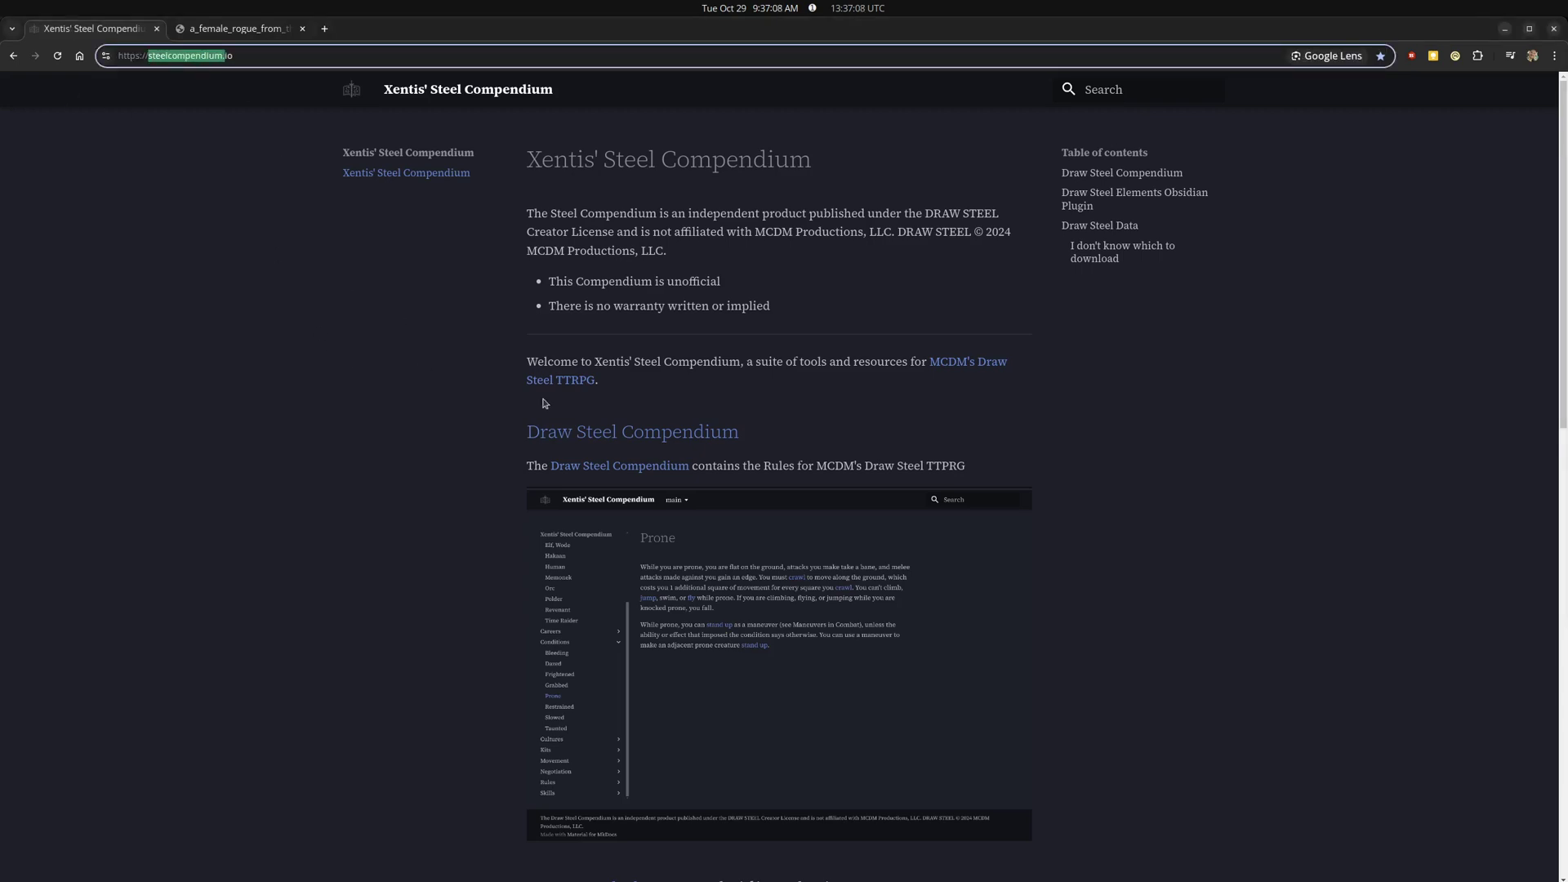
scroll(545, 403, "down", 5)
left_click(694, 558)
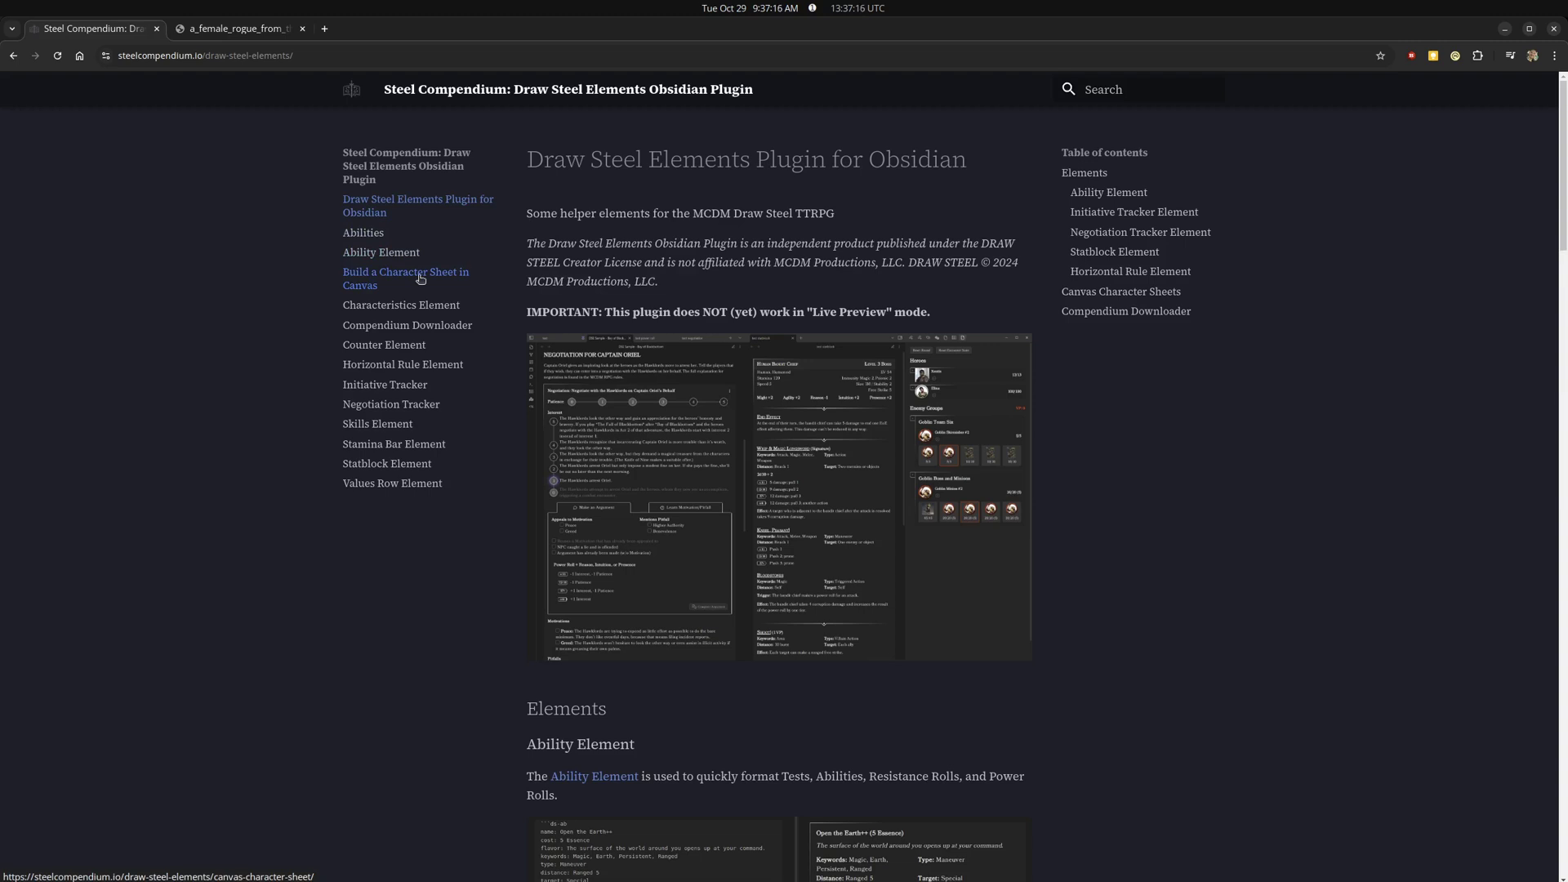
left_click(1099, 294)
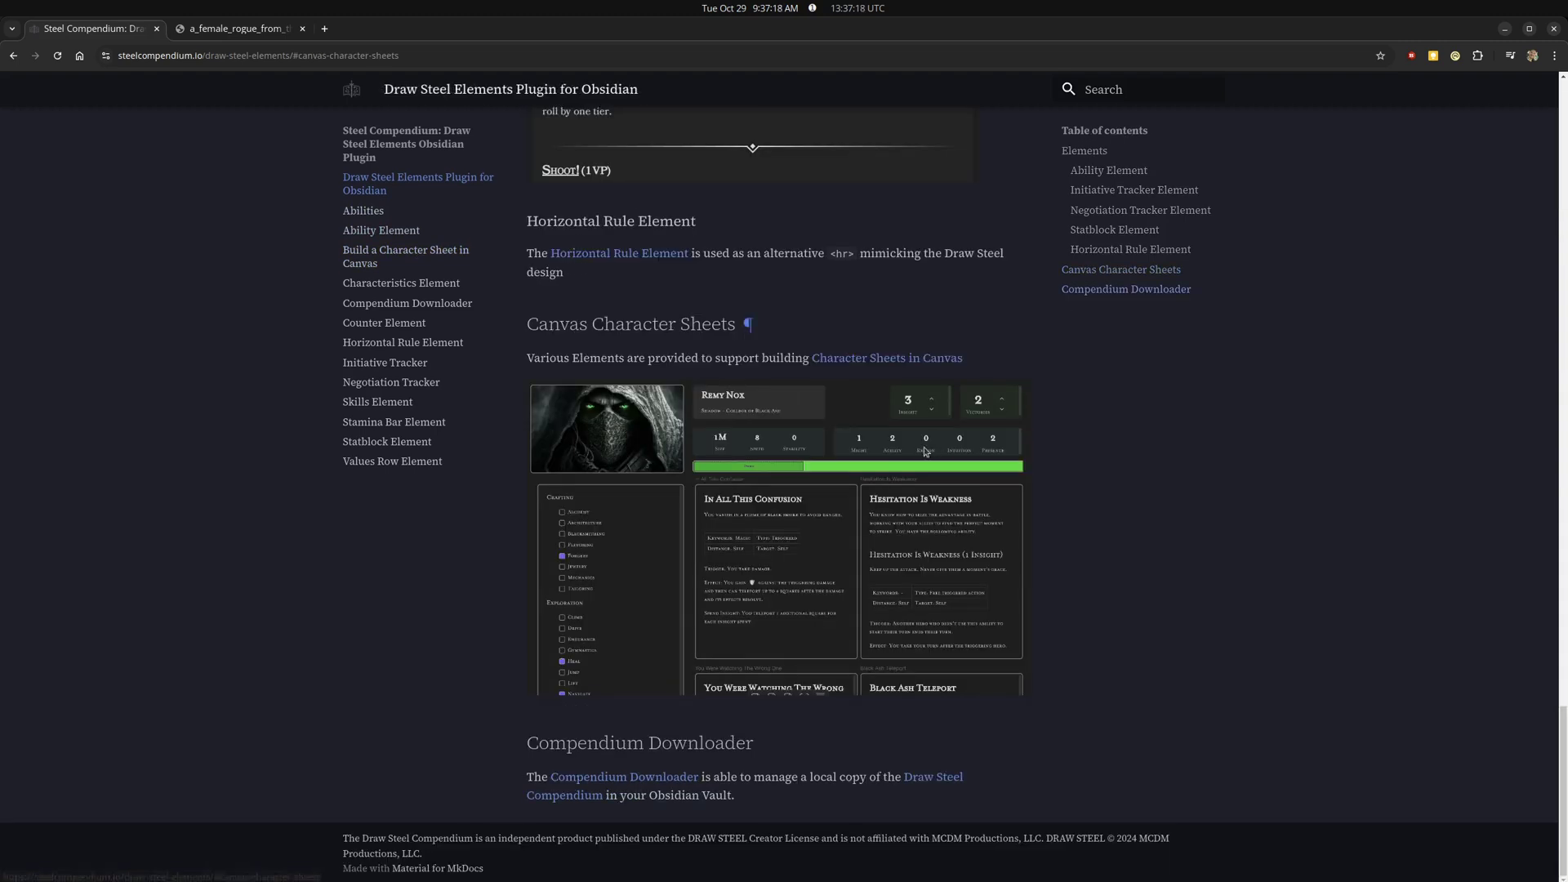
left_click(929, 369)
scroll(836, 577, "down", 5)
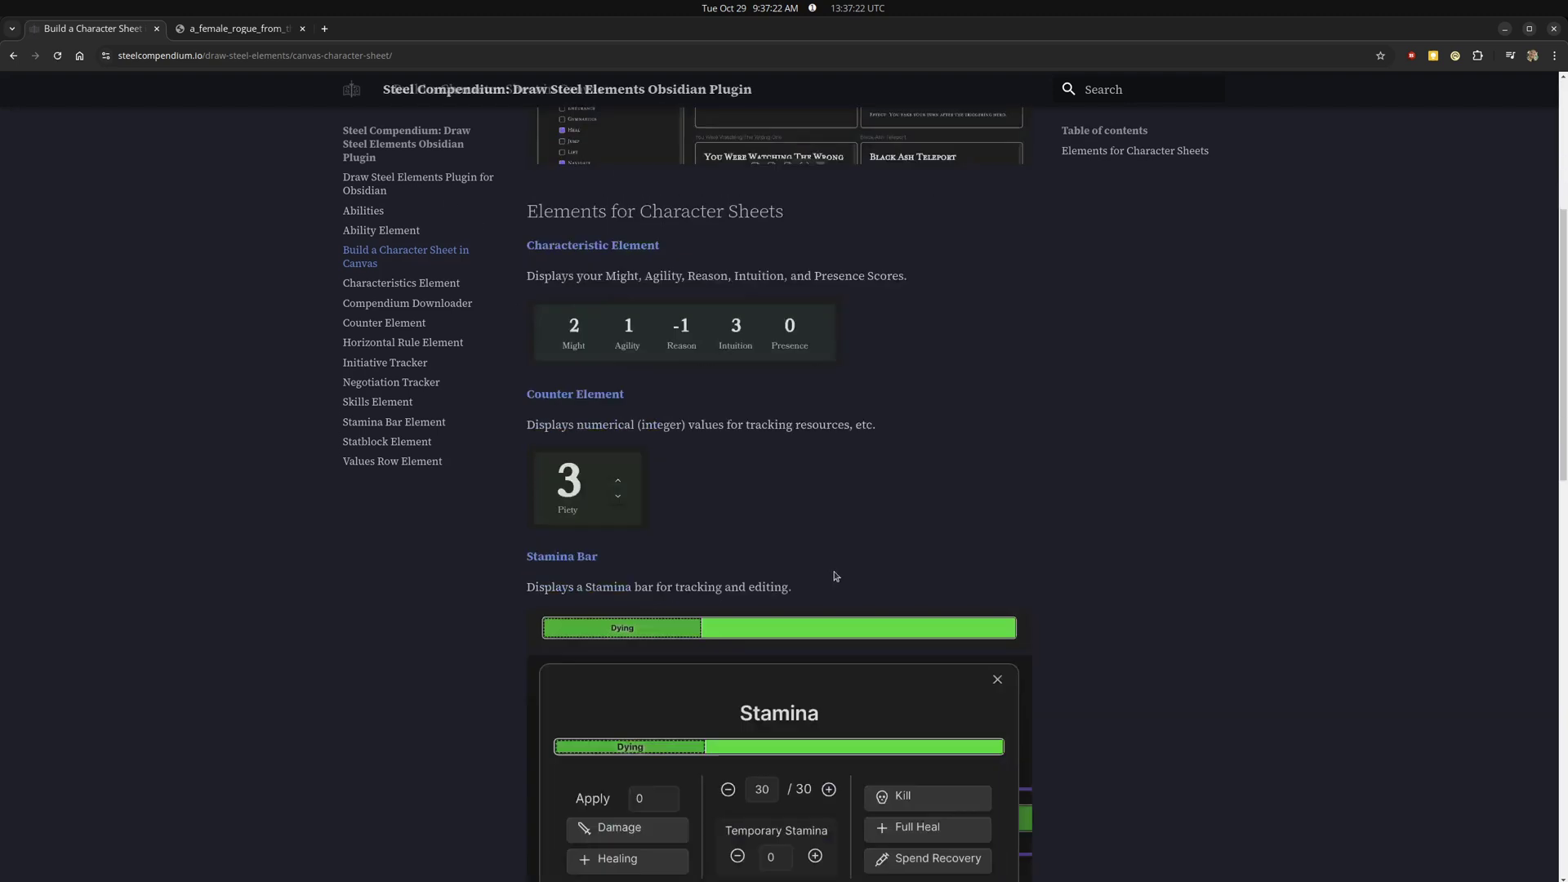
scroll(595, 452, "up", 6)
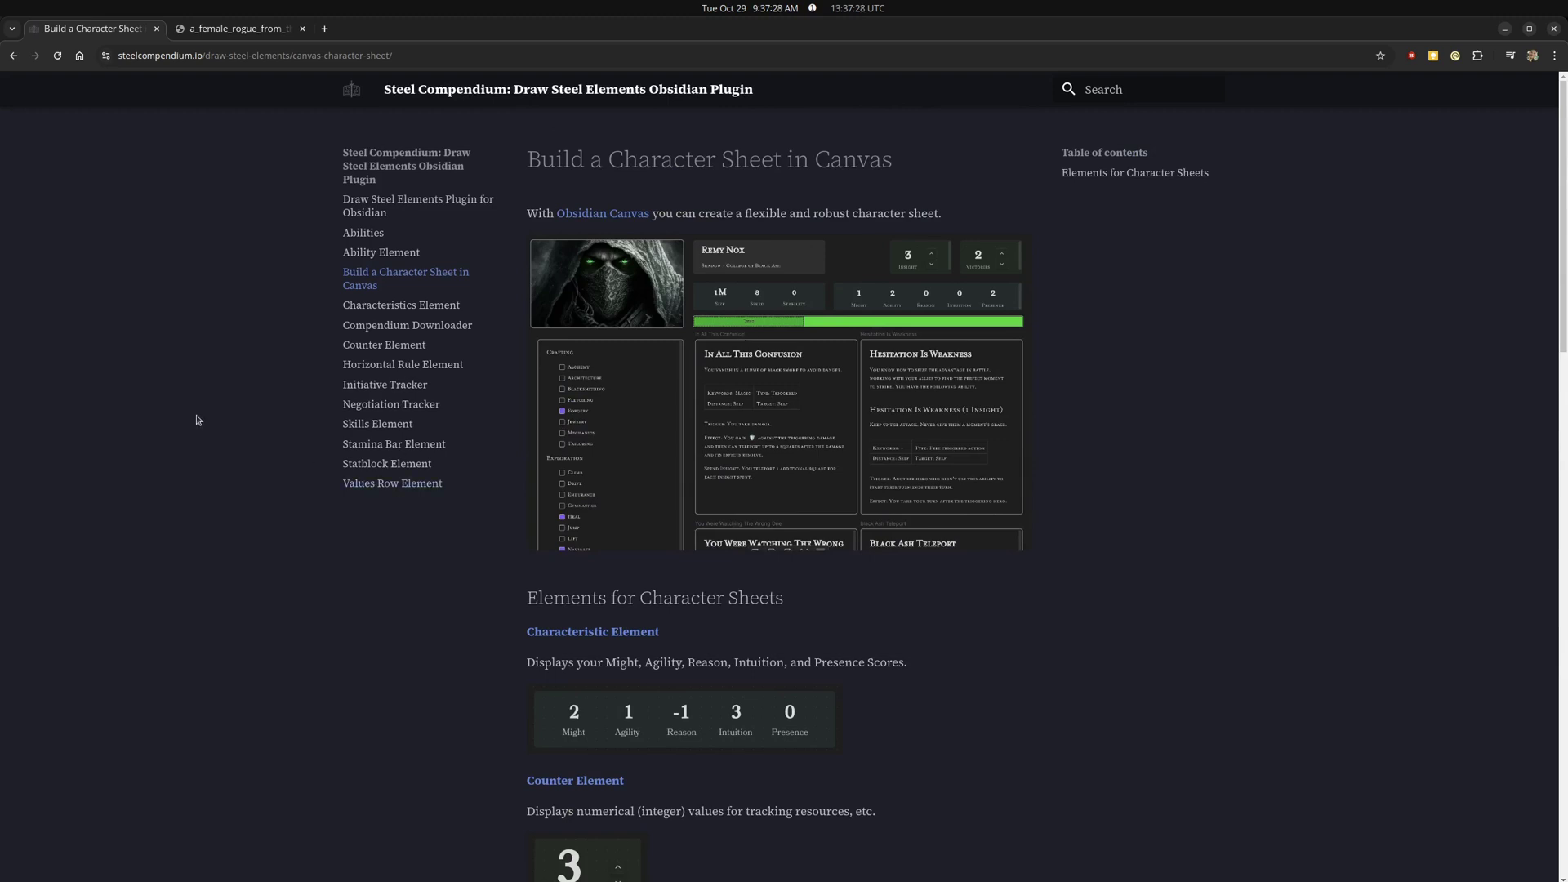
Switch to Obsidian beside the browser and check in the settings whether the Canvas core plugin is enabled.
left_click_drag(198, 419, 1083, 480)
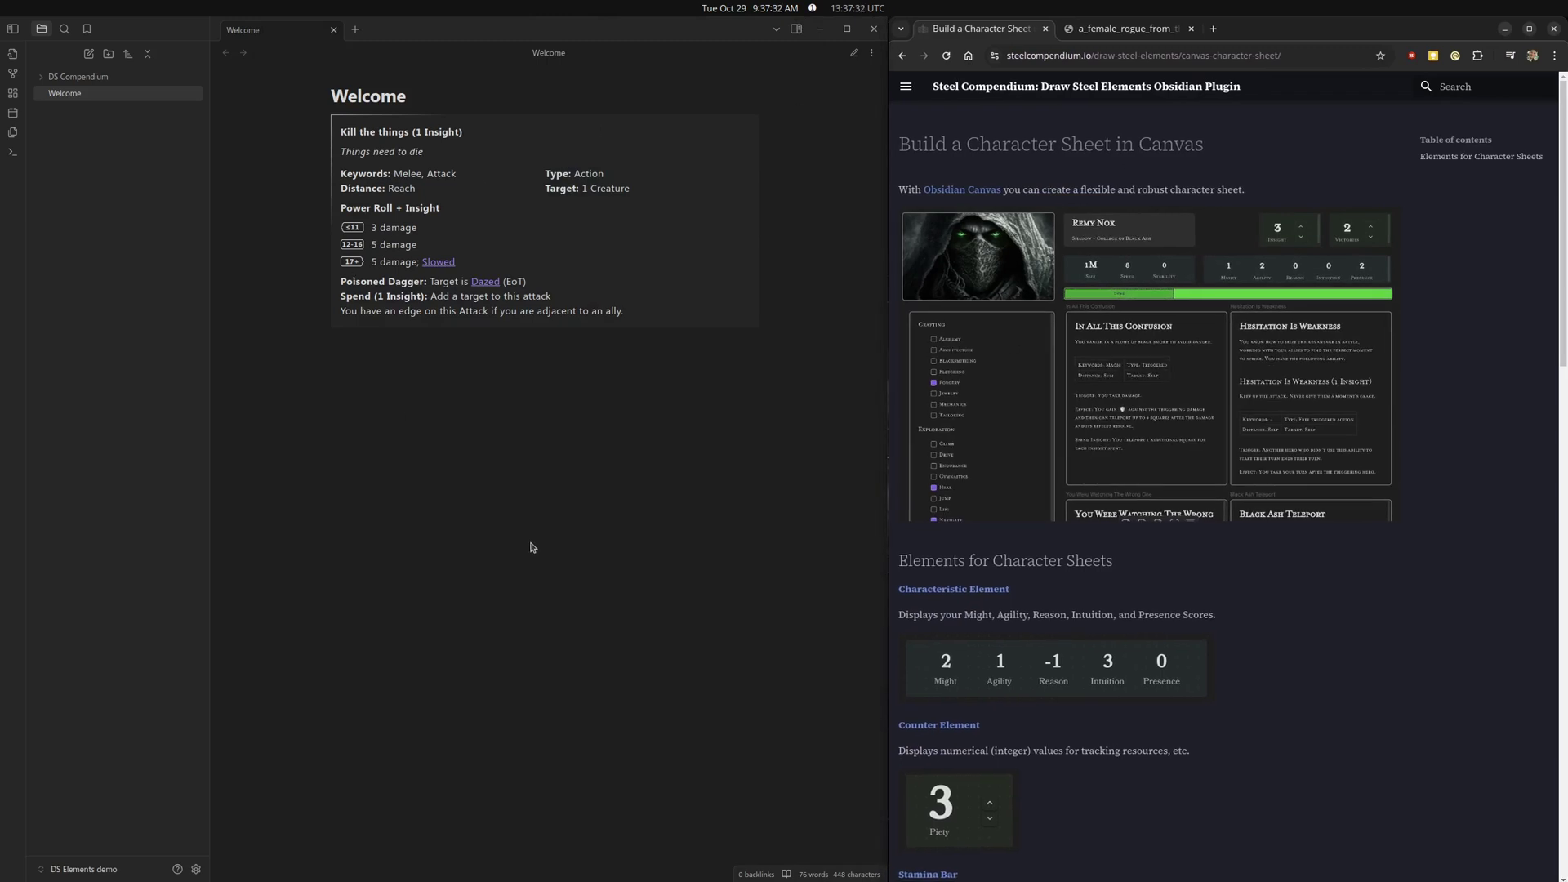
left_click(196, 869)
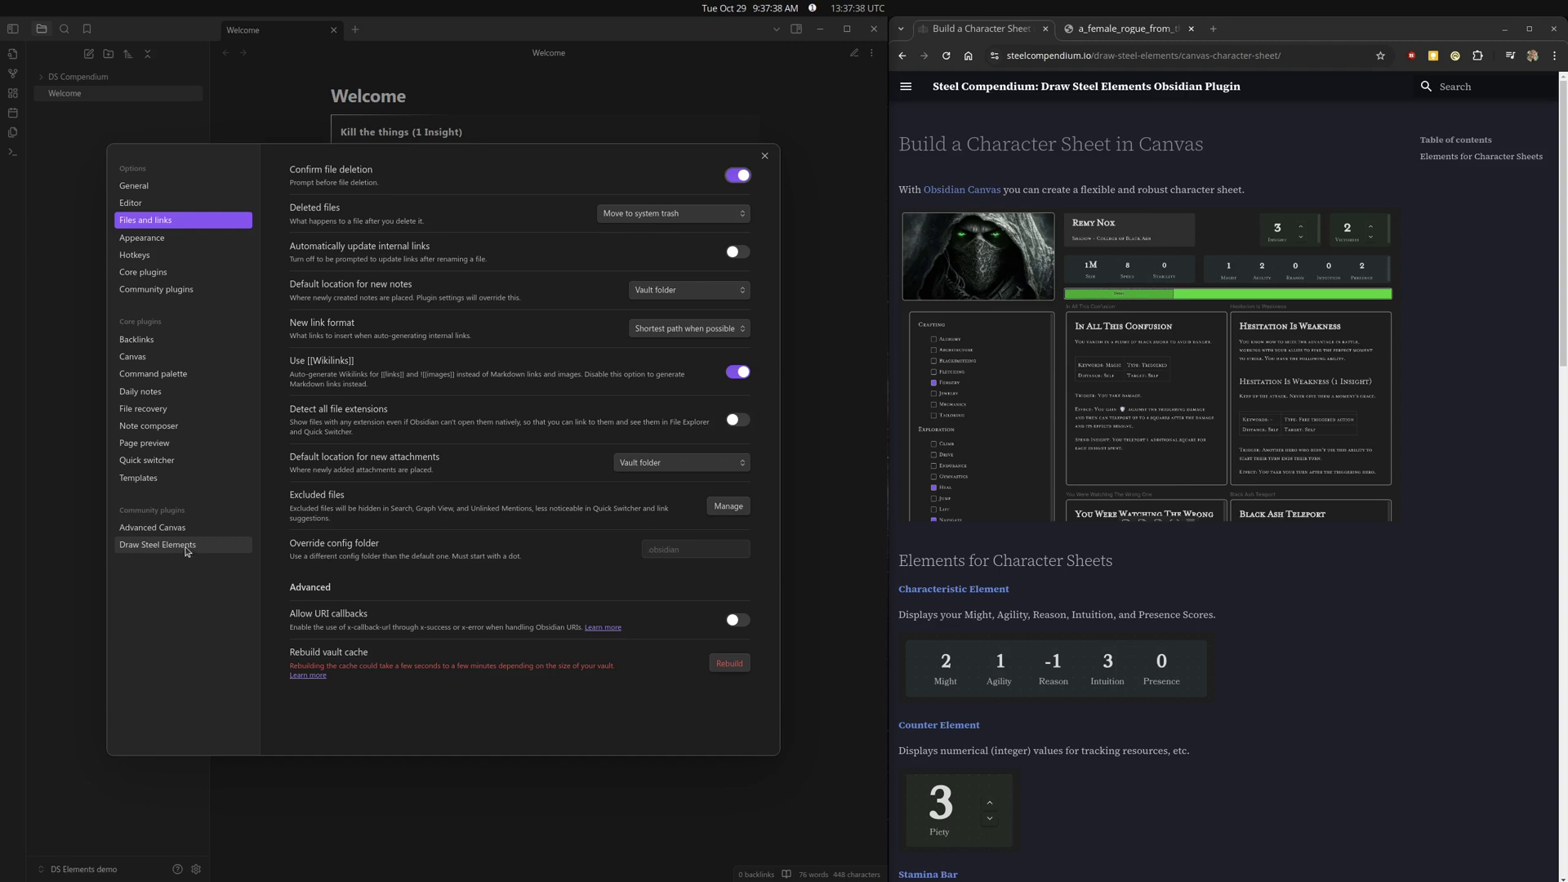
left_click(133, 273)
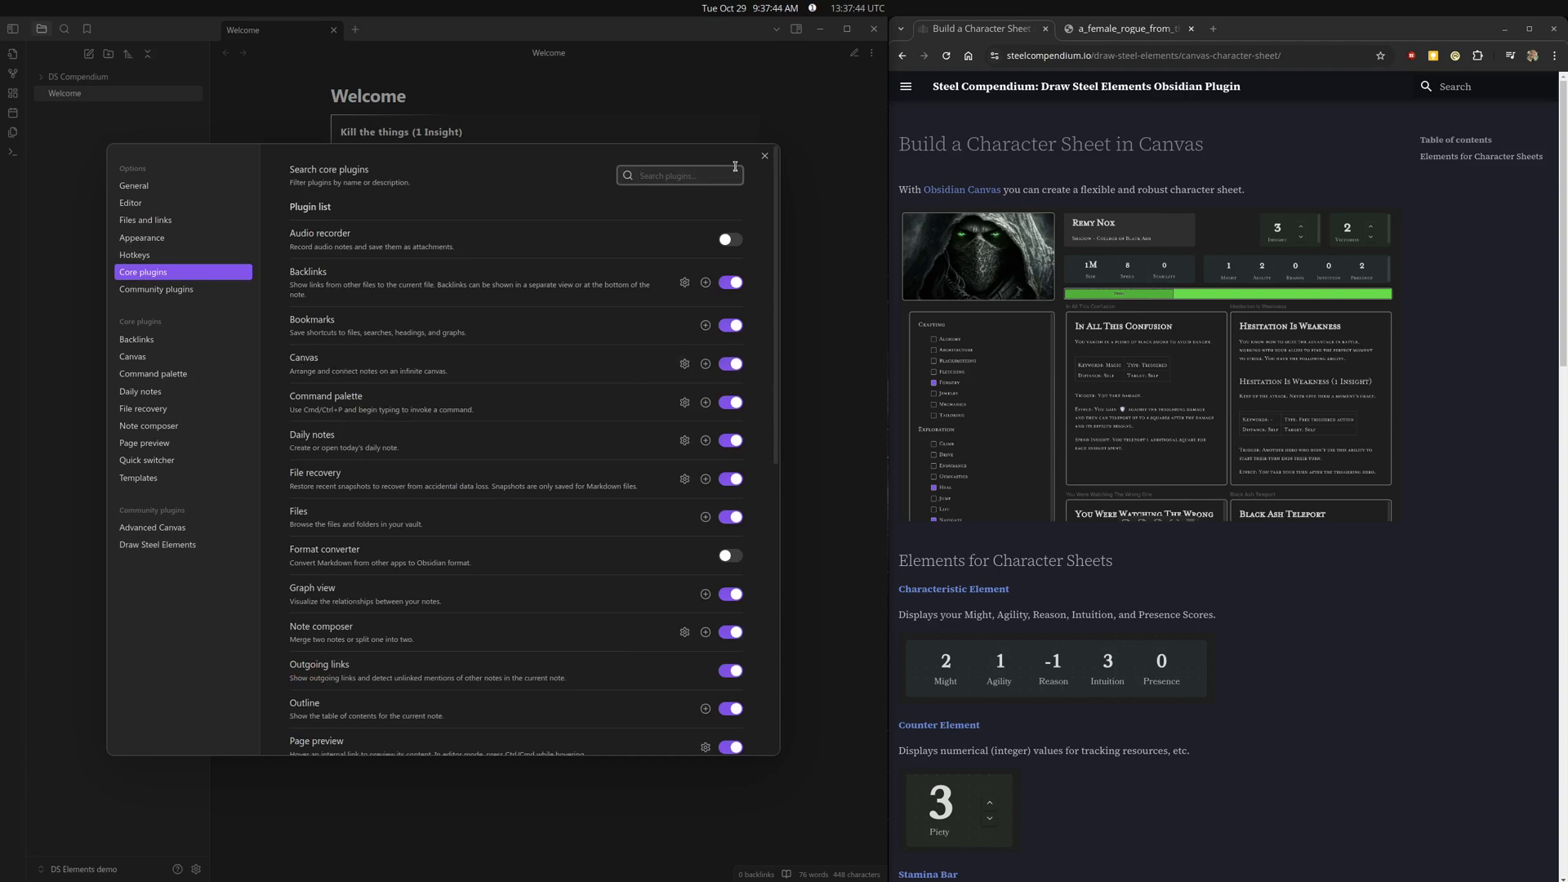
left_click(764, 155)
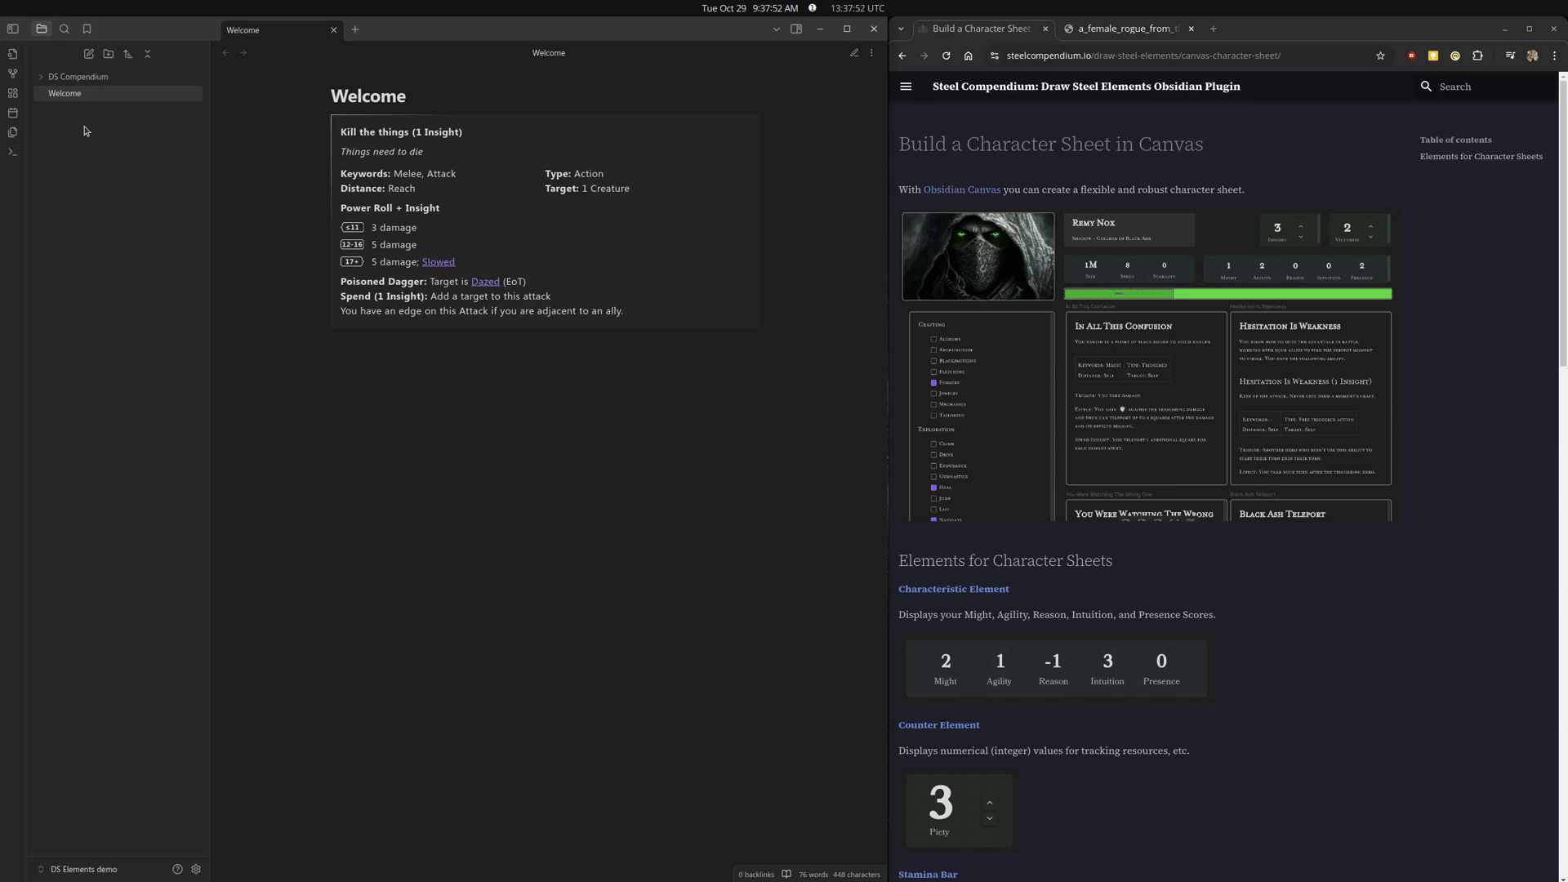
Create a new folder named Media in the vault.
left_click(108, 53)
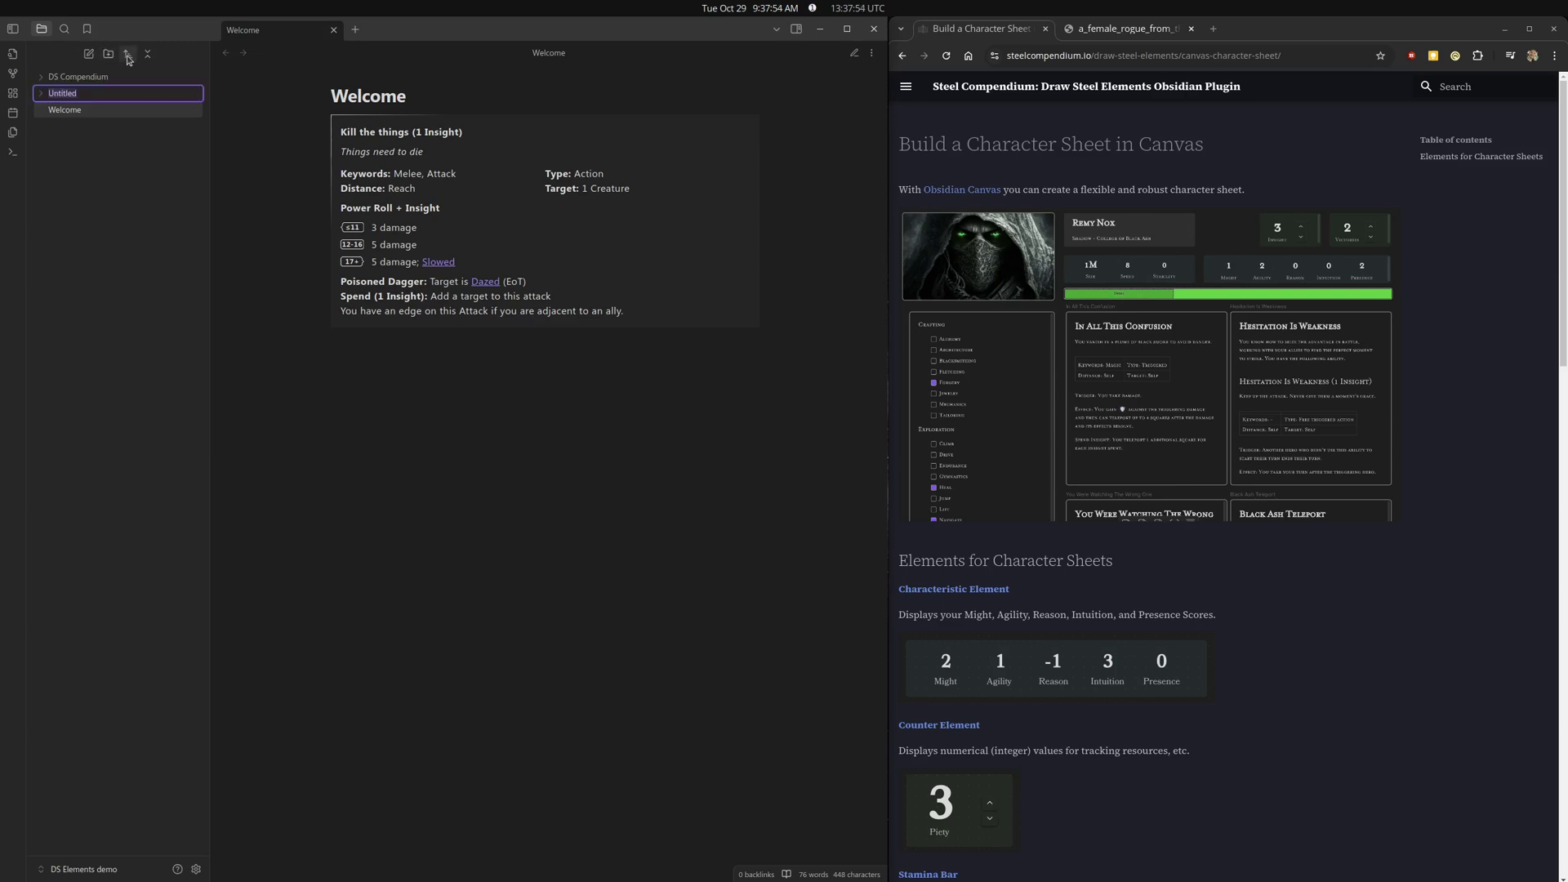
type("Media")
key("Return")
Set the default location for new attachments to "In the folder specified below" with Media as the attachment folder path.
left_click(196, 869)
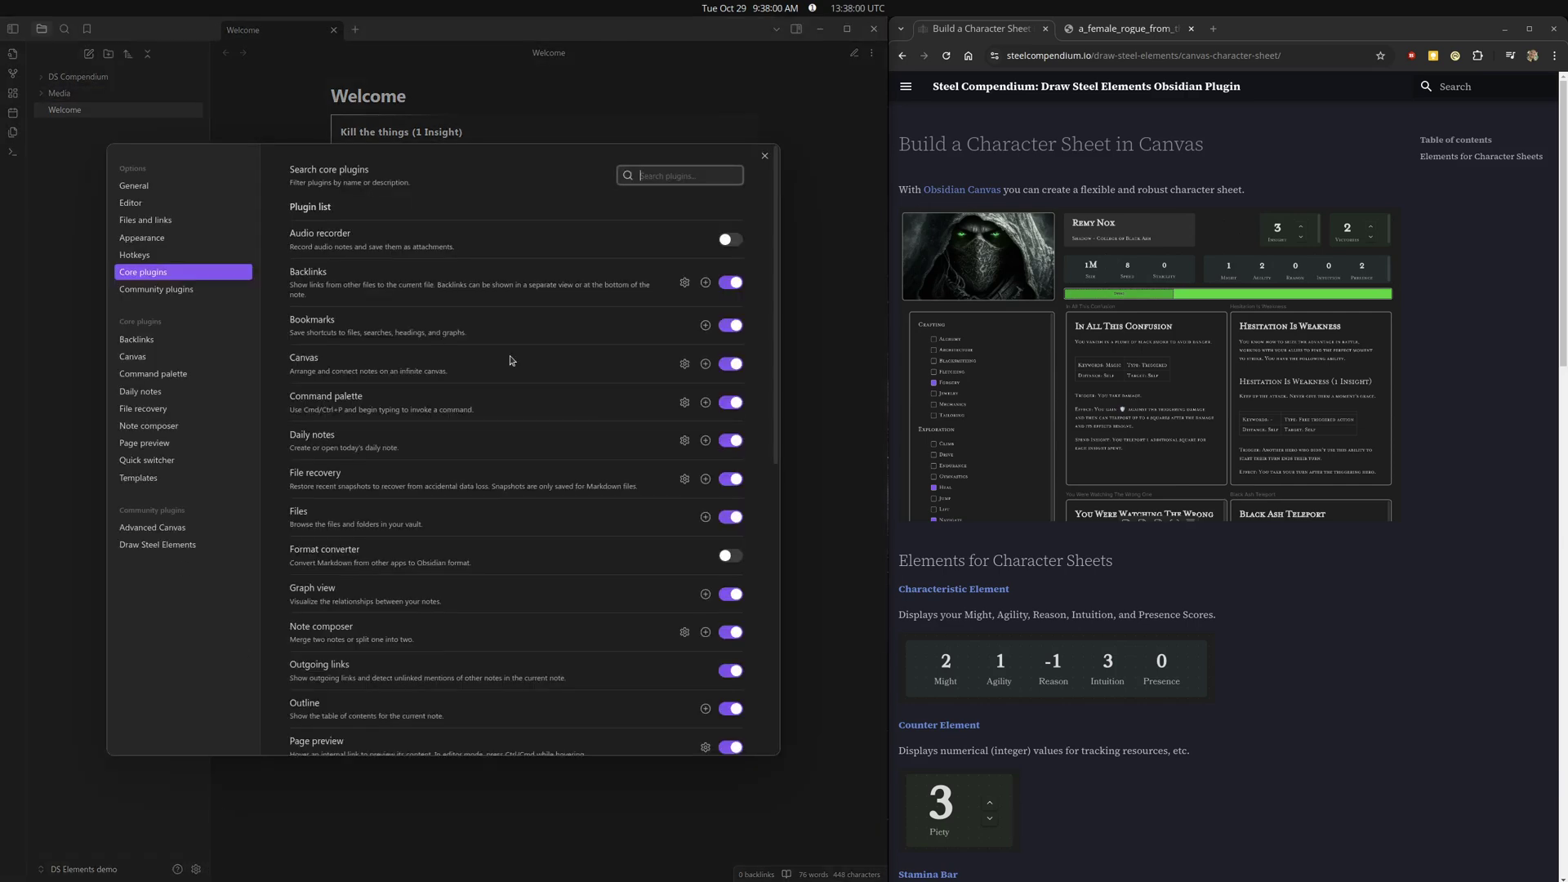
left_click(147, 219)
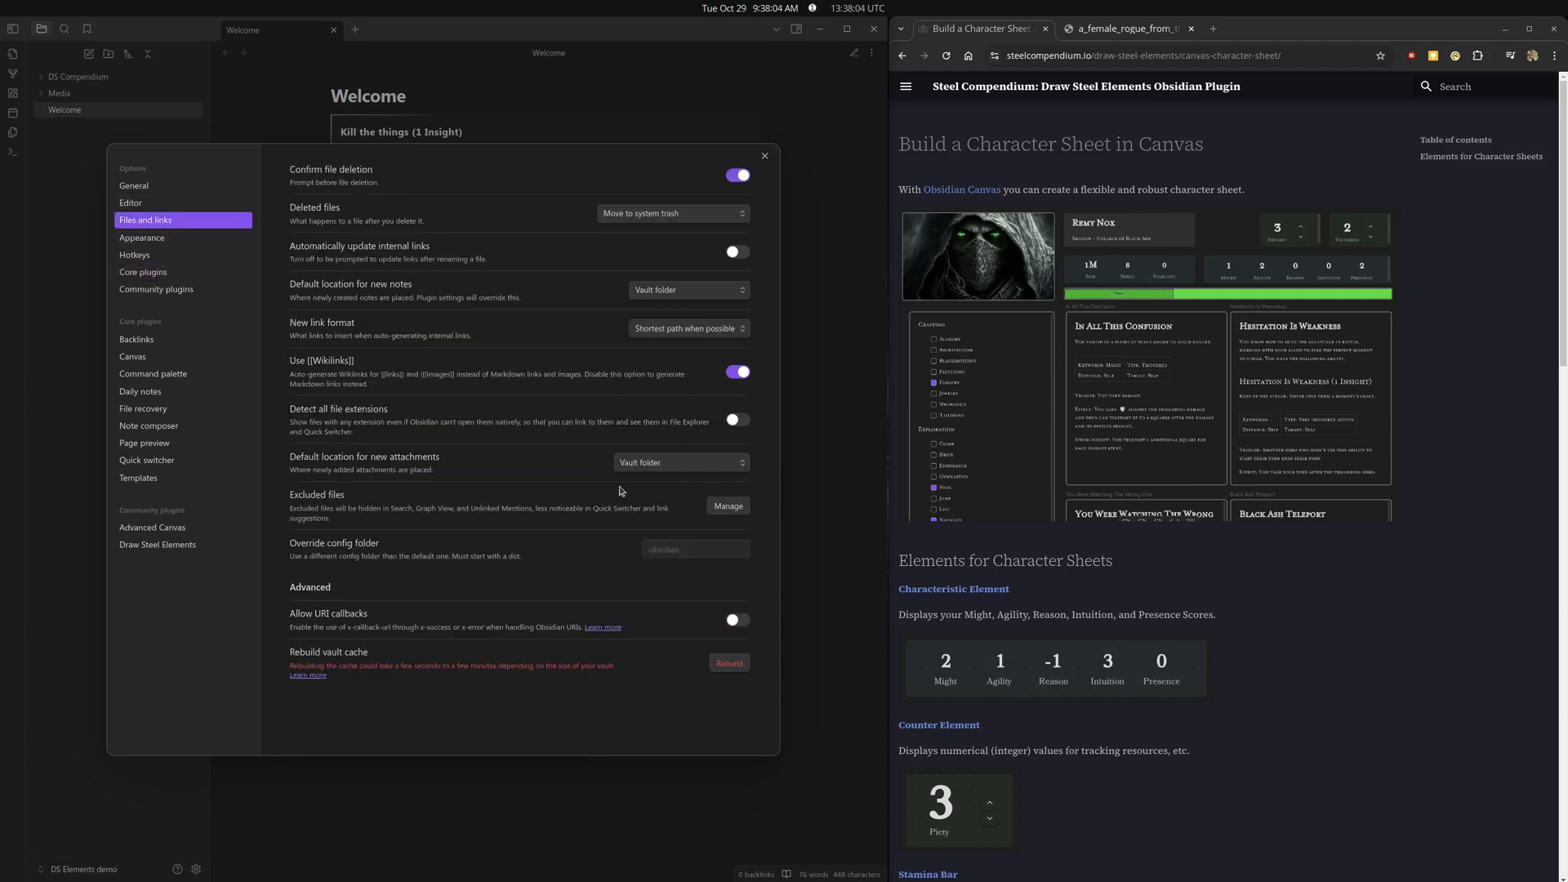
left_click(699, 466)
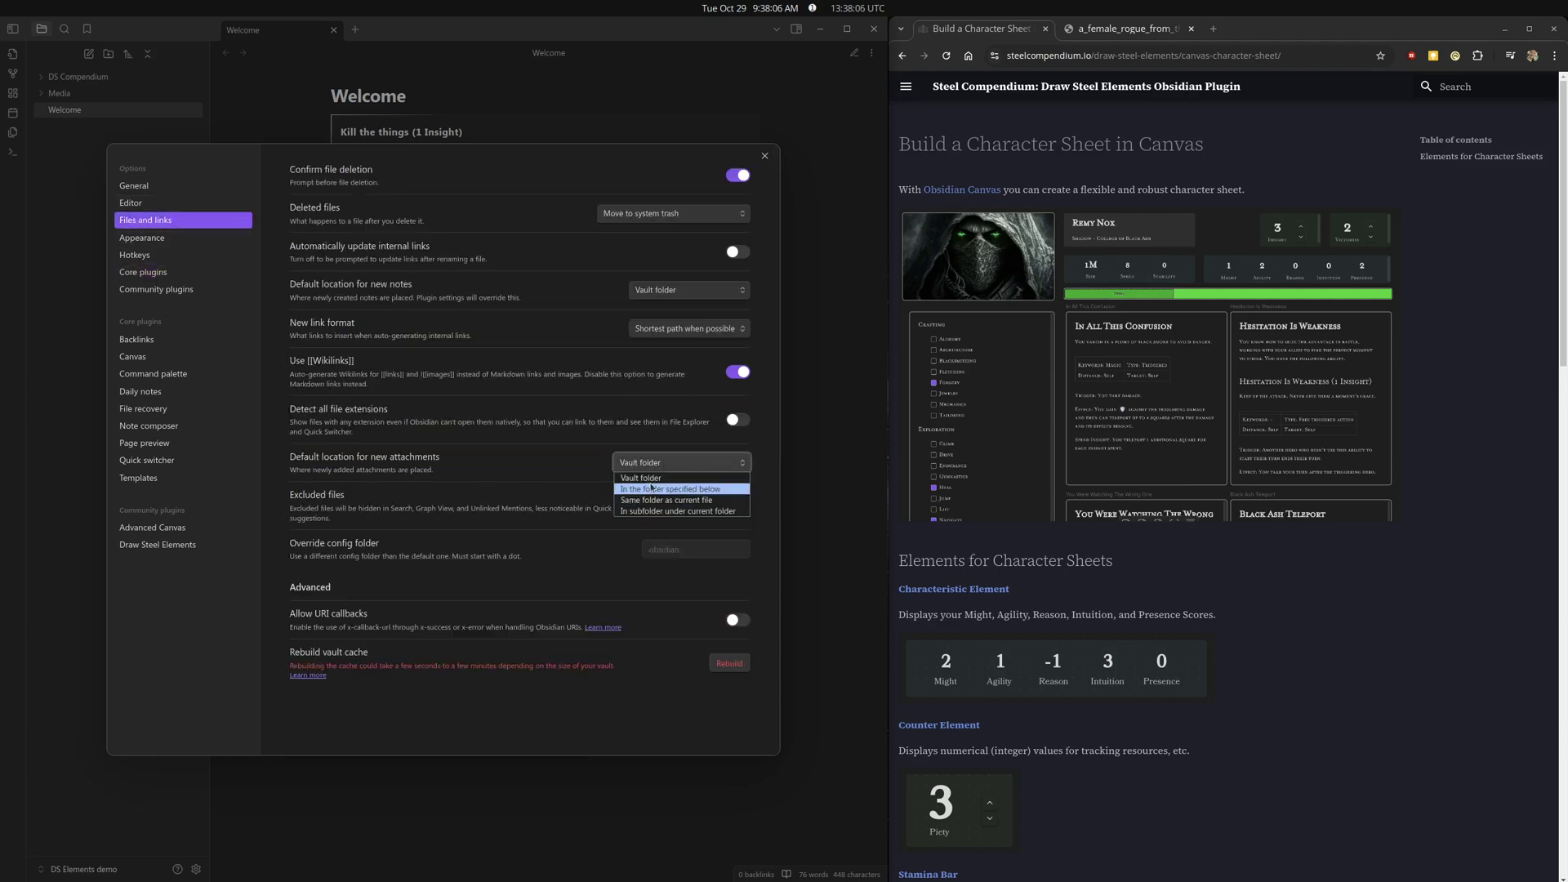
left_click(669, 488)
left_click(696, 504)
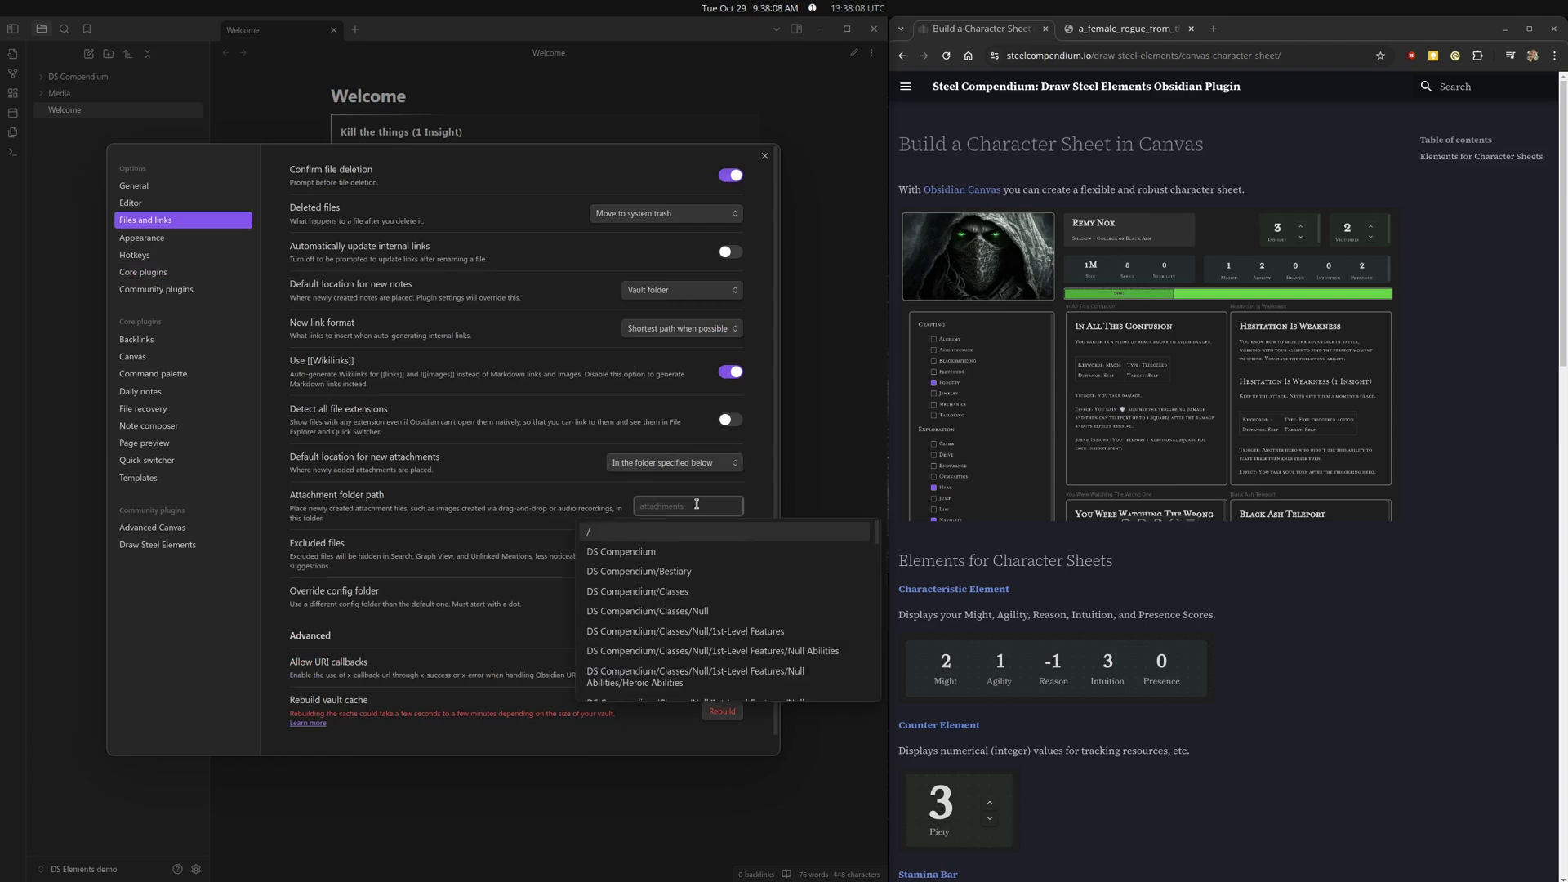
type("Media")
left_click(658, 535)
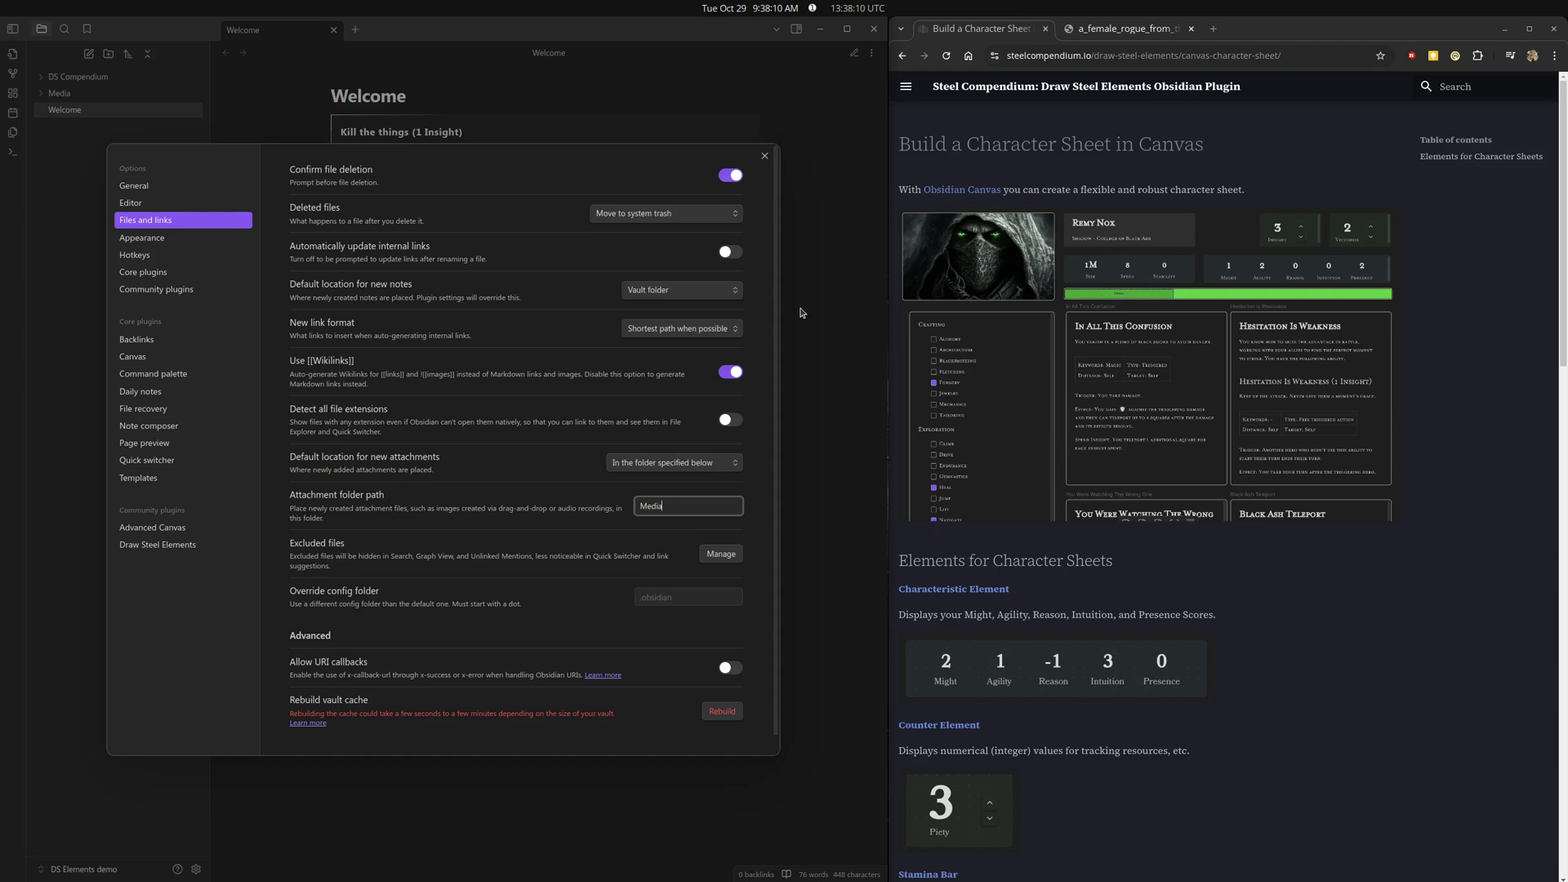
left_click(764, 156)
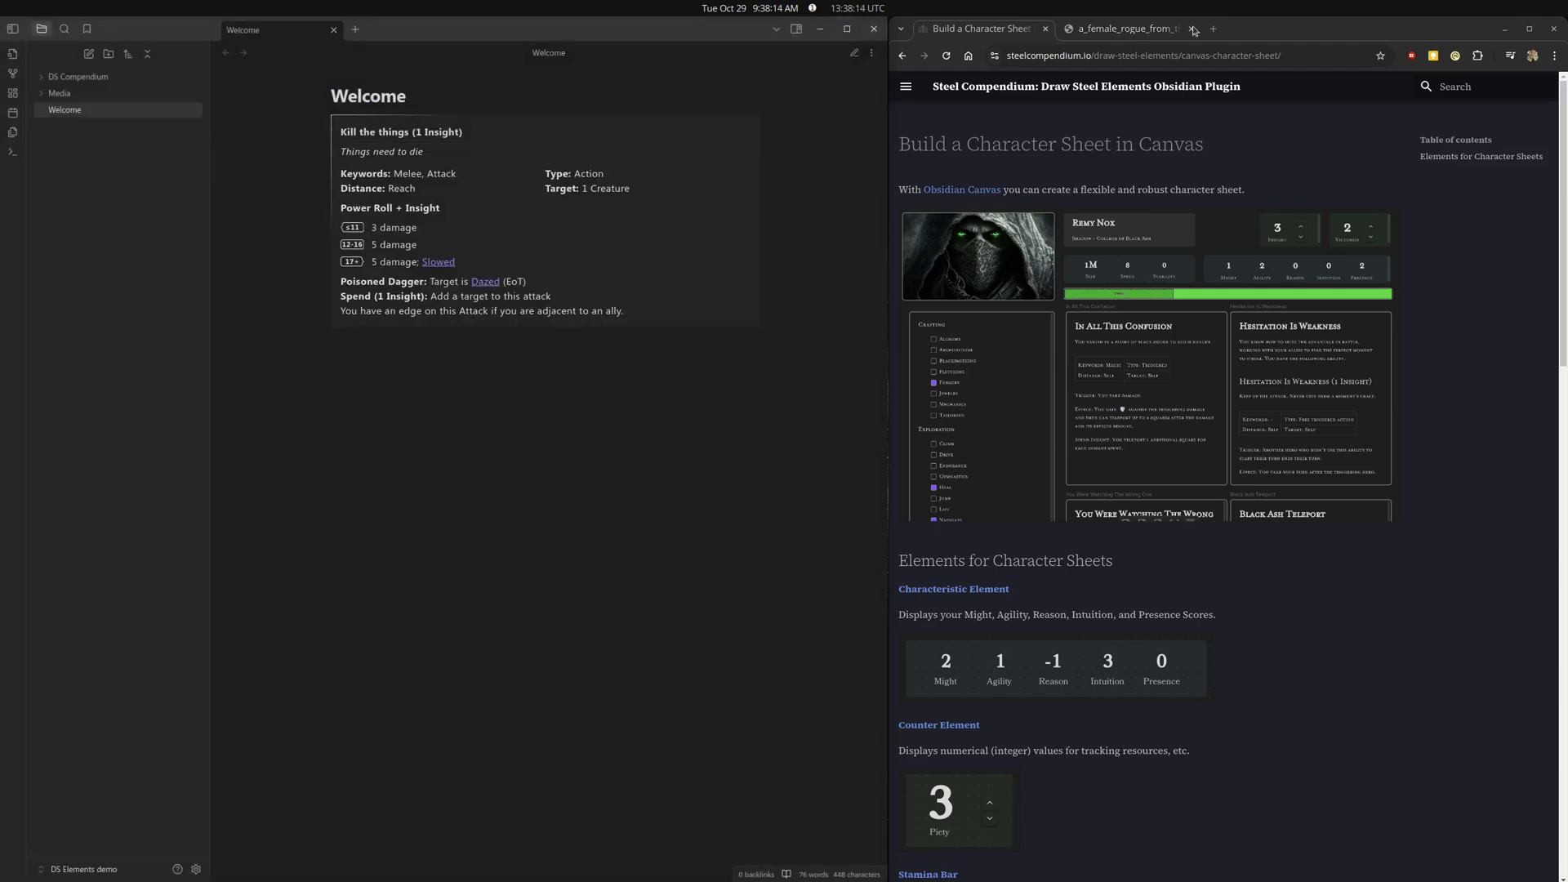
Bring the hooded rogue picture from the browser into the vault's Media folder and open the added image.
left_click(1152, 30)
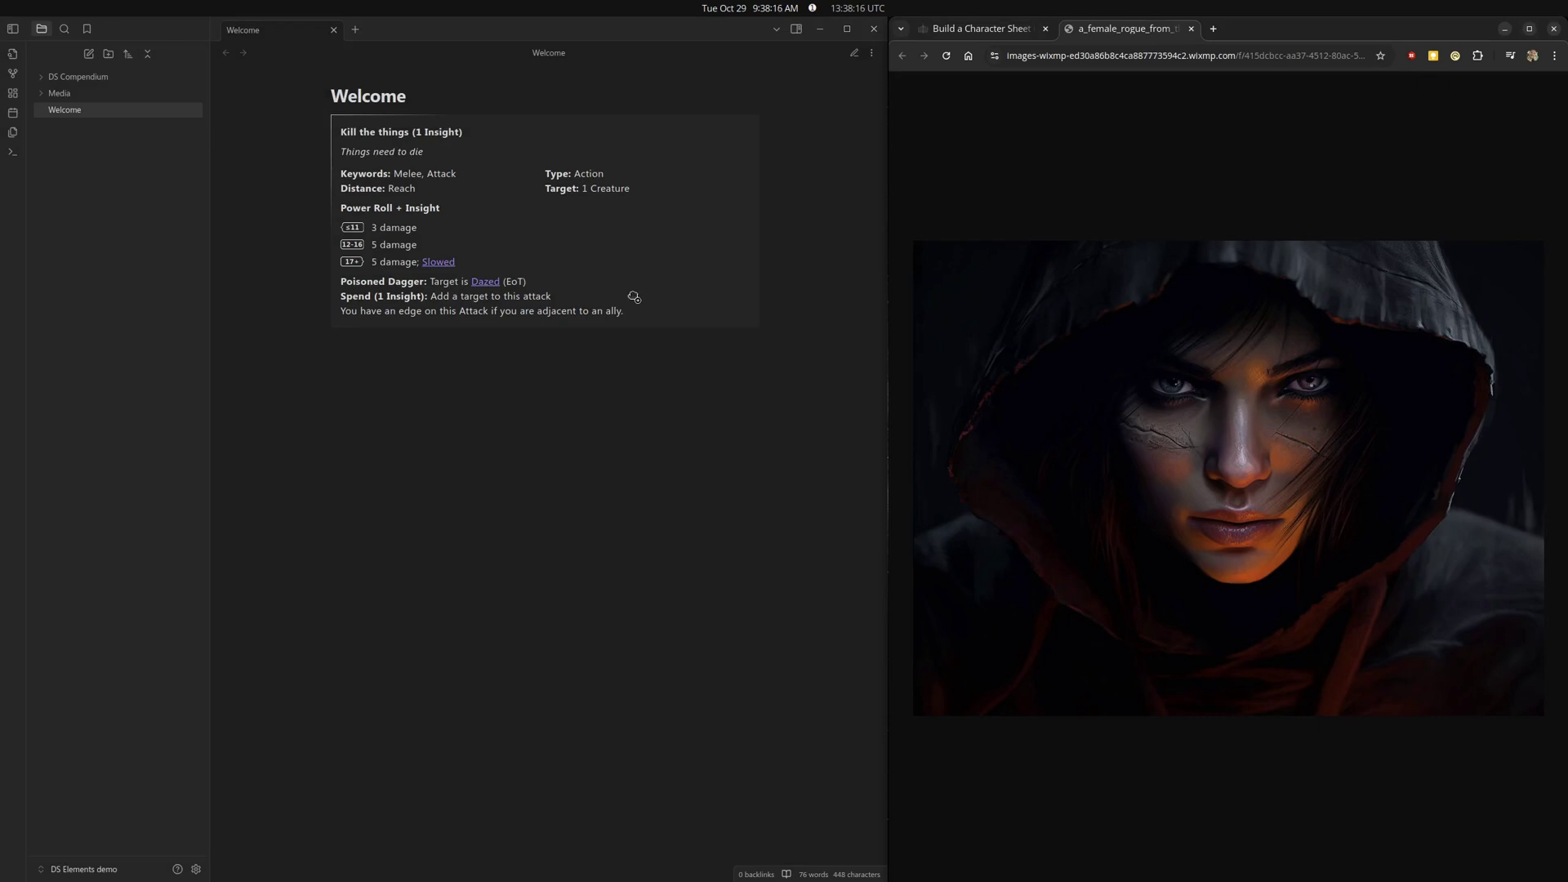
left_click_drag(634, 296, 64, 98)
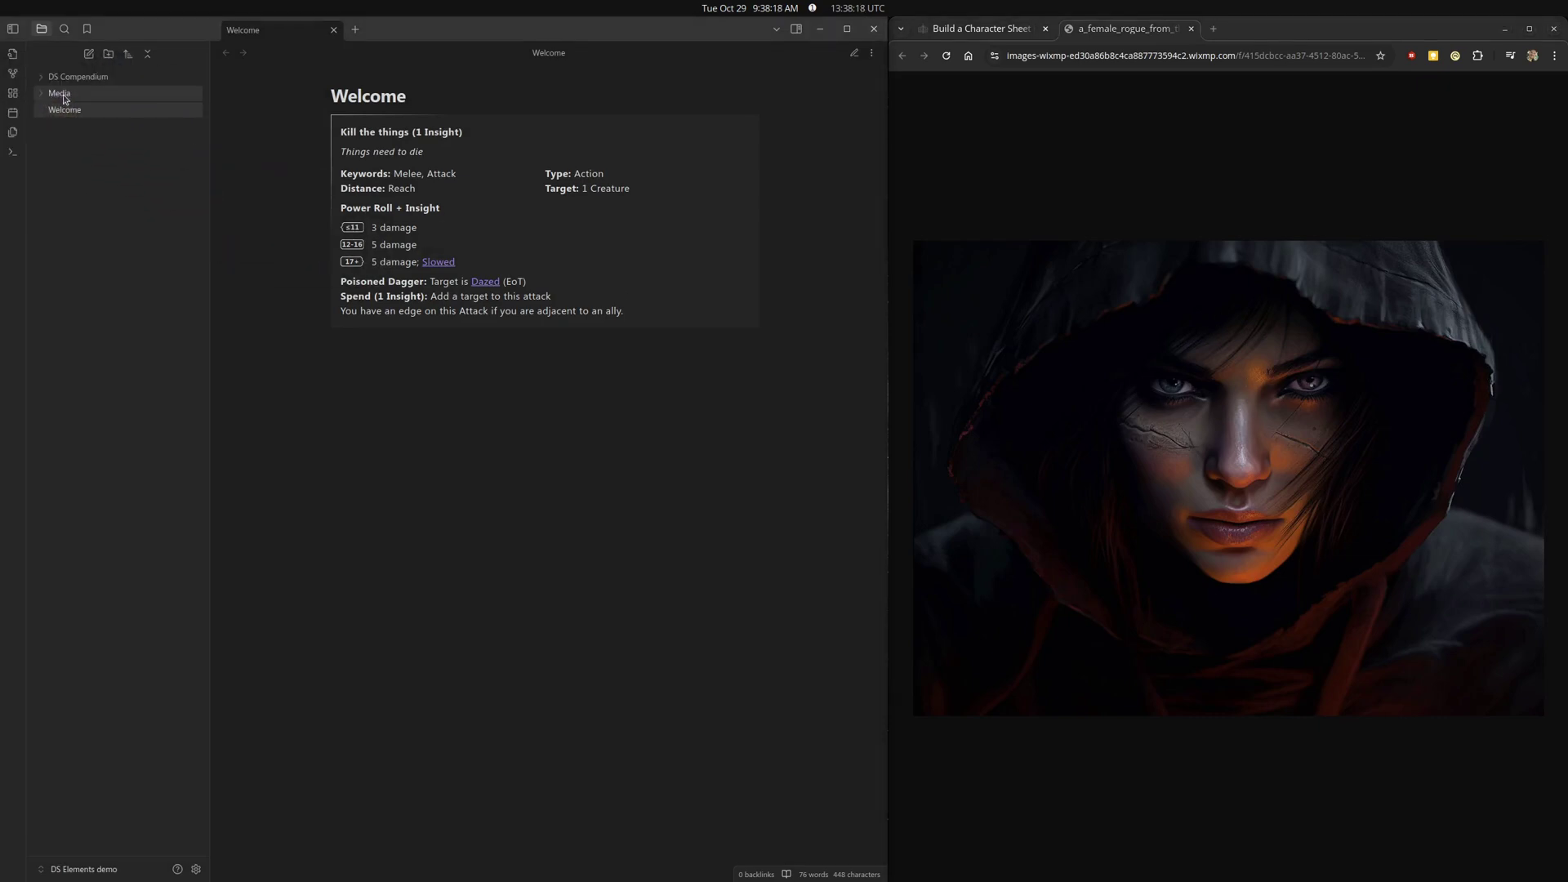
left_click(106, 110)
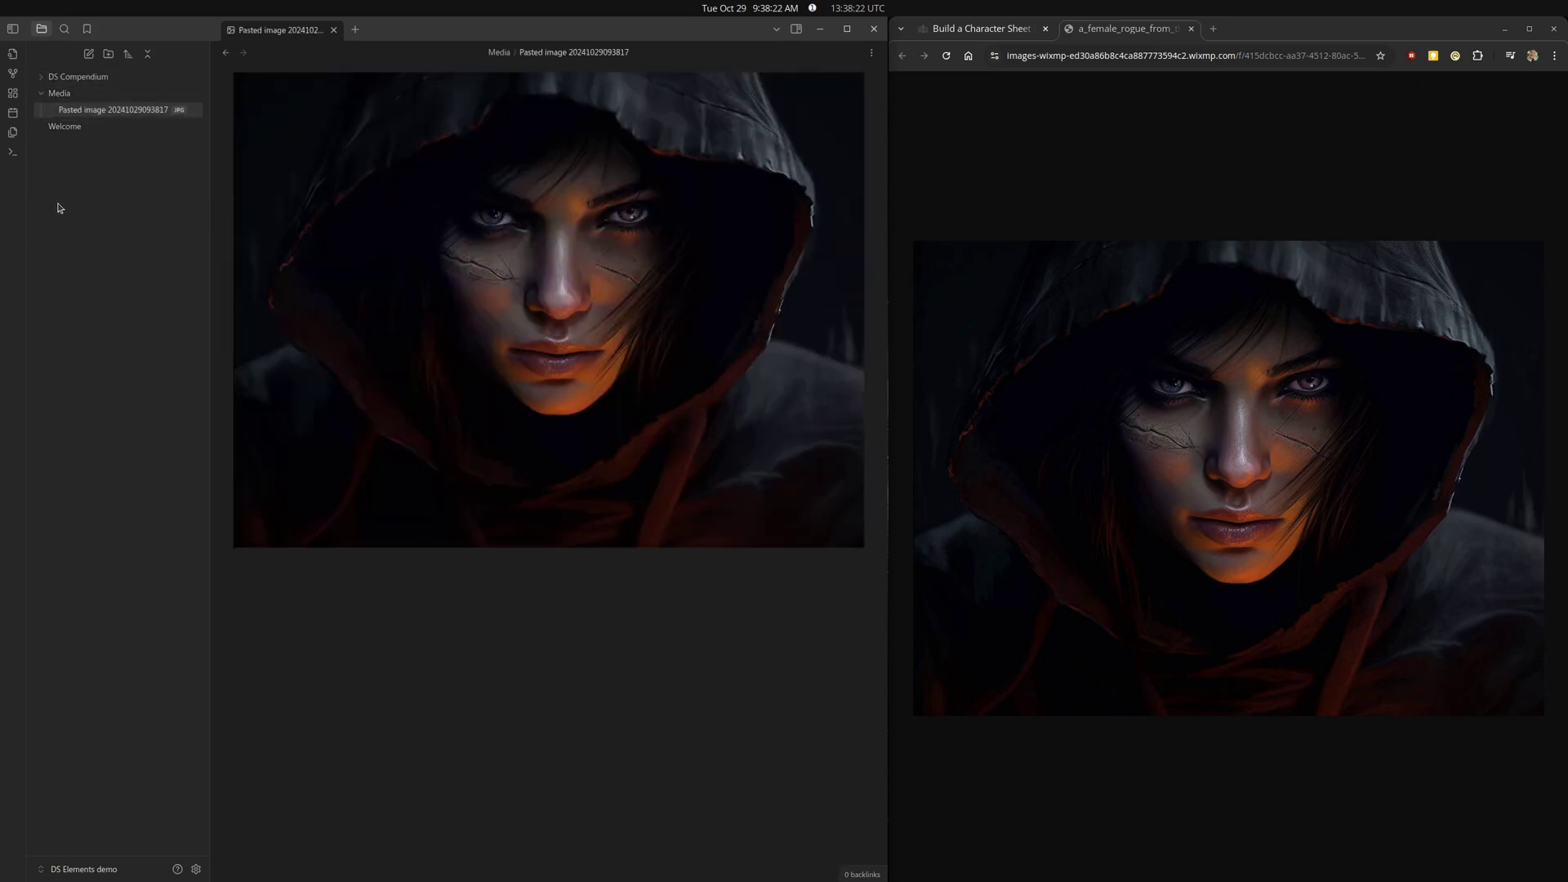
Create a new canvas and place the portrait image from the Media folder on it, resized to a small card.
left_click(13, 96)
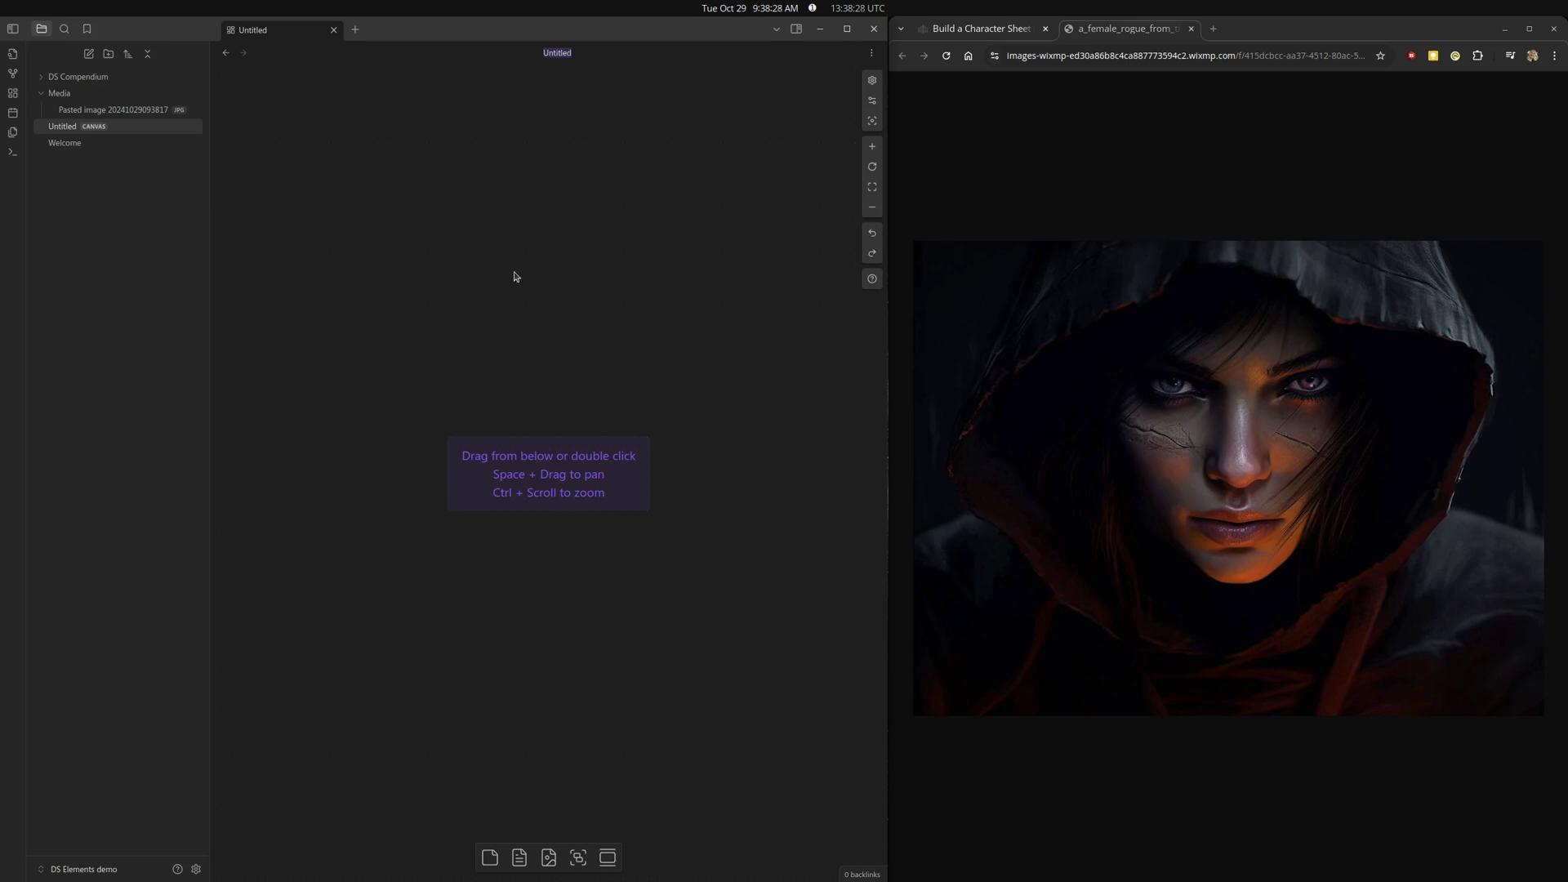
left_click_drag(80, 114, 342, 179)
left_click_drag(507, 254, 376, 159)
left_click_drag(575, 360, 582, 372)
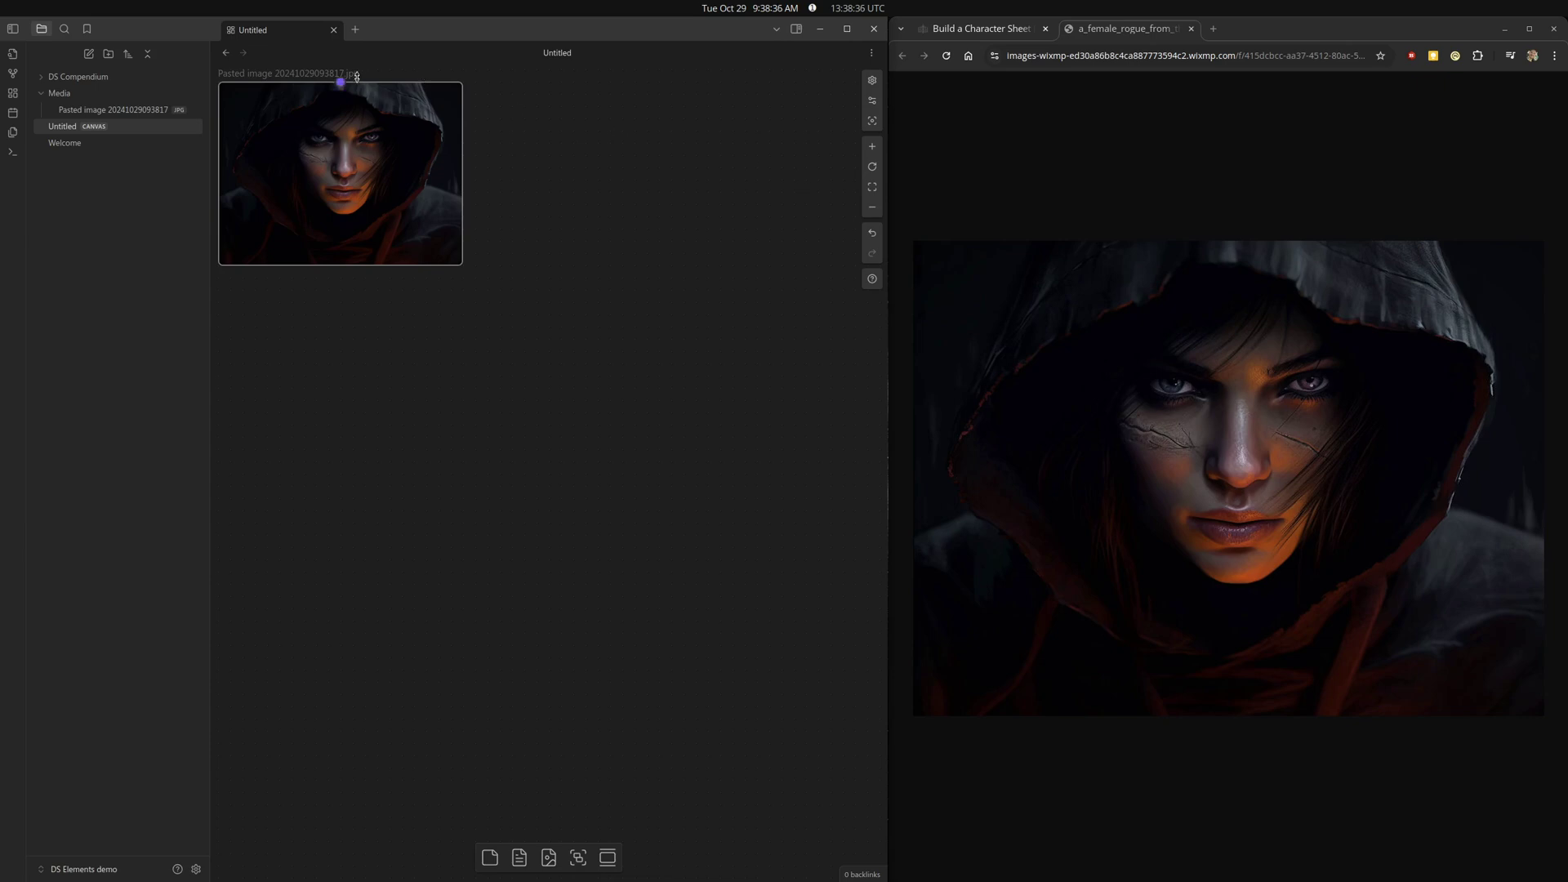
Look up the Advanced Canvas plugin among the community plugins and view its details page.
left_click(196, 868)
left_click(163, 289)
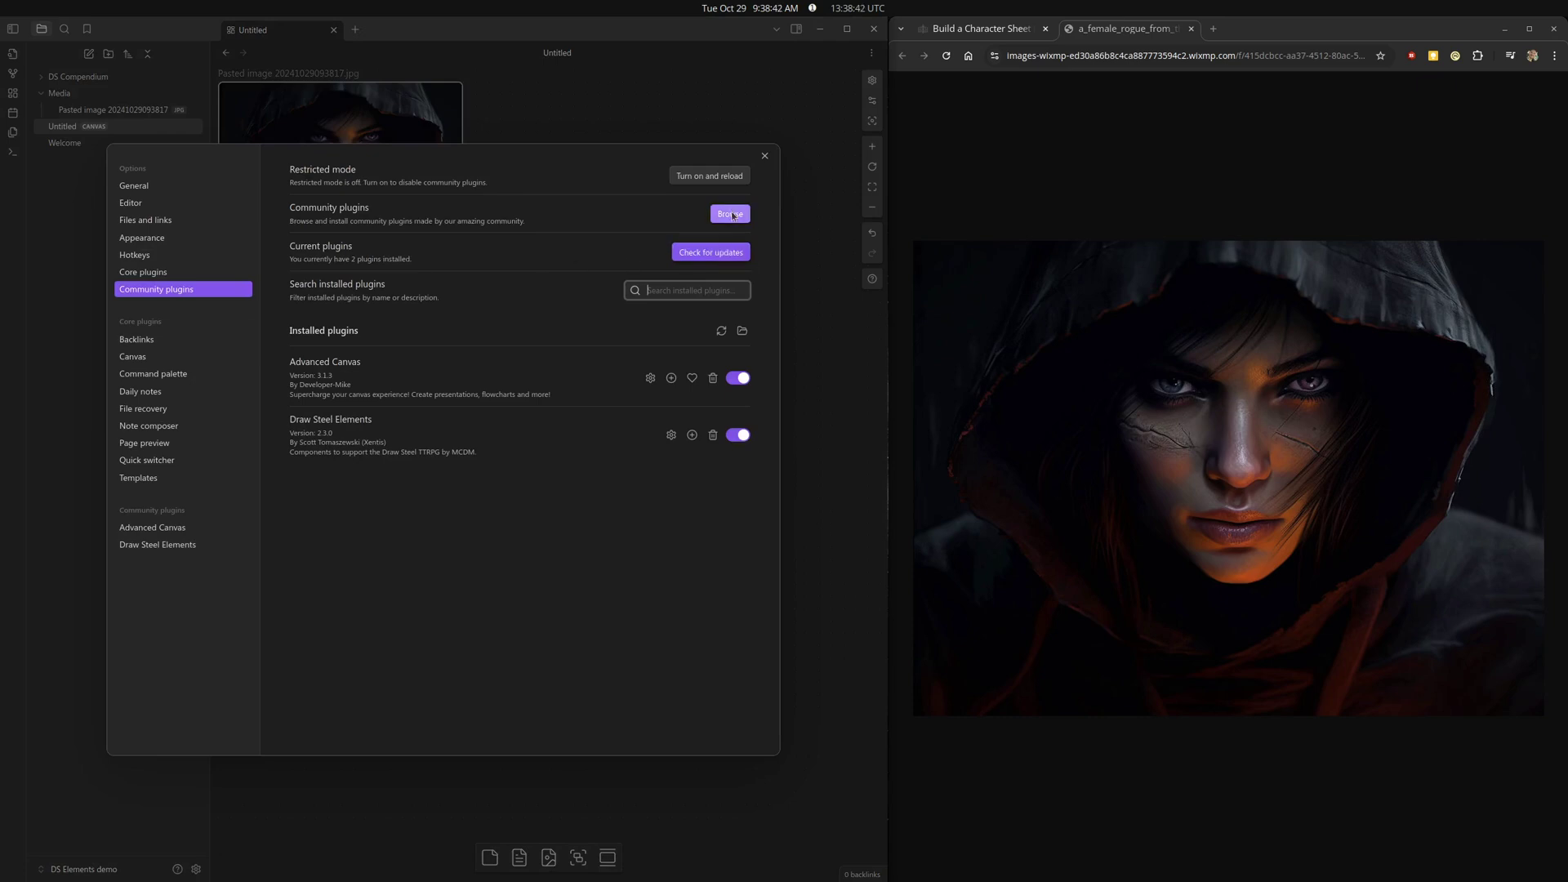
left_click(730, 214)
type("ad")
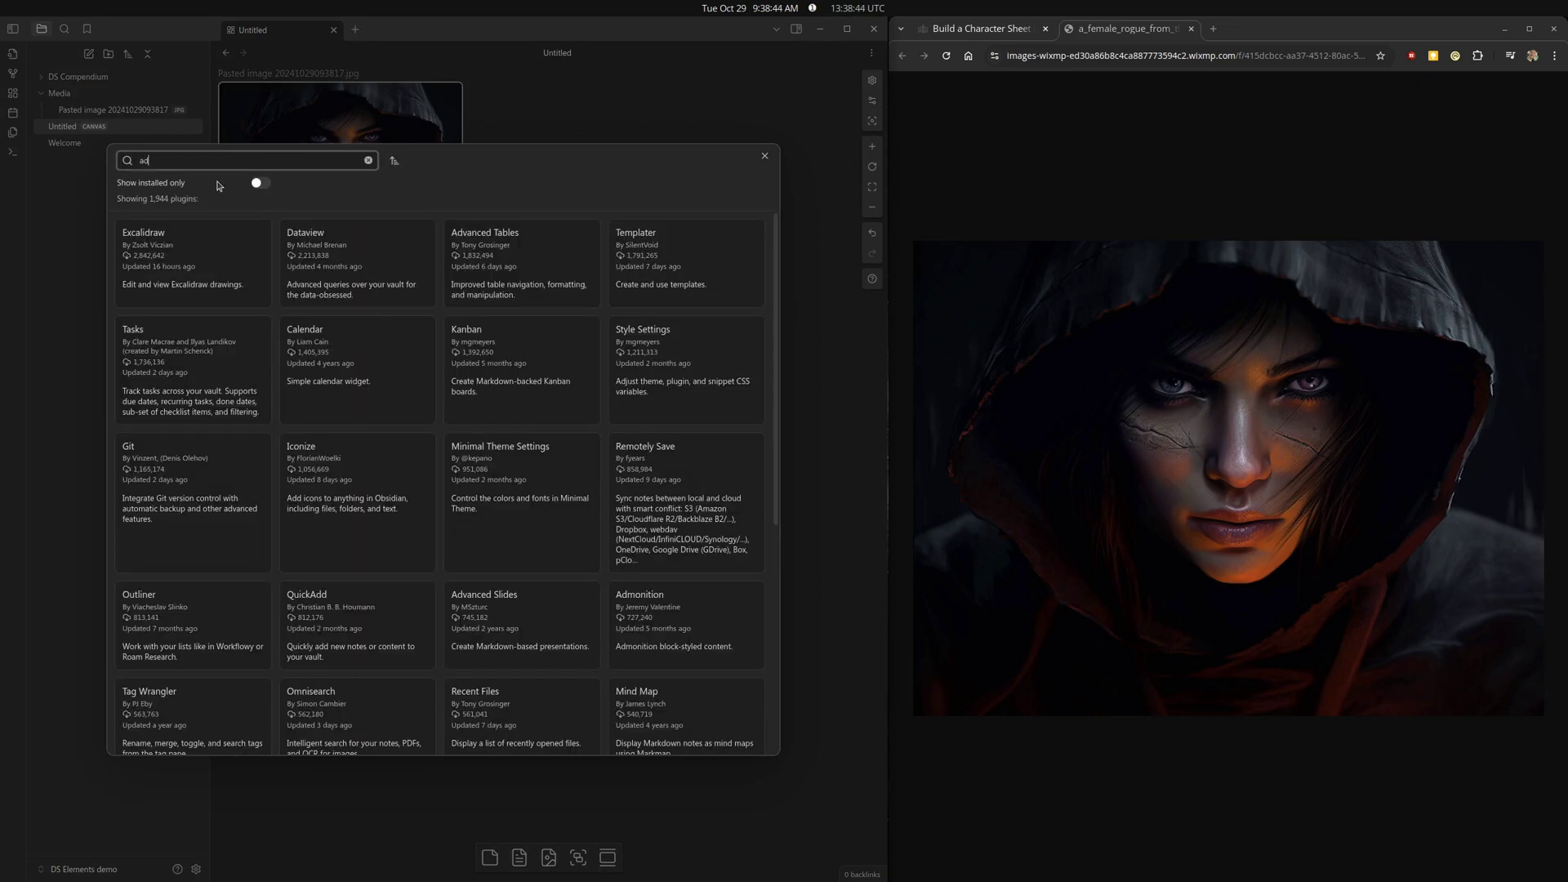
type("vanced van")
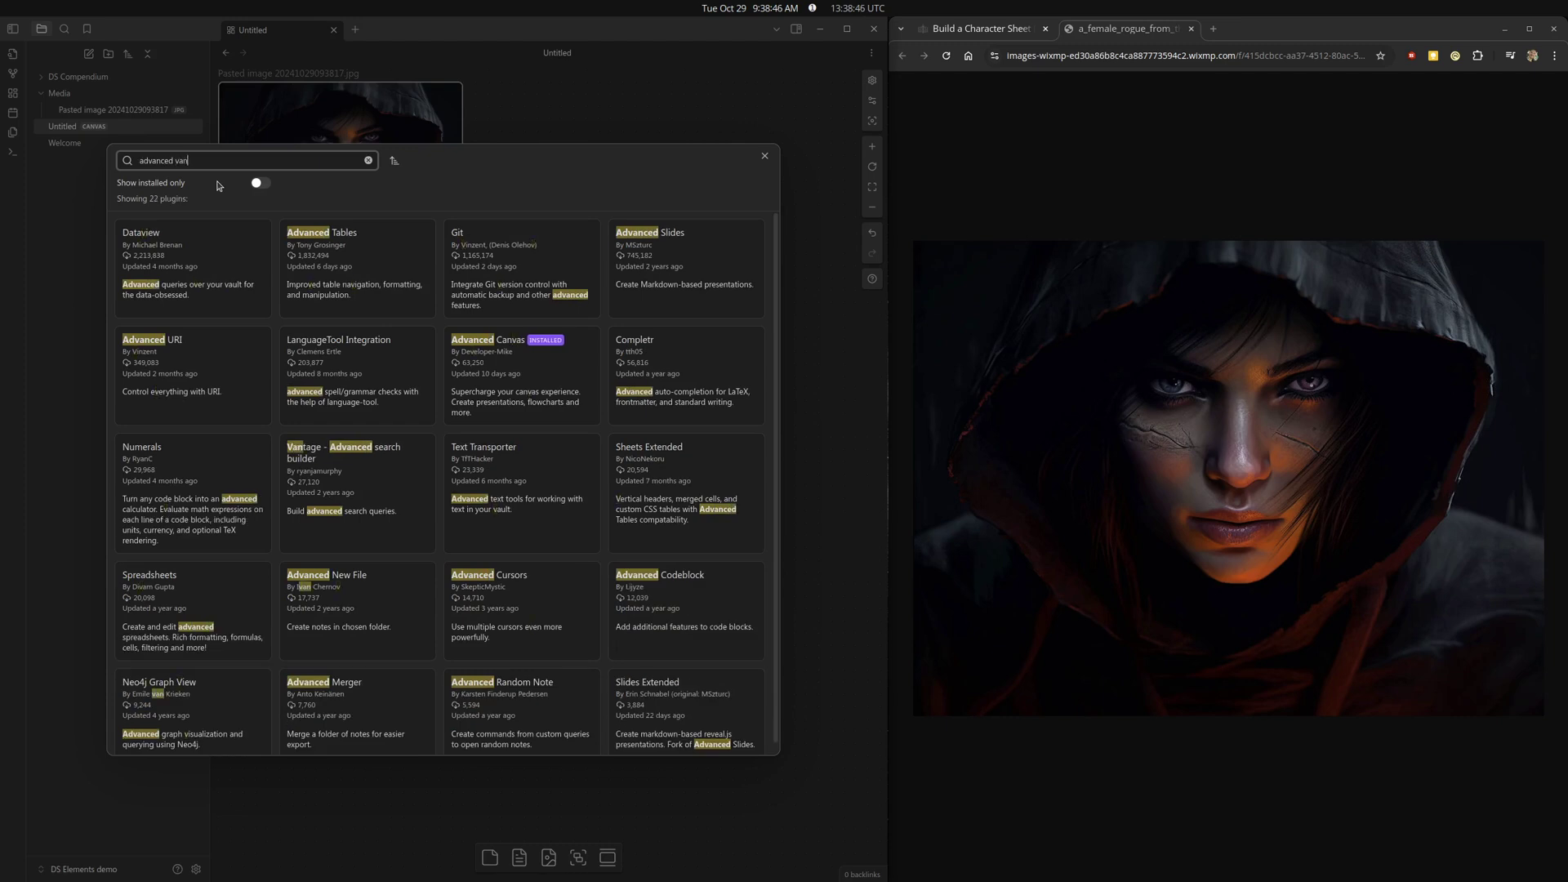
left_click(527, 356)
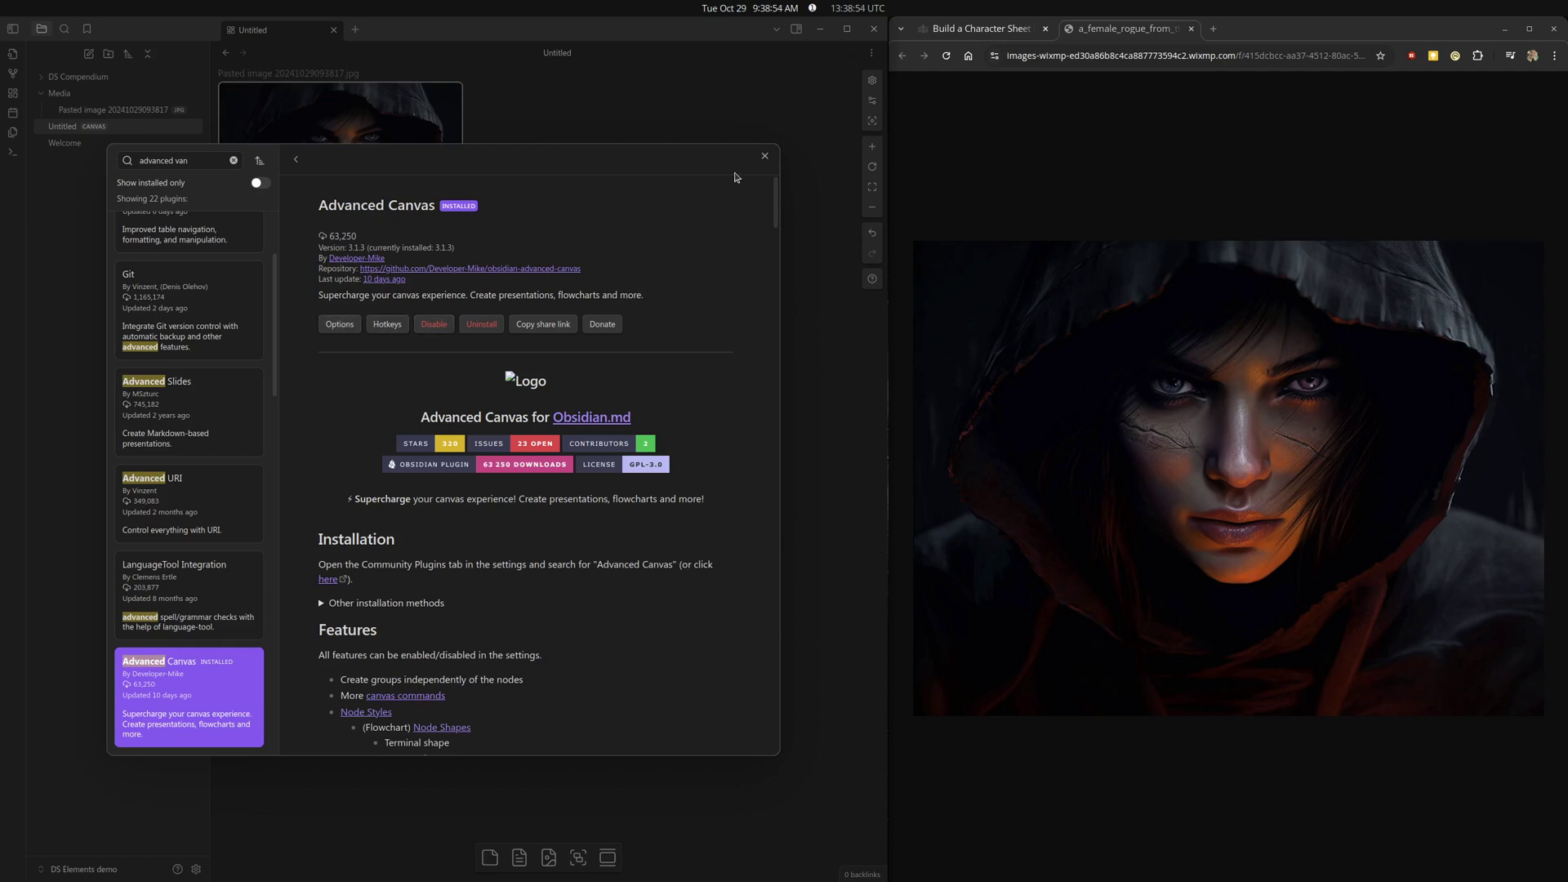
left_click(763, 157)
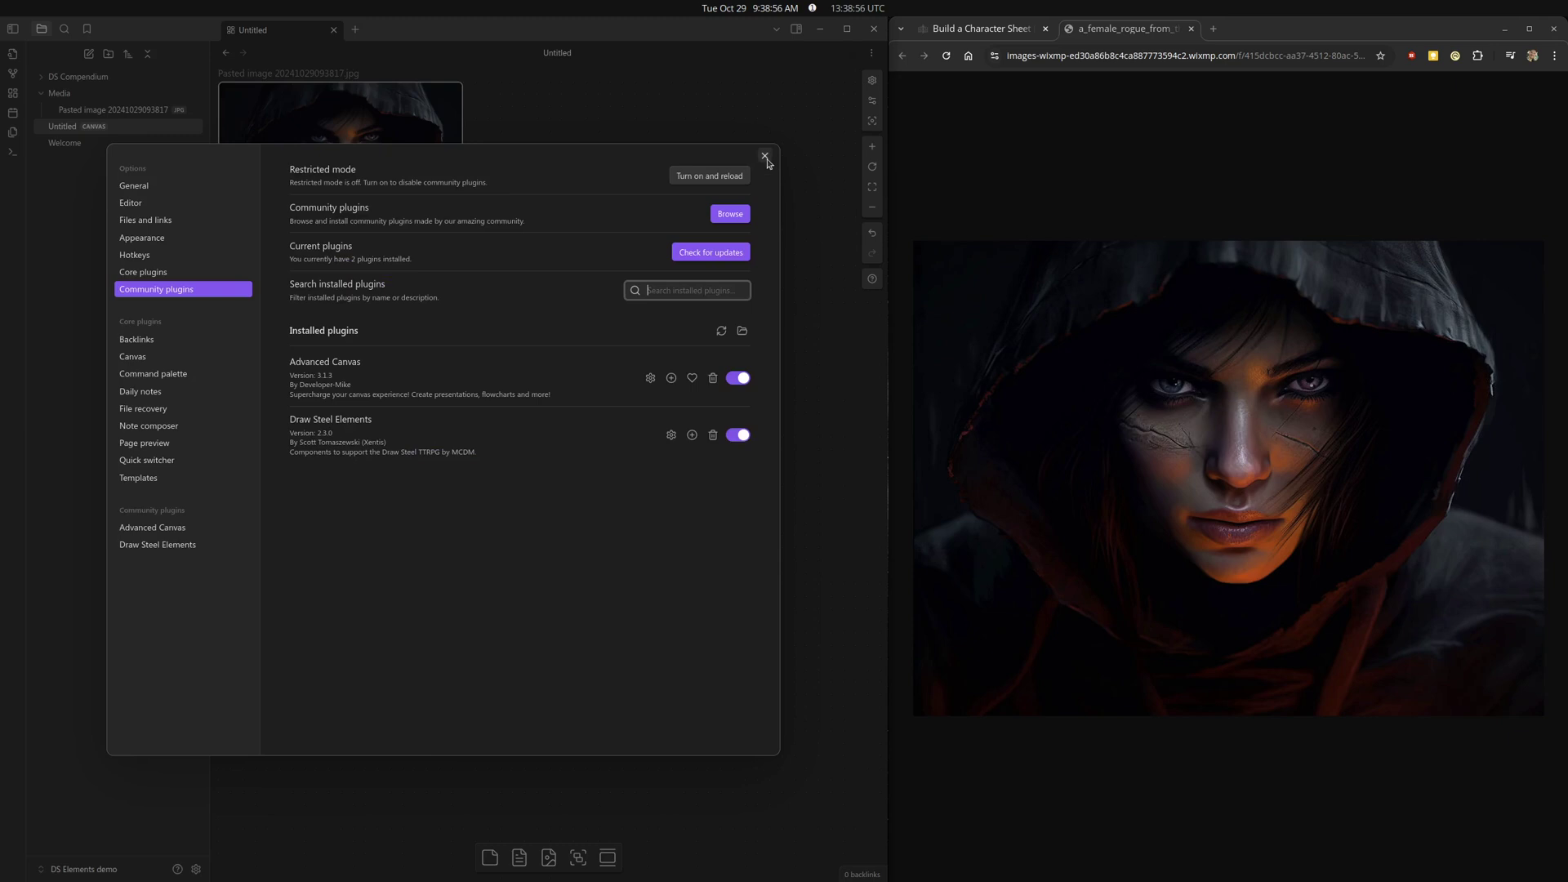
left_click(765, 157)
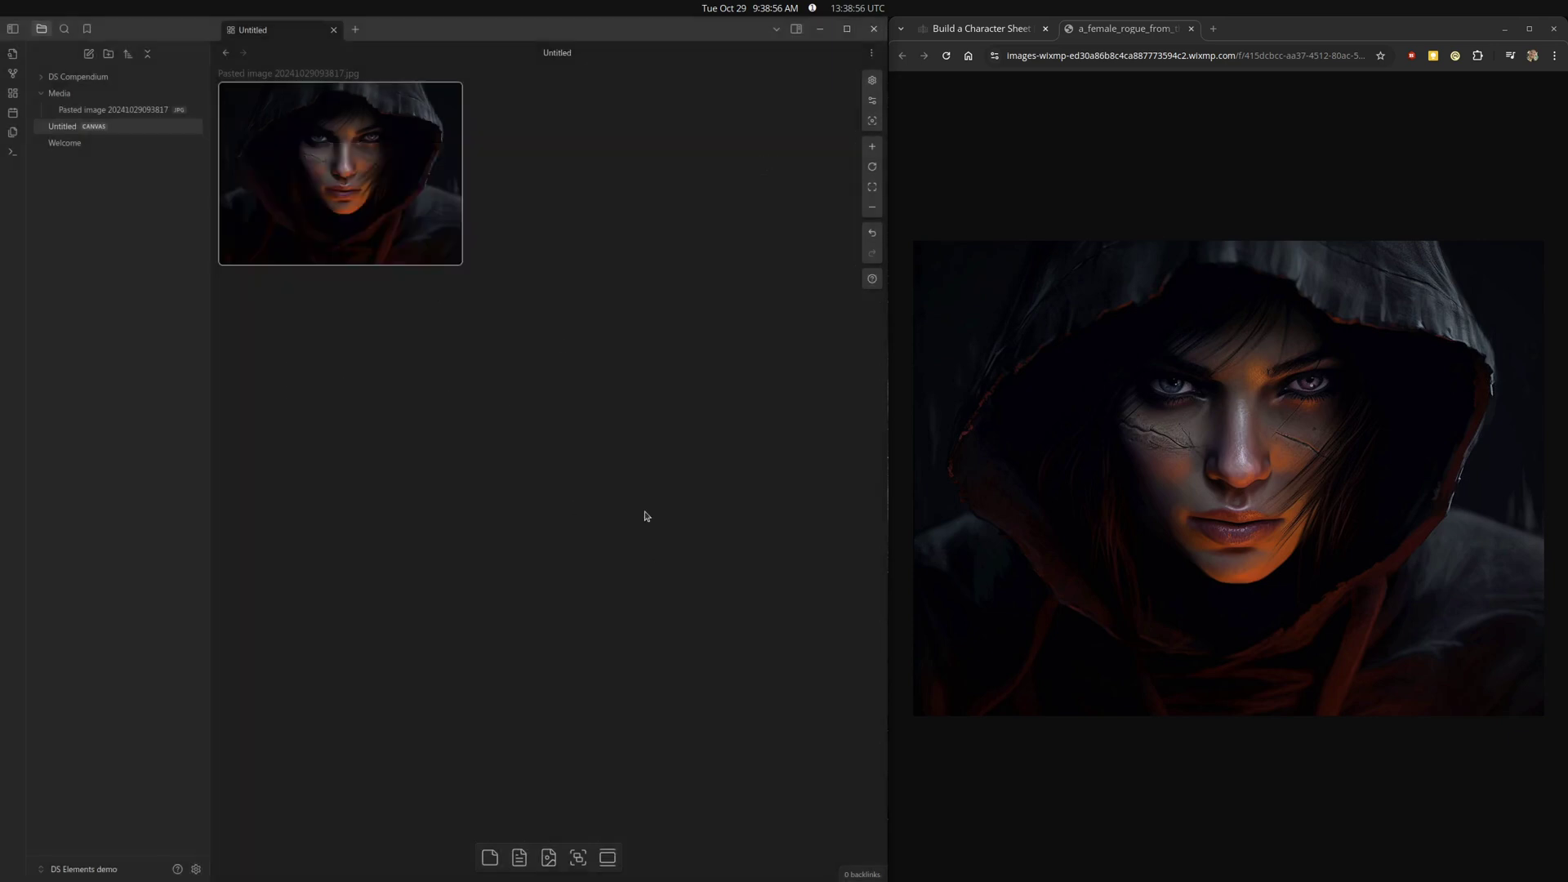
Hide the border of the portrait image on the canvas.
right_click(422, 116)
left_click(470, 97)
left_click(366, 97)
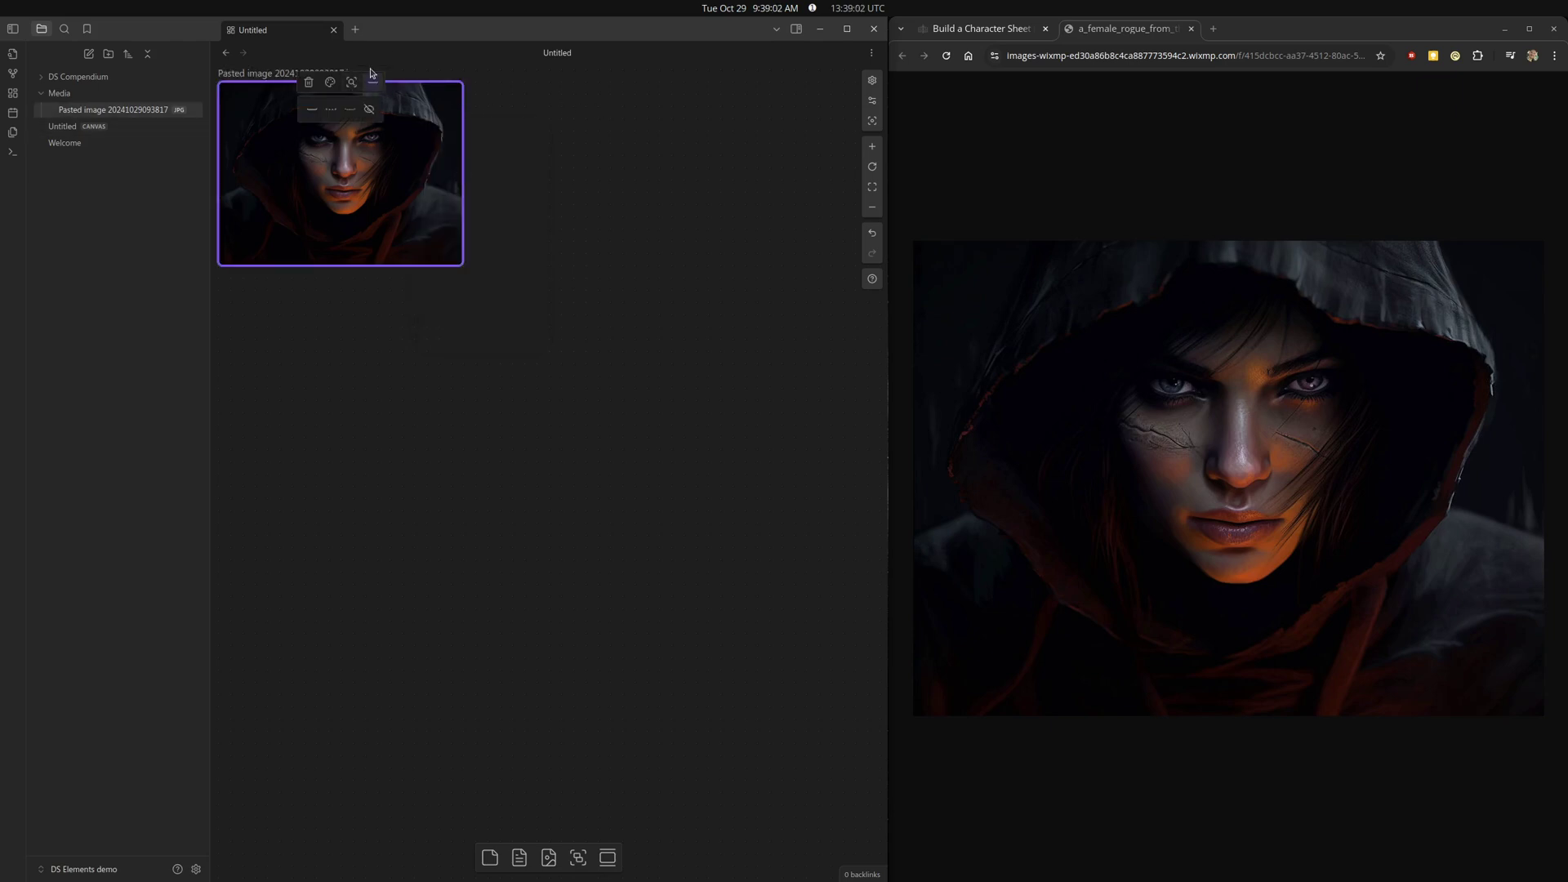
left_click(646, 338)
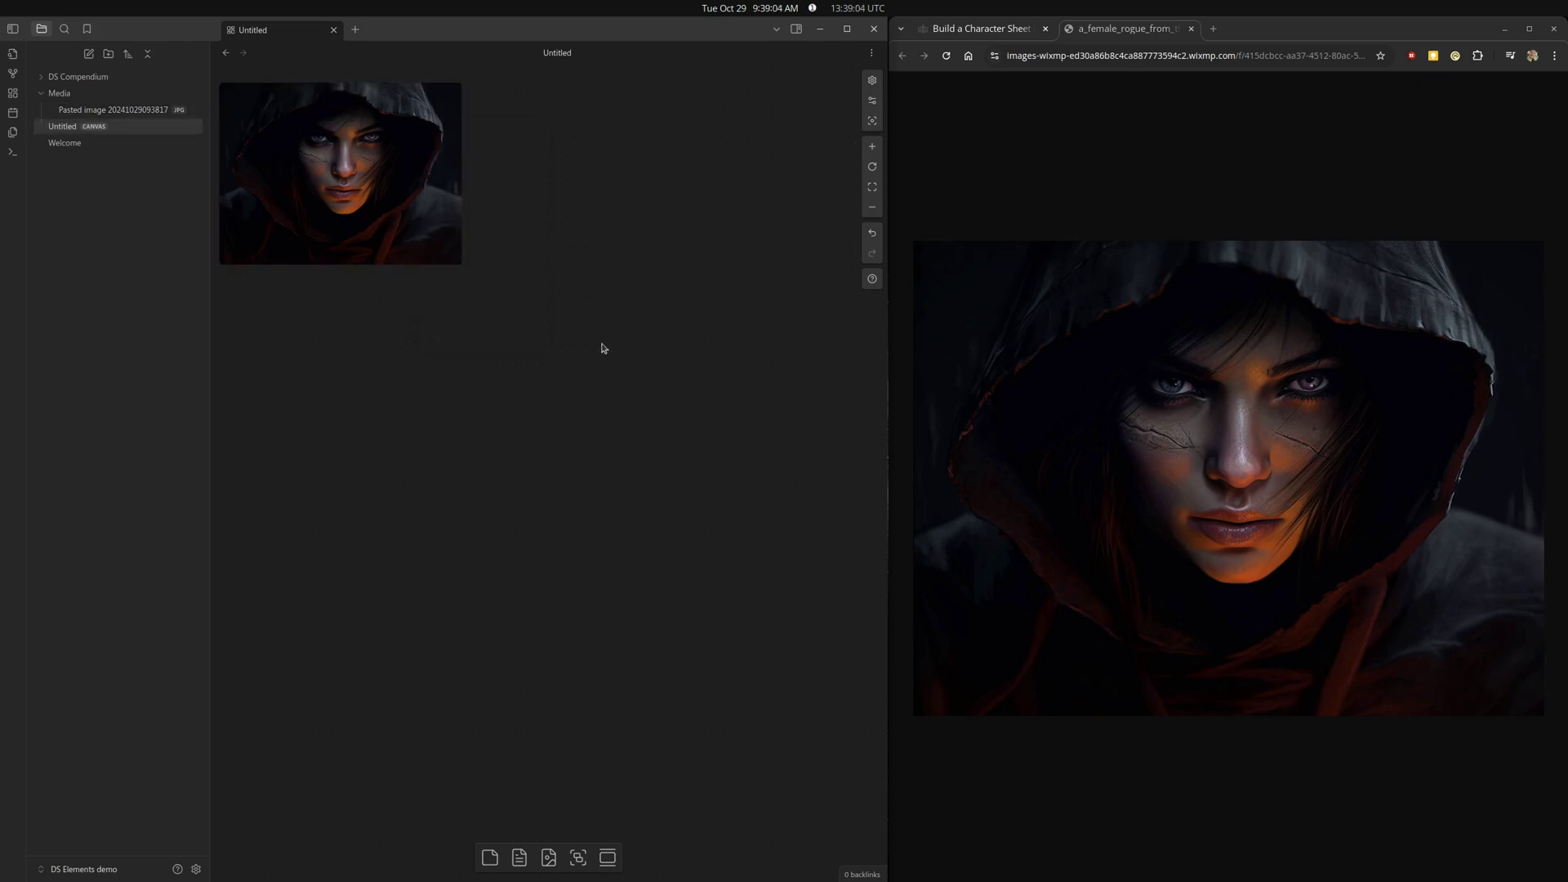
Add an empty text card beside the portrait, matching its height, and start editing it.
left_click_drag(490, 858, 744, 396)
left_click(581, 417)
left_click(521, 224)
left_click(507, 253)
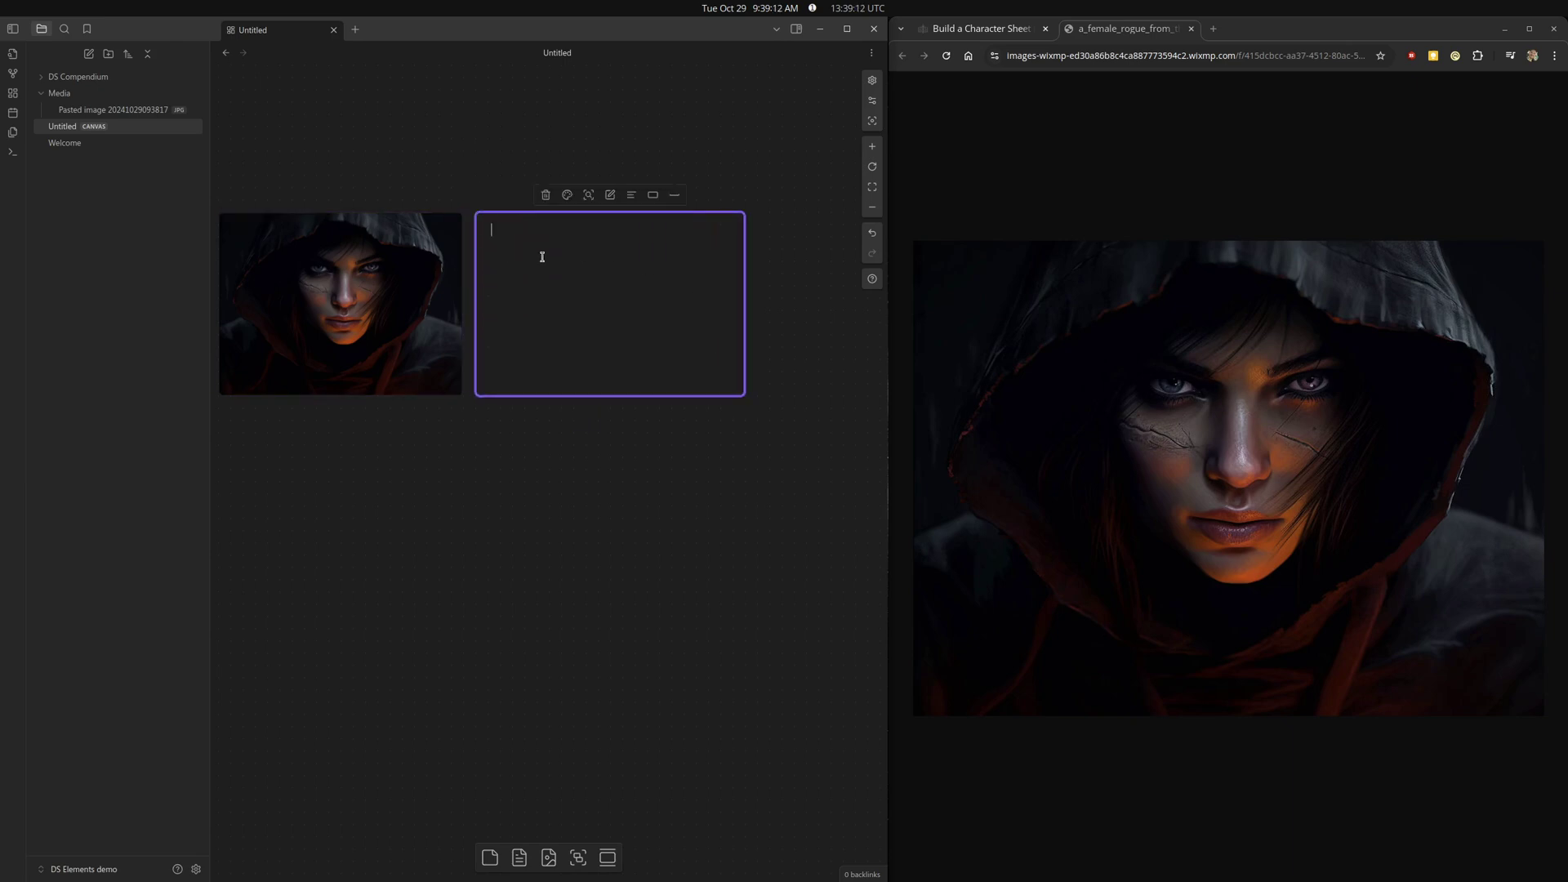
Try out a bulleted list of sample text in the card and clear it again.
type("sadf")
key("Return")
type("sadffsa")
left_click(624, 671)
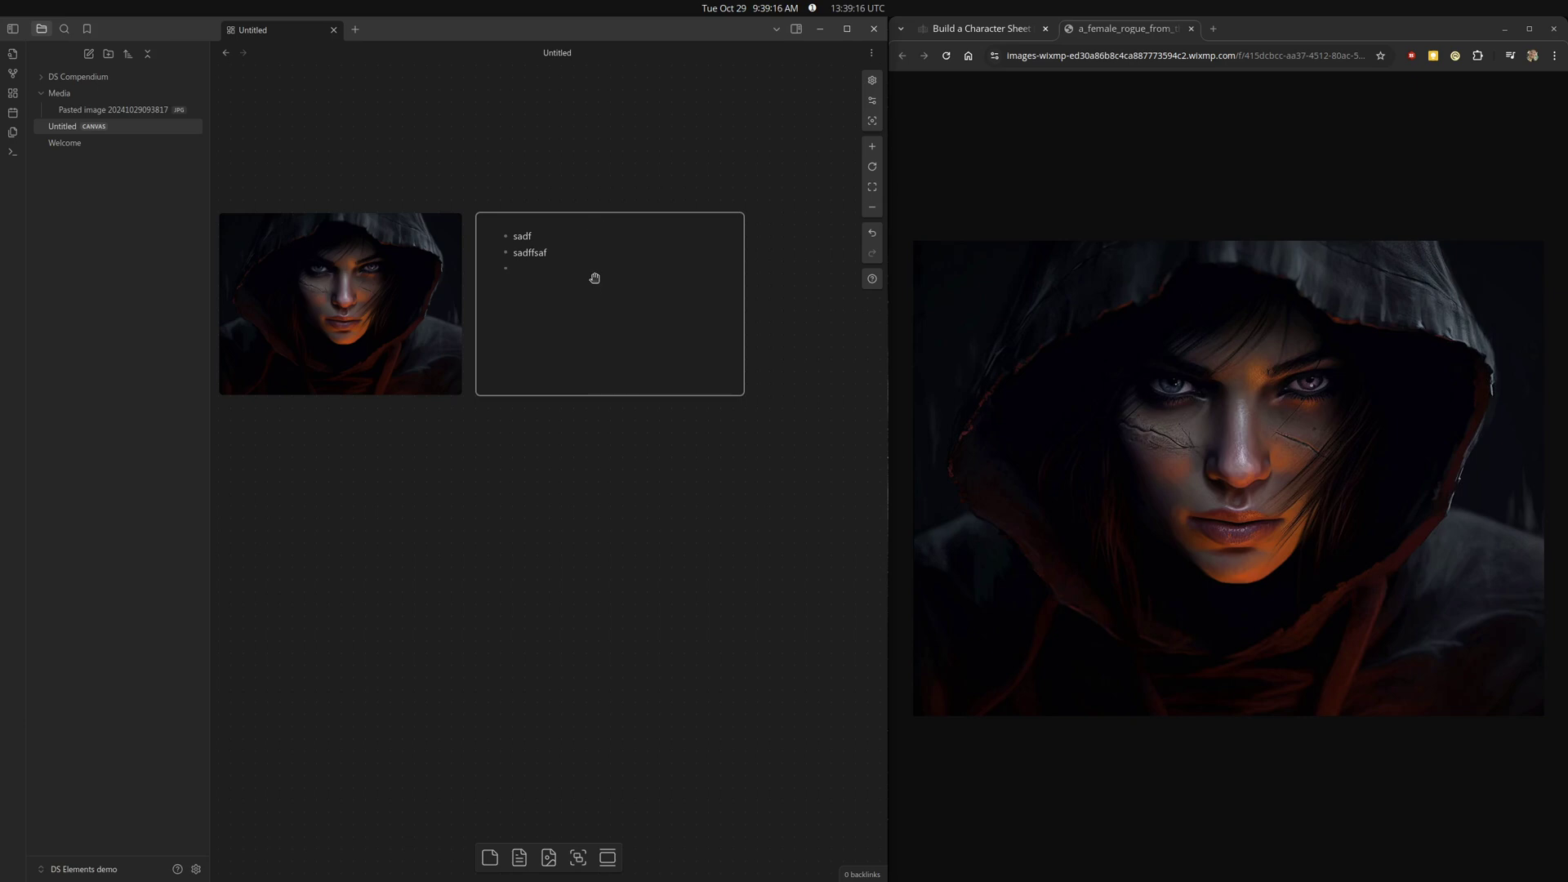
double_click(563, 264)
key("ctrl+a")
key("BackSpace")
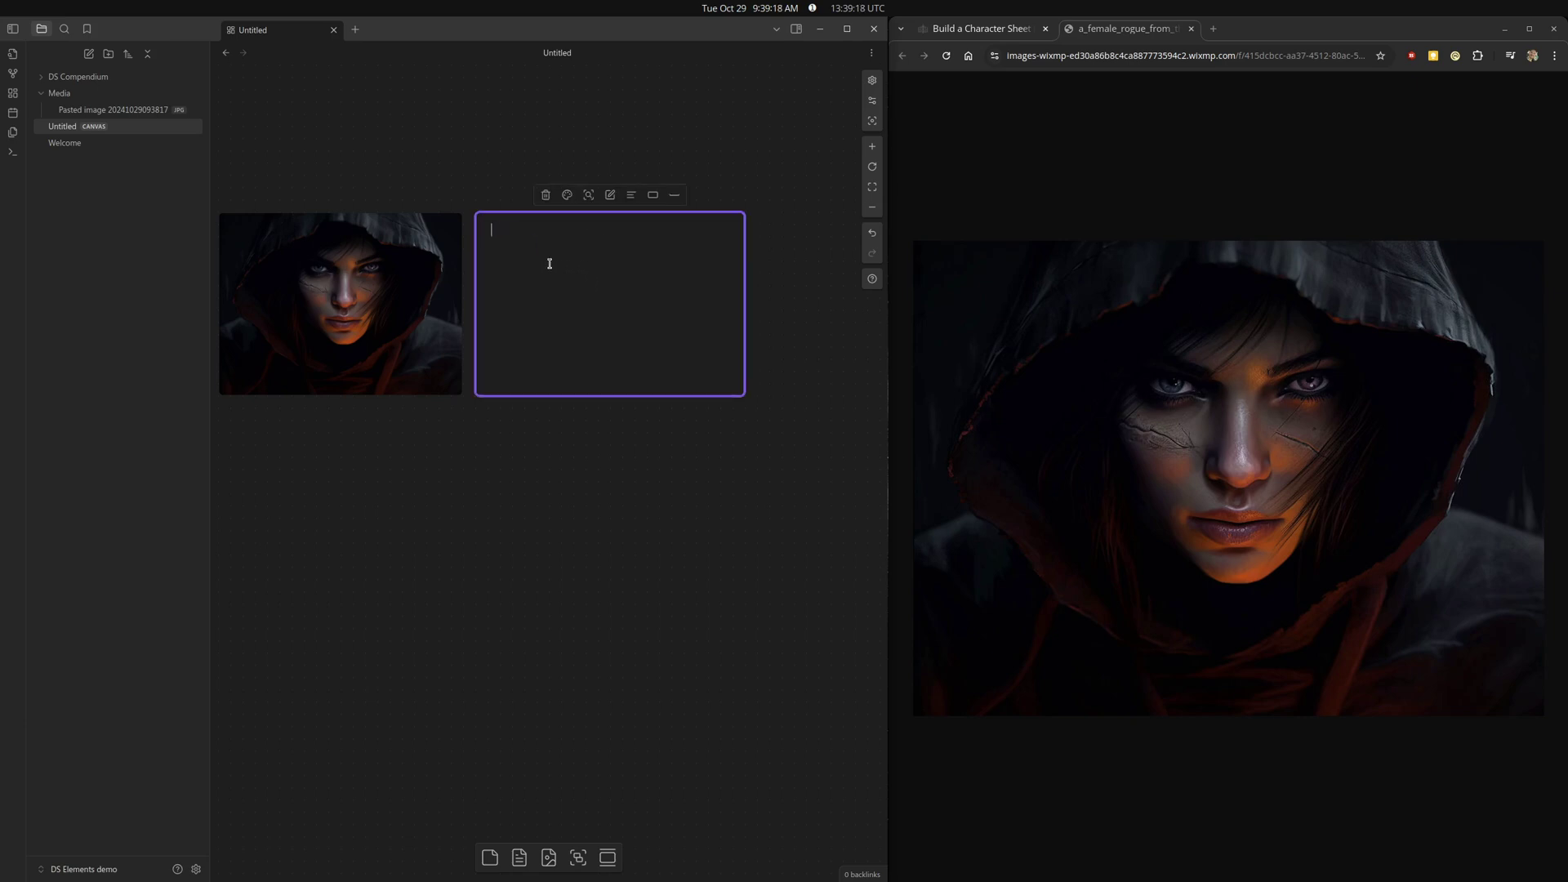
Enter "Kali Rouge" as a level-one heading in the card and shrink the card to fit the text.
type("# Kali Rouge")
left_click(664, 481)
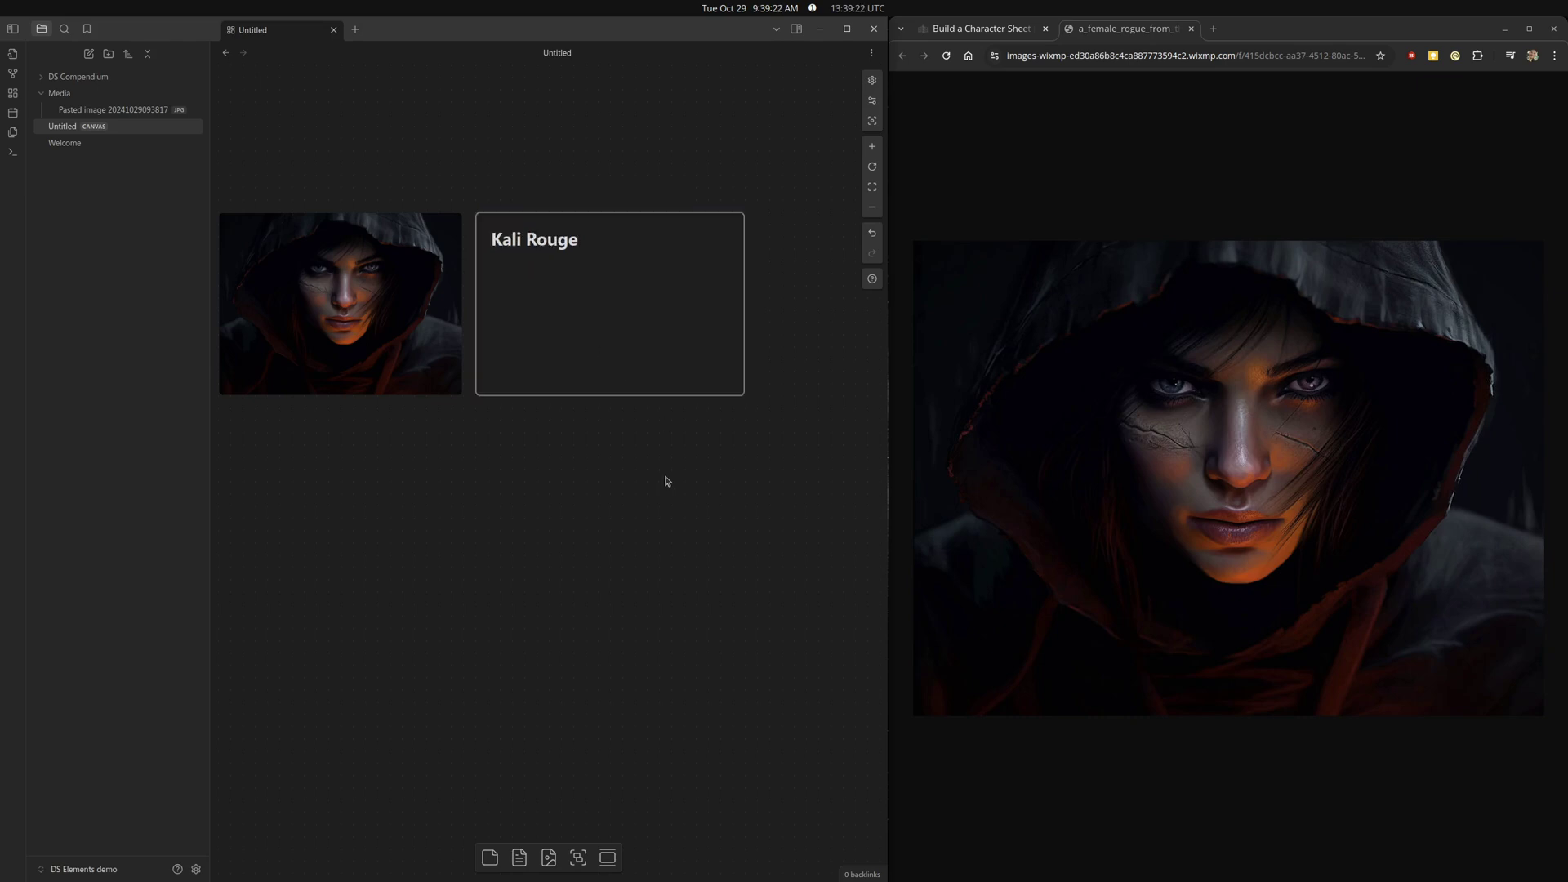
left_click(713, 369)
left_click_drag(741, 393, 624, 254)
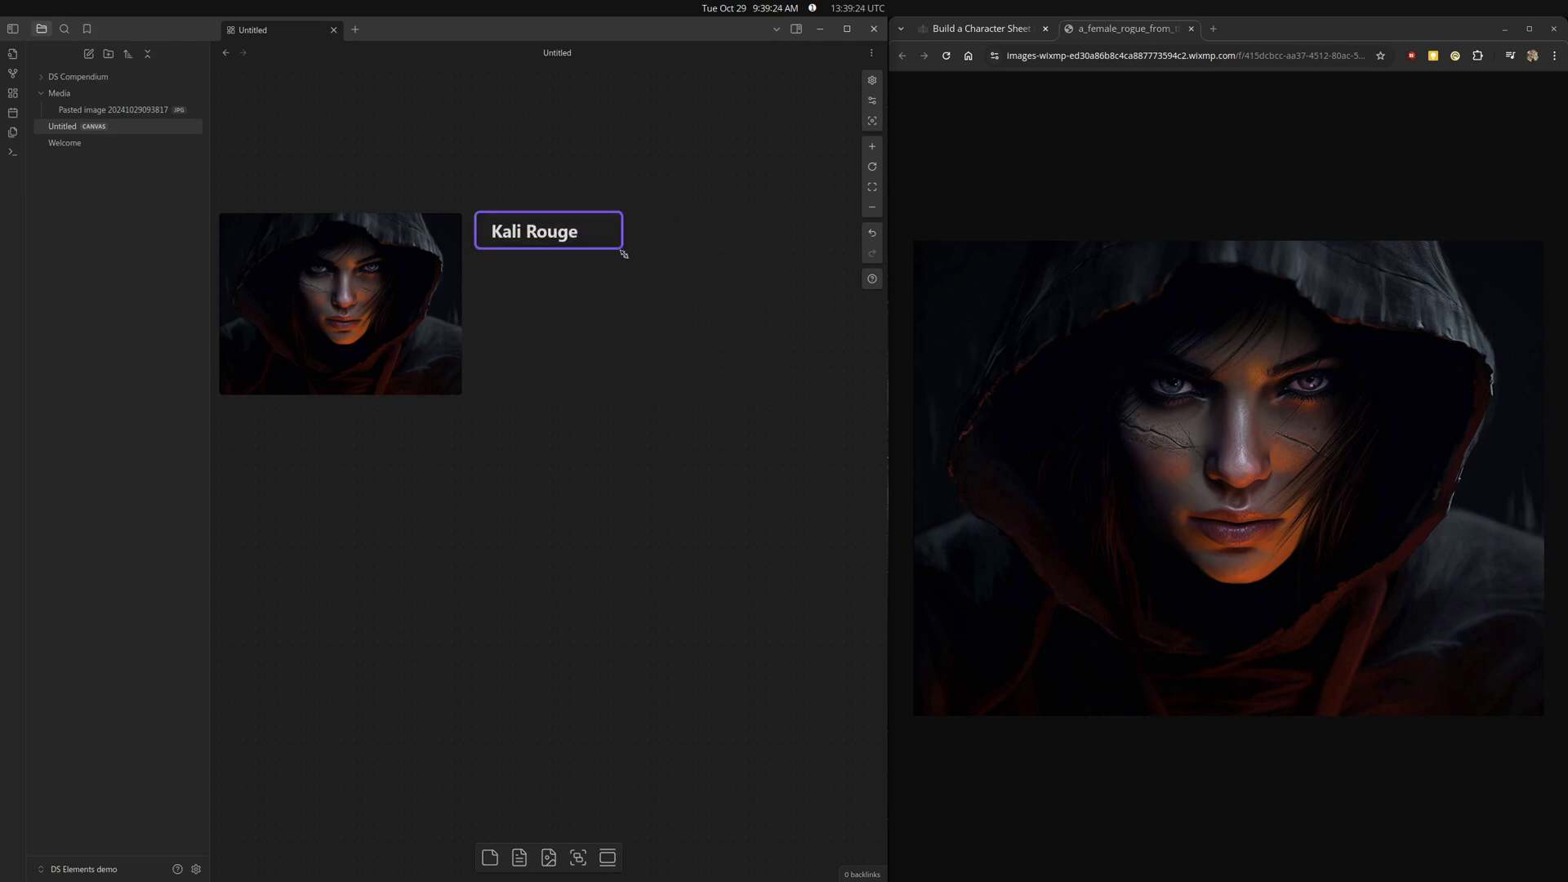
Hide the border of the character name card.
left_click(722, 349)
left_click(594, 221)
left_click(613, 195)
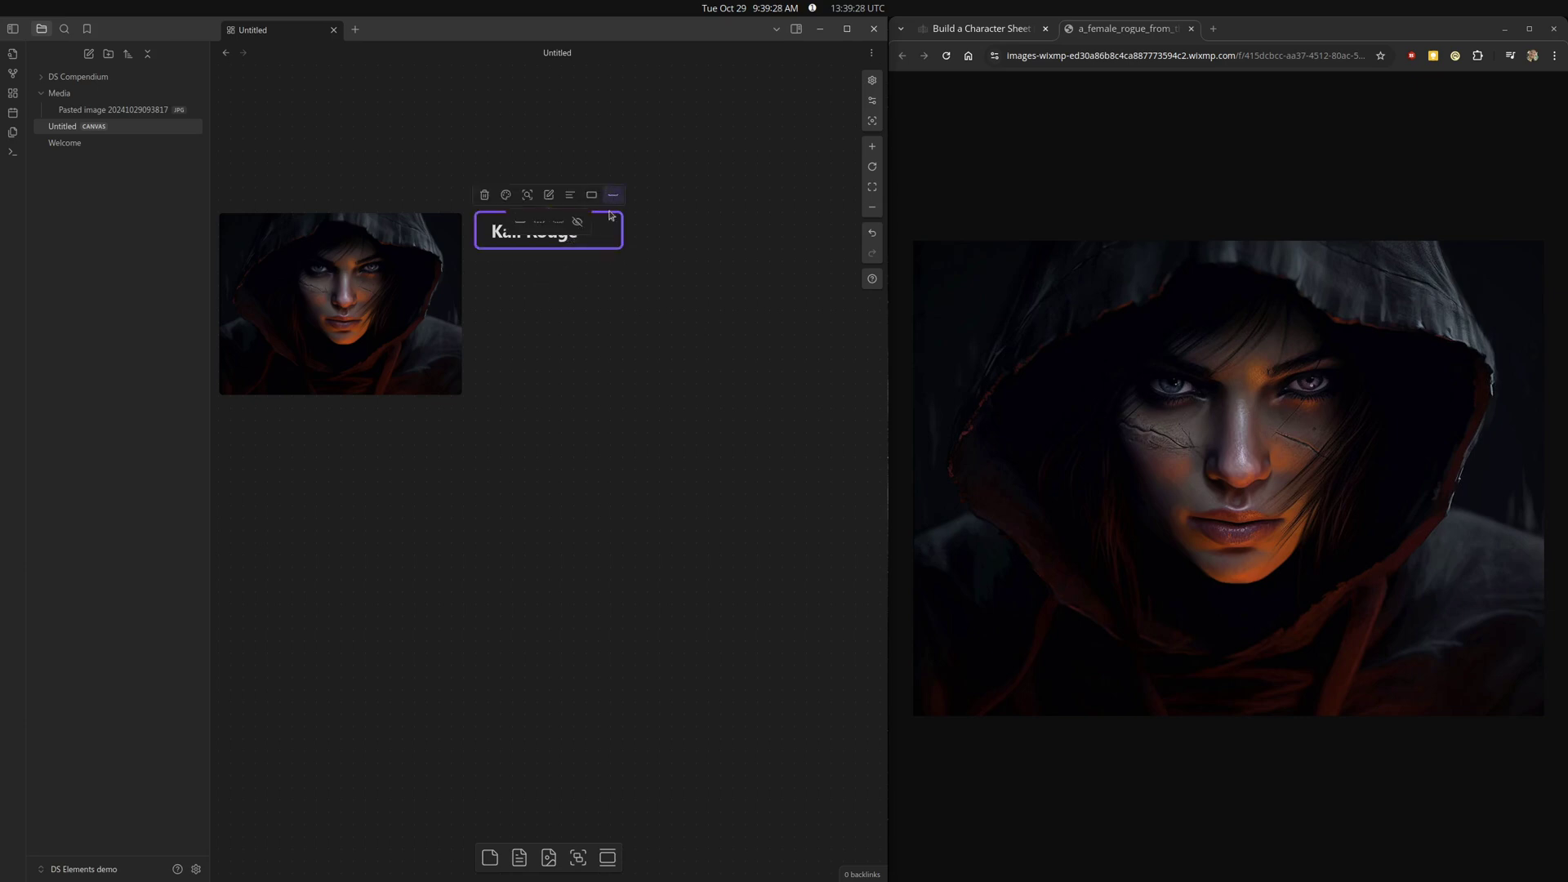
left_click(577, 223)
left_click(646, 259)
Set the name card's color to green.
left_click(588, 238)
left_click(506, 195)
left_click(557, 223)
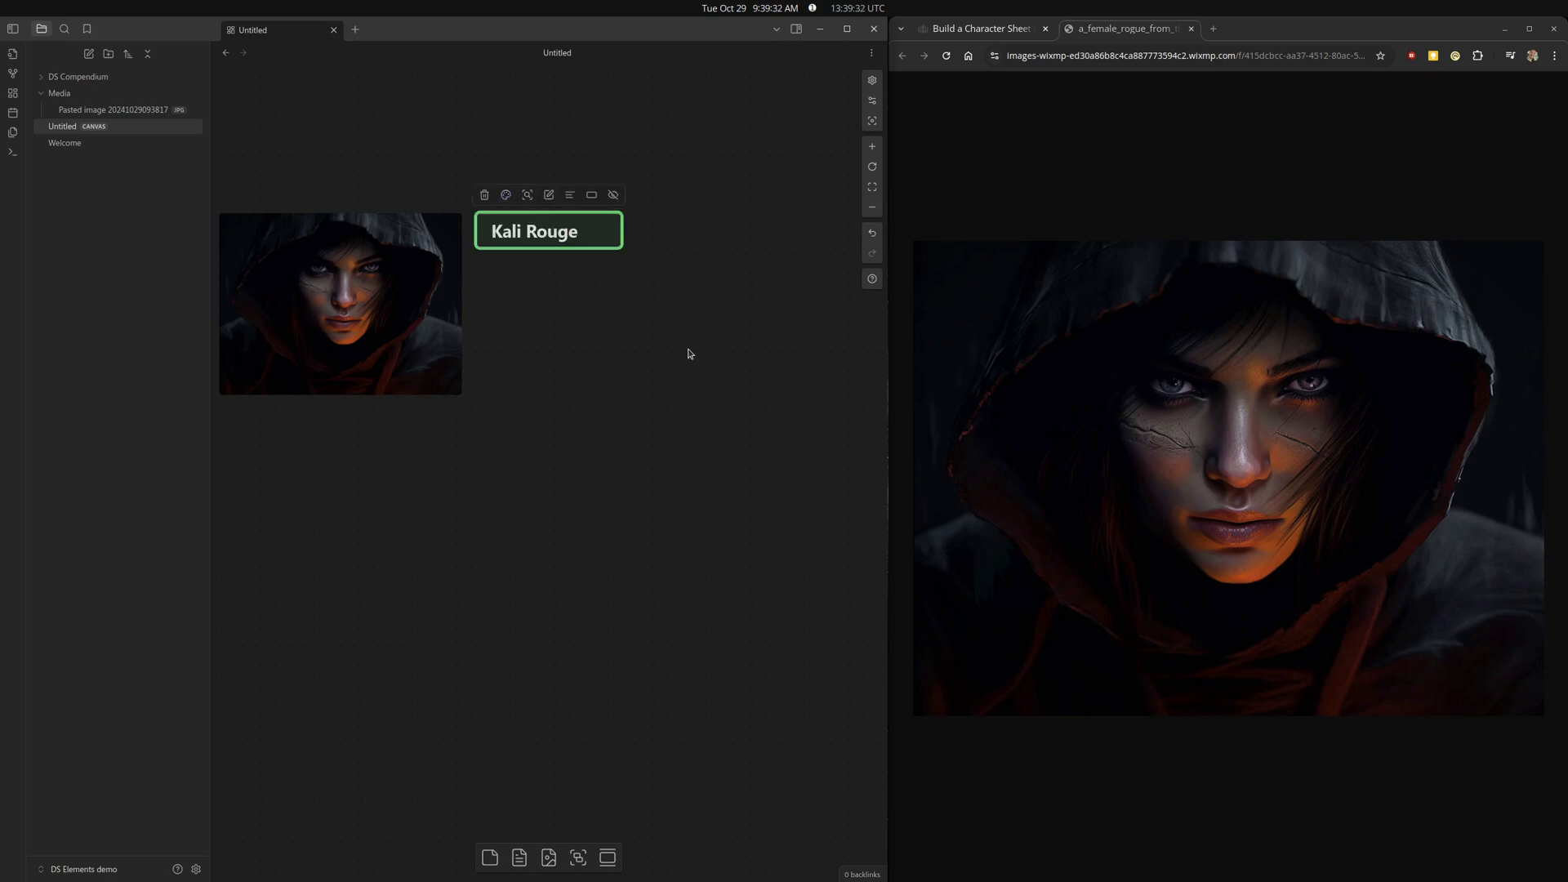
left_click(660, 385)
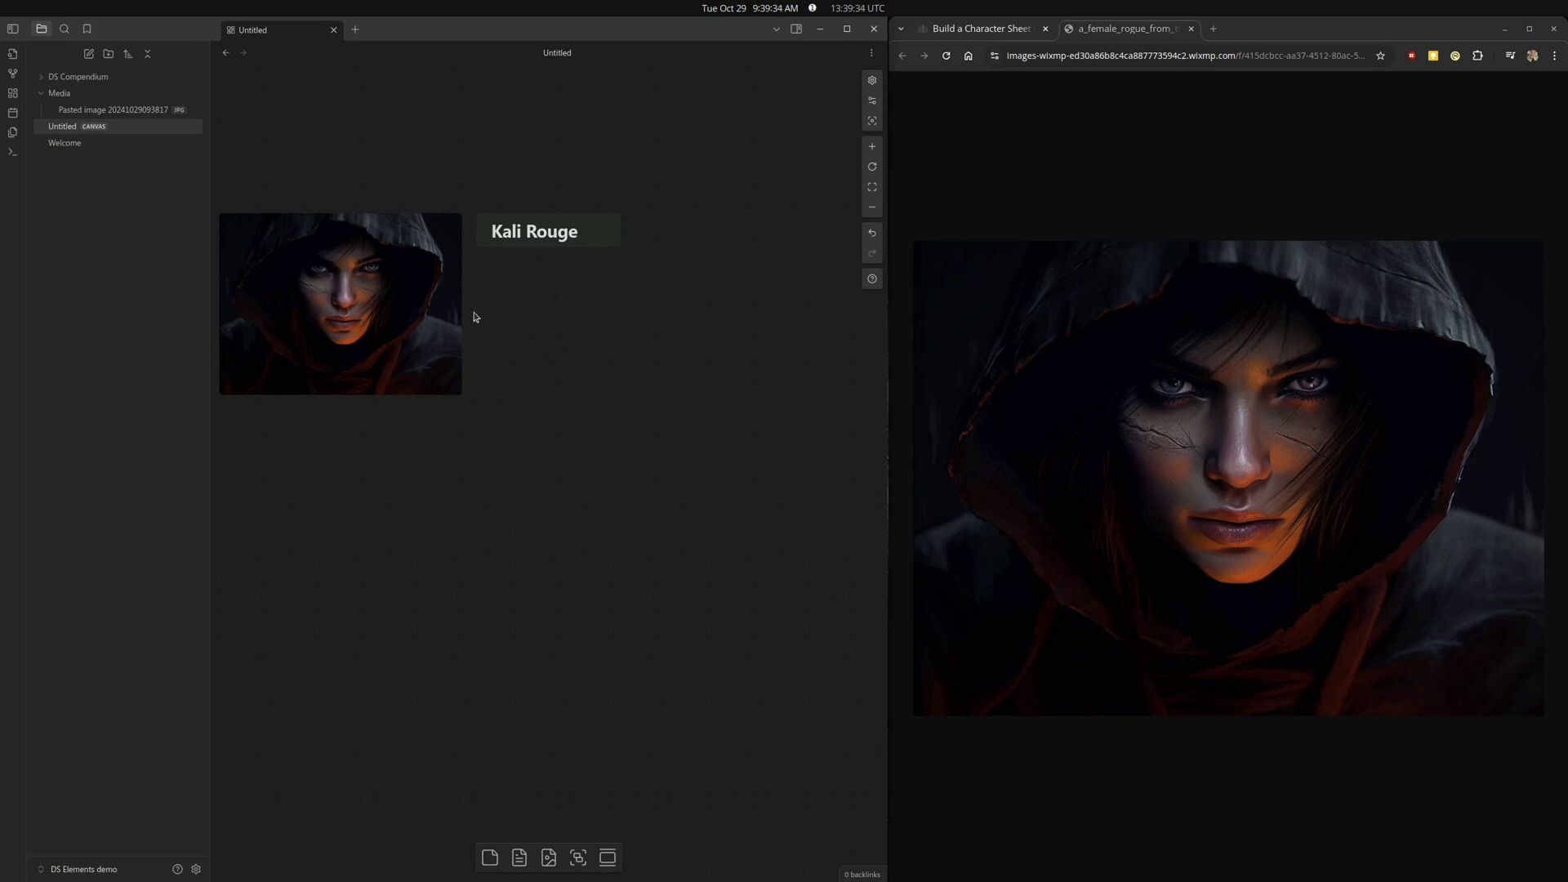
Add an empty text card in the free canvas area below the portrait.
scroll(600, 429, "down", 1)
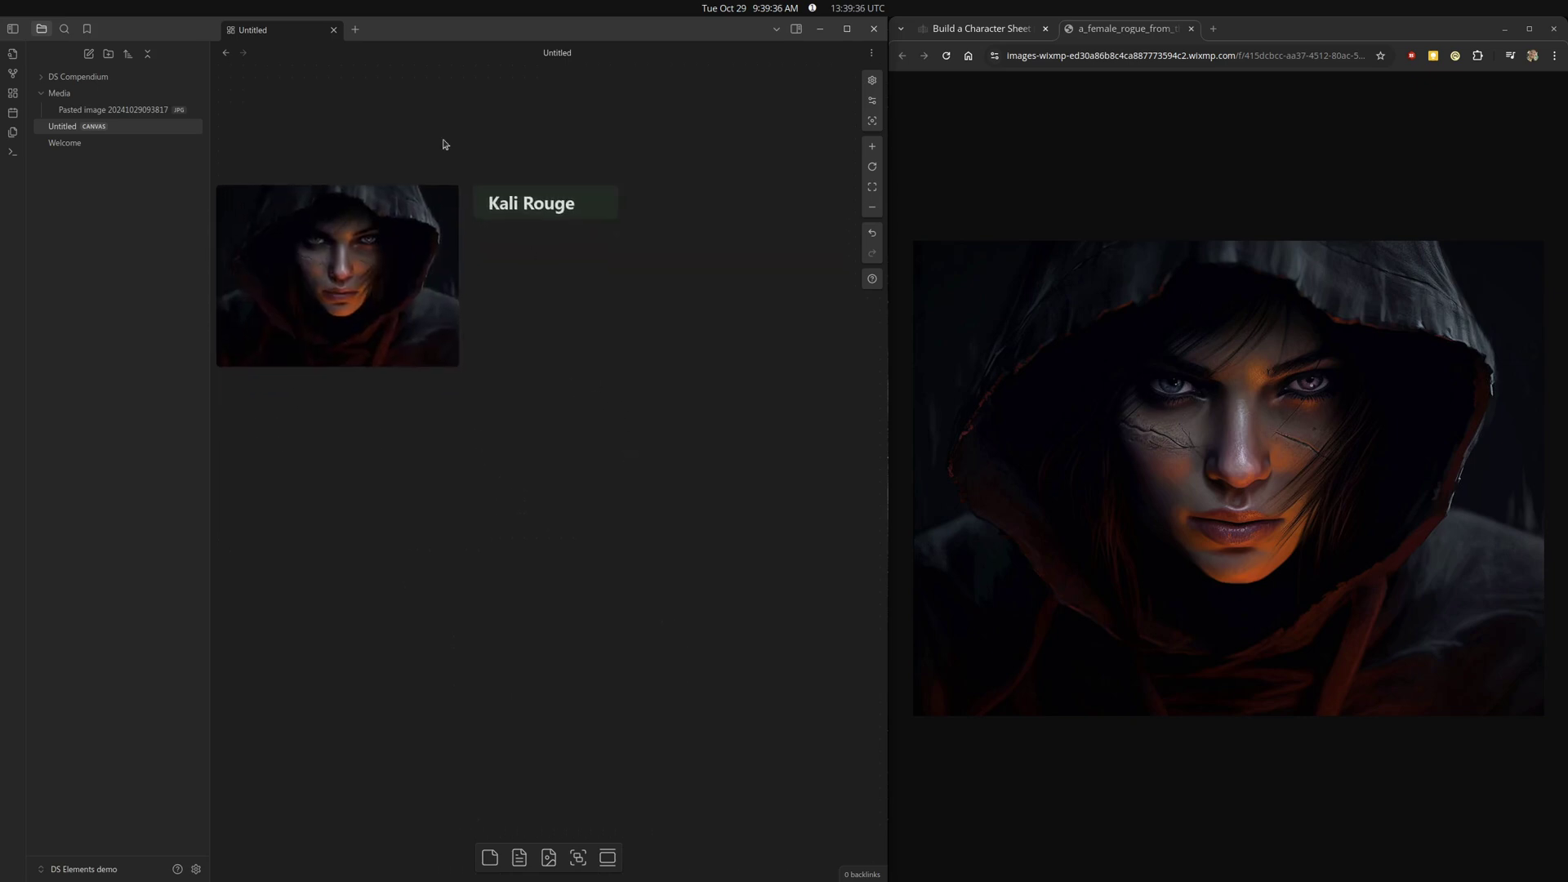
scroll(562, 371, "down", 3)
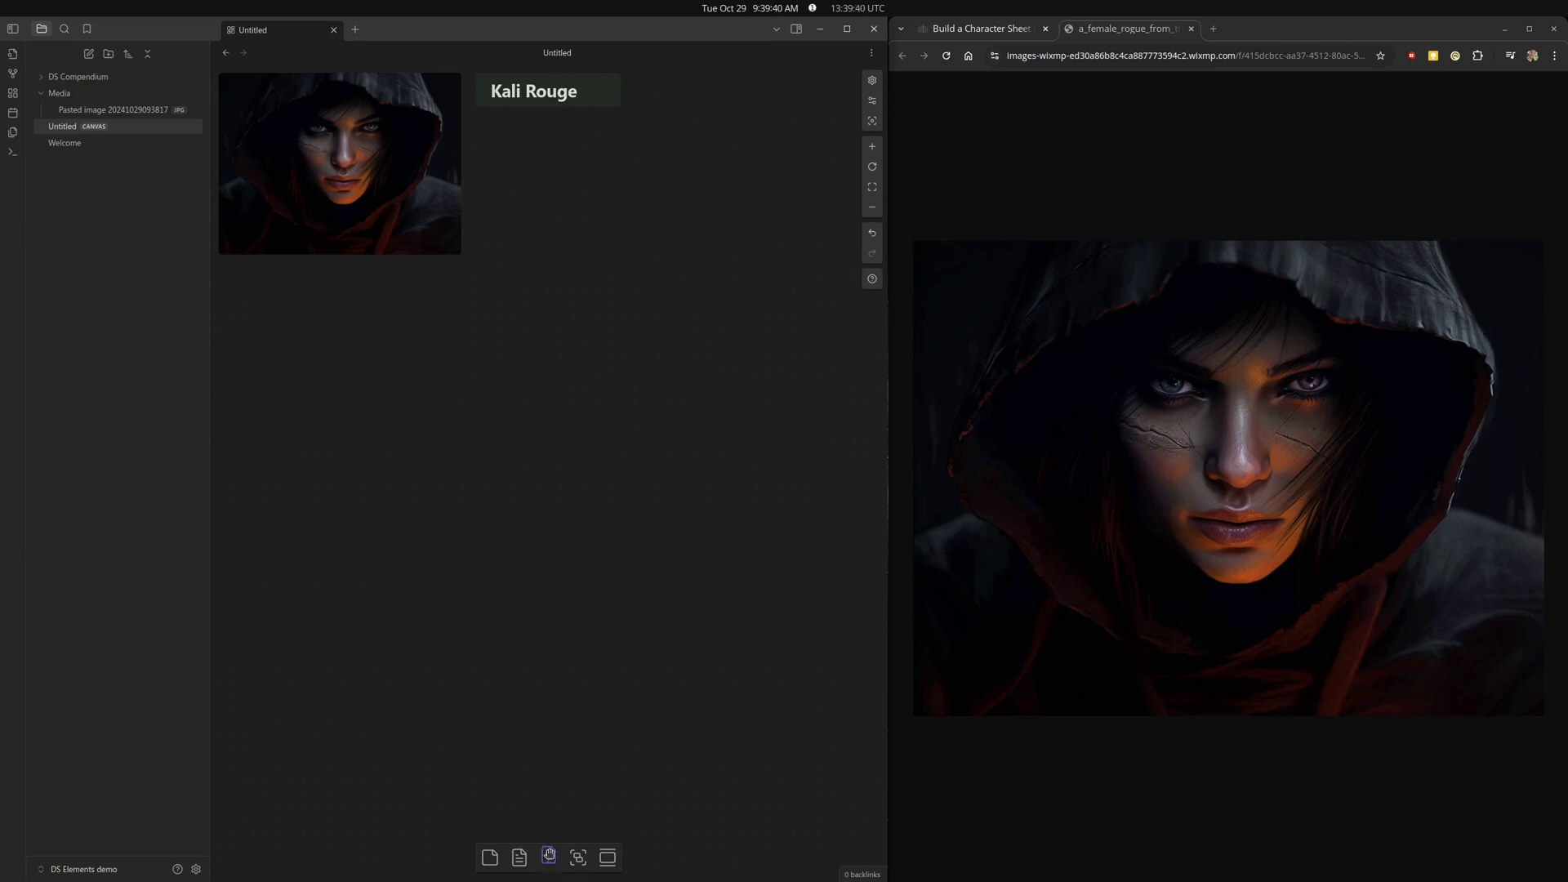
left_click_drag(490, 858, 610, 700)
double_click(447, 538)
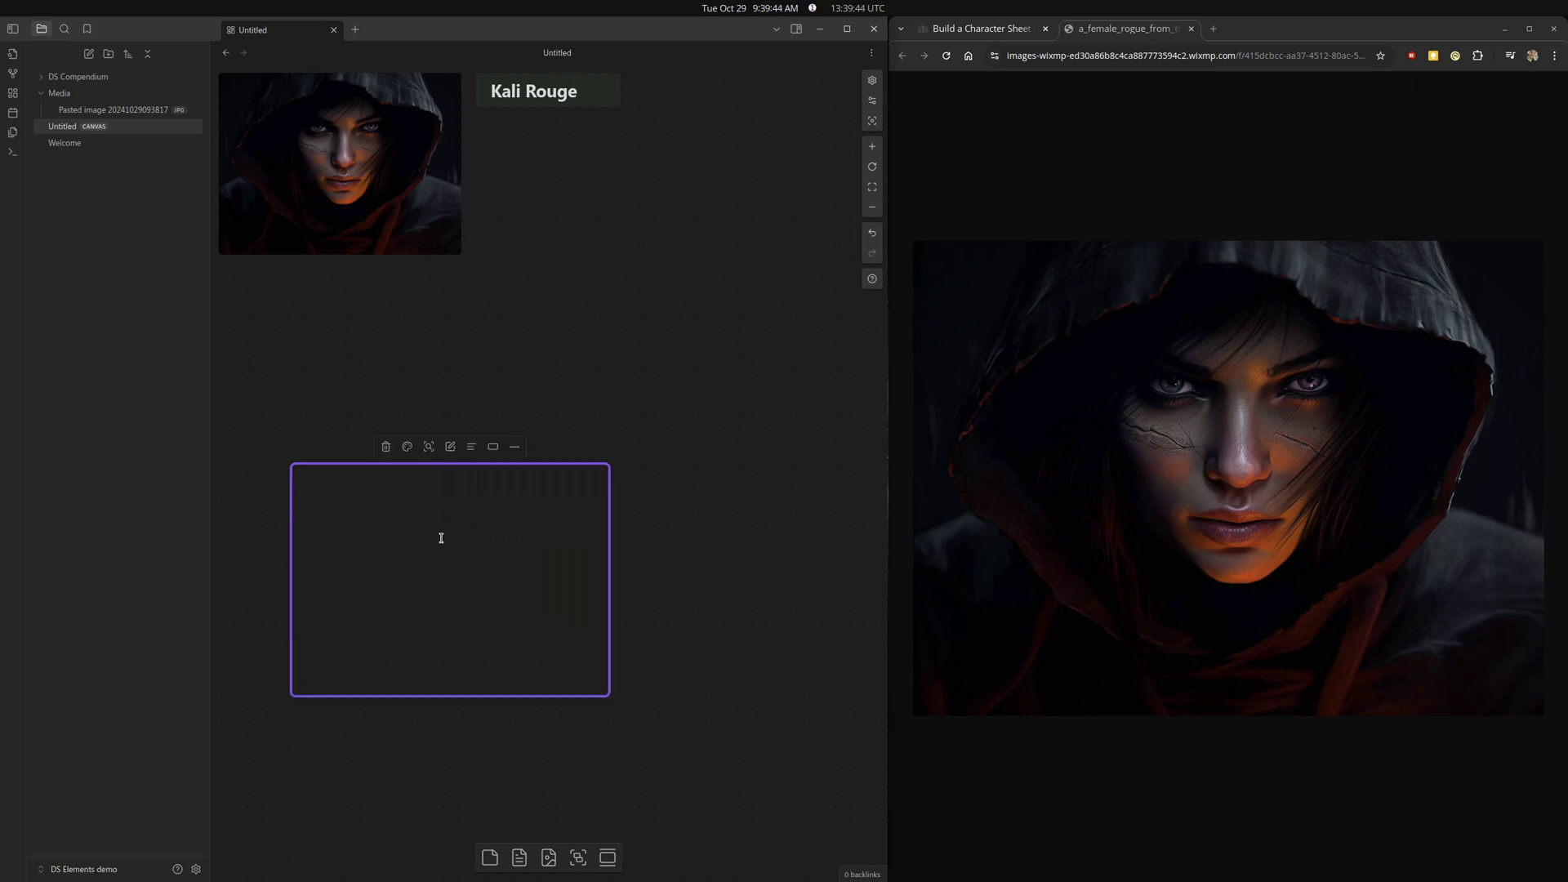
In the browser's character sheet guide, open the Stamina Bar Element page and copy its example ds-stamina-bar code block.
left_click(980, 29)
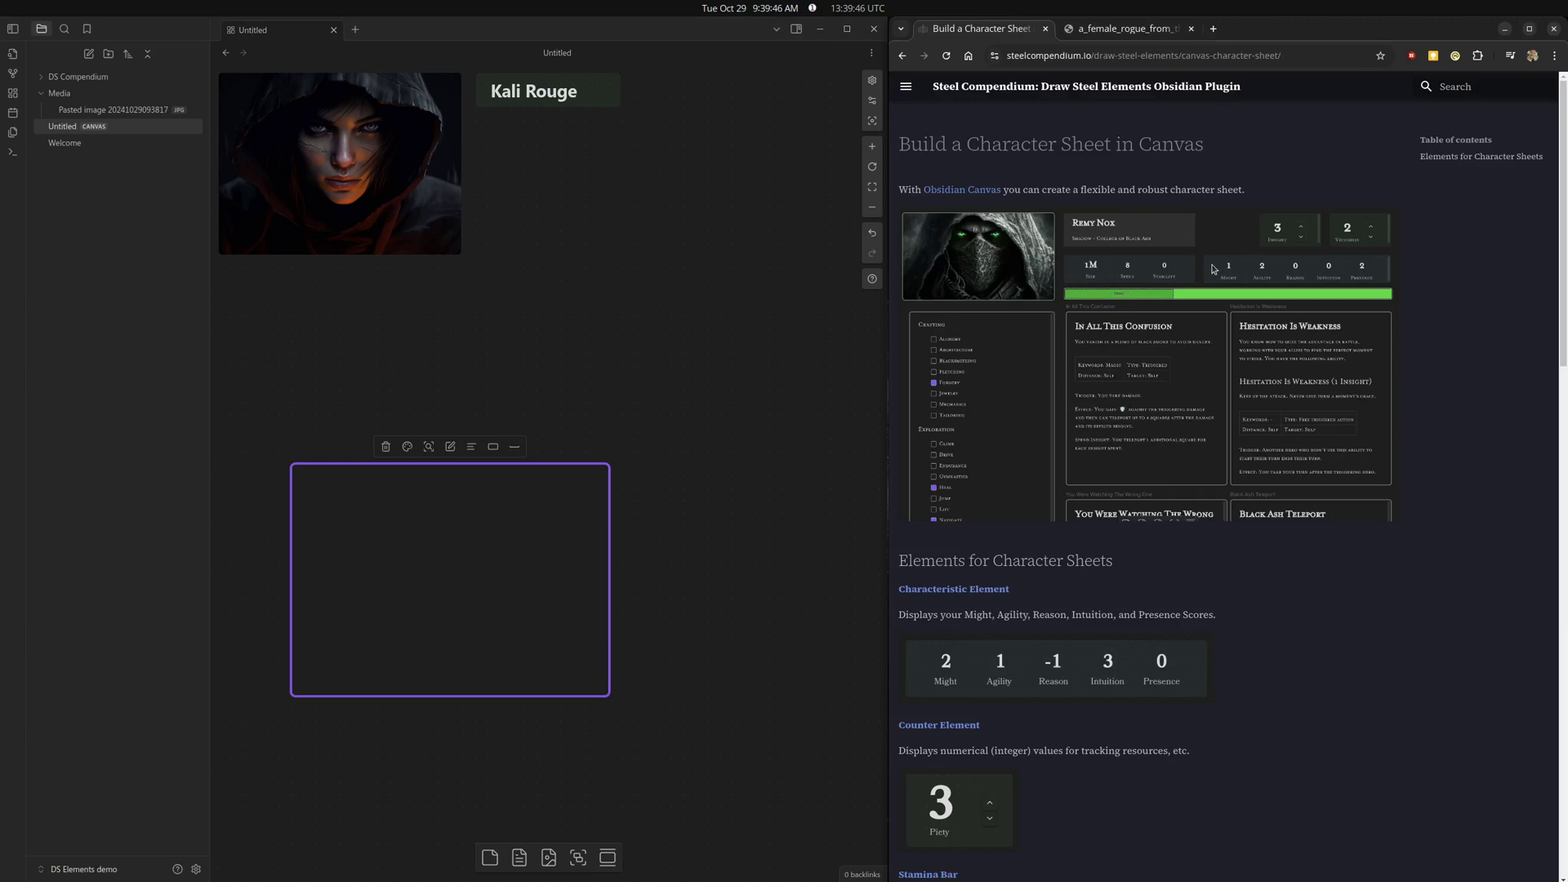
scroll(1076, 402, "down", 6)
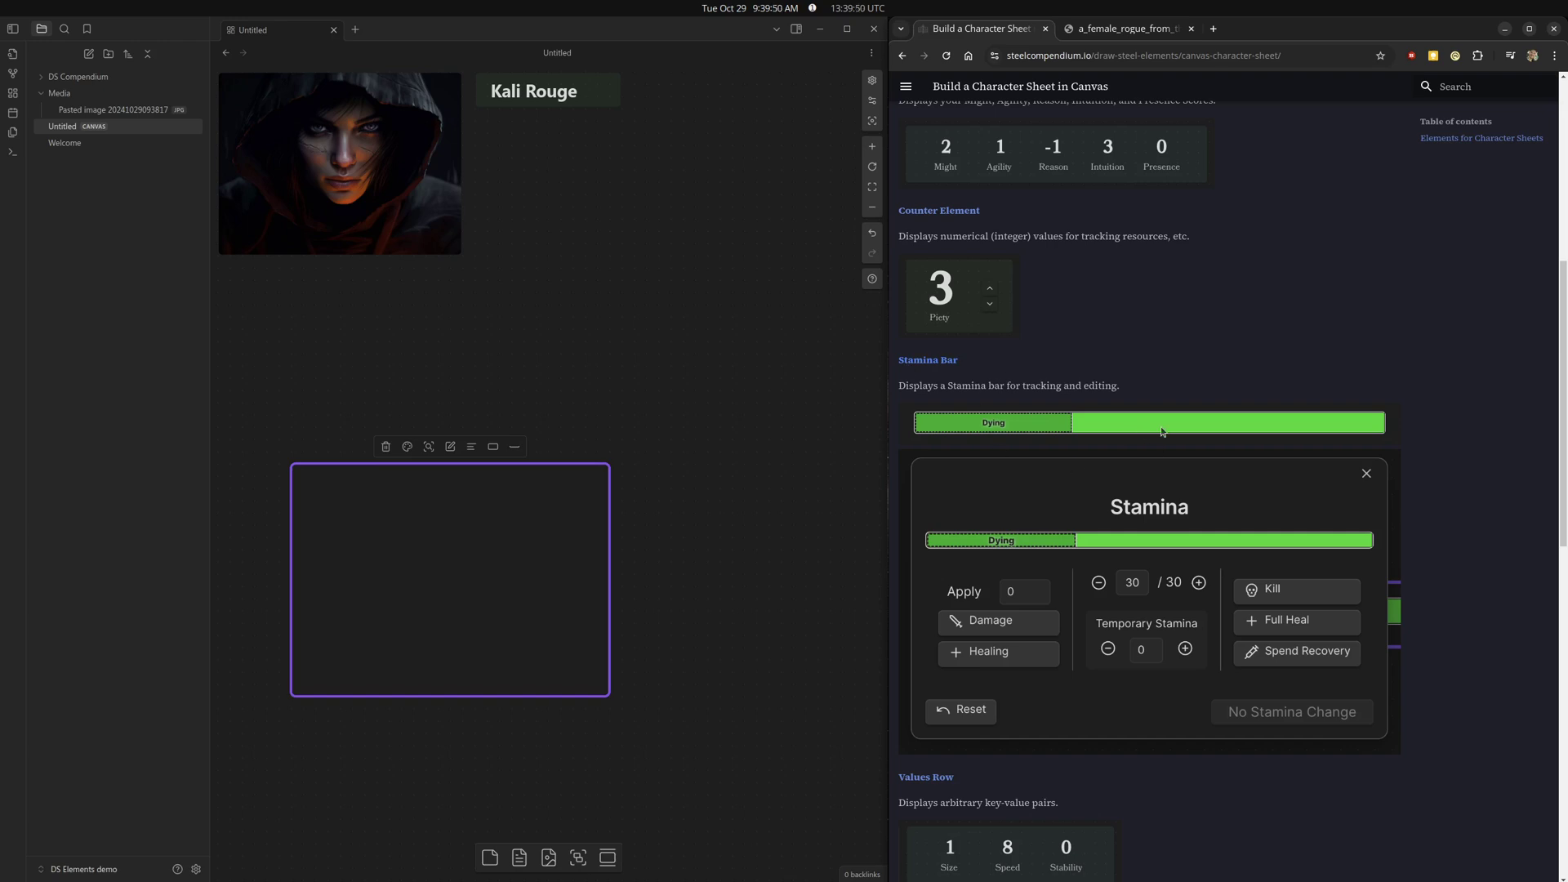
left_click(958, 362)
scroll(954, 415, "down", 7)
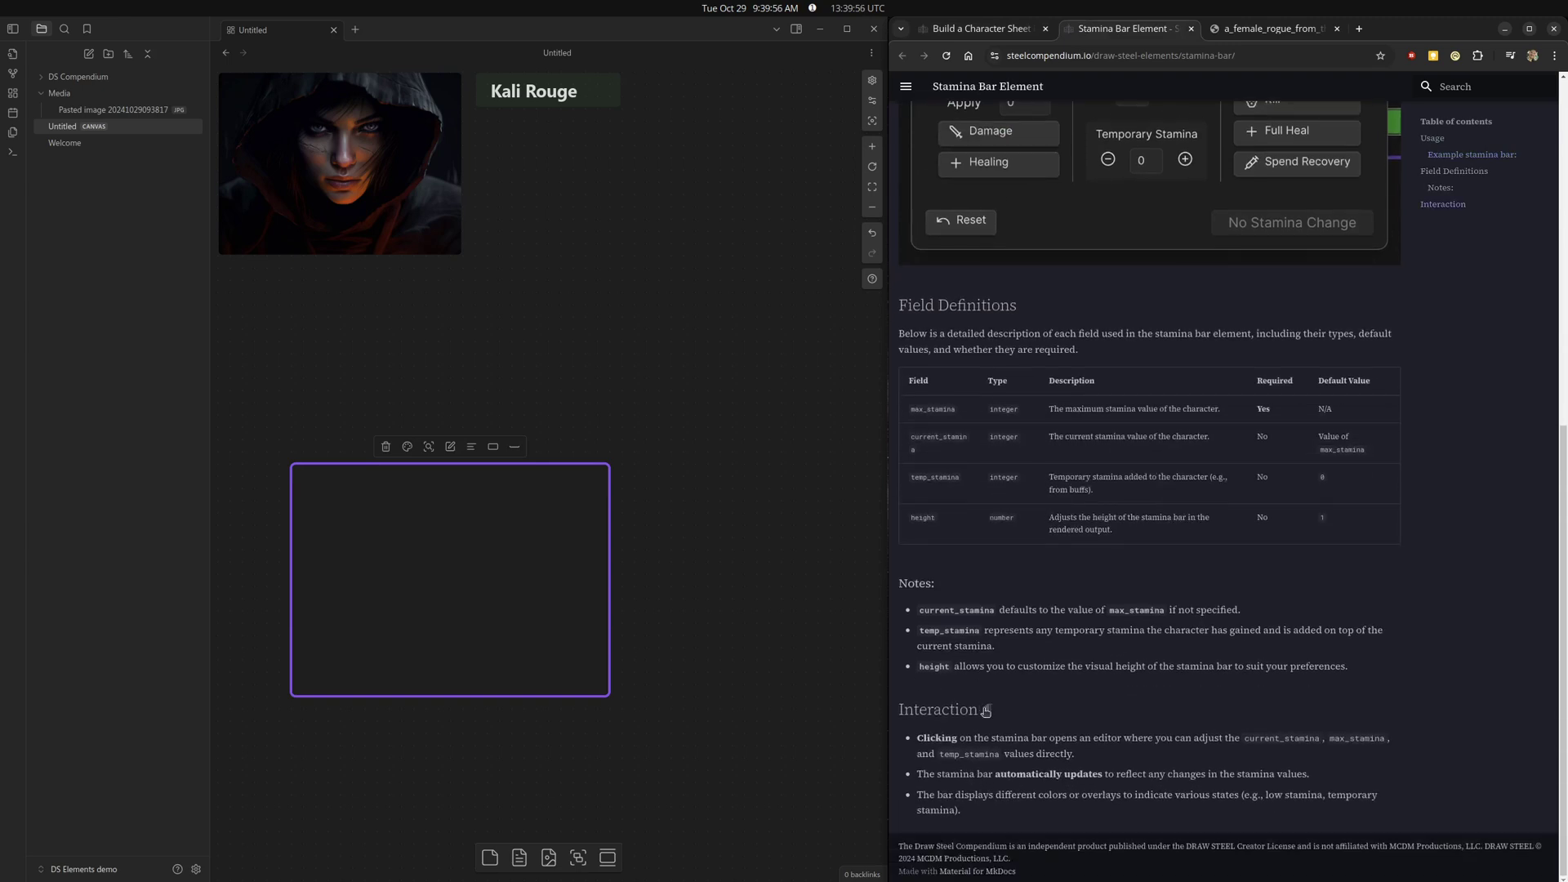
scroll(983, 592, "up", 6)
scroll(1039, 340, "up", 1)
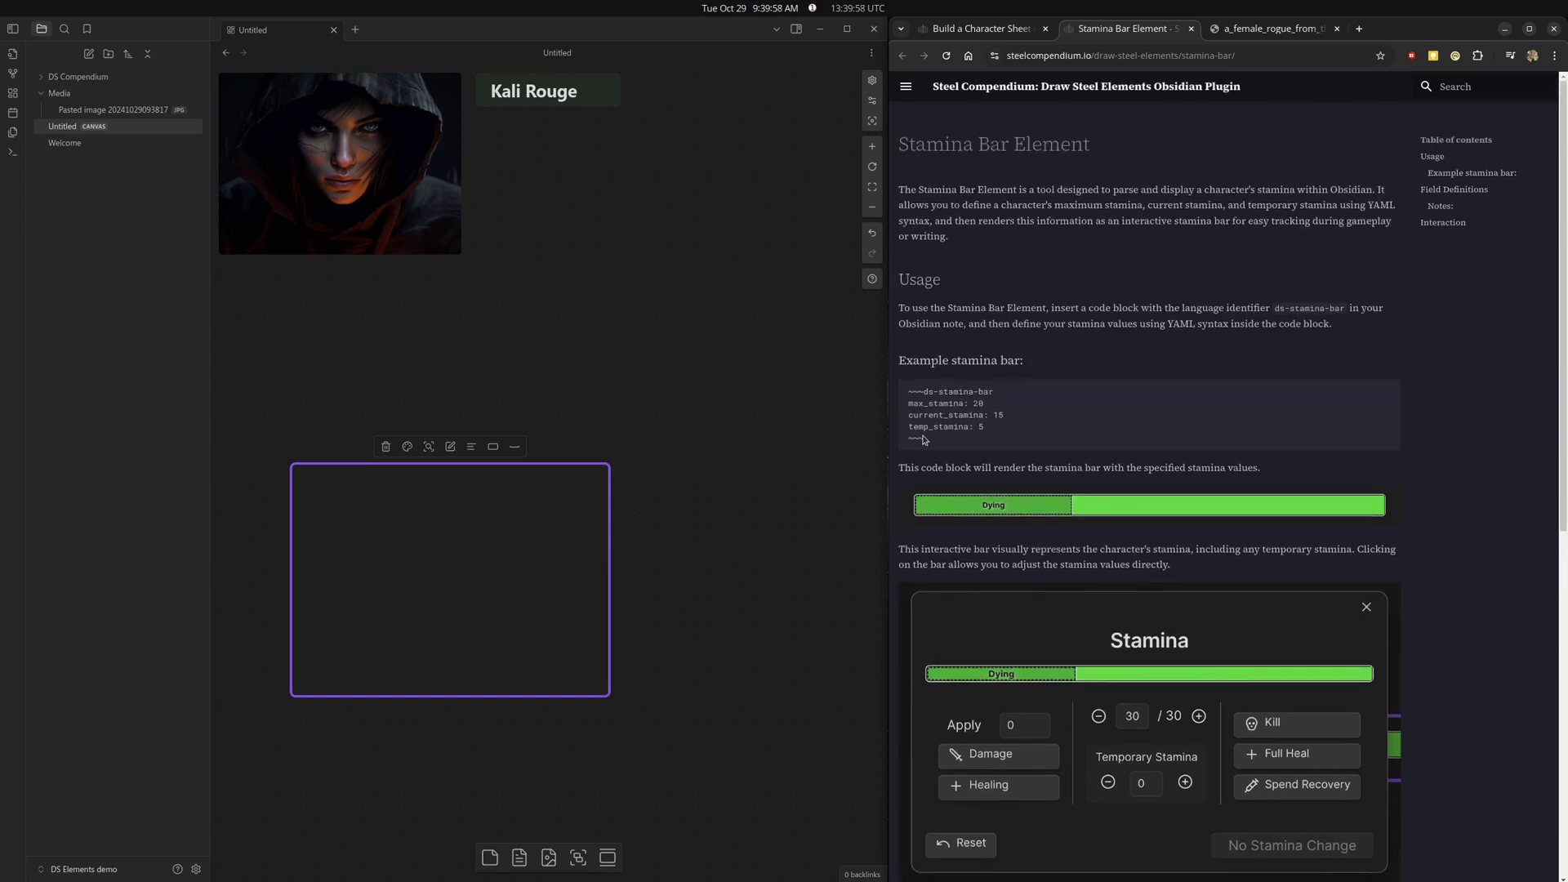
left_click_drag(935, 439, 895, 386)
key("ctrl+c")
Paste the copied stamina bar code into the empty card as plain text, keeping its line breaks.
double_click(366, 549)
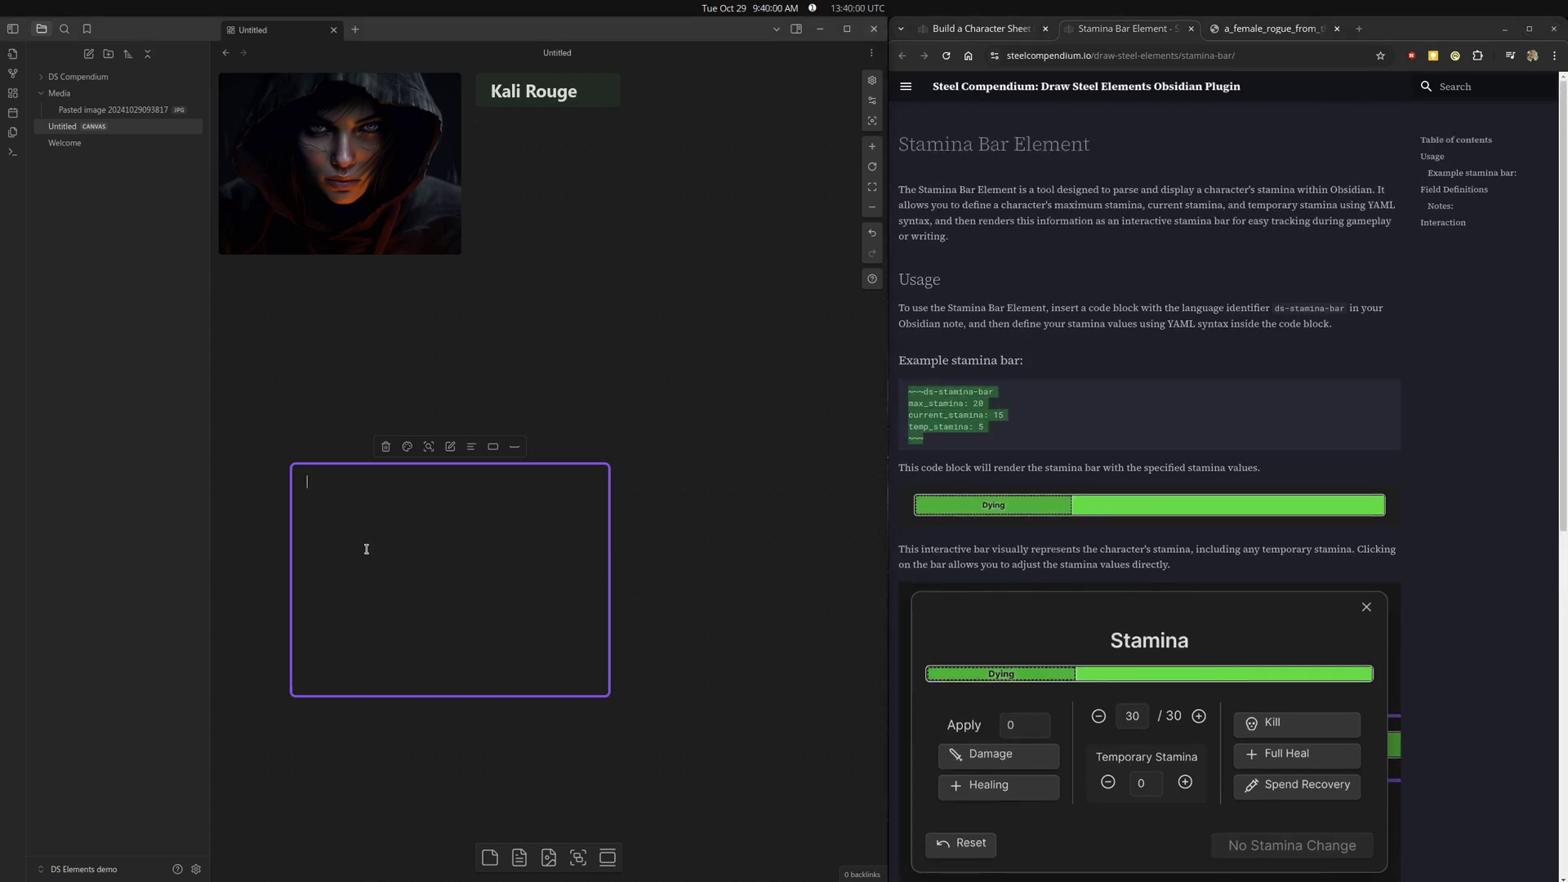
key("ctrl+v")
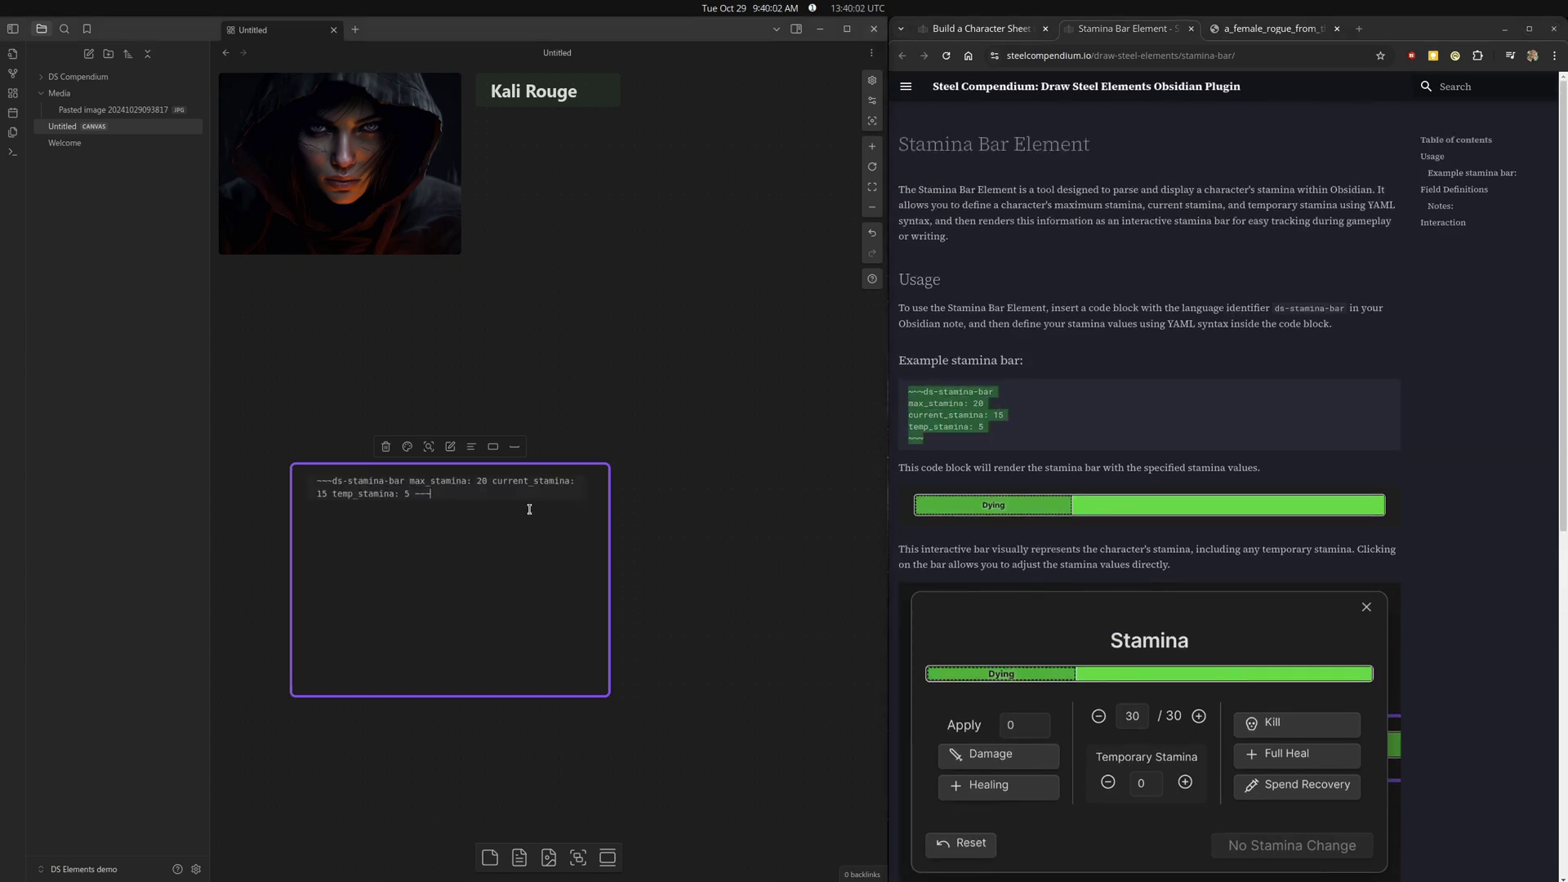
key("ctrl+z")
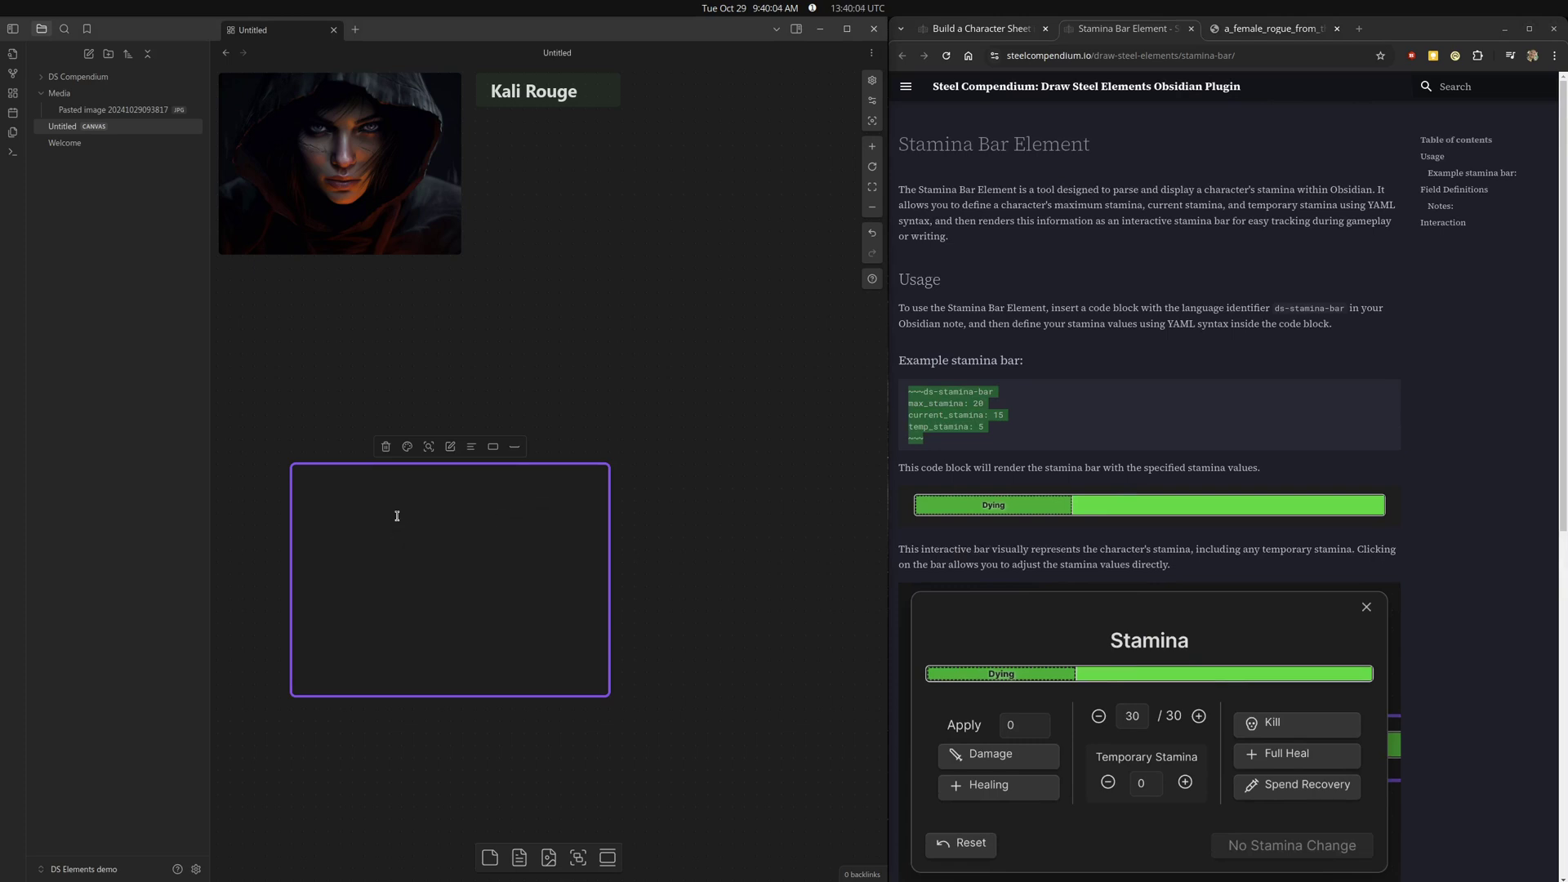
key("ctrl+v")
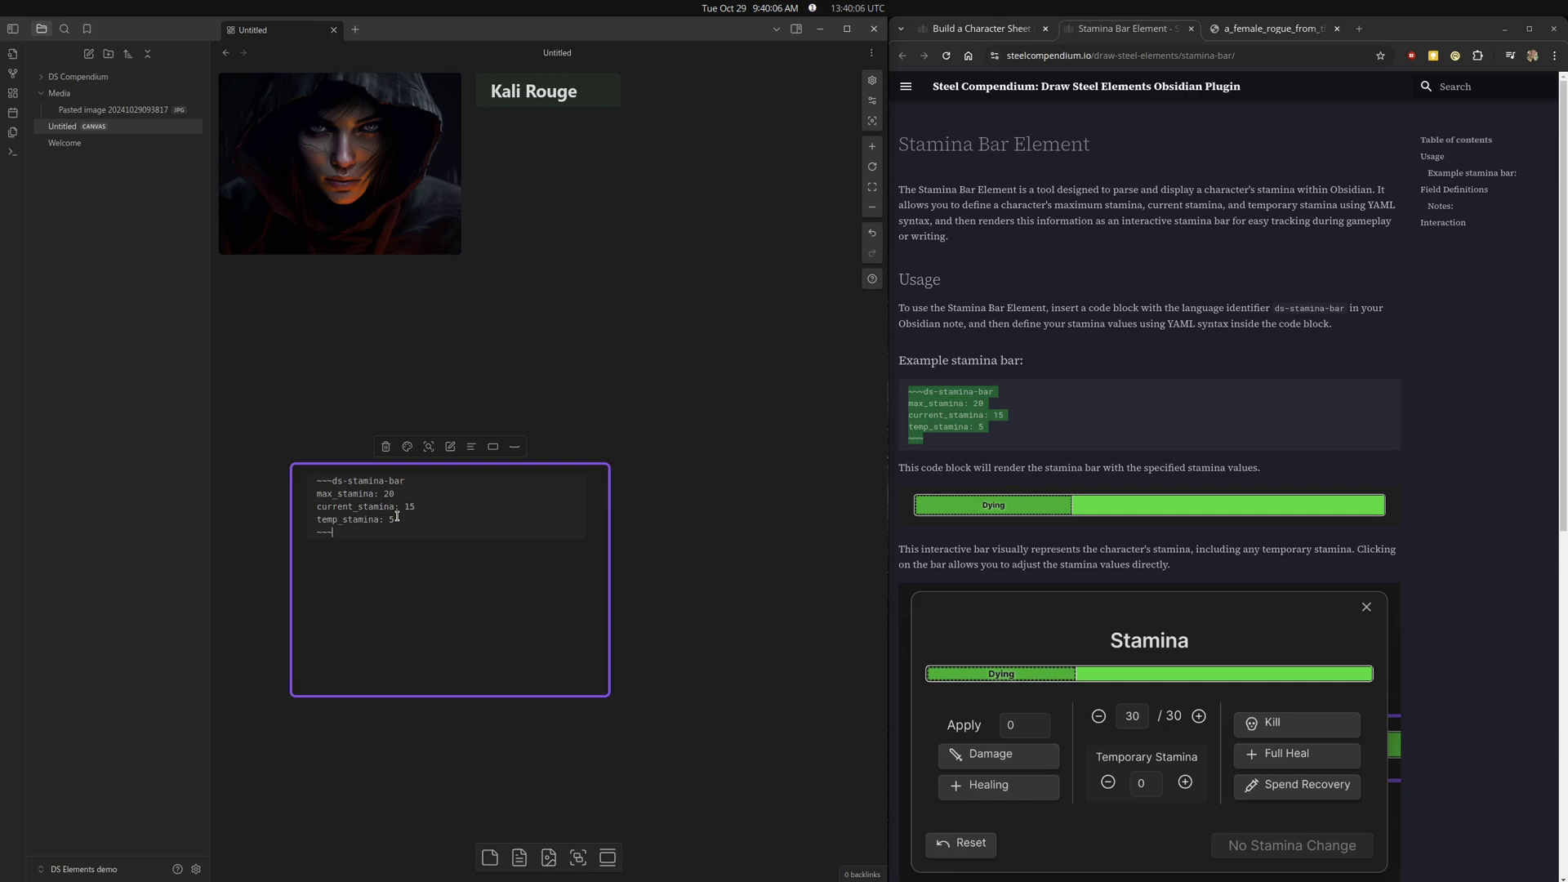
right_click(336, 586)
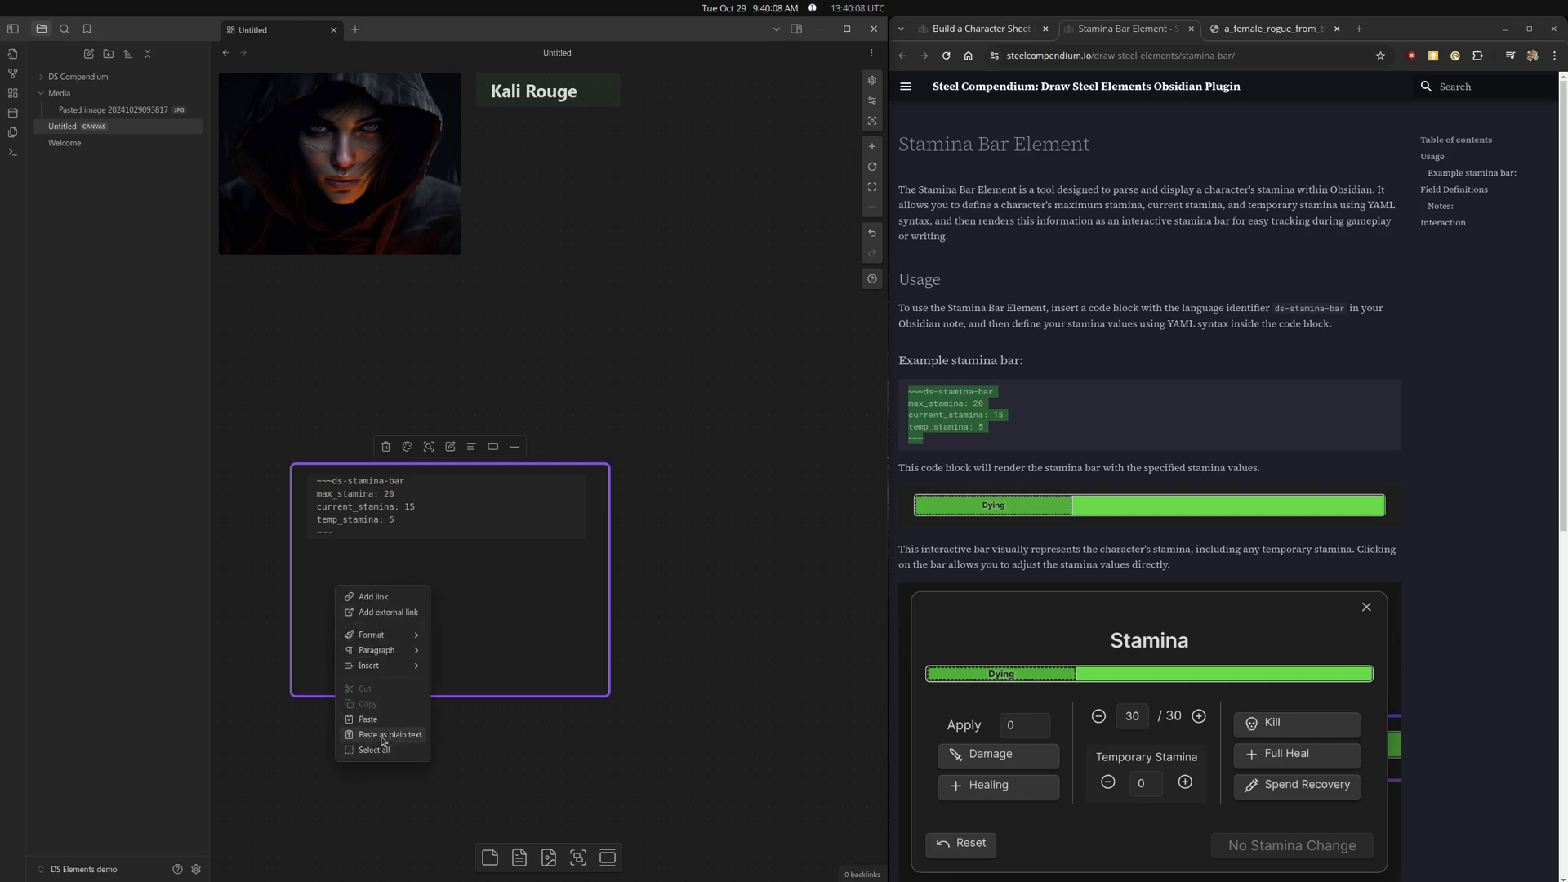
left_click(392, 526)
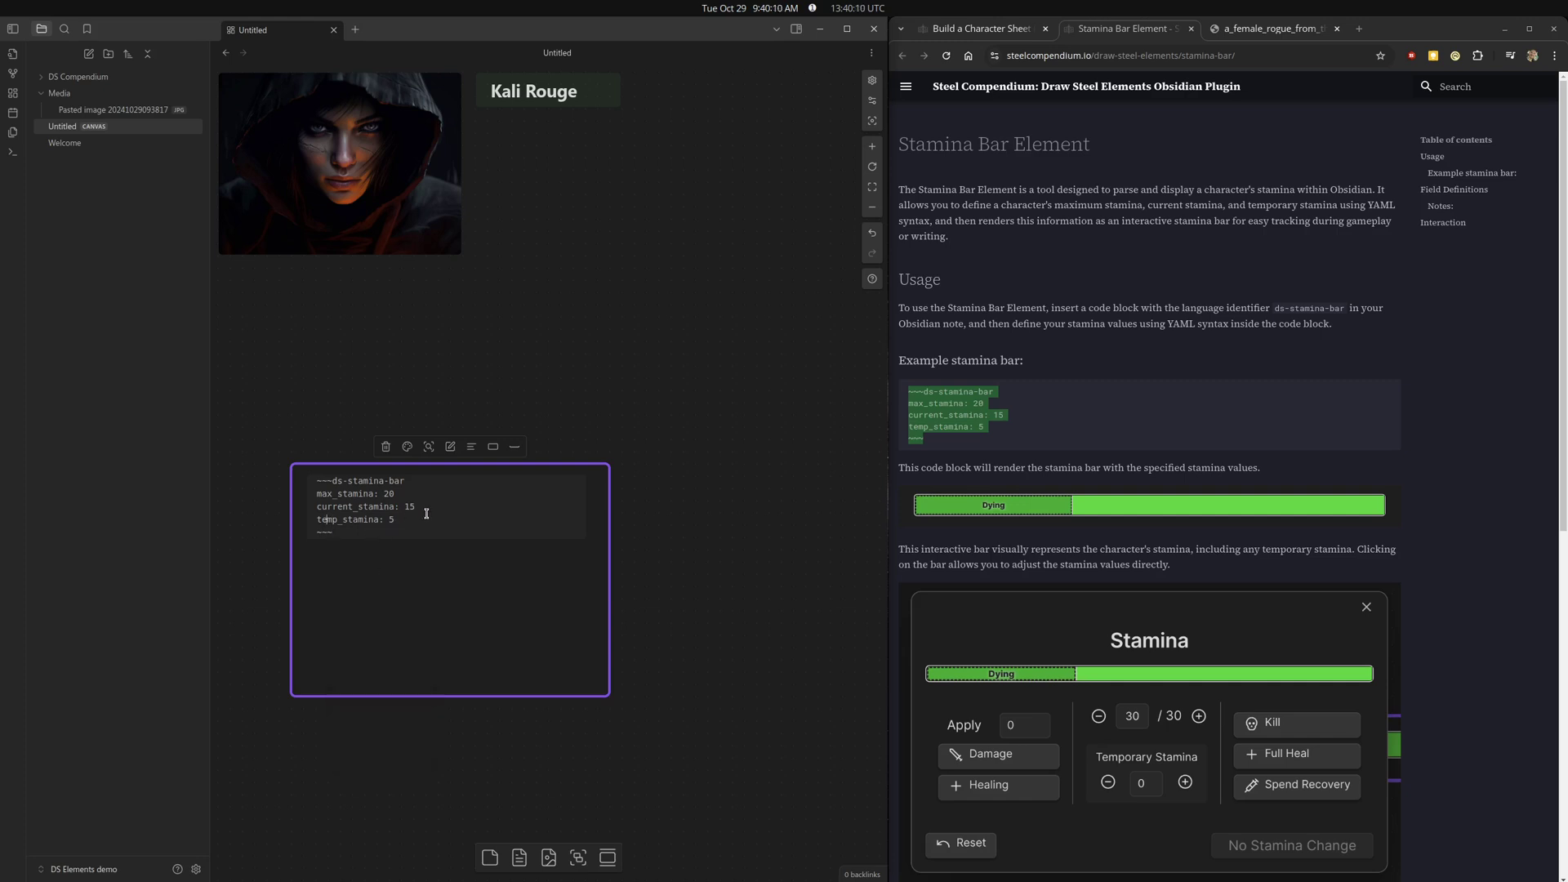
Reduce the stamina bar code to a single max_stamina field of 33 and widen the card to the right.
key("shift+Down")
key("shift+End")
key("BackSpace")
left_click(665, 517)
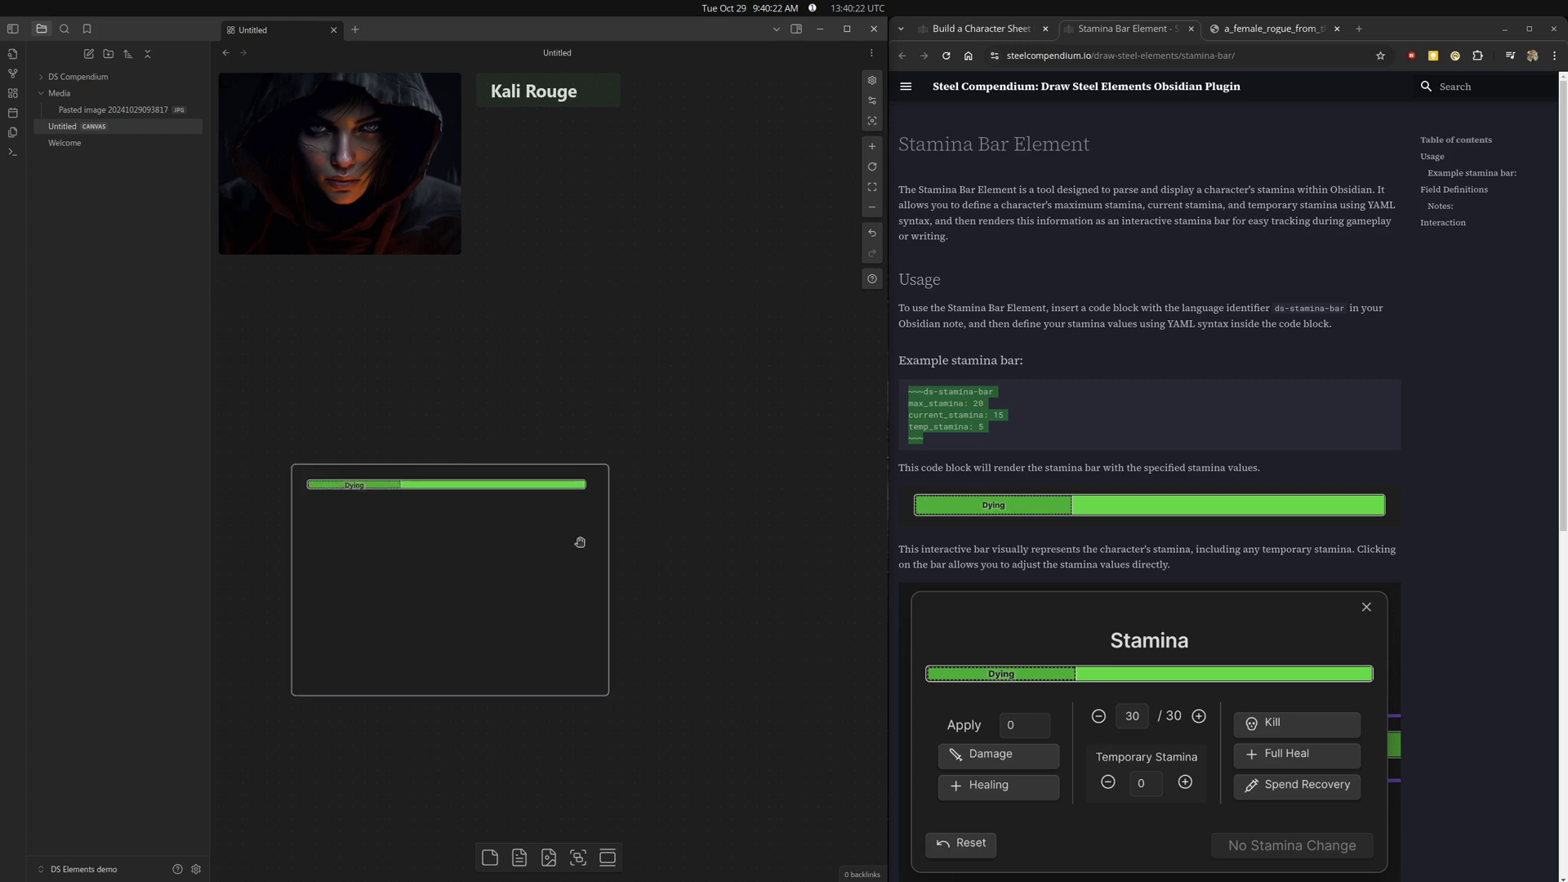
left_click_drag(608, 547, 842, 579)
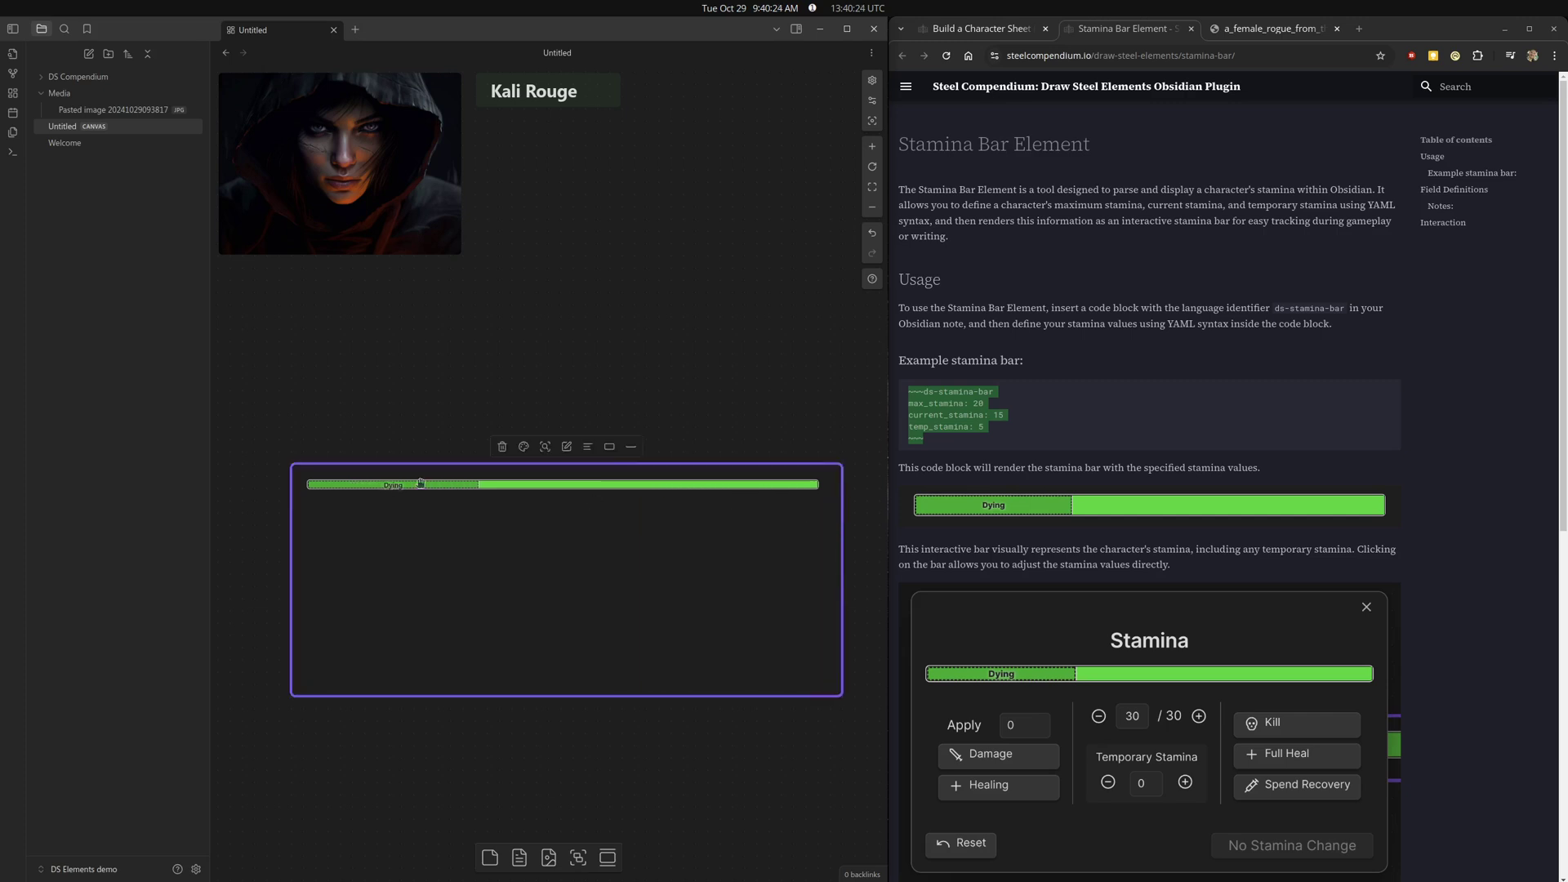
Try out a stamina gain to 44 in the stamina bar's dialog and discard it.
left_click(550, 486)
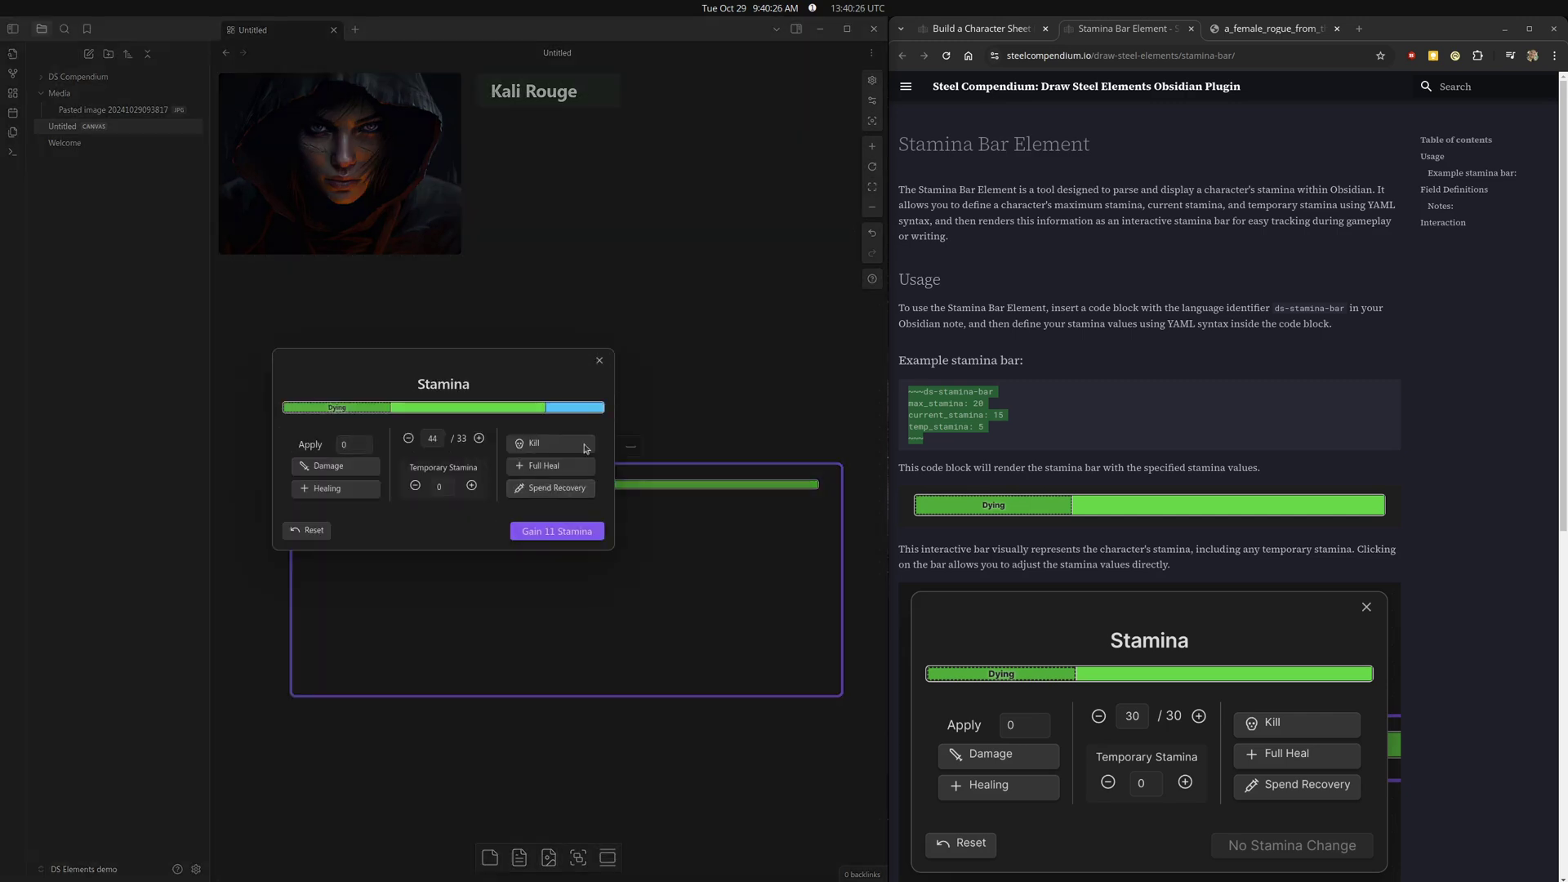
left_click(643, 384)
left_click(643, 385)
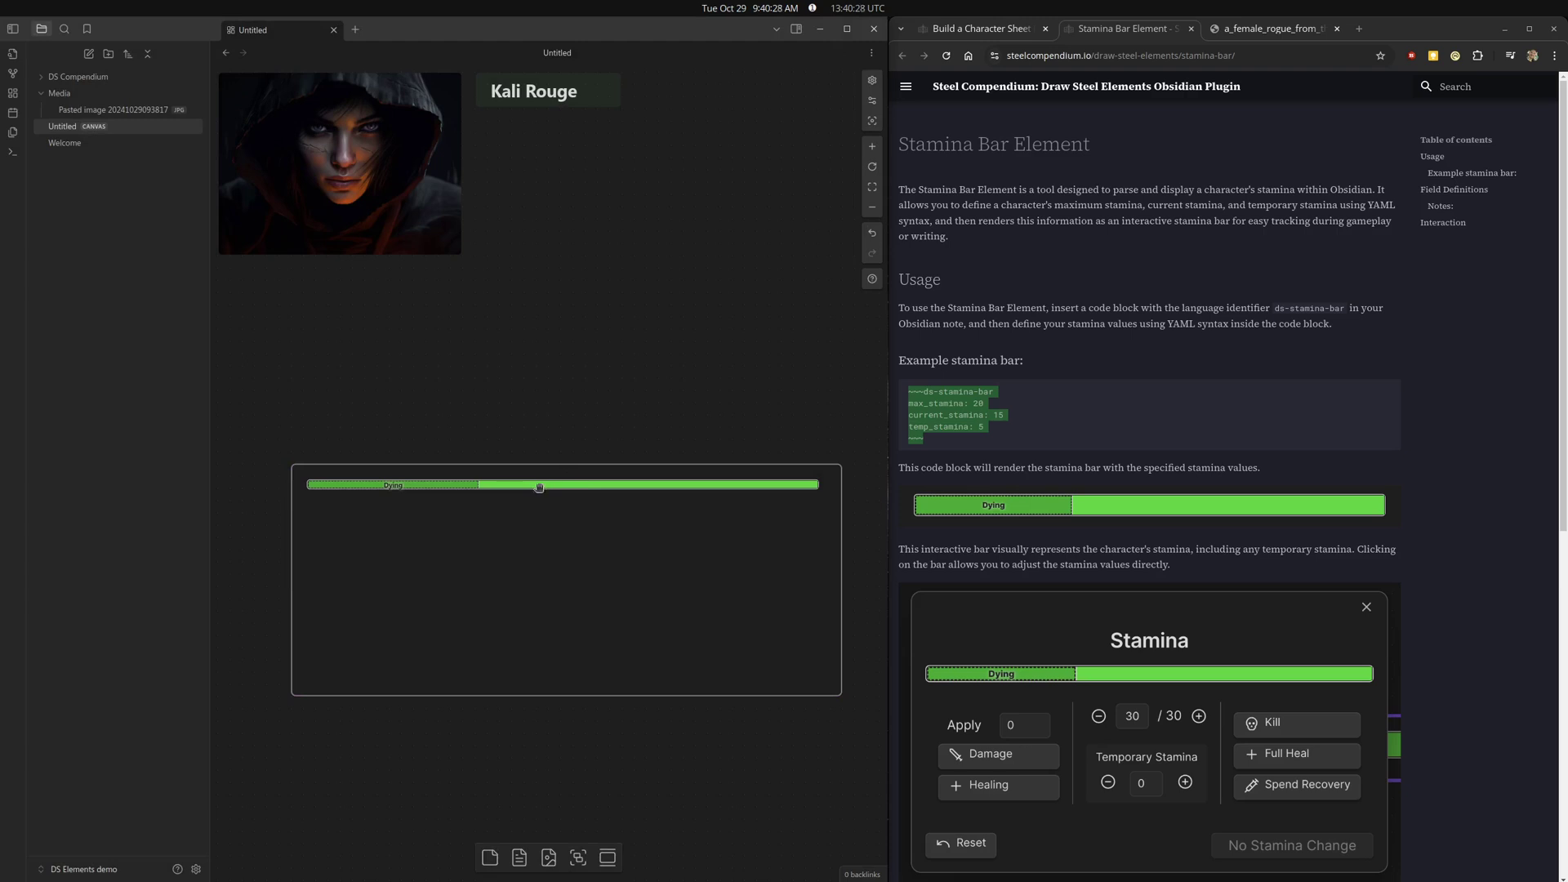
Add a height field to the stamina bar code and set it to 1.8.
left_click(526, 490)
left_click(511, 495)
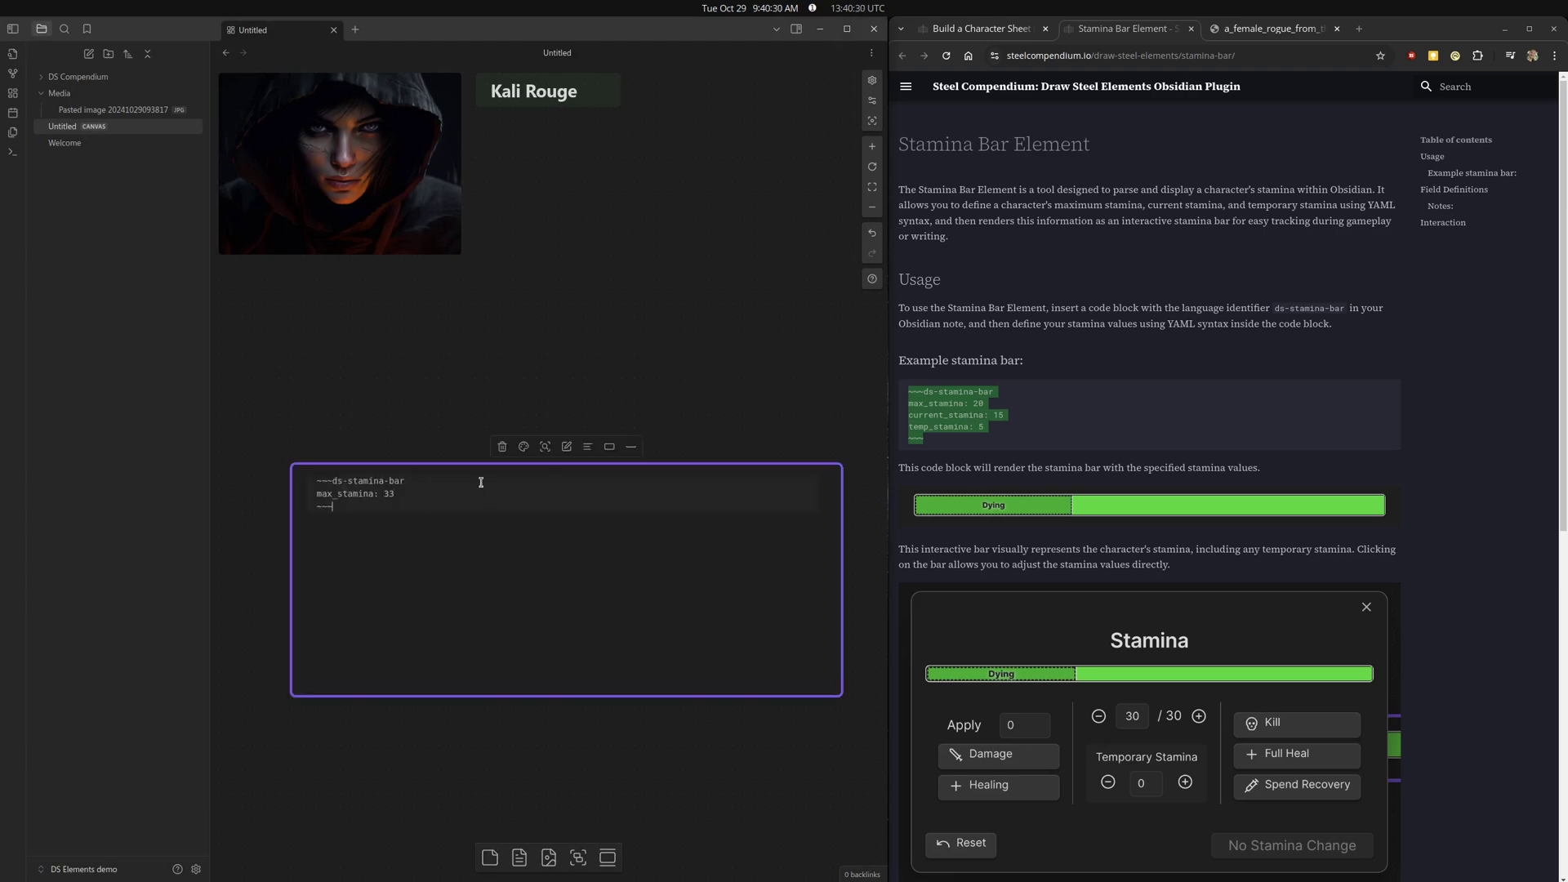
type("heigh")
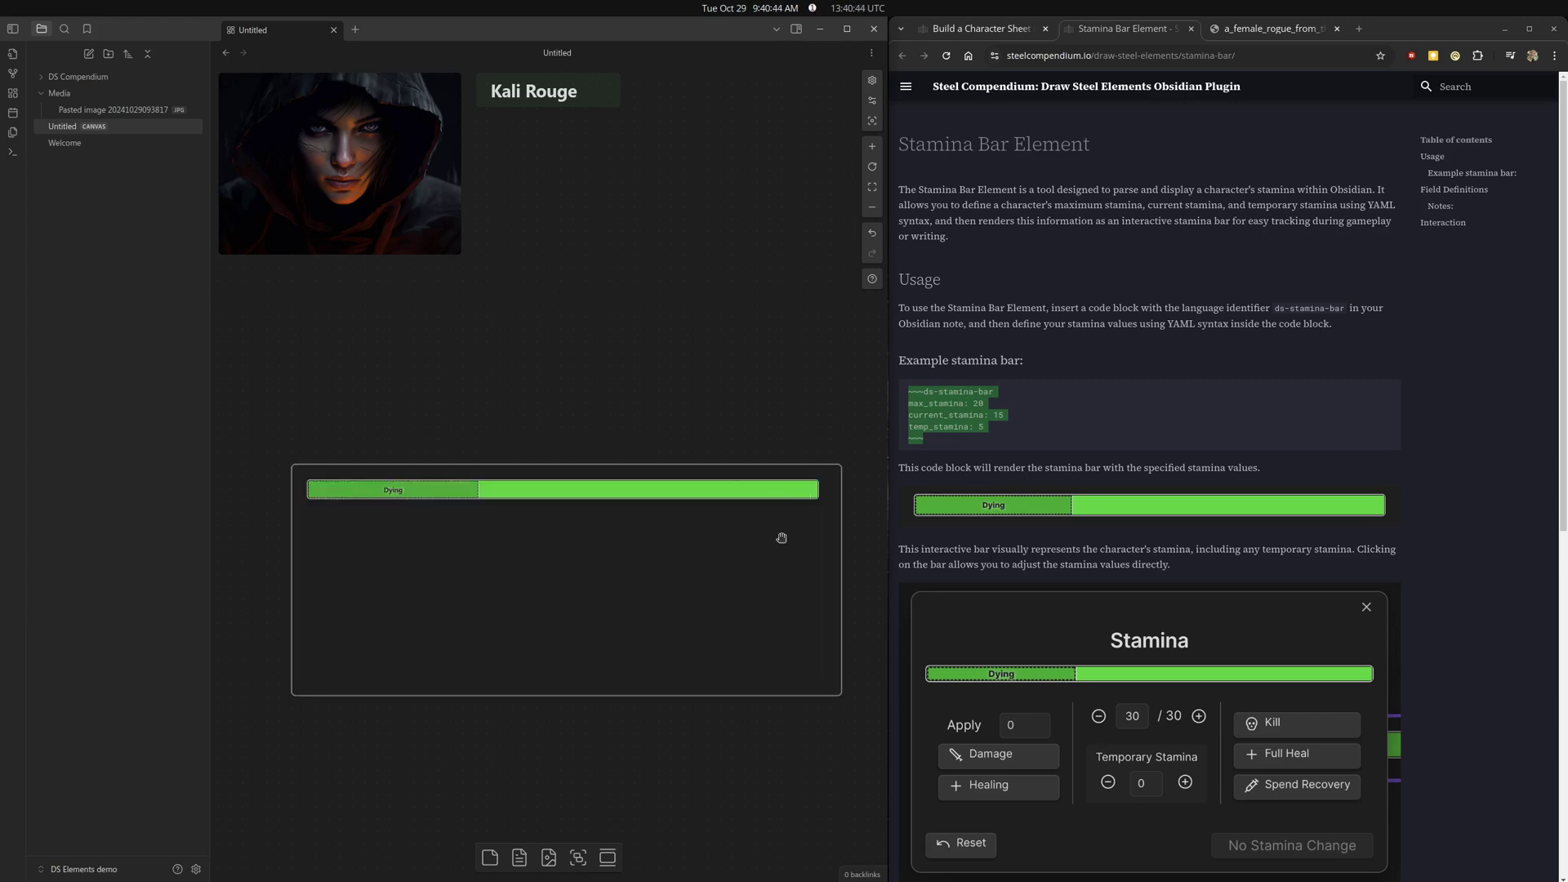
left_click(483, 507)
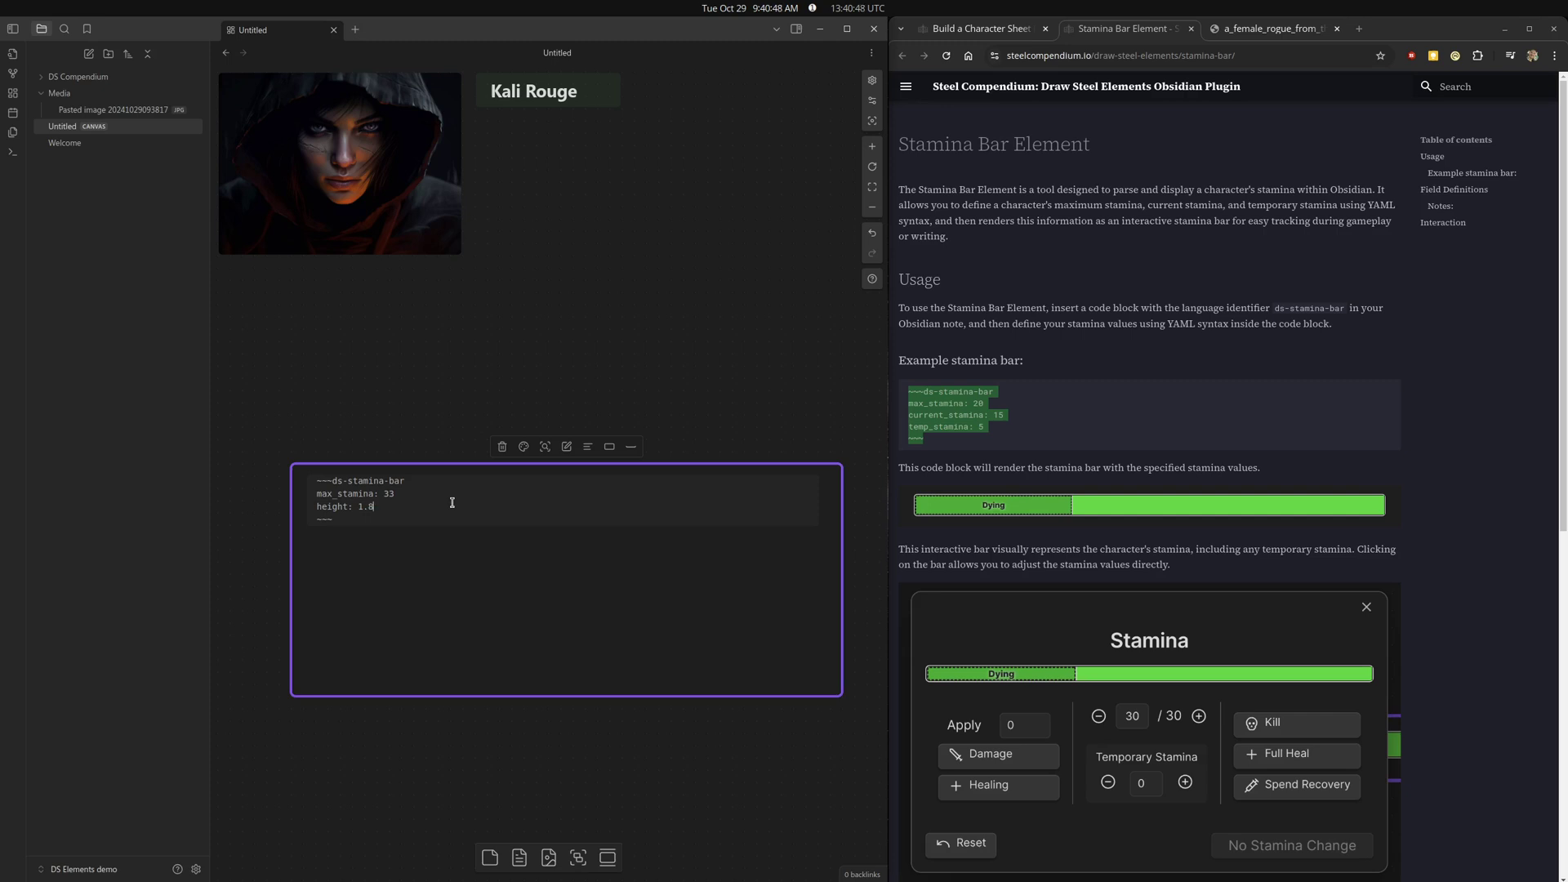
left_click(458, 335)
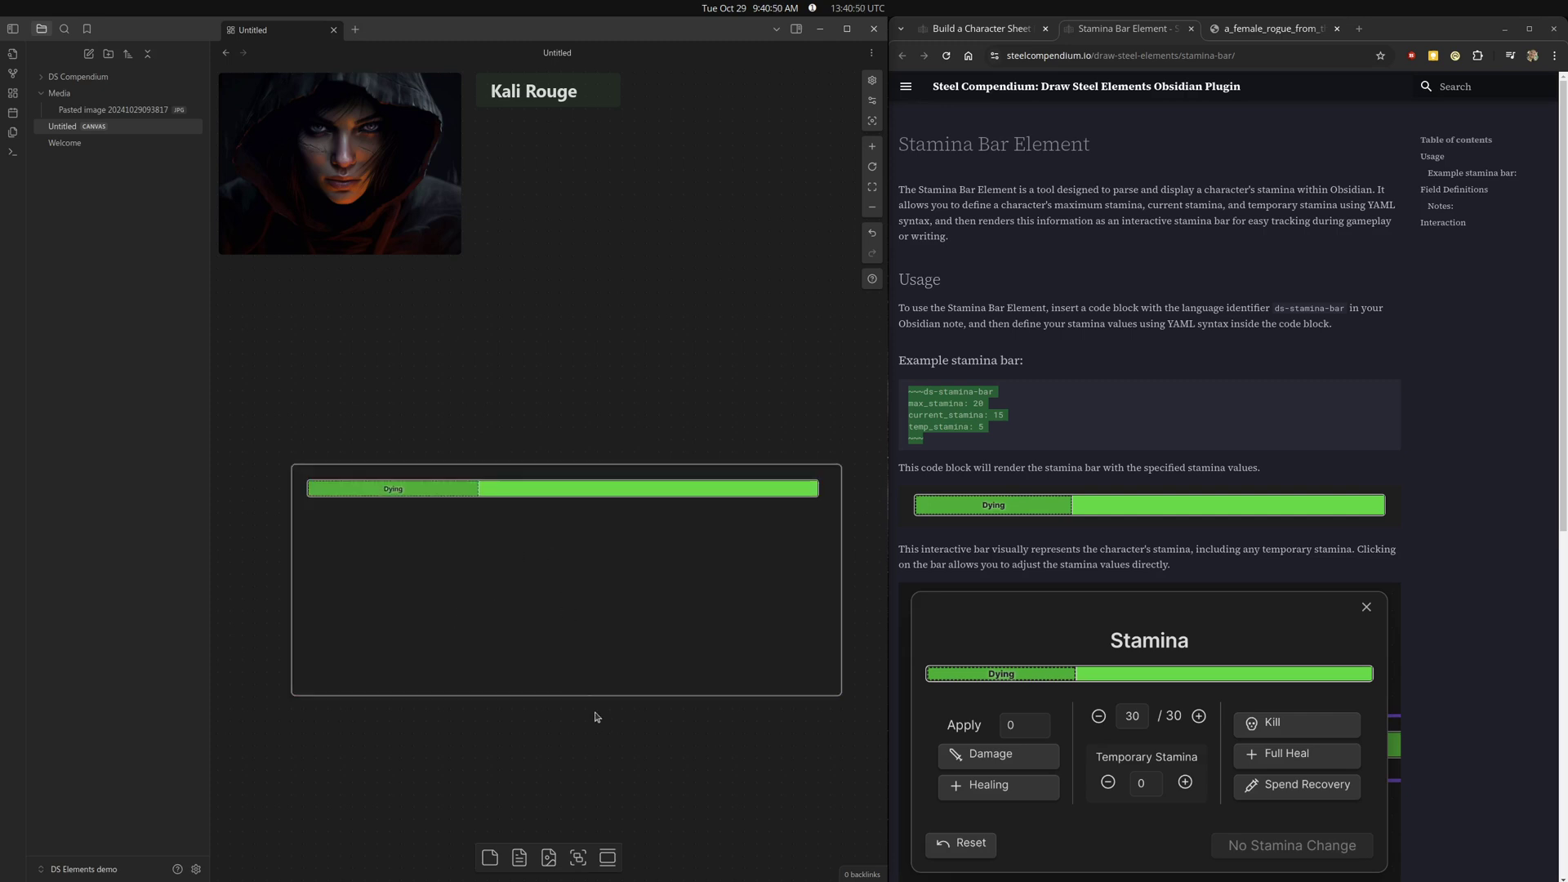
Shrink the stamina bar card's height to fit the bar and hide the card's border.
left_click_drag(598, 696, 602, 493)
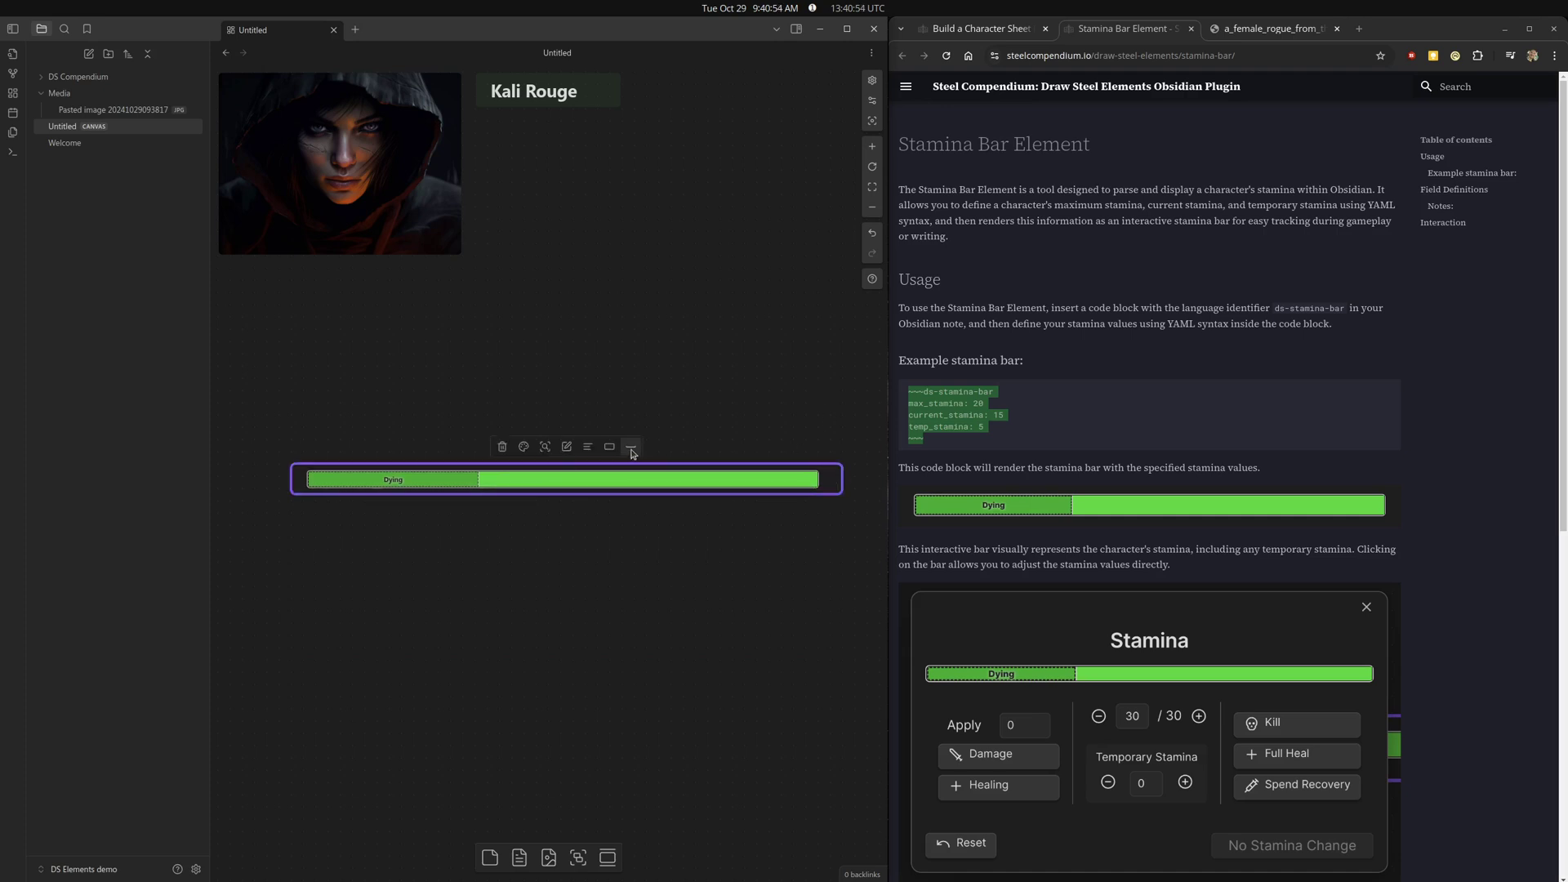
left_click(631, 451)
left_click(597, 476)
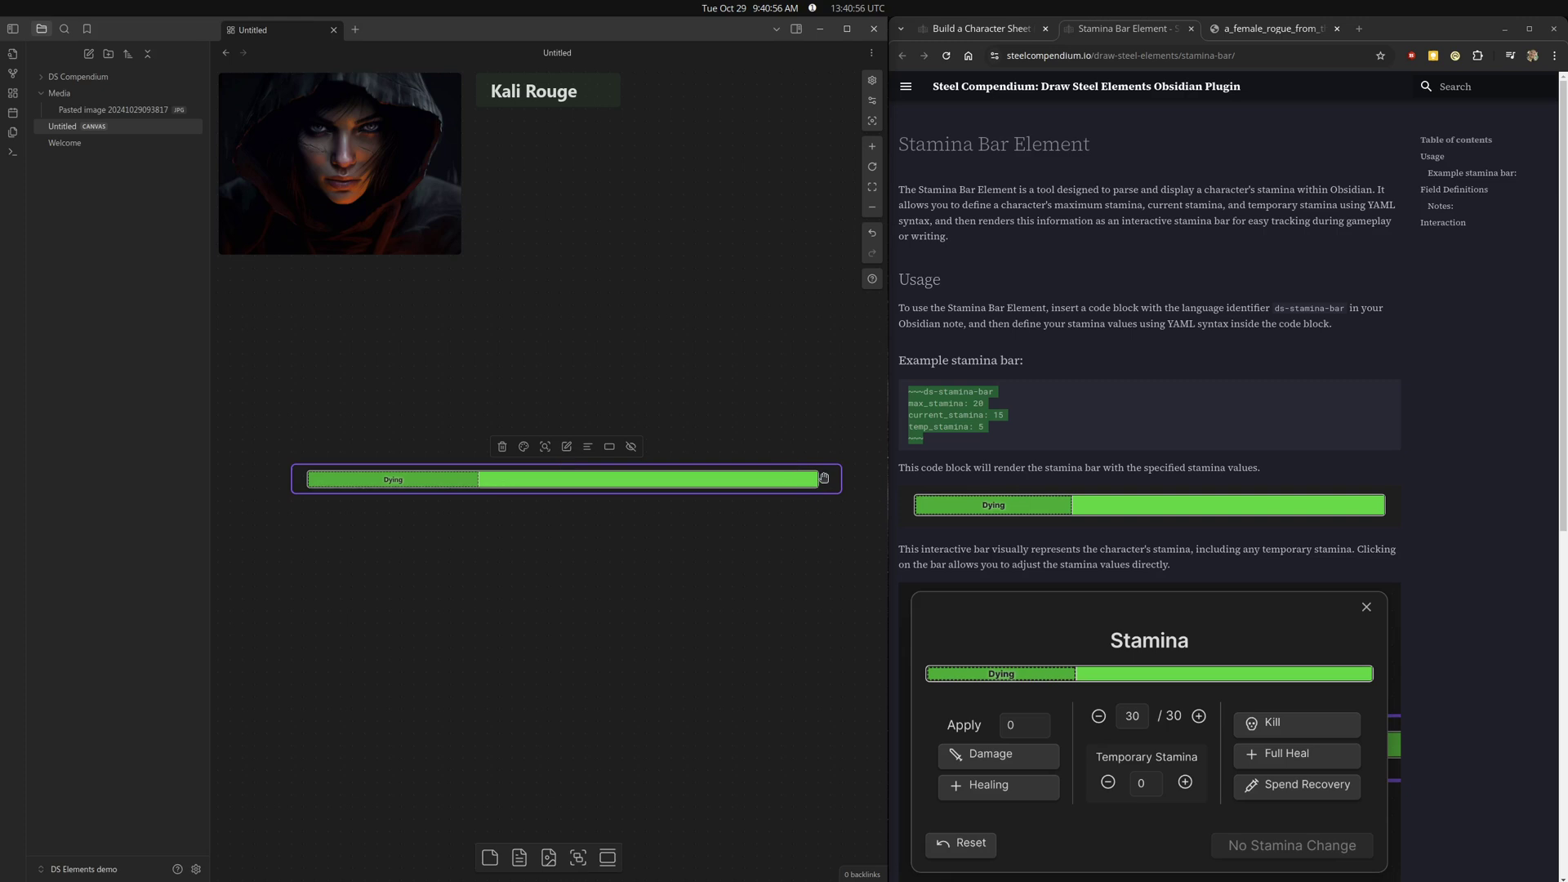
Move the stamina bar card beside the portrait, below the name card and in line with the portrait's bottom edge.
left_click_drag(824, 477, 757, 234)
left_click(294, 483)
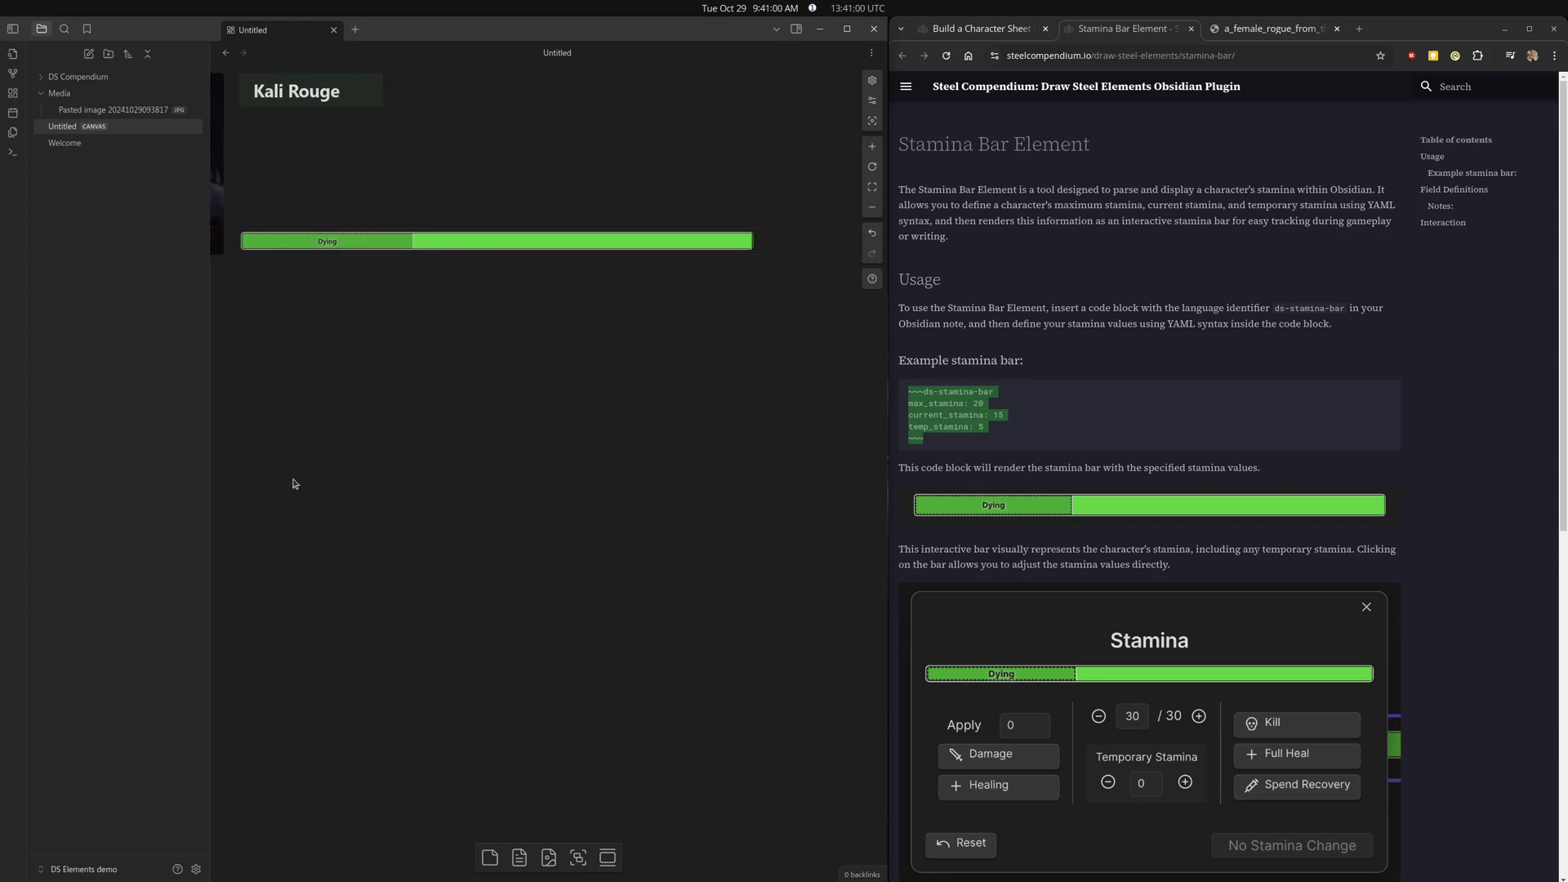
left_click_drag(417, 525, 581, 613)
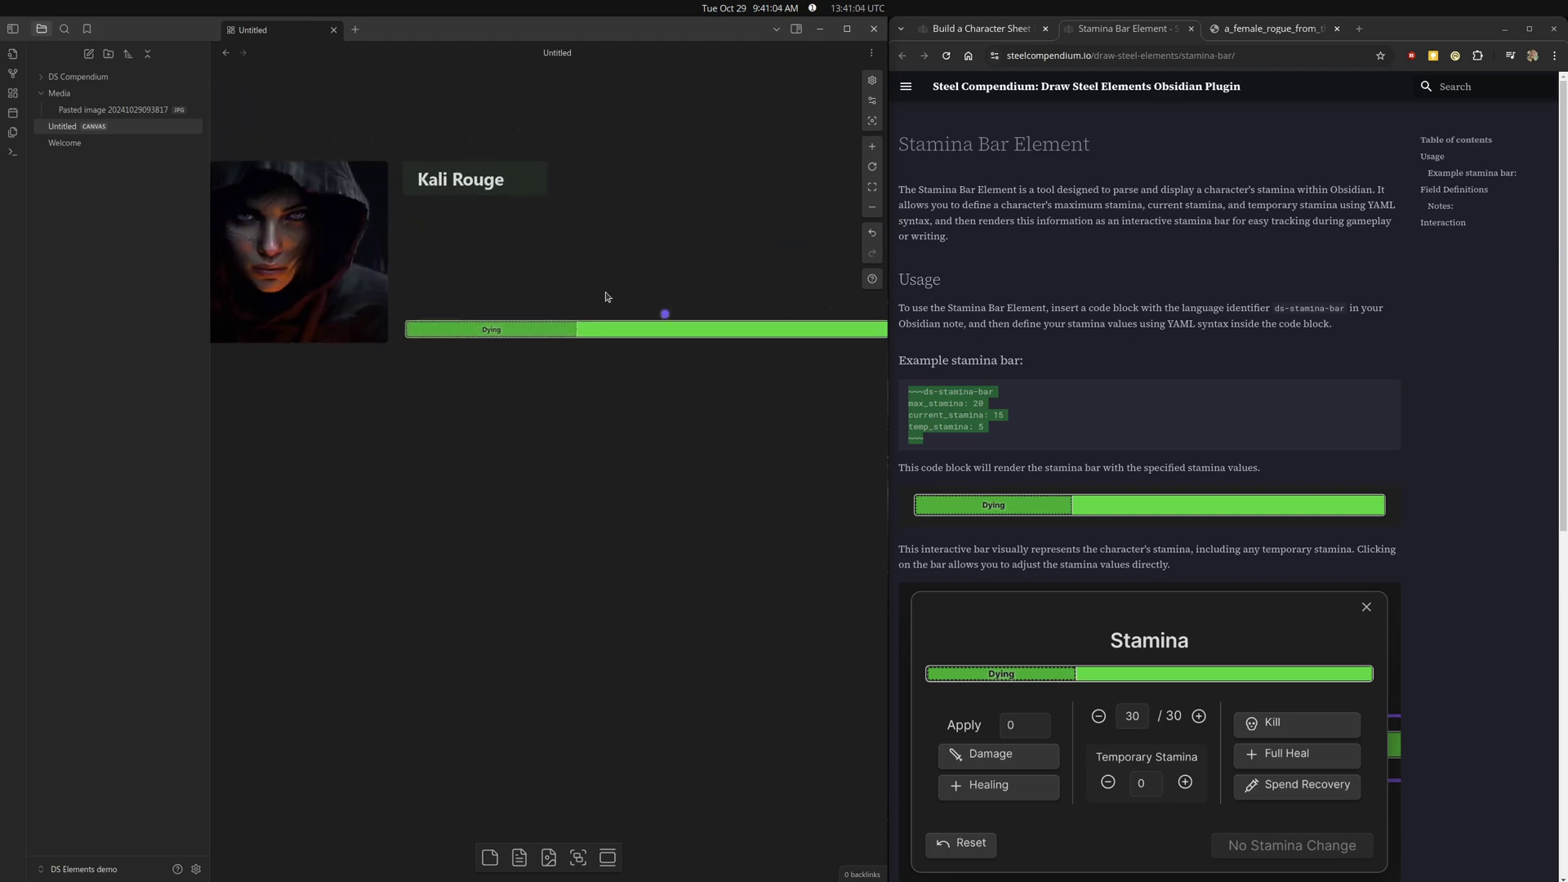
left_click_drag(703, 474, 571, 485)
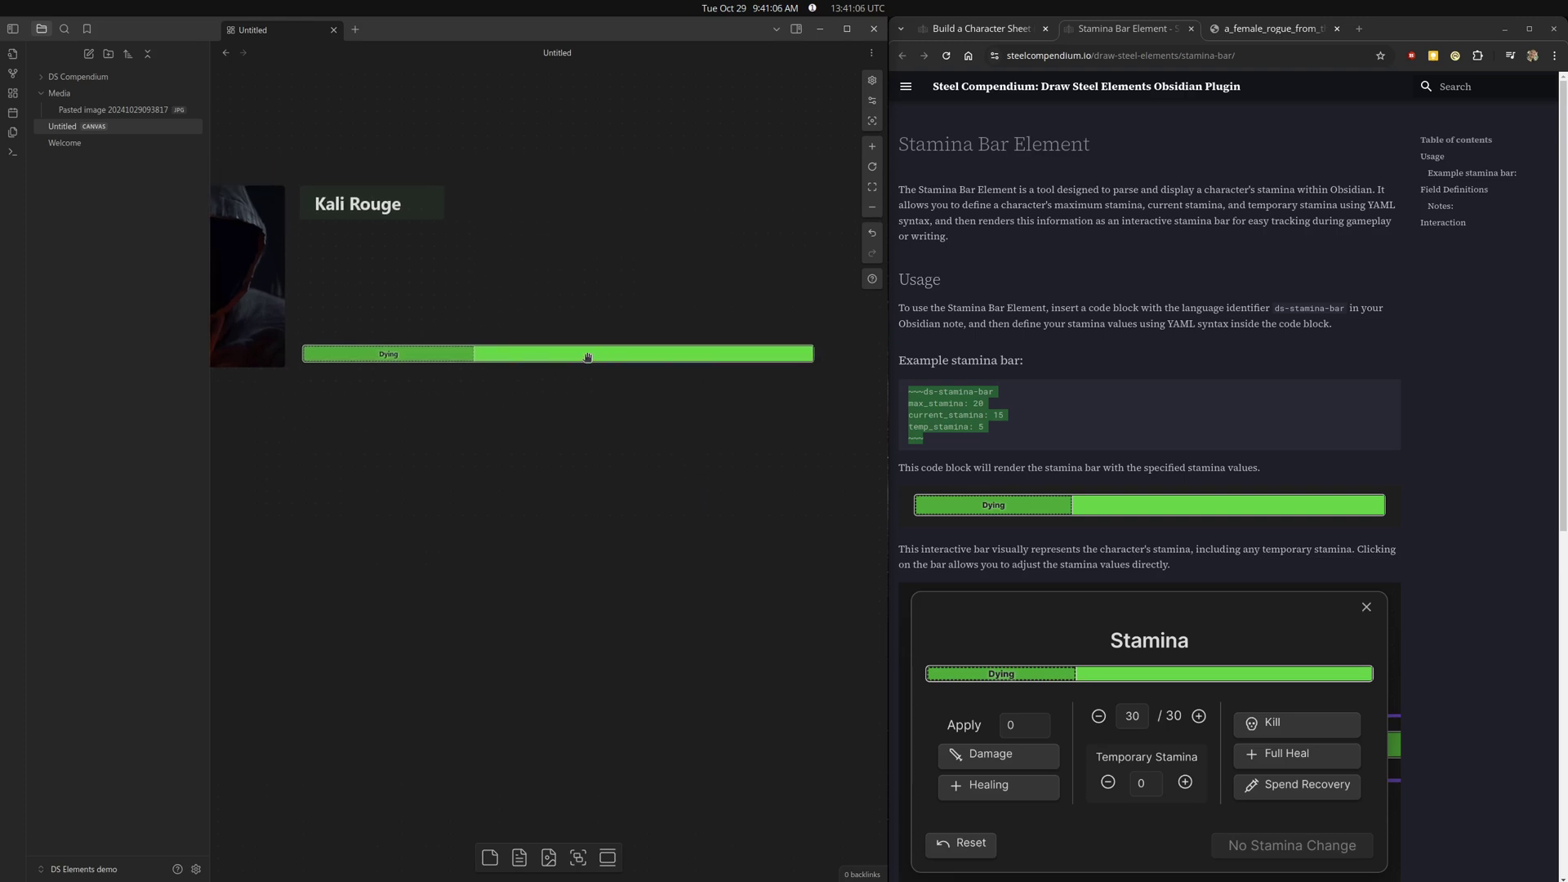
Open the stamina bar card's code, leave it without changes and lock the canvas against editing.
left_click(587, 357)
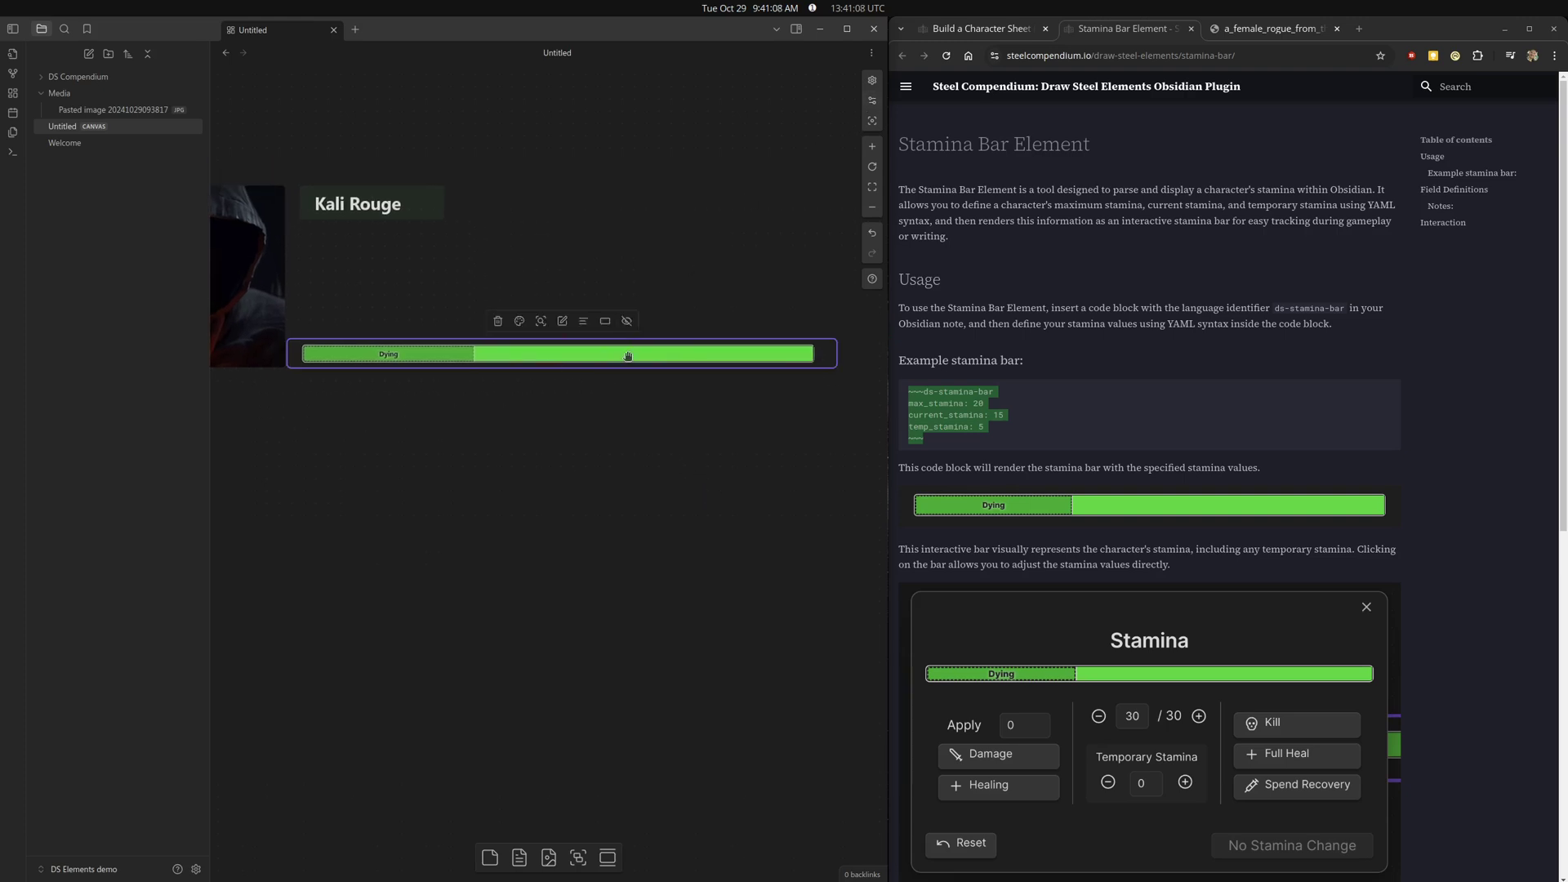
left_click(628, 356)
left_click(699, 299)
double_click(823, 363)
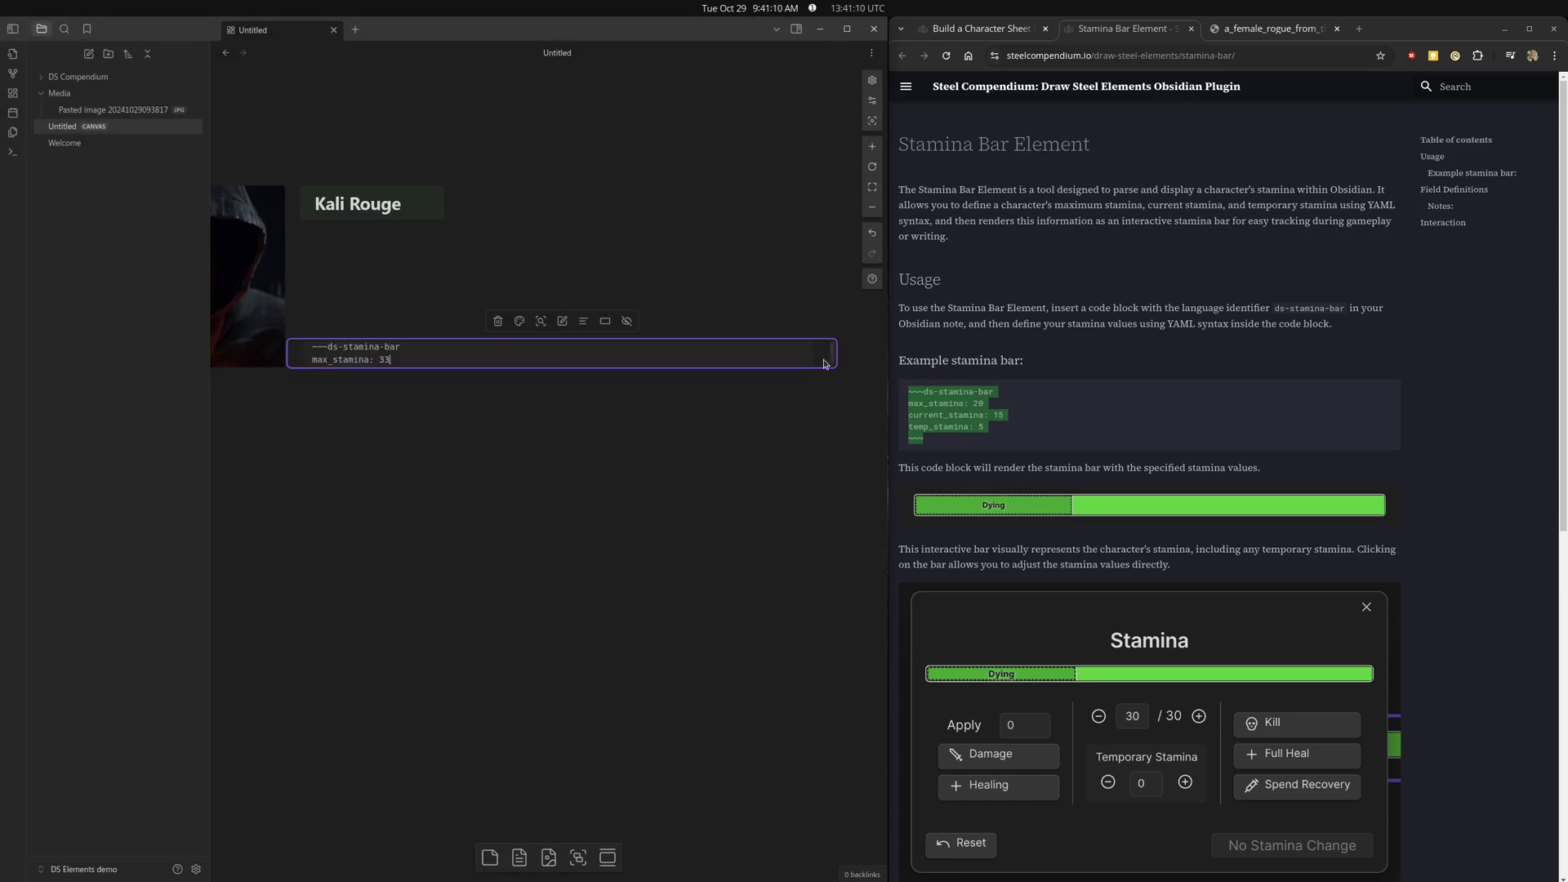
left_click(639, 198)
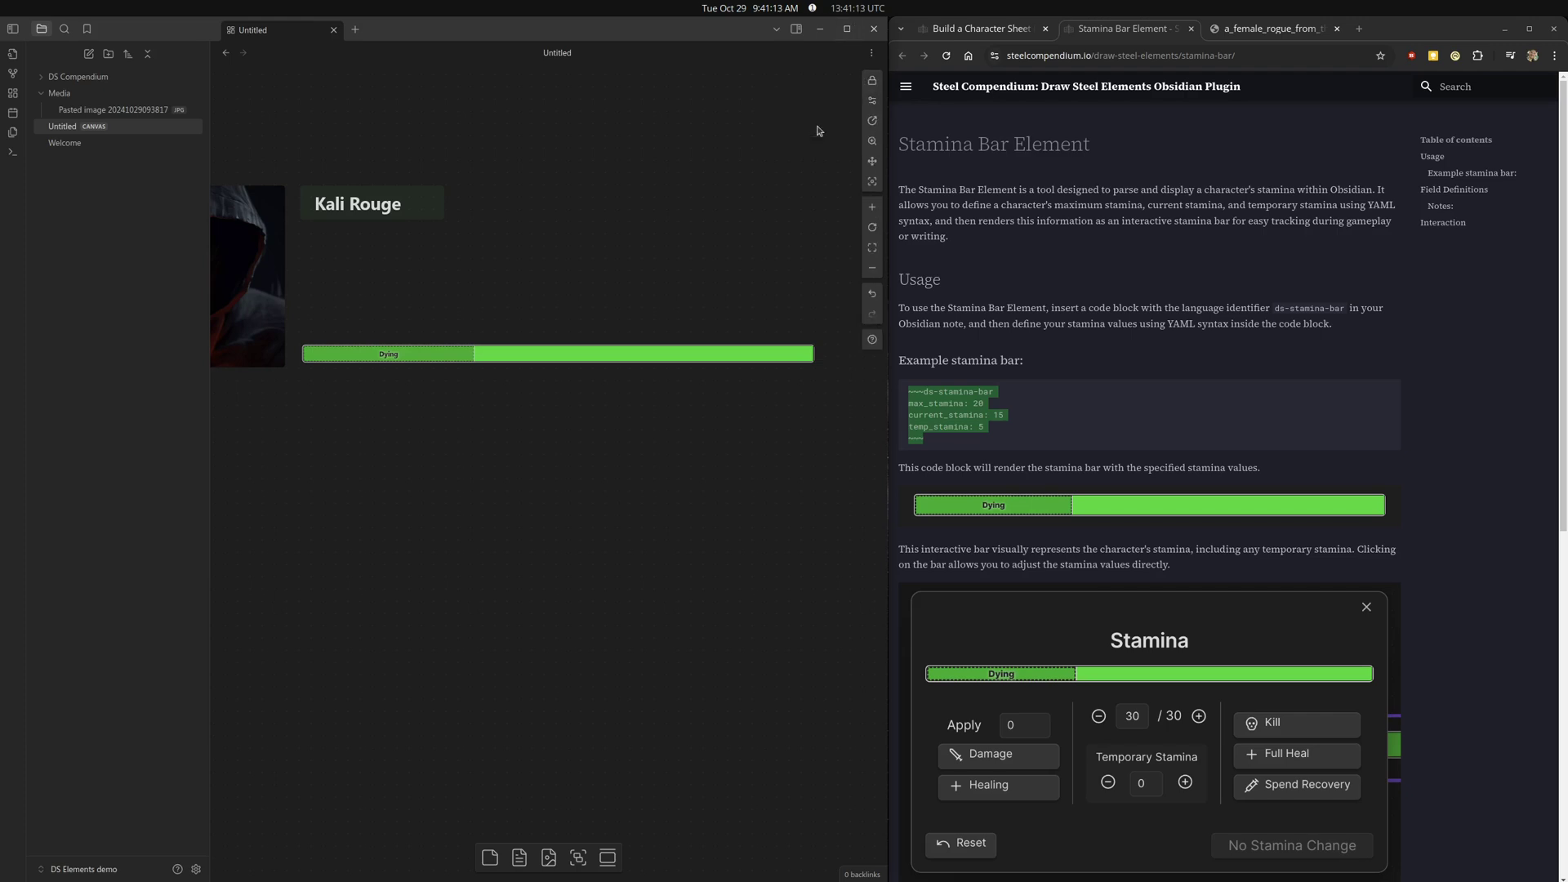
Lower the current stamina to 26 through the stamina bar and apply the loss of 7 stamina.
left_click(824, 356)
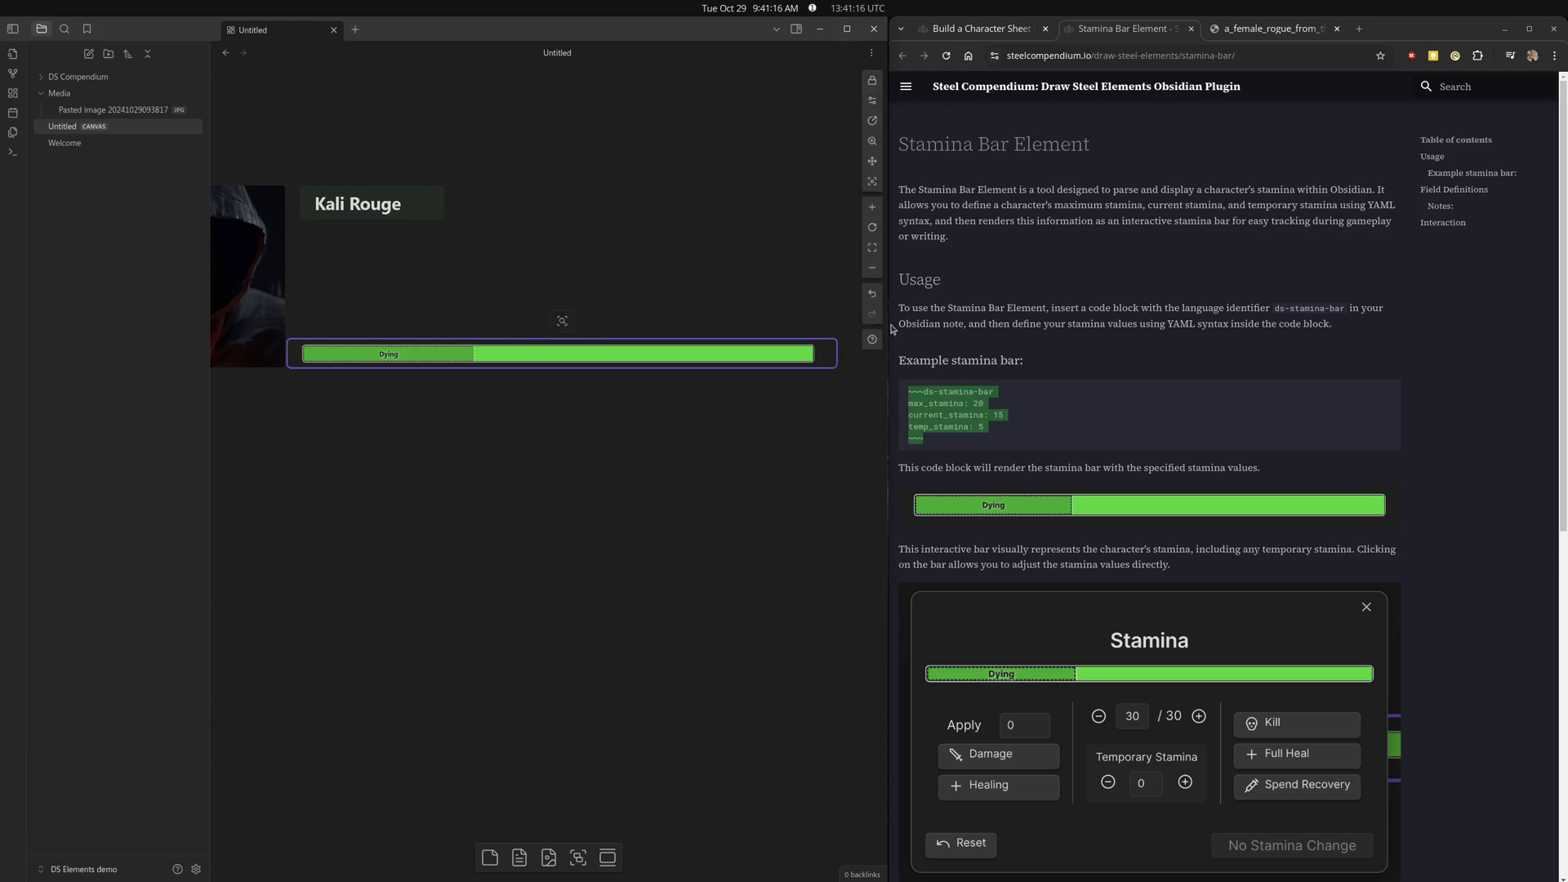
left_click(677, 352)
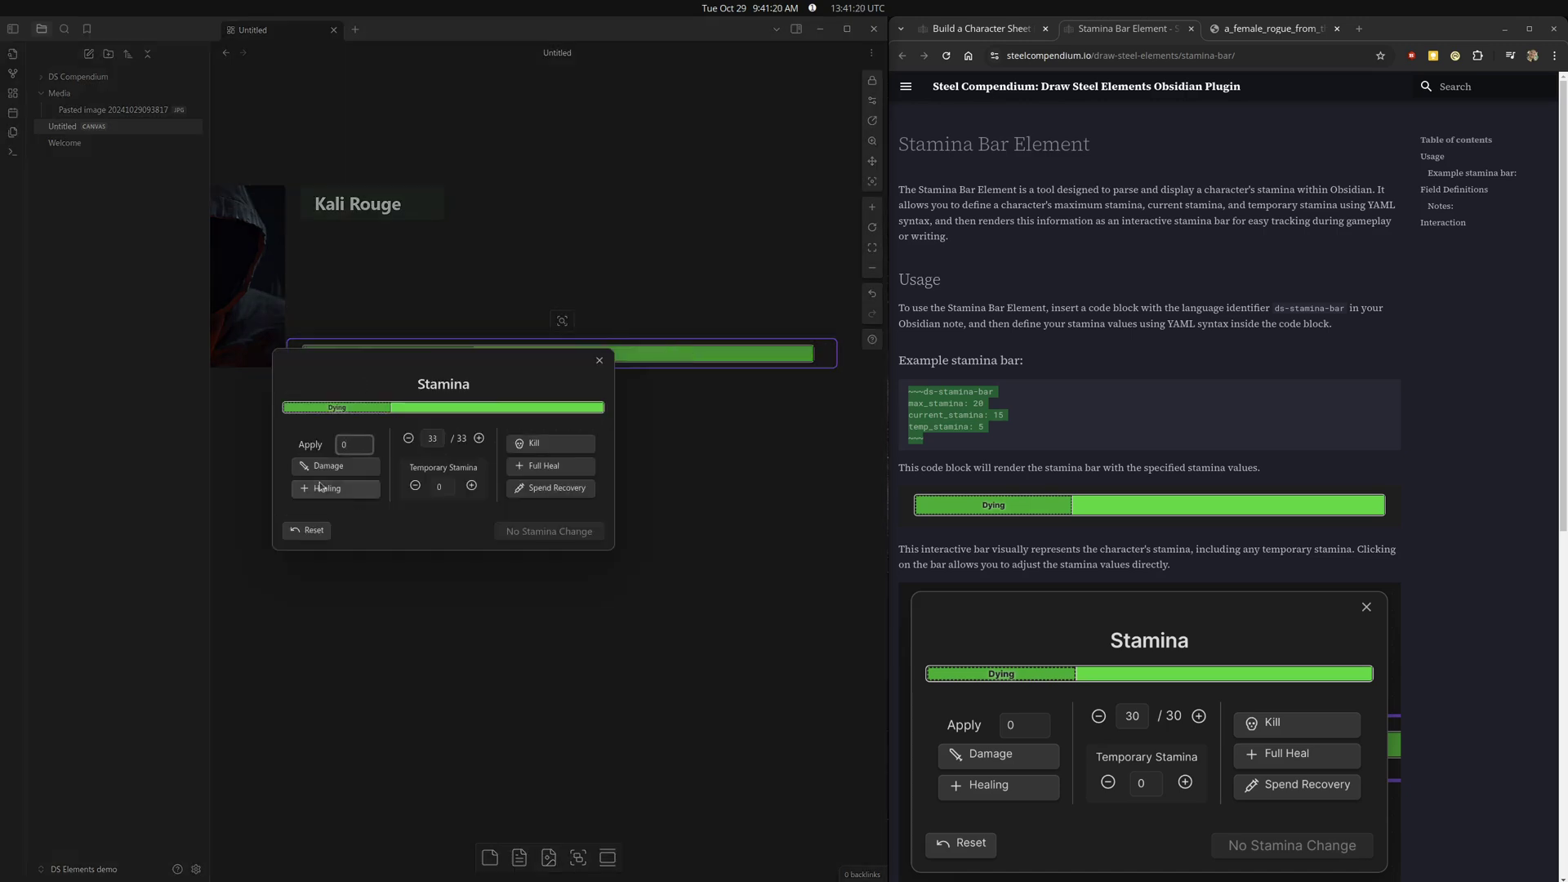
left_click(408, 438)
left_click(408, 439)
left_click(409, 439)
left_click(408, 439)
left_click(408, 439)
left_click(409, 438)
left_click(408, 439)
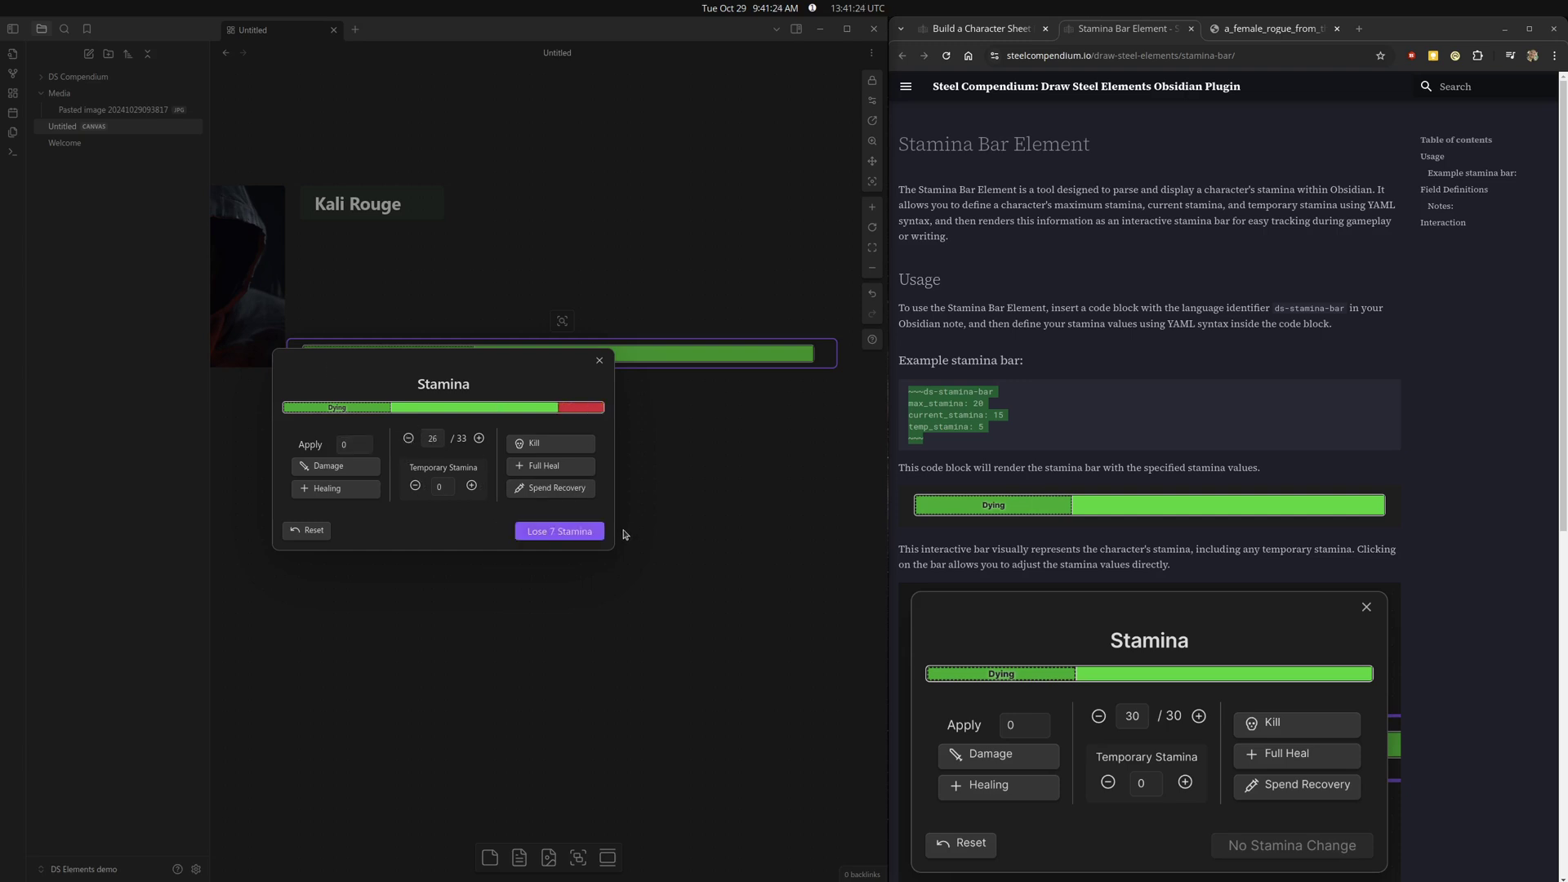
left_click(582, 532)
Deal 15 damage through the stamina bar and apply the stamina loss.
left_click(595, 352)
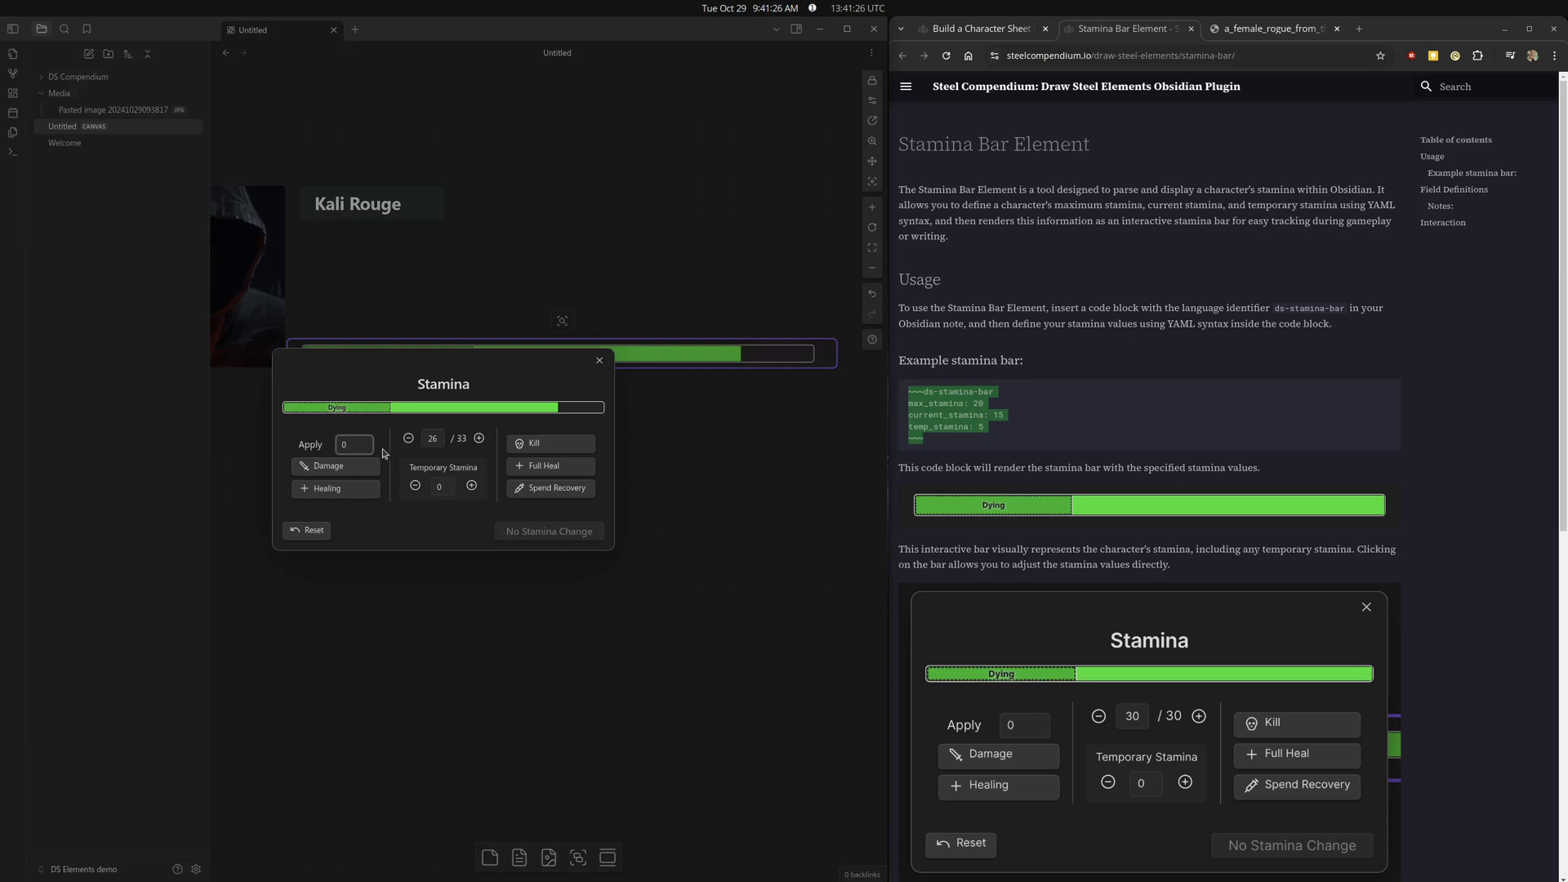
type("15")
left_click(342, 468)
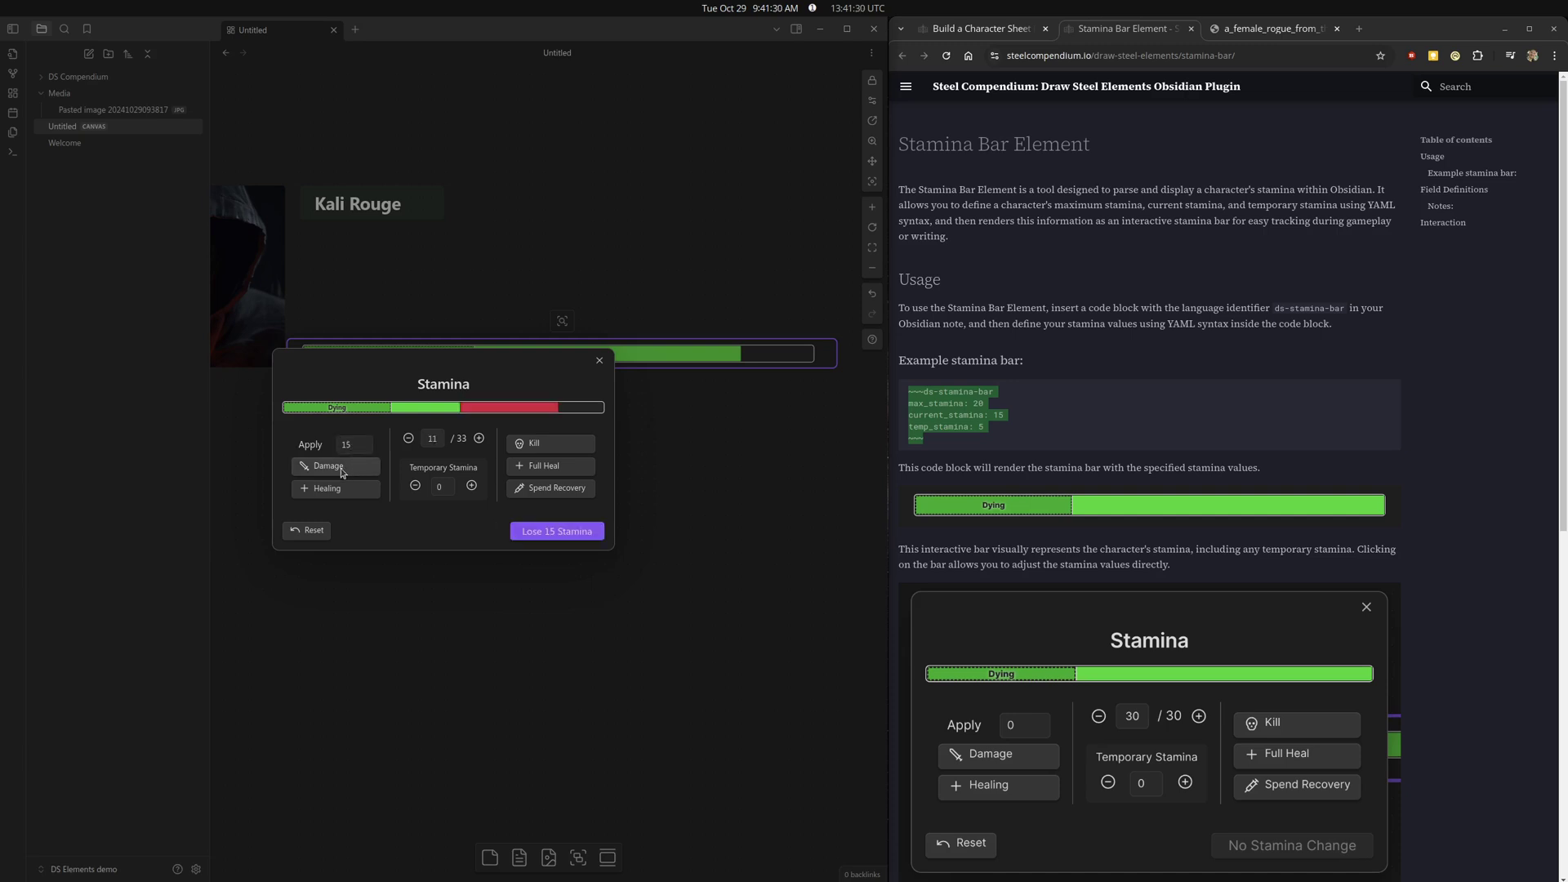
left_click(555, 532)
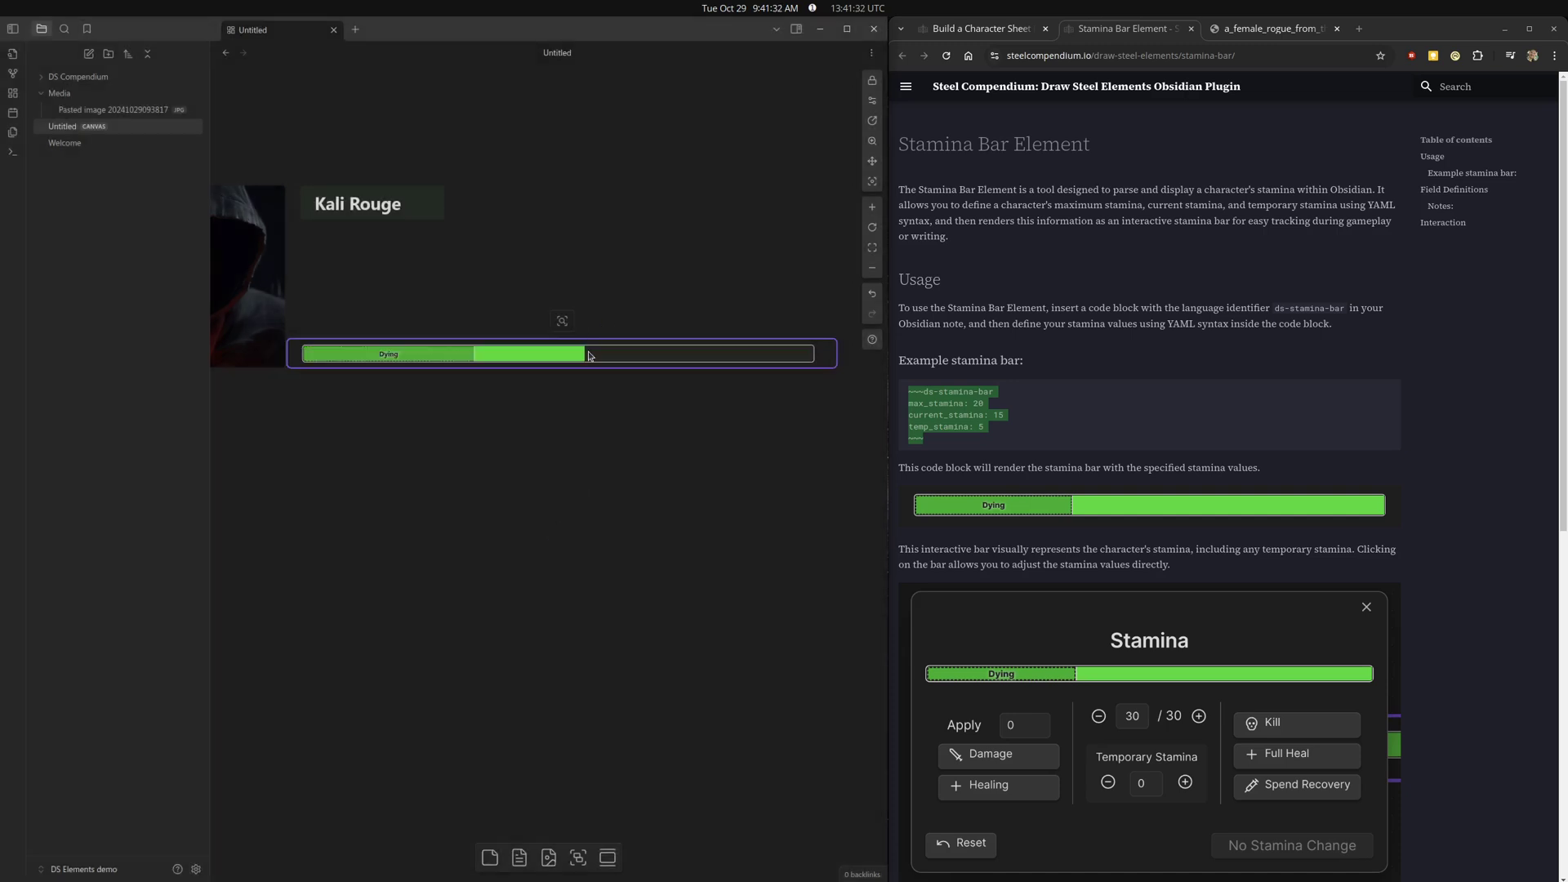
Spend a recovery through the stamina bar and apply the gain of 11 stamina.
left_click(591, 355)
left_click(552, 490)
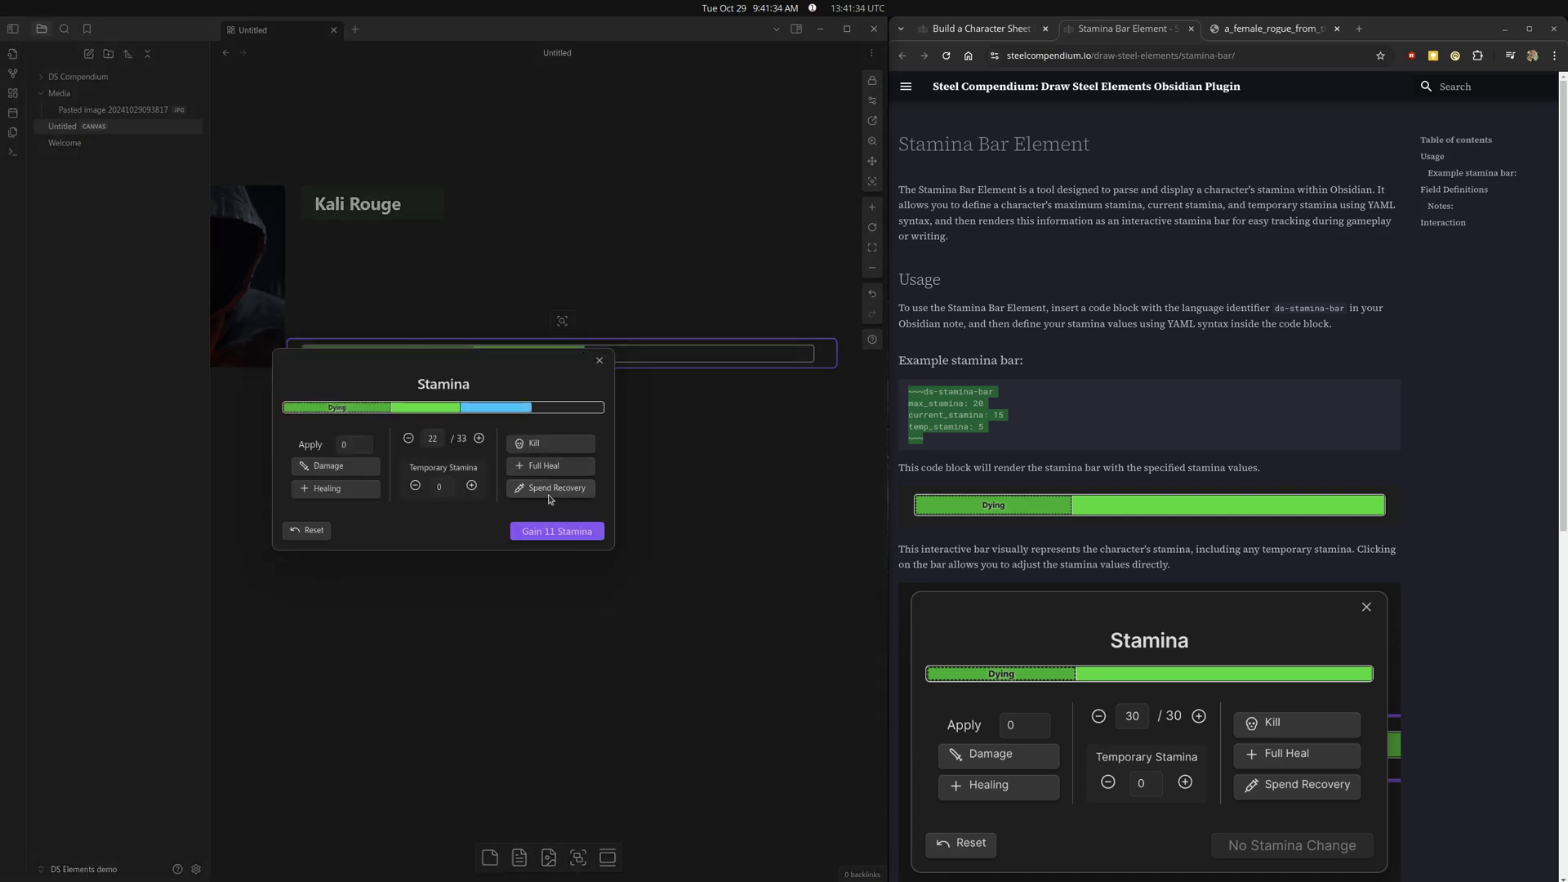
left_click(541, 532)
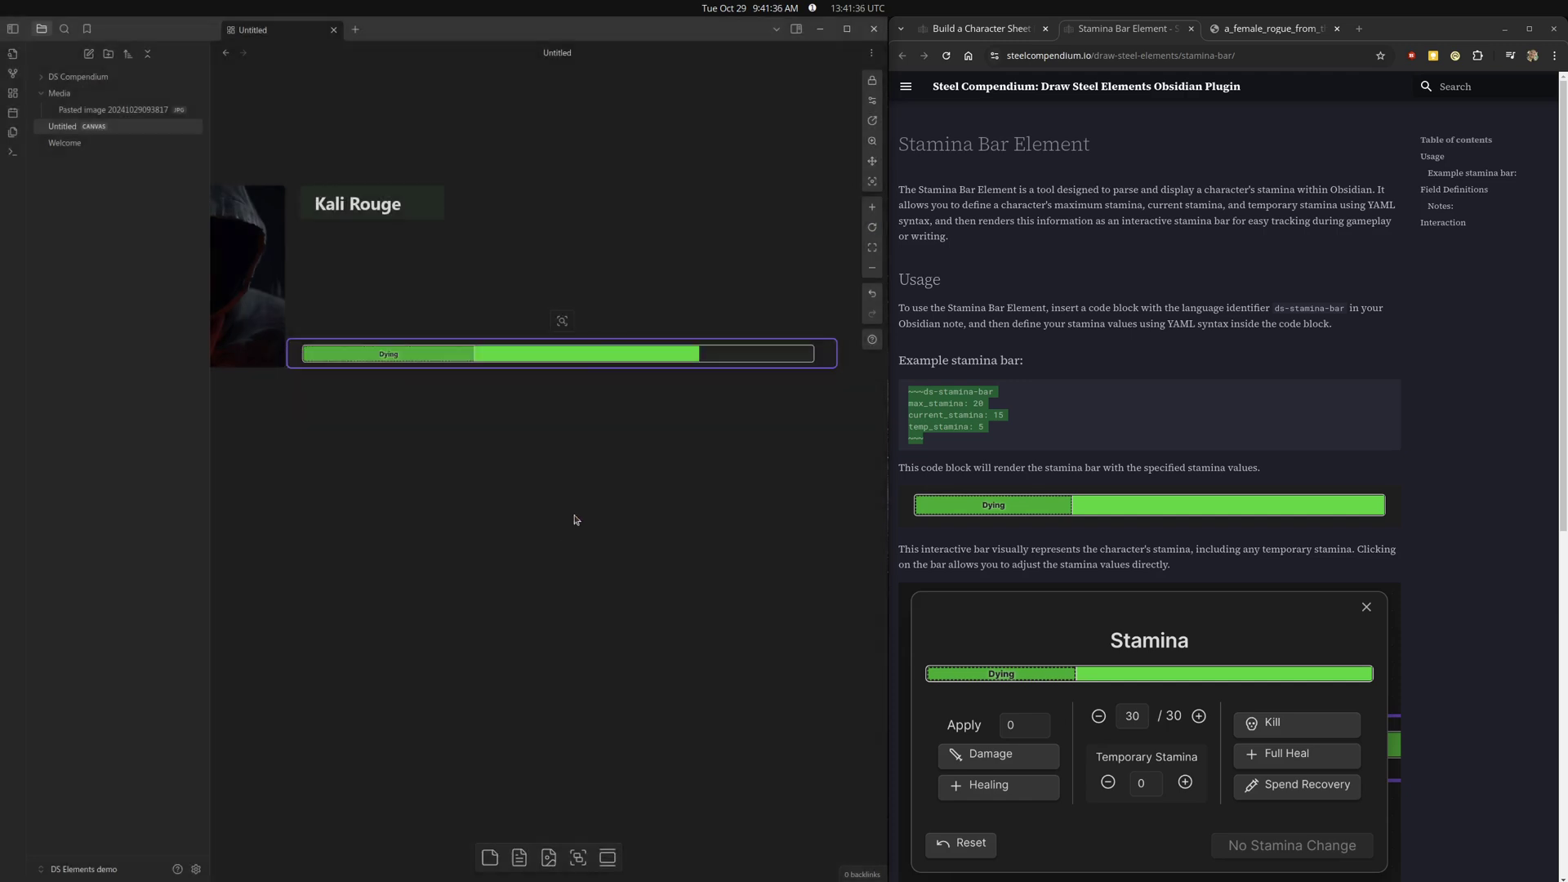
left_click(652, 280)
Add a blank card below the stamina bar and, with the canvas unlocked, enlarge it to make room for code.
left_click_drag(489, 858, 417, 478)
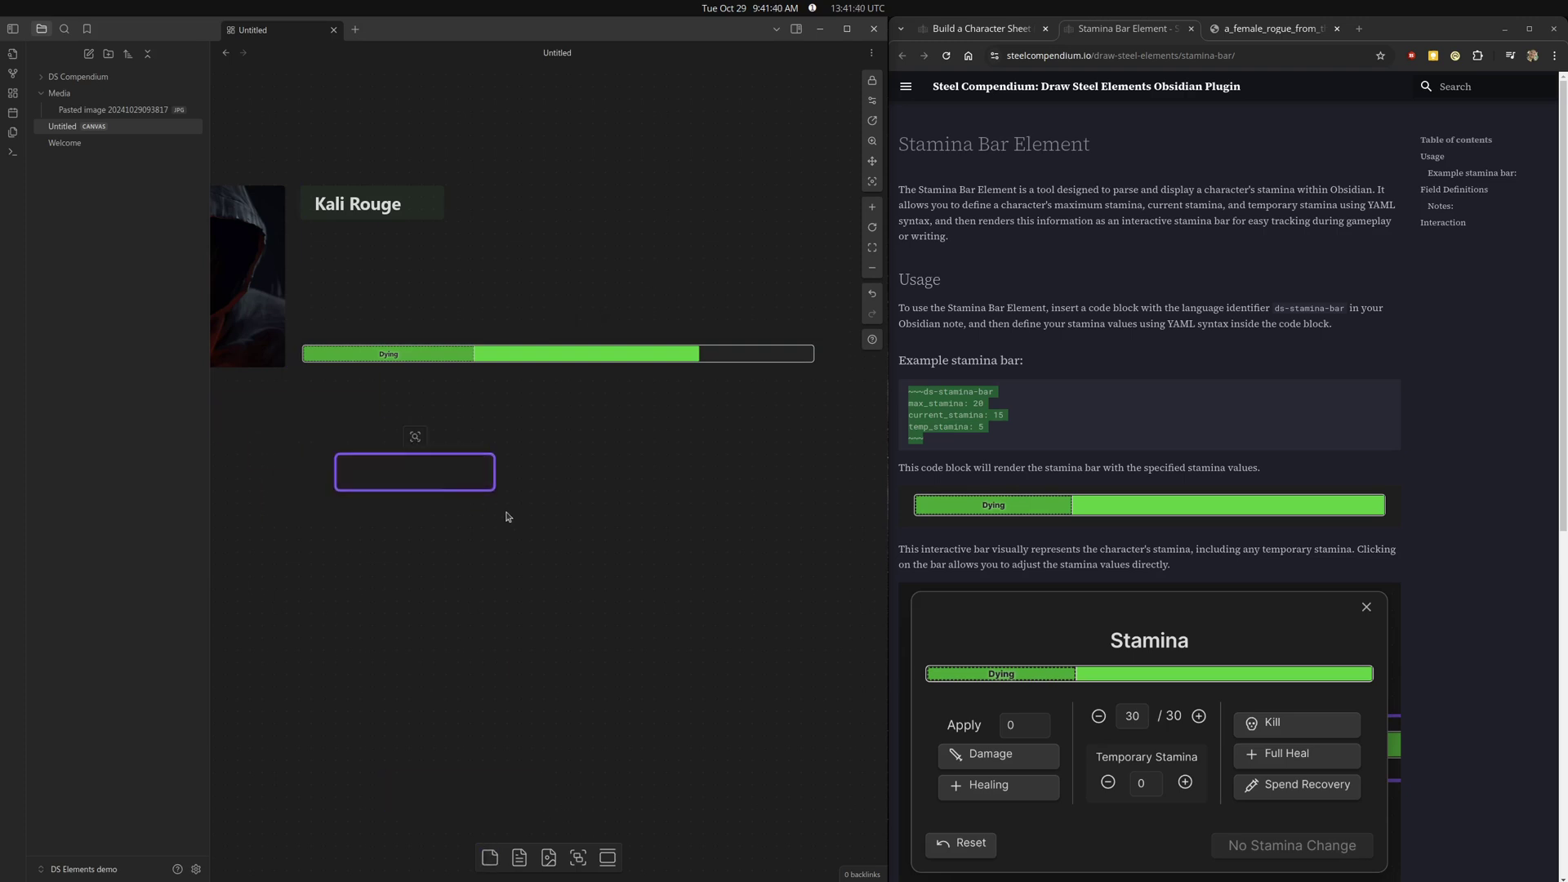
left_click(488, 493)
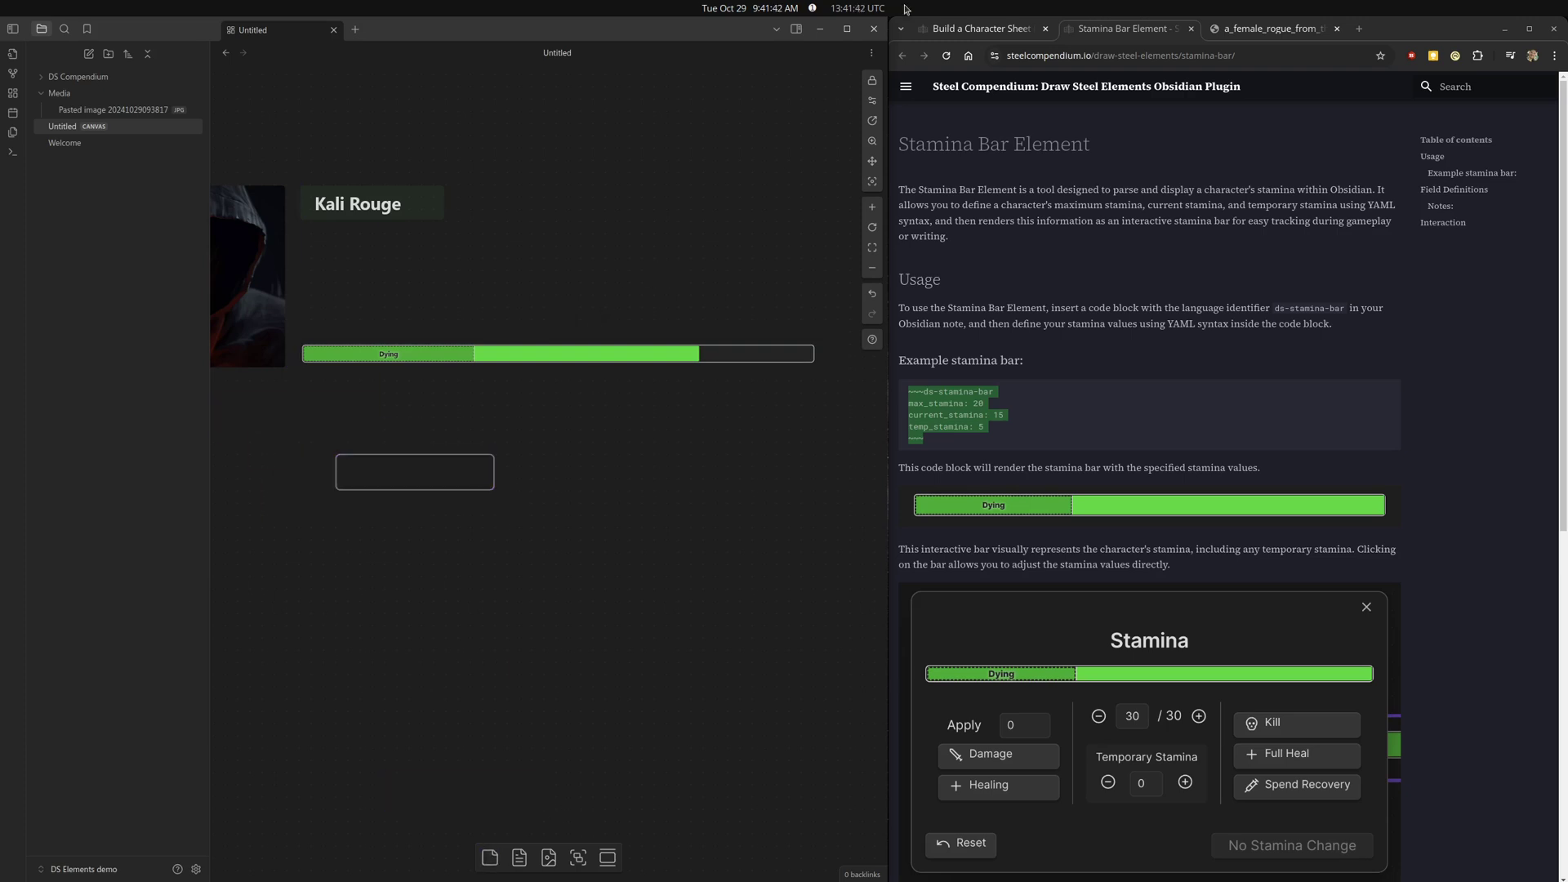
left_click_drag(494, 490, 580, 650)
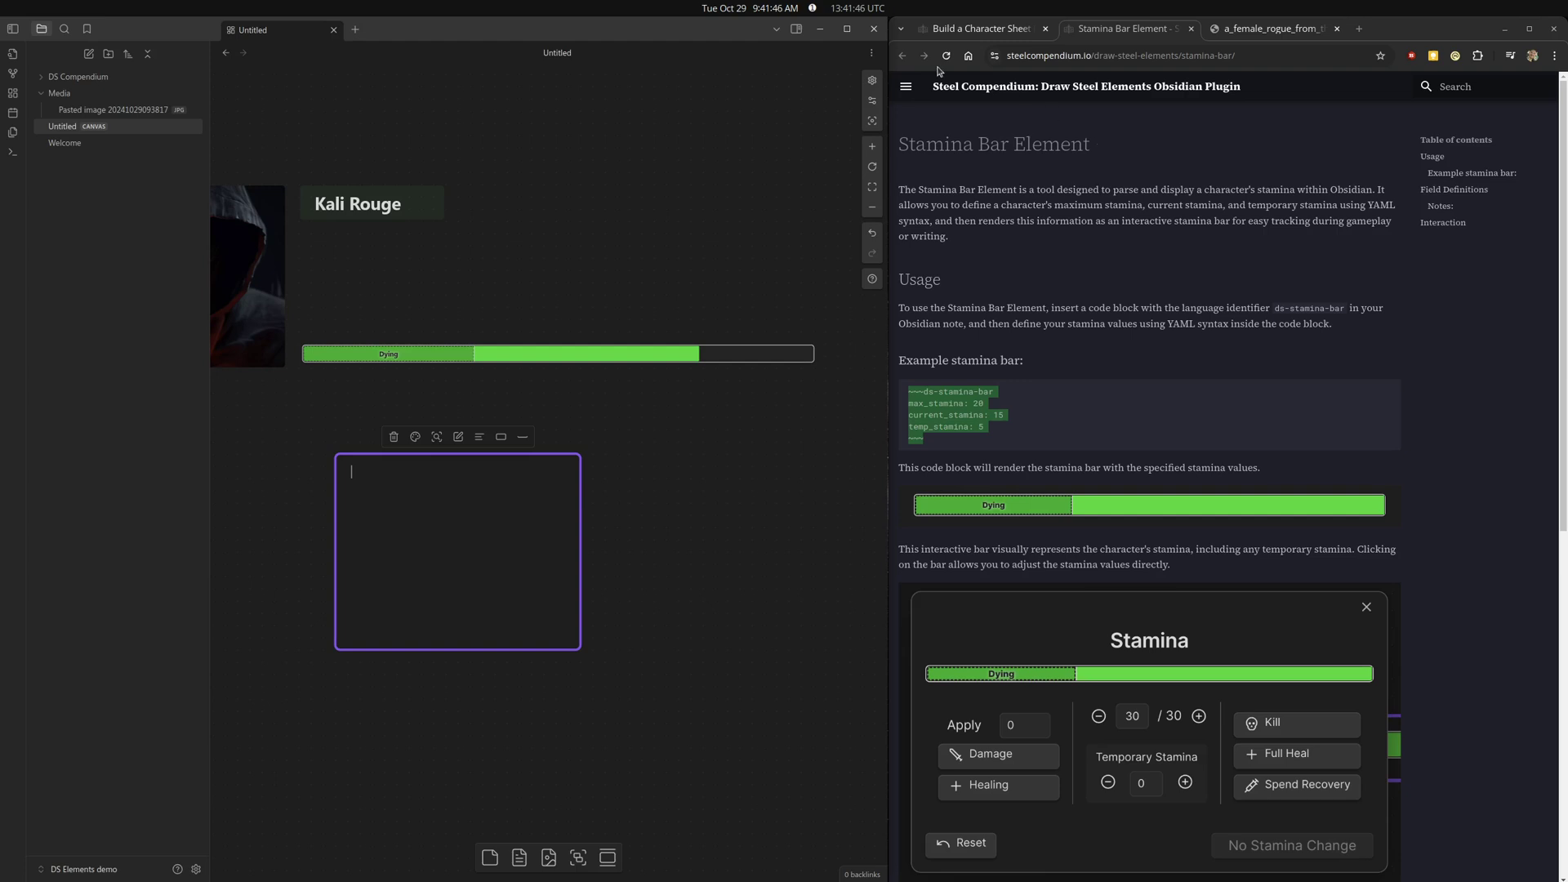
Open the Counter Element page of the plugin documentation in the browser and copy the example counter code.
left_click(901, 92)
left_click(902, 92)
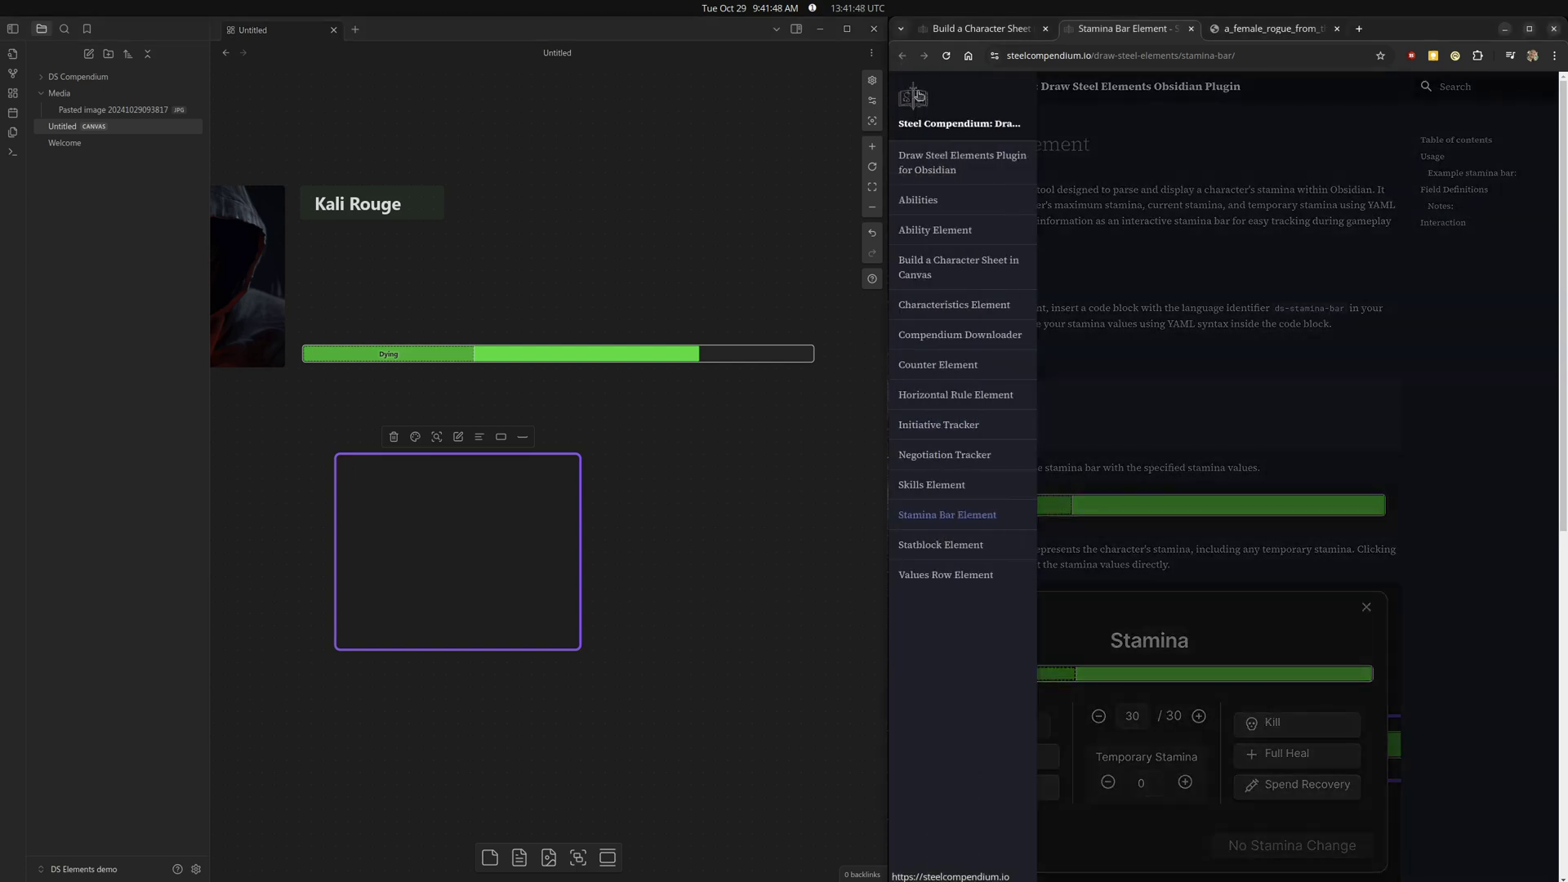
left_click(939, 370)
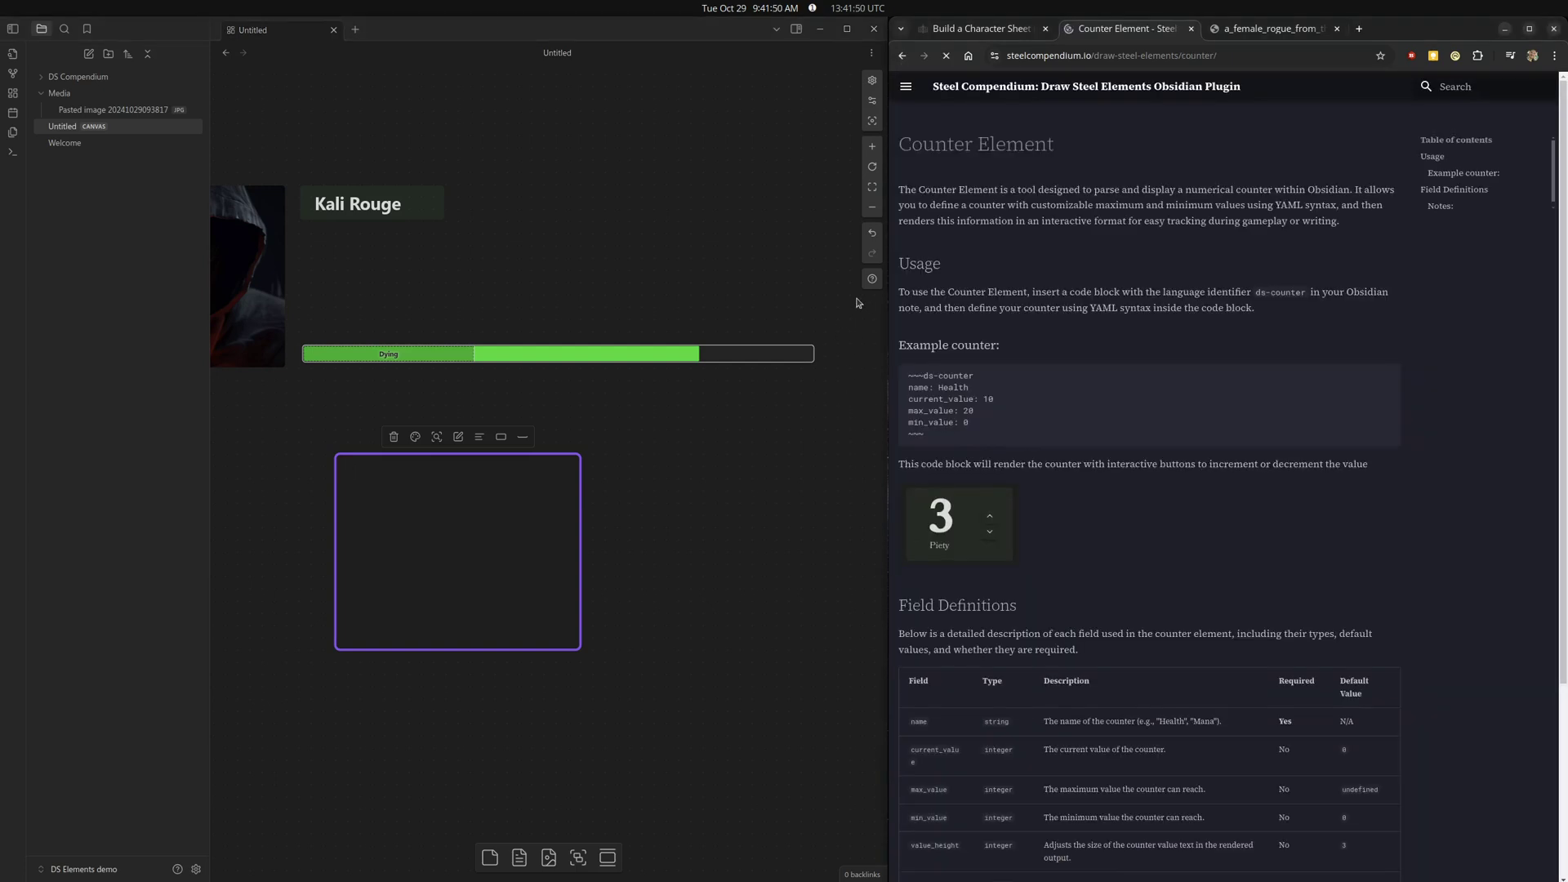
double_click(407, 497)
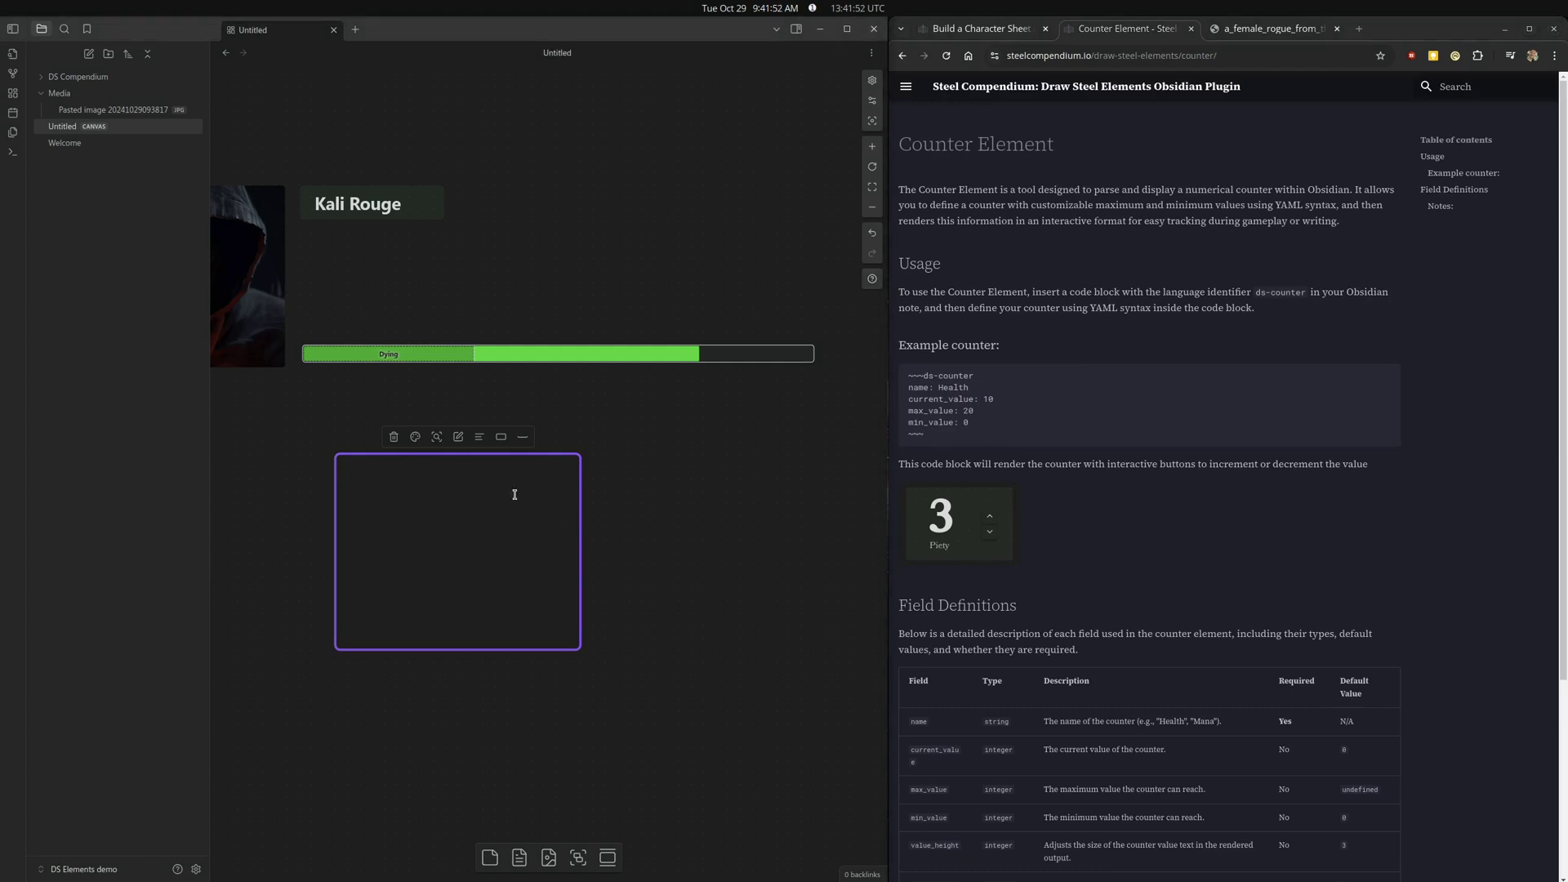
left_click_drag(943, 433, 898, 372)
key("ctrl+c")
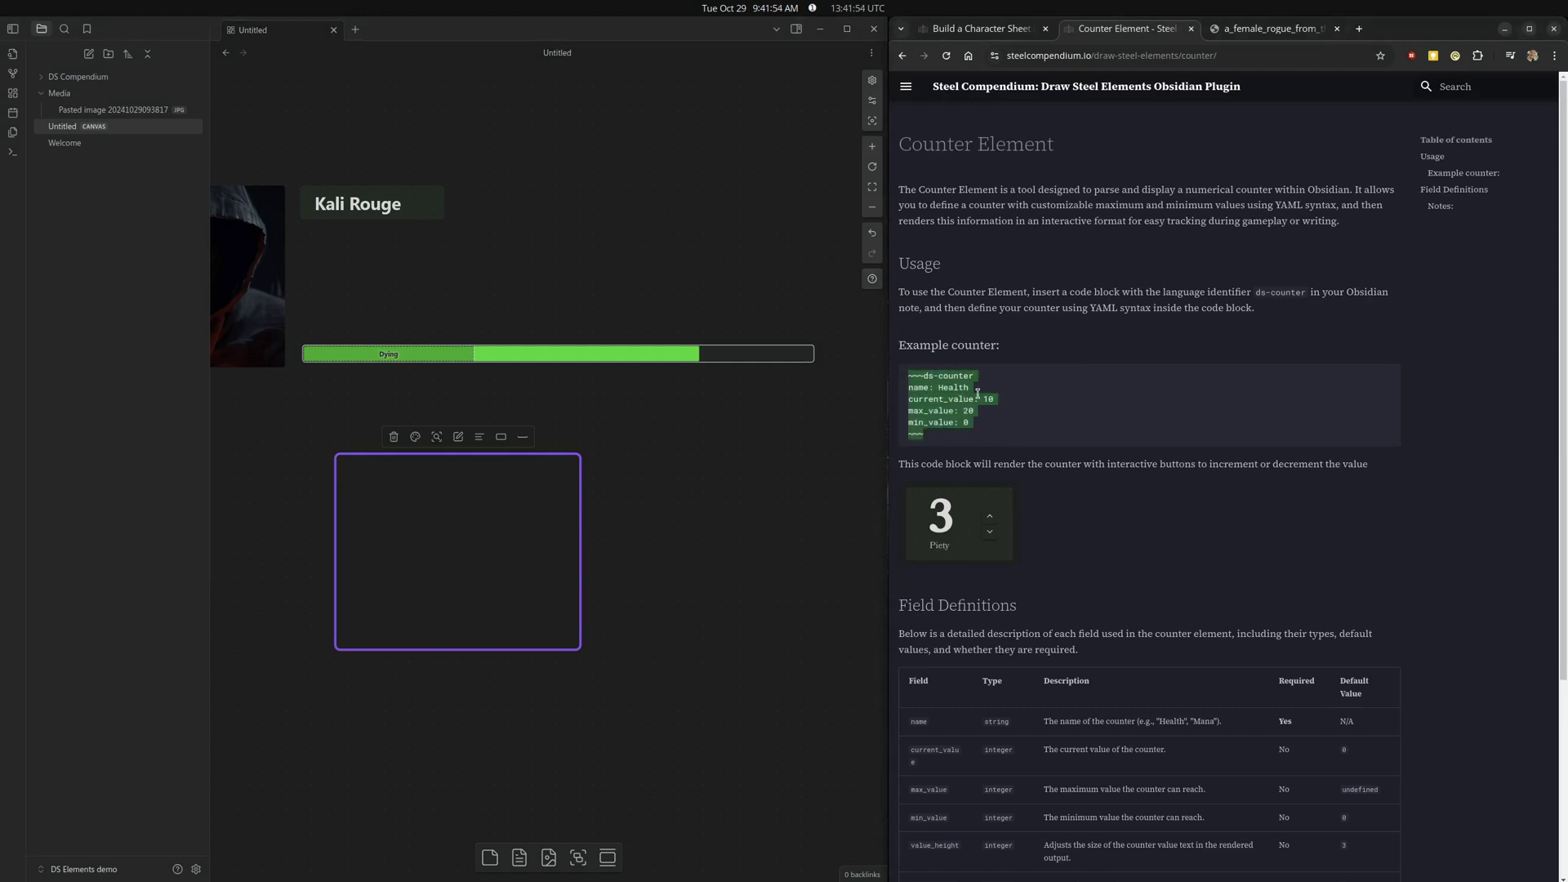
Paste the example counter code into the blank canvas card in Obsidian as plain text.
left_click(398, 486)
key("ctrl+v")
key("ctrl+z")
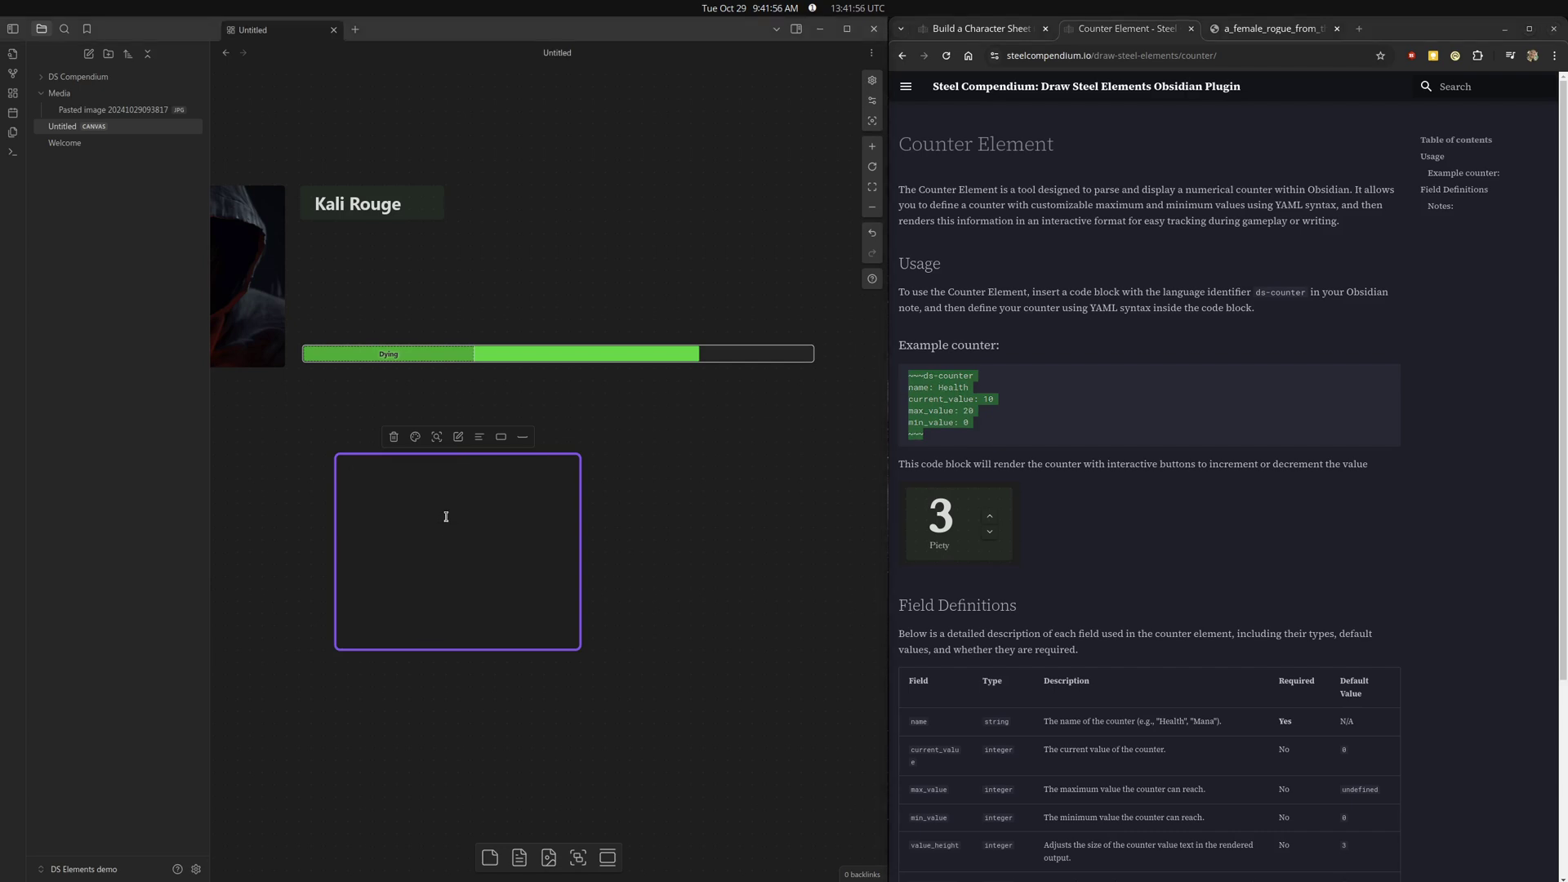
key("ctrl+shift+v")
Name the counter Insight, set its current_value to 0 and remove the max_value line from its code.
key("ctrl+BackSpace")
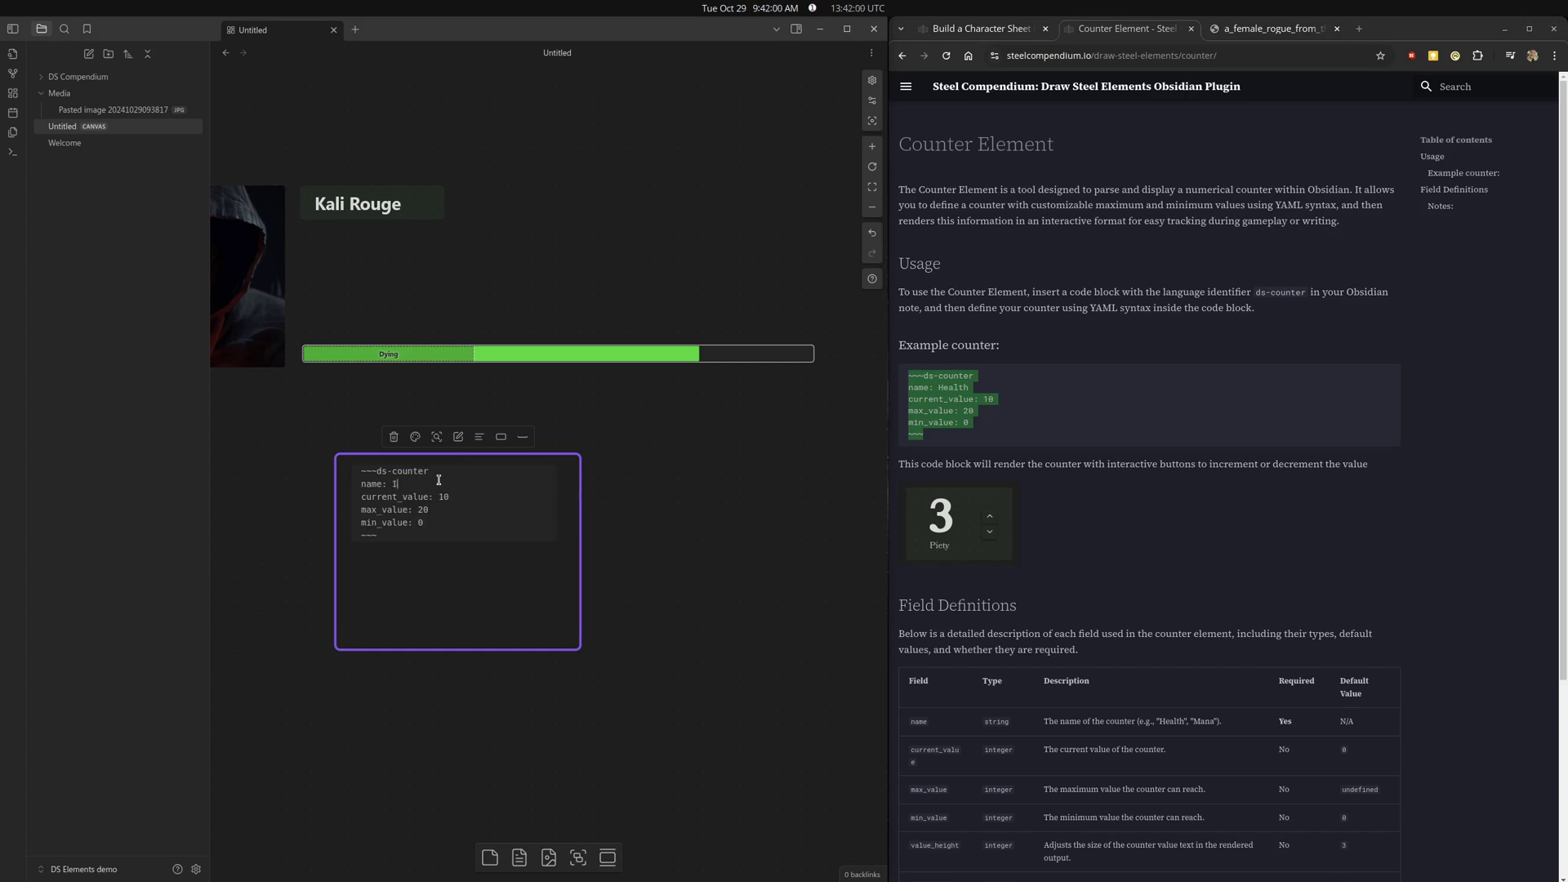
type("Insight")
key("shift+End")
key("BackSpace")
key("BackSpace")
left_click(713, 546)
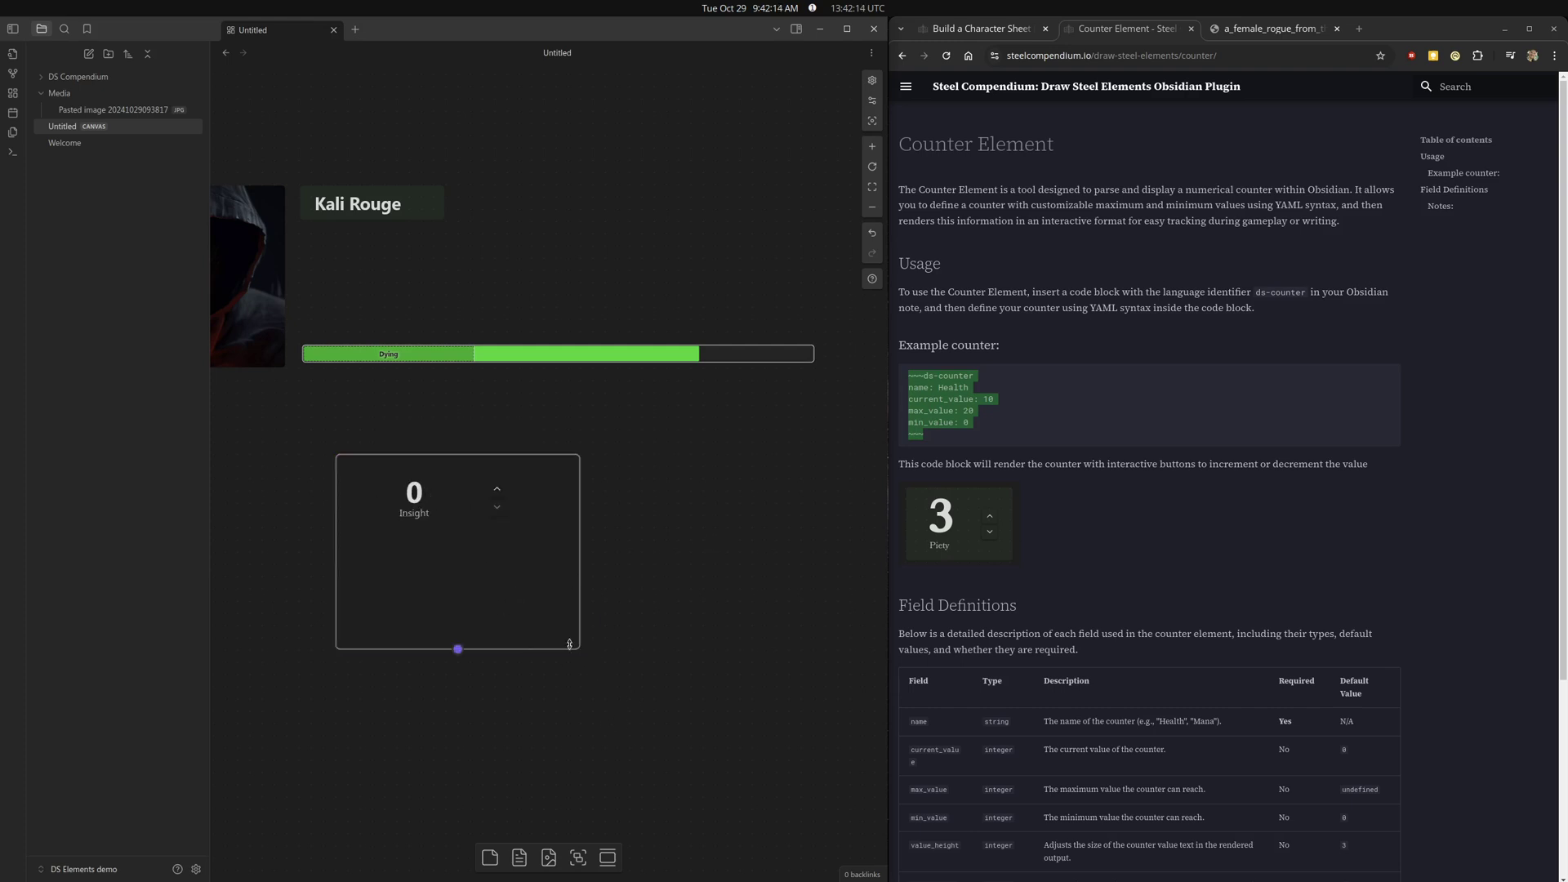
Shrink the Insight card to fit its counter and style it green with a hidden border.
left_click_drag(577, 650, 434, 529)
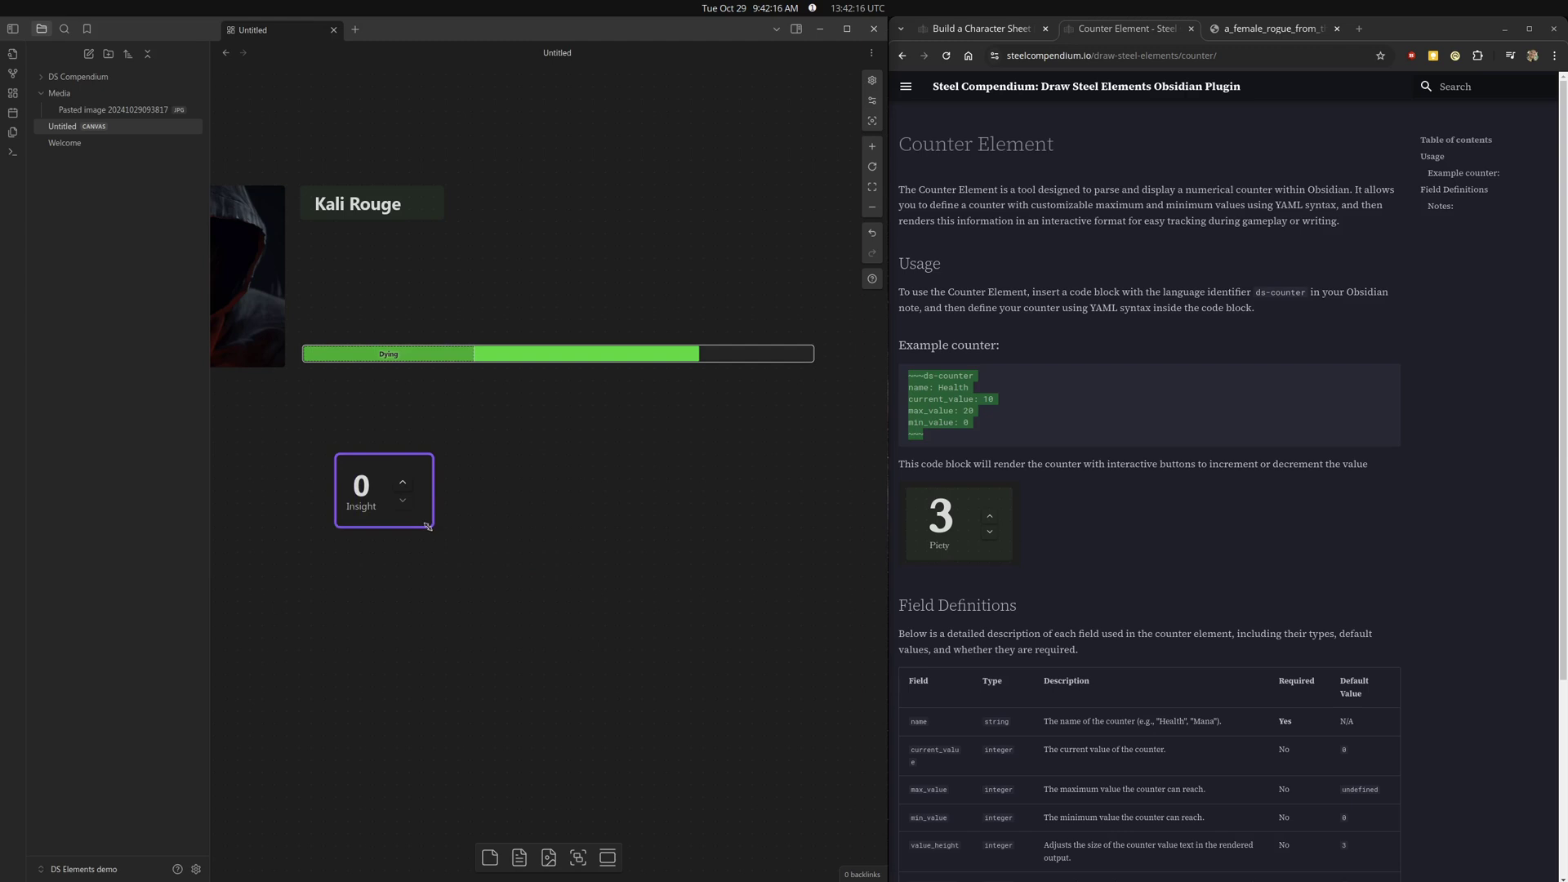
left_click(341, 436)
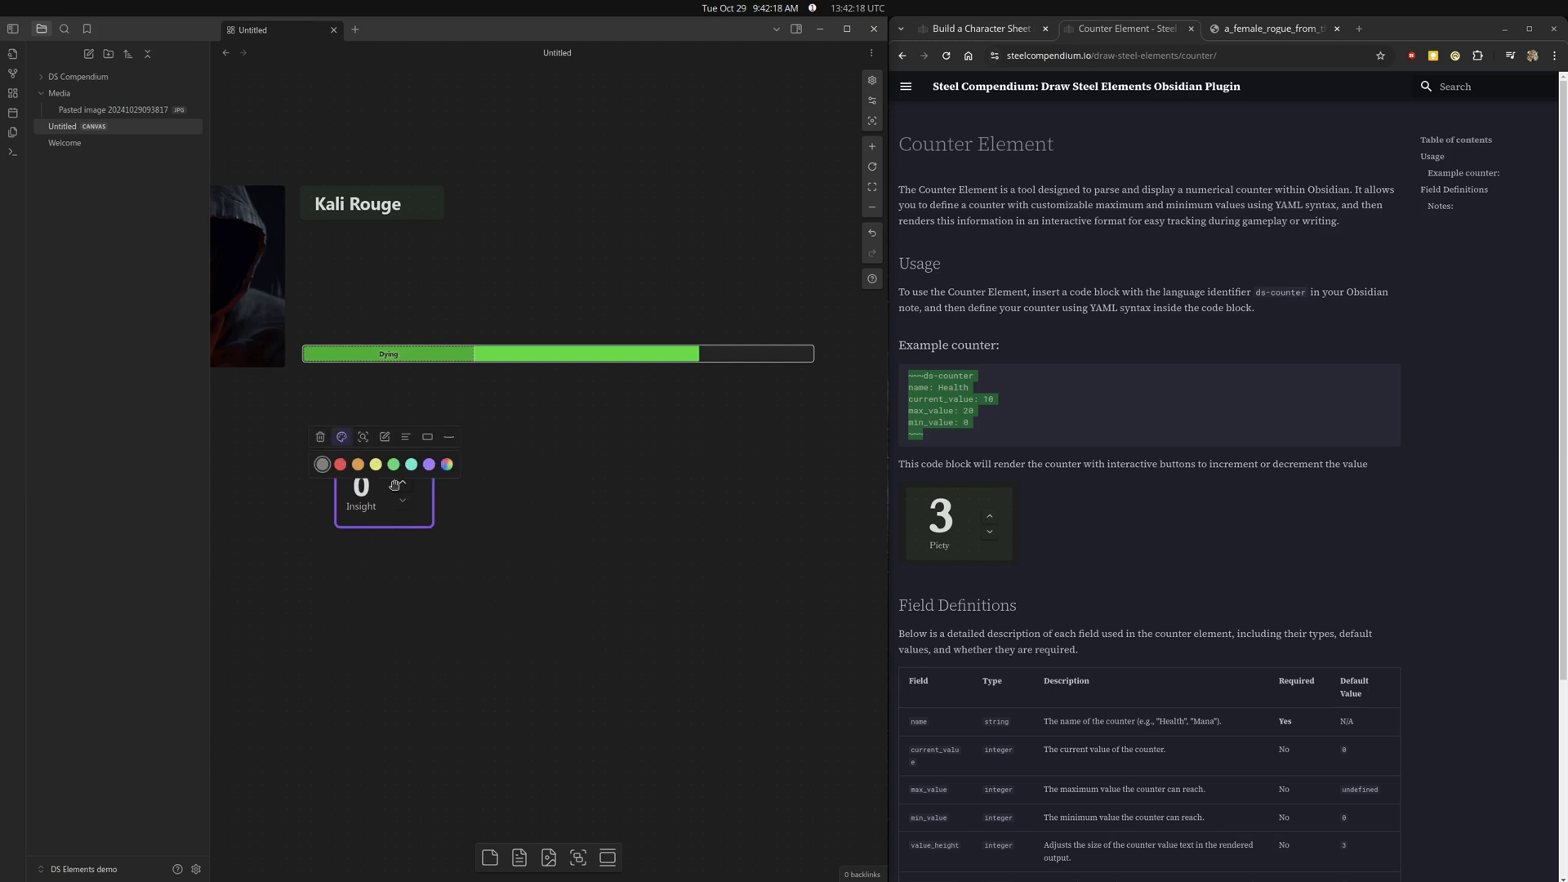
left_click(392, 465)
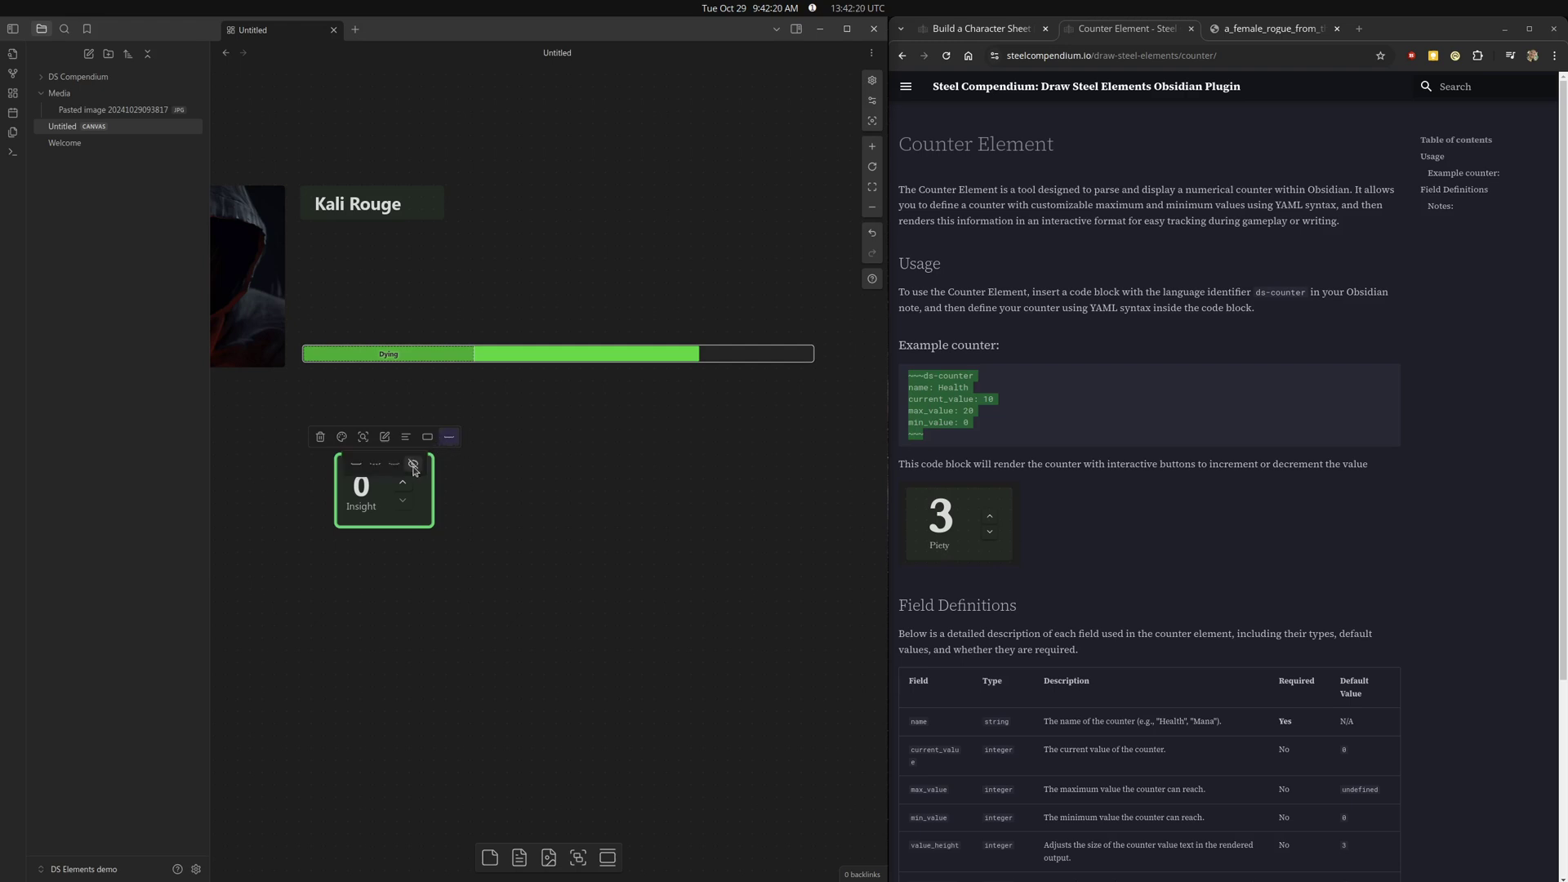
Move the Insight card between the name card and the stamina bar, in line with the name card's left edge.
left_click_drag(373, 498, 333, 304)
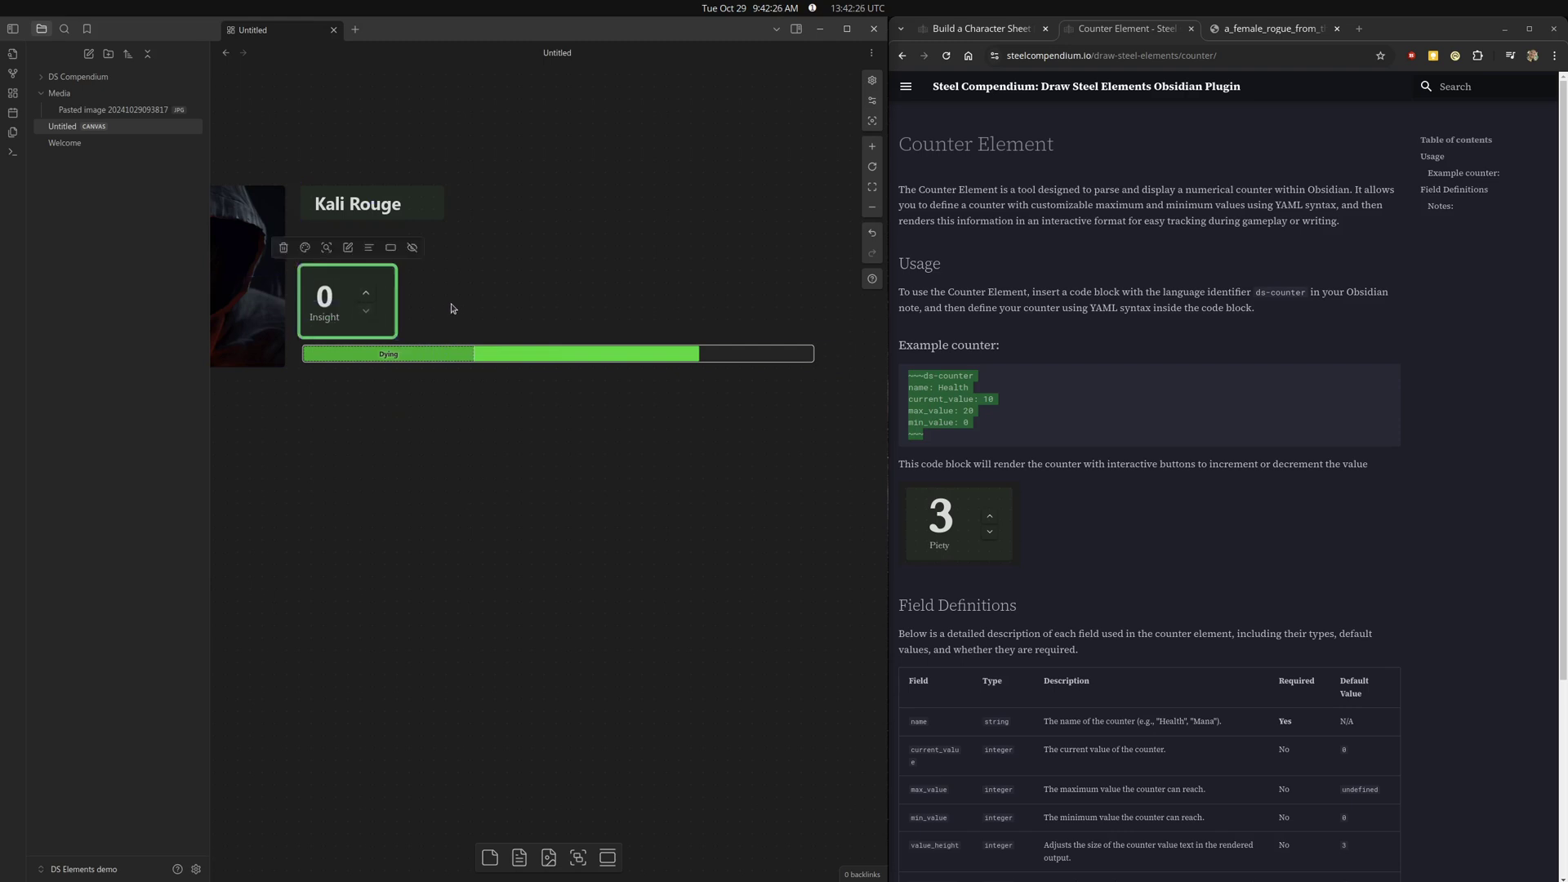
left_click(532, 524)
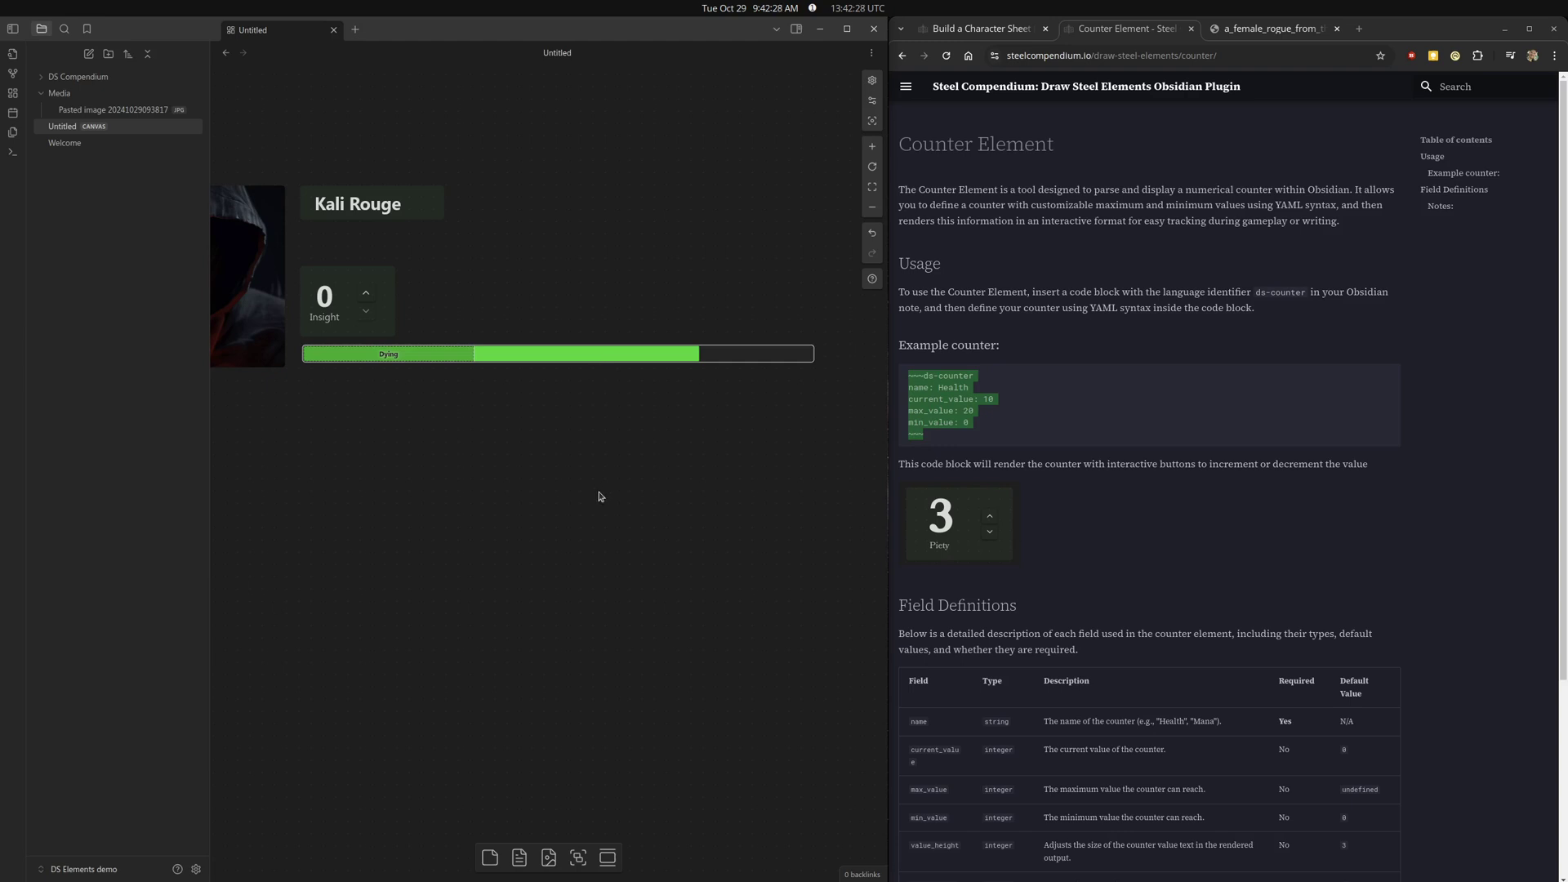
Duplicate the Insight card and enlarge the copy below the stamina bar.
left_click(346, 322)
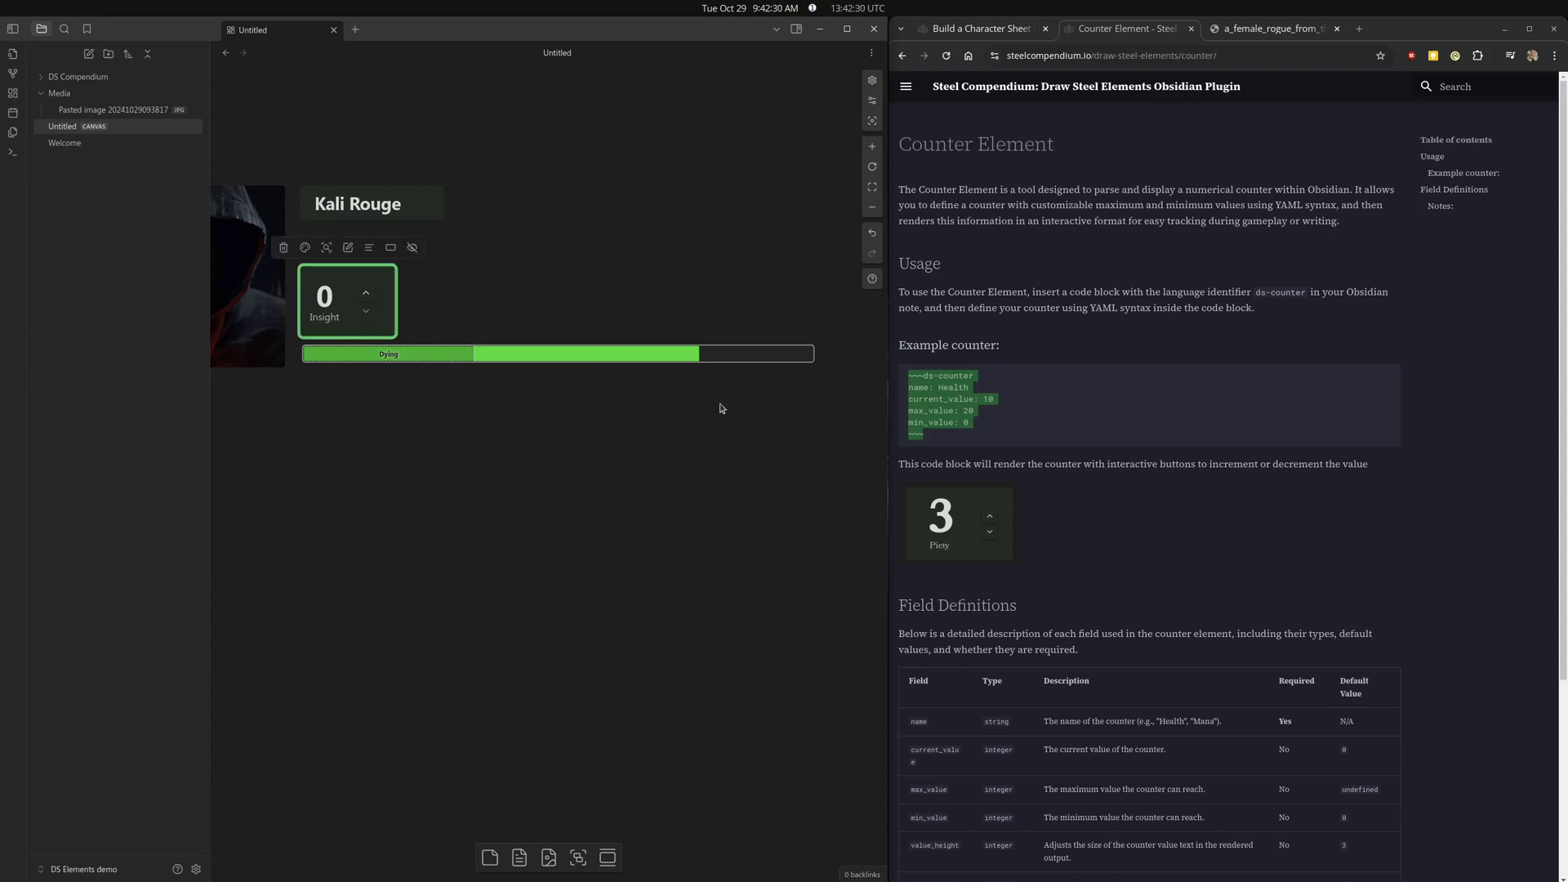
key("ctrl+c")
key("ctrl+v")
left_click_drag(569, 500, 630, 627)
Rename the copied counter to Recoveries and add a max_value of 8 to its code.
double_click(587, 544)
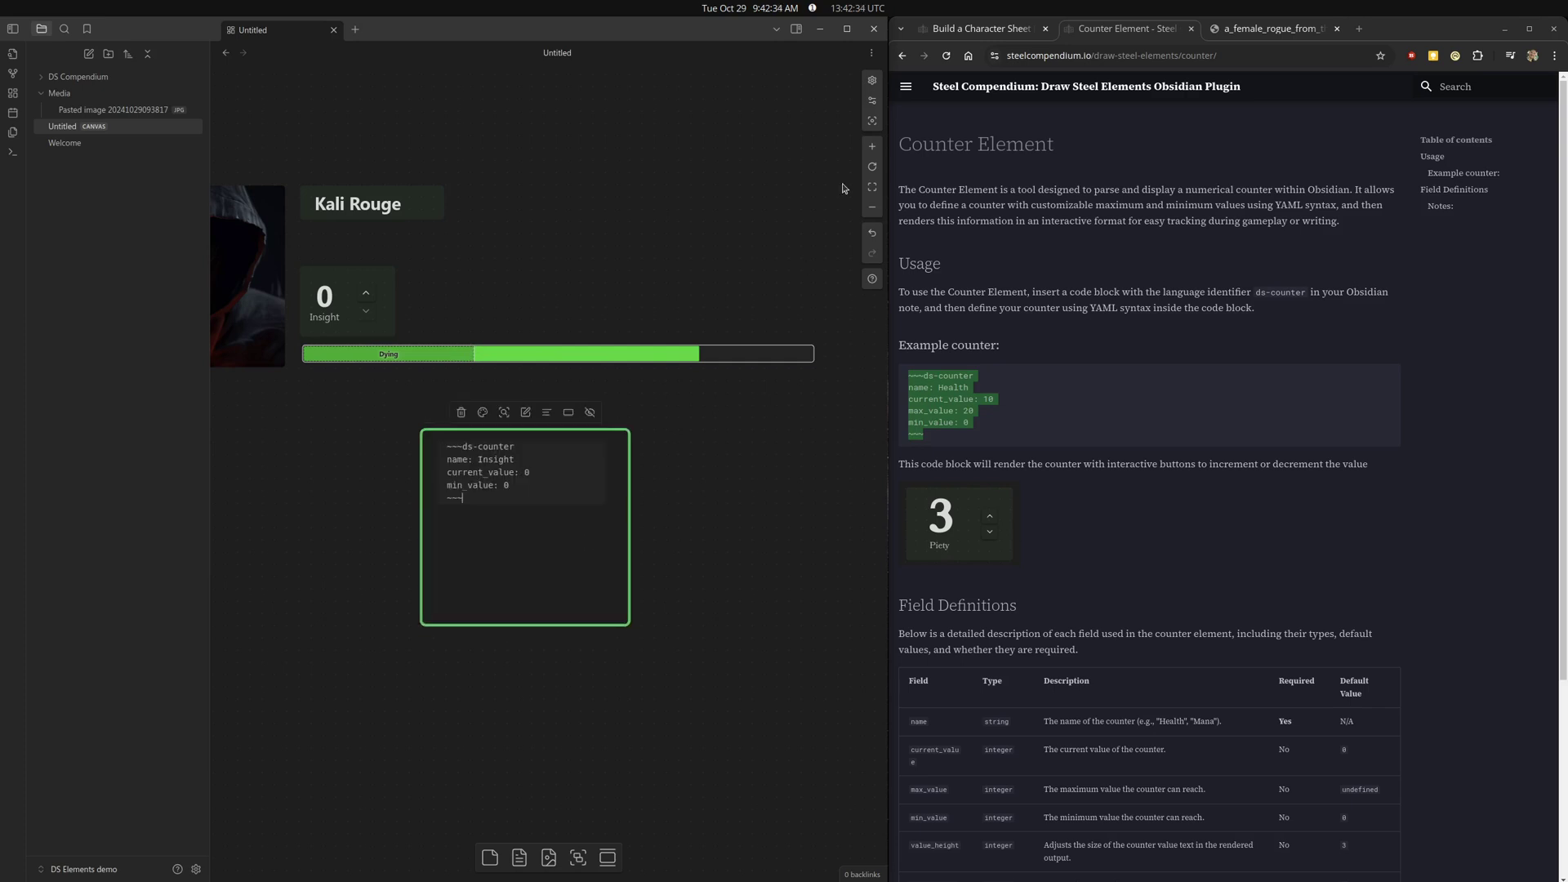
left_click(504, 474)
key("Up")
key("ctrl+shift+Left")
type("Recovery")
key("BackSpace")
type("in_value: 0 ")
type("max_value: 8")
left_click(731, 539)
Raise the Recoveries counter by one and make the canvas read-only.
left_click(539, 536)
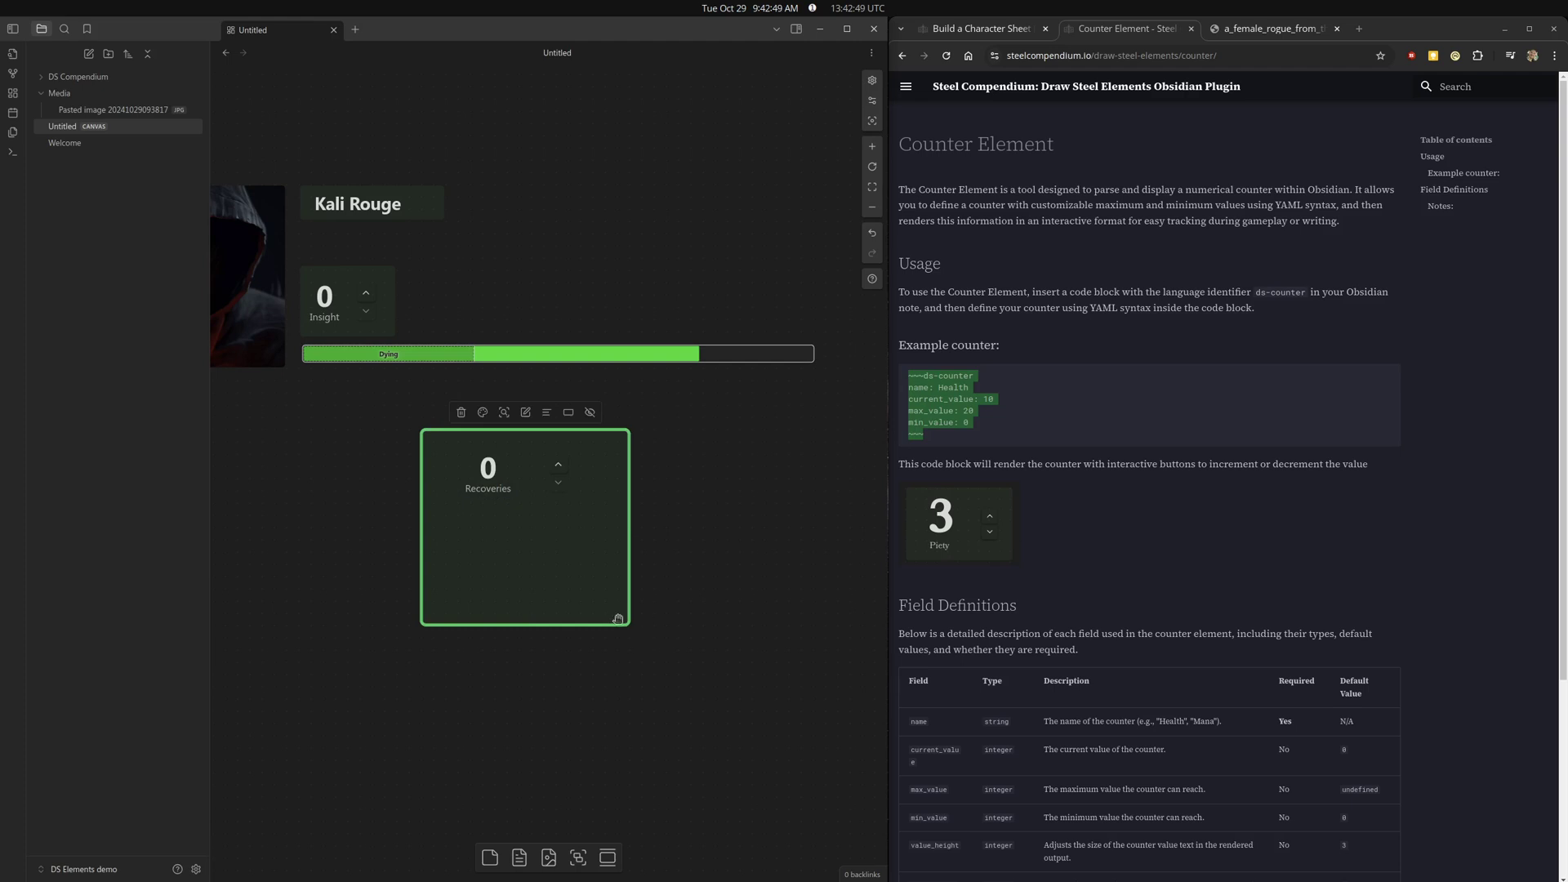
left_click(557, 471)
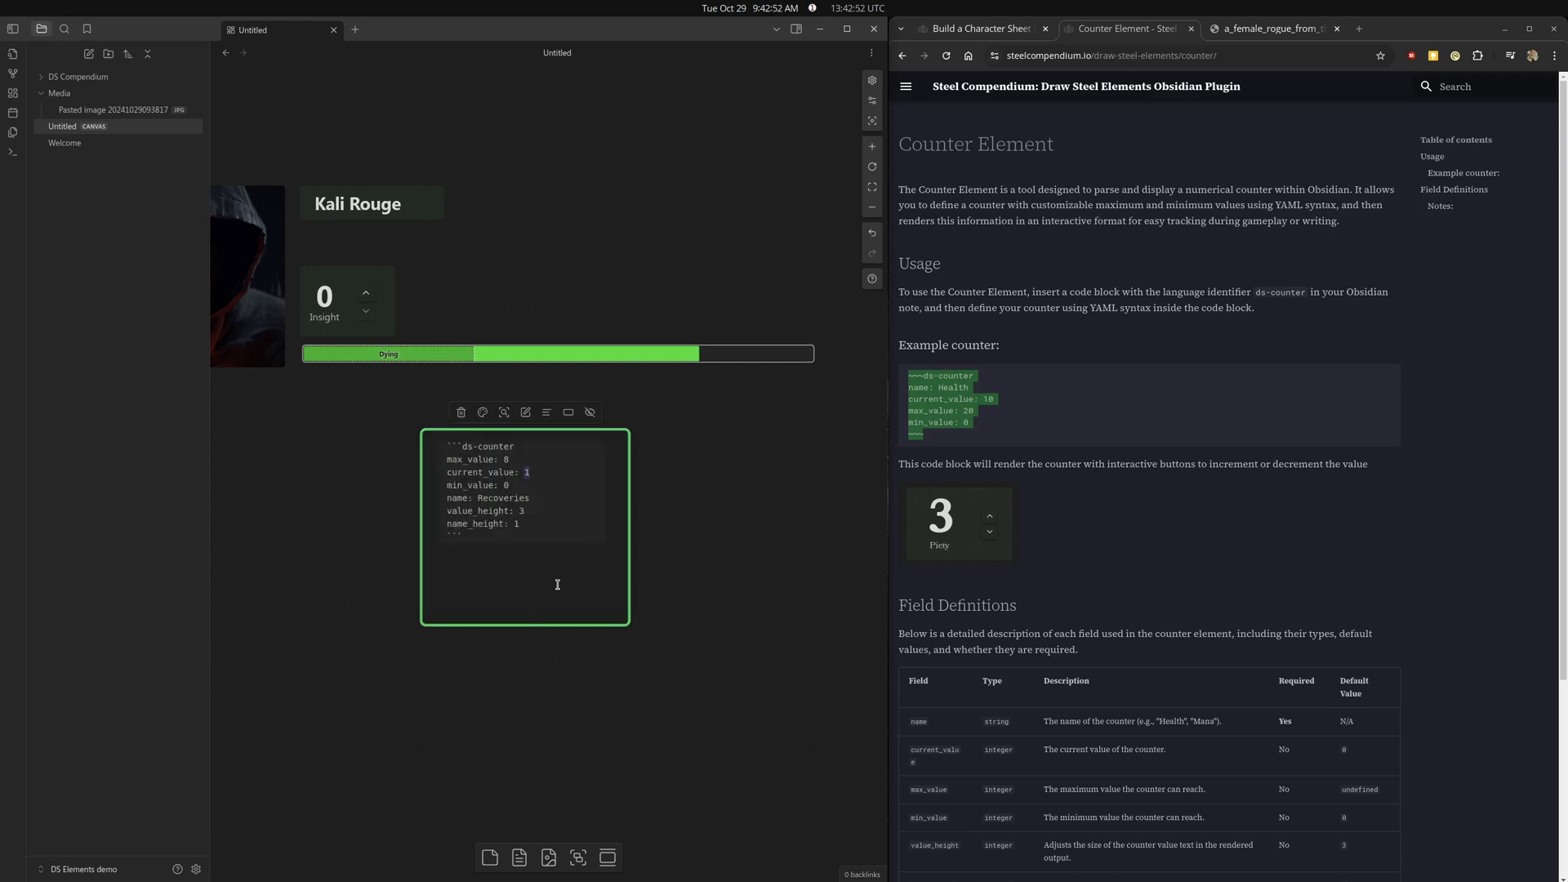
left_click(768, 542)
left_click(872, 80)
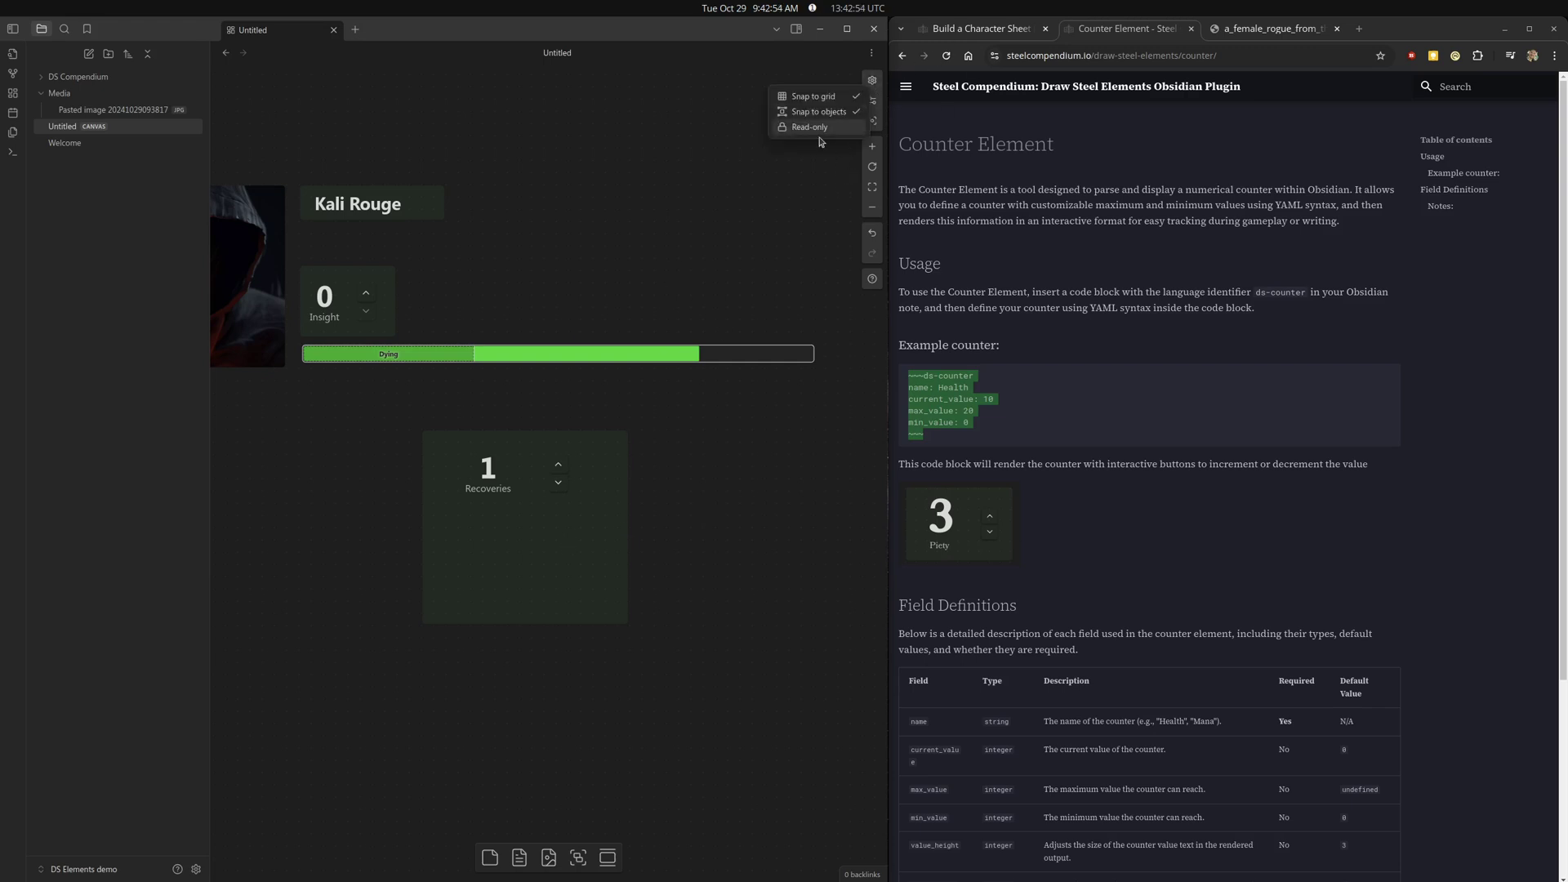
left_click(812, 127)
Test the Recoveries counter by stepping it up and down, finishing at its maximum of 8.
left_click(559, 466)
double_click(560, 467)
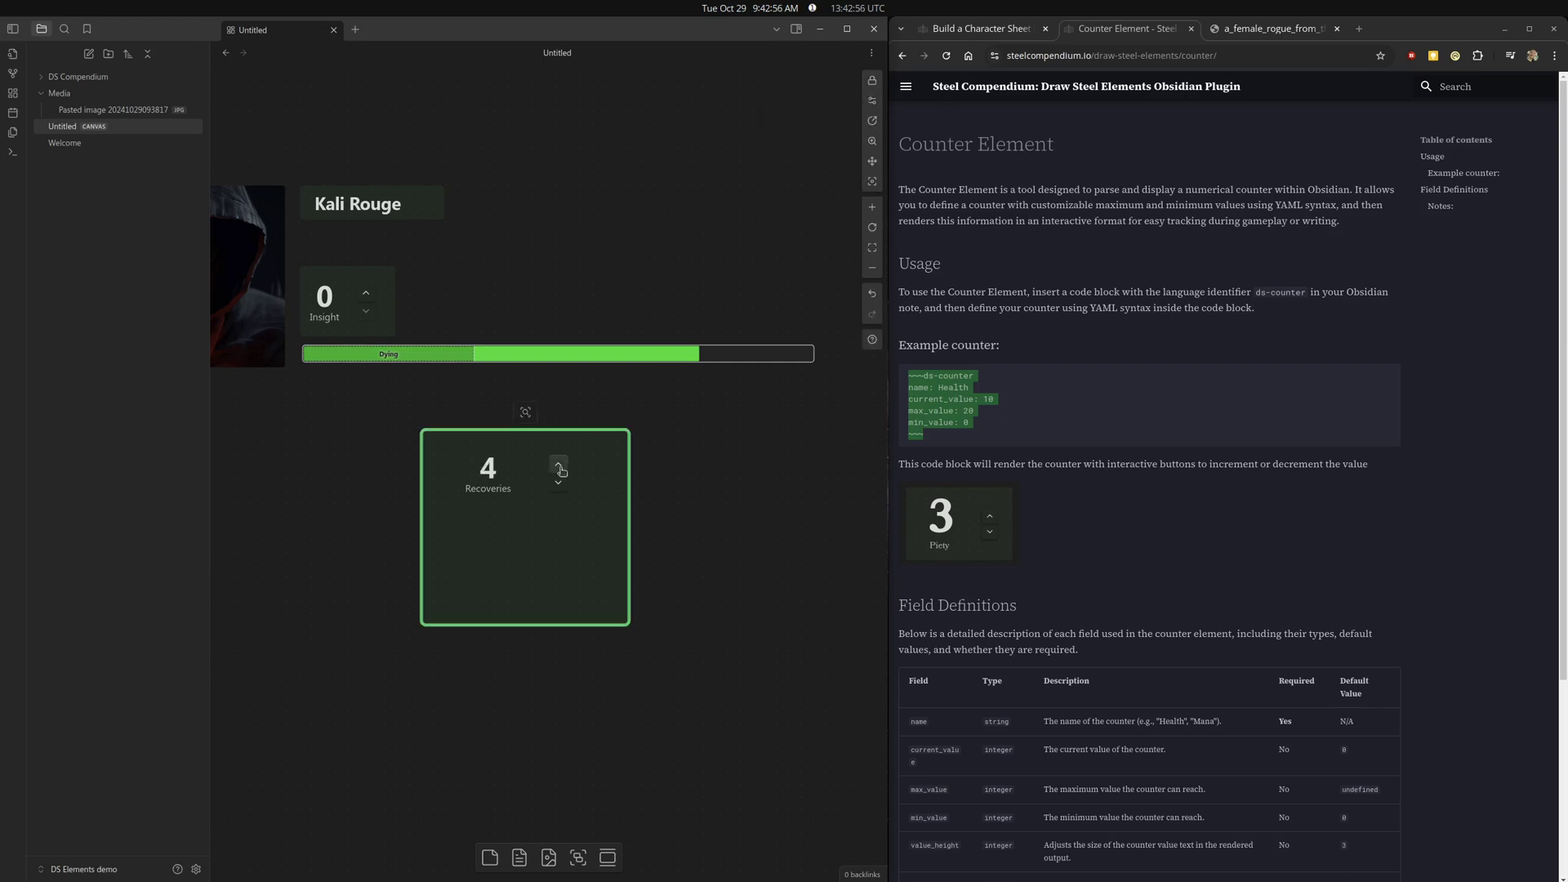
left_click(557, 483)
triple_click(558, 486)
triple_click(558, 465)
double_click(558, 464)
double_click(559, 464)
left_click(558, 464)
left_click(629, 629)
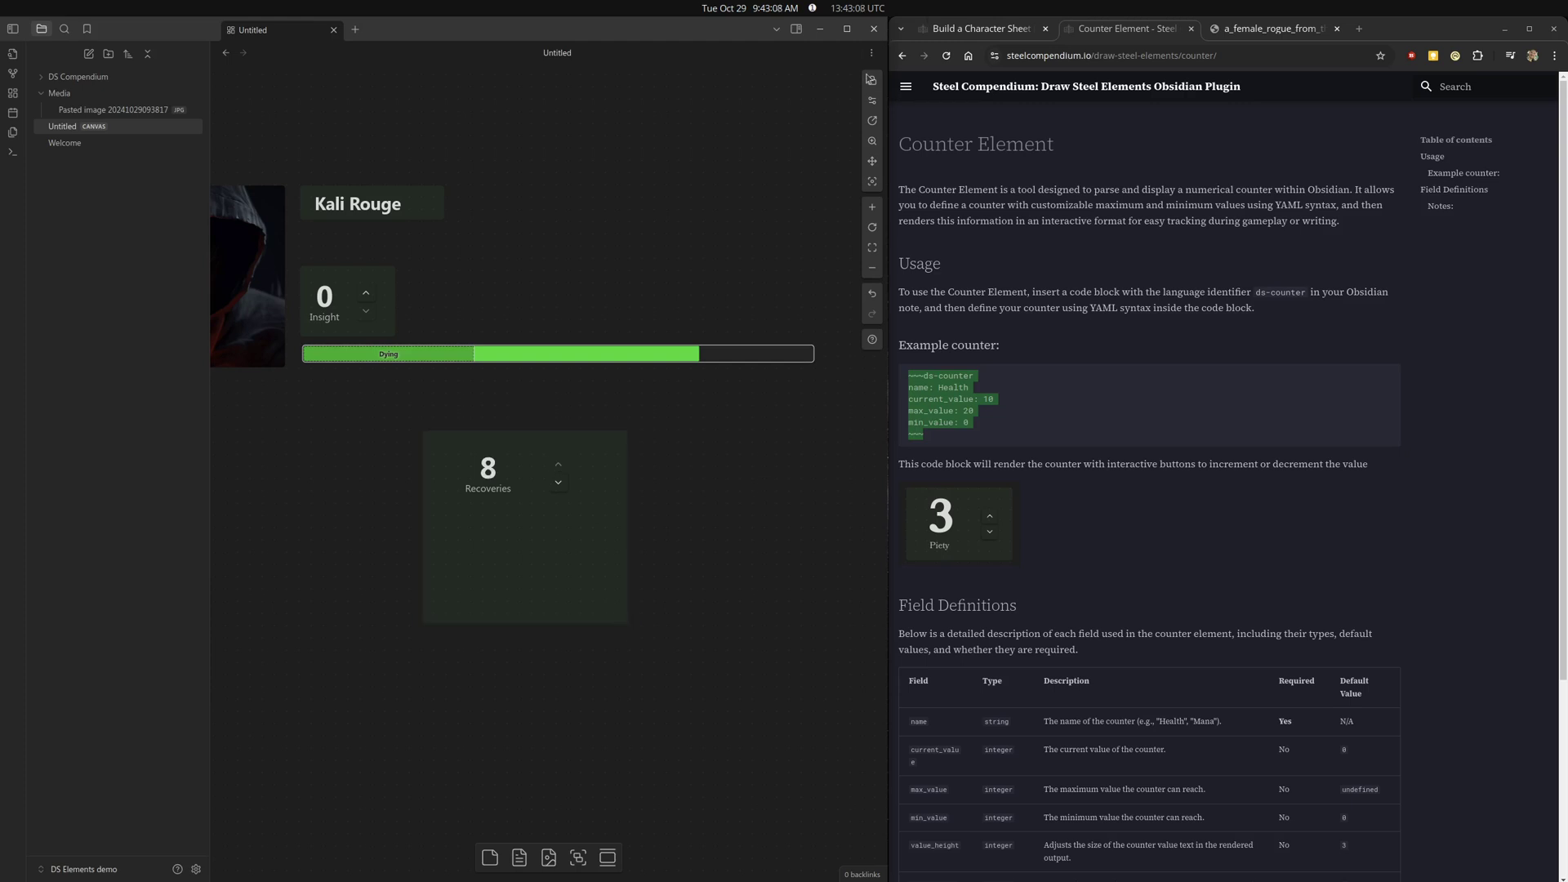
With the canvas unlocked, shrink the Recoveries card to fit its counter and move it beside the Insight card.
left_click_drag(625, 622, 533, 504)
left_click_drag(436, 455, 428, 295)
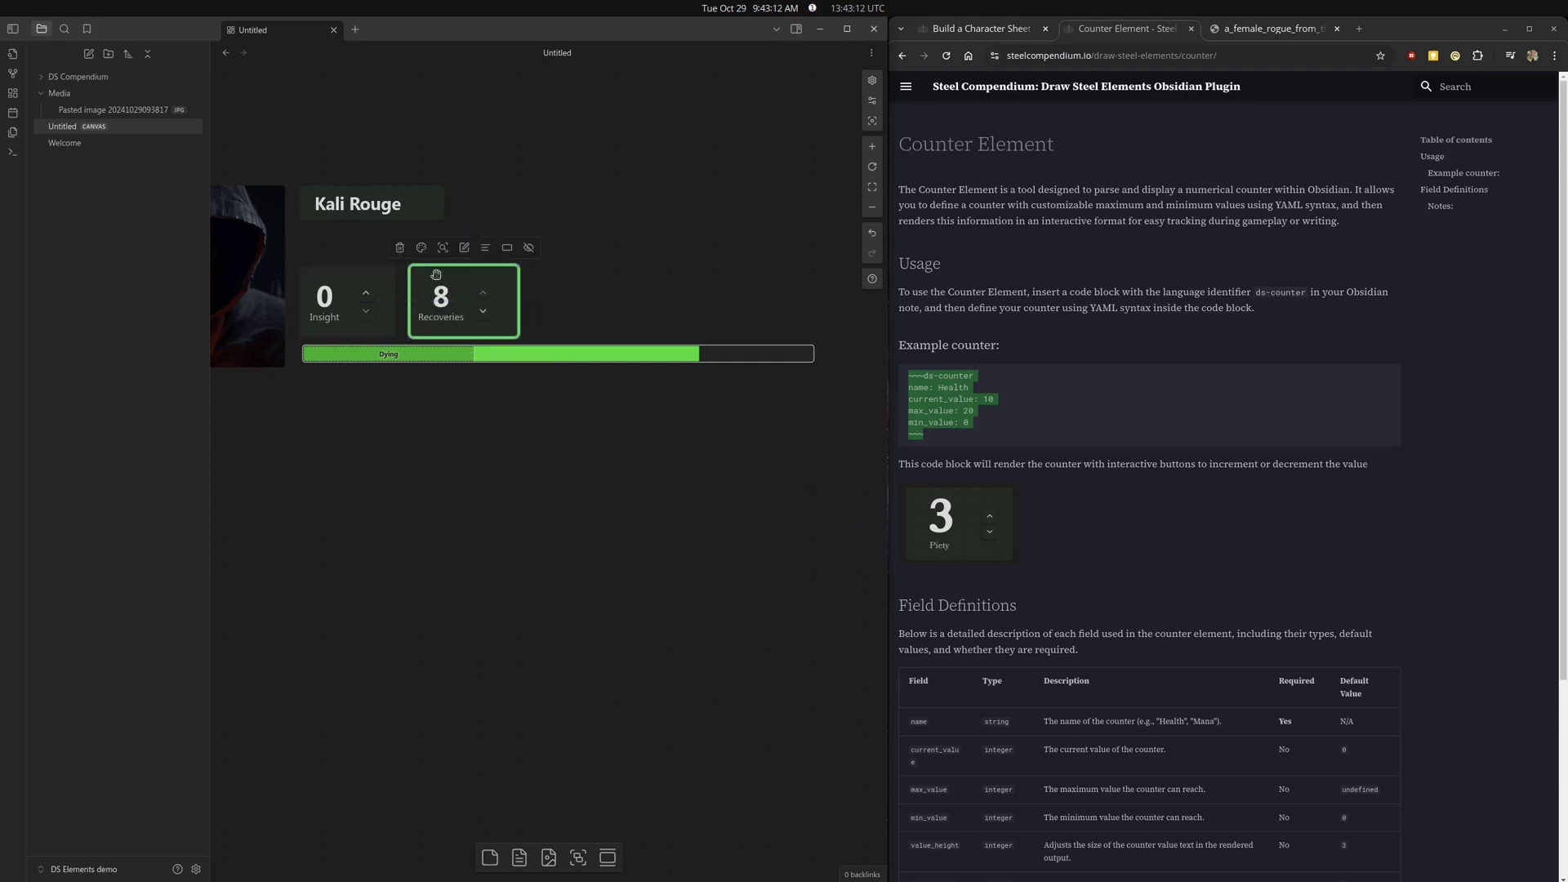
left_click(657, 279)
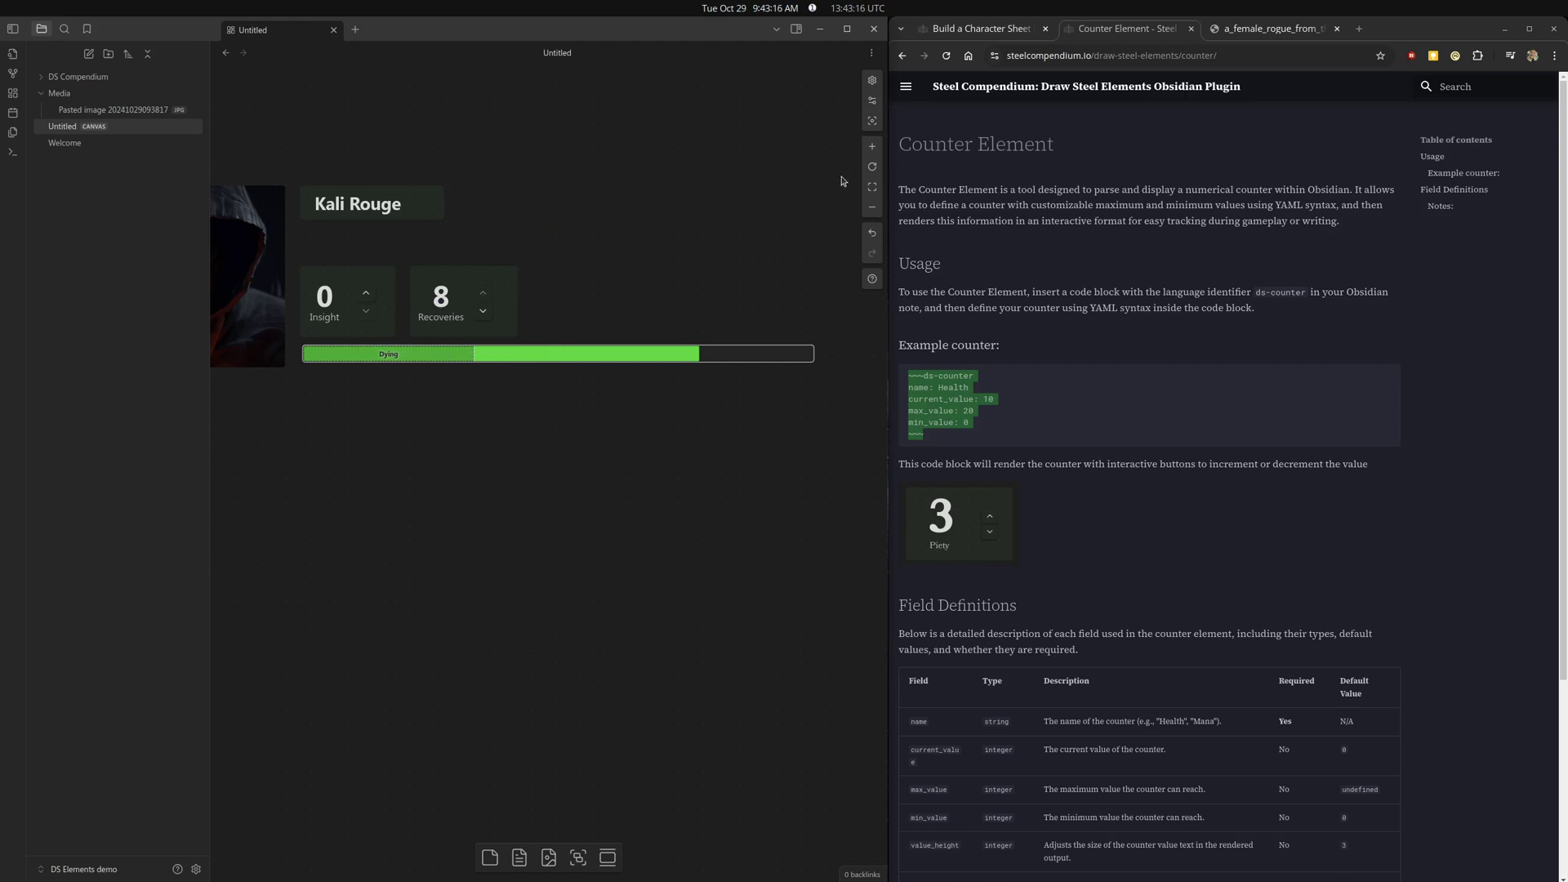
Duplicate the Recoveries card and enlarge the copy below the stamina bar so its code fits.
left_click(483, 331)
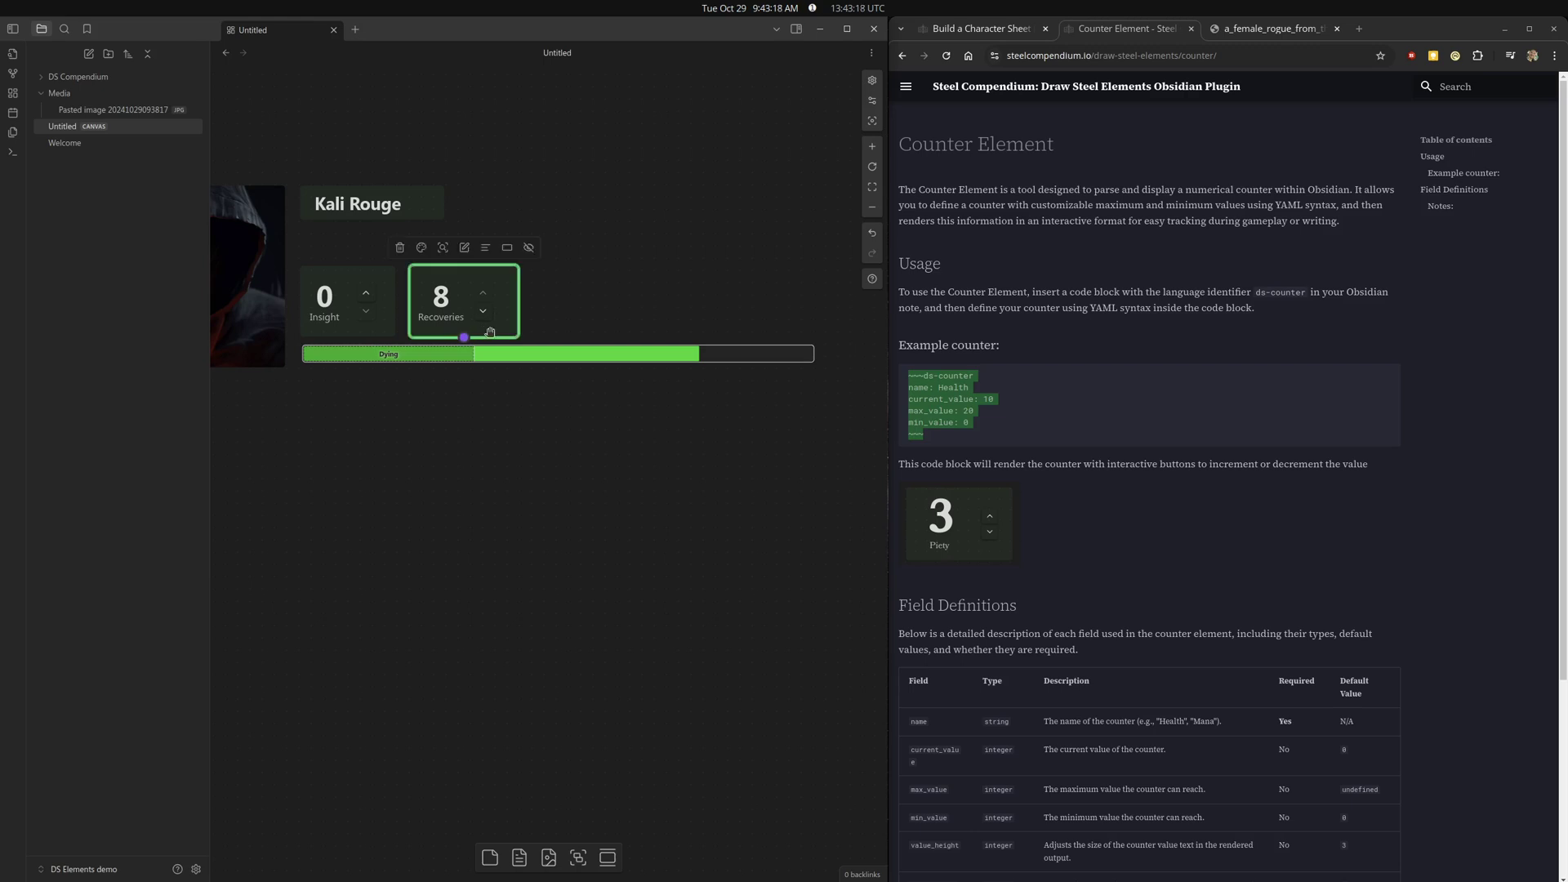
key("ctrl+c")
key("ctrl+v")
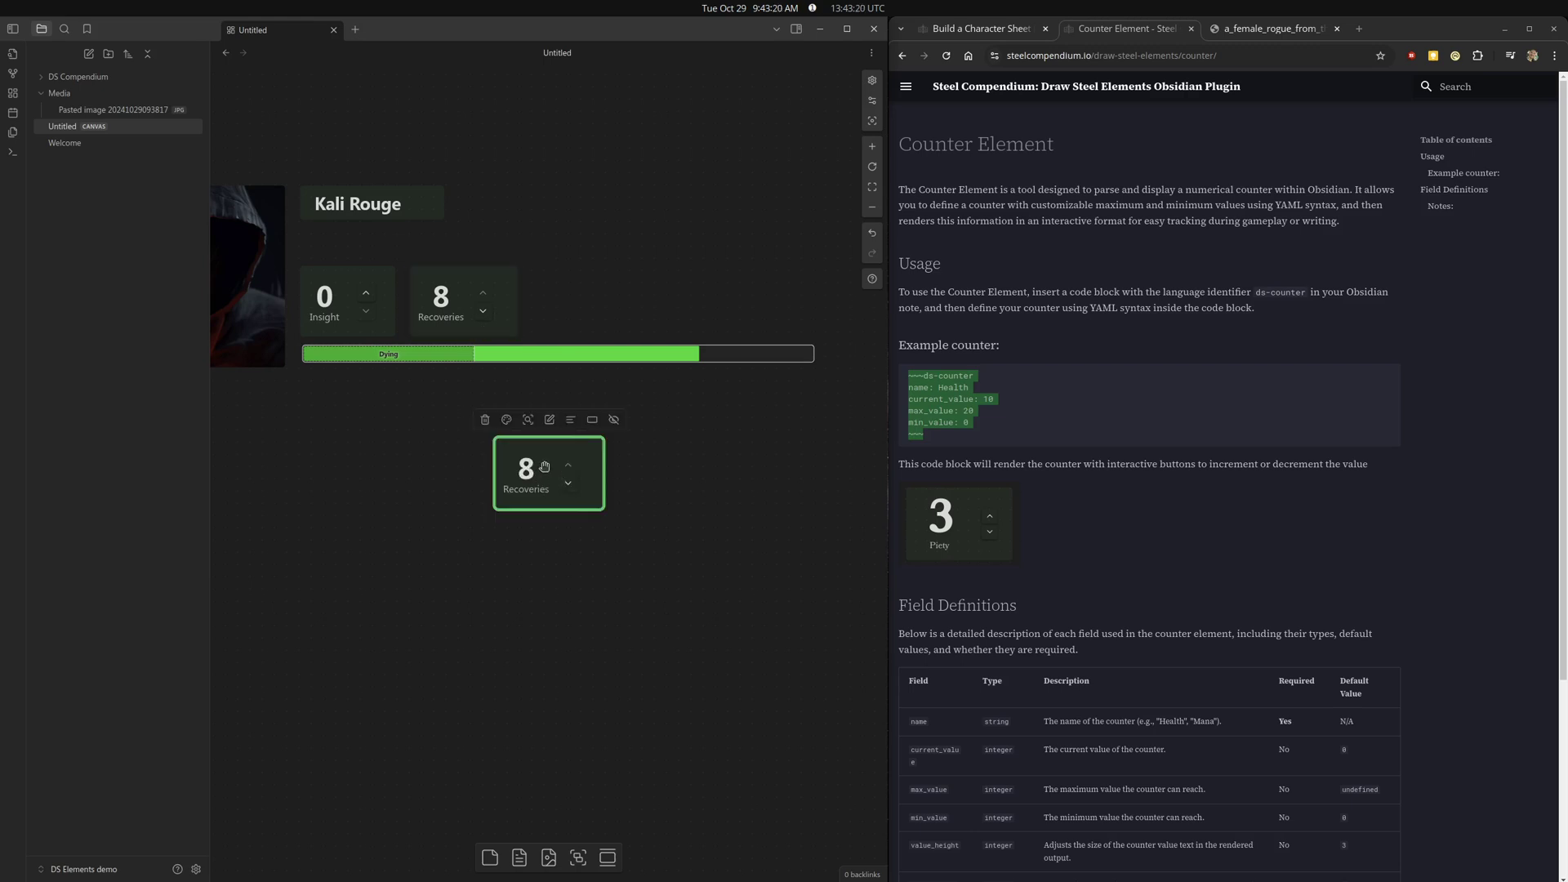
left_click_drag(604, 510, 654, 572)
Rename the copied counter to Victories, set its current_value to 0 and delete its max_value line.
double_click(547, 501)
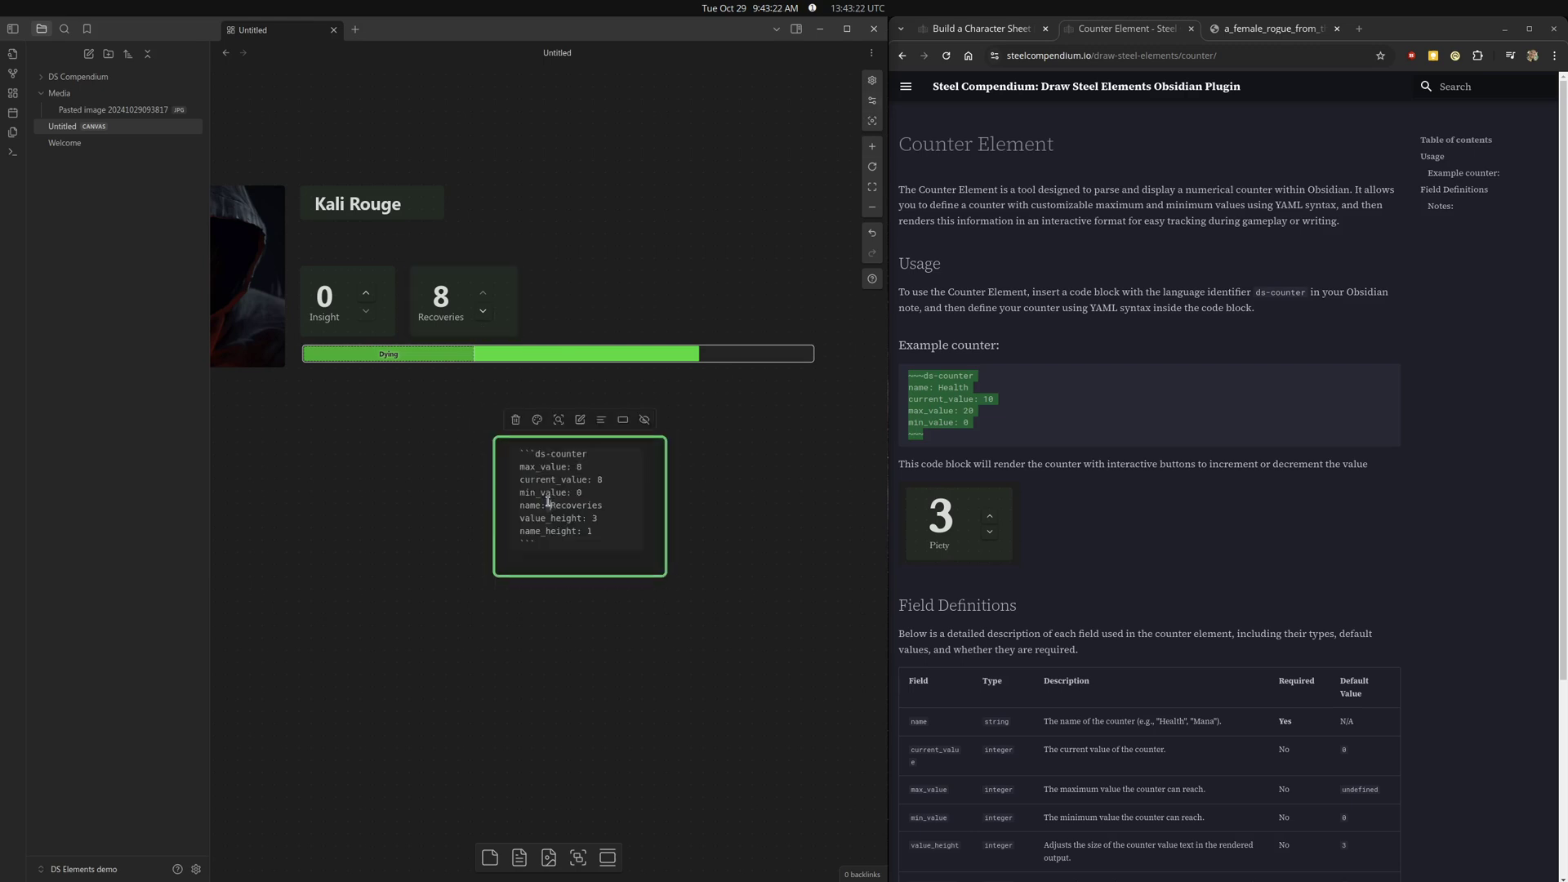
key("shift+End")
key("BackSpace")
type("Victo")
key("Home")
key("shift+Down")
key("Delete")
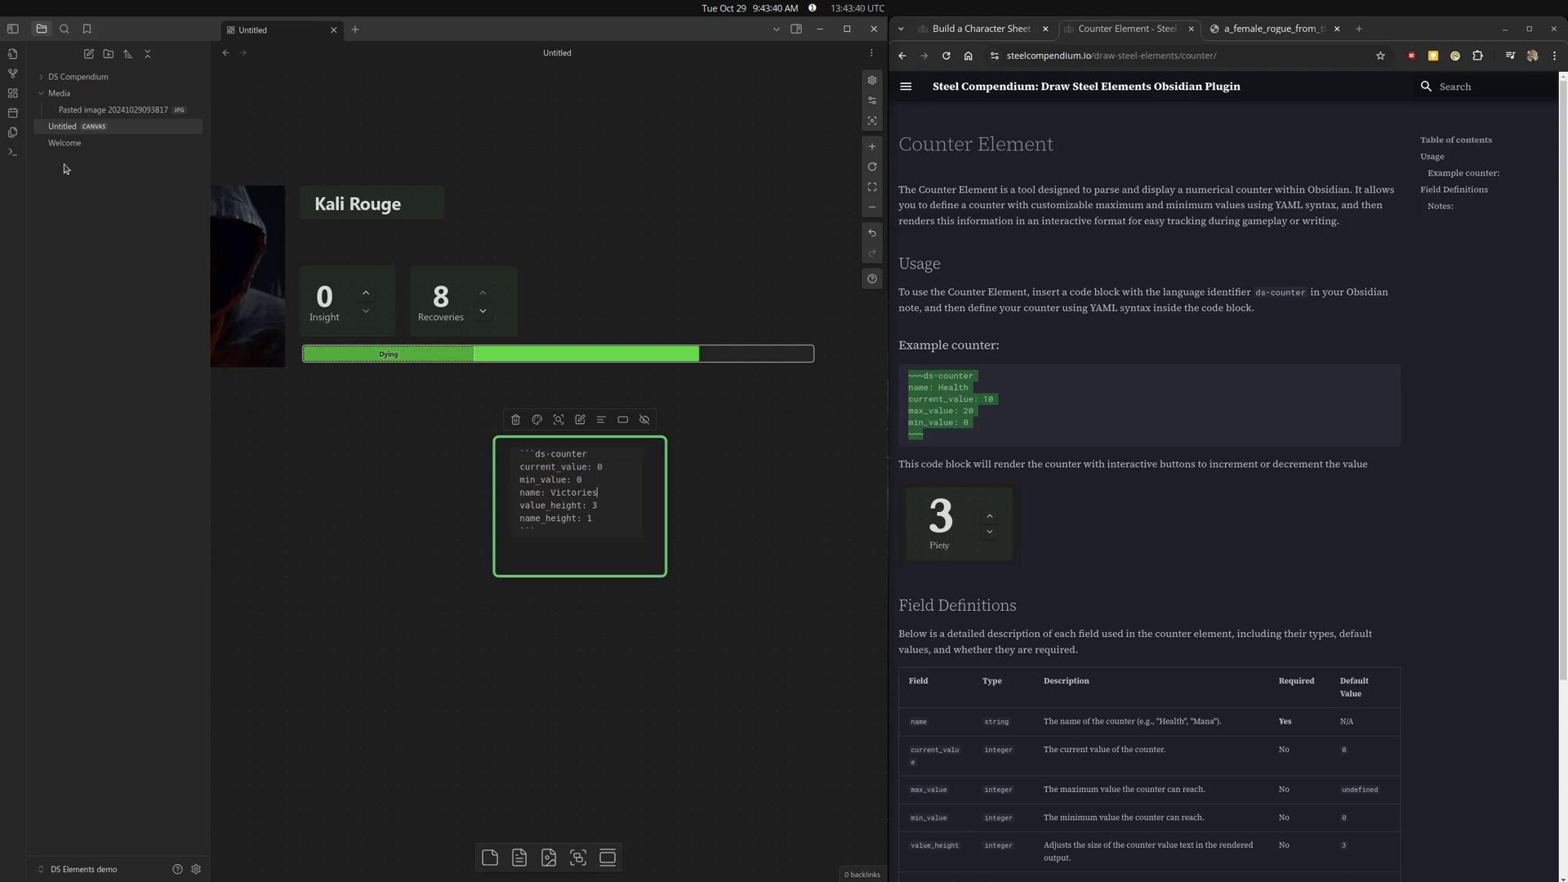
left_click(574, 631)
Shrink the Victories card to fit its counter and place it beside the Recoveries card above the stamina bar.
left_click(561, 524)
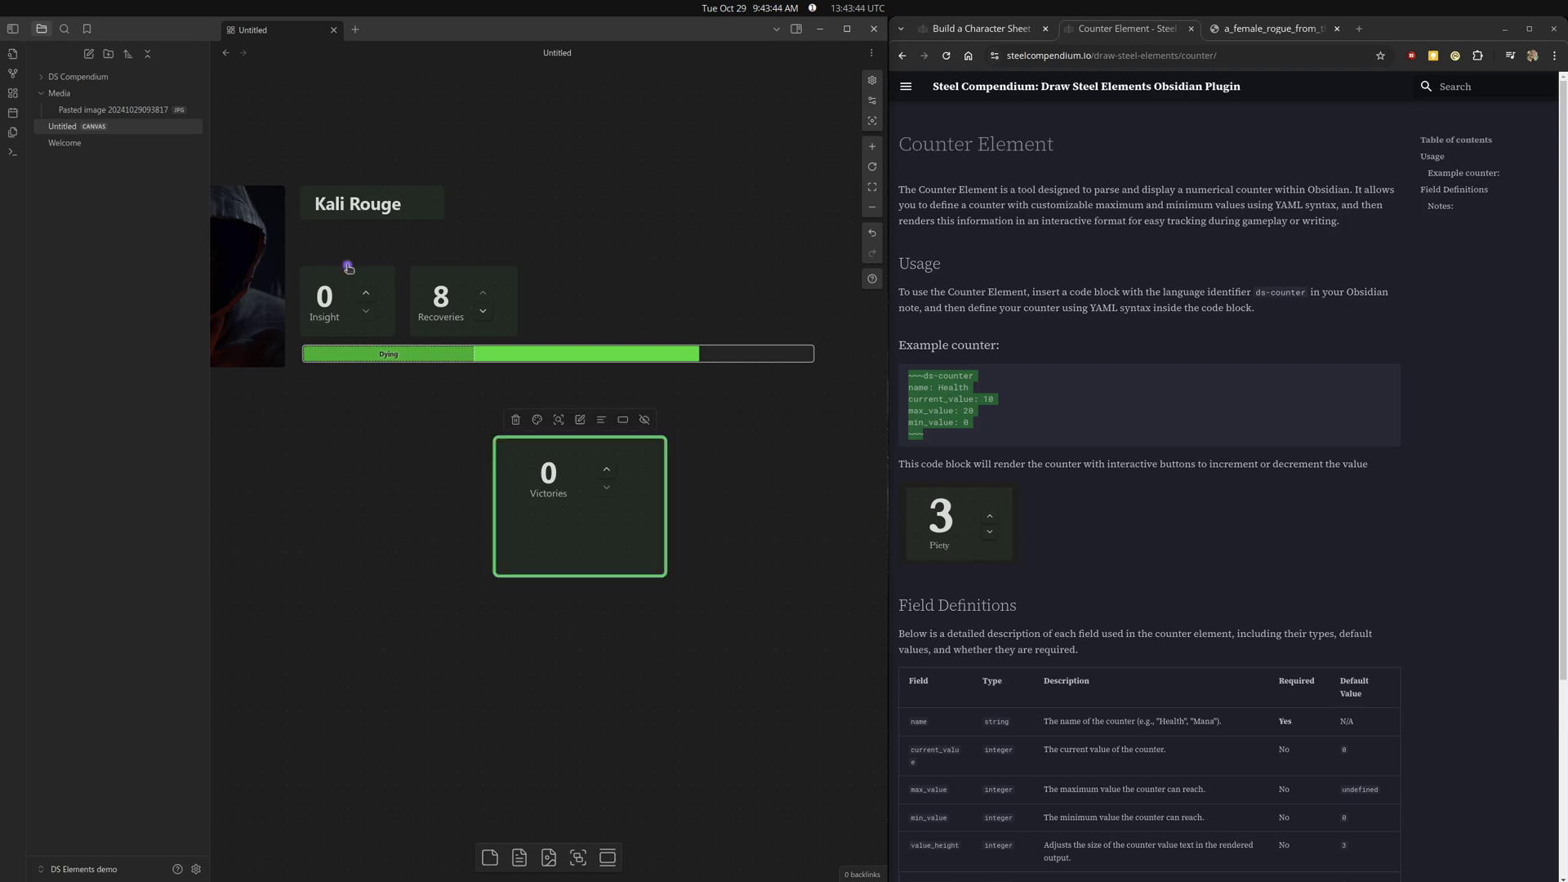
left_click_drag(659, 573, 602, 509)
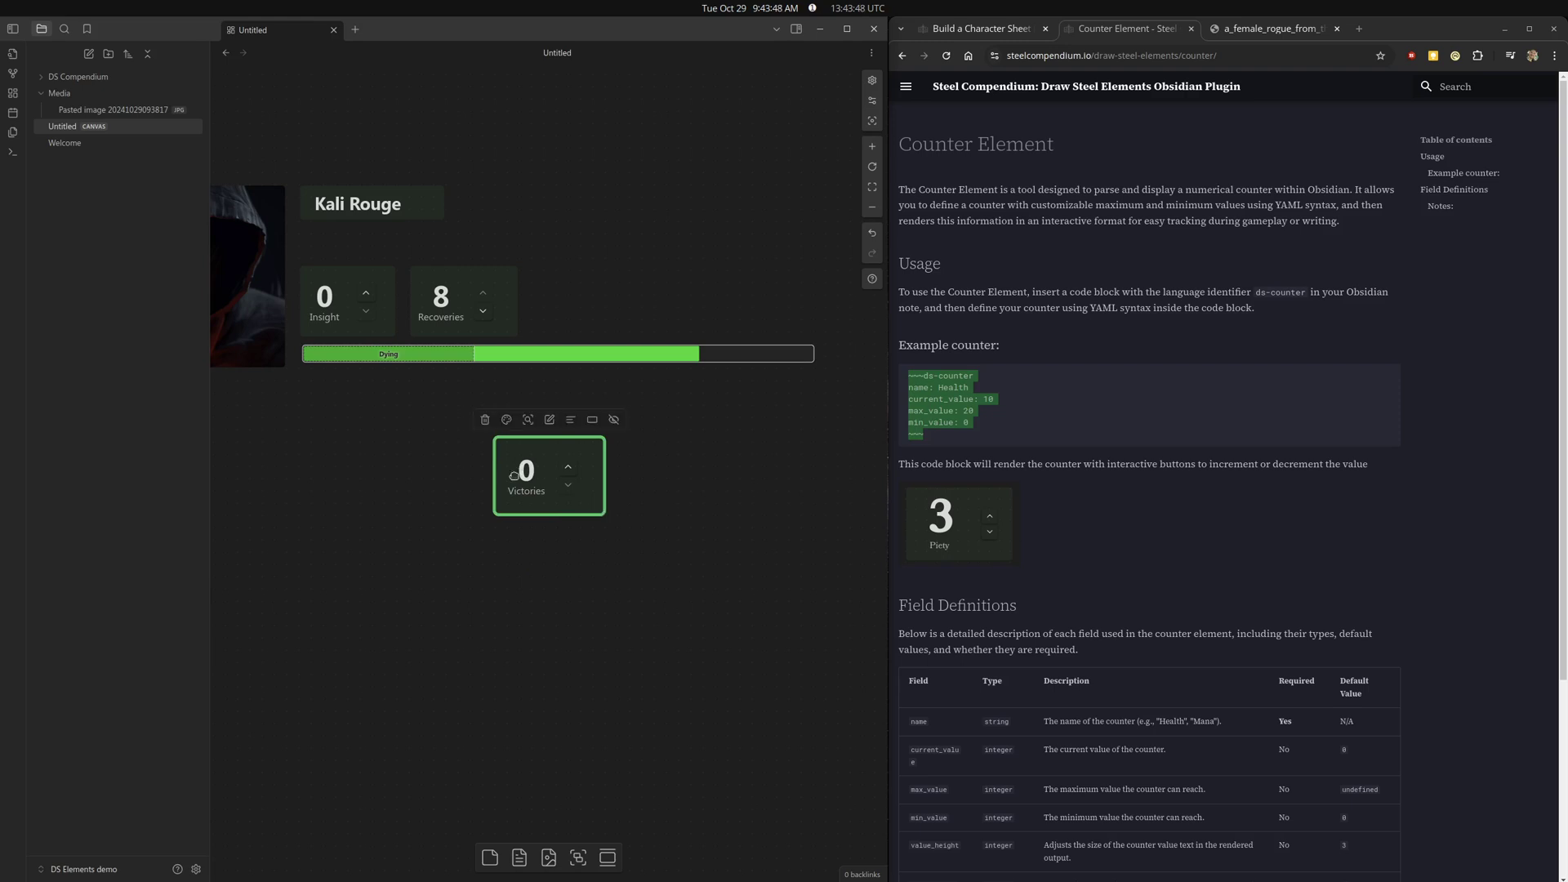
left_click_drag(516, 472, 550, 302)
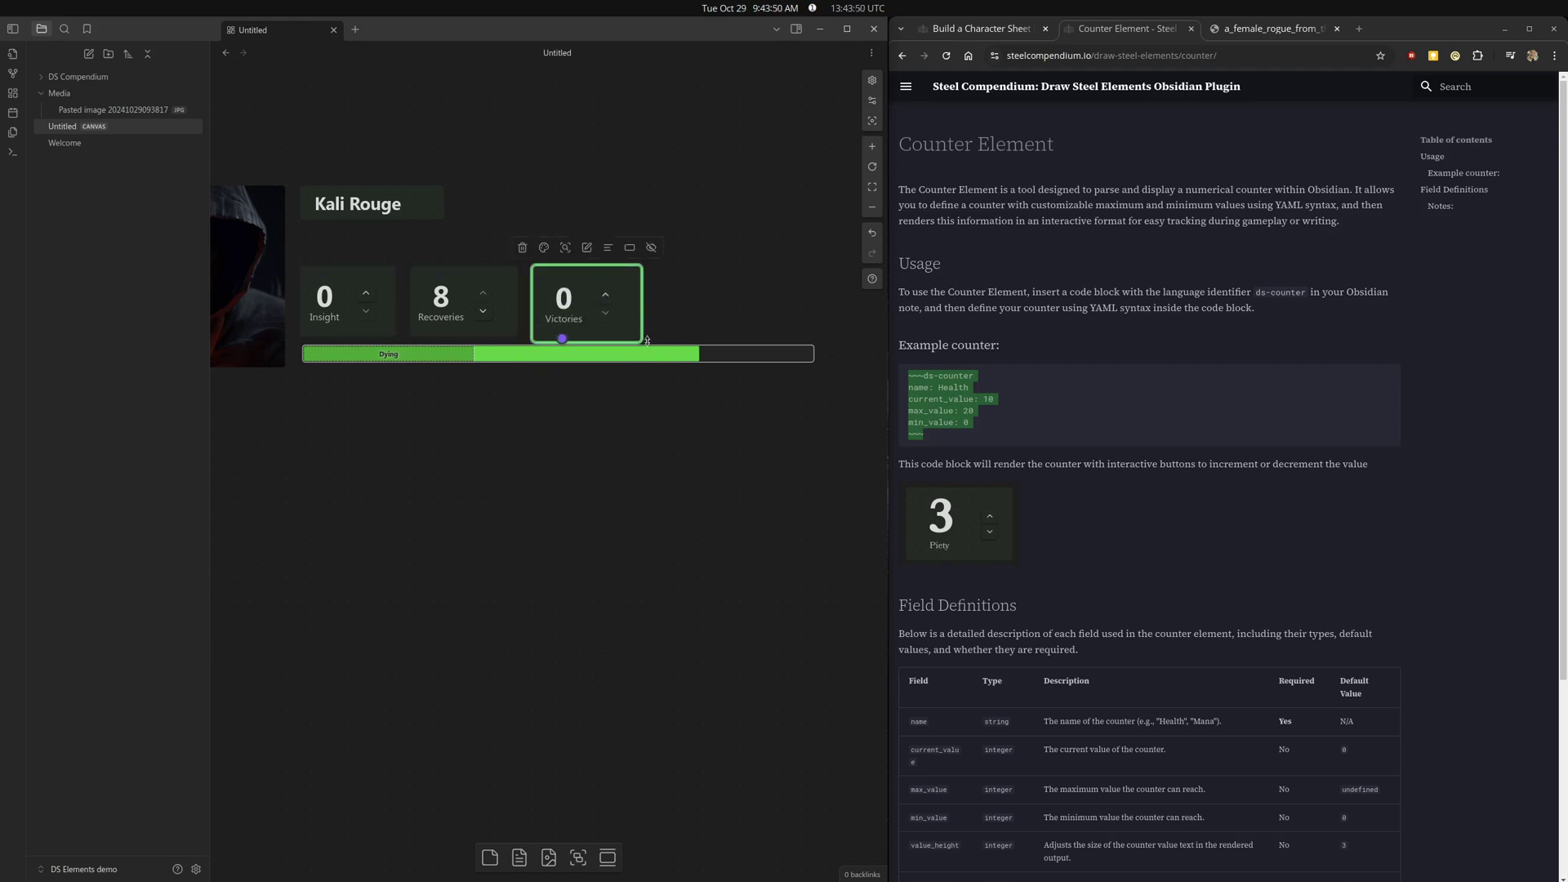
left_click(467, 537)
Enlarge the Insight card and add value_height: 4 to its counter code.
left_click(338, 299)
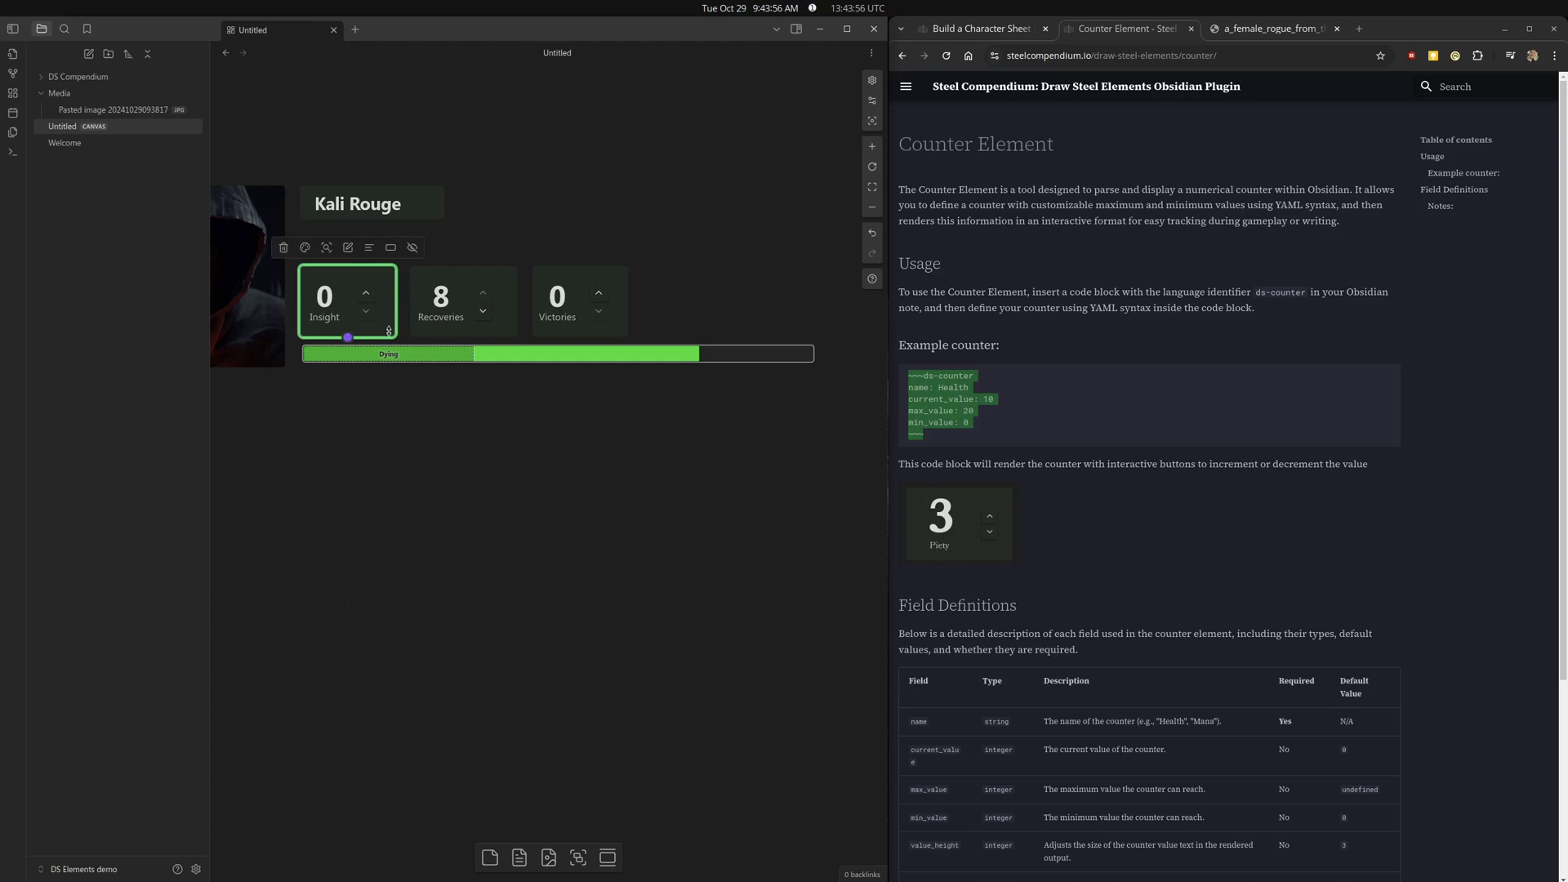
left_click_drag(396, 336, 482, 429)
double_click(379, 378)
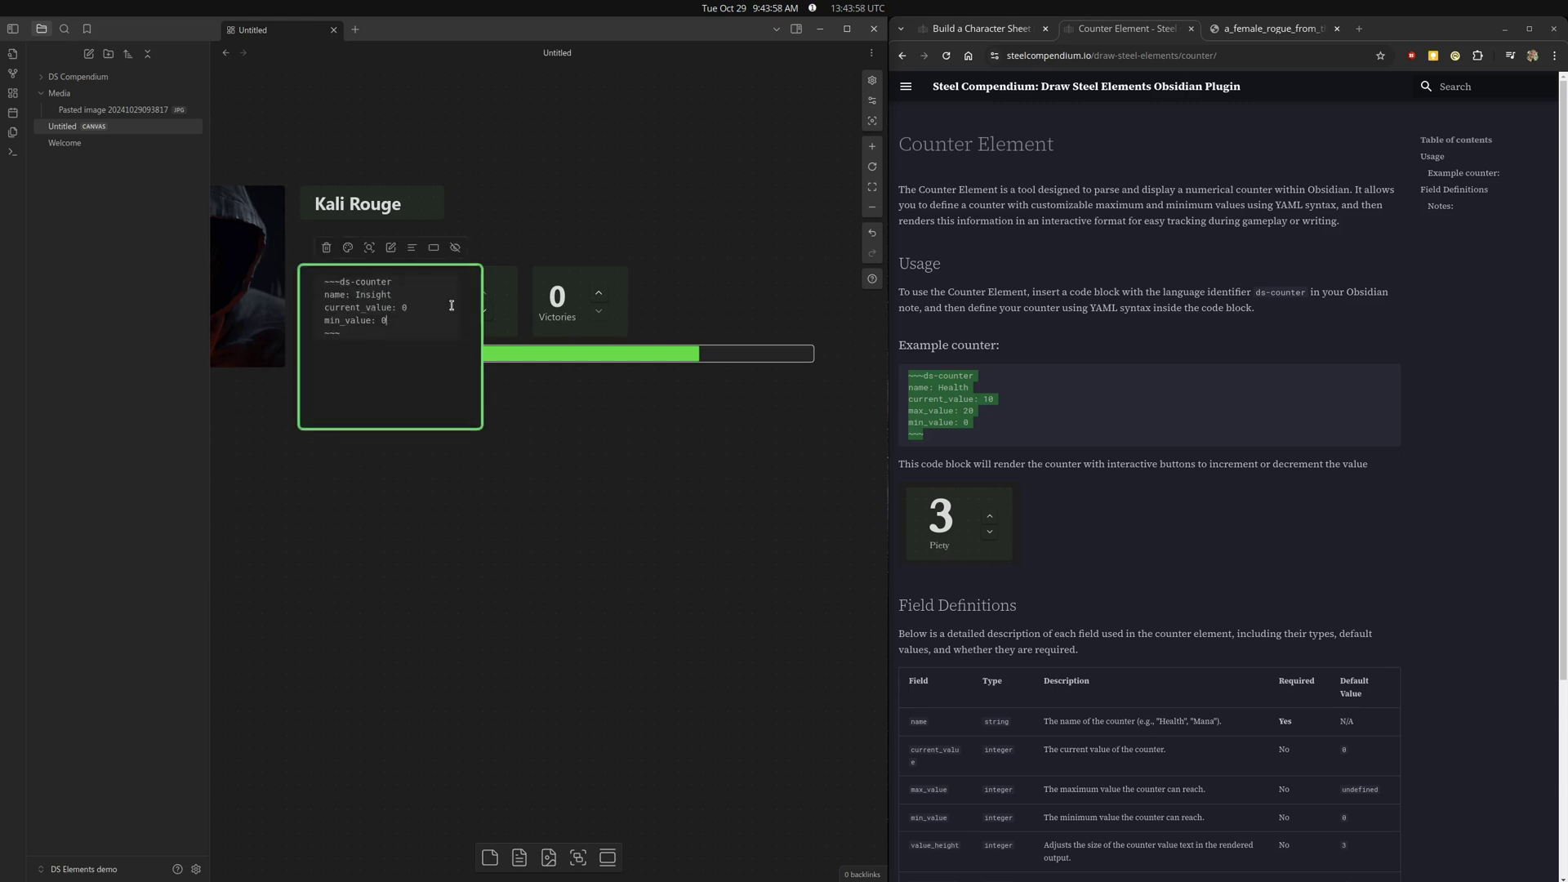
type("value_height: 4")
key("Escape")
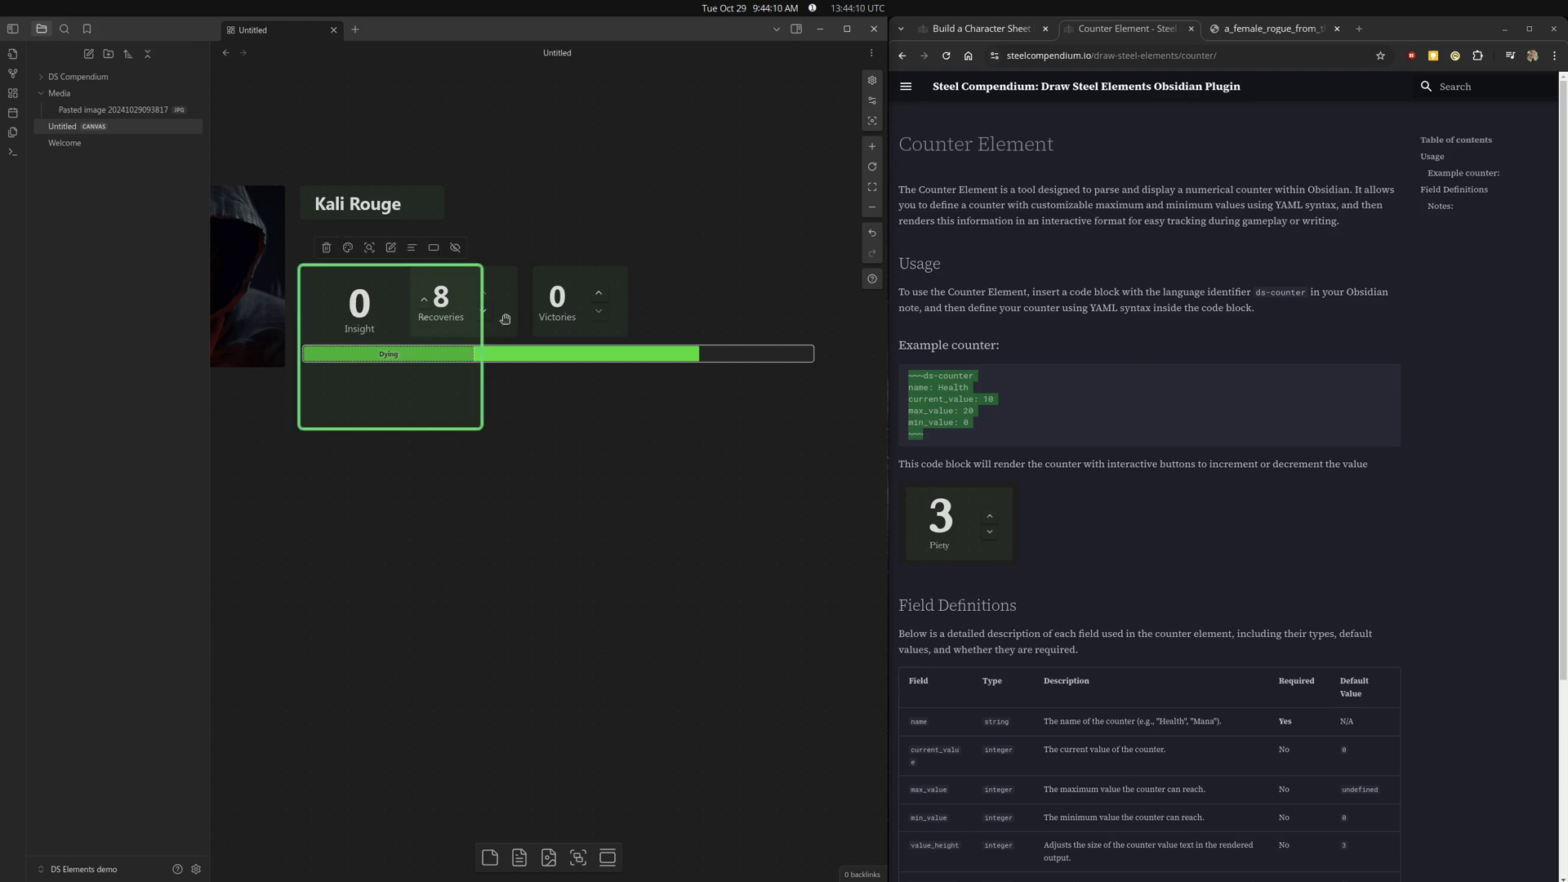
Shift the Victories and Recoveries cards away from Insight so the enlarged Insight card overlaps neither.
left_click(589, 312)
left_click_drag(589, 312, 750, 312)
left_click_drag(515, 323, 613, 324)
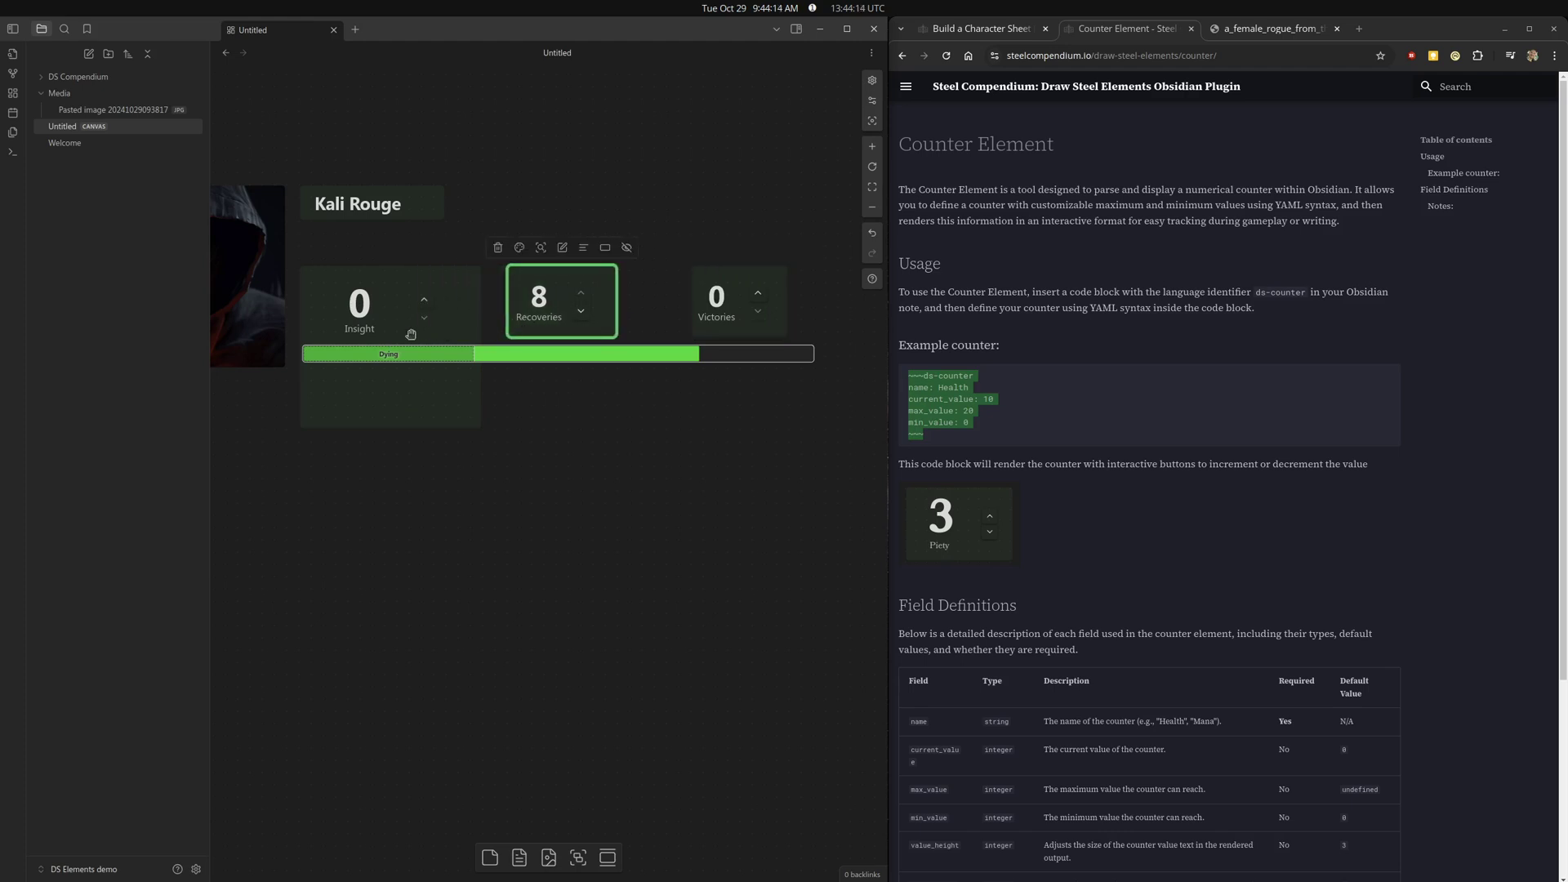
Raise the Insight card toward the name card and shrink it so it ends above the stamina bar.
left_click_drag(379, 347, 381, 304)
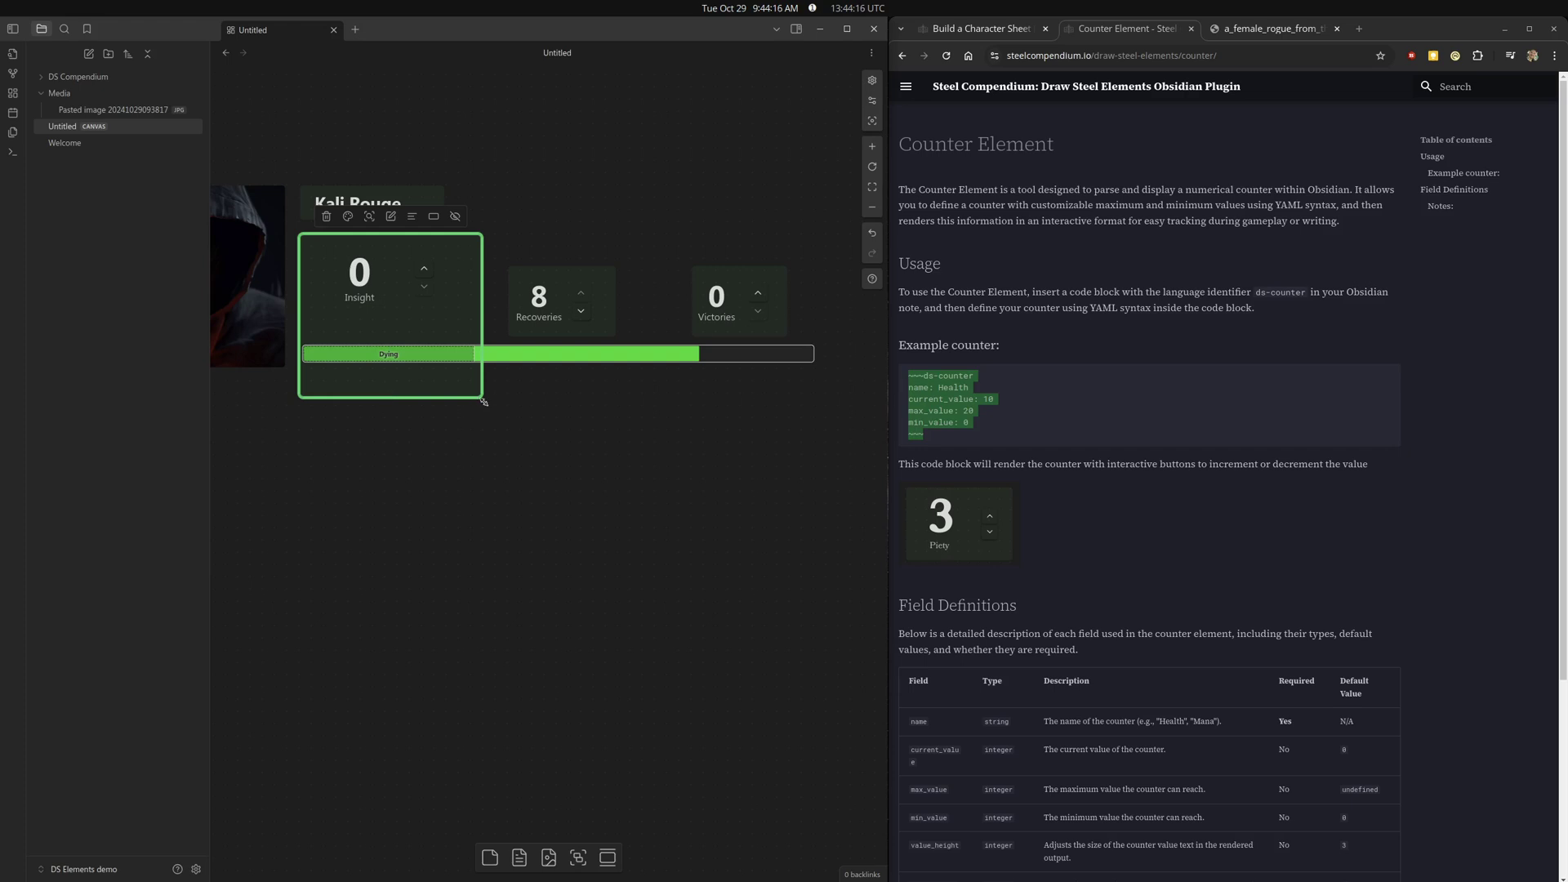
left_click_drag(482, 386, 439, 333)
left_click(419, 433)
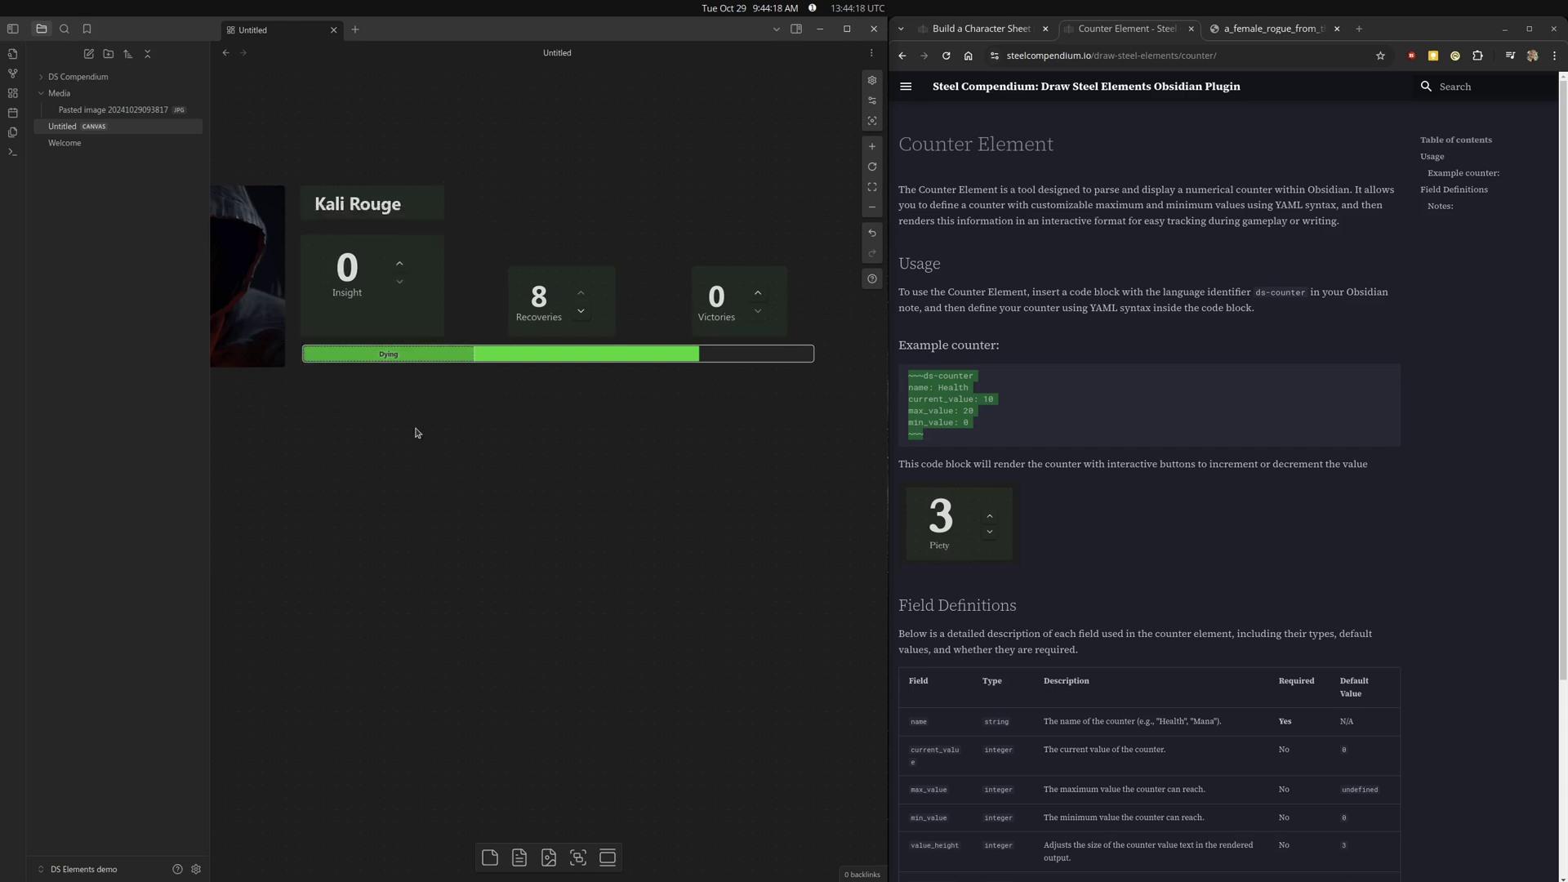
Bring the Recoveries card back next to Insight and the Victories card next to Recoveries.
left_click(558, 298)
left_click_drag(558, 299, 502, 299)
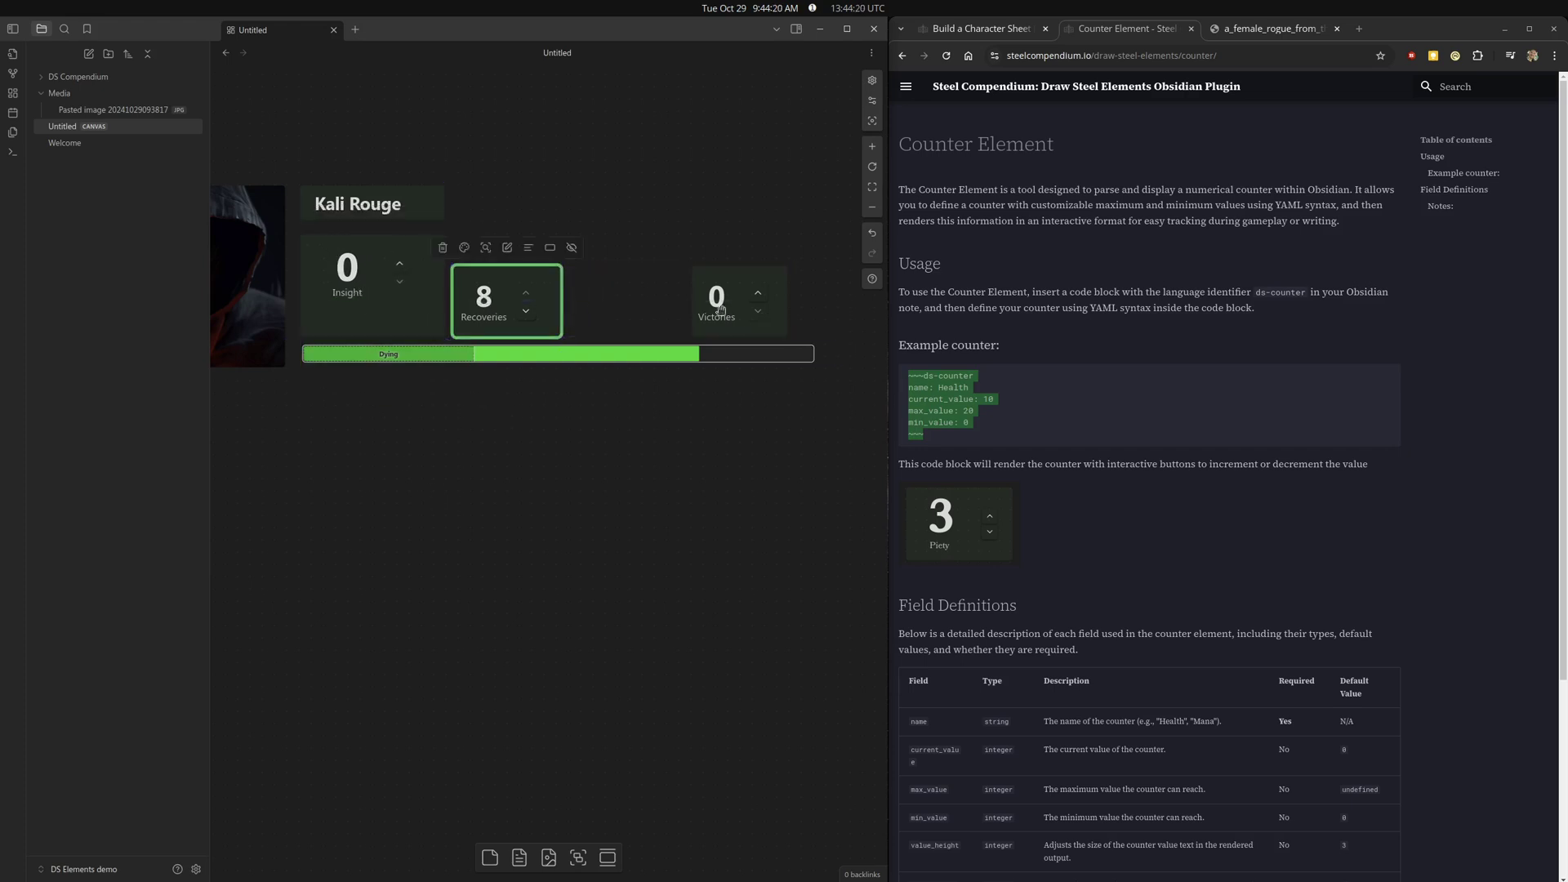
left_click_drag(717, 311, 593, 312)
left_click(647, 662)
Increase the value_height in the Insight counter's code.
left_click(415, 304)
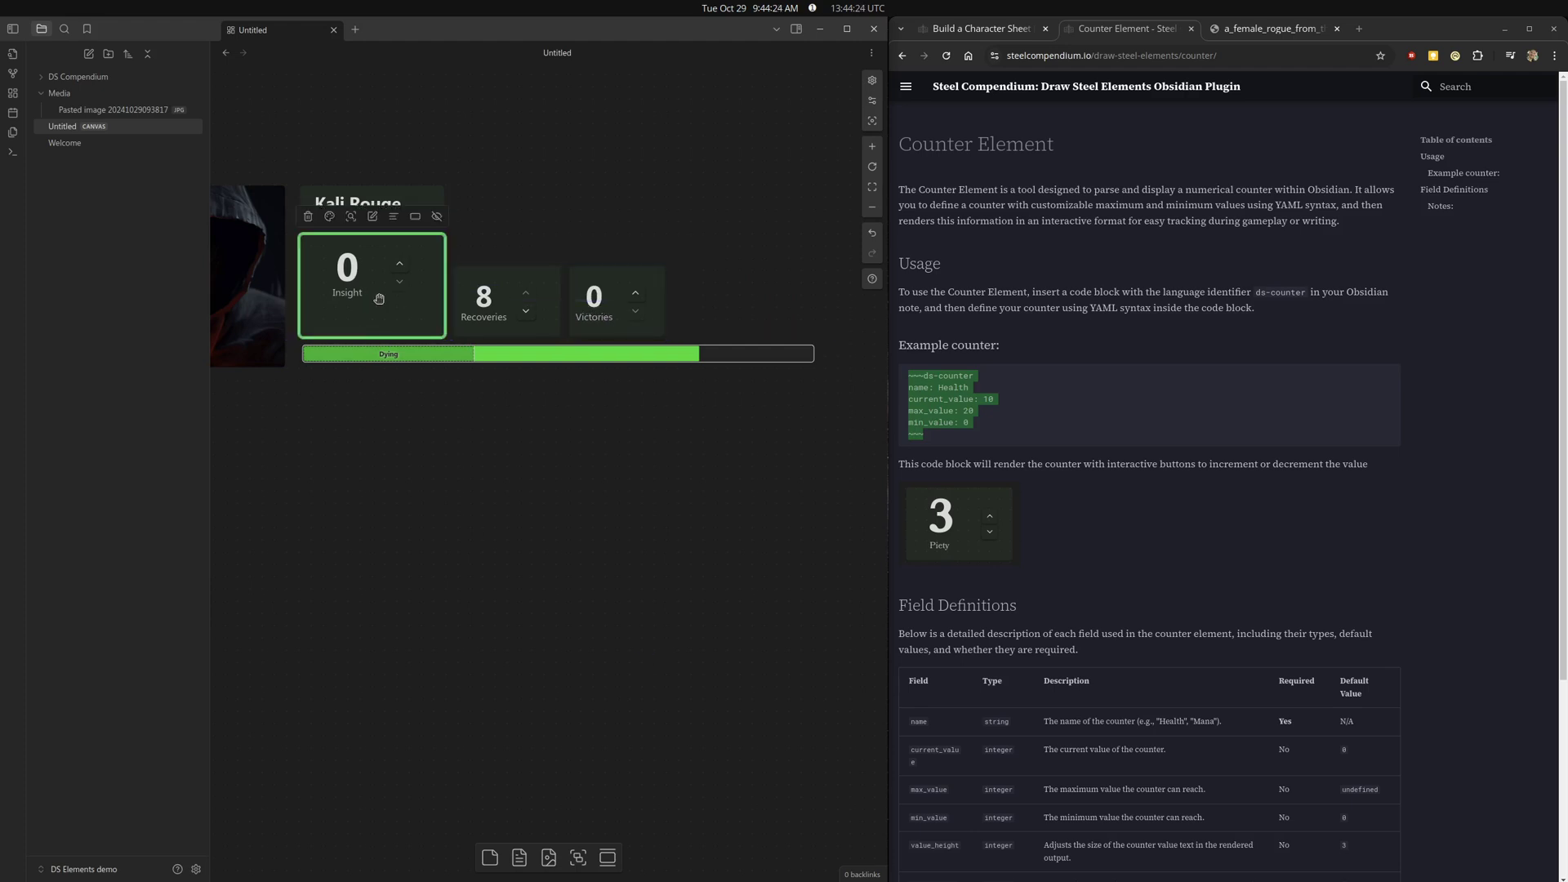
double_click(353, 307)
left_click(402, 303)
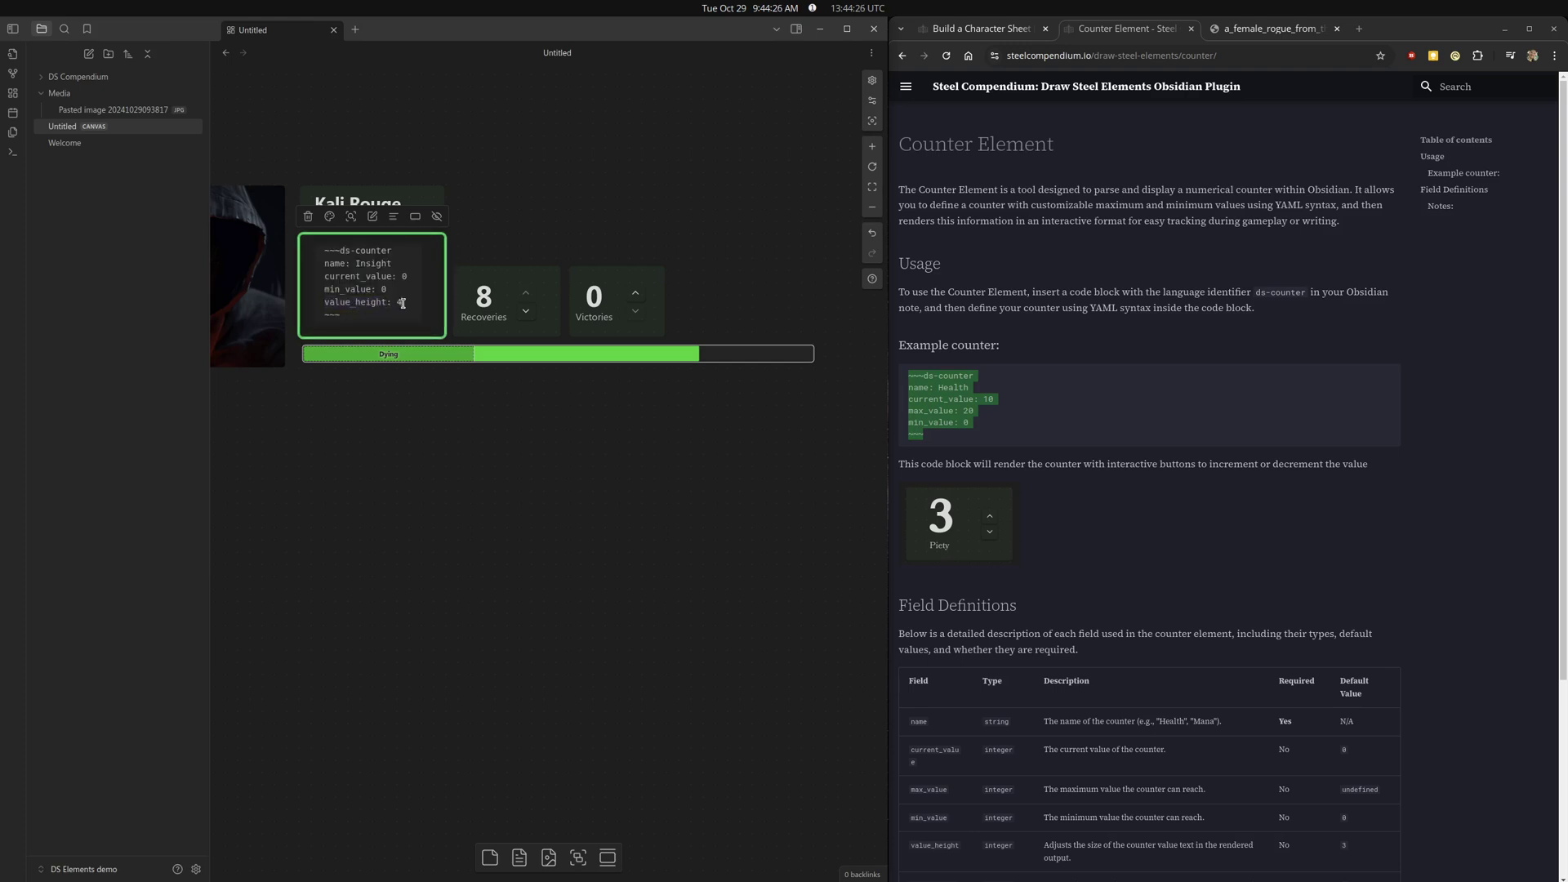
left_click(529, 537)
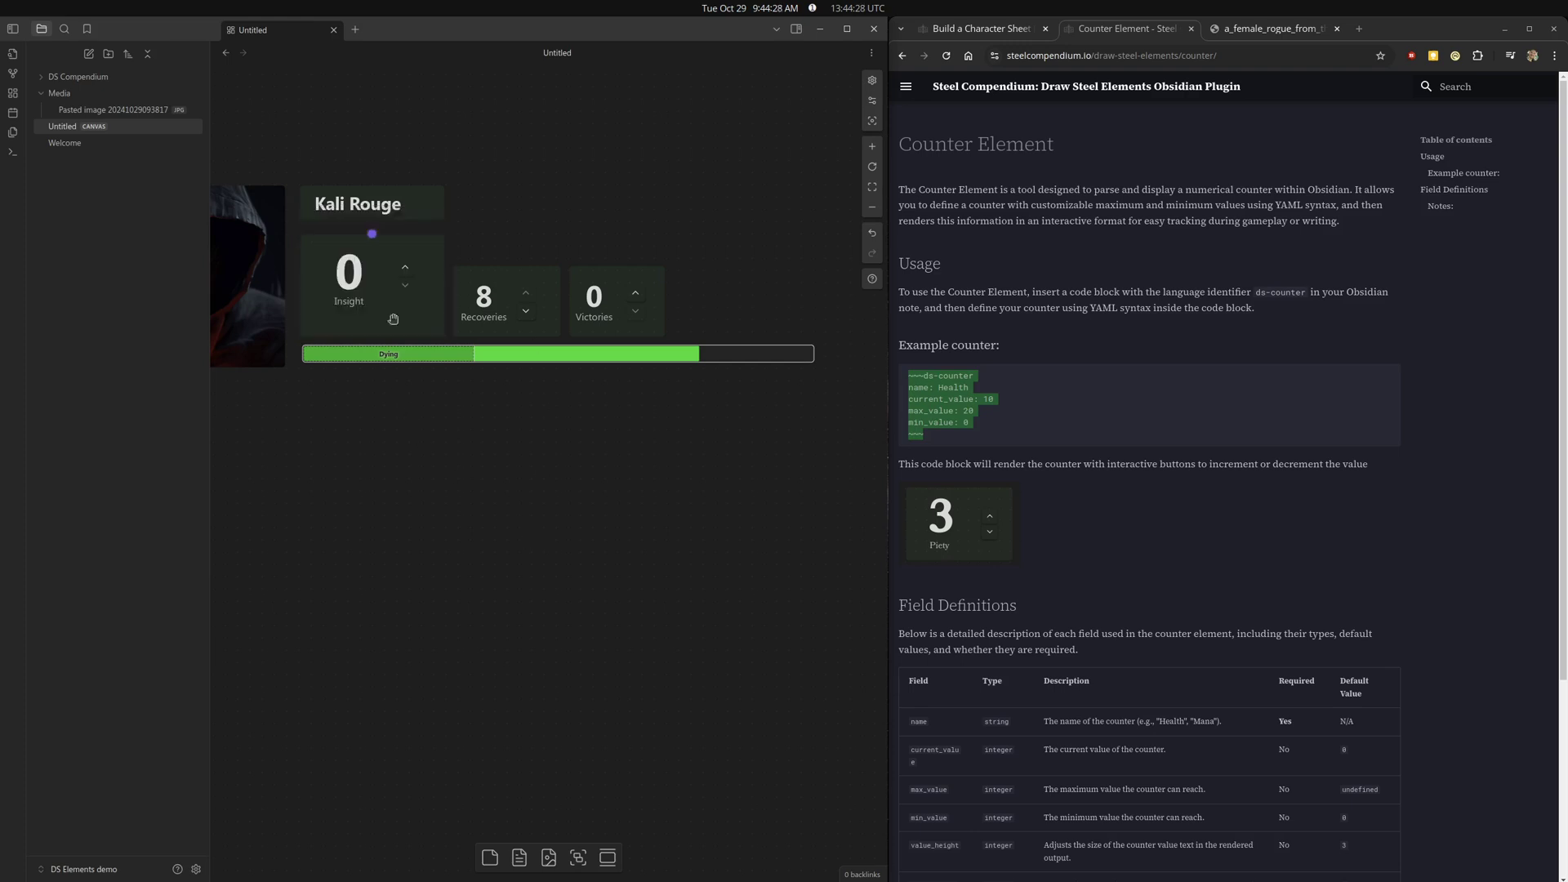
Trim the Insight card around its larger number and lower it to align with the bottoms of the other counters.
left_click_drag(442, 333, 432, 318)
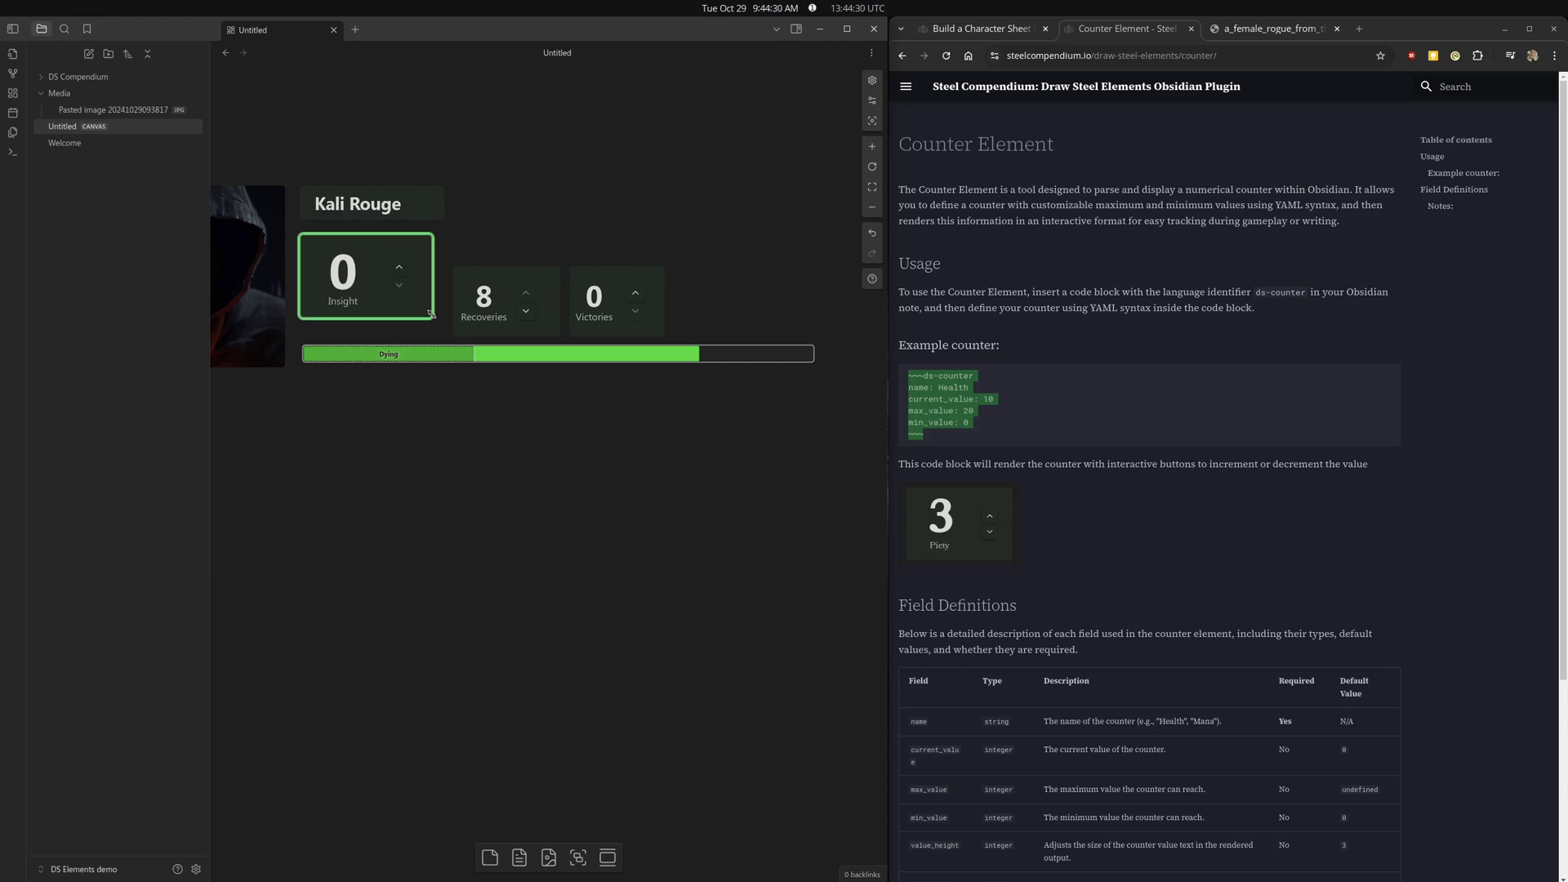
left_click_drag(345, 274, 344, 290)
left_click(561, 202)
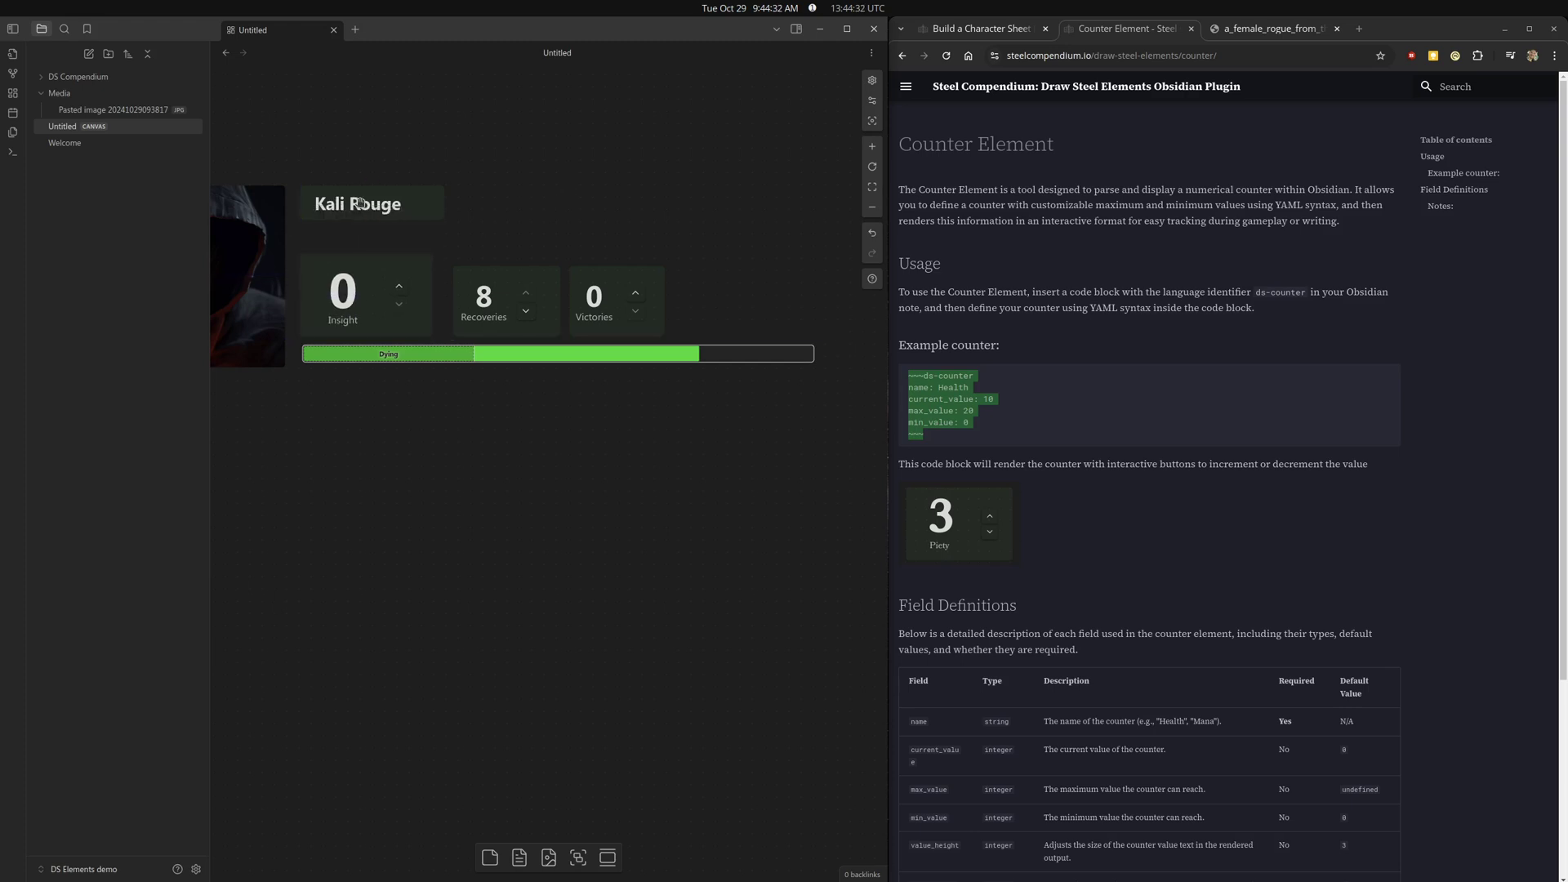
Tighten the counter row by nudging Recoveries closer to Insight and Victories closer to Recoveries, with small even gaps.
left_click(498, 312)
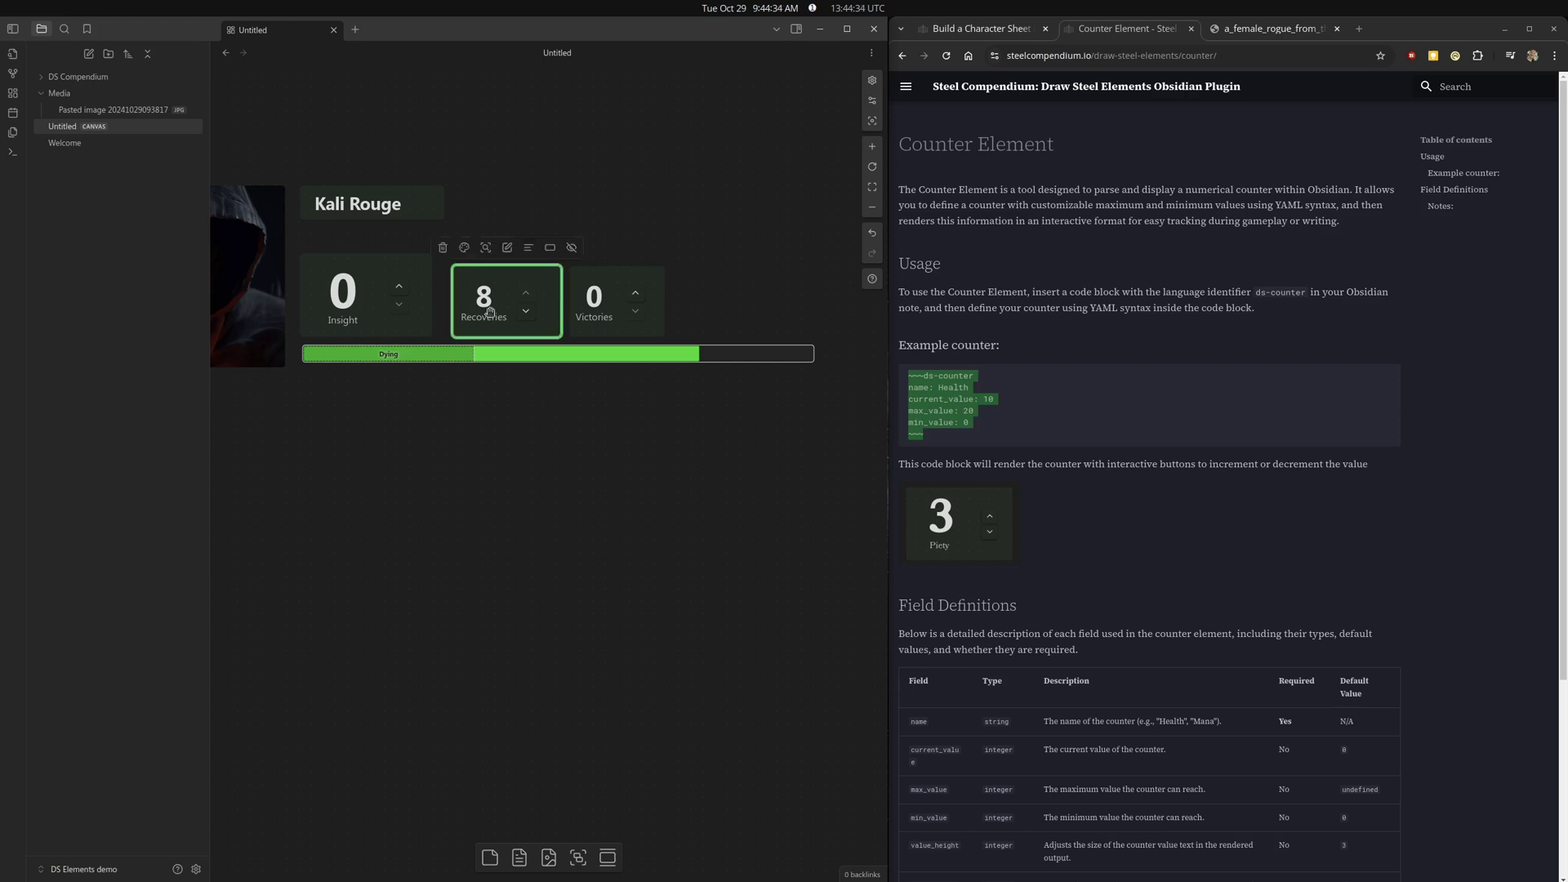
left_click_drag(498, 313, 478, 313)
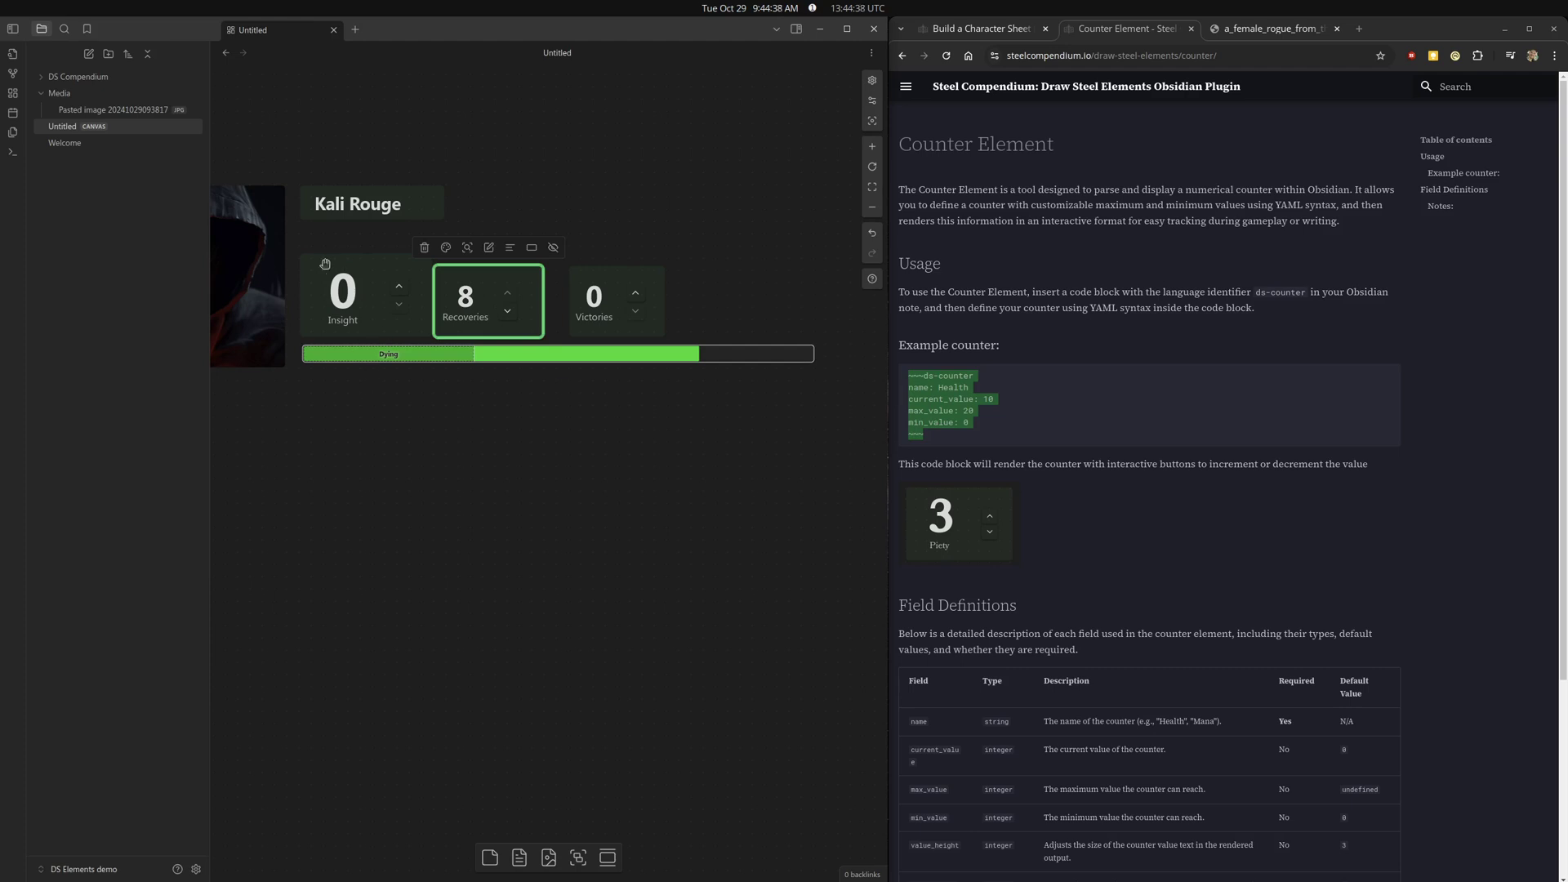
left_click_drag(362, 282, 360, 282)
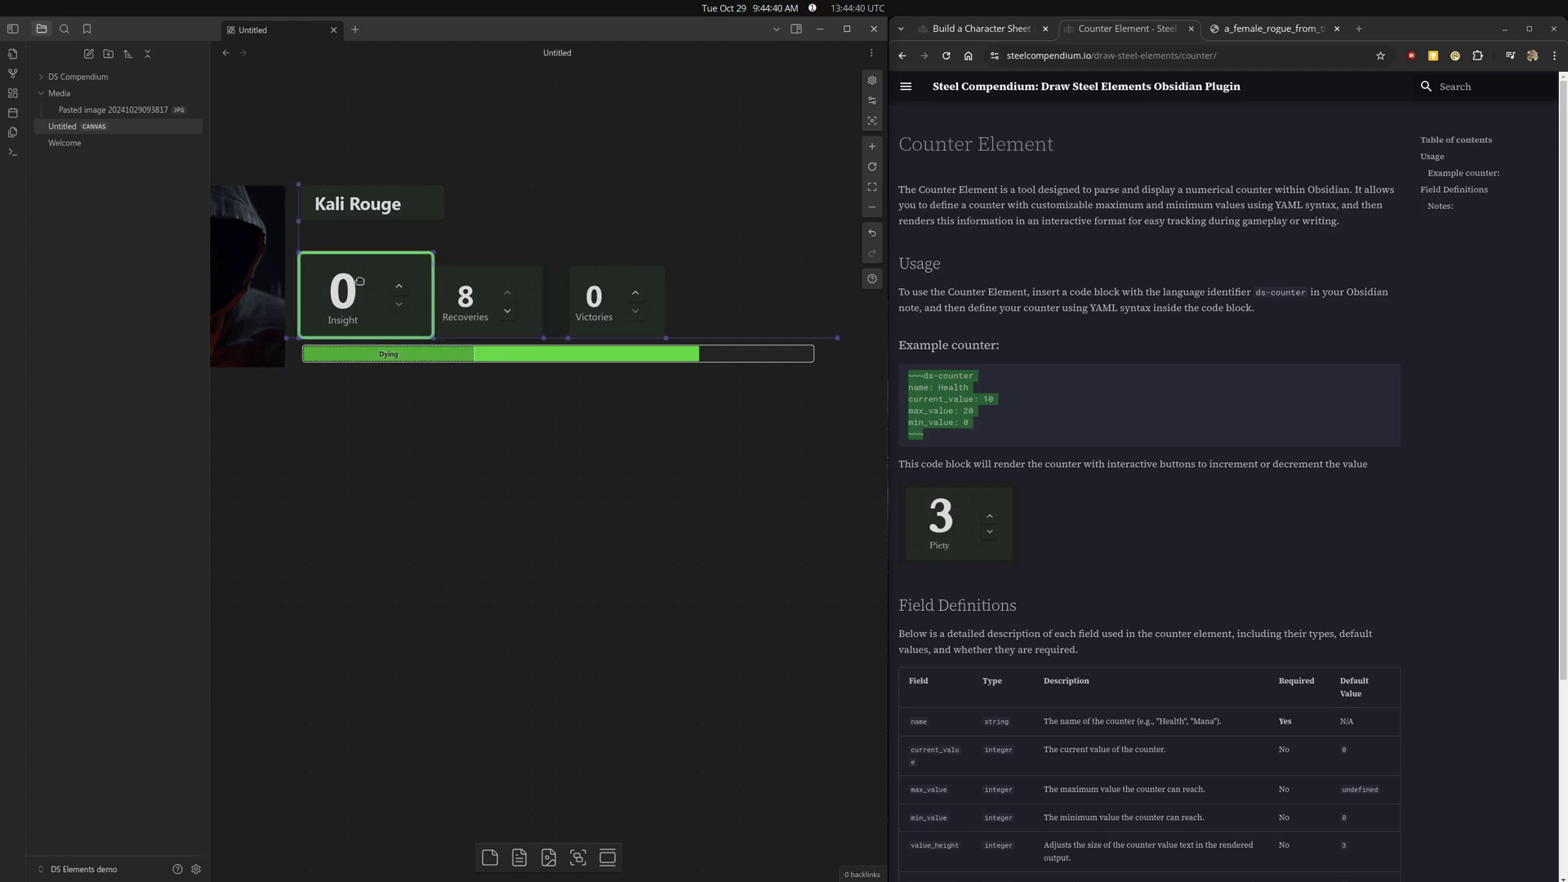
left_click_drag(475, 300, 493, 301)
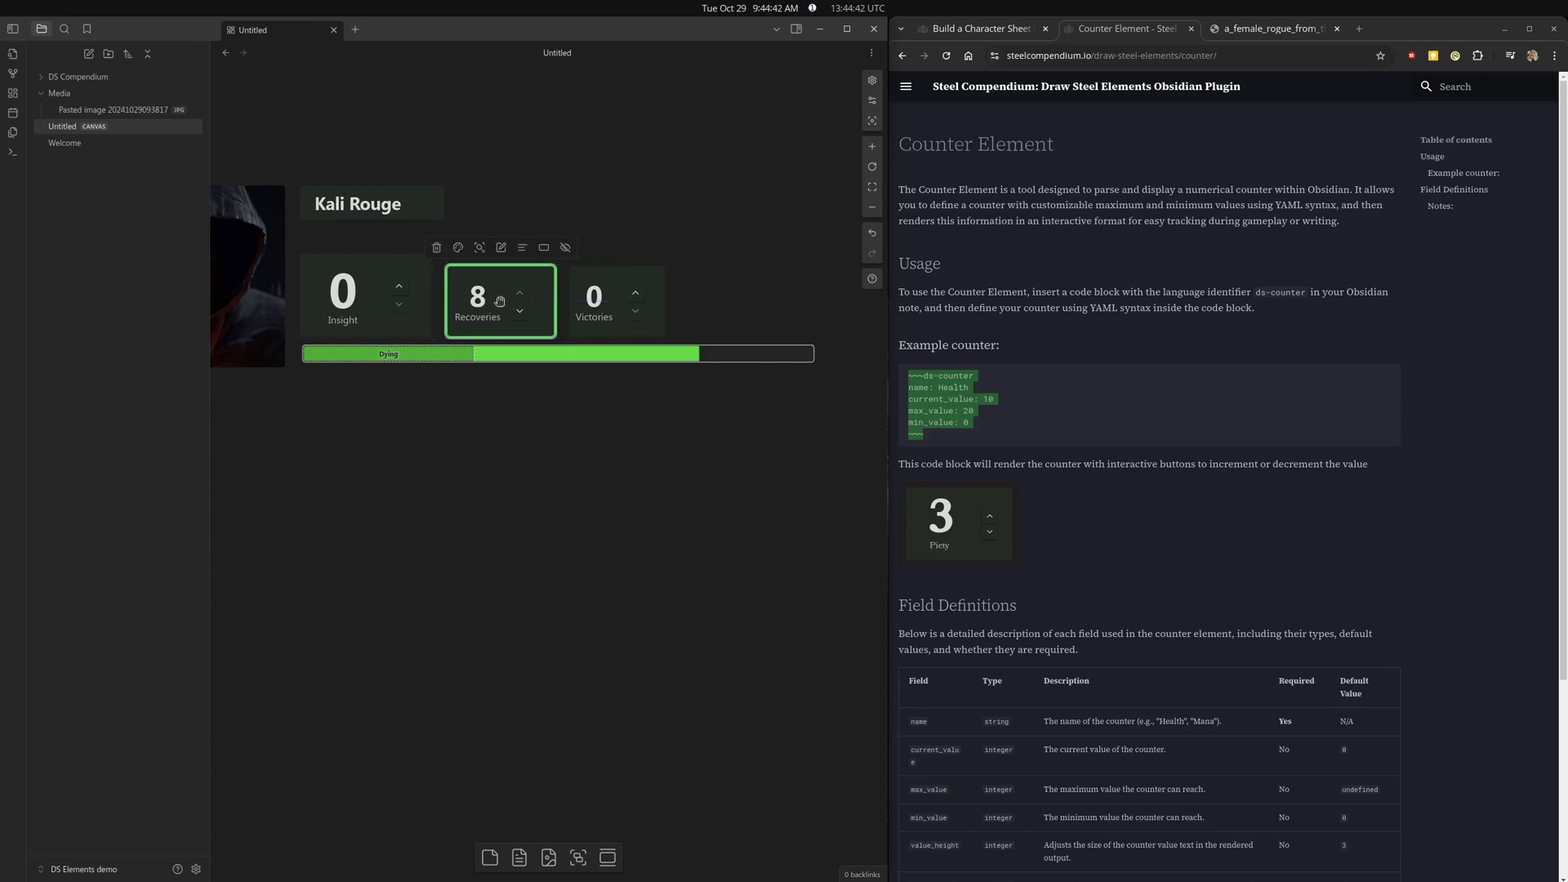
left_click_drag(600, 296, 600, 297)
left_click(726, 642)
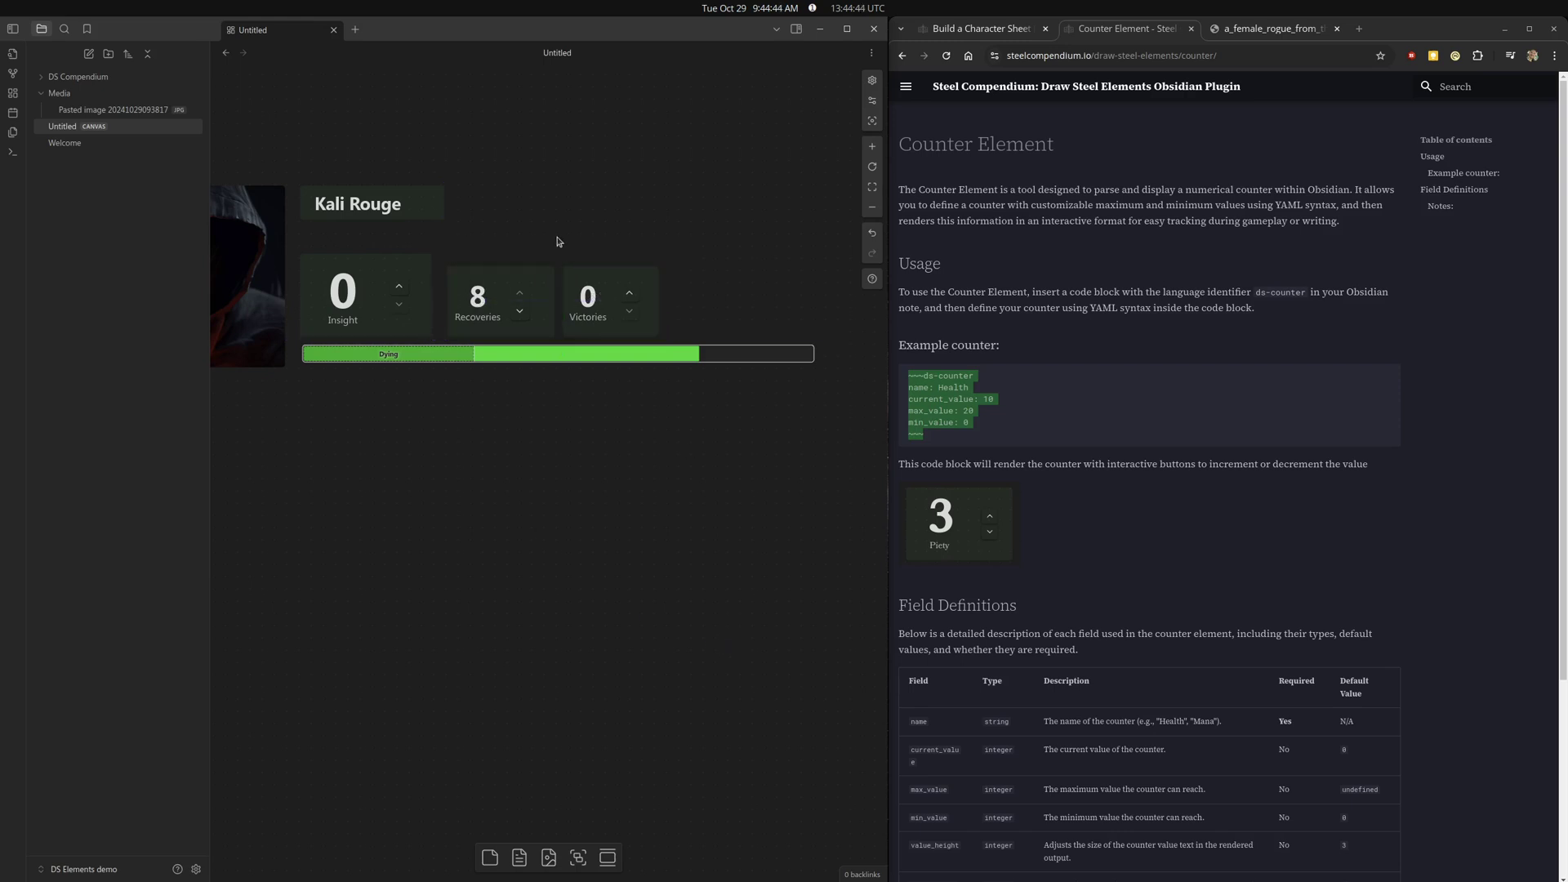
Open the Characteristics Element documentation page in the browser and copy its ds-characteristics example code.
left_click(1178, 522)
left_click(905, 85)
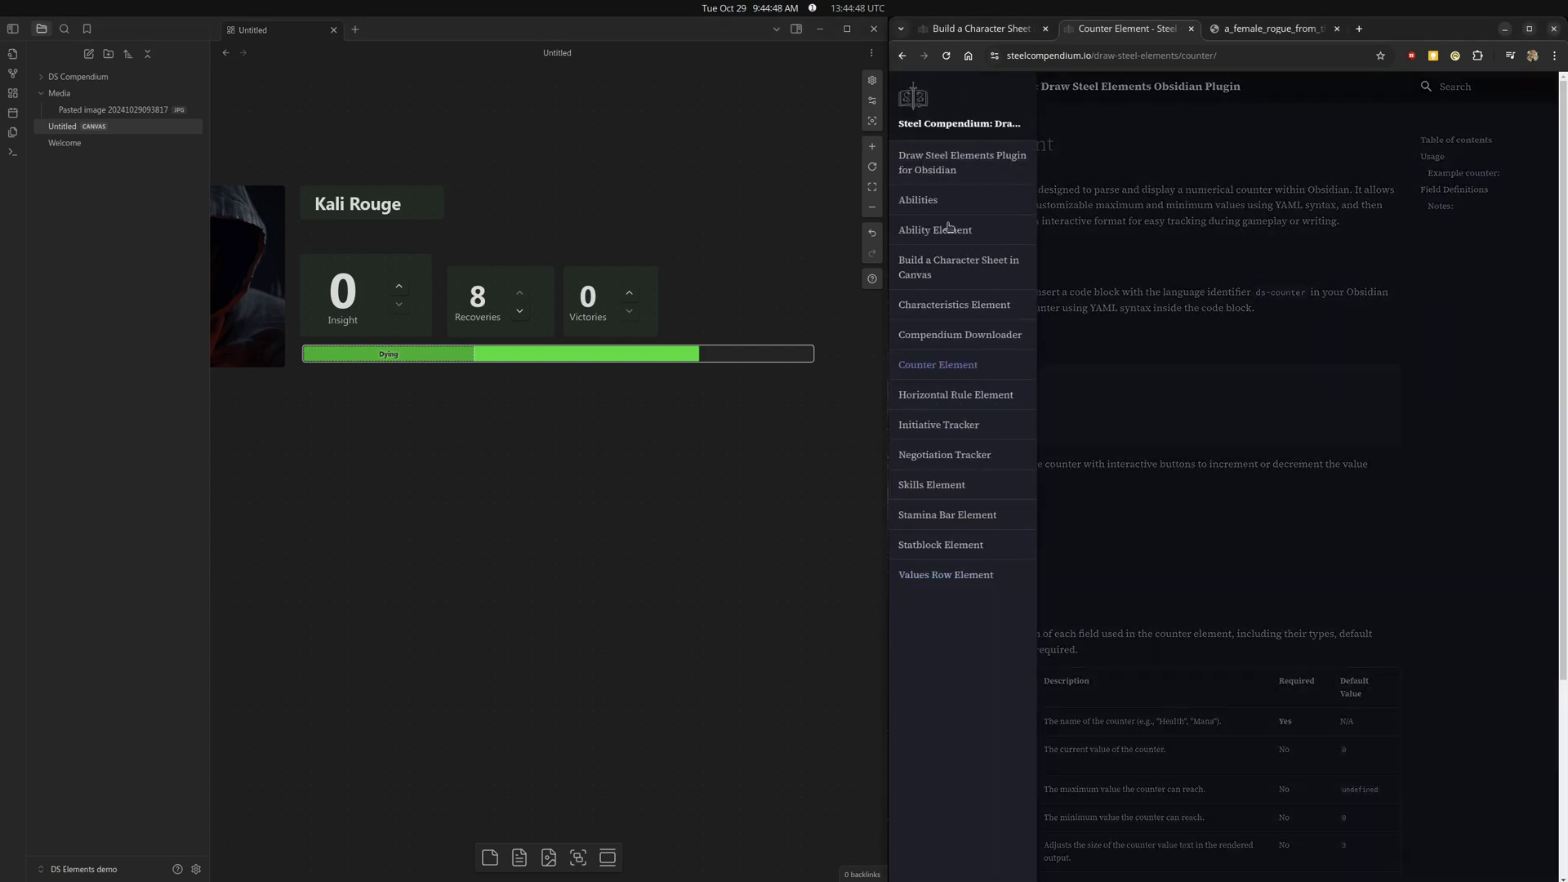
left_click(939, 305)
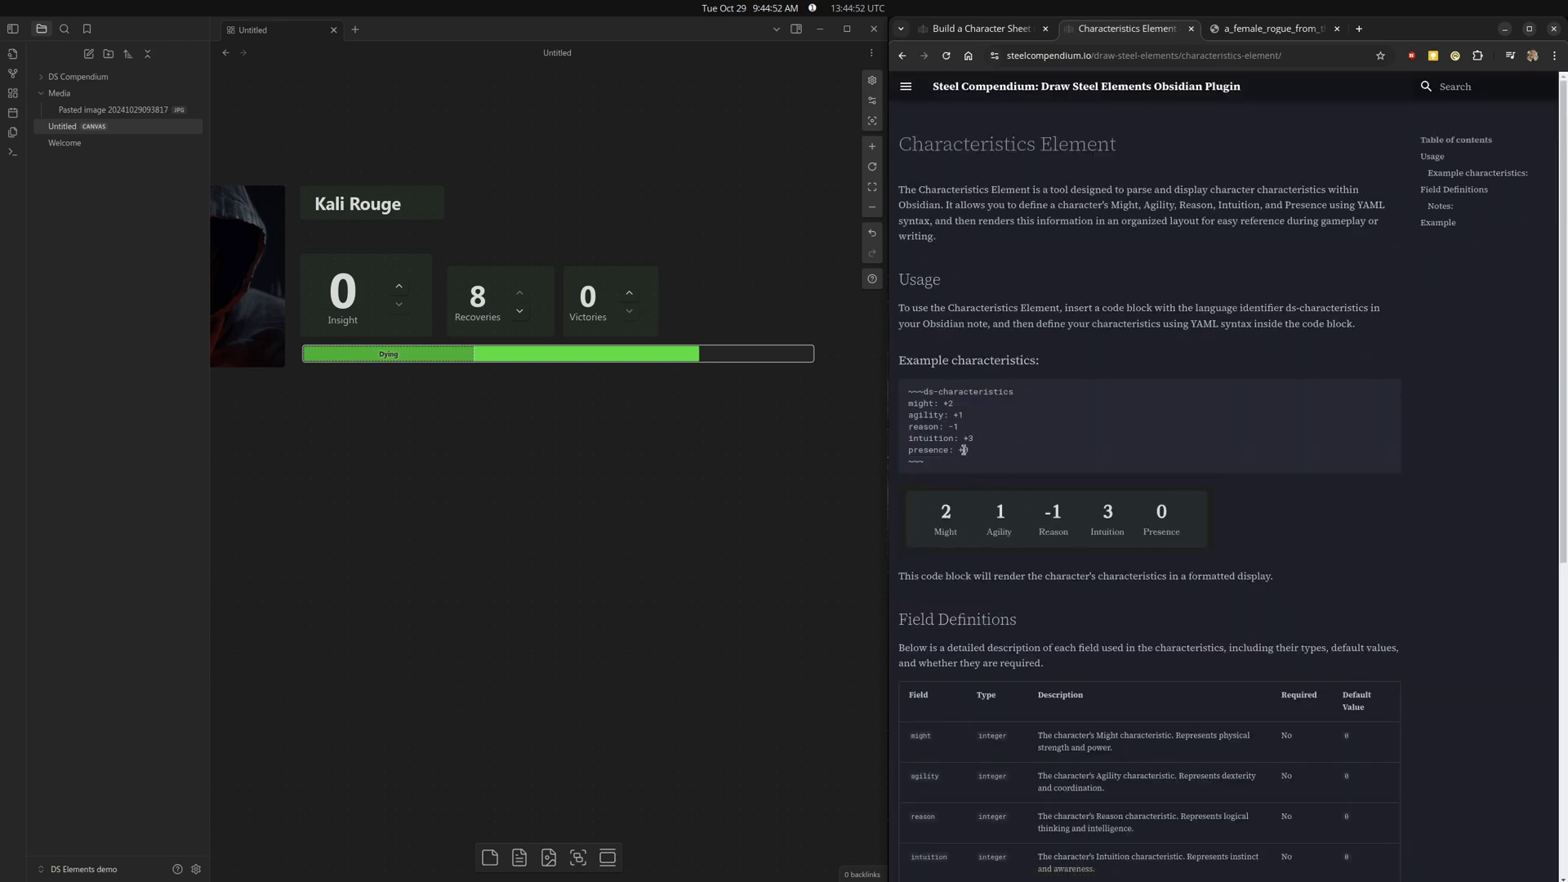
left_click_drag(963, 450, 853, 521)
key("ctrl+c")
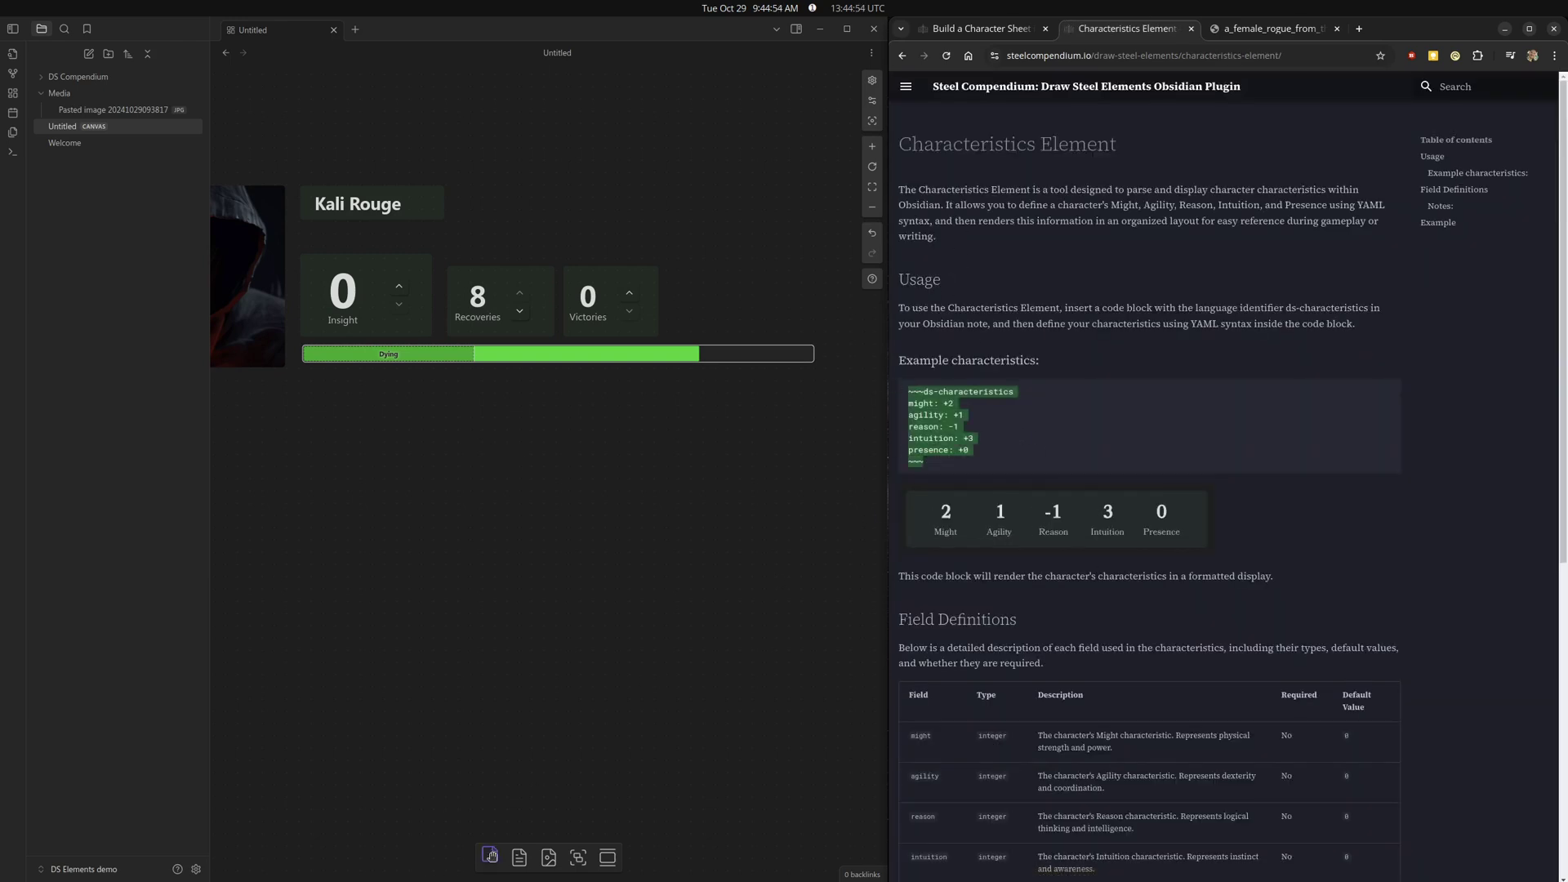
Add a new blank card to the Obsidian canvas, place it below the stamina bar and enlarge it.
left_click_drag(490, 858, 459, 692)
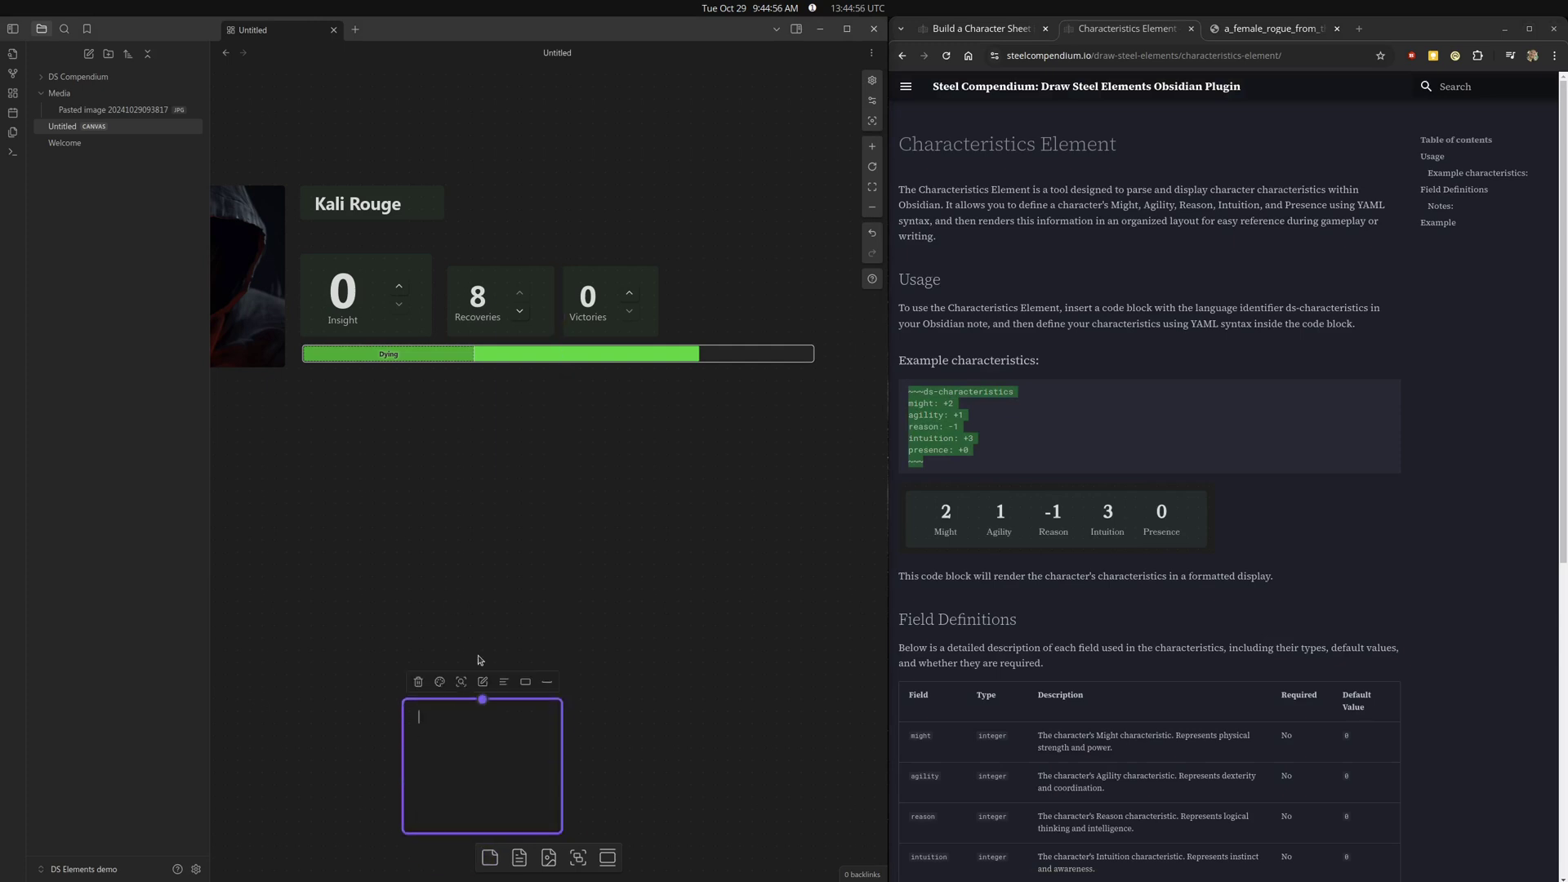
left_click_drag(512, 745, 394, 419)
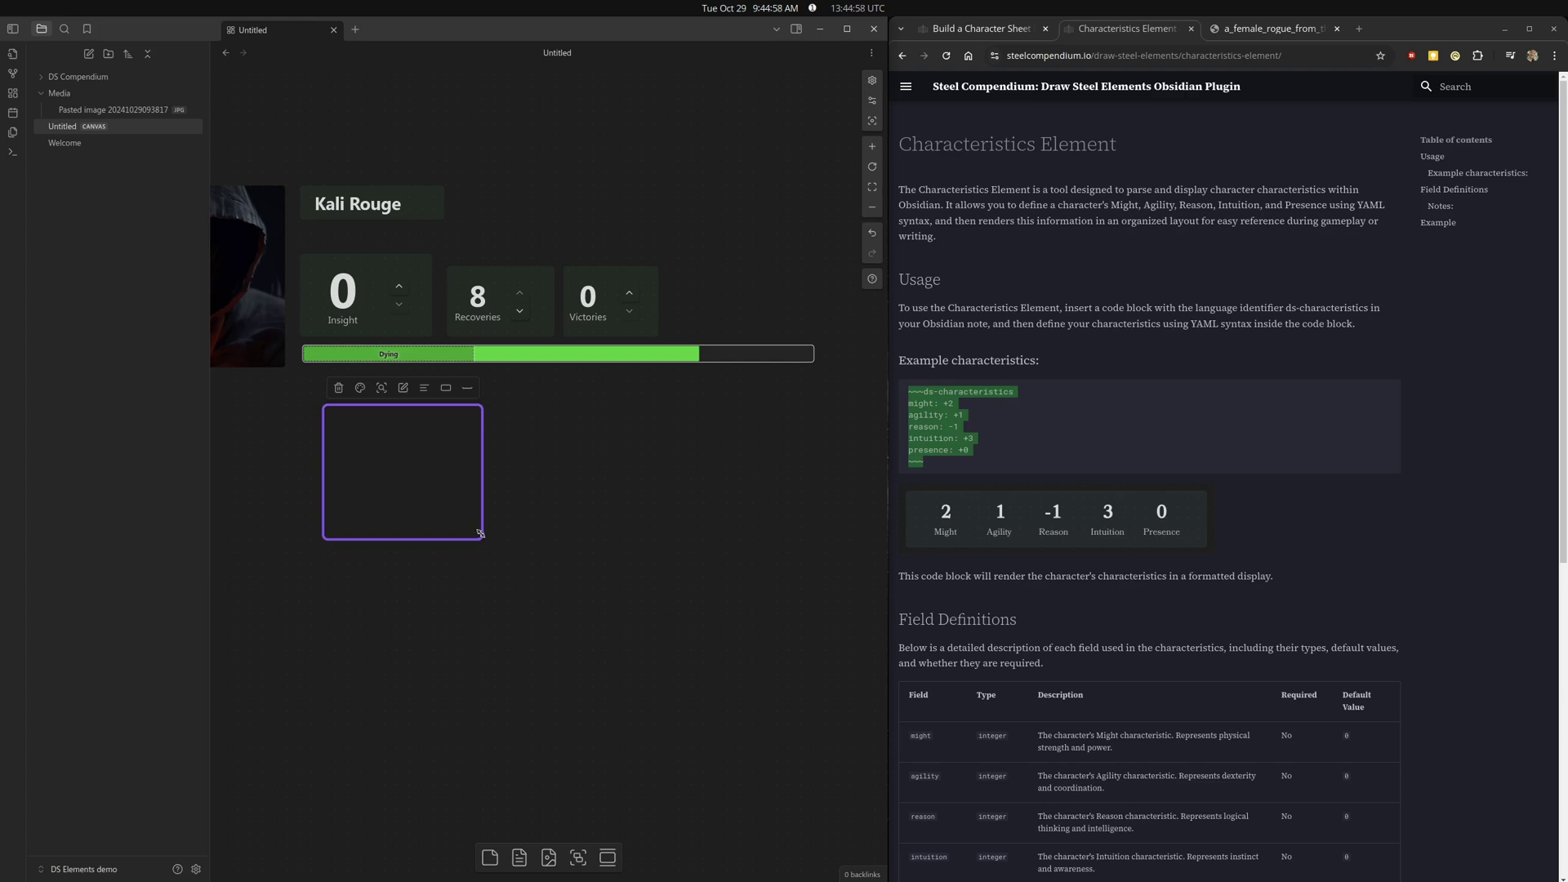
left_click_drag(480, 533, 641, 637)
Paste the characteristics code as plain text and set might 0, agility 2, reason -1, intuition 1 and presence 2.
key("ctrl+v")
key("ctrl+z")
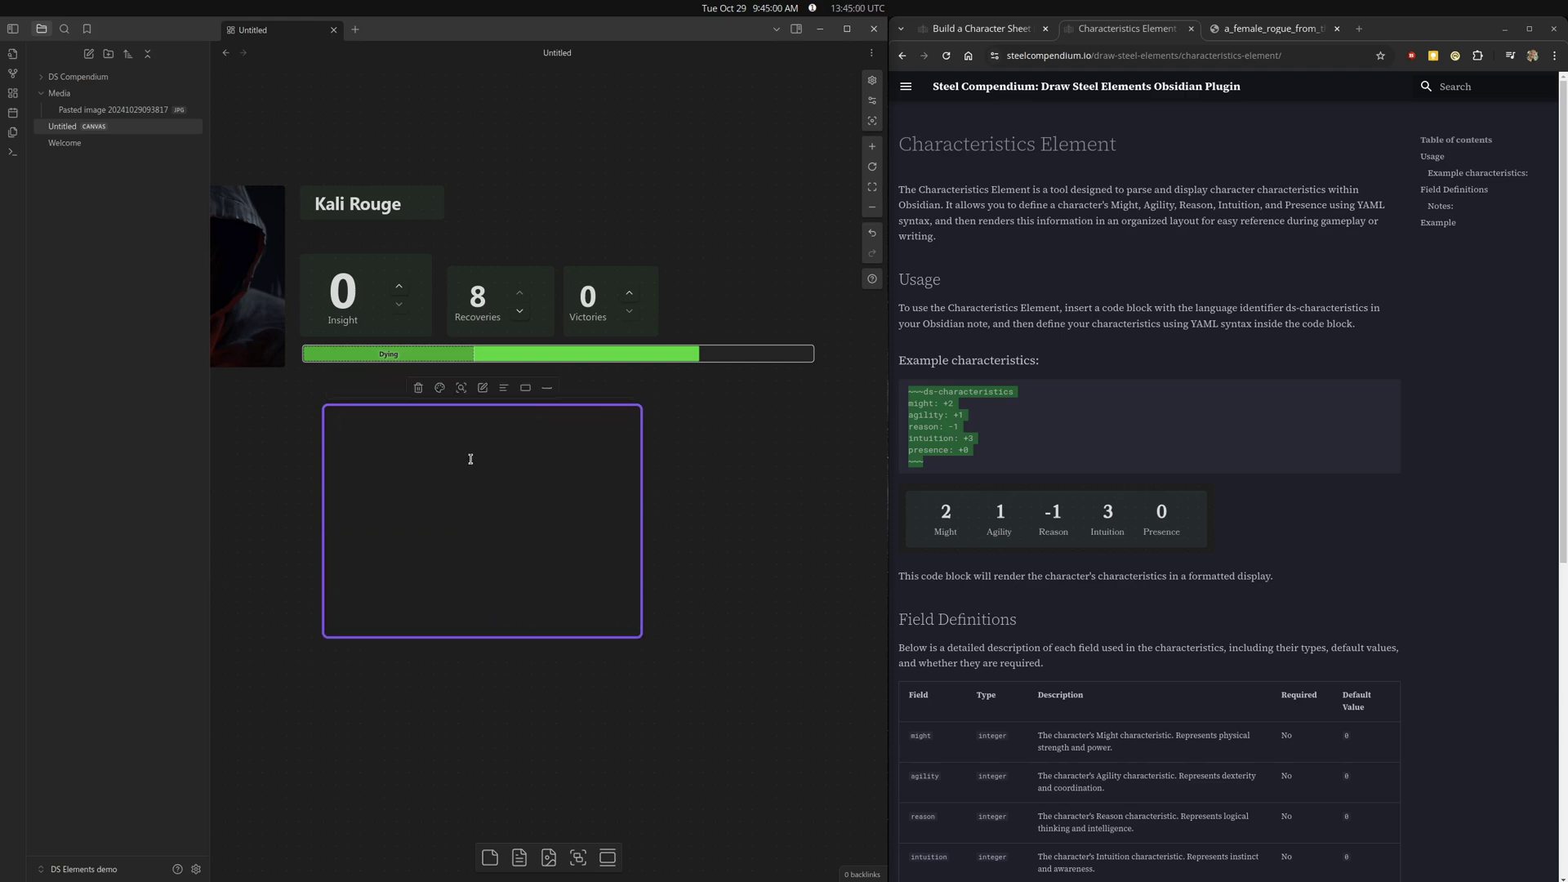
key("ctrl+shift+v")
left_click(448, 447)
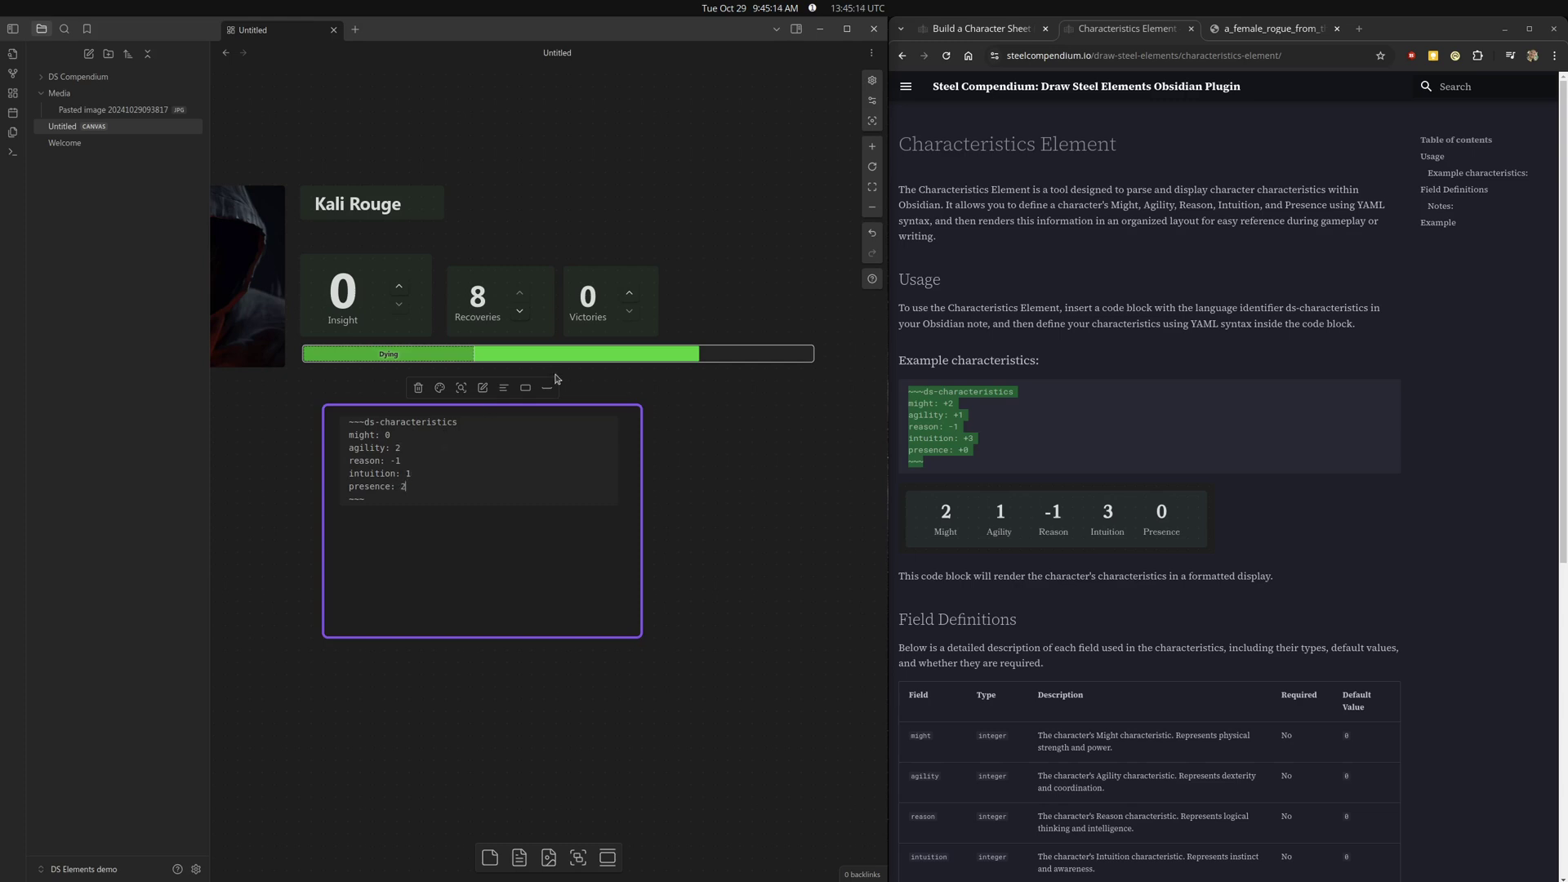
left_click(762, 551)
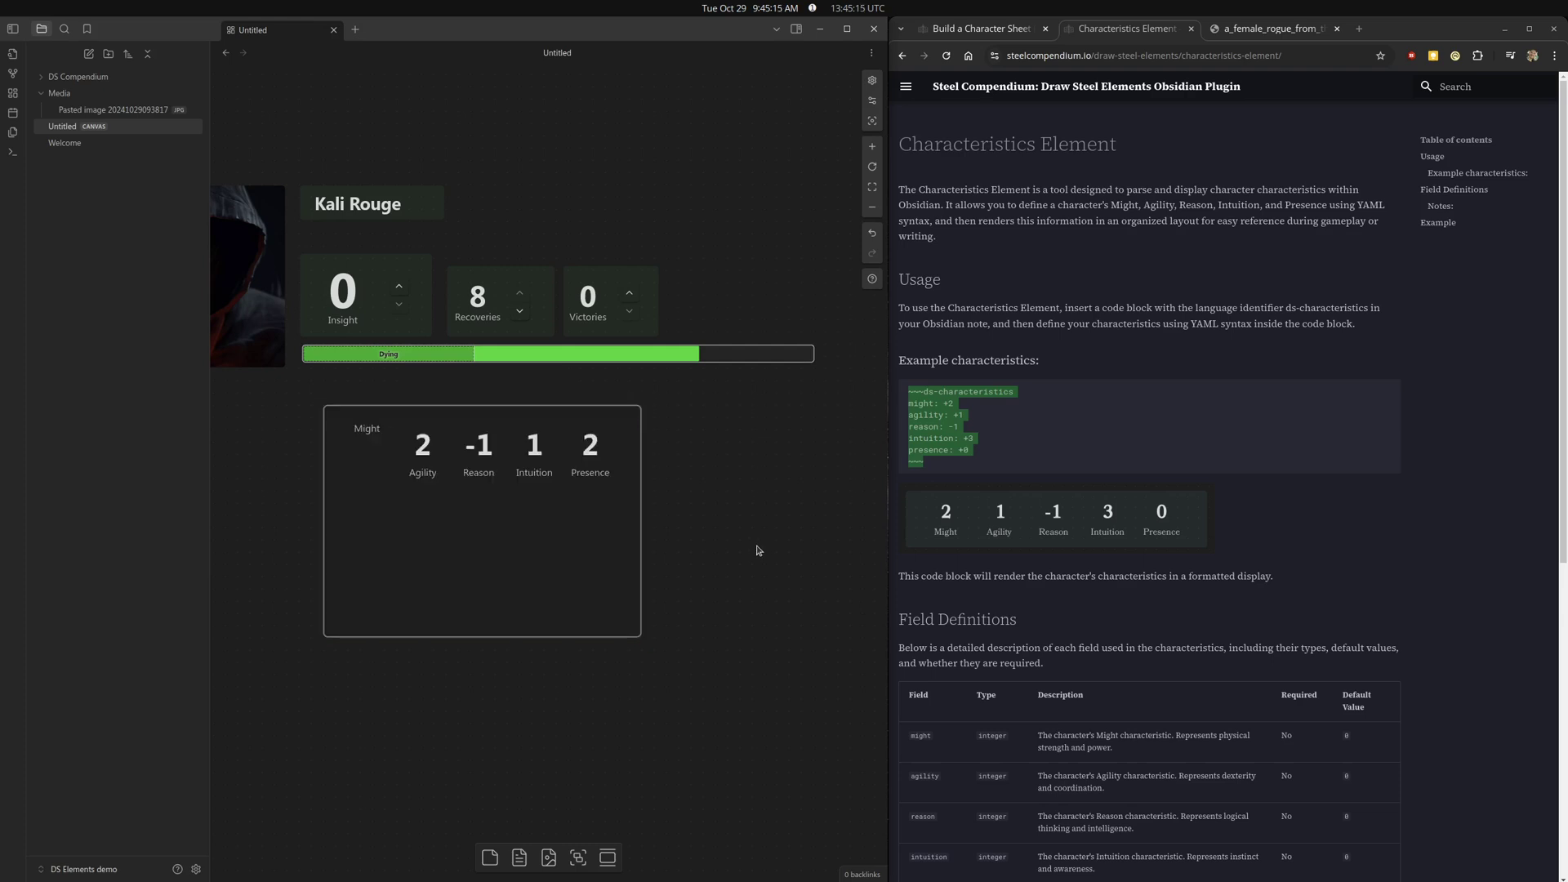
Edit the characteristics code so might is the quoted value "0".
left_click(535, 455)
double_click(421, 455)
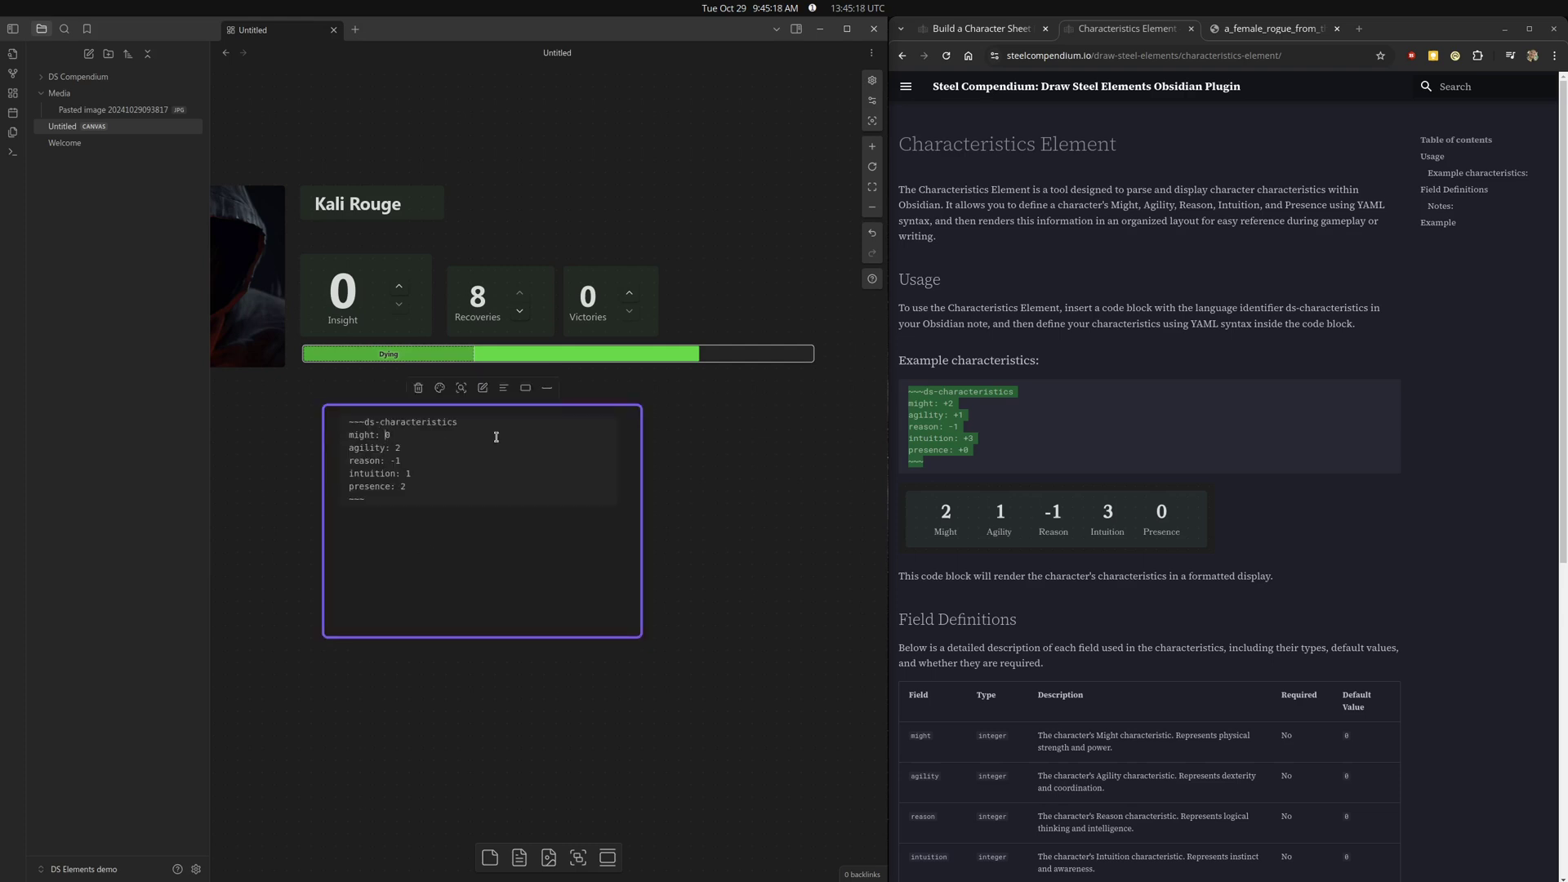
left_click(697, 489)
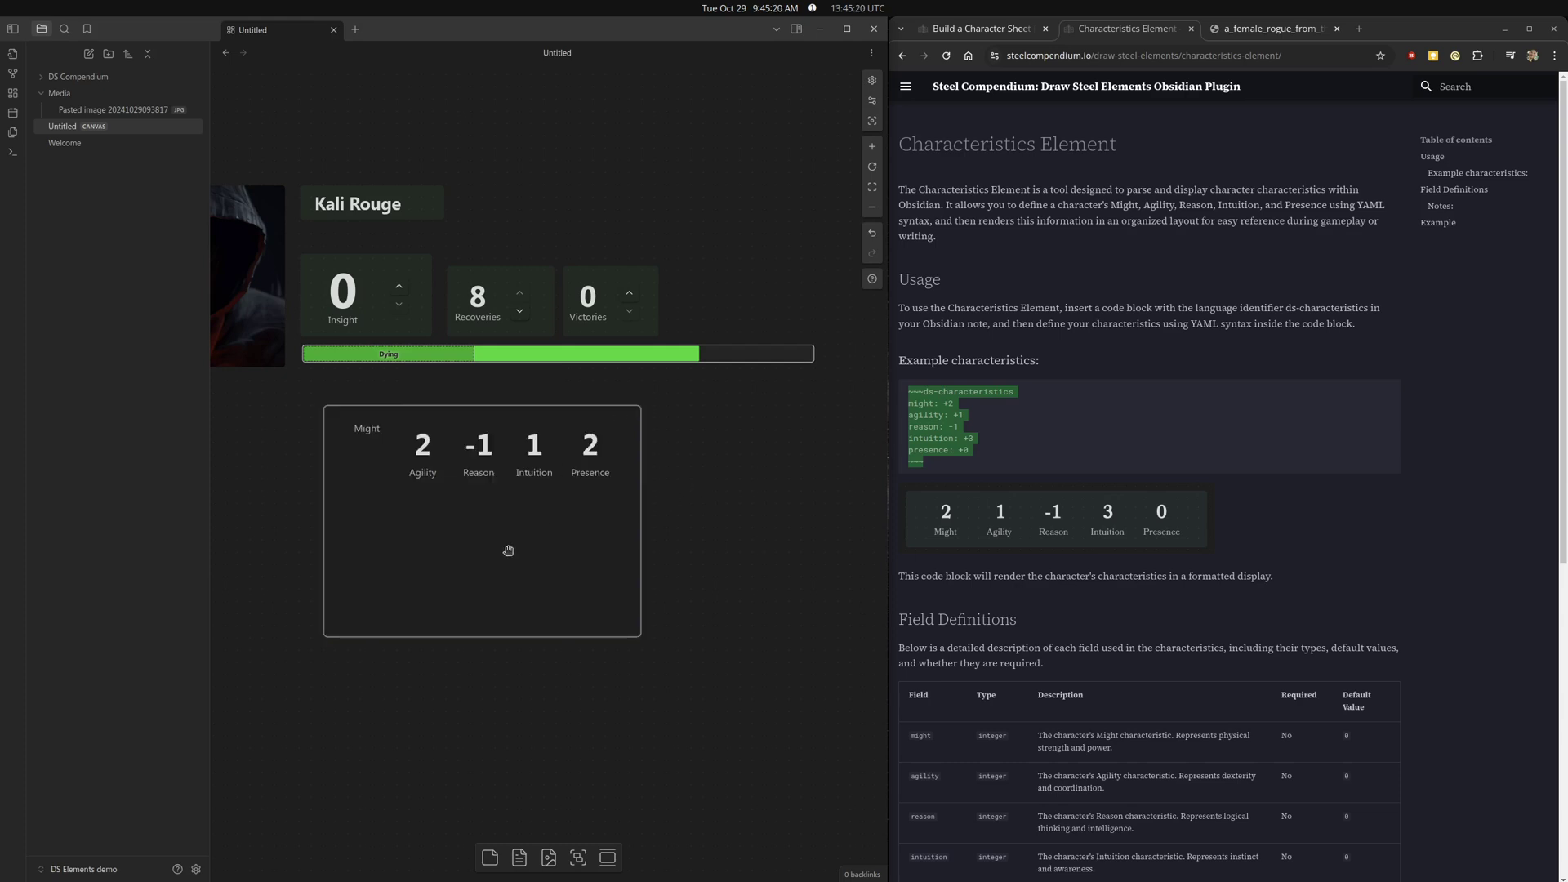
double_click(508, 550)
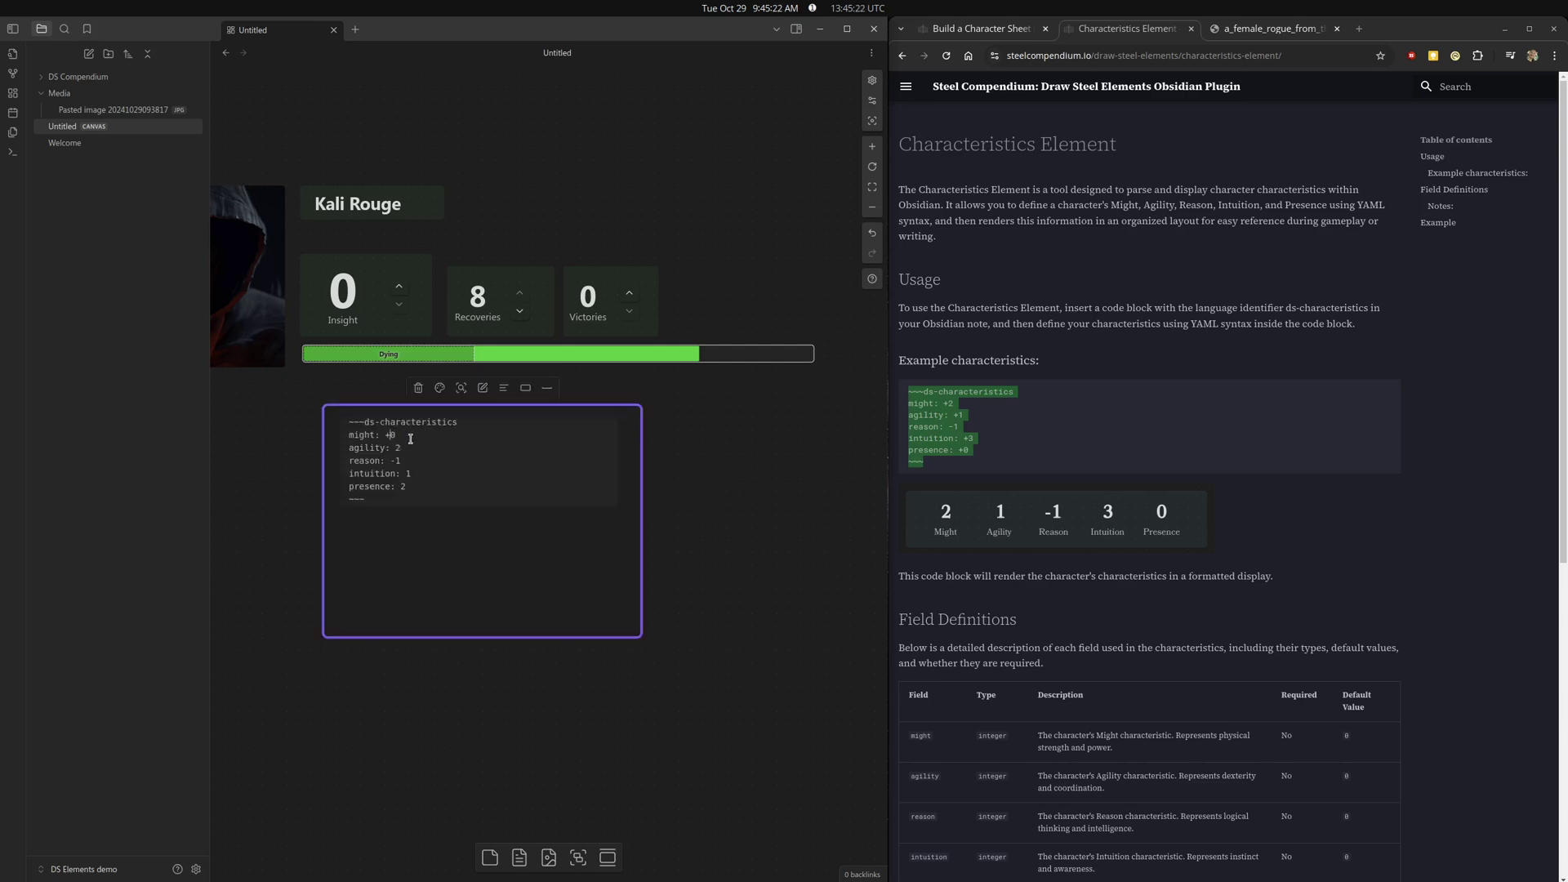
left_click(676, 545)
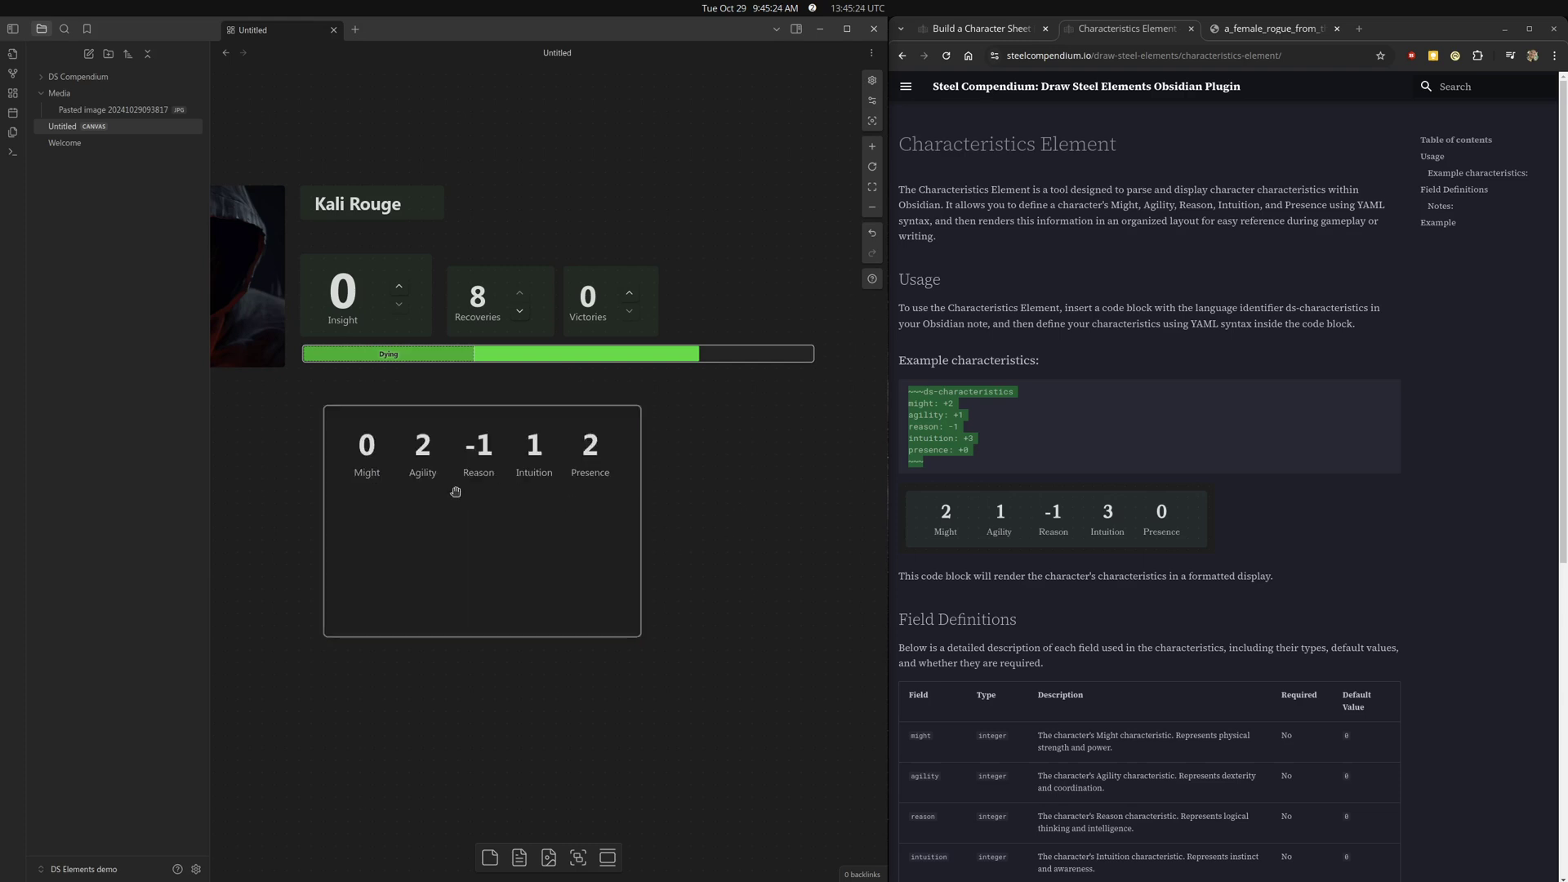
Make the characteristics card shorter and slightly wider, with its upper edge raised to just beneath the stamina bar.
left_click(487, 512)
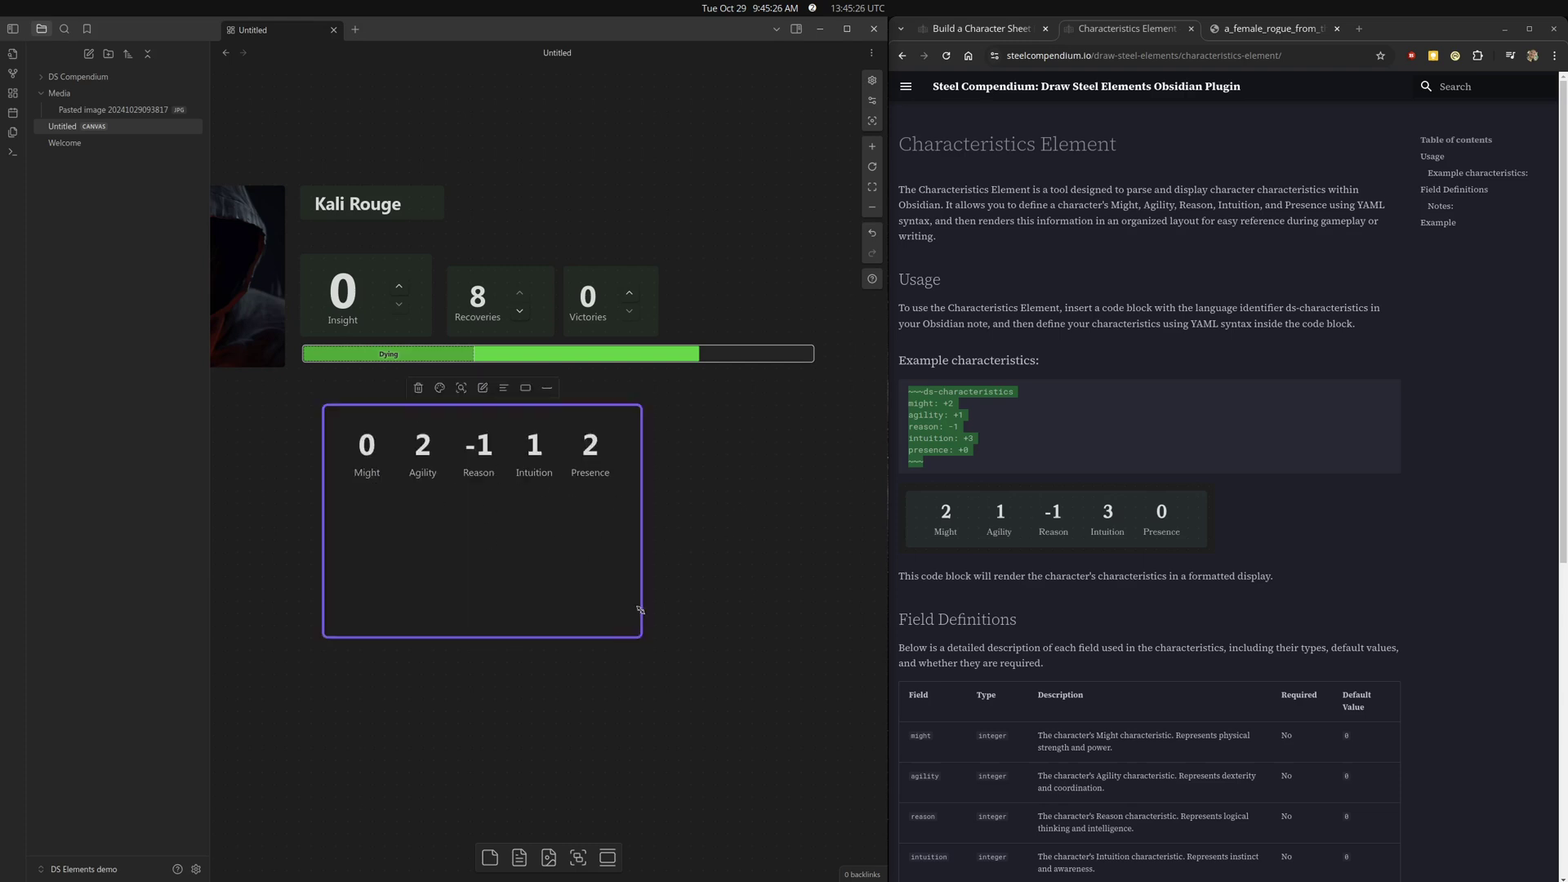
left_click_drag(641, 635, 658, 492)
mouse_move(526, 404)
left_mouse_down()
mouse_move(528, 354)
mouse_move(540, 379)
left_mouse_up()
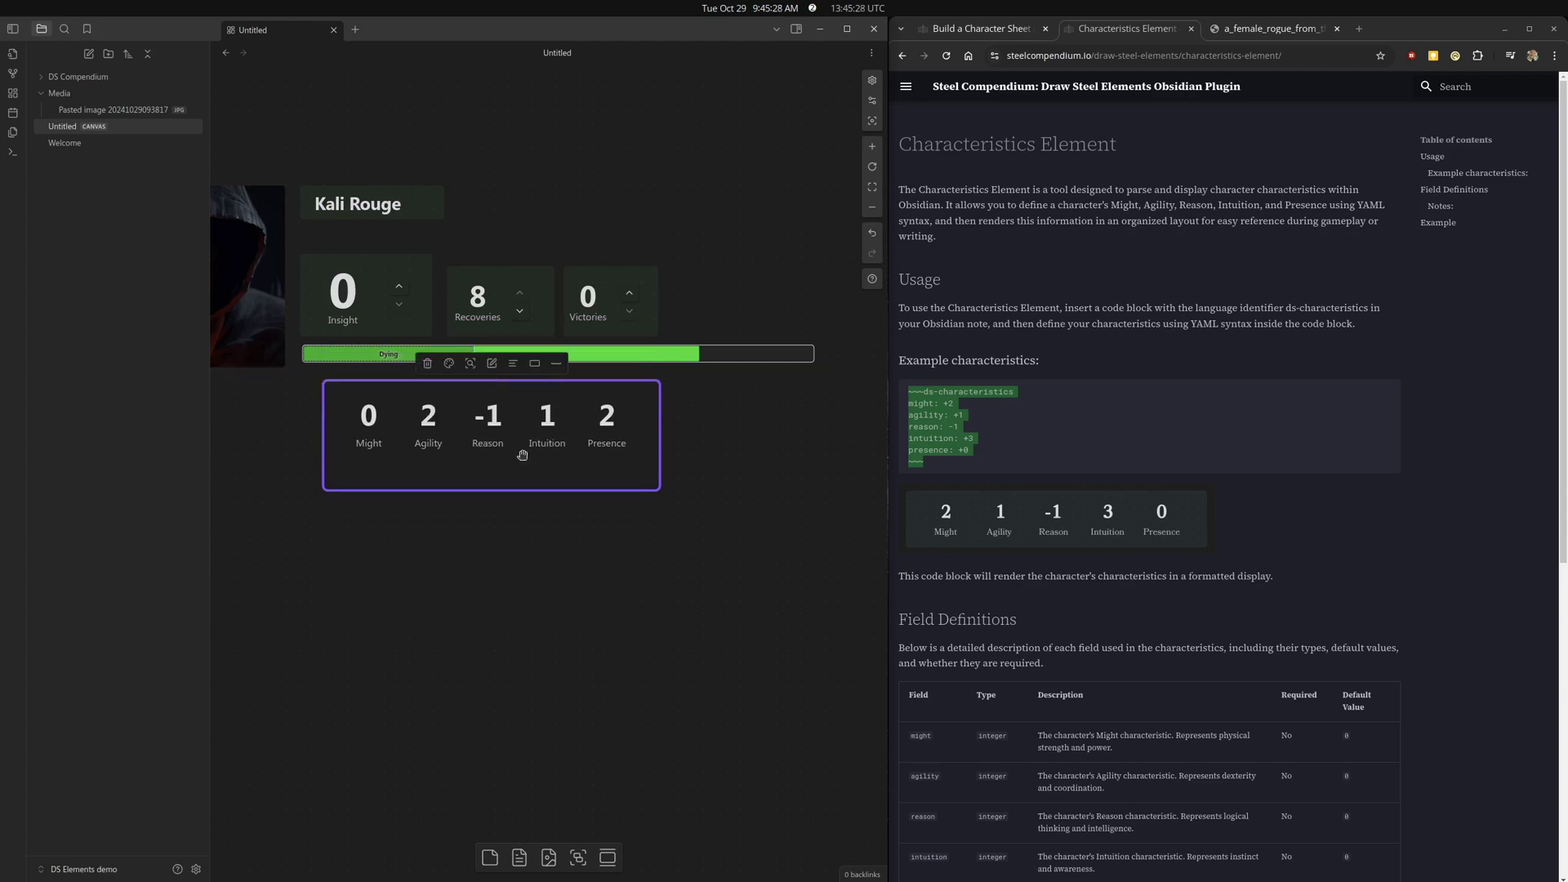
Add value_height: 2 and name_height: .75 at the end of the characteristics code.
double_click(478, 469)
key("Return")
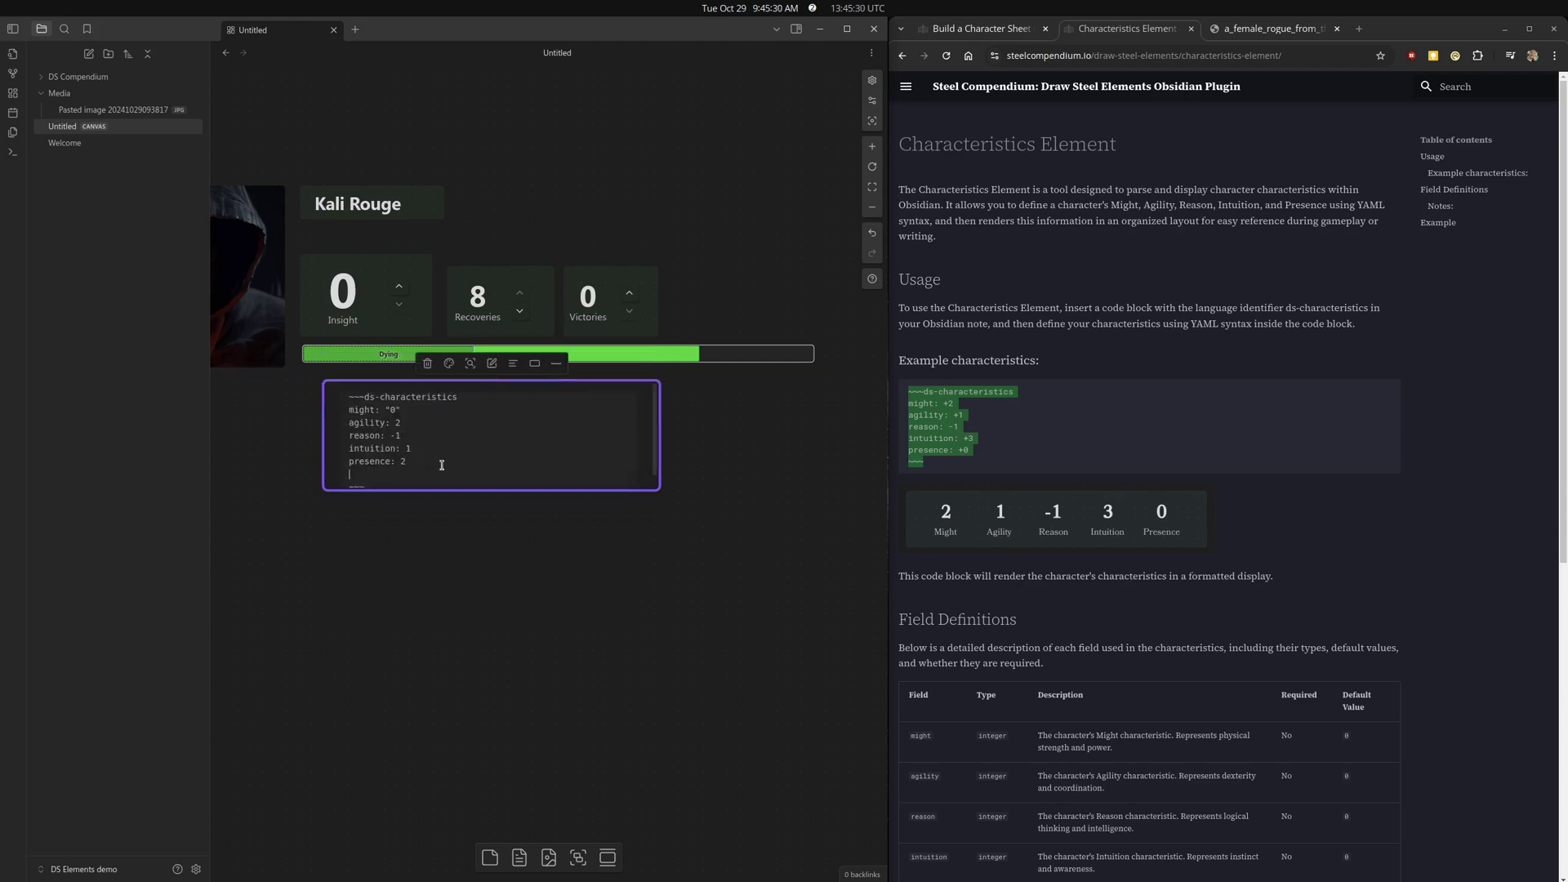
type("value_")
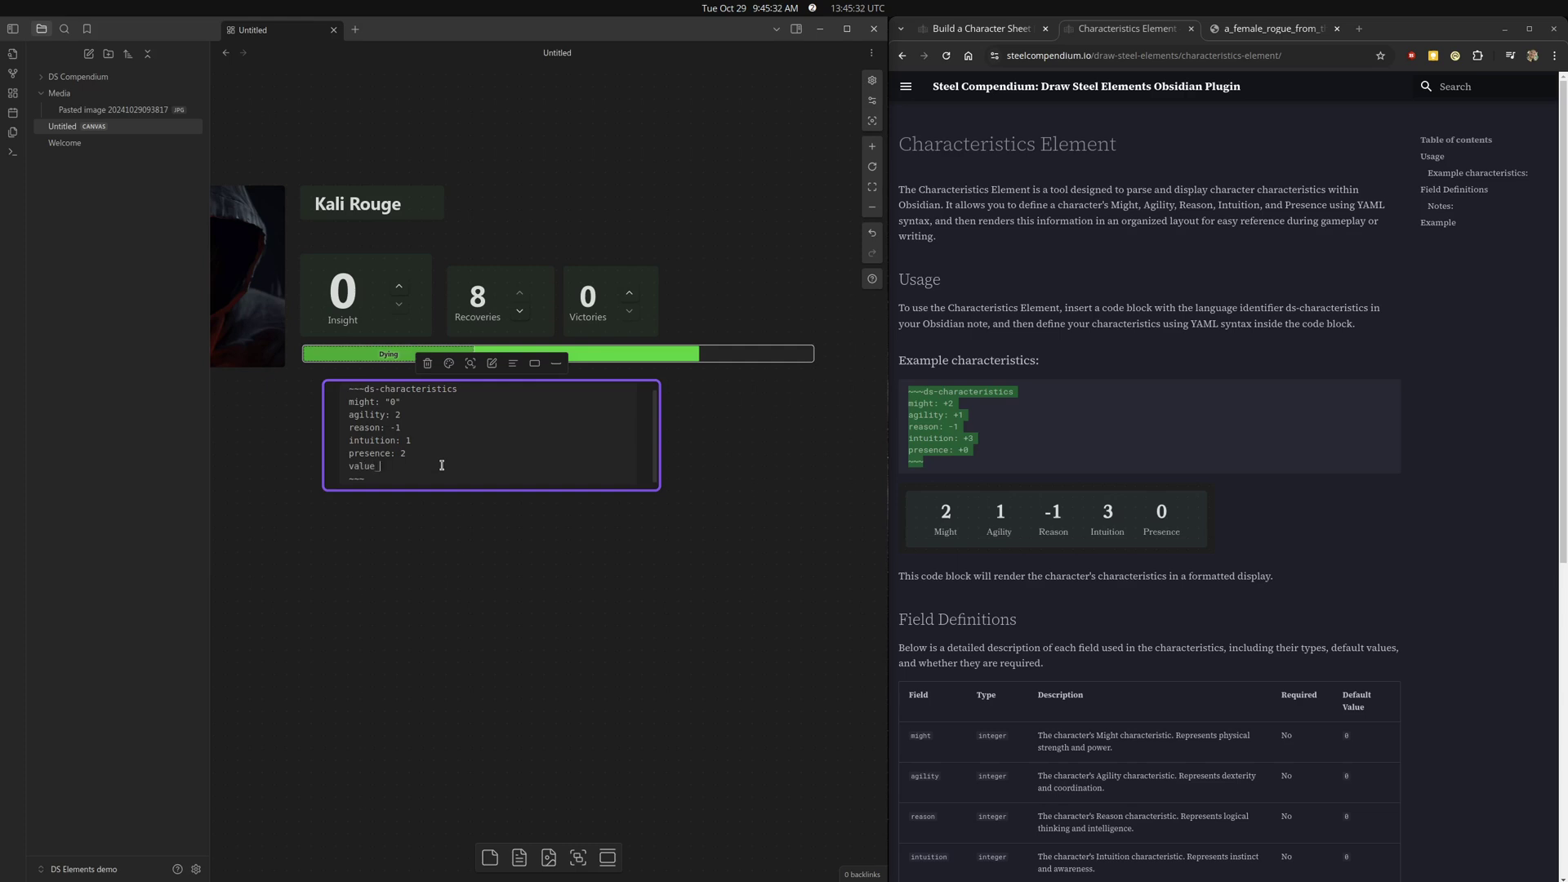
type("heioght: 2")
left_click(604, 508)
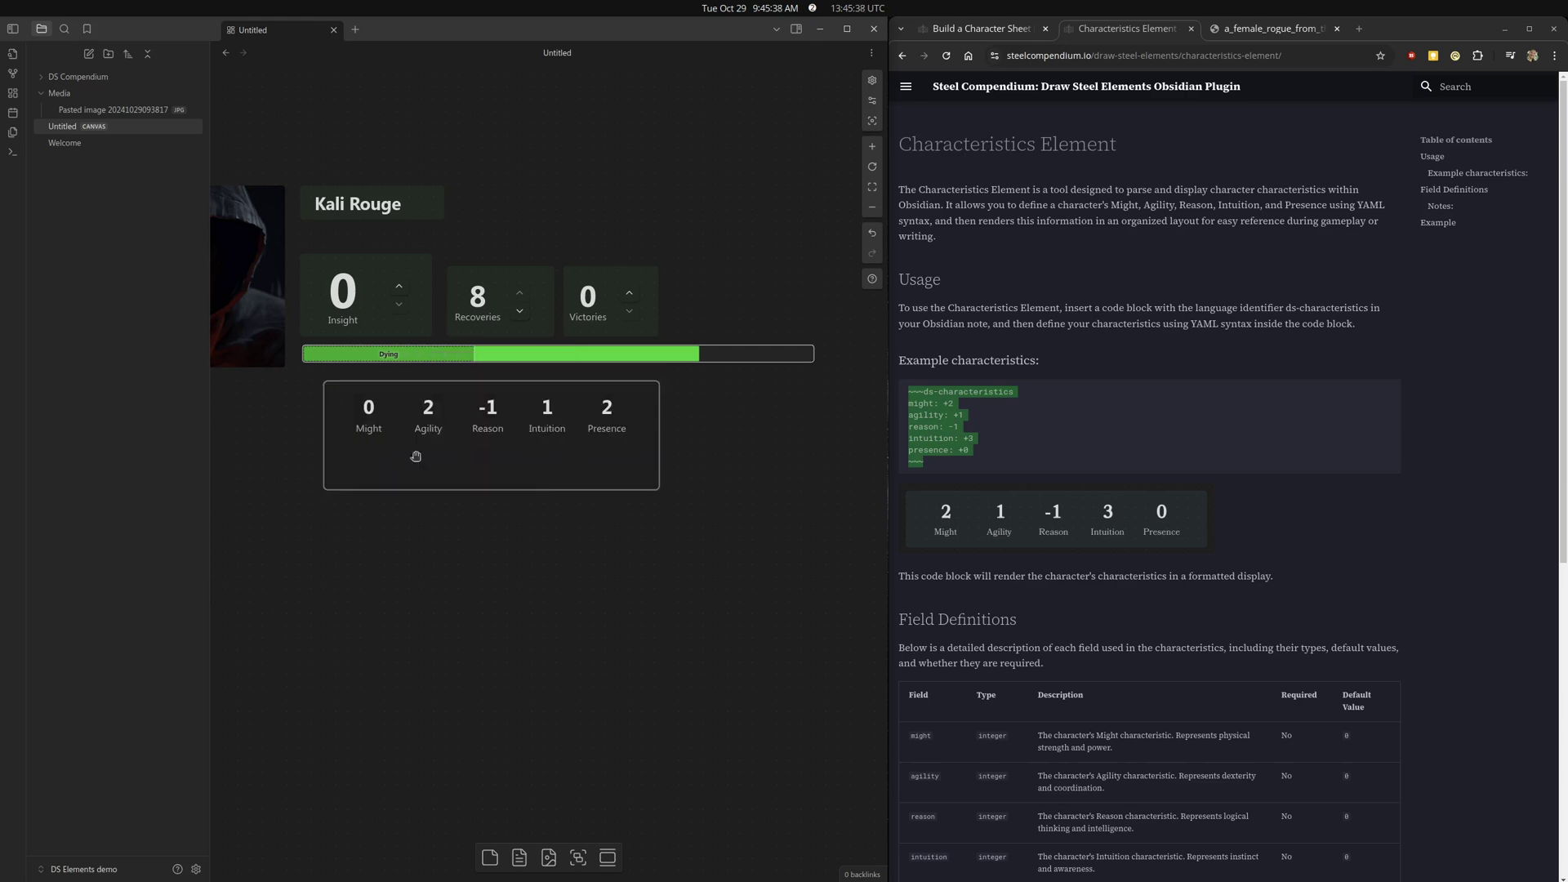
double_click(567, 451)
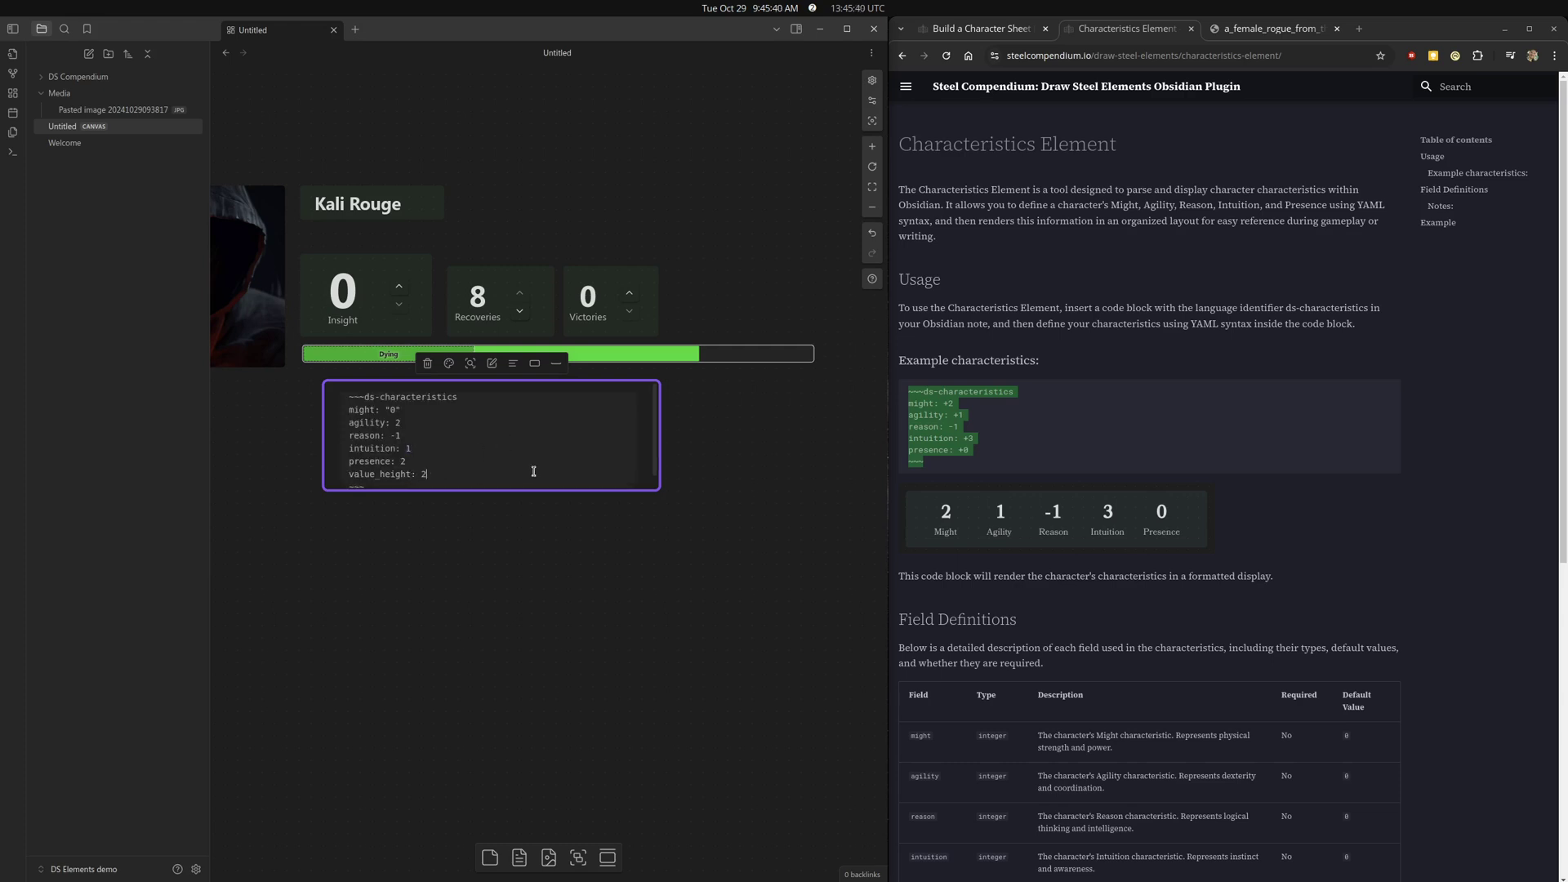
key("Return")
type("name_height: .75")
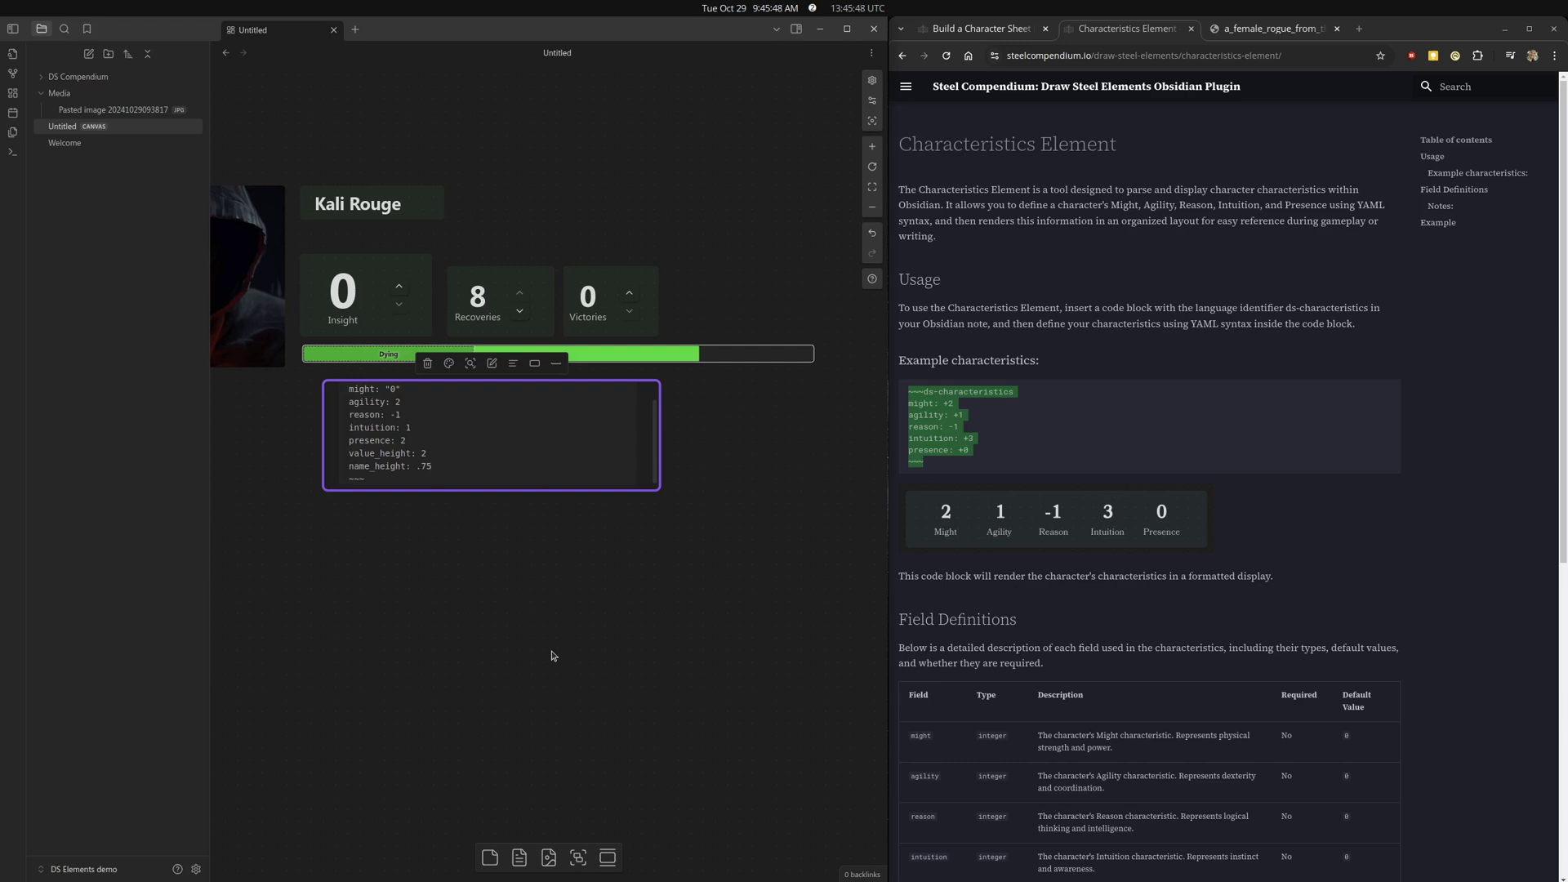
left_click(527, 558)
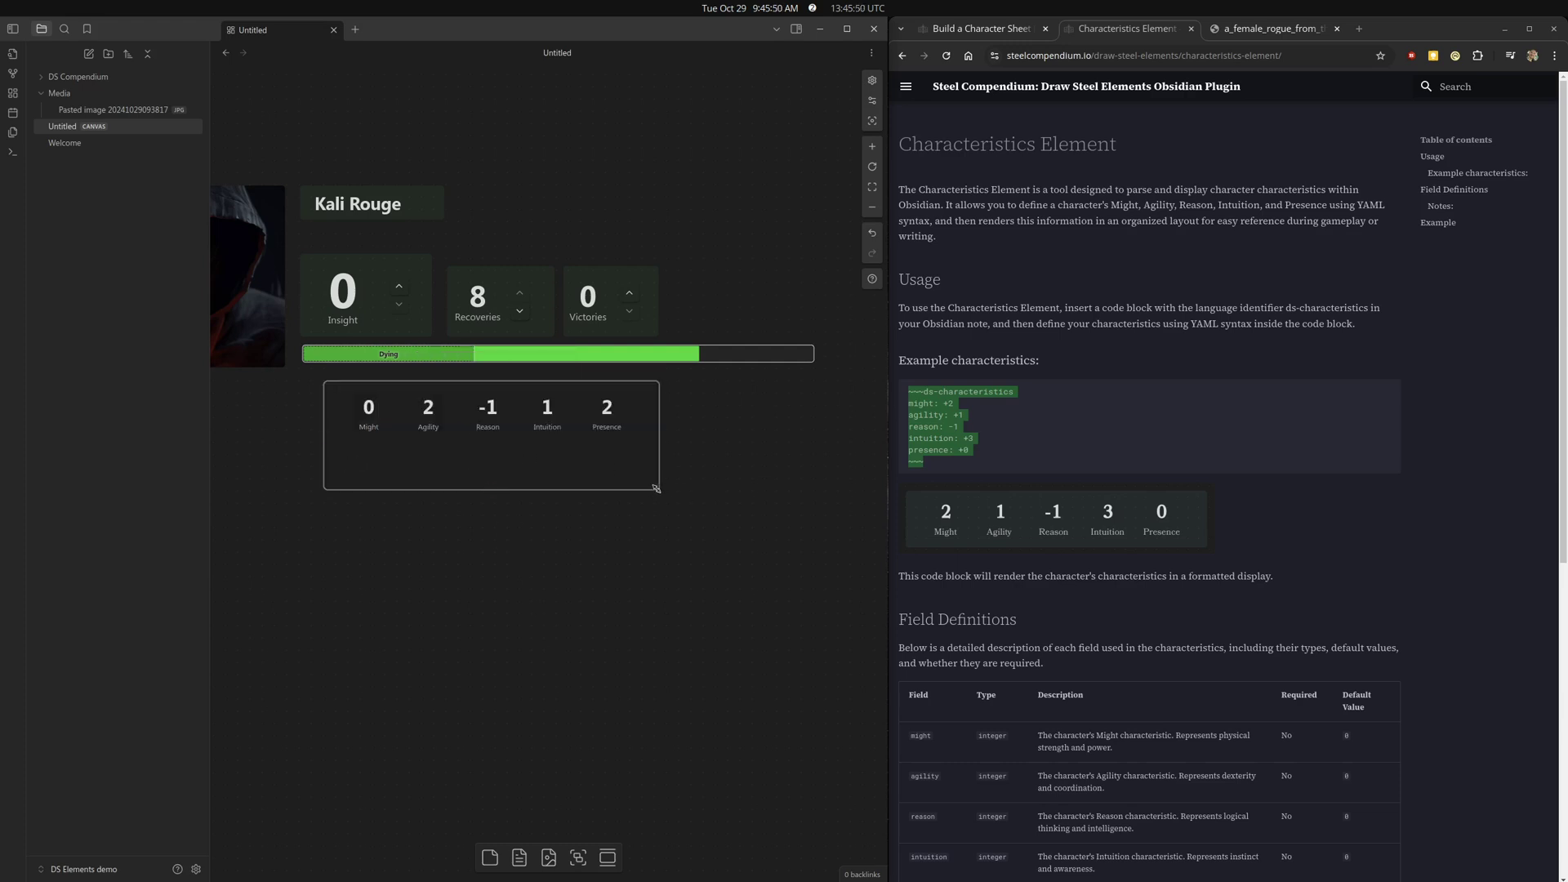
Trim the characteristics card's height, move it beside the name card above the counters, and narrow it from its left edge.
left_click_drag(656, 488, 658, 445)
left_click_drag(480, 399, 627, 201)
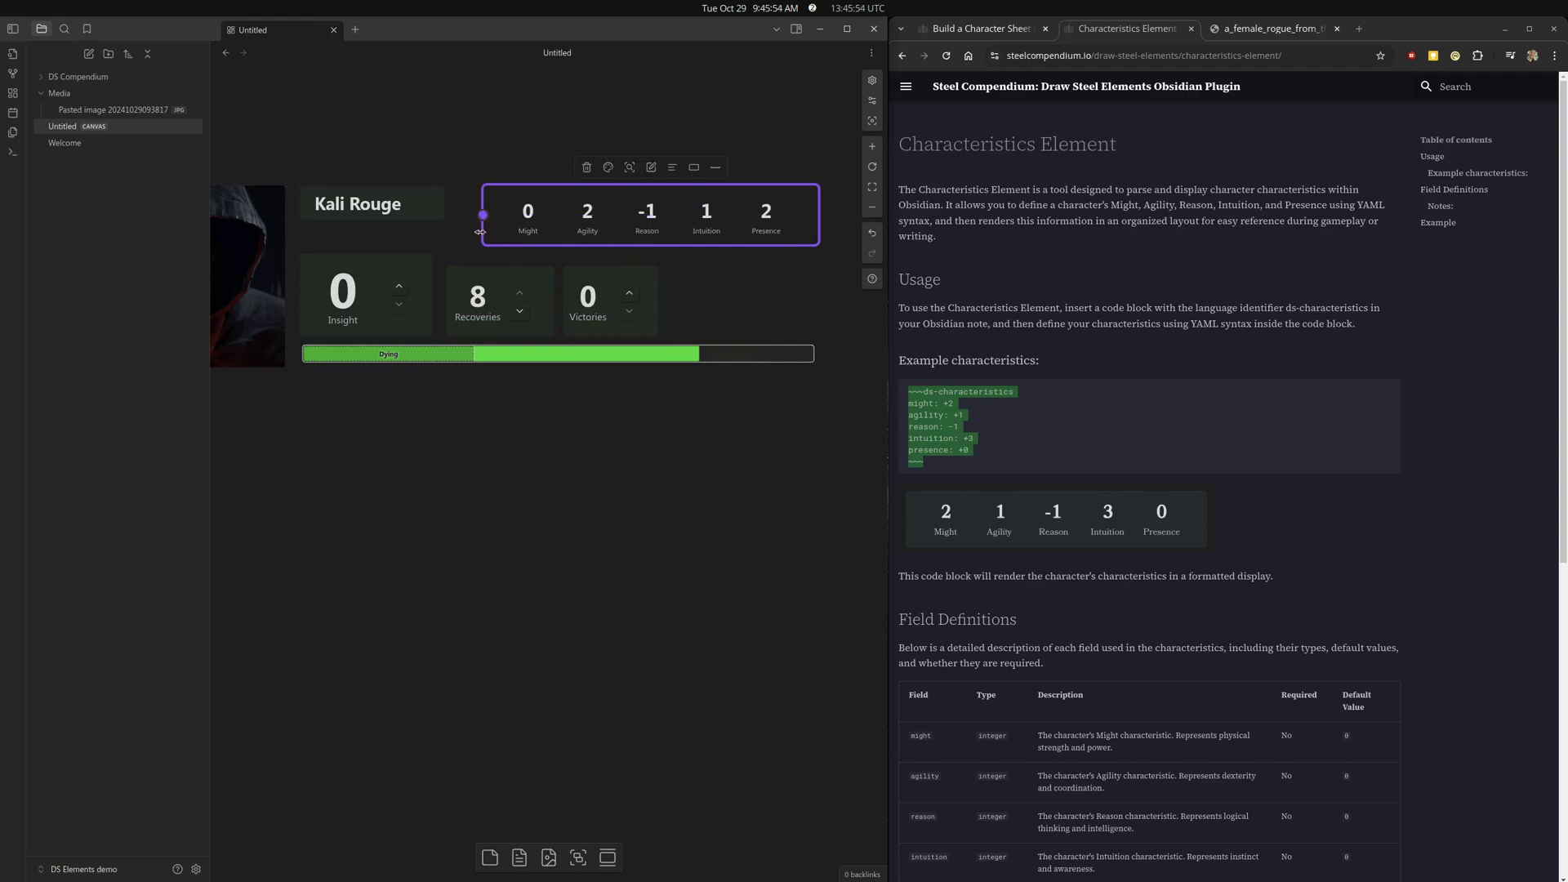
left_click_drag(481, 232, 570, 230)
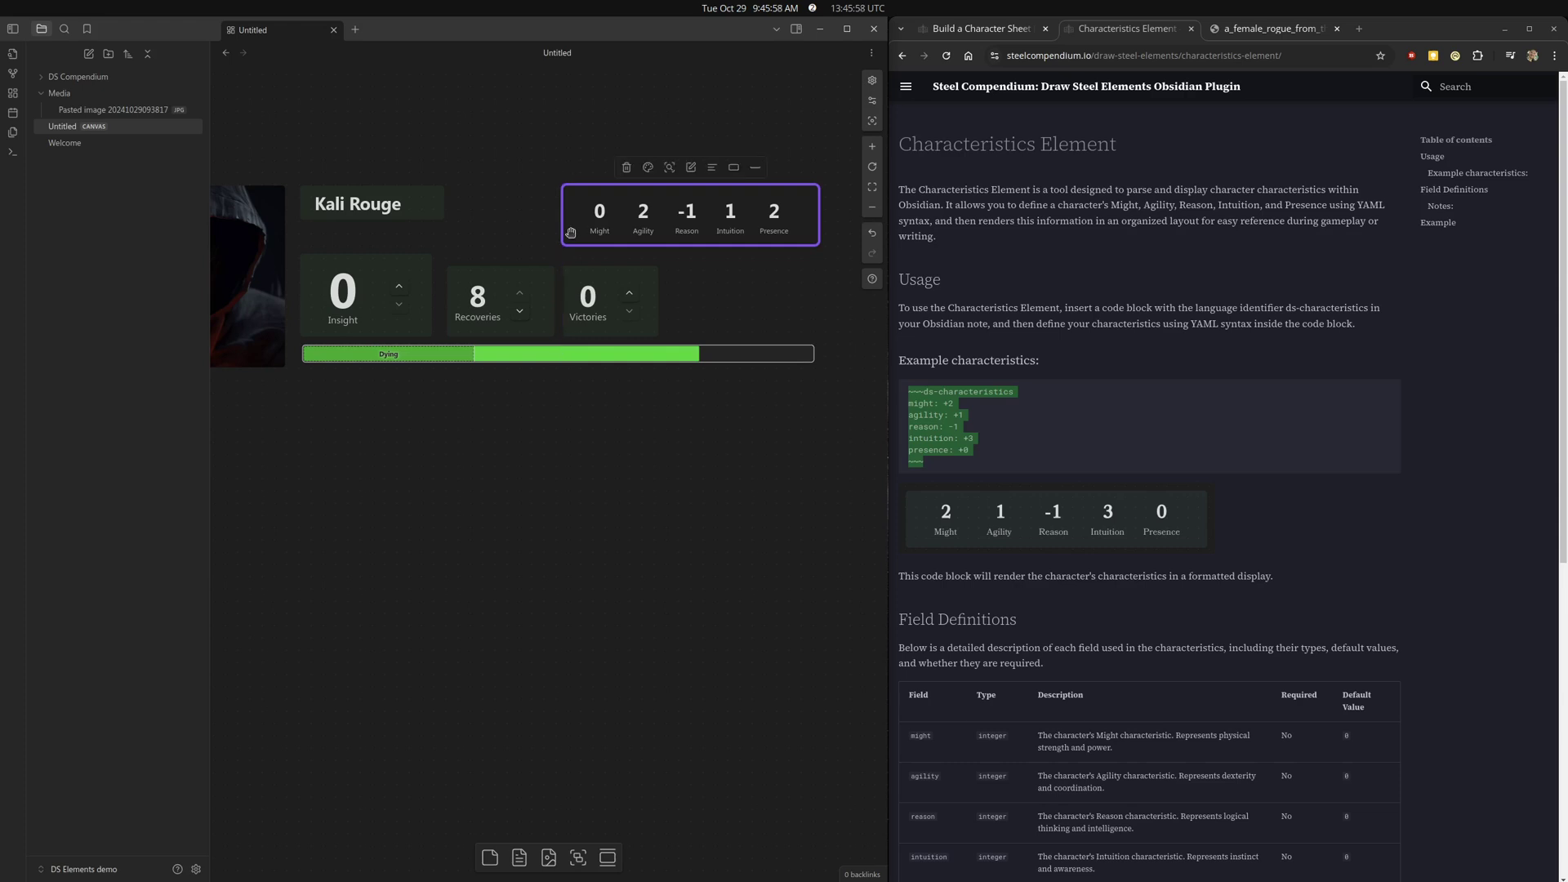
Shift the Victories counter to the right until it lines up with the right end of the stamina bar.
left_click(587, 308)
key("Right")
key("Right")
key("Right")
key("Right")
key("Right")
key("Right")
key("Right")
key("Right")
key("Right")
key("Right")
key("Right")
key("Right")
key("Right")
key("Right")
key("Right")
key("Right")
key("Right")
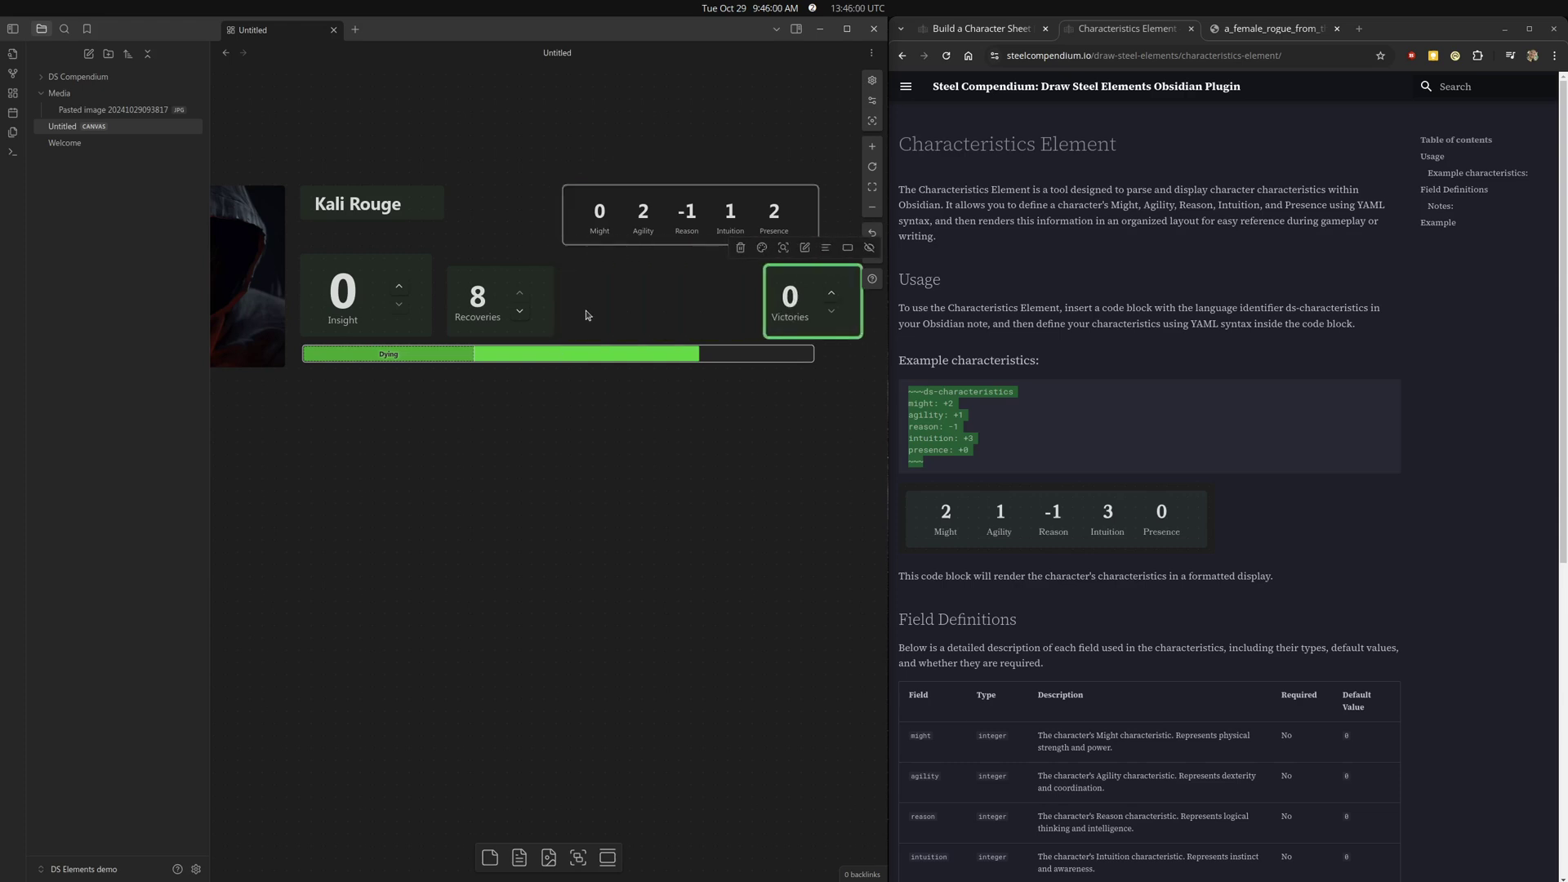
key("Left")
key("Left")
key("Left")
key("Left")
key("Left")
key("Right")
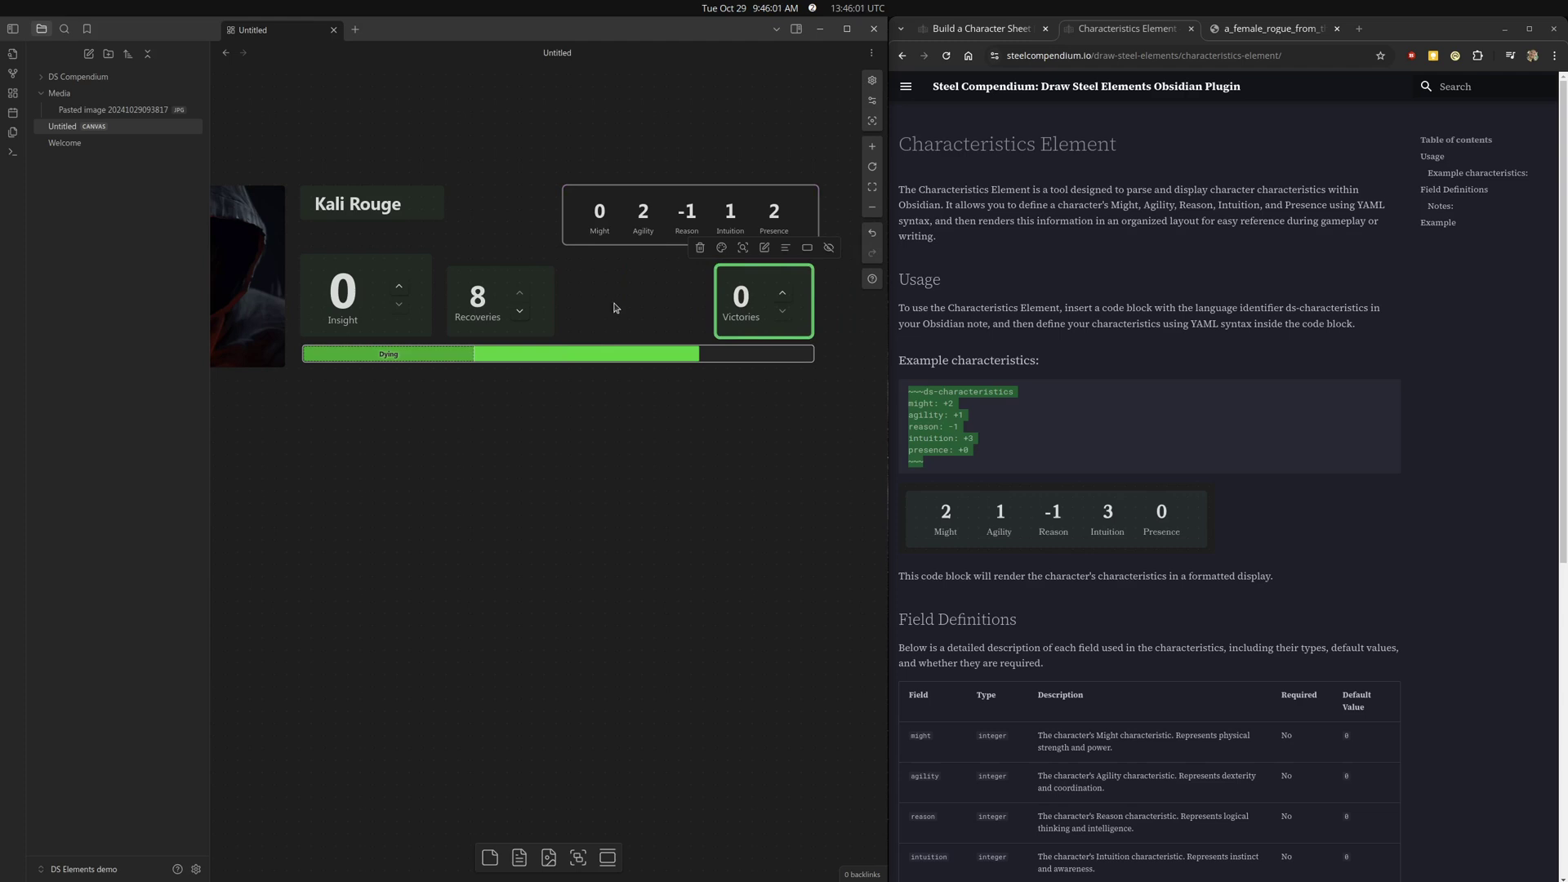
Shift the Recoveries counter to the right until it sits just beside Victories with a small gap.
left_click(482, 317)
key("Right")
key("Right")
key("Right")
key("Right")
key("Right")
key("Right")
key("Right")
key("Right")
key("Right")
key("Right")
key("Right")
key("Right")
key("Left")
key("Left")
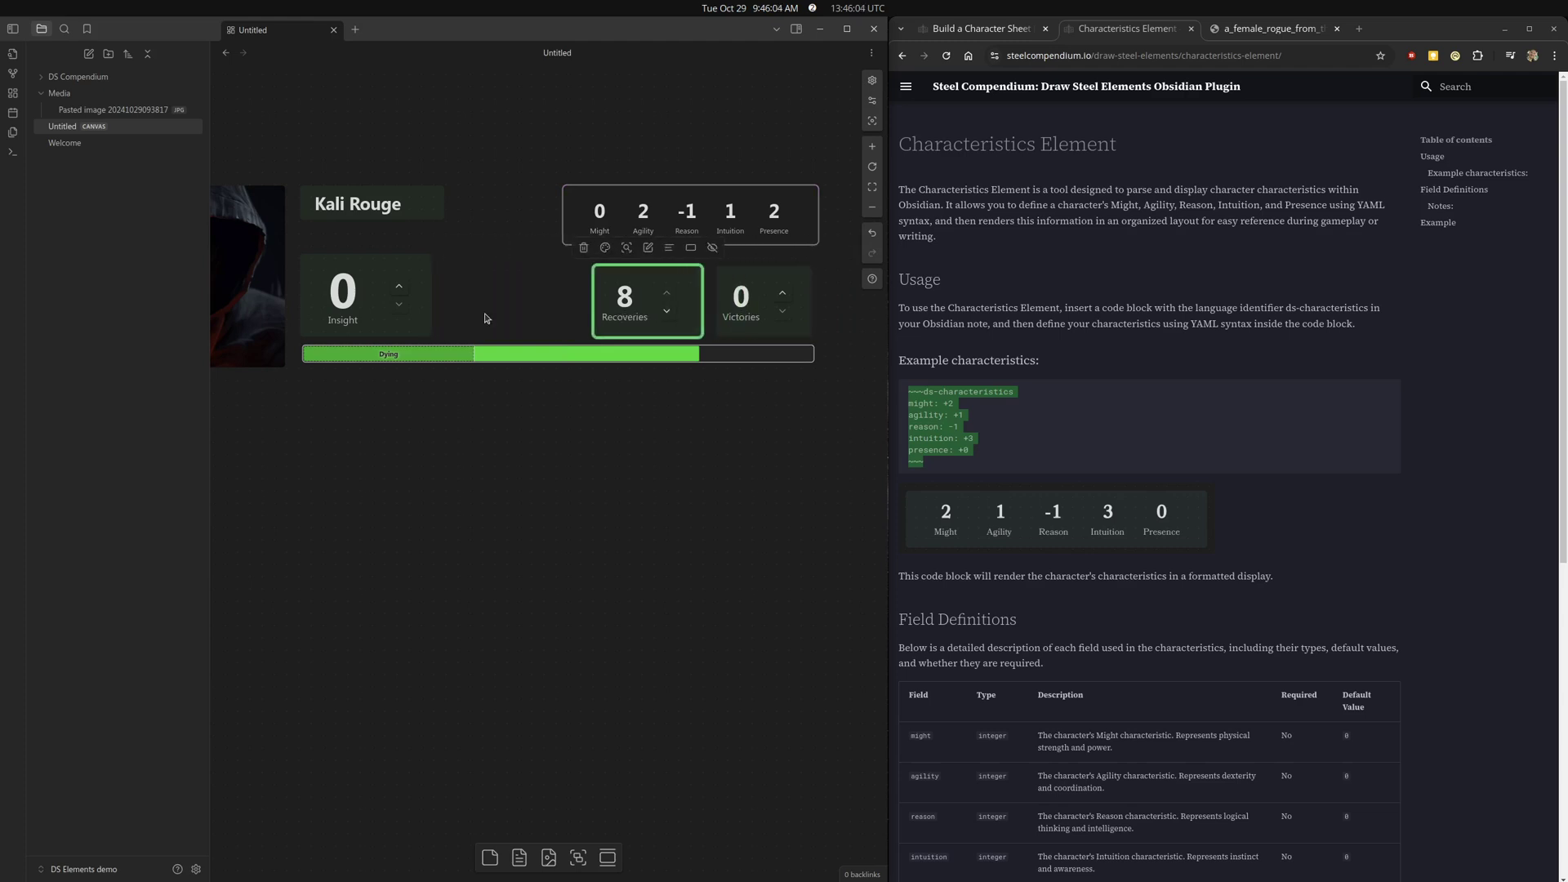
left_click(652, 542)
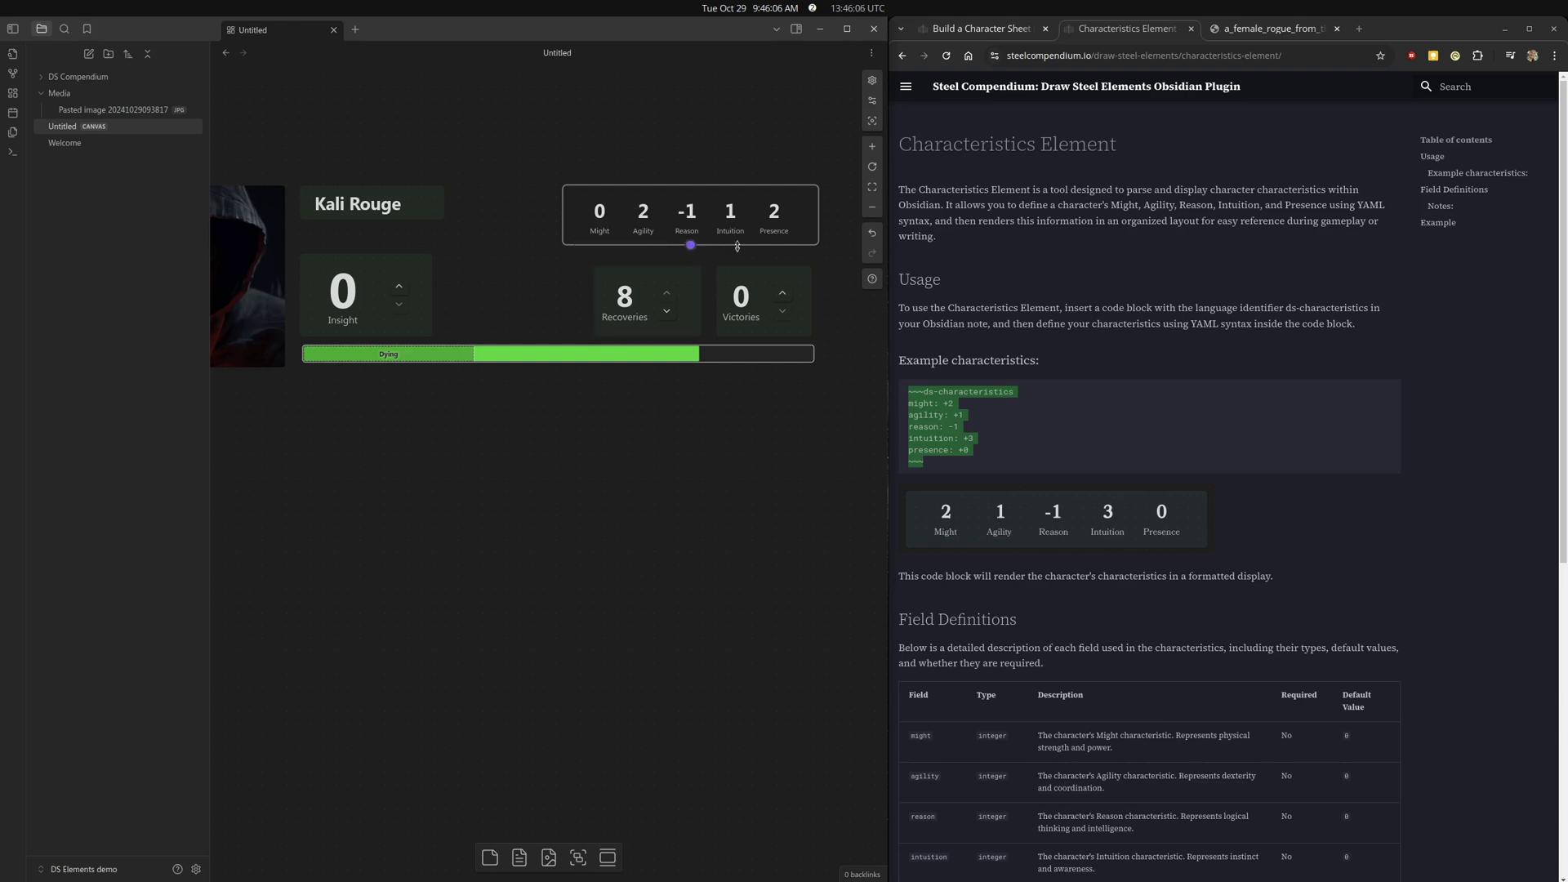
Extend the characteristics card slightly downward and nudge it left to align with the stamina bar's right end.
left_click_drag(737, 245, 736, 252)
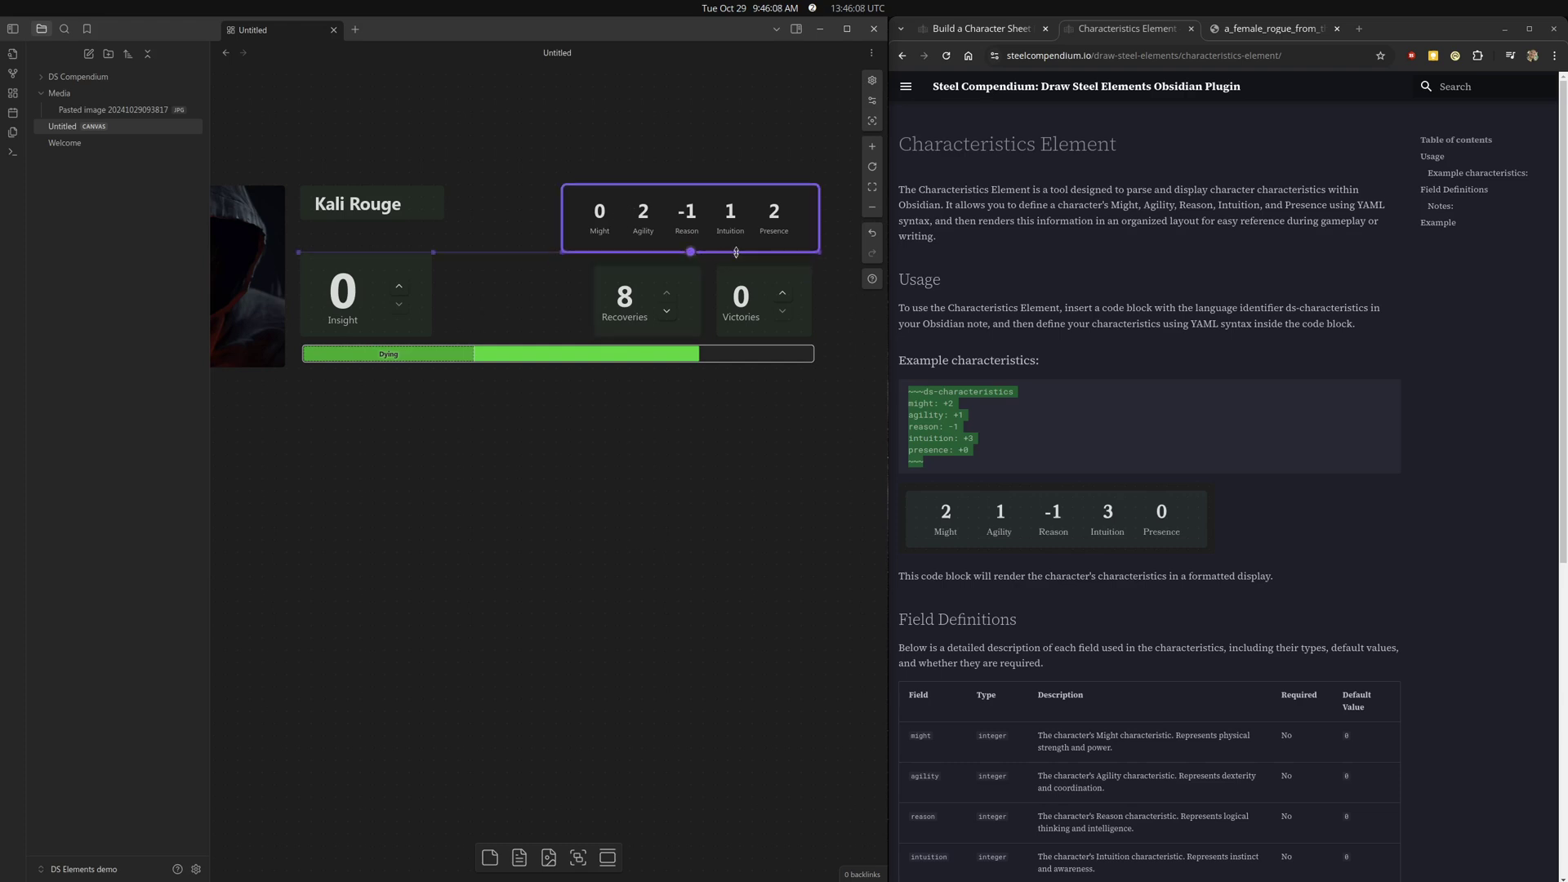
key("Left")
left_click(708, 594)
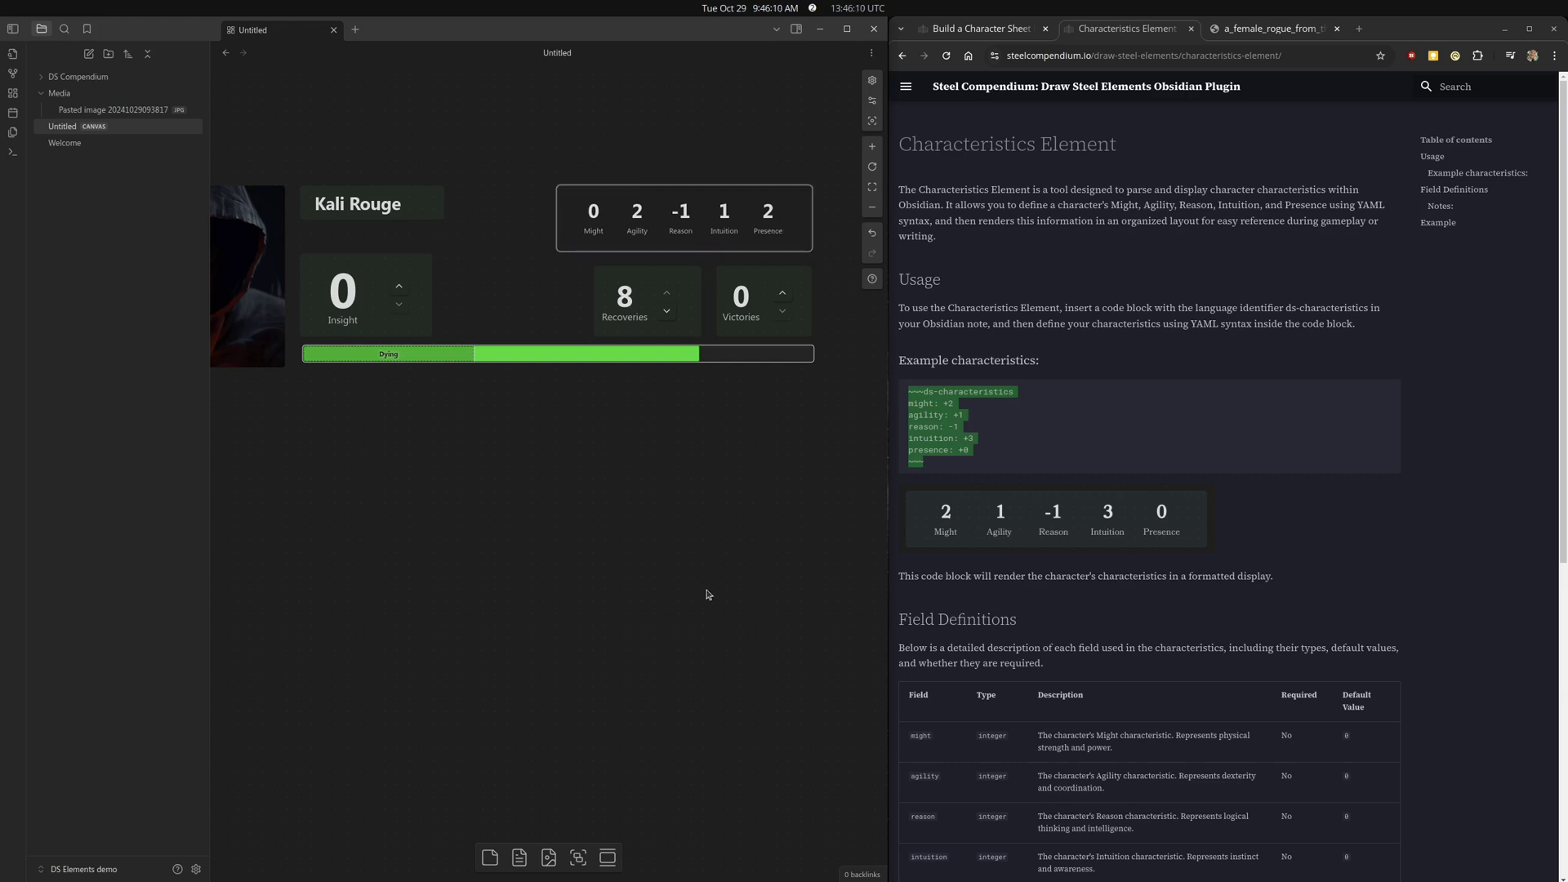
Colour the characteristics card cyan and hide its border.
left_click(575, 214)
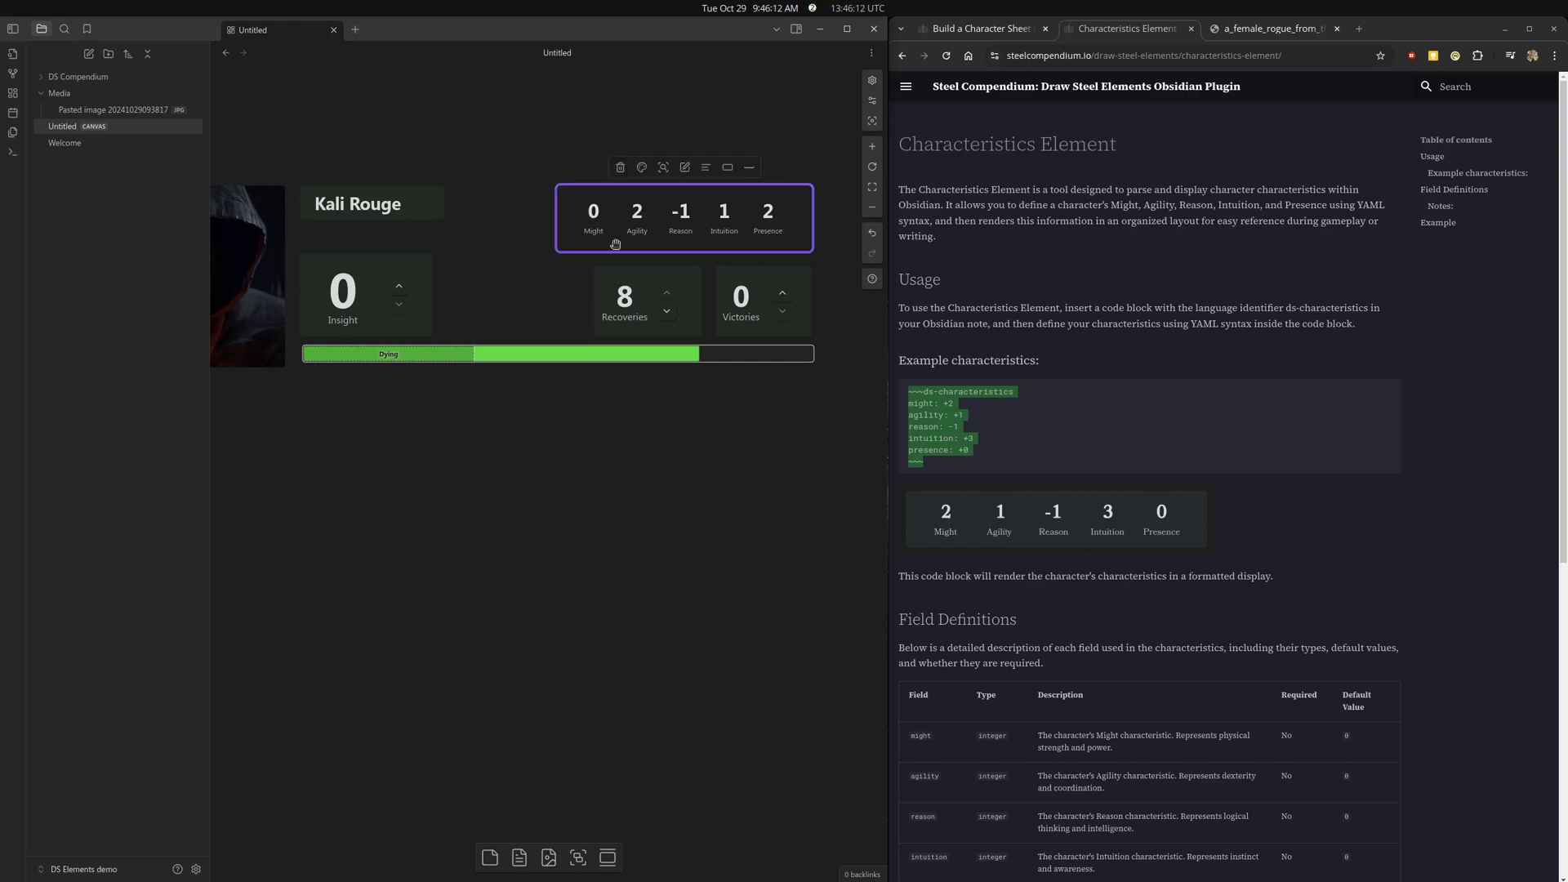
left_click(641, 167)
left_click(710, 193)
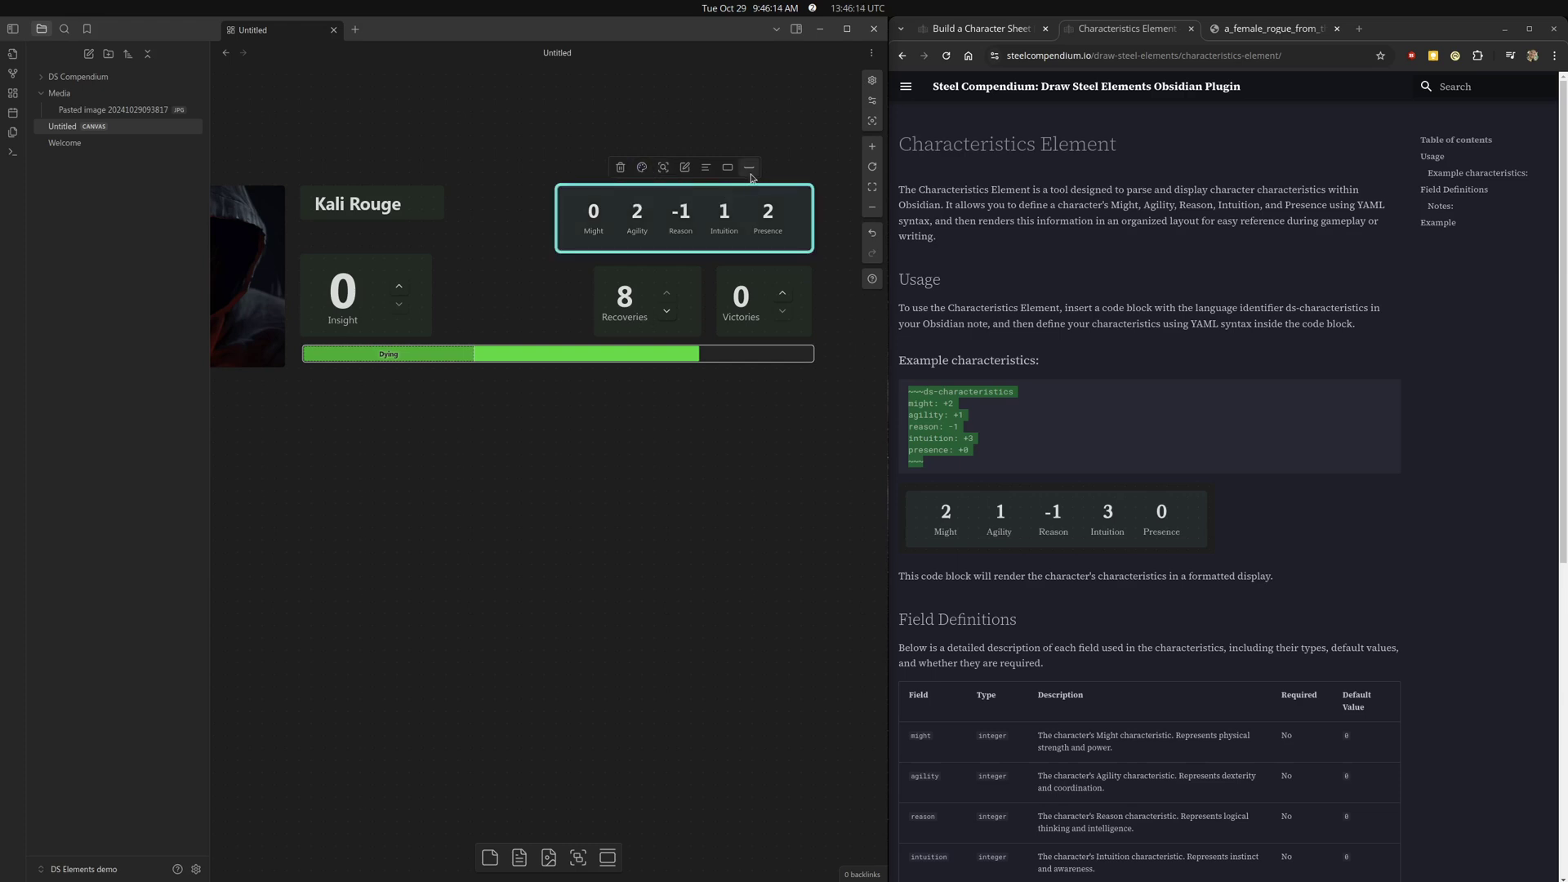
left_click(692, 512)
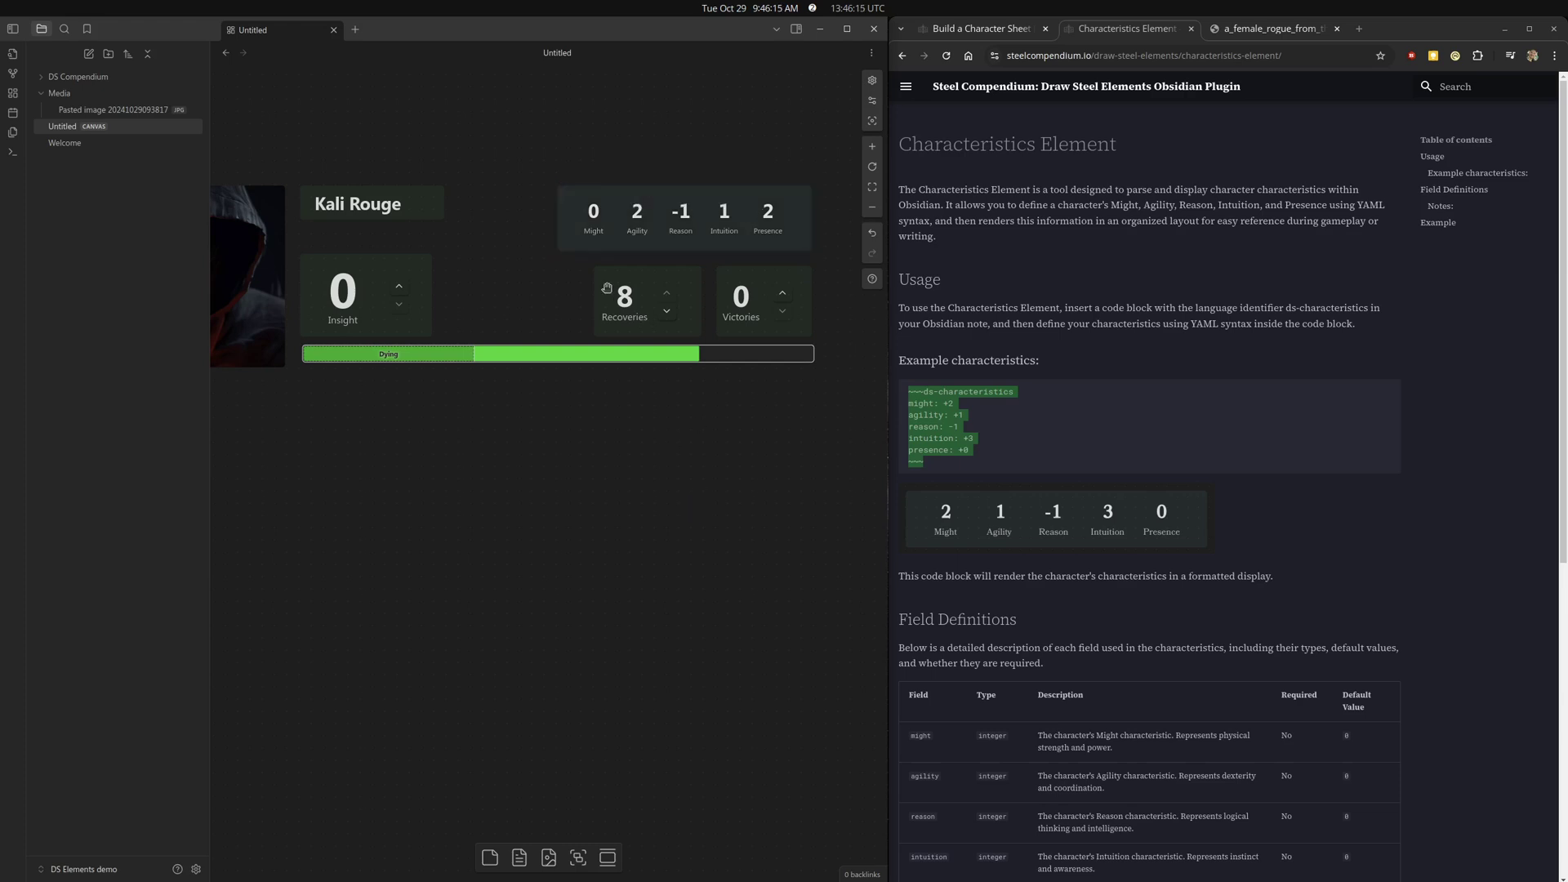
Shorten the characteristics card by lowering its upper edge, keeping its lower edge just above the counters.
left_click(618, 210)
left_click_drag(619, 185, 618, 198)
left_click(692, 135)
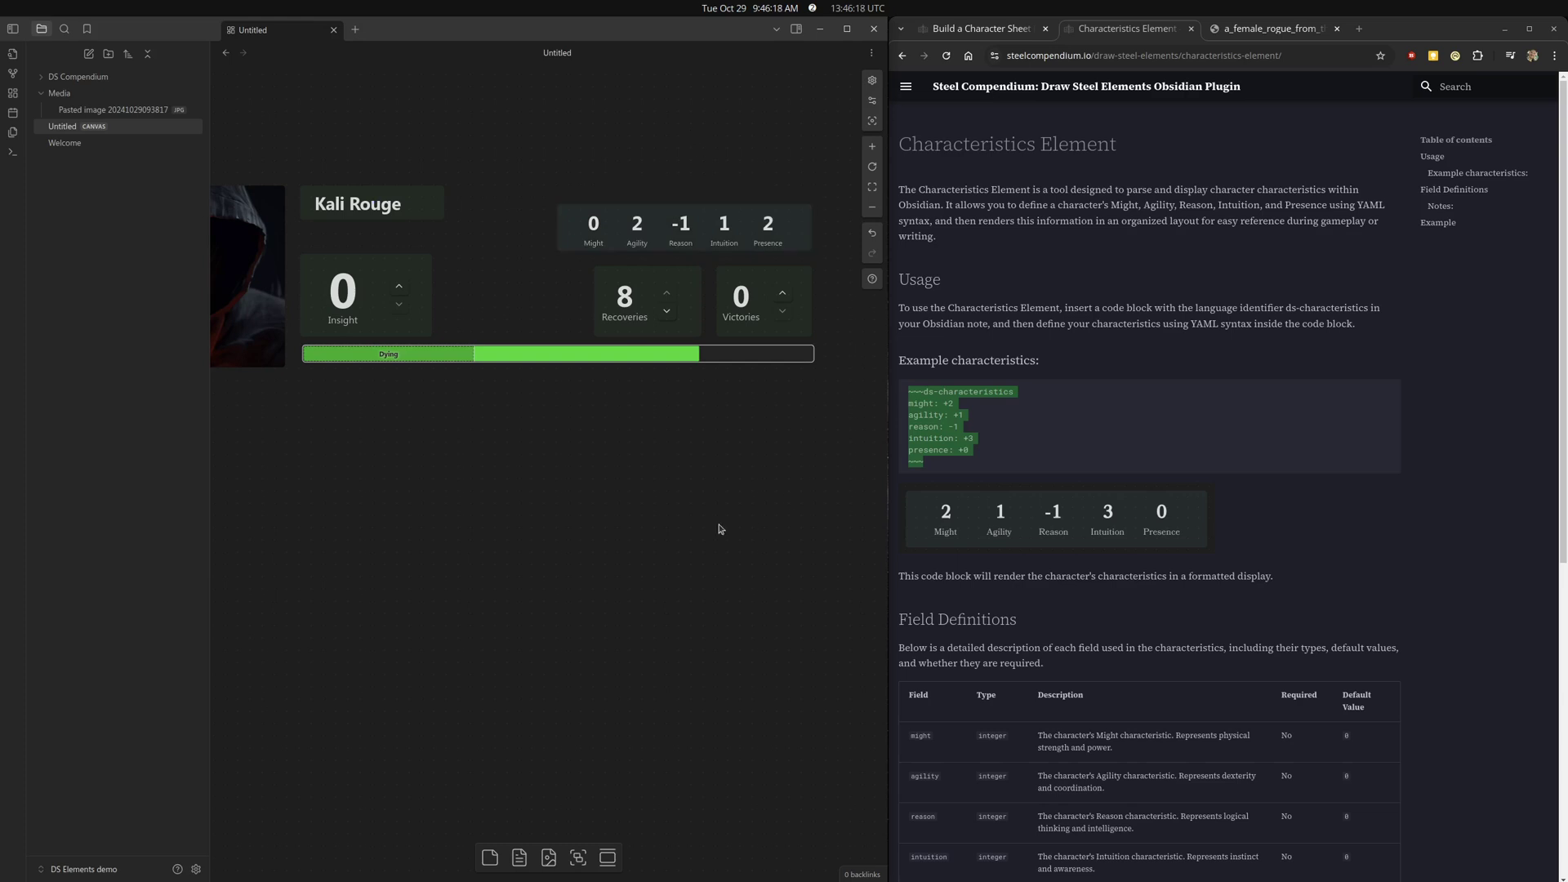
Move the name card down to just above the Insight counter, level with the characteristics card.
left_click(417, 206)
left_click_drag(418, 197, 419, 210)
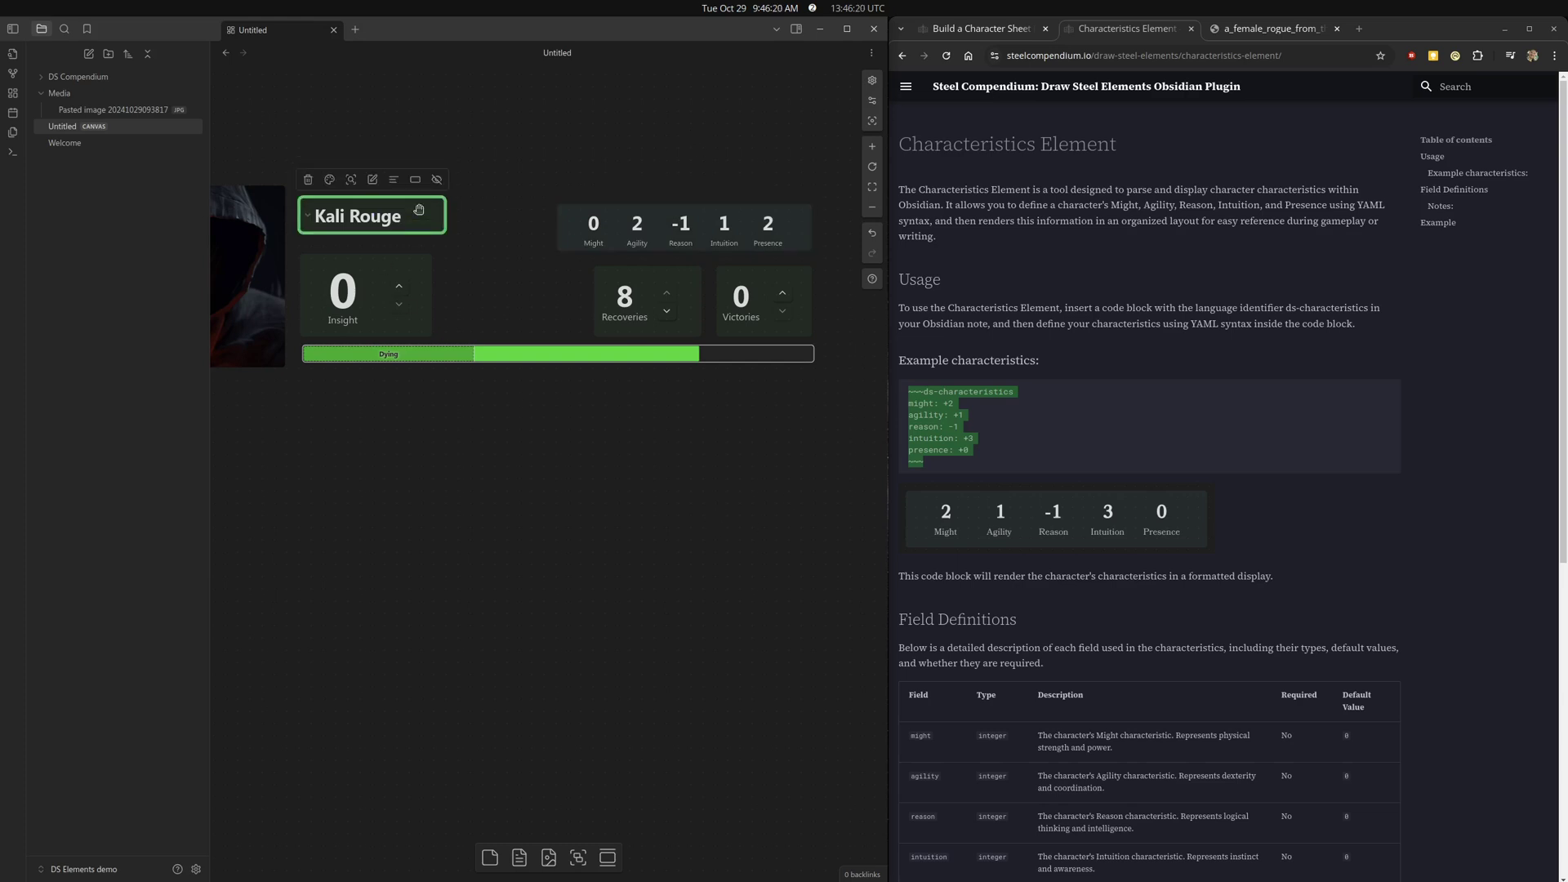
key("Down")
left_click(697, 148)
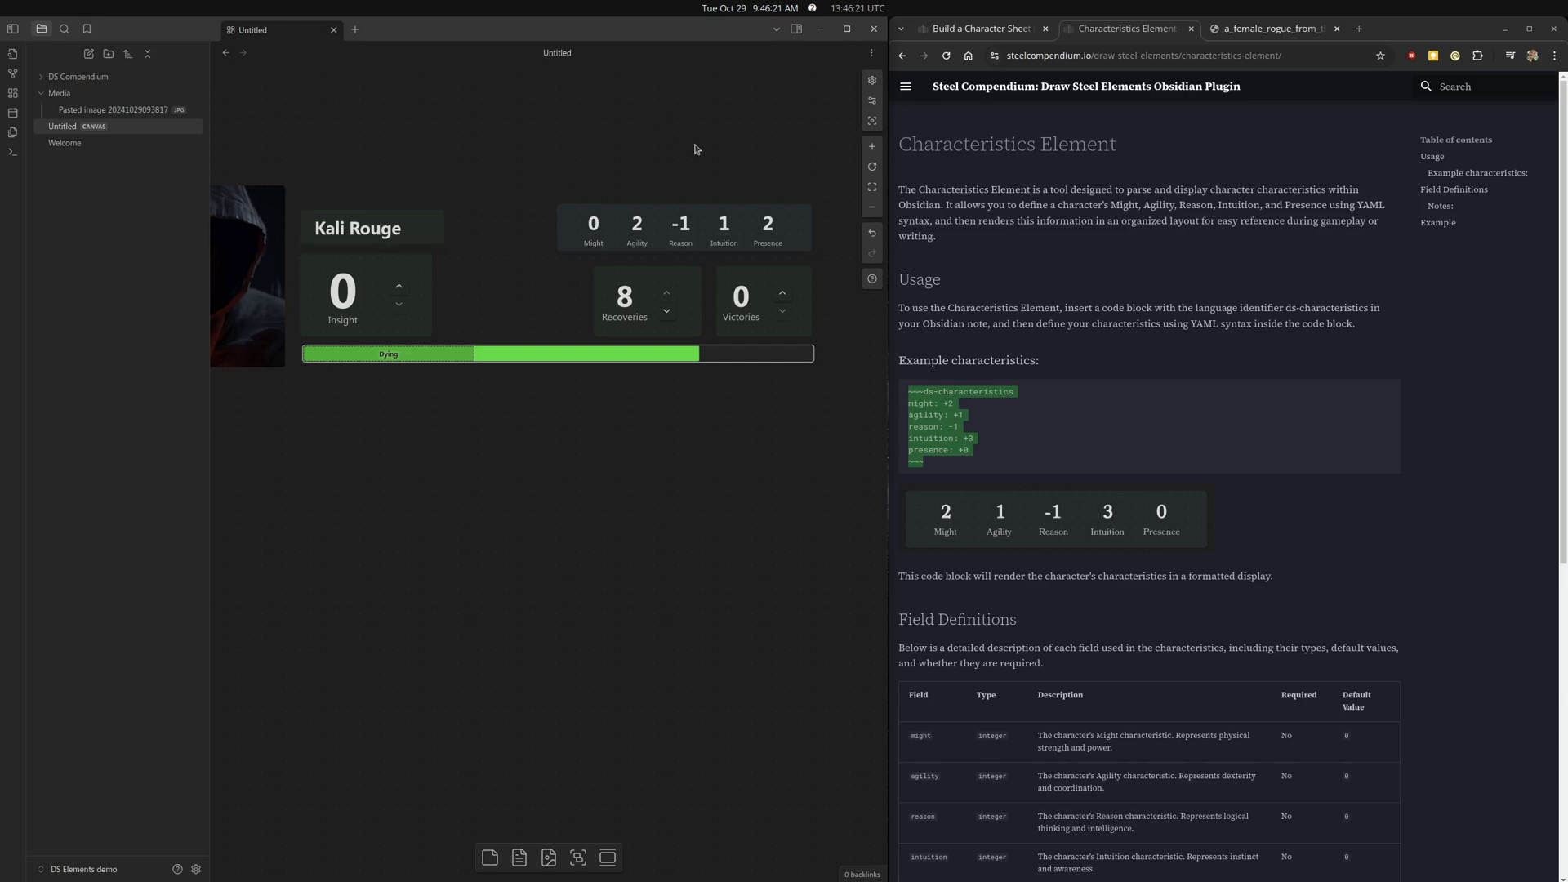
left_click(380, 226)
left_click_drag(379, 226, 379, 220)
left_click(562, 367)
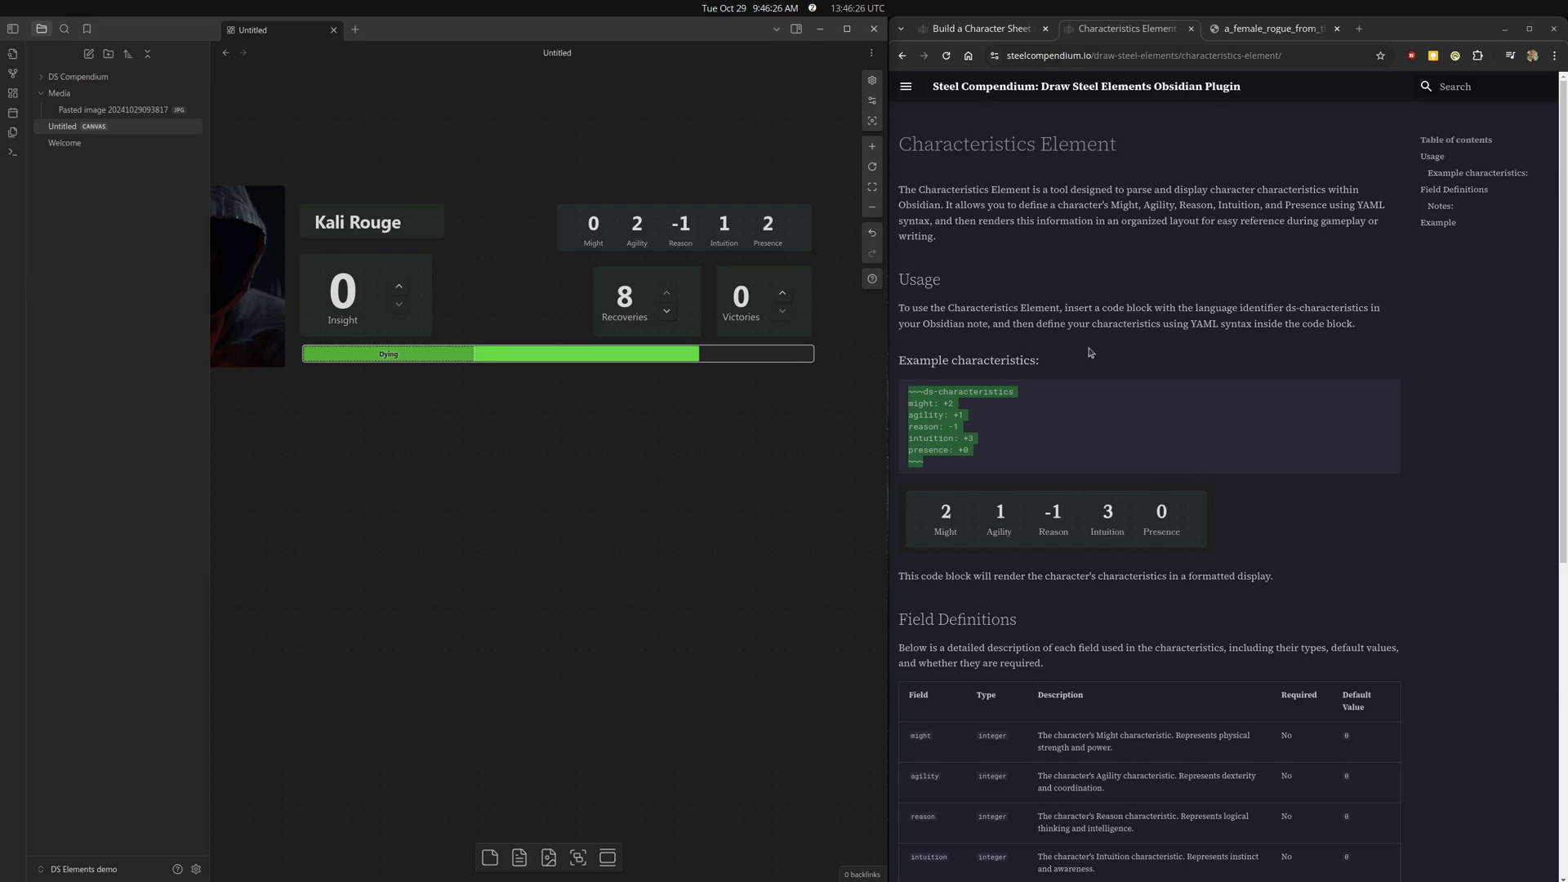
Open the Values Row Element documentation page in the browser and copy its ds-values-row example code.
left_click(905, 85)
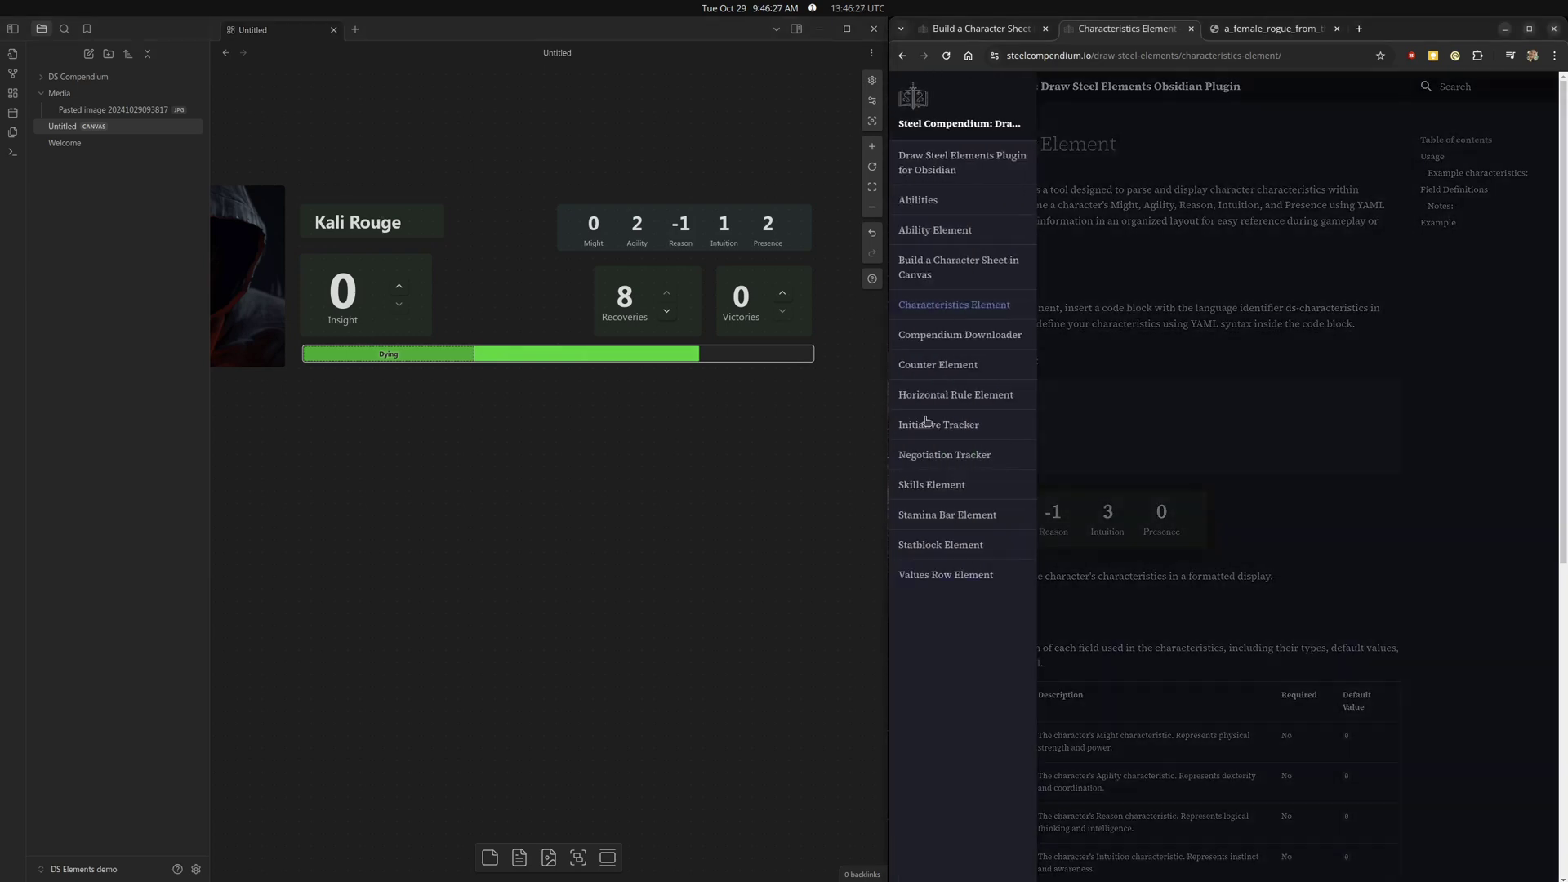
left_click(921, 577)
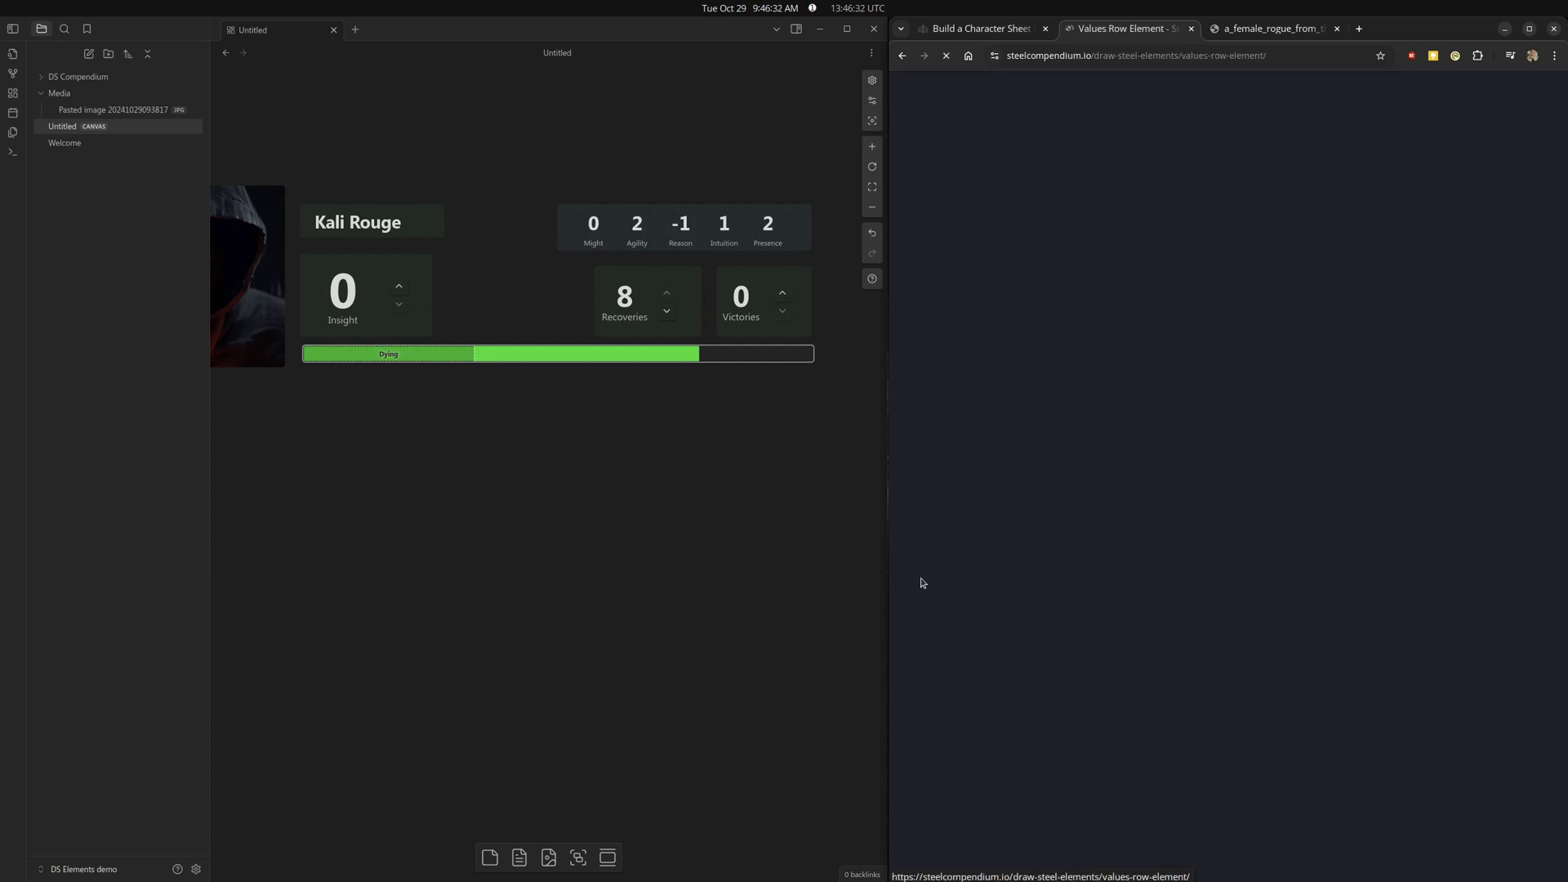
scroll(962, 398, "down", 5)
scroll(955, 392, "up", 4)
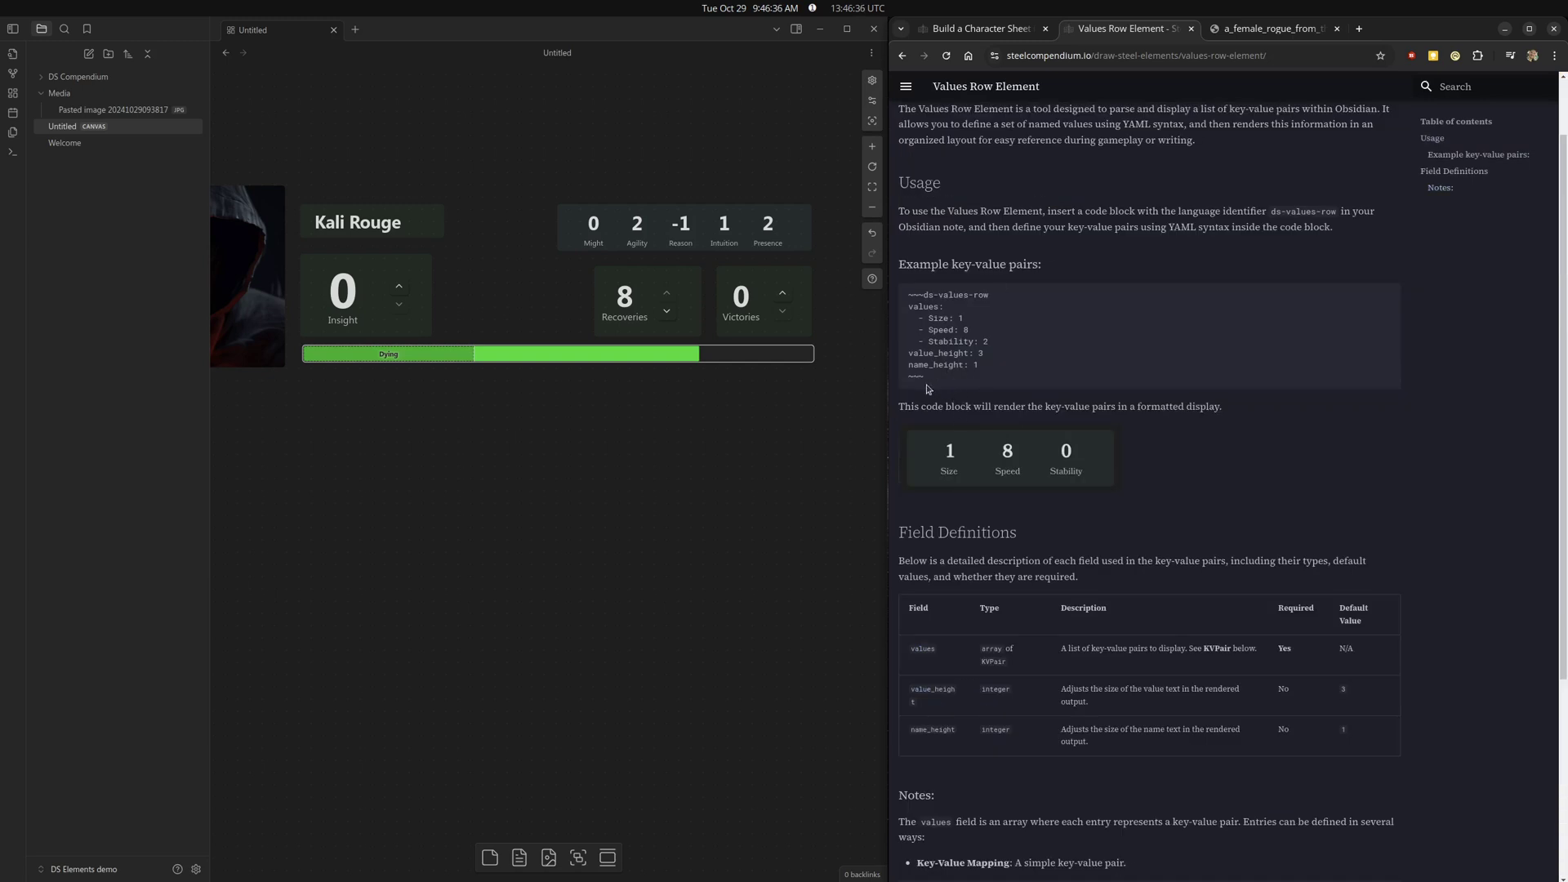
left_click_drag(928, 389, 893, 298)
key("ctrl+c")
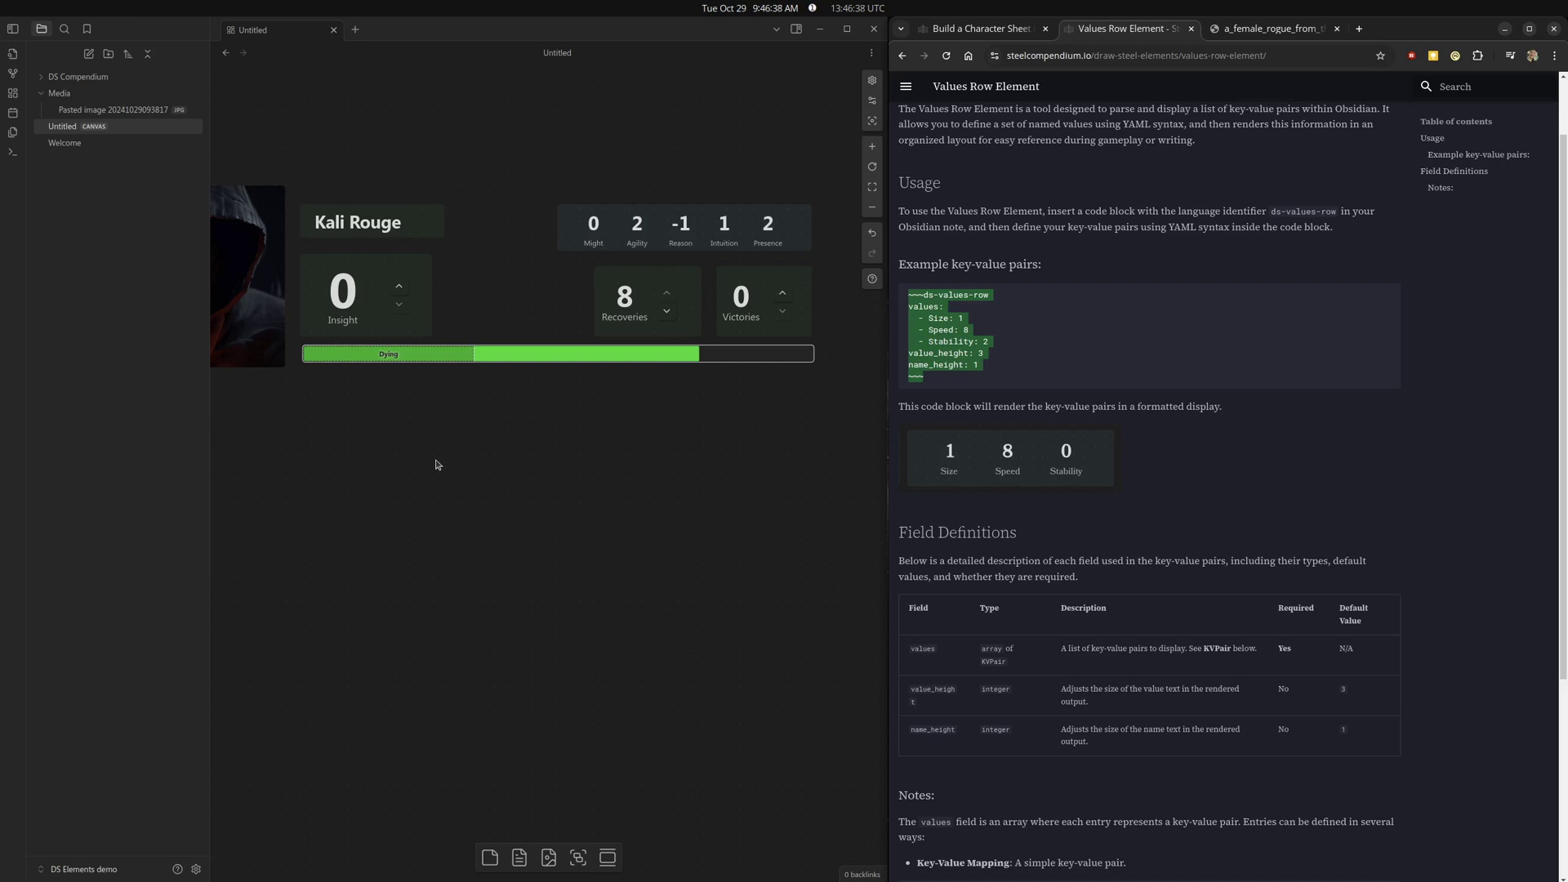
Add a new blank card to the Obsidian canvas below the stamina bar and enlarge it.
right_click(462, 438)
left_click(506, 448)
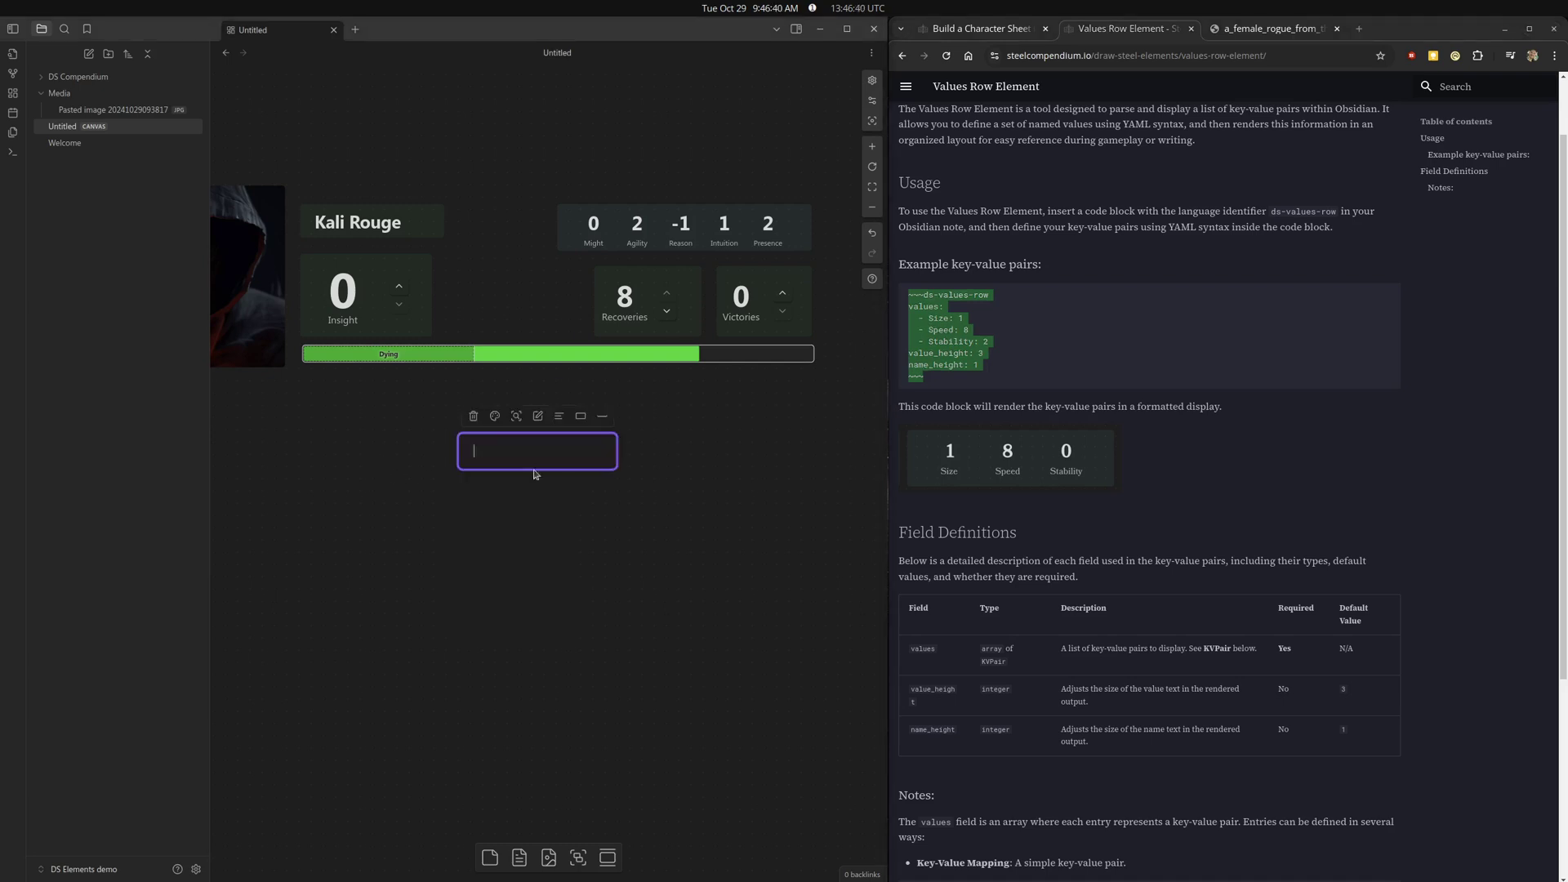
left_click_drag(614, 467, 684, 552)
Paste the values row code as plain text and set Size to 1M and Stability to 0.
key("ctrl+v")
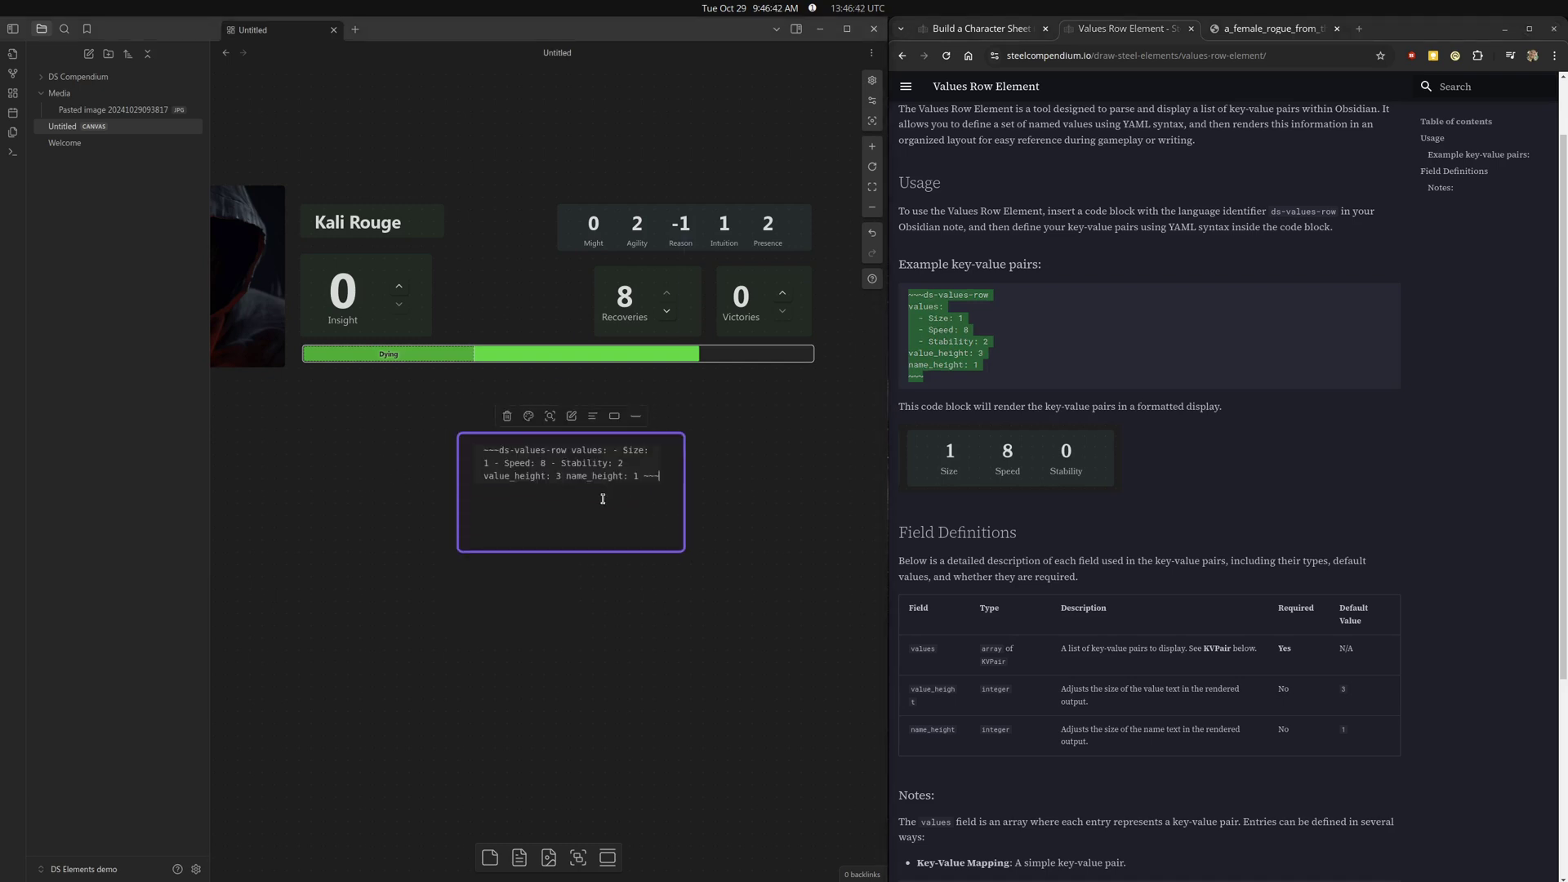
key("ctrl+z")
key("ctrl+shift+v")
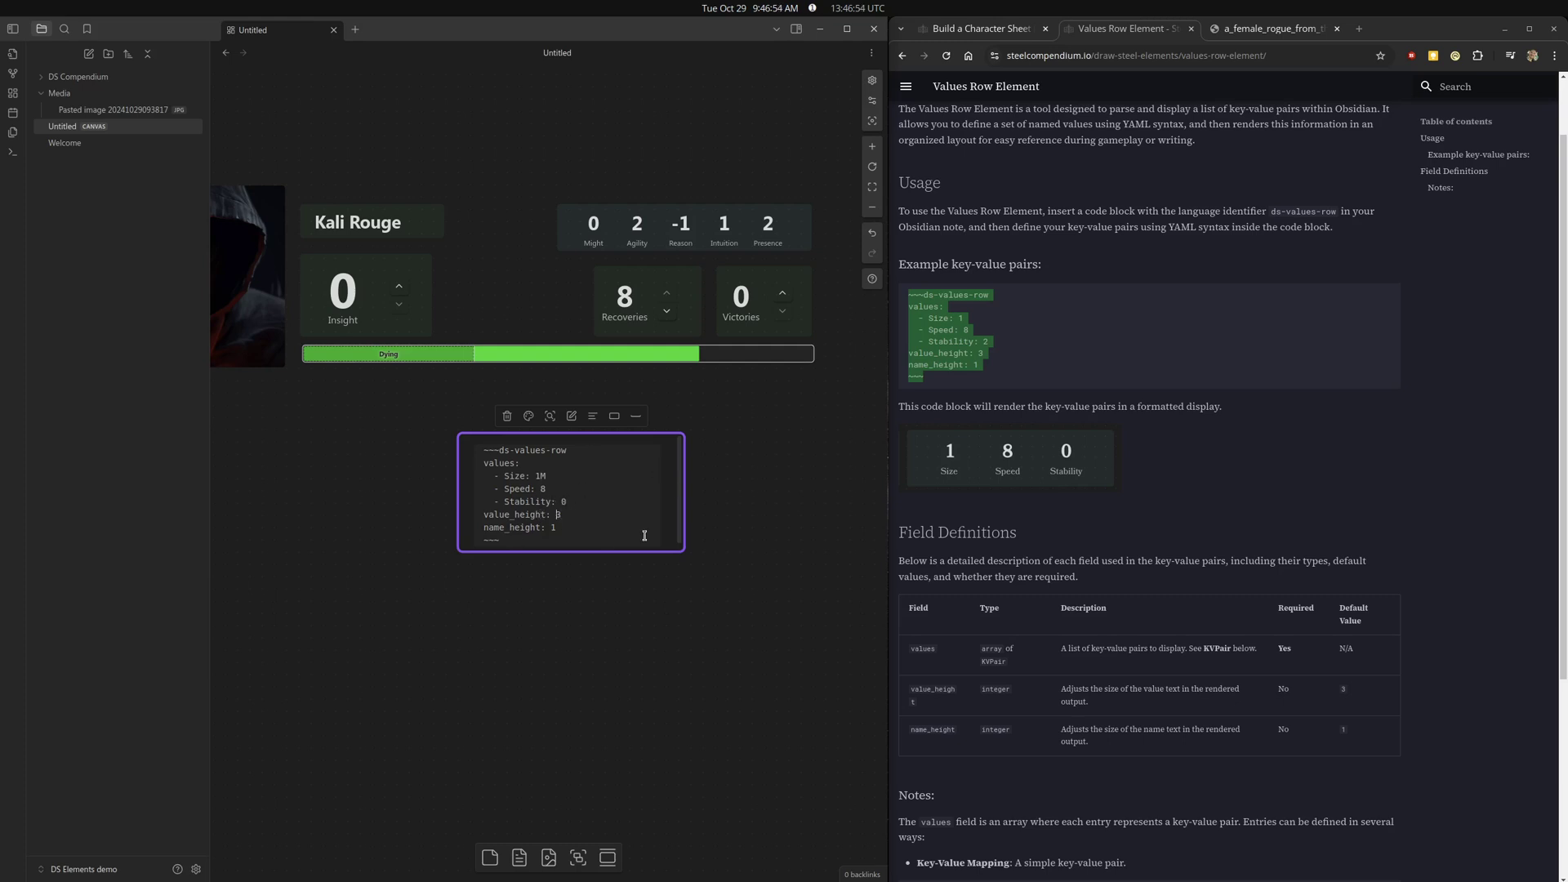
Delete the value_height and name_height lines from the values row code and finish editing the card.
key("Home")
key("shift+Down")
key("shift+Down")
key("BackSpace")
left_click(620, 656)
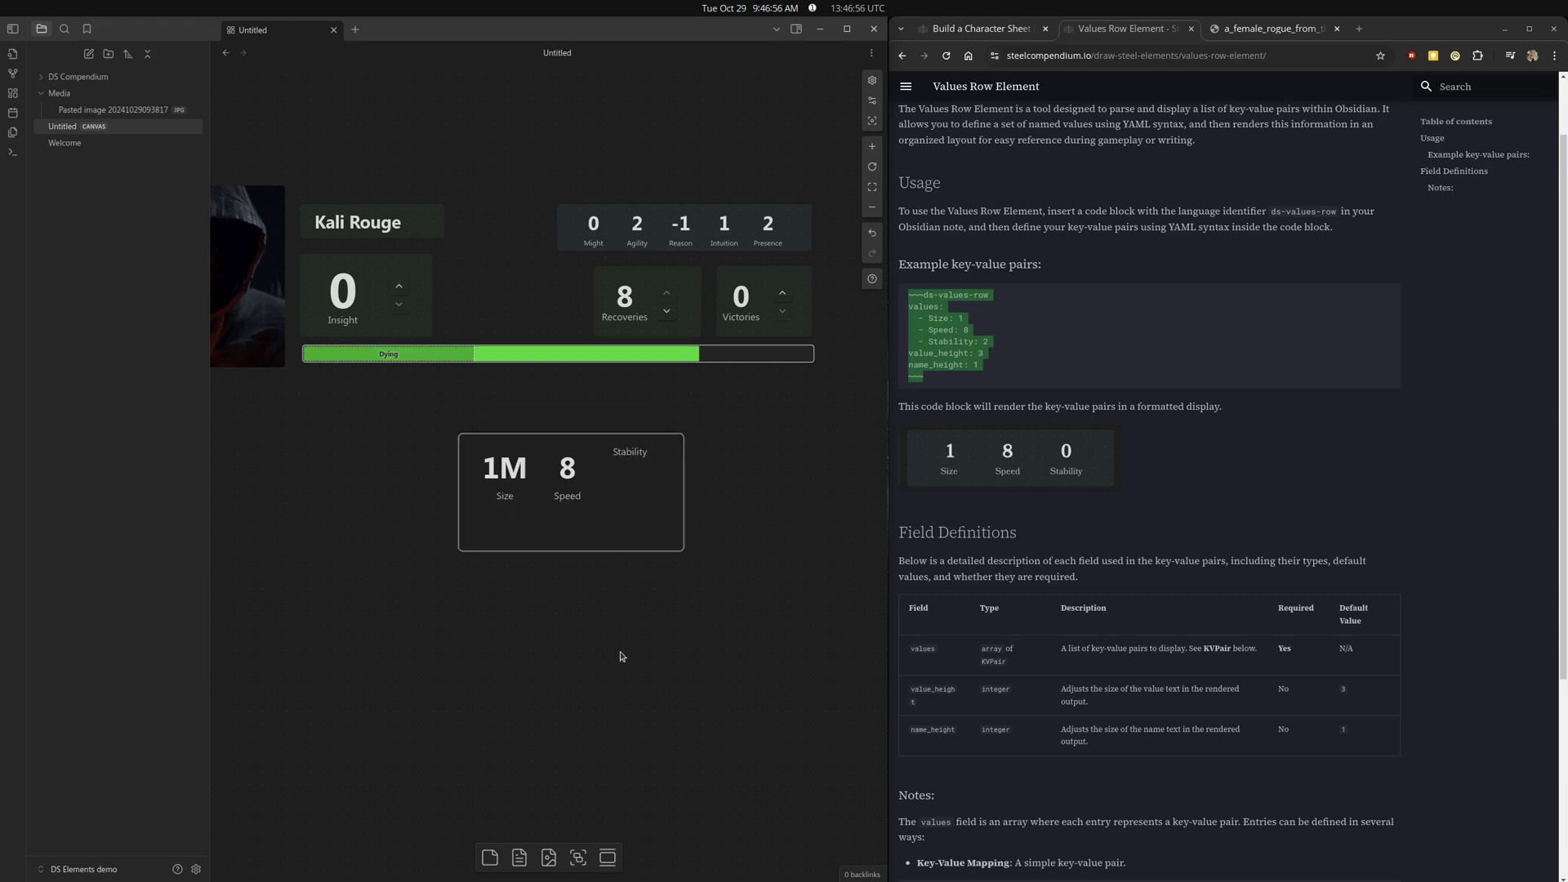
Edit the Size, Speed and Stability row's code so the Stability value is the quoted string "0".
double_click(624, 476)
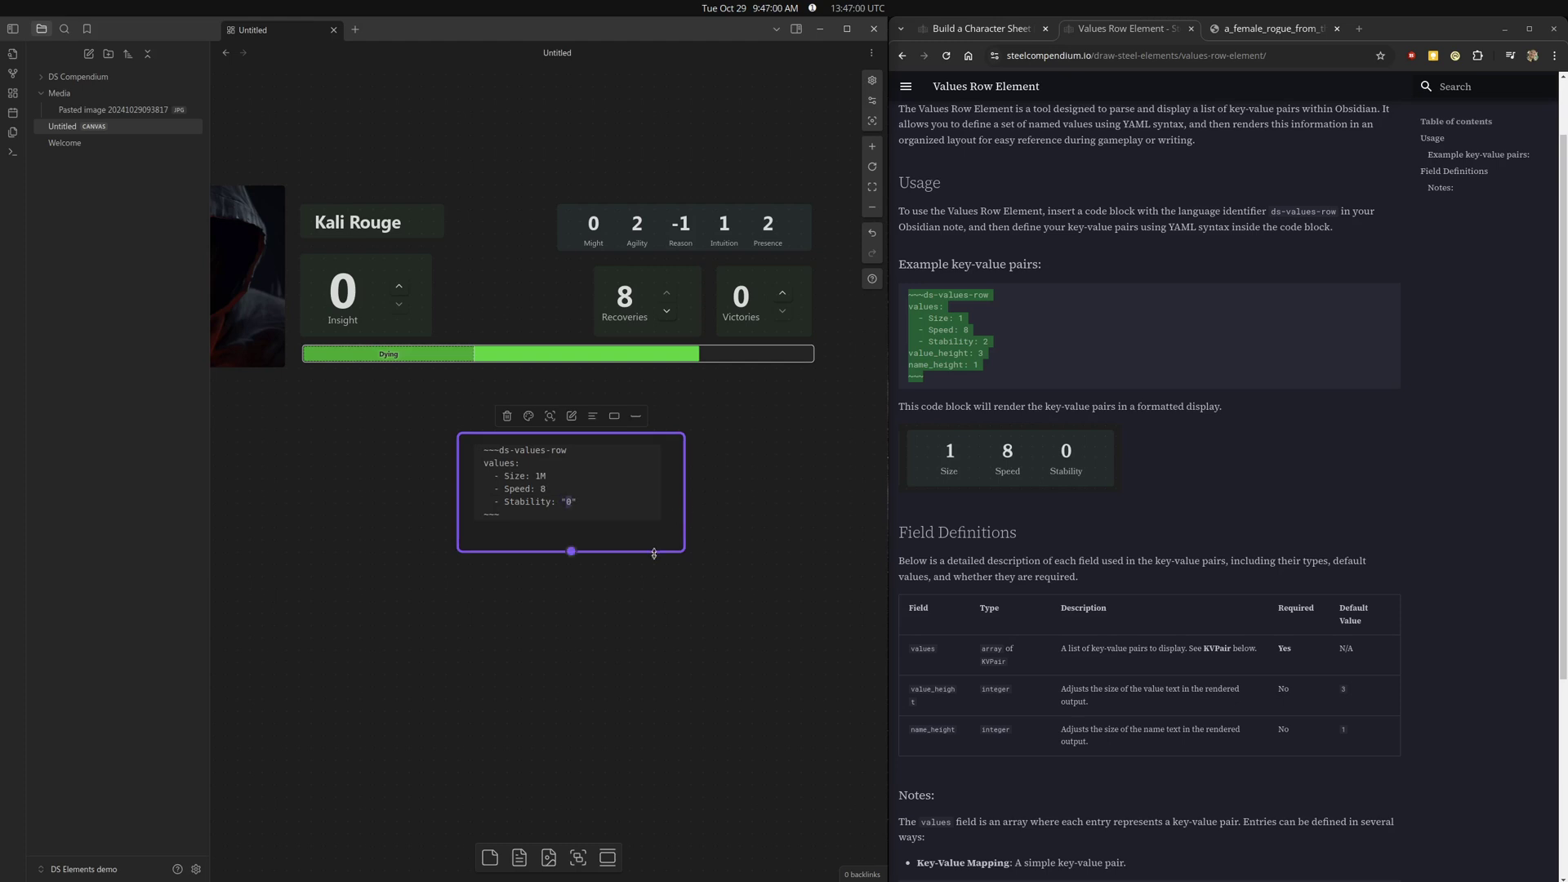
left_click(634, 677)
left_click(655, 535)
double_click(583, 466)
left_click(586, 503)
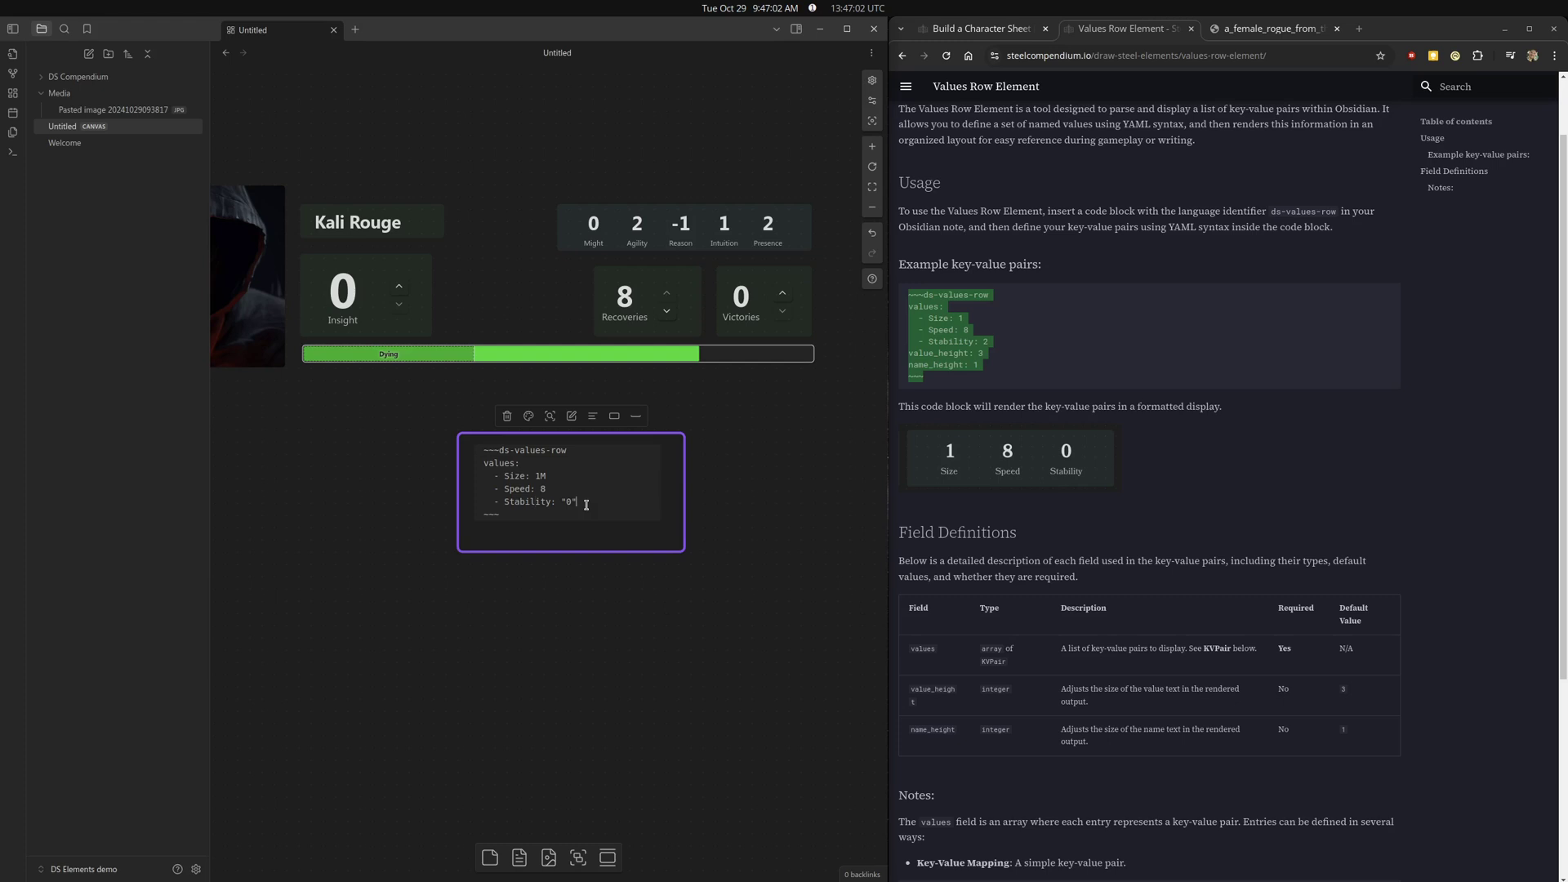
Copy the value_height: 2 and name_height: .75 lines from the characteristics card's code.
left_click(662, 230)
double_click(662, 227)
scroll(664, 229, "down", 3)
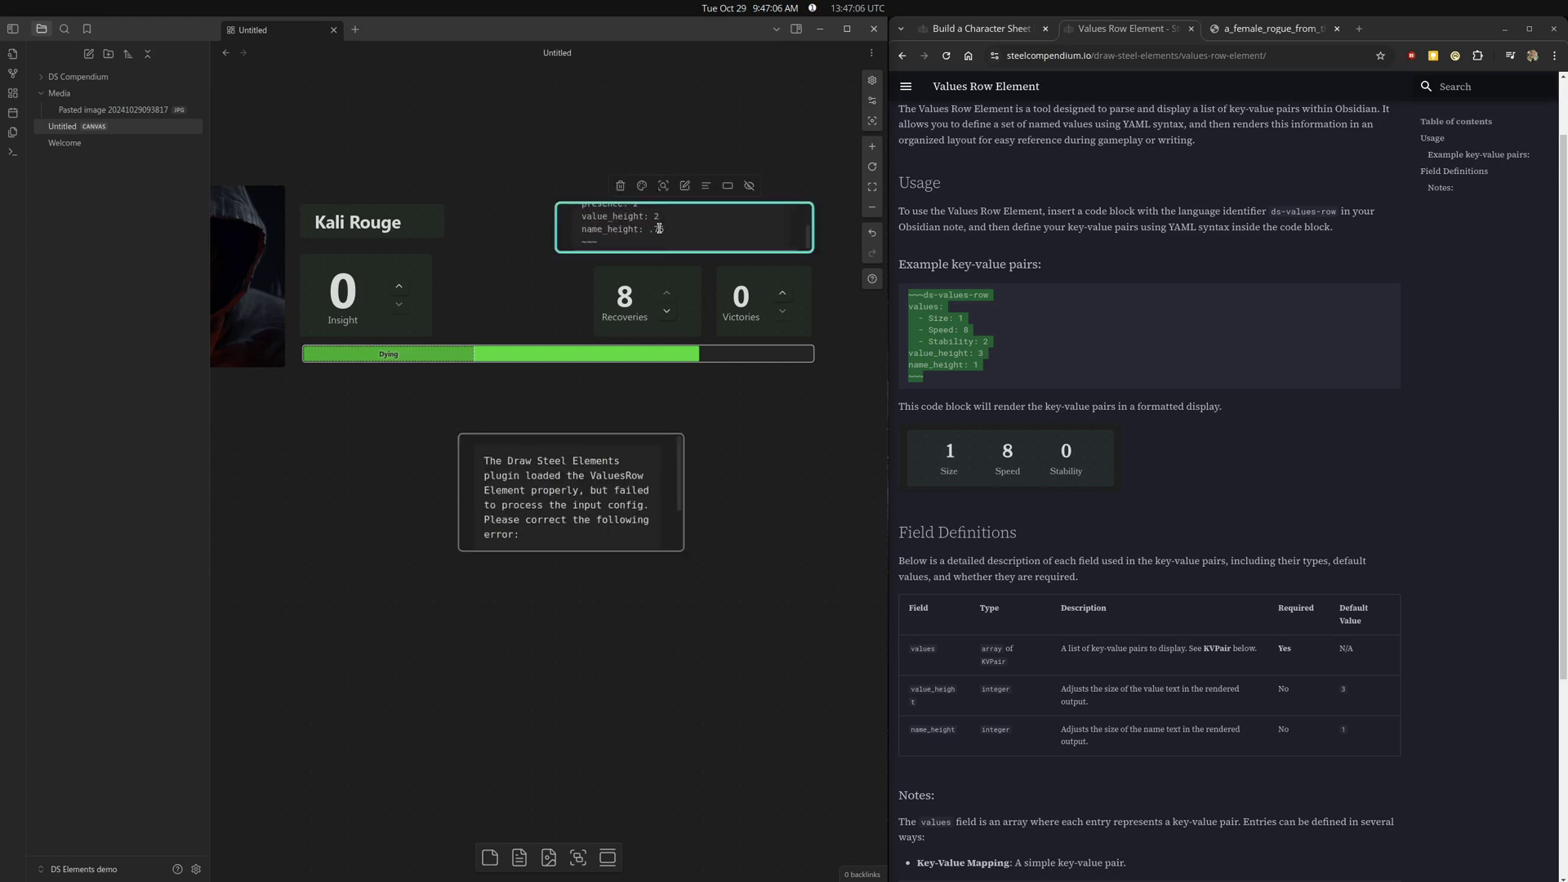
left_click_drag(664, 229, 566, 215)
key("ctrl+c")
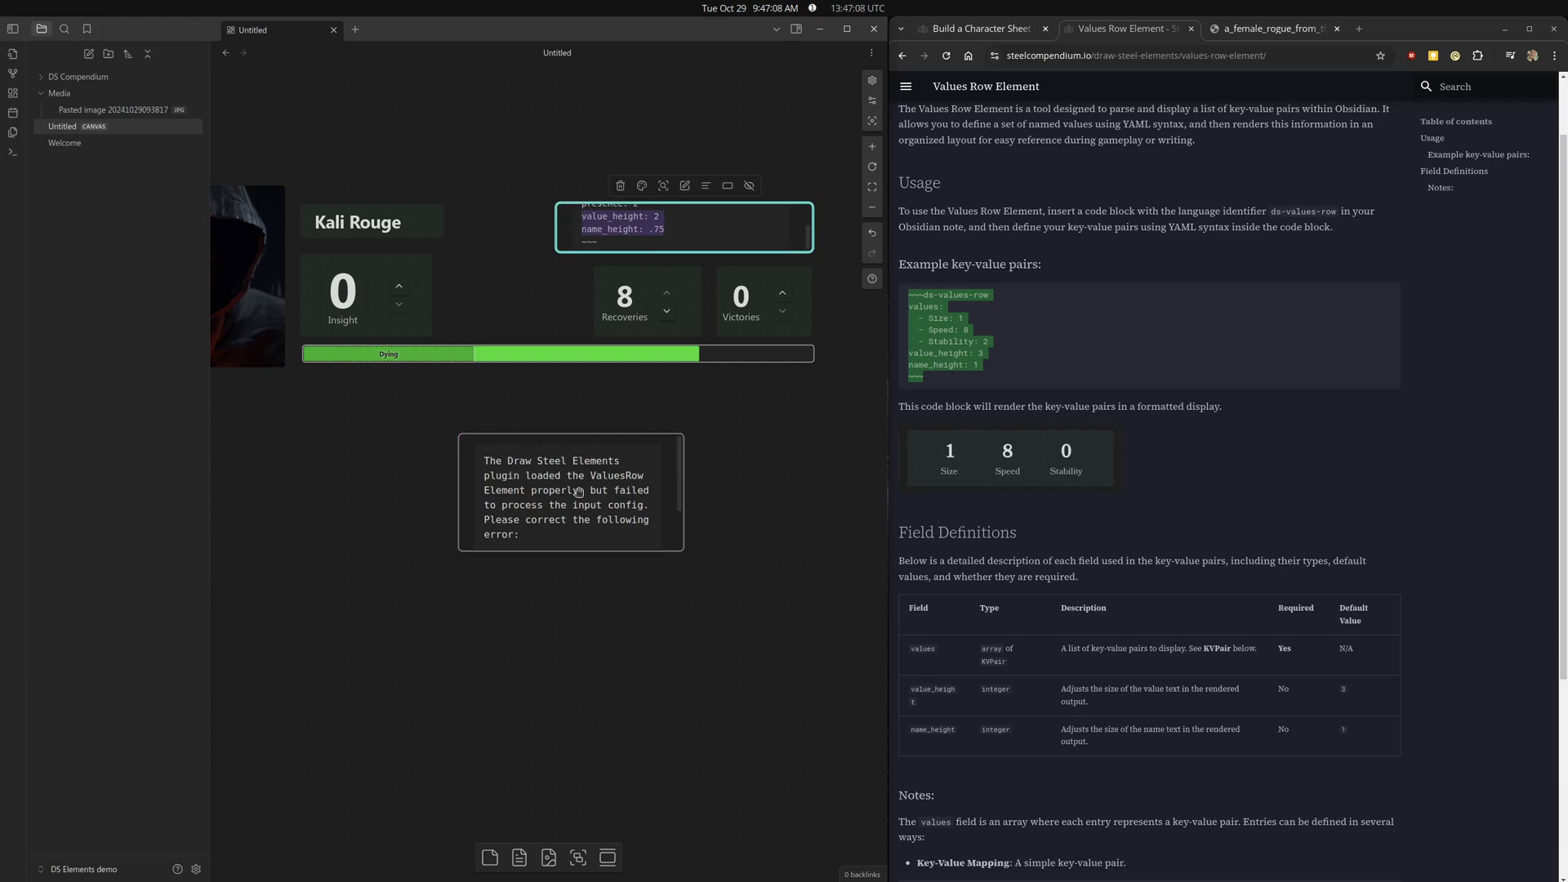
Paste the copied value_height: 2 and name_height: .75 lines after the Stability entry in the values row code and finish editing.
left_click(569, 517)
left_click(557, 532)
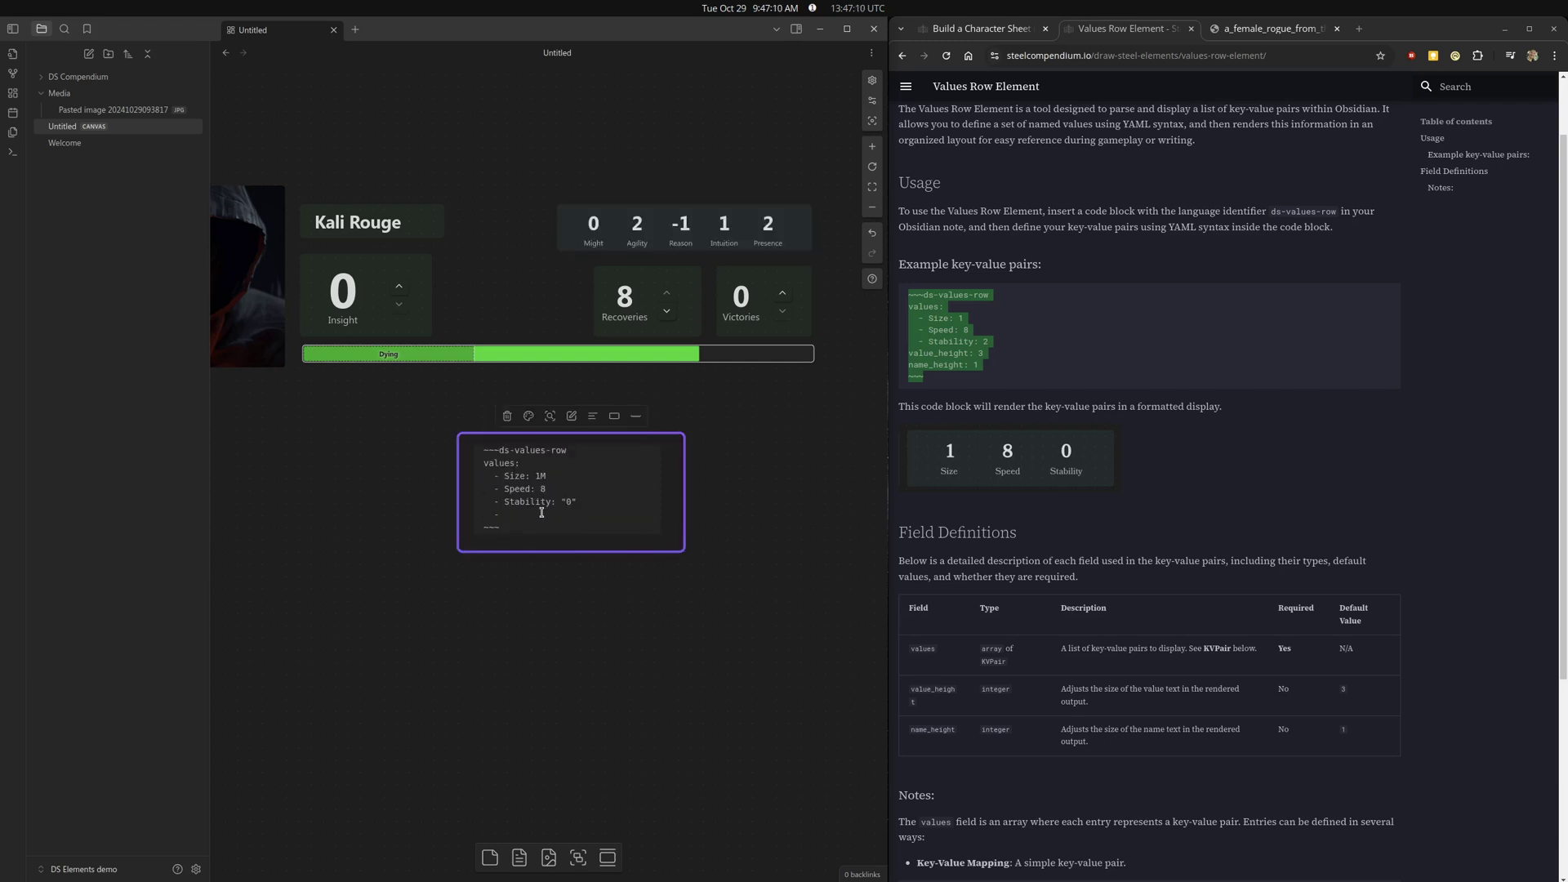
key("shift+Home")
key("BackSpace")
key("ctrl+v")
left_click(669, 647)
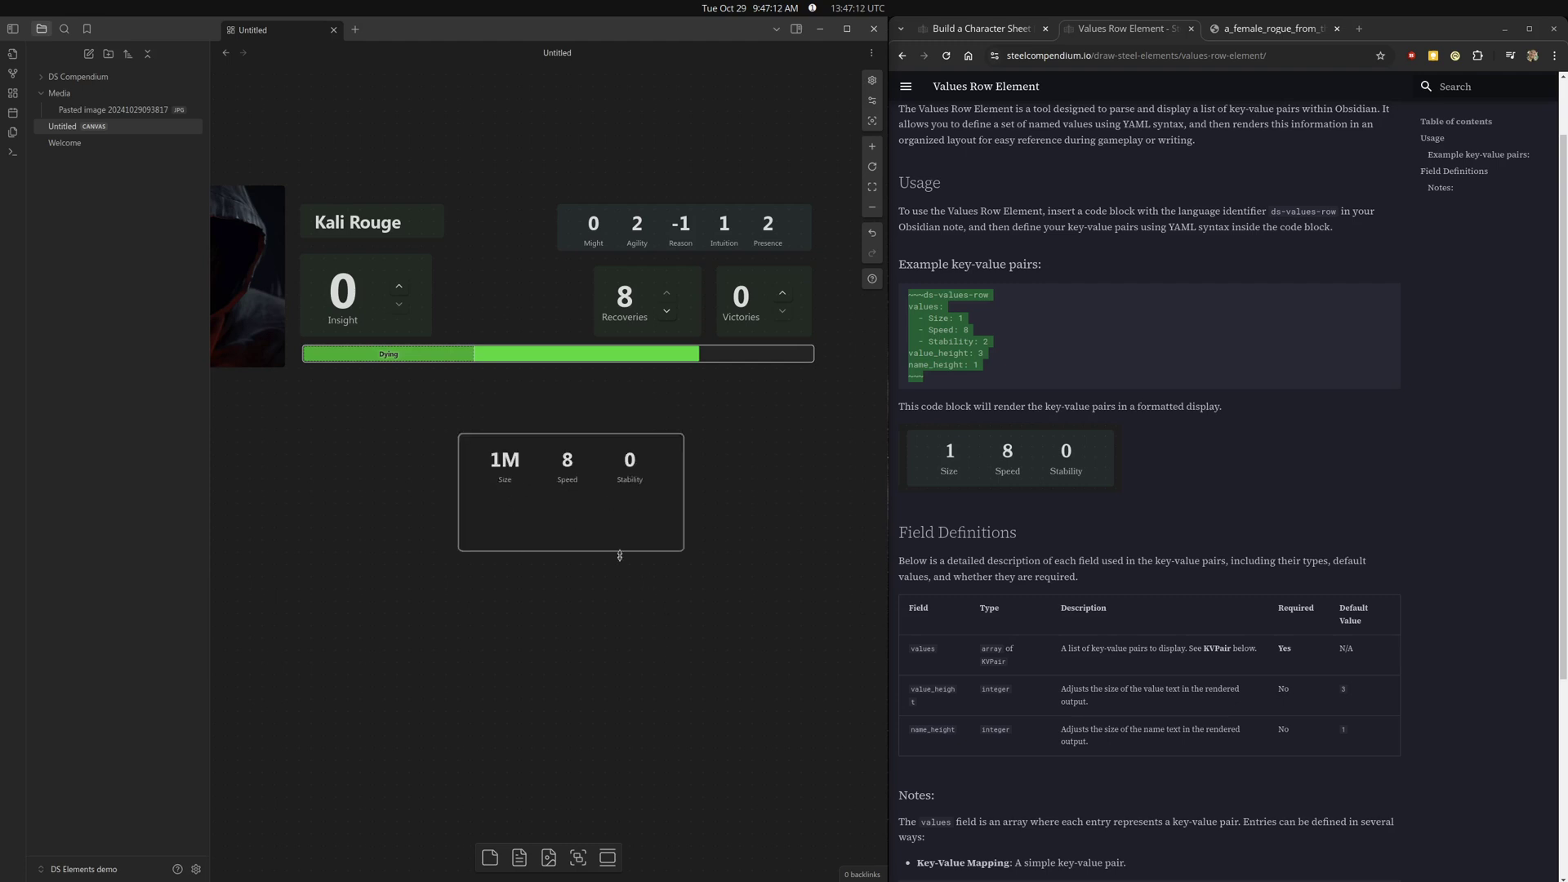
Shrink the Size, Speed and Stability card, place it beside the character name, and style it with a hidden border and cyan color.
mouse_move(676, 551)
left_mouse_down()
mouse_move(676, 490)
mouse_move(565, 274)
mouse_move(609, 227)
mouse_move(658, 256)
mouse_move(602, 253)
mouse_move(618, 253)
left_mouse_up()
left_click(597, 186)
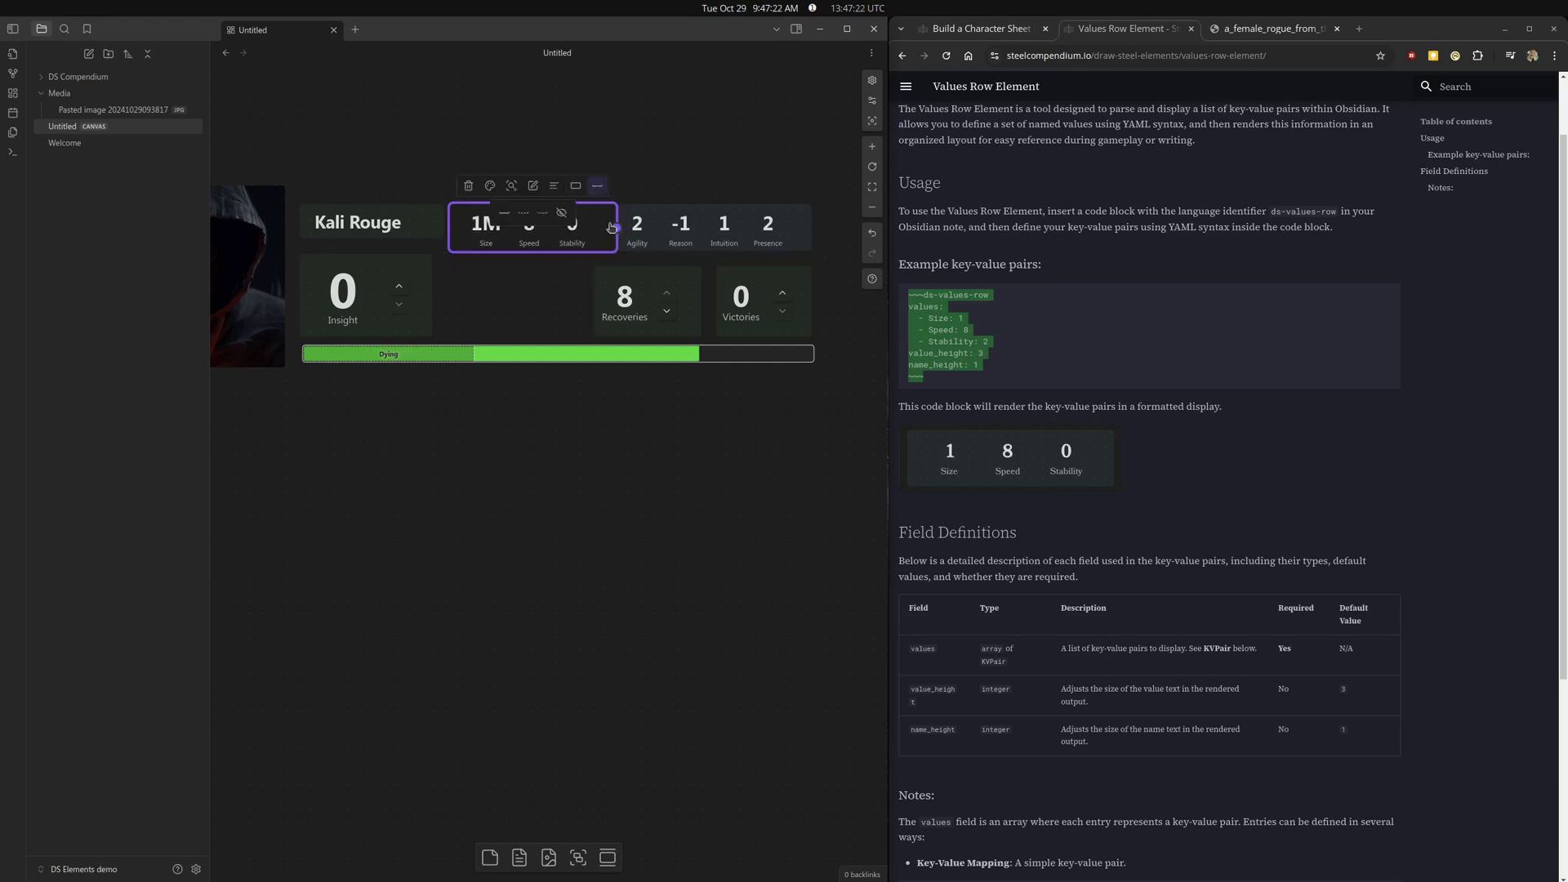
left_click(562, 213)
left_click(490, 185)
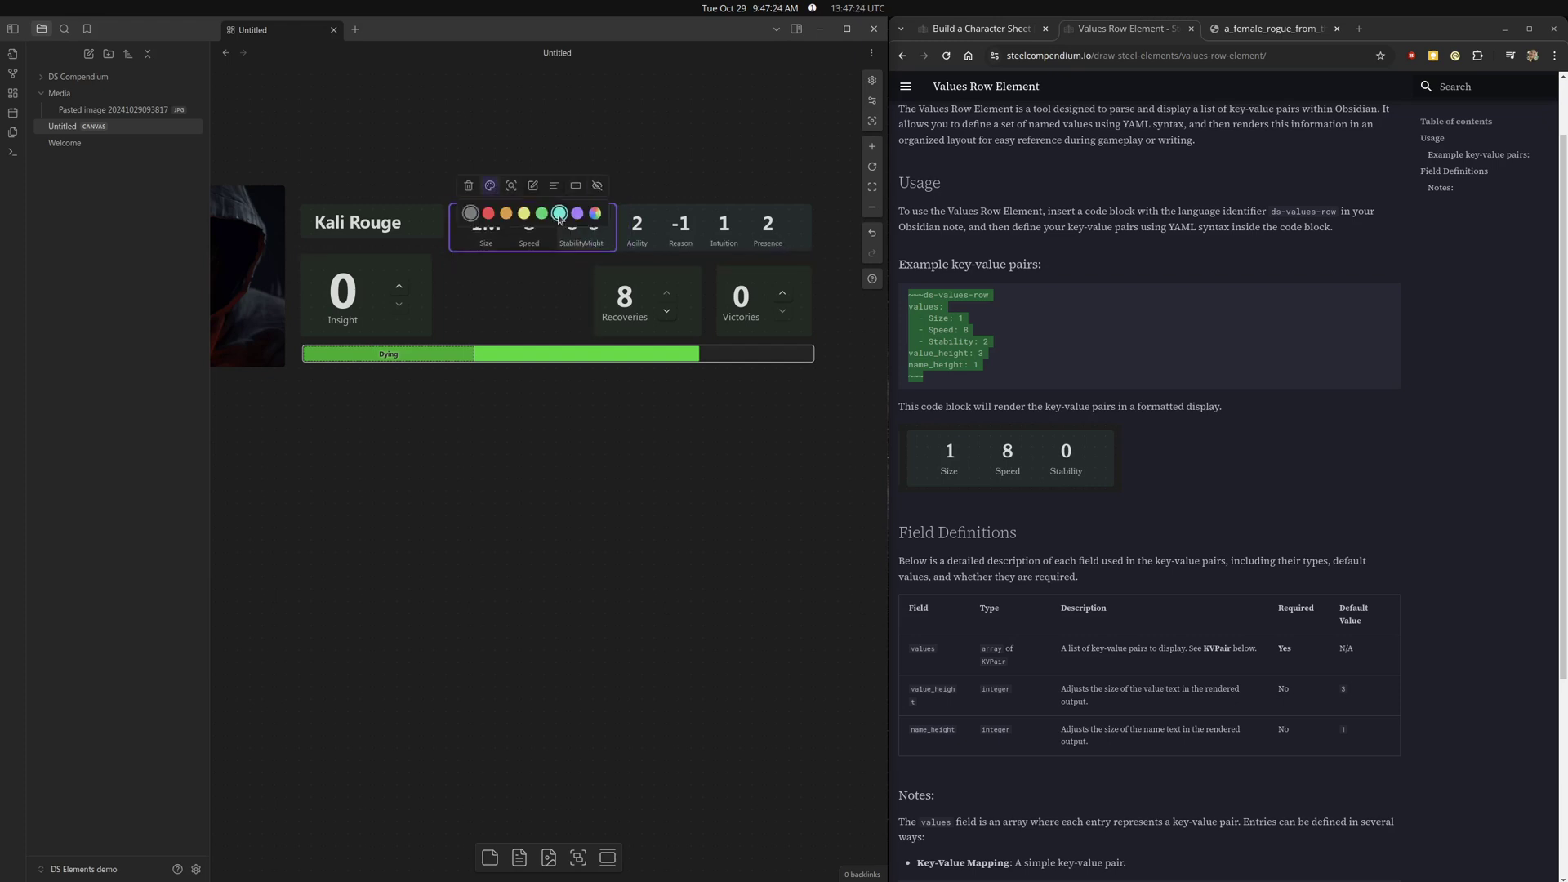
left_click(560, 218)
Shift the characteristics card sideways so it sits clear of the Size, Speed and Stability card in the same row.
left_click(722, 237)
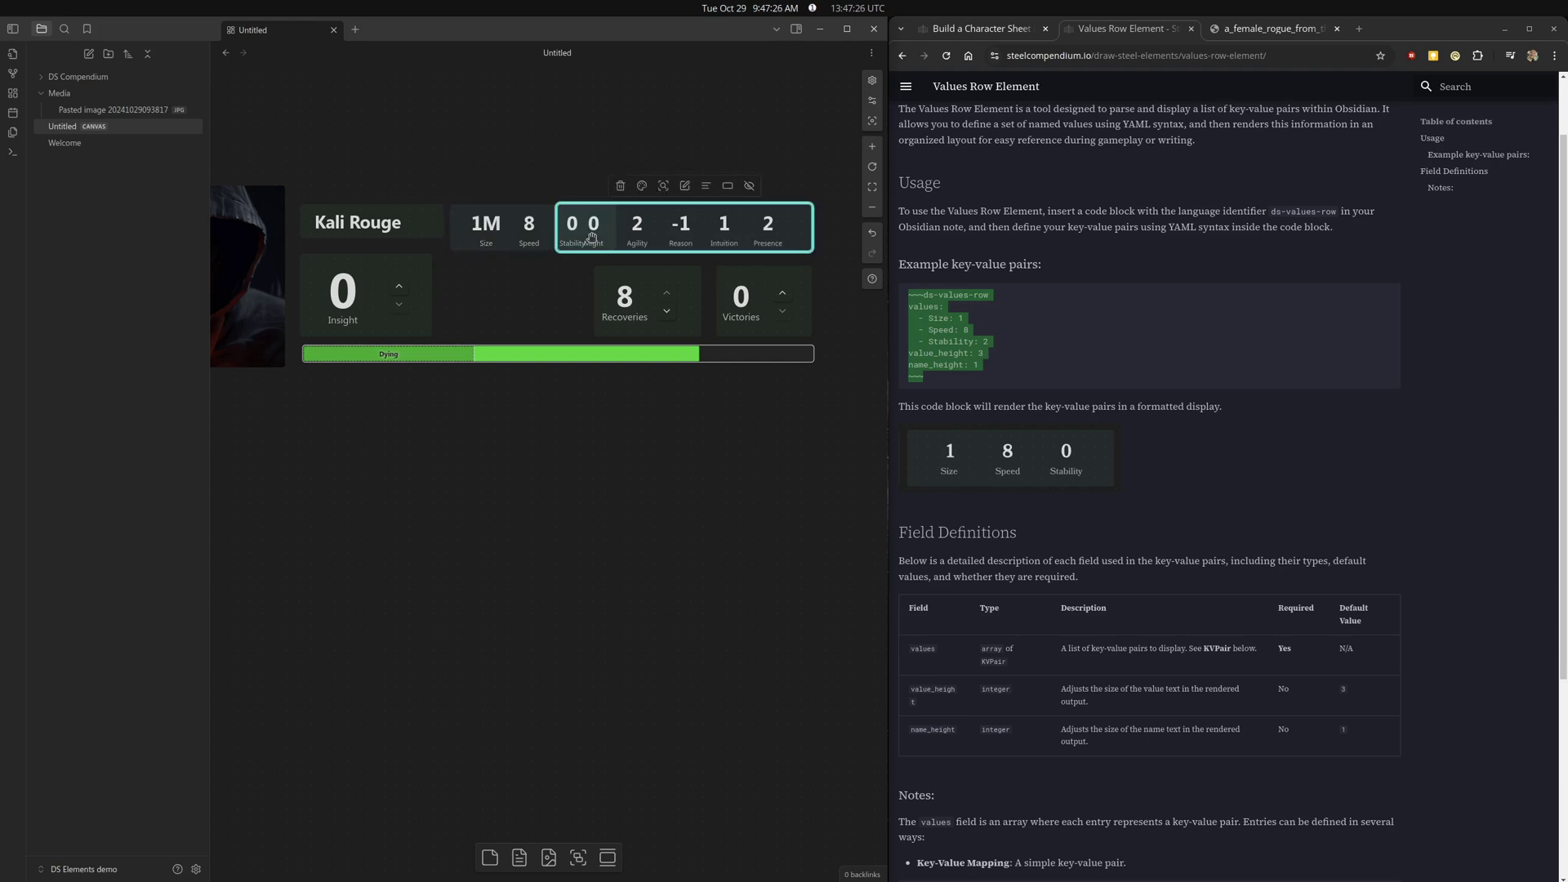
left_click_drag(723, 237, 829, 230)
left_click_drag(744, 579, 686, 602)
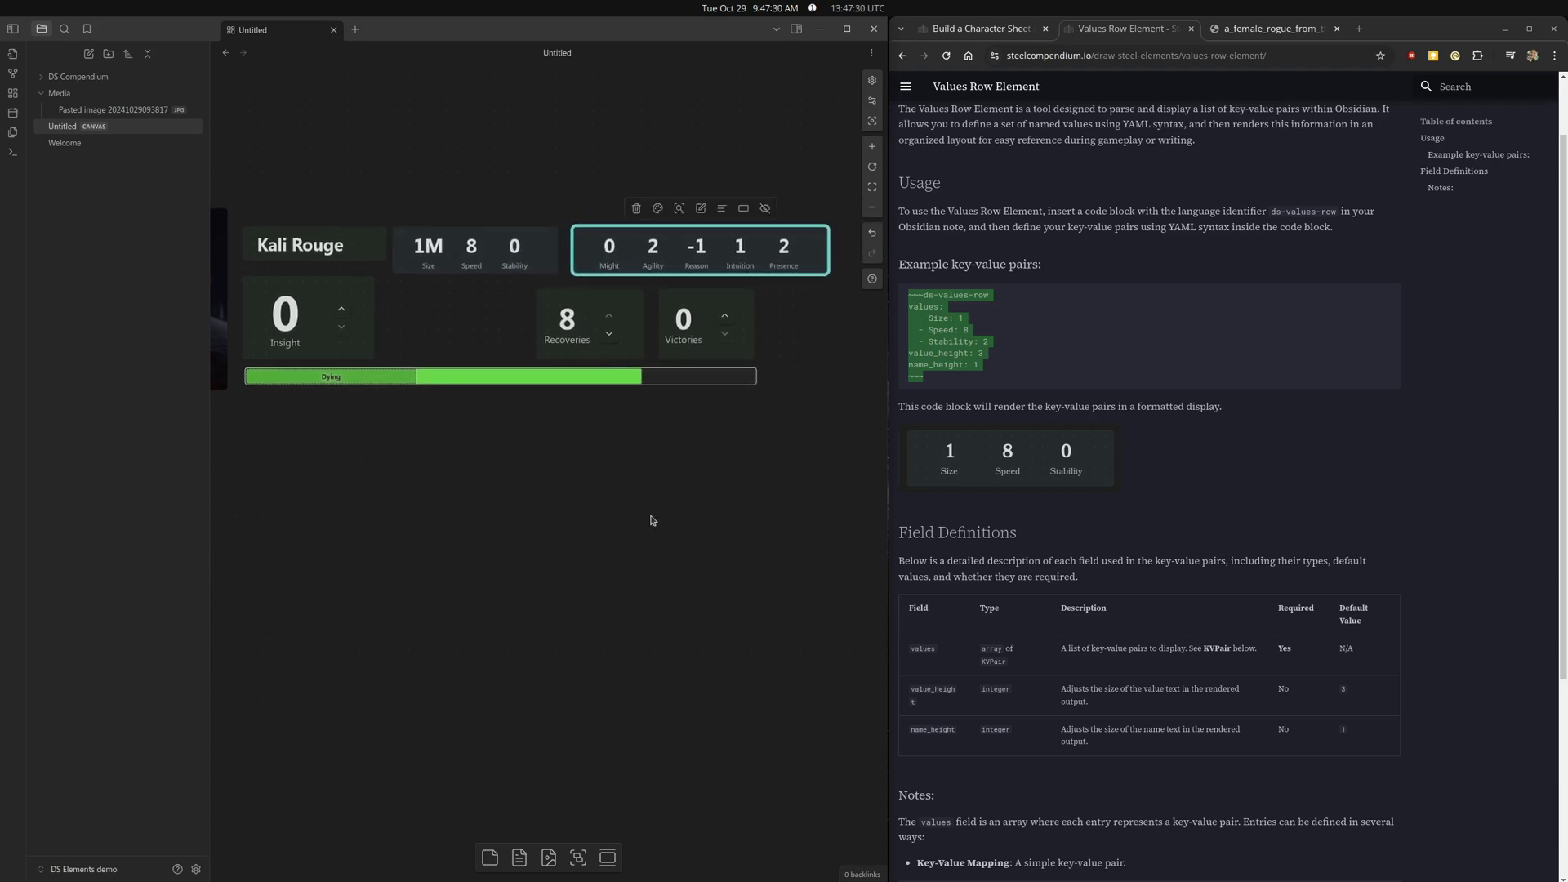
left_click(470, 249)
left_click(614, 260)
mouse_move(619, 260)
left_mouse_down()
mouse_move(633, 258)
mouse_move(614, 257)
left_mouse_up()
Move the Victories and Recoveries counters below the stamina bar and space out the Size row and characteristics cards along the top row.
left_click_drag(688, 329, 669, 457)
left_click_drag(575, 326, 502, 491)
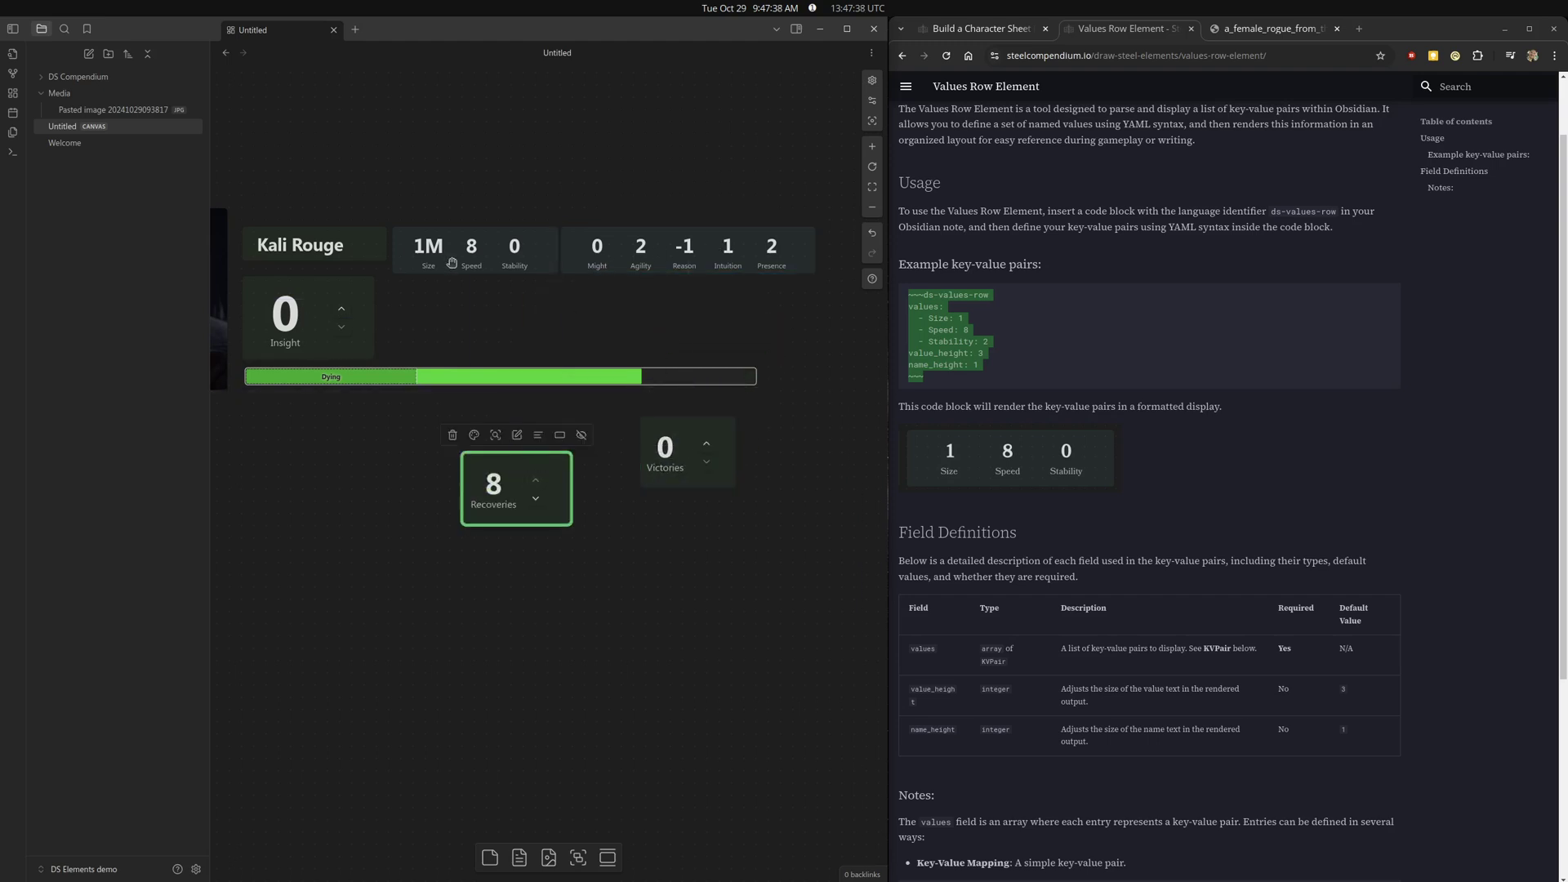
left_click_drag(452, 262, 455, 259)
left_click_drag(694, 248, 695, 389)
mouse_move(498, 247)
left_mouse_down()
mouse_move(525, 247)
mouse_move(474, 253)
left_mouse_up()
left_click(386, 250)
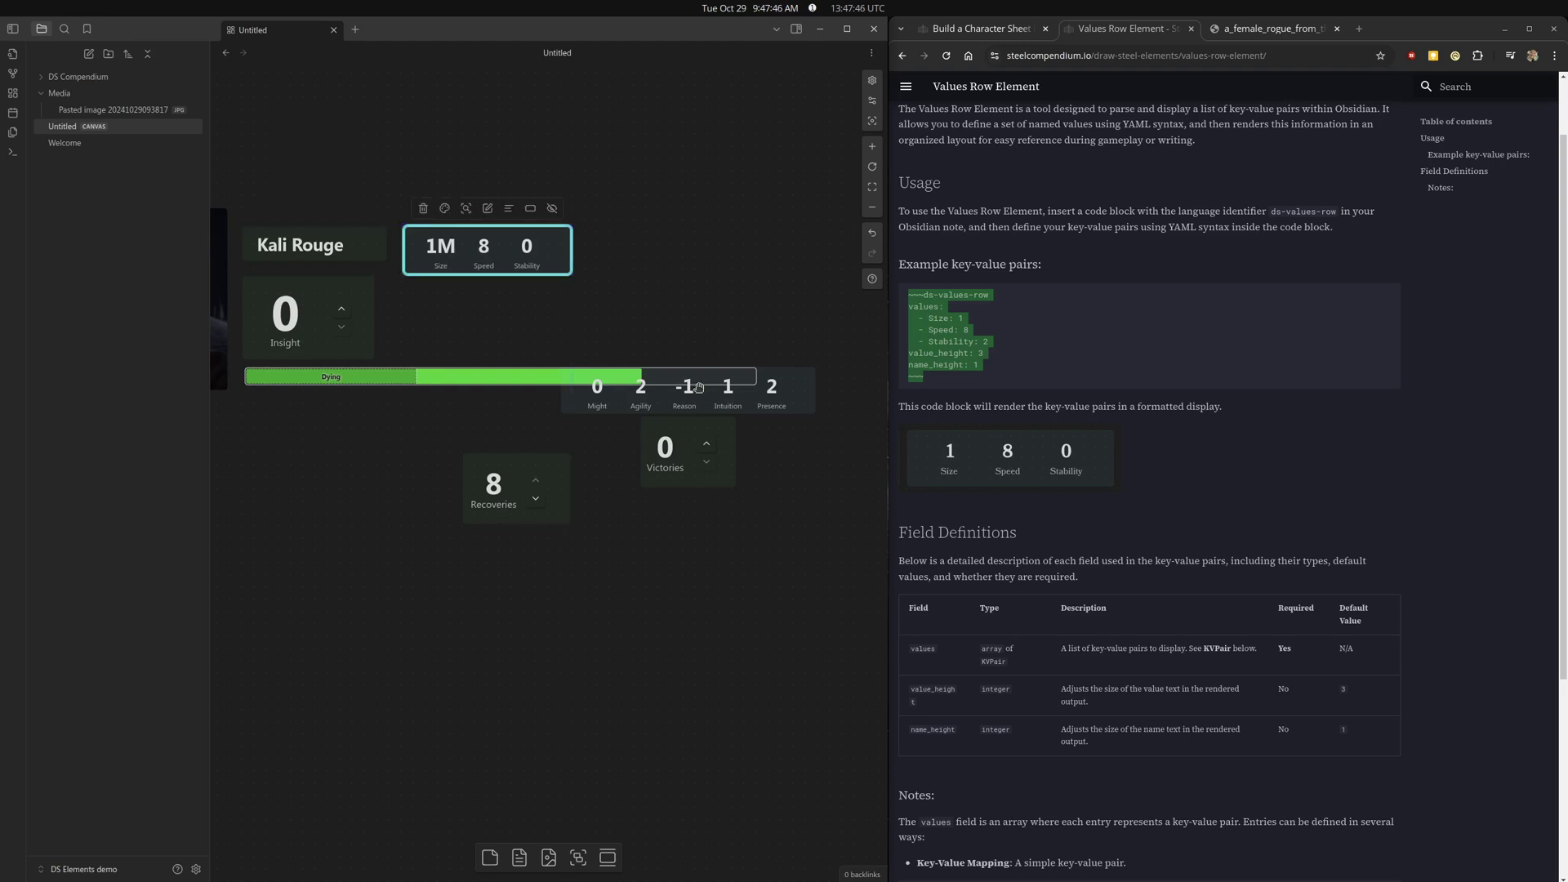
left_click_drag(713, 402, 808, 233)
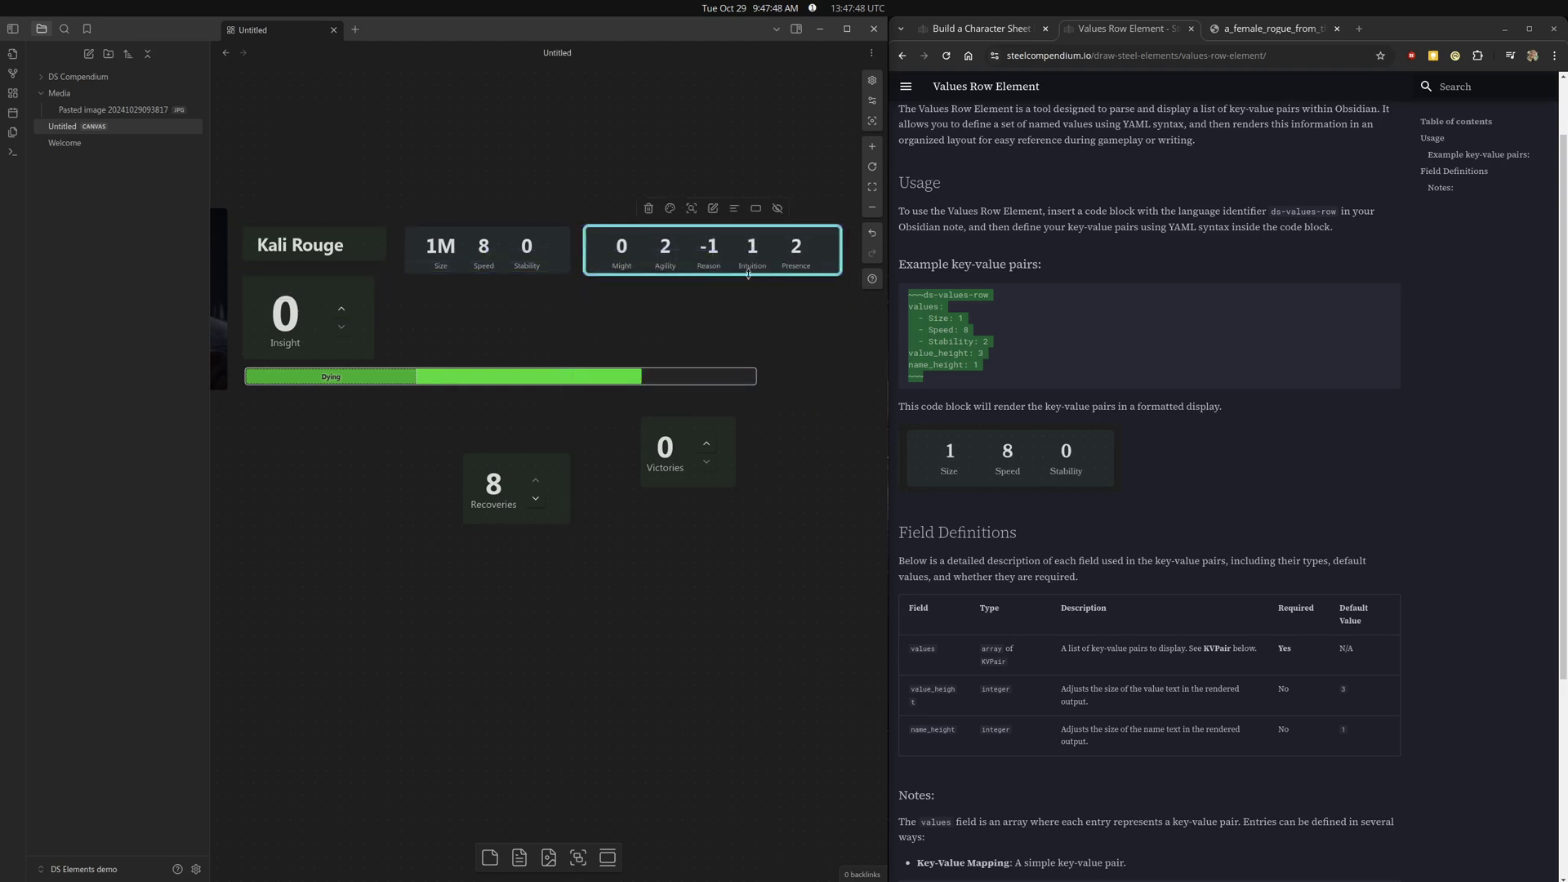
Widen the stamina bar so its visible end reaches roughly the outer edge of the characteristics card.
left_click(753, 377)
left_click_drag(781, 390, 831, 384)
left_click(535, 343)
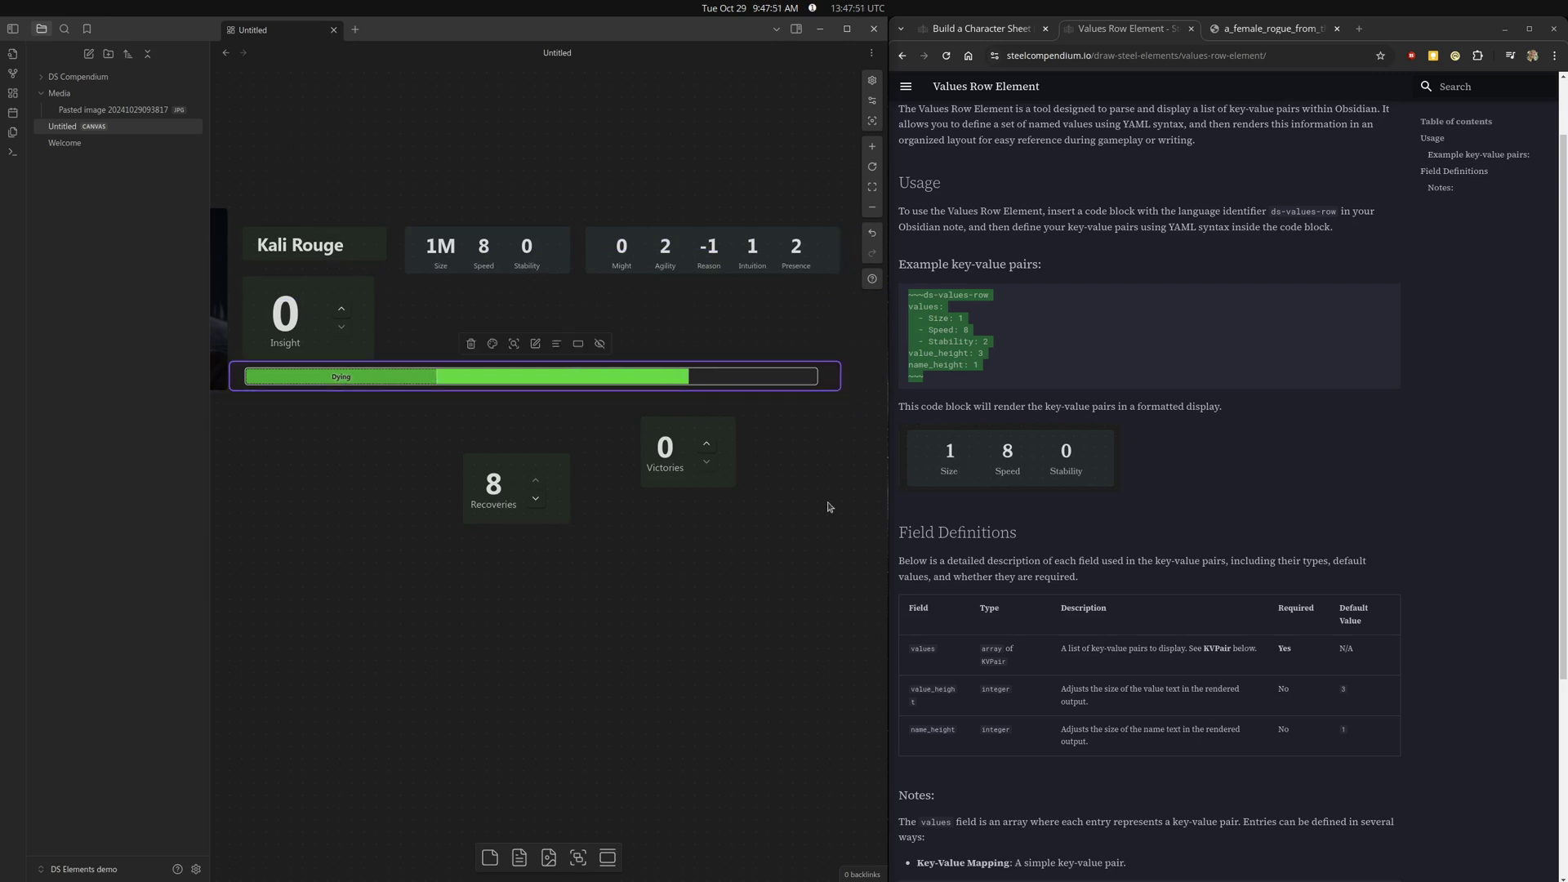
left_click(809, 385)
left_click_drag(839, 385, 851, 386)
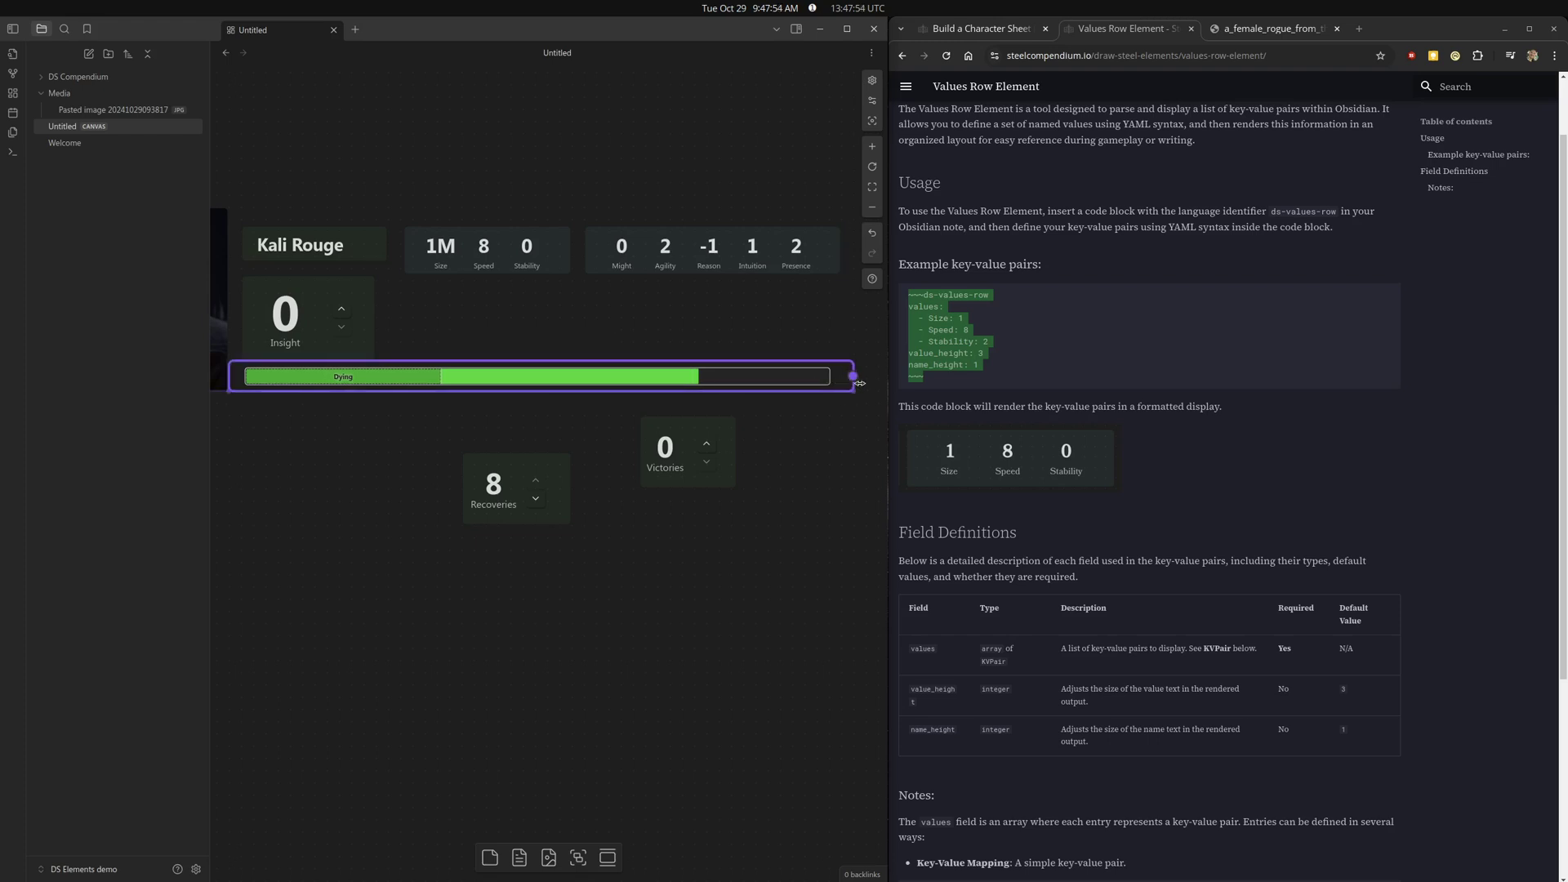
left_click(844, 400)
left_click(841, 386)
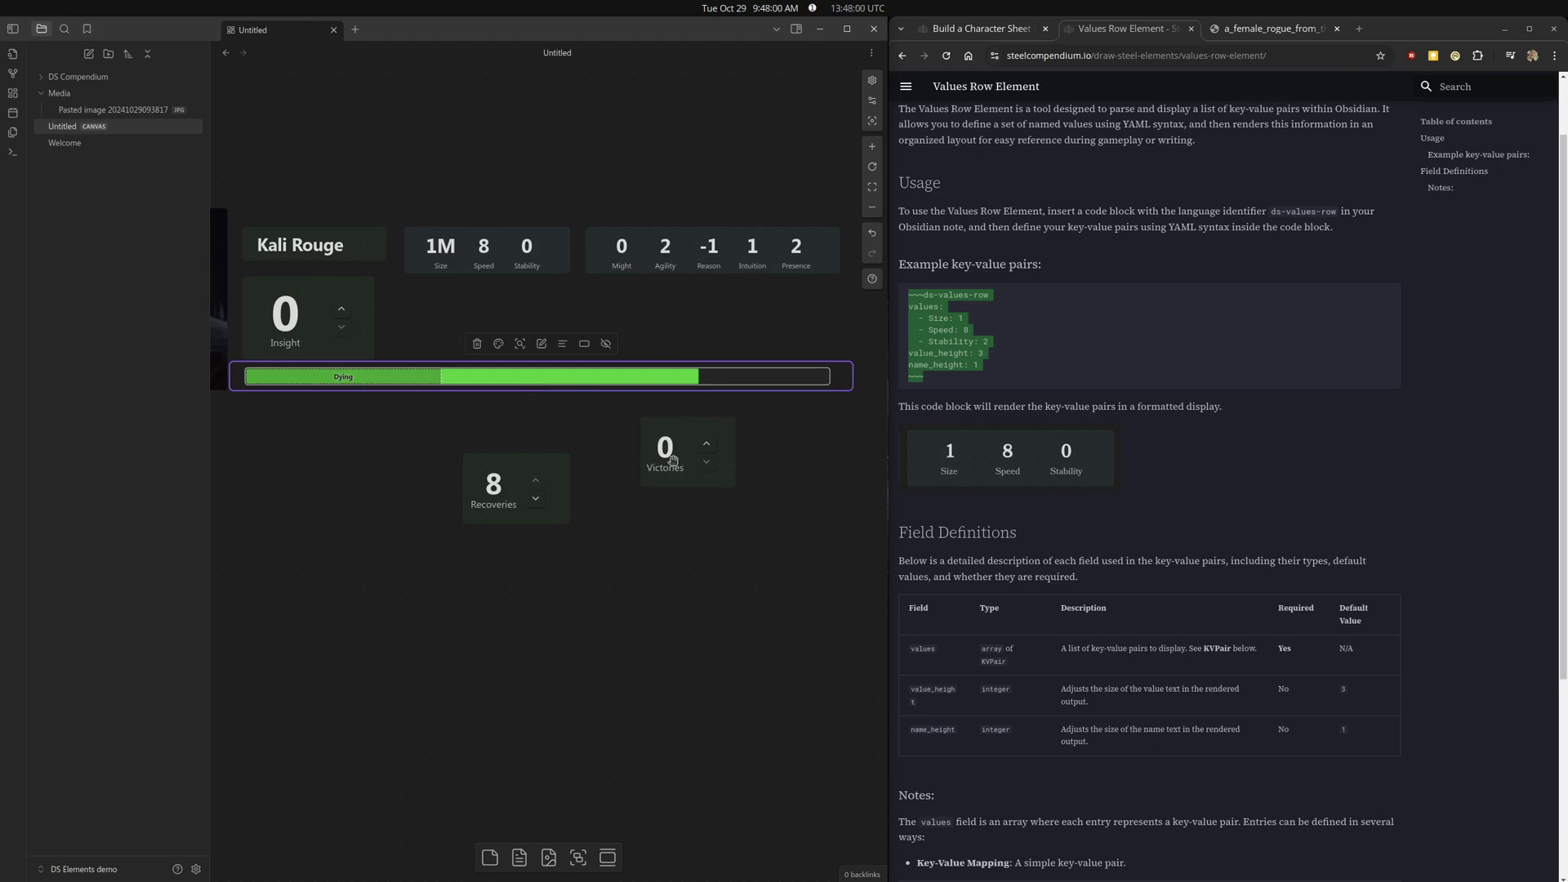
Place the Recoveries and Victories counters side by side between the characteristics card and the stamina bar.
left_click_drag(670, 461, 761, 333)
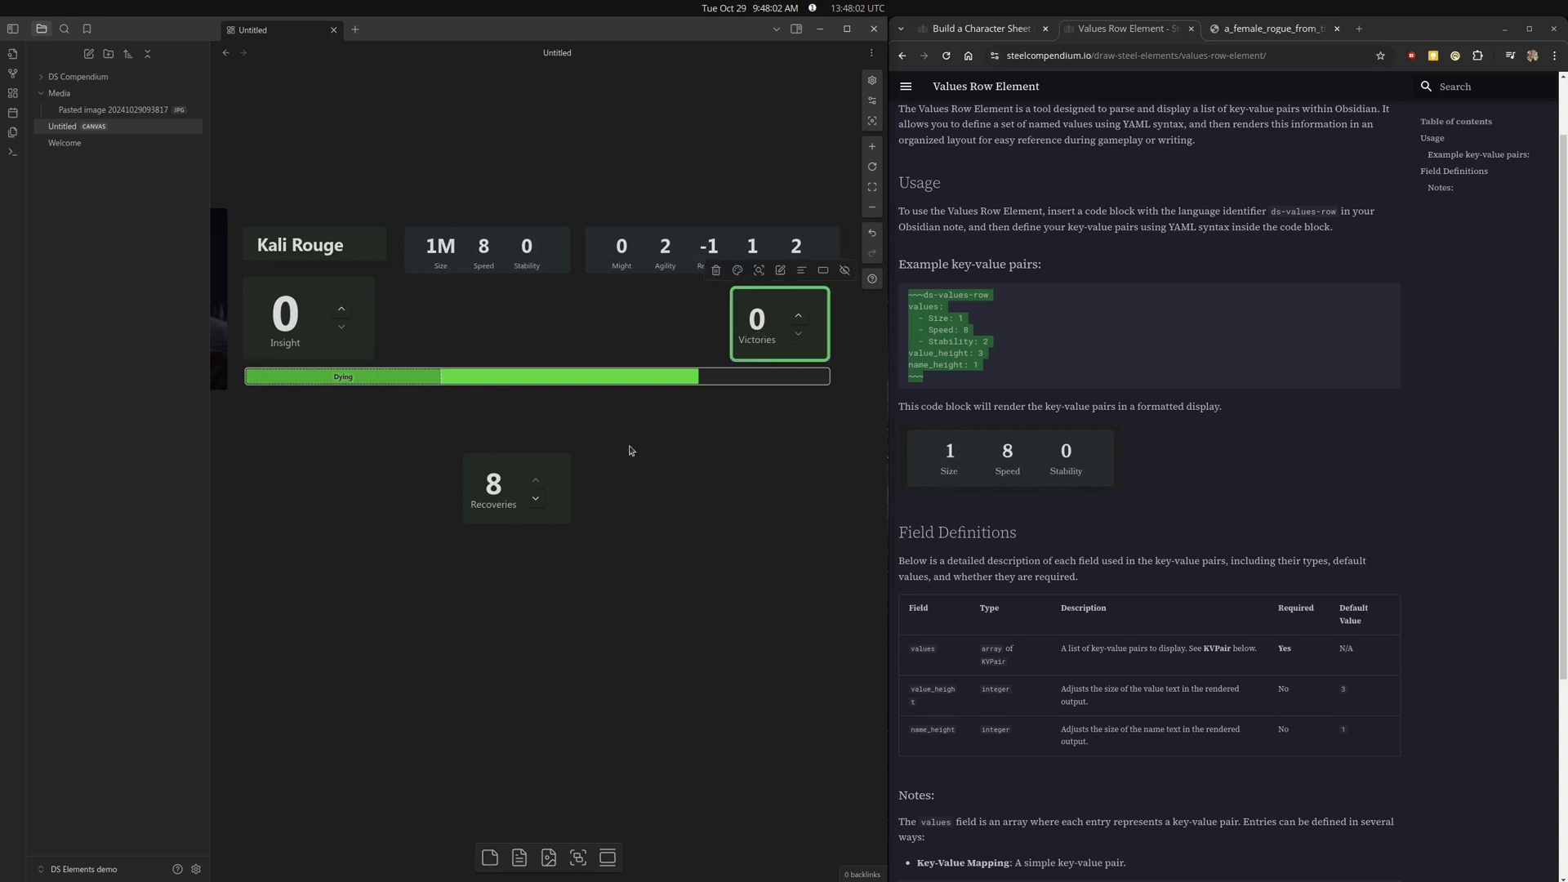
left_click_drag(479, 487, 619, 315)
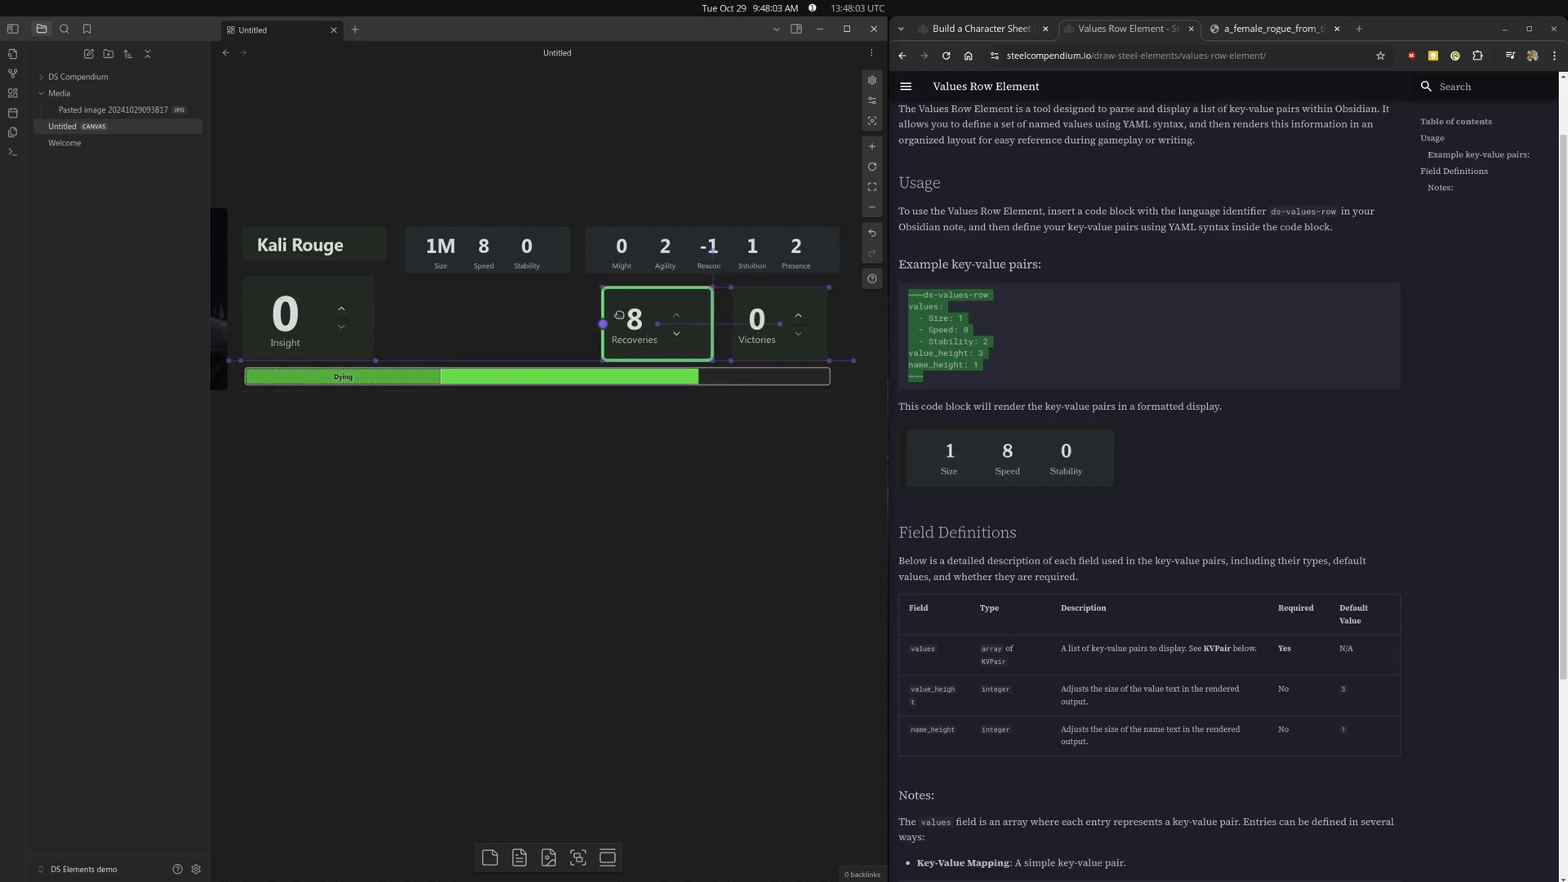
left_click(685, 622)
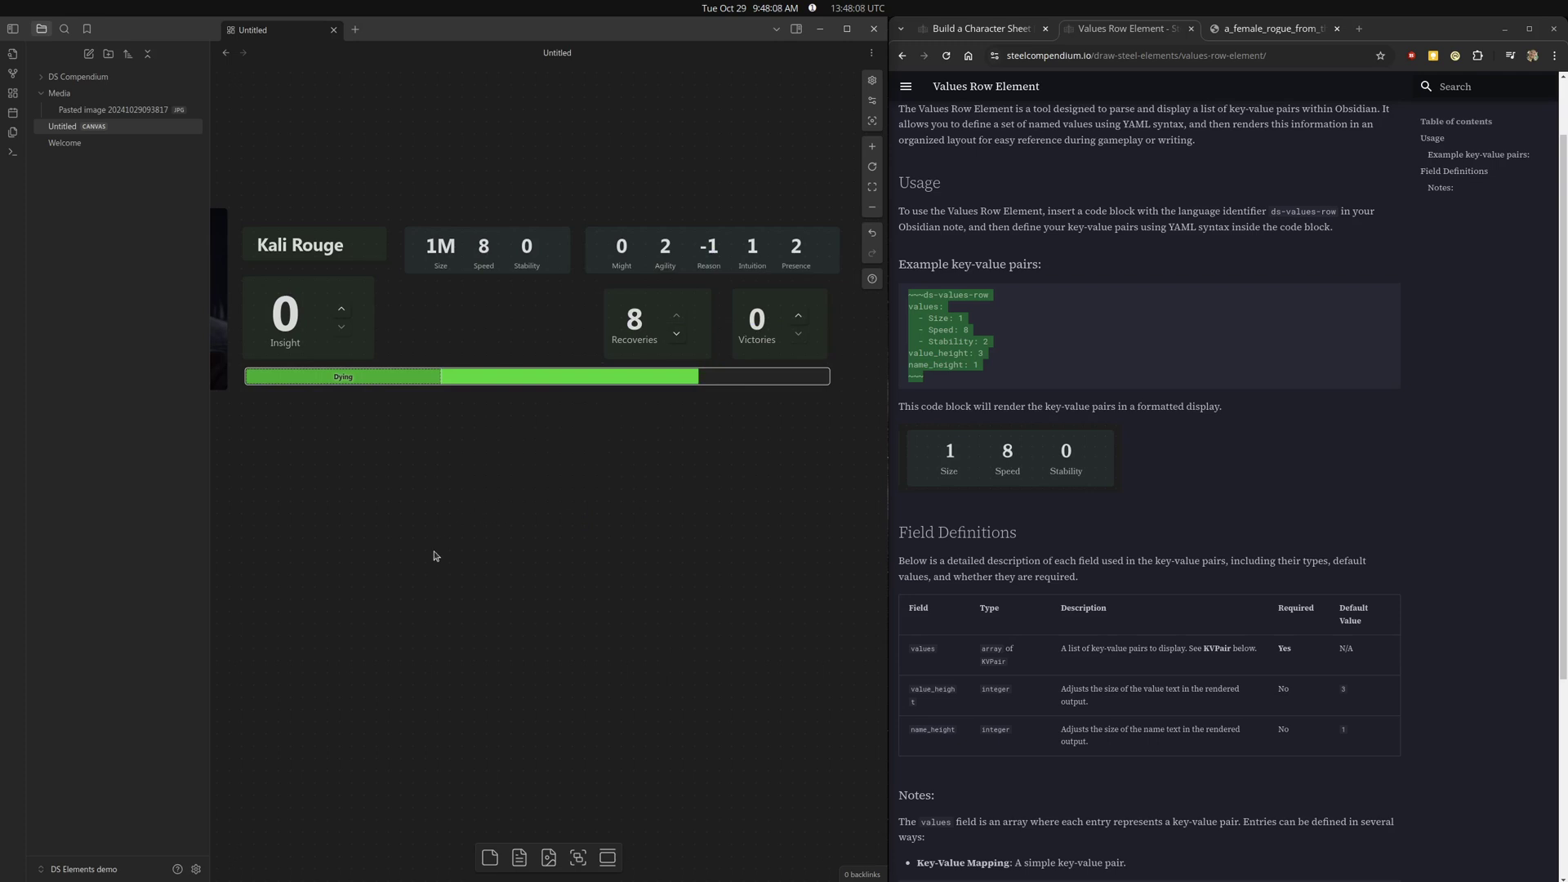
left_click_drag(434, 552, 476, 545)
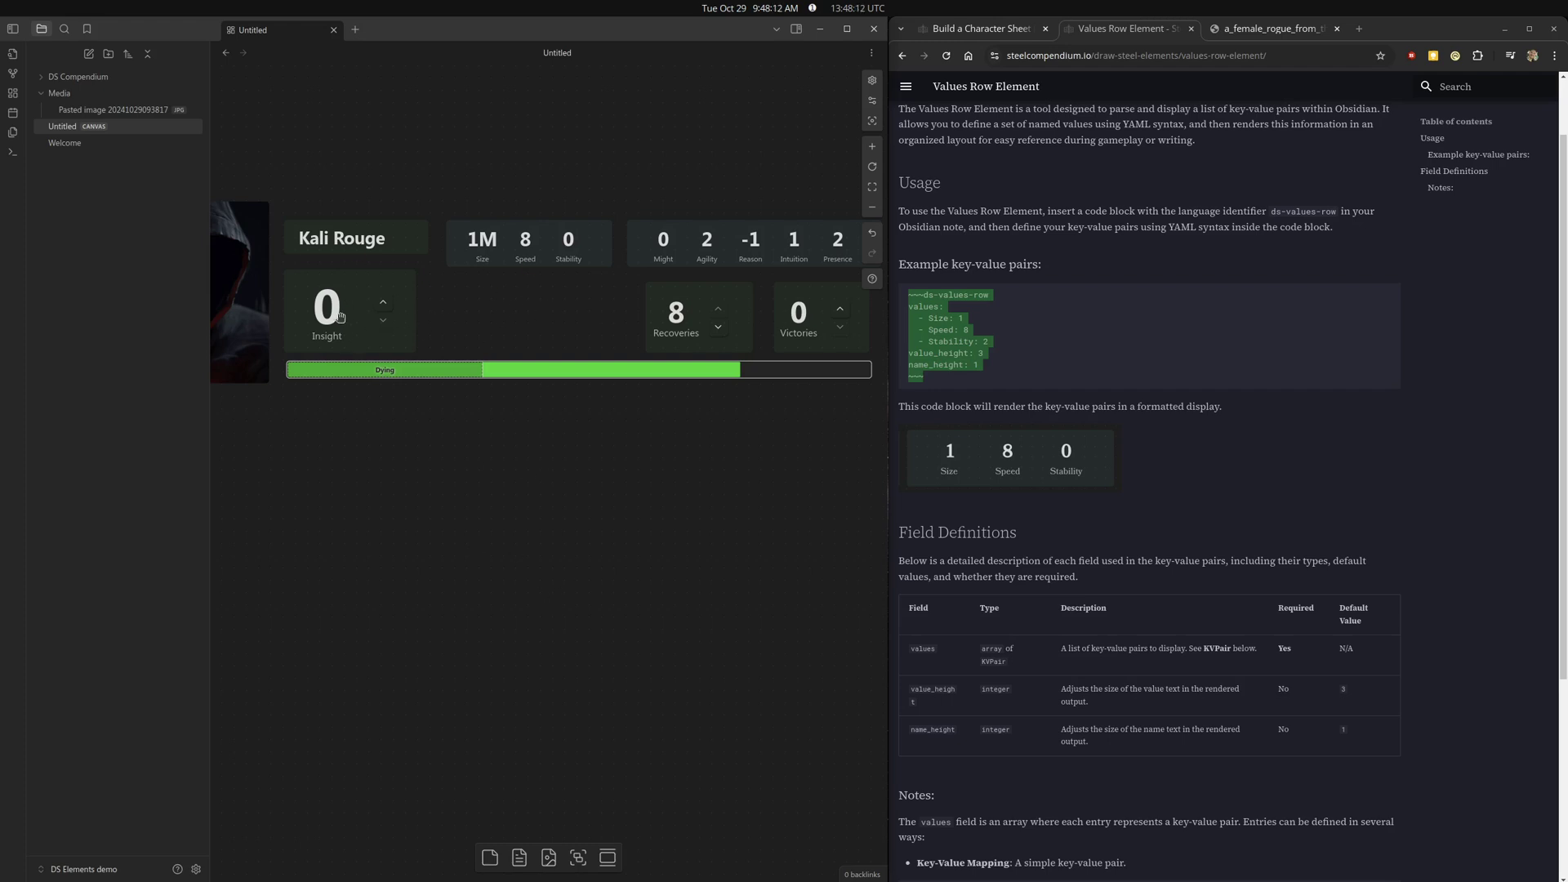
Move the Insight counter next to the Recoveries counter and reduce its height to align with the other counters.
left_click_drag(337, 316, 544, 316)
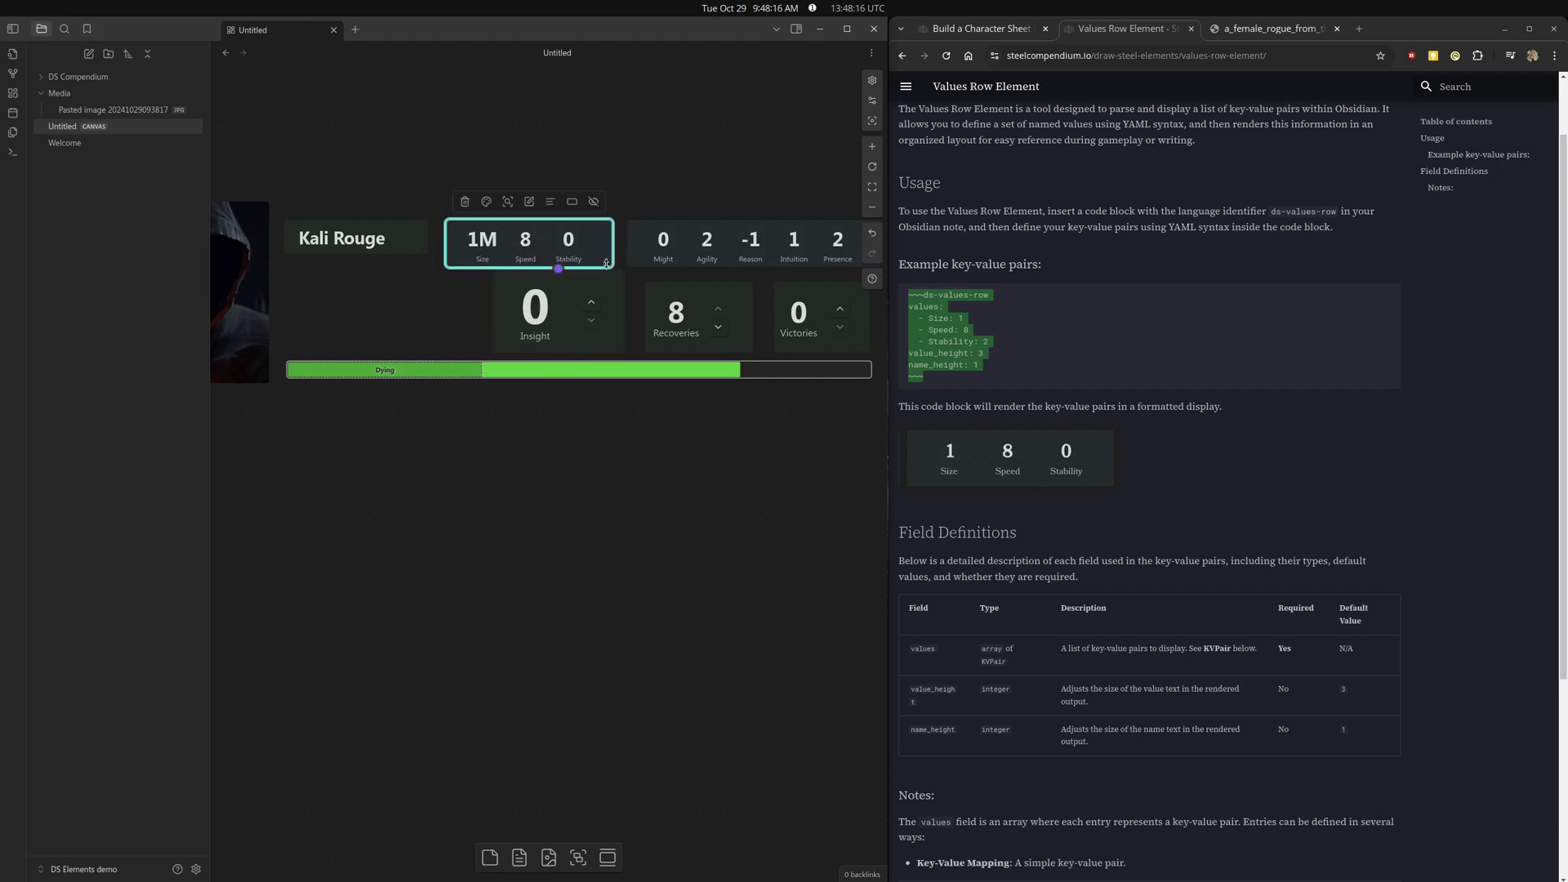
left_click_drag(604, 269, 548, 304)
left_click(458, 565)
left_click(560, 303)
left_click(602, 570)
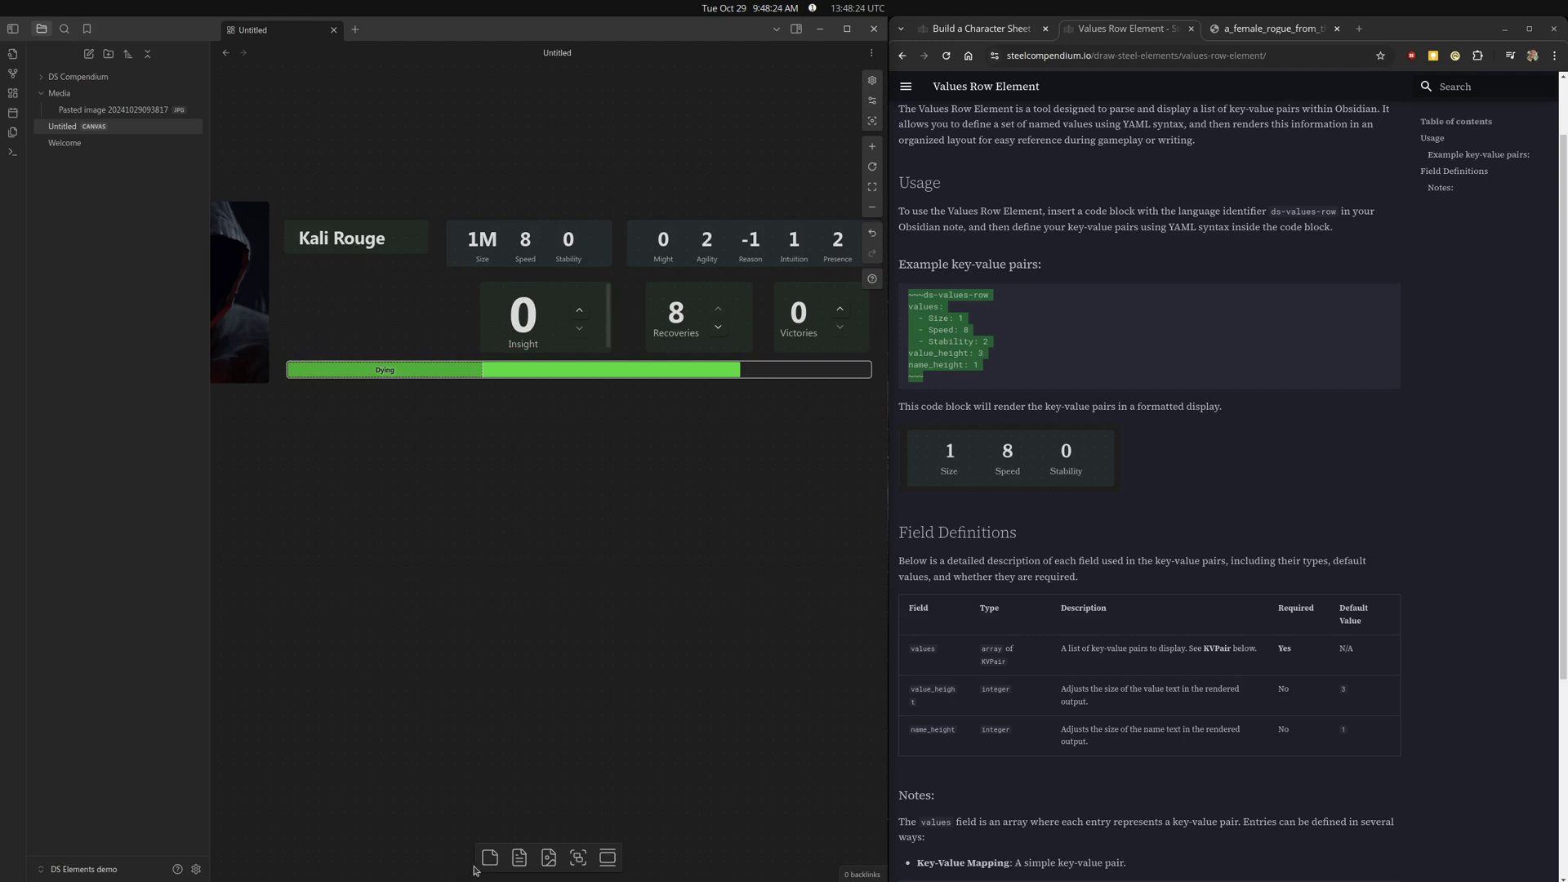
Add a card beneath the character name reading "Shadow - College of Black Ash" and resize it to fit on one line.
left_click_drag(490, 858, 363, 286)
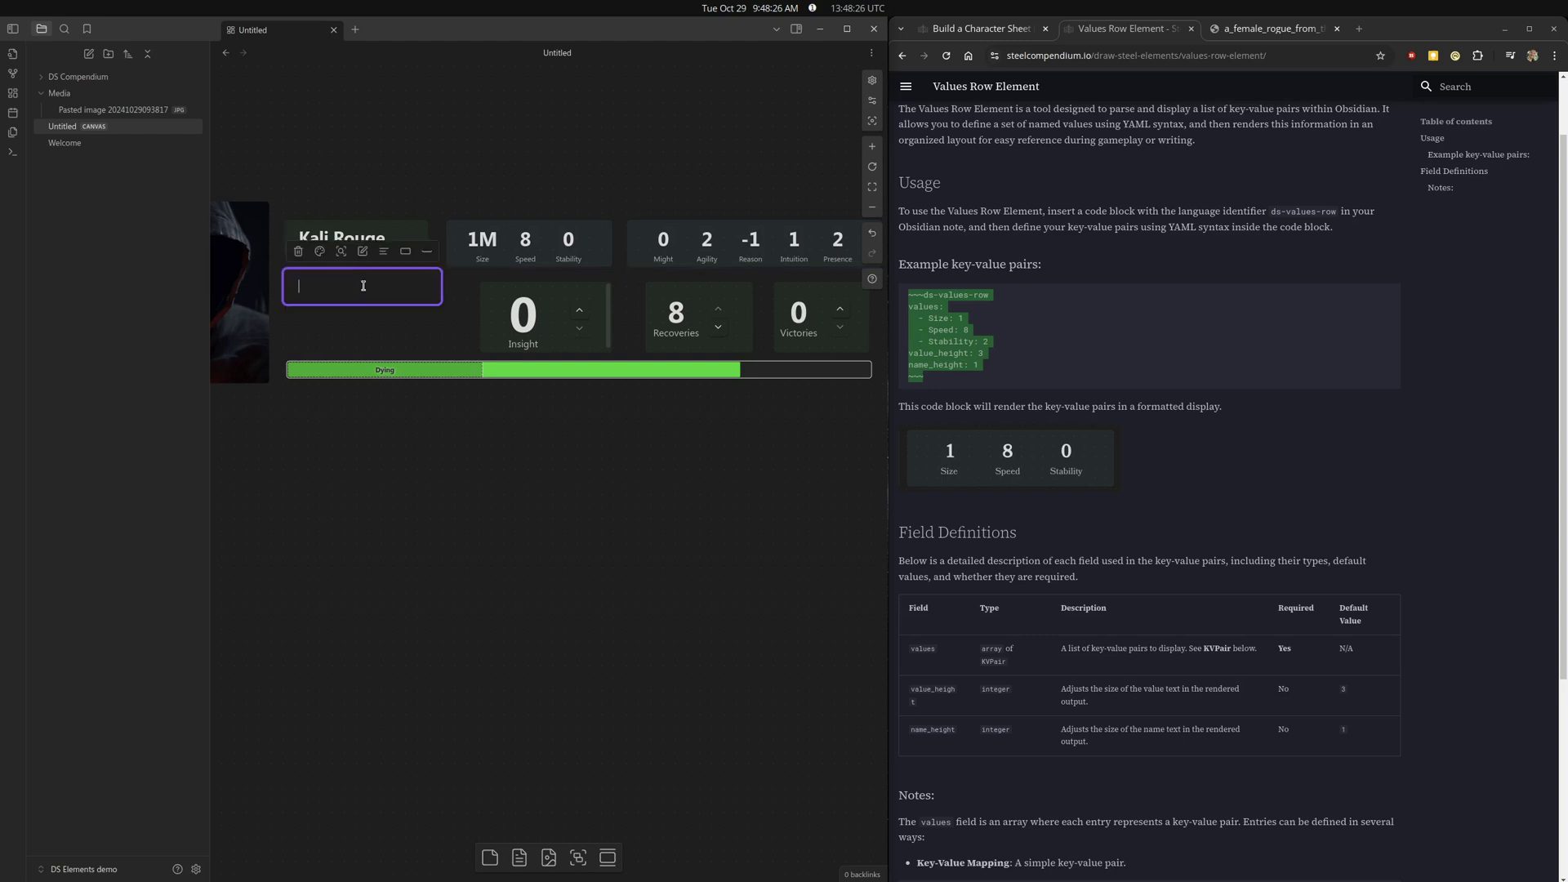
type("Shaod")
key("BackSpace")
key("BackSpace")
key("BackSpace")
key("BackSpace")
key("BackSpace")
type("S")
left_click(439, 251)
left_click(361, 301)
left_click_drag(442, 305, 455, 298)
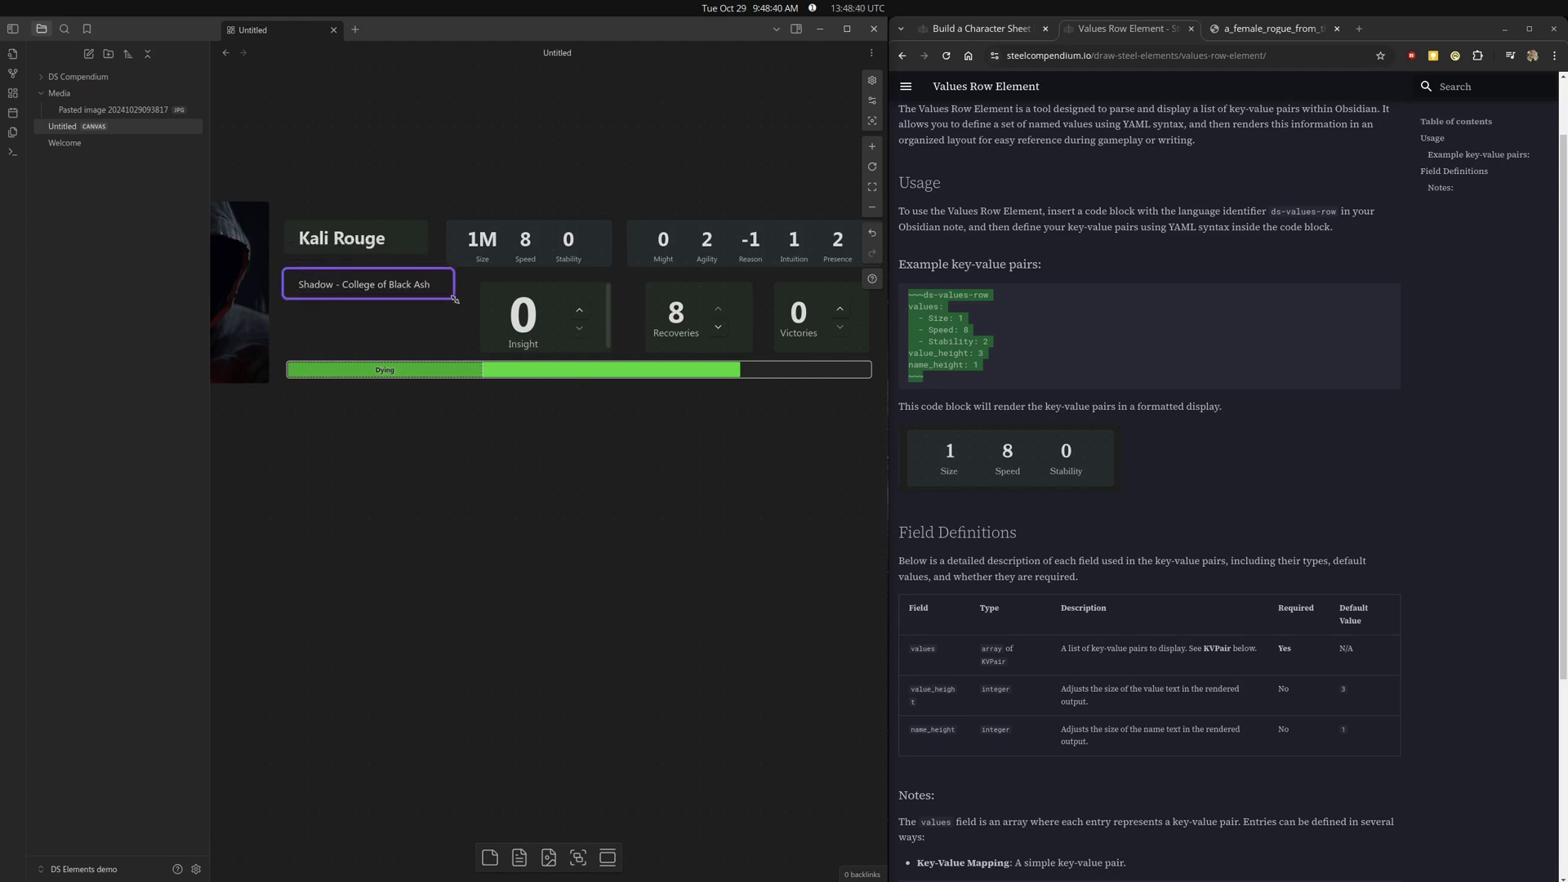
Hide the border of the "Shadow - College of Black Ash" card and position it just under the character name.
left_click(399, 512)
left_click(423, 292)
left_click(434, 251)
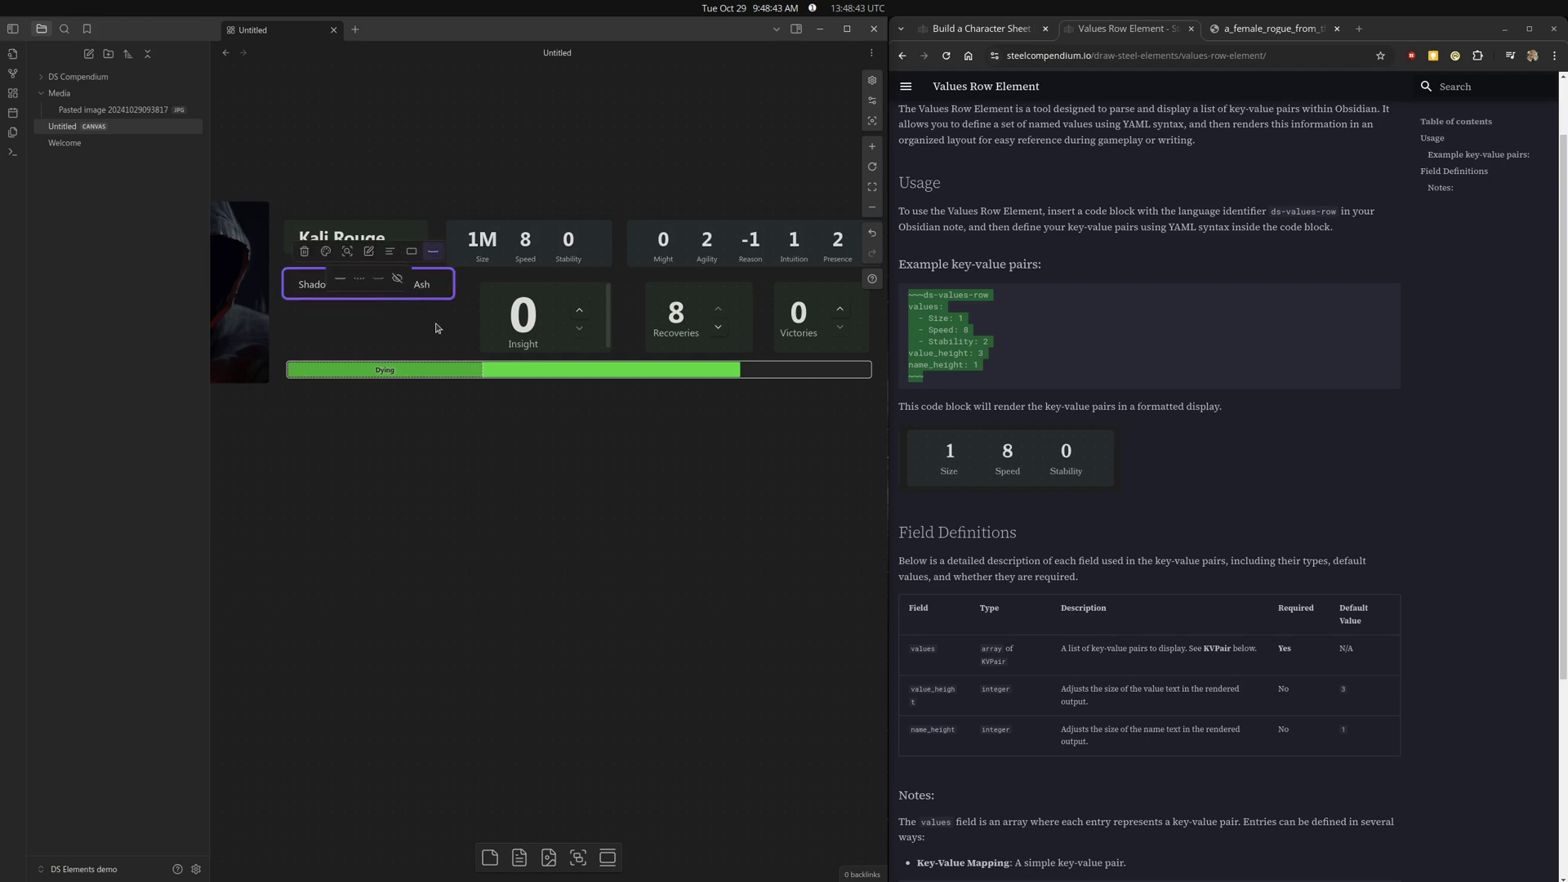
left_click(397, 277)
left_click(382, 471)
left_click(363, 281)
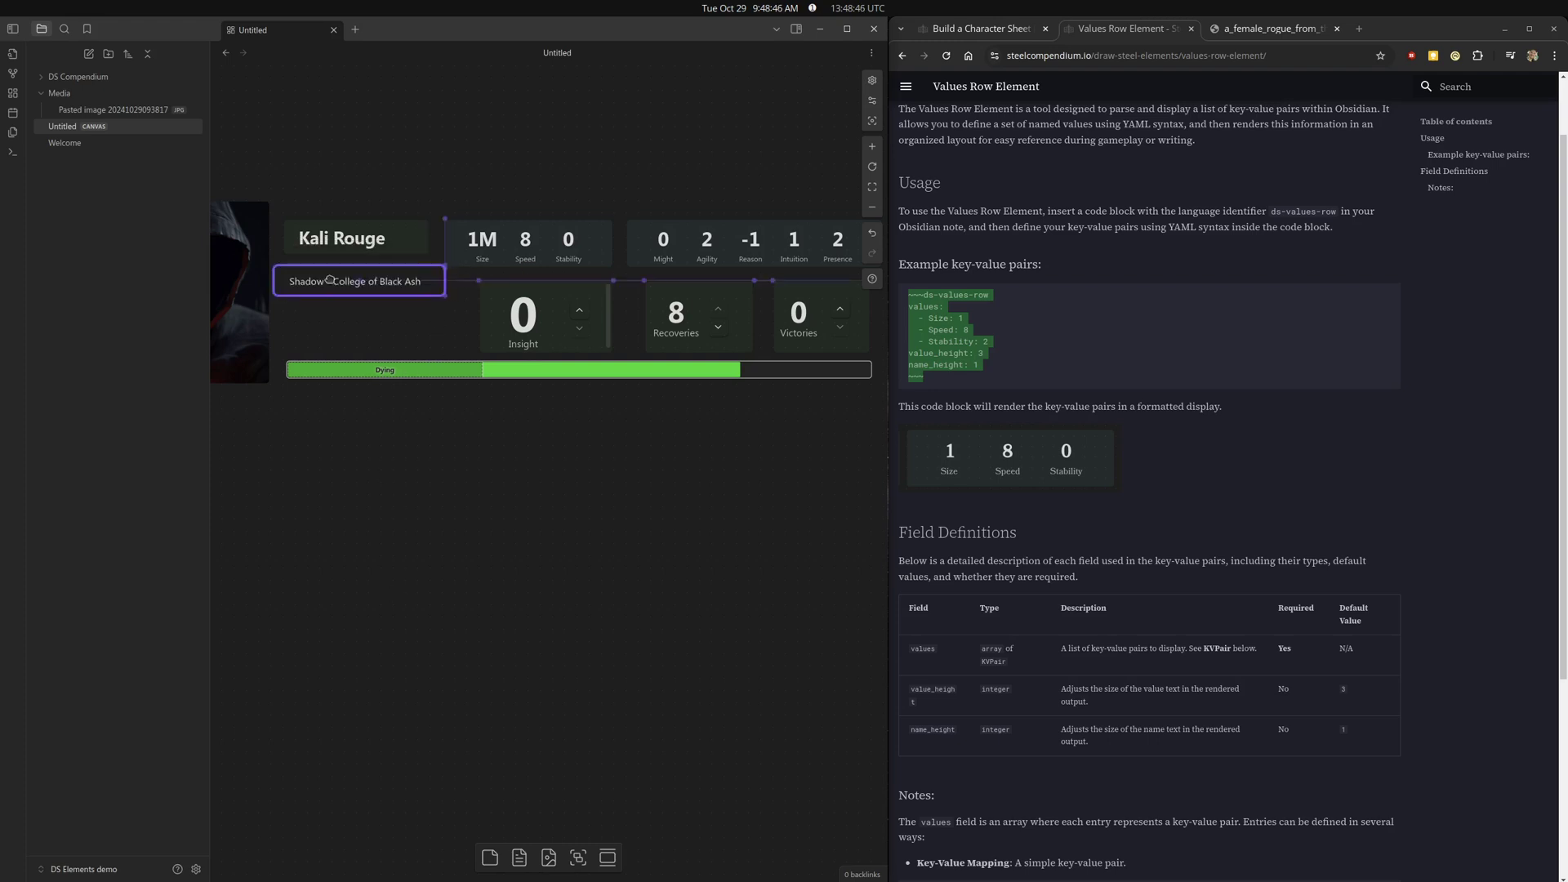
left_click(396, 587)
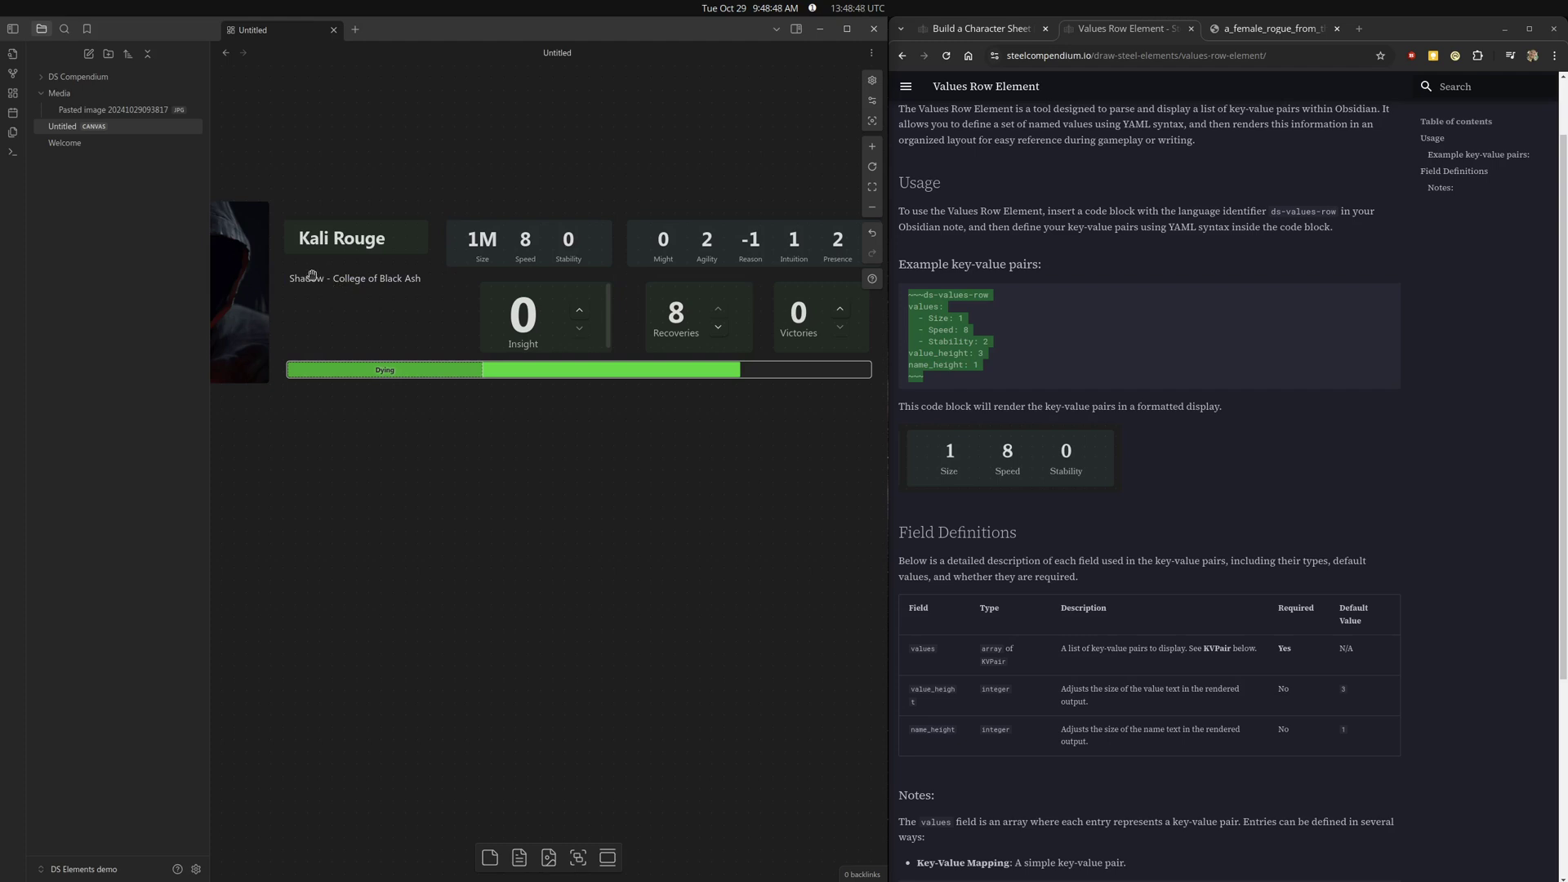
left_click(312, 274)
left_click(393, 537)
Move the class text card above the sheet and set the Insight counter and Size row side by side above the stamina bar.
right_click(494, 546)
left_click(387, 395)
left_click_drag(543, 314, 529, 135)
left_click(450, 295)
left_click_drag(525, 243, 522, 318)
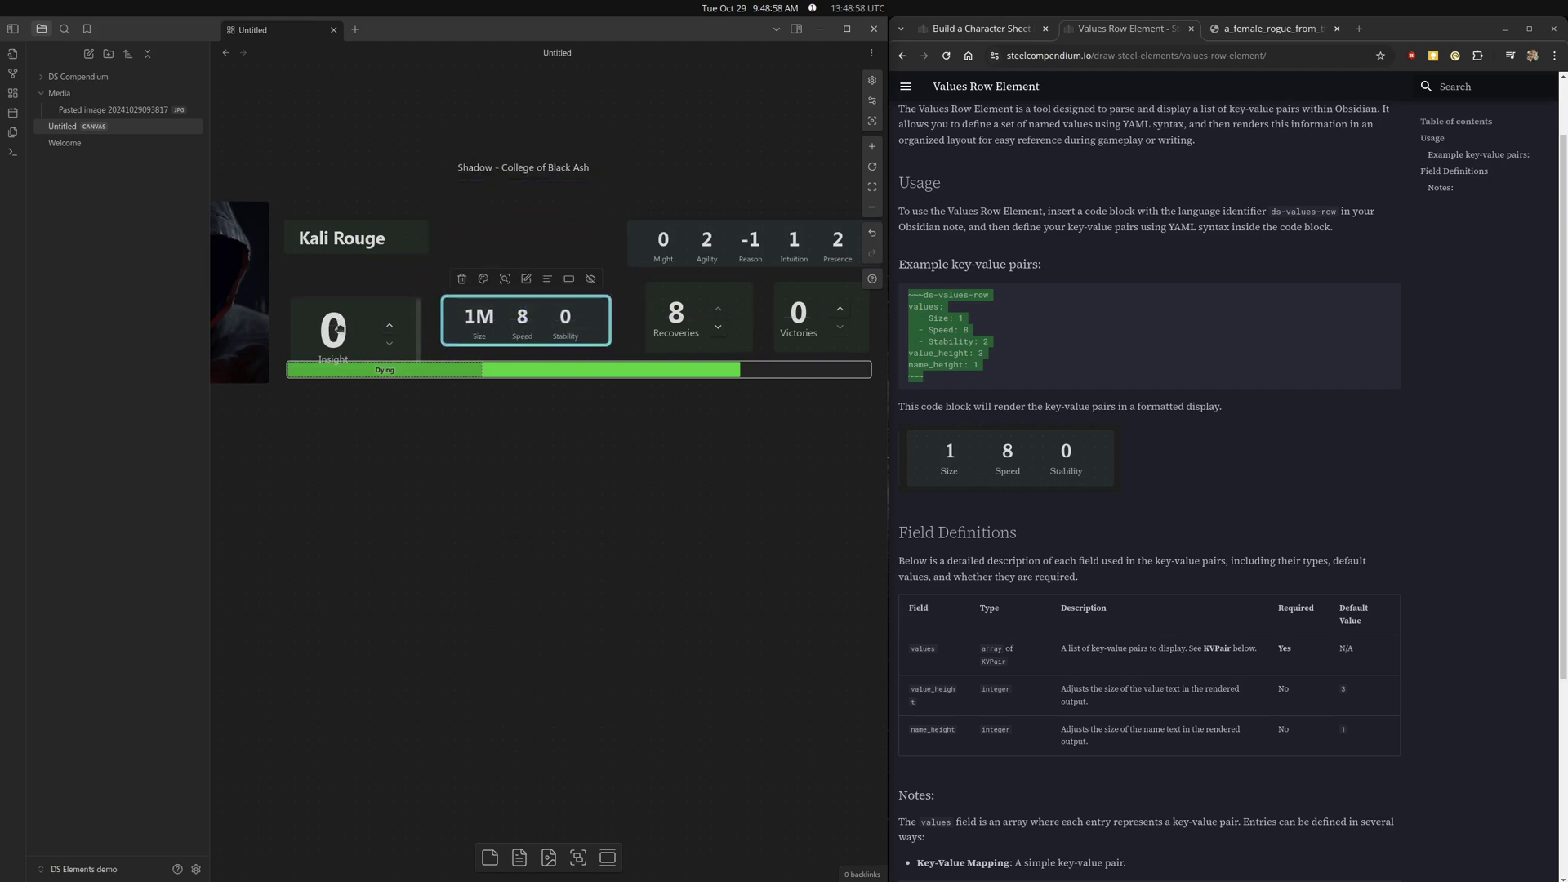
mouse_move(337, 328)
left_mouse_down()
mouse_move(339, 301)
mouse_move(338, 315)
left_mouse_up()
Move the Recoveries and Victories counters up beside the name and bring the characteristics card down next to the Size row.
left_click_drag(707, 255, 692, 249)
left_click_drag(677, 335, 475, 267)
left_click_drag(803, 327, 486, 248)
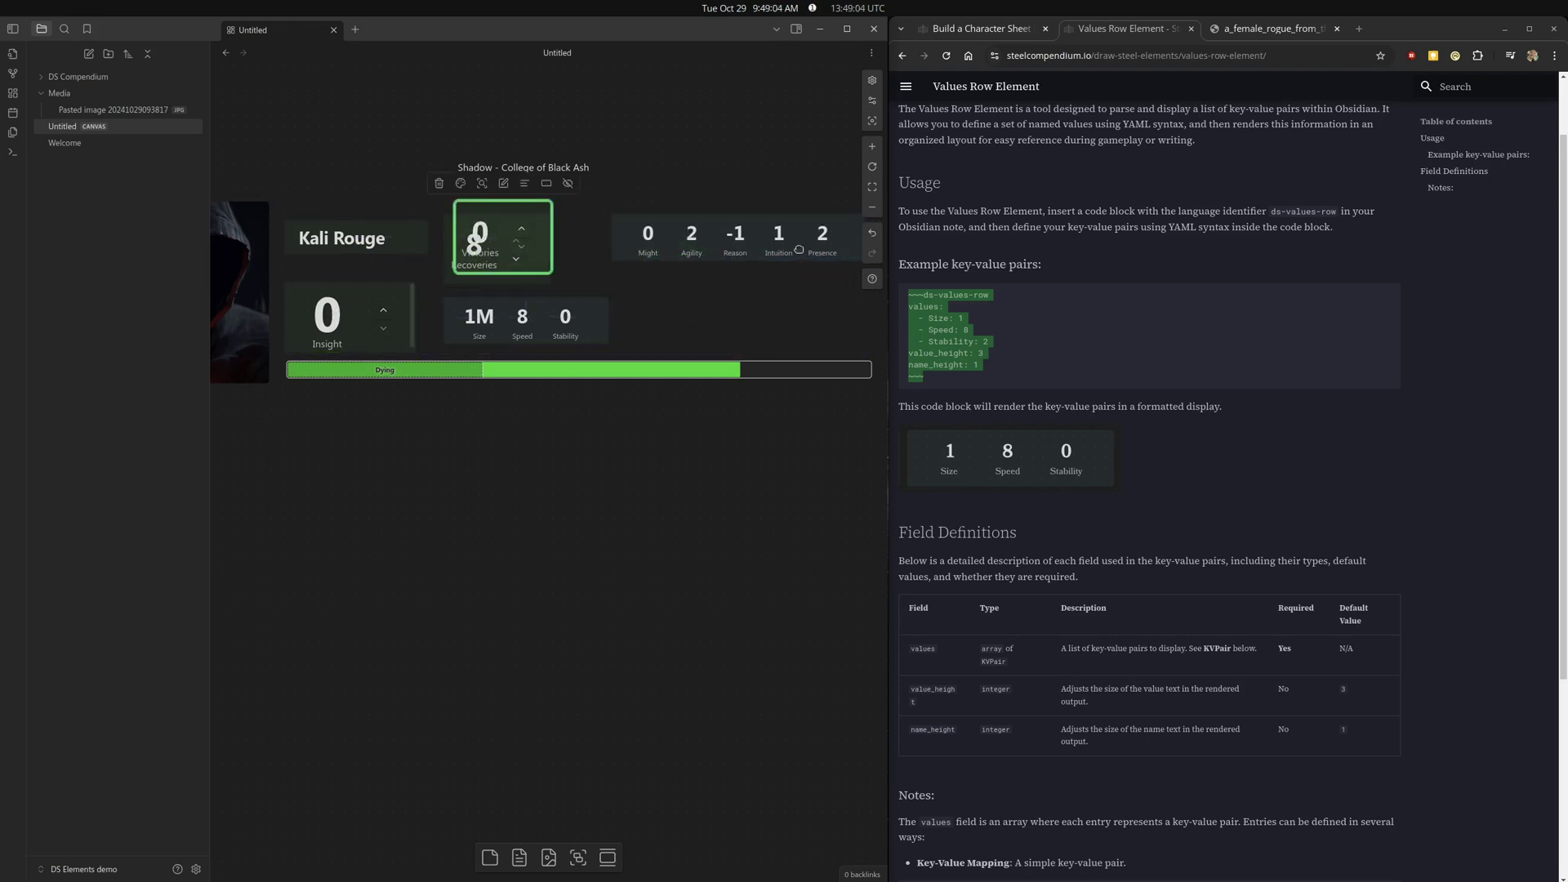
left_click_drag(799, 248, 804, 331)
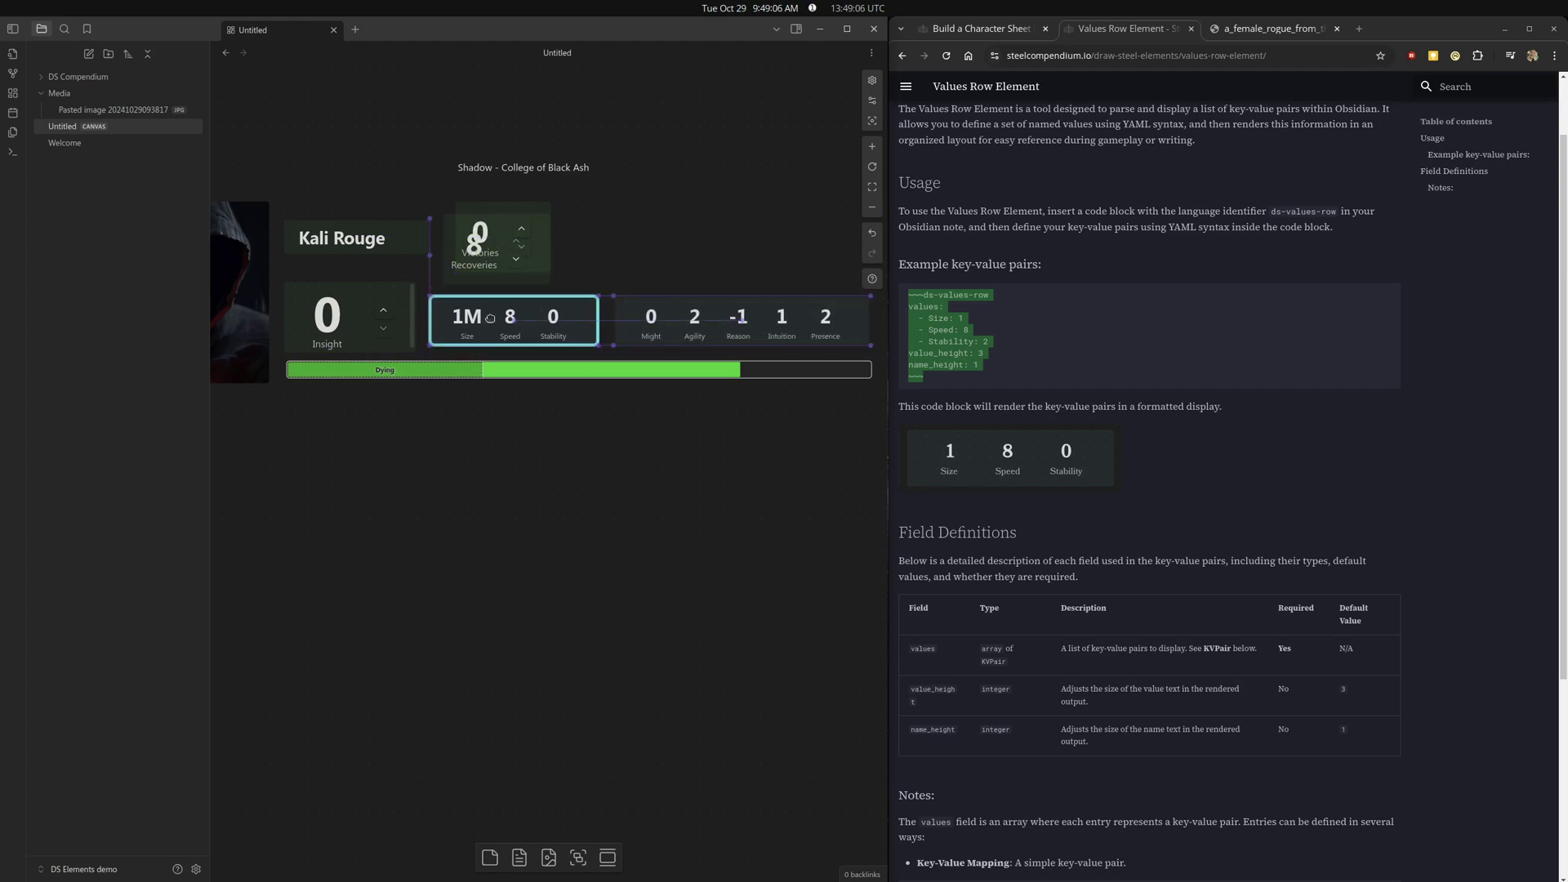
left_click_drag(496, 318, 496, 311)
Line up the Recoveries and Victories counters side by side above the characteristics card.
left_click_drag(490, 237, 805, 245)
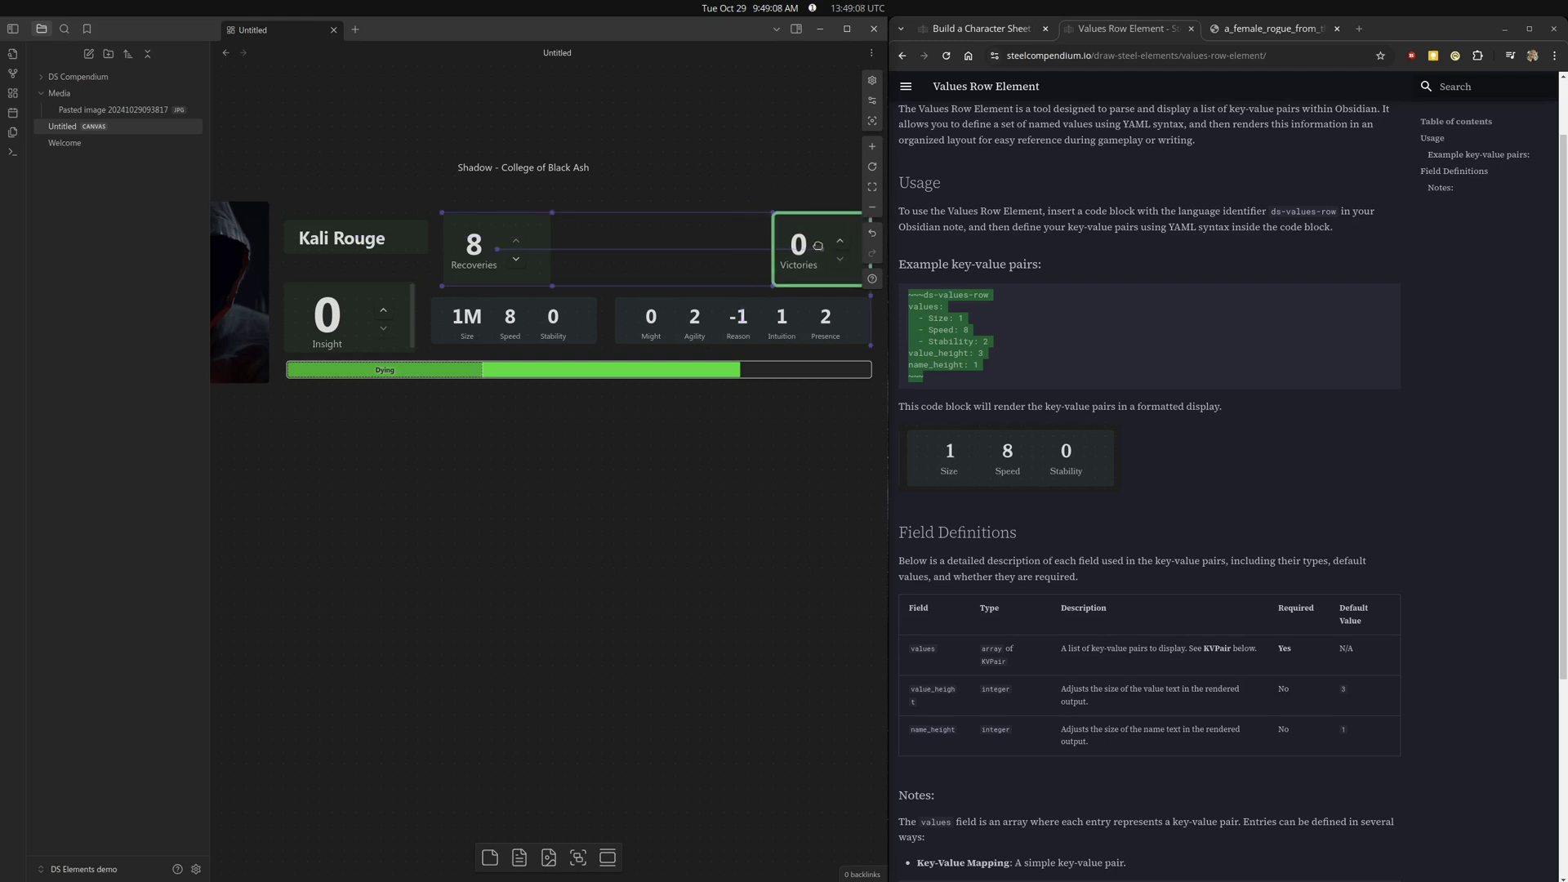
left_click_drag(535, 249, 743, 250)
left_click(728, 438)
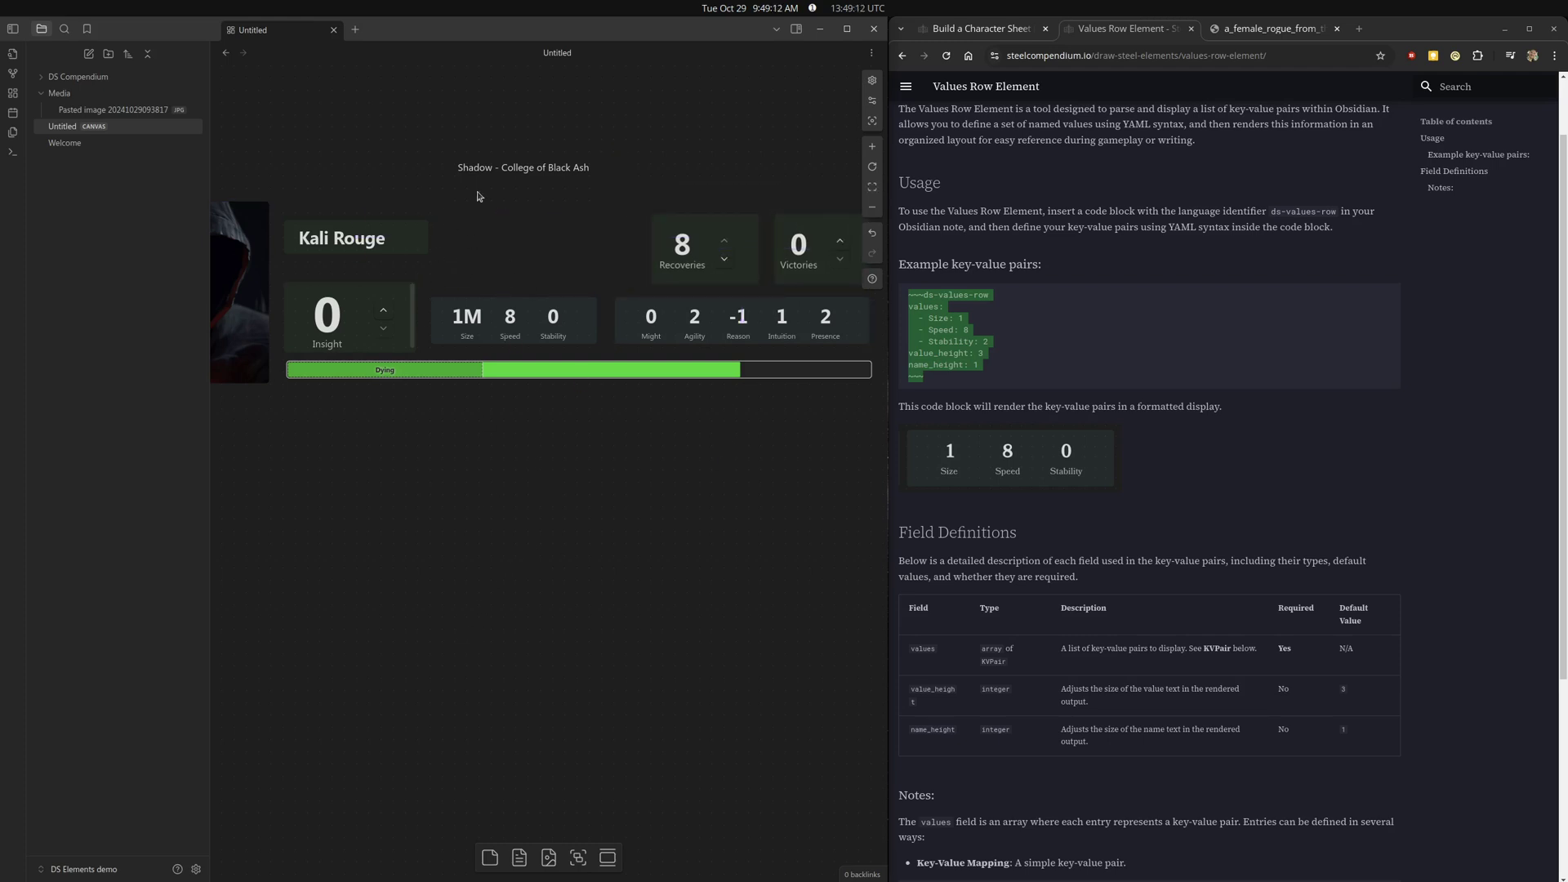
Raise the character name card slightly and fit the "Shadow - College of Black Ash" card between it and the Insight counter.
left_click_drag(496, 167, 338, 286)
left_click_drag(327, 226, 327, 220)
left_click(404, 289)
left_click_drag(404, 289, 335, 270)
left_click(523, 391)
left_click(347, 269)
left_click(726, 552)
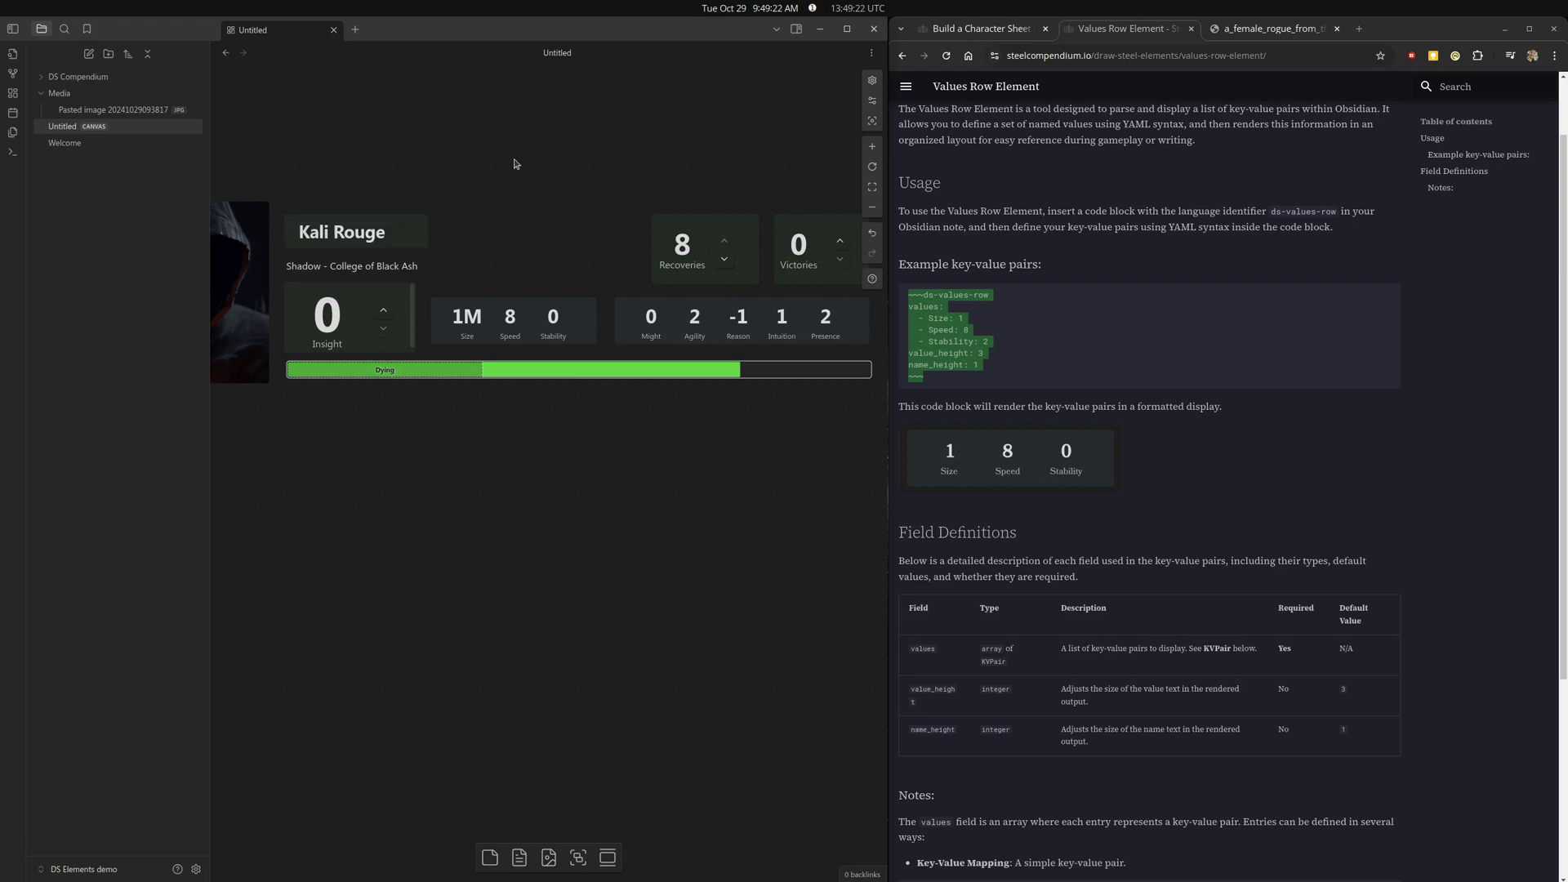
left_click_drag(491, 607, 612, 463)
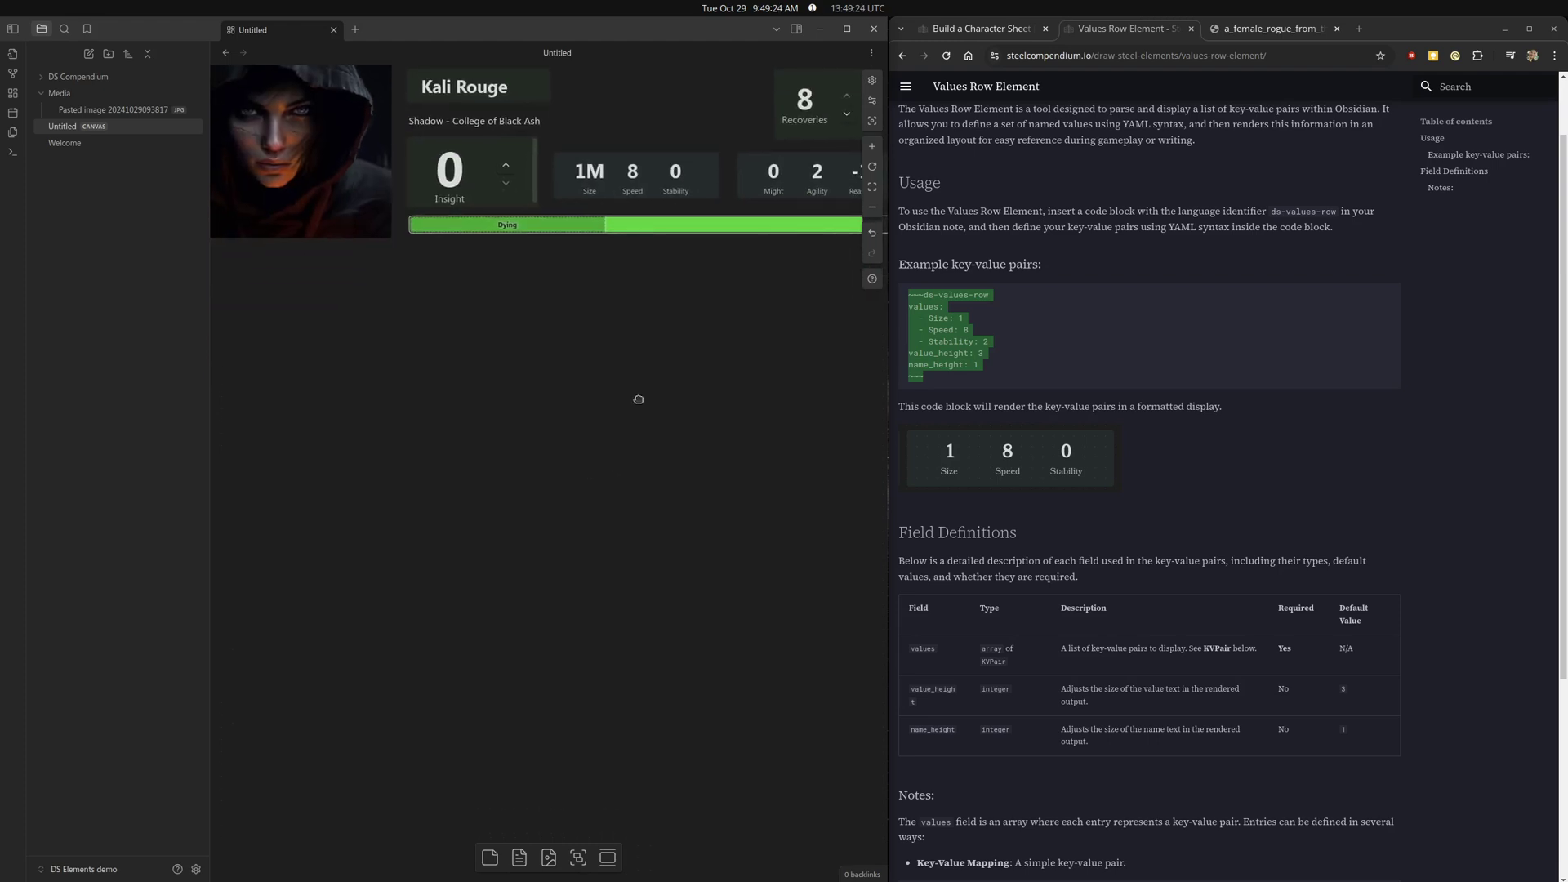
left_click_drag(636, 399, 631, 425)
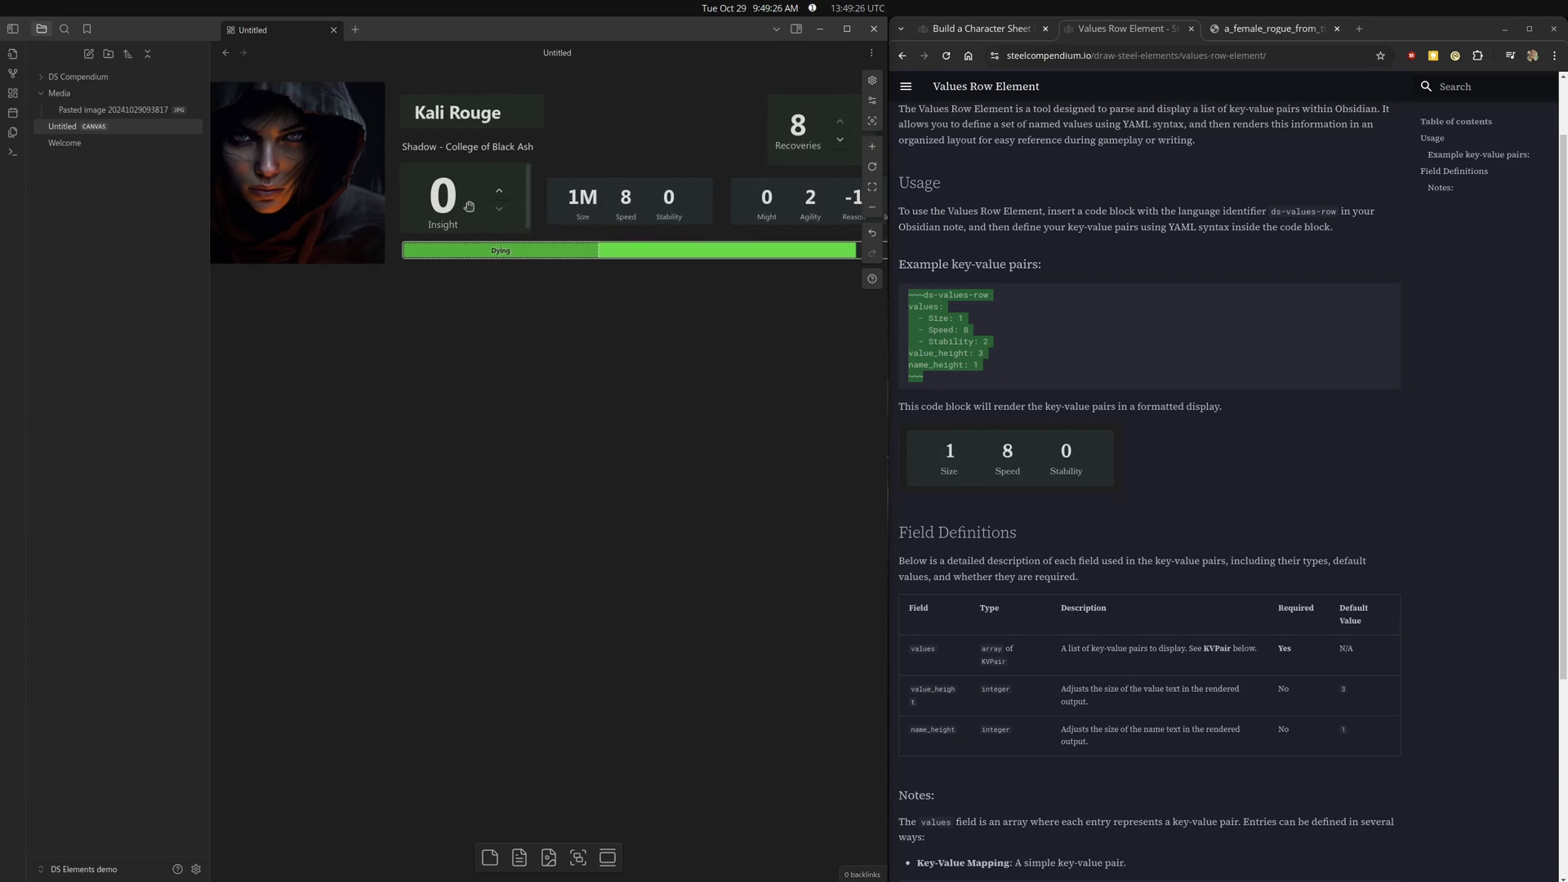
Extend the lower edges of the Size row and the characteristics card down to just above the stamina bar.
left_click(584, 214)
left_click_drag(565, 224, 566, 235)
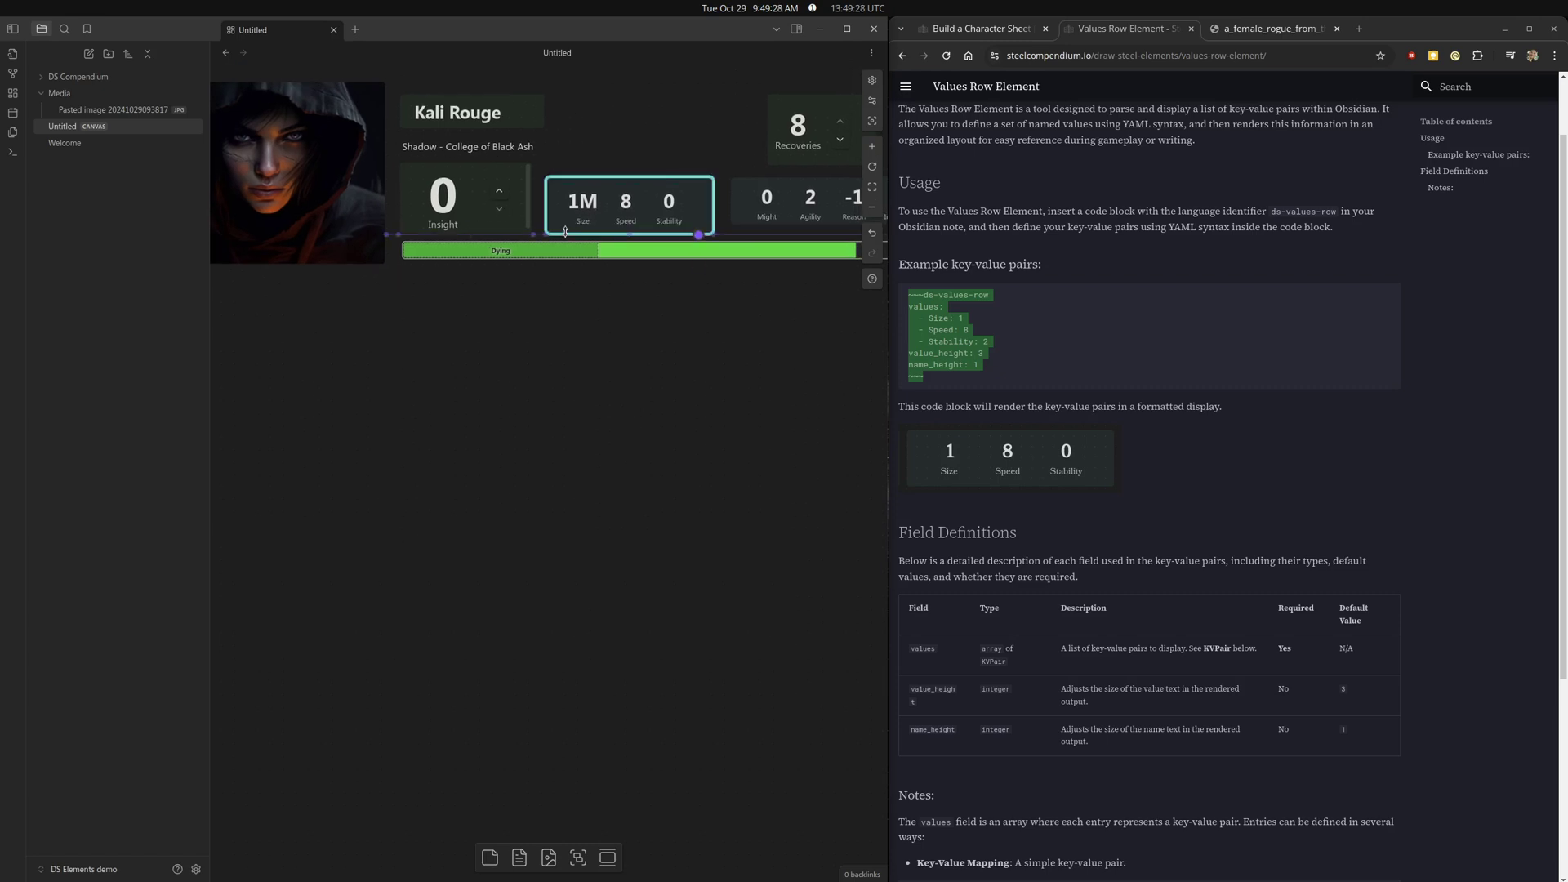
left_click(761, 223)
left_click_drag(758, 230, 757, 236)
left_click(737, 435)
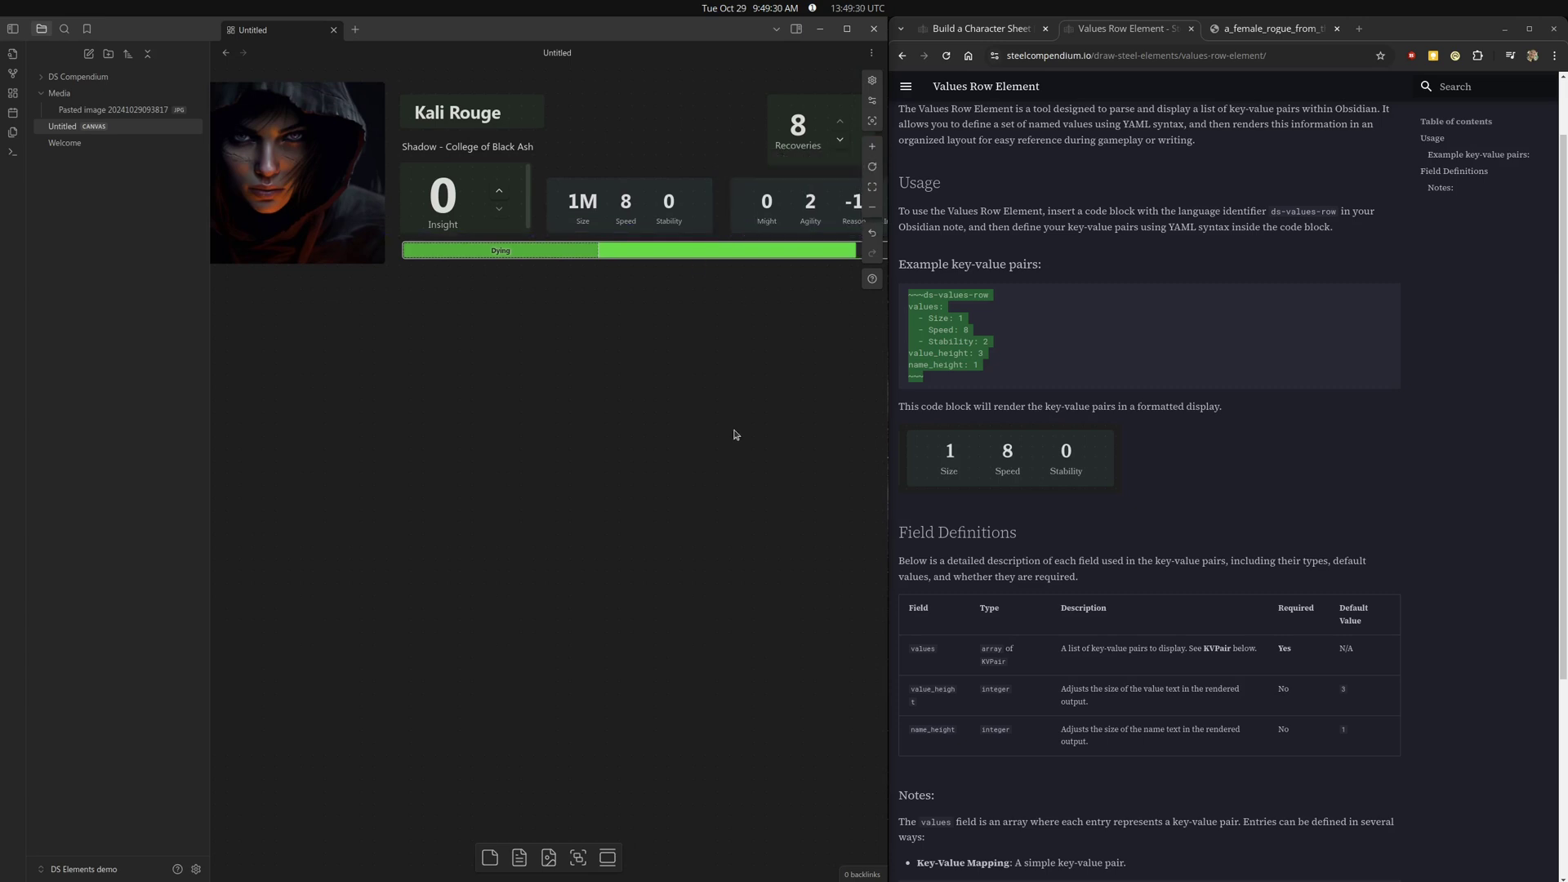
left_click_drag(737, 398, 812, 397)
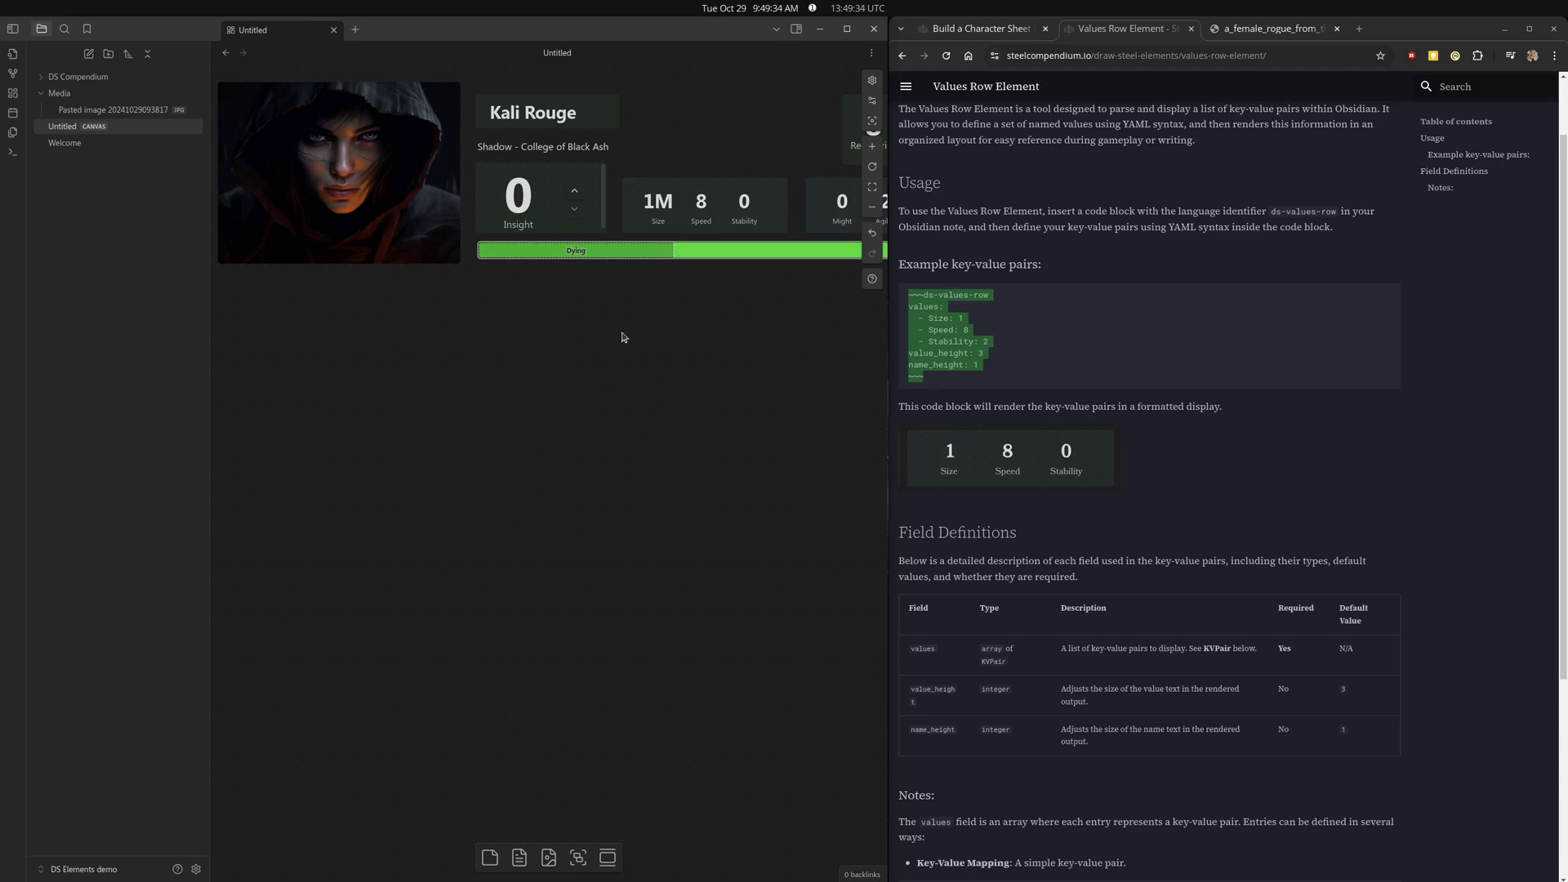
scroll(623, 338, "down", 3)
left_click_drag(667, 463, 578, 448)
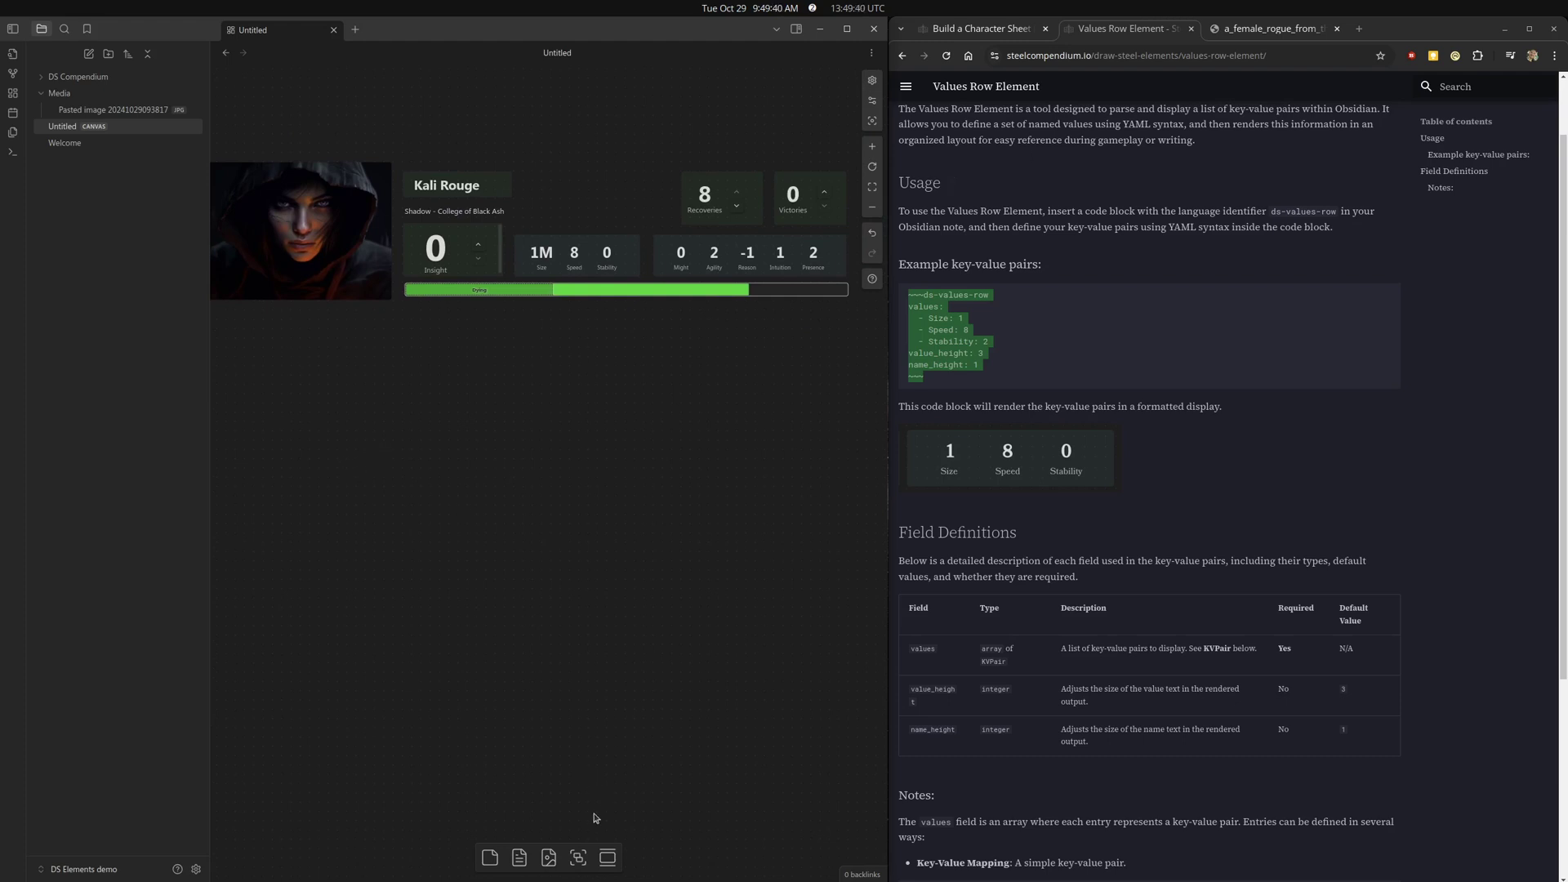
Open the Skills Element documentation page and copy the start of the ds-skills example through the Heal and Sneak entries.
left_click(903, 87)
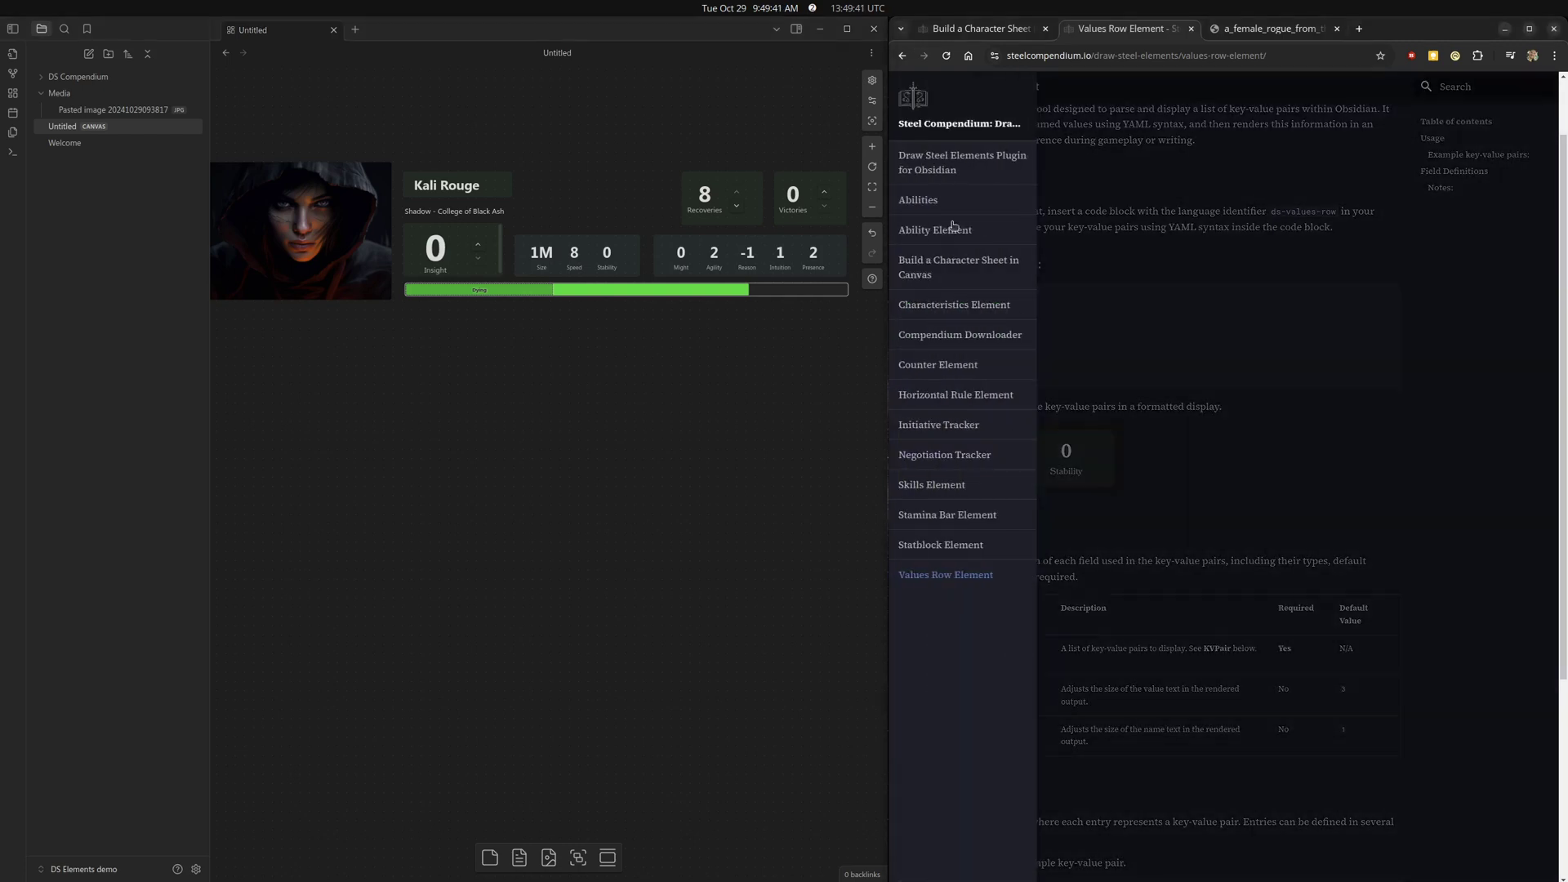
left_click(931, 491)
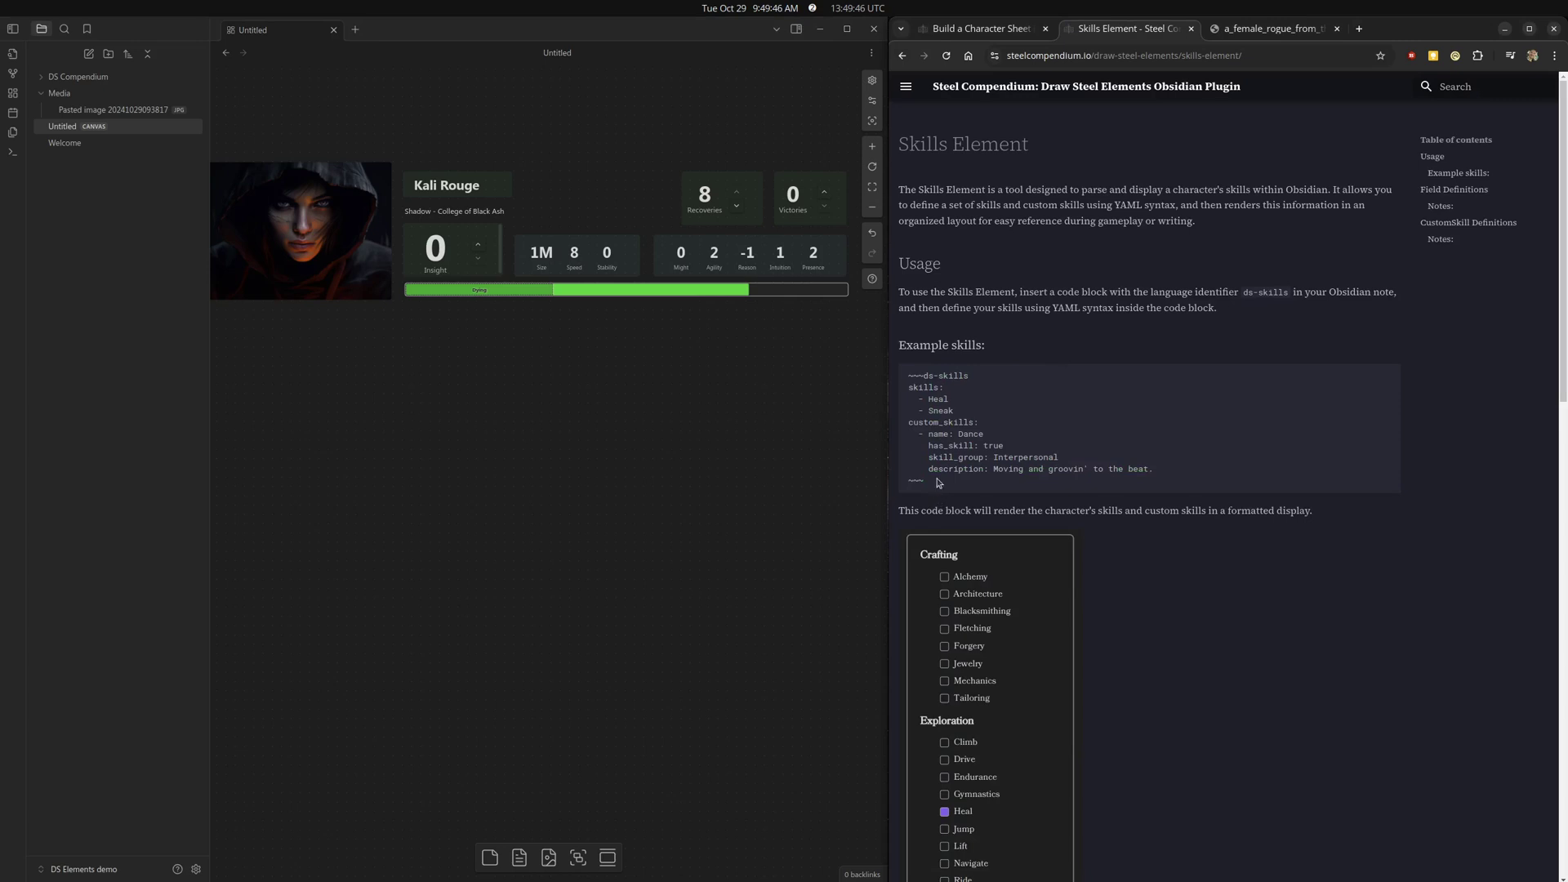
left_click_drag(962, 413, 891, 365)
key("ctrl+c")
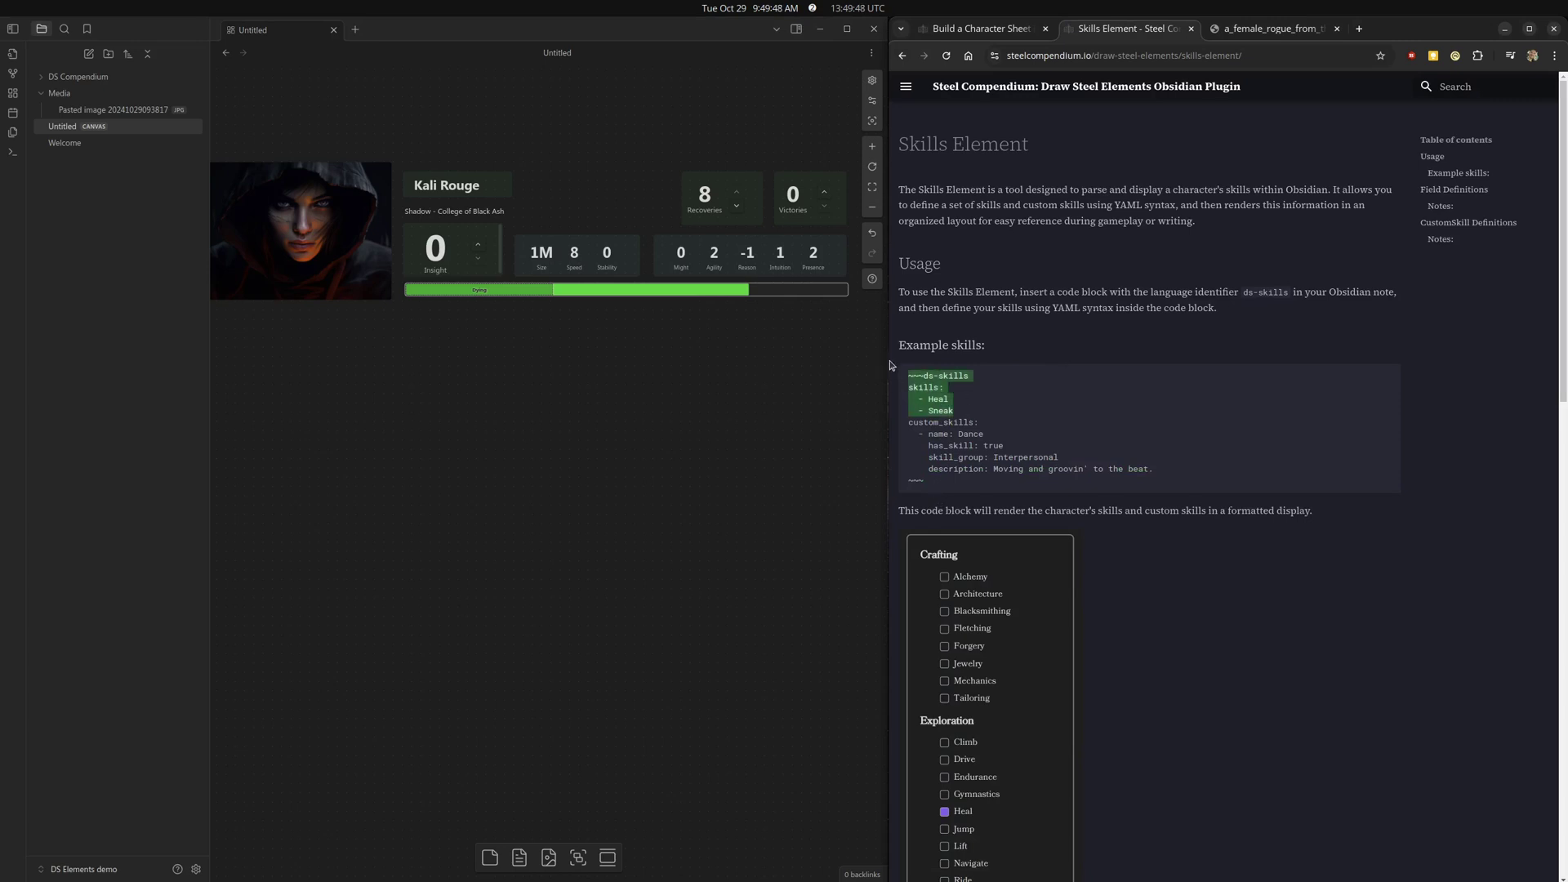
Add a canvas card below the sheet with a ds-skills code block listing Heal, Sneak and Brag, and render it.
left_click(490, 857)
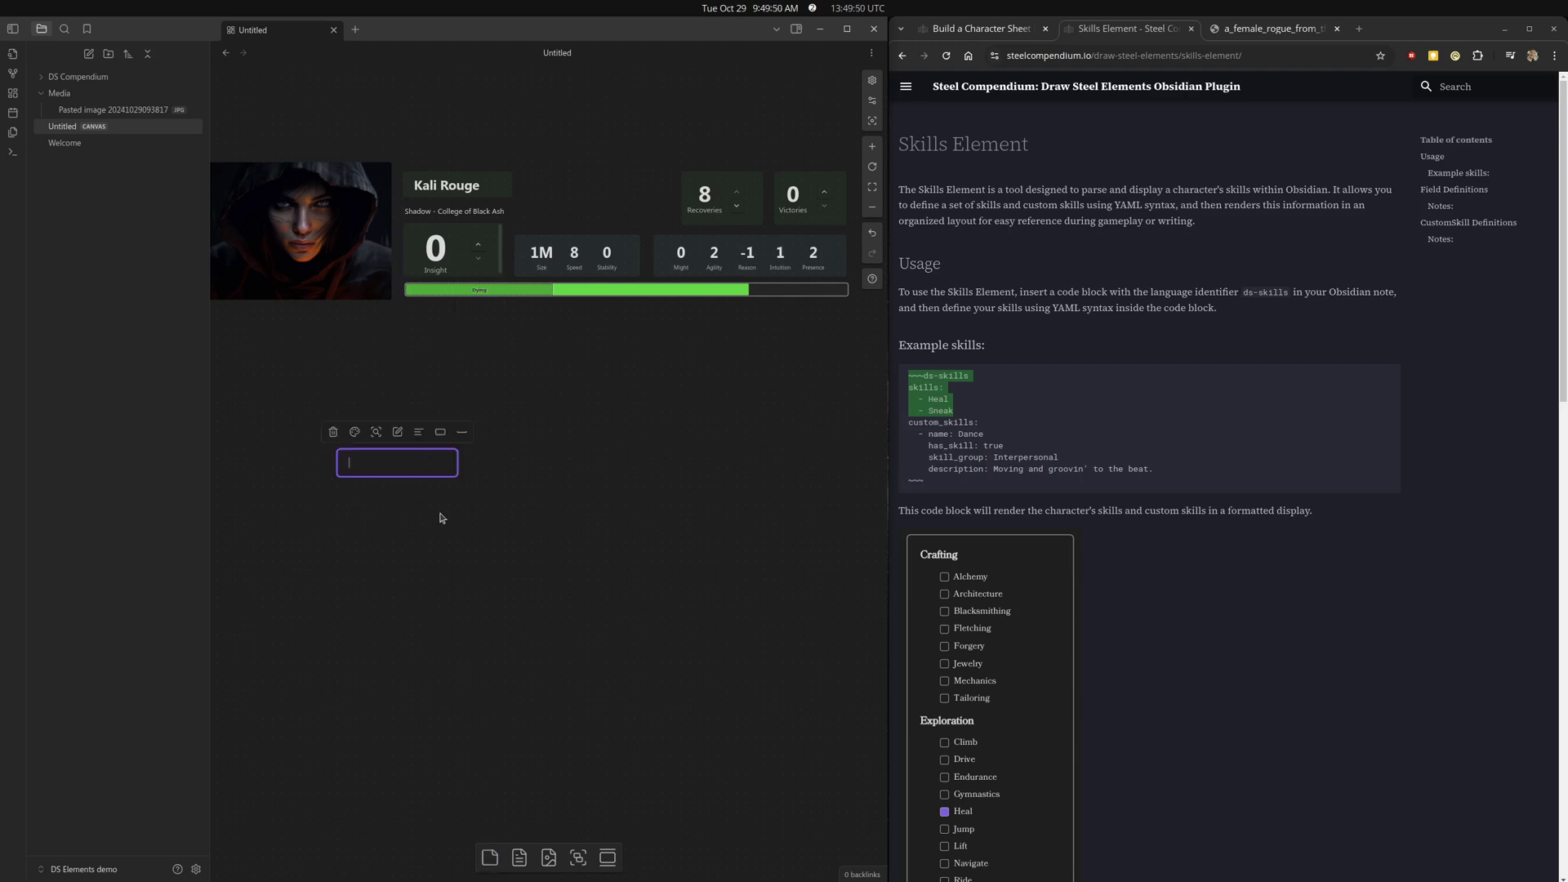
key("ctrl+v")
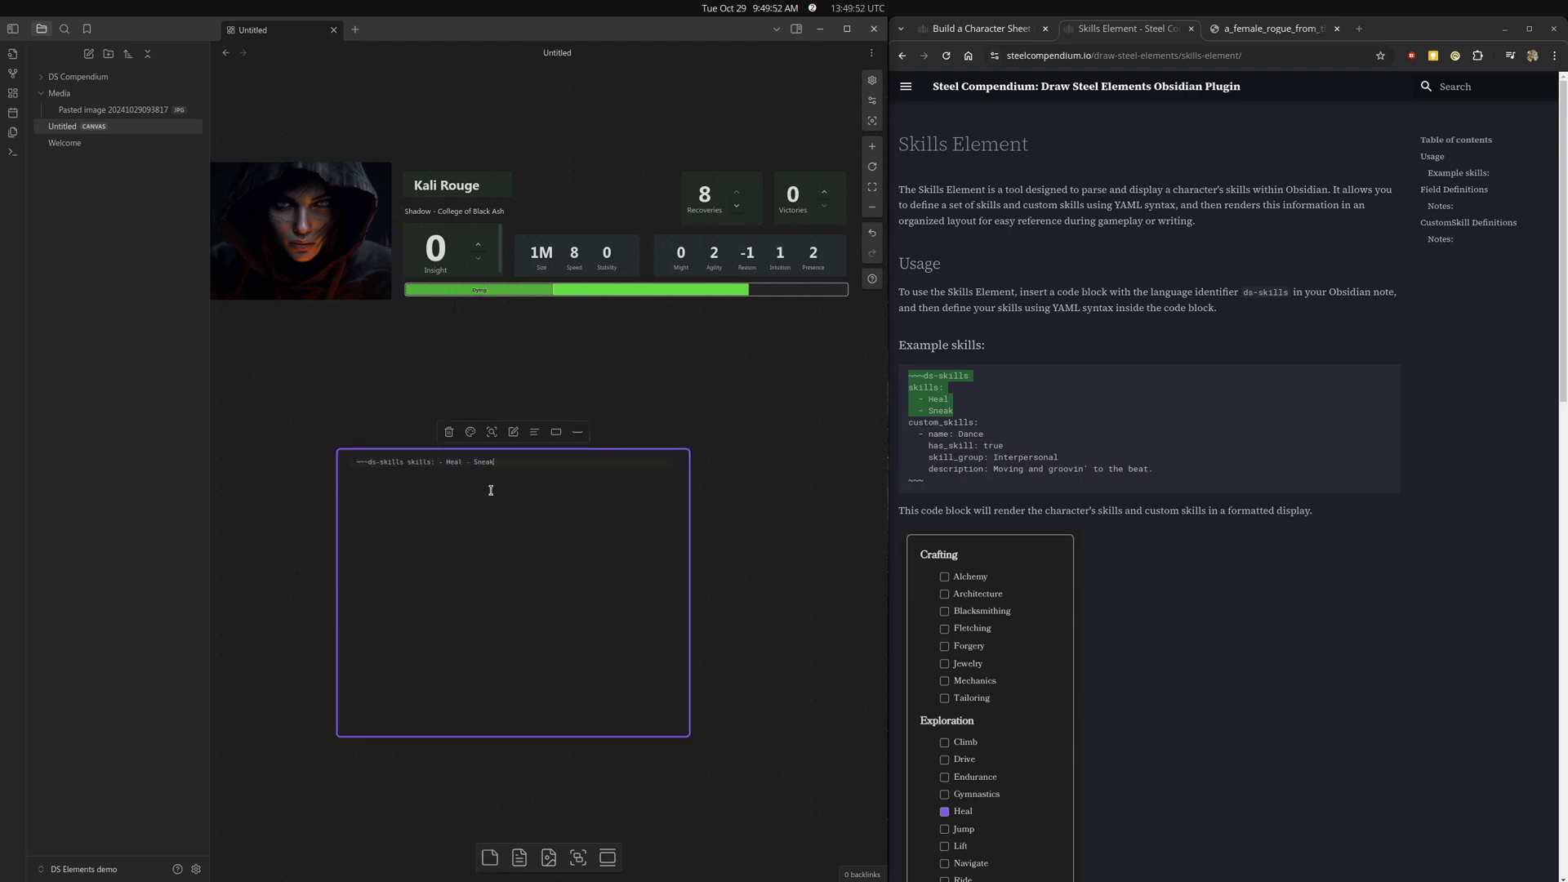
key("ctrl+shift+v")
key("ctrl+z")
key("ctrl+z")
key("ctrl+shift+v")
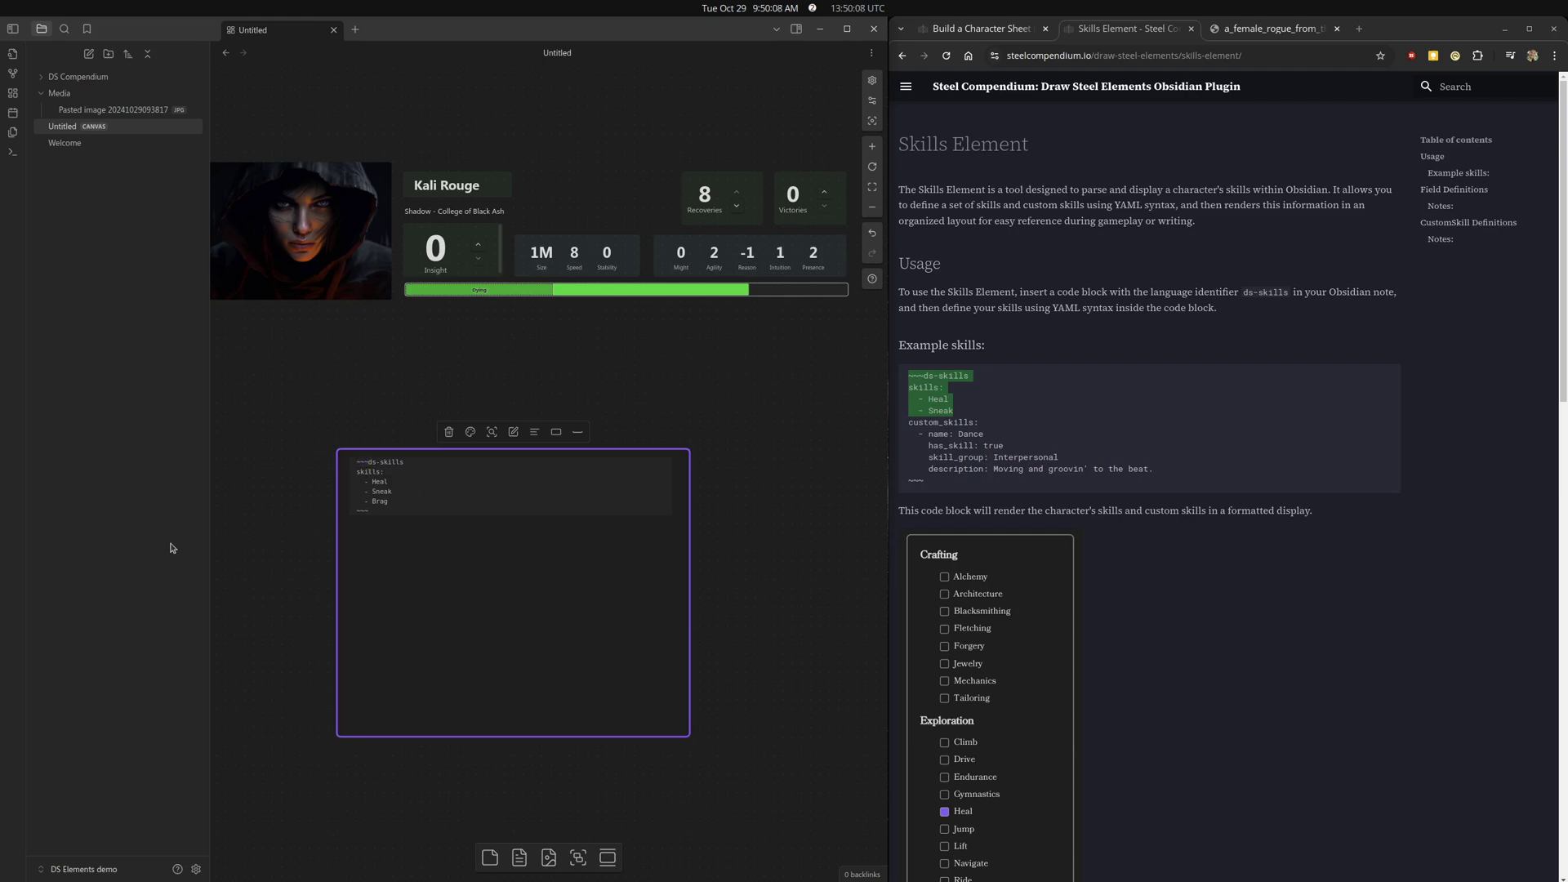
left_click_drag(378, 515, 350, 447)
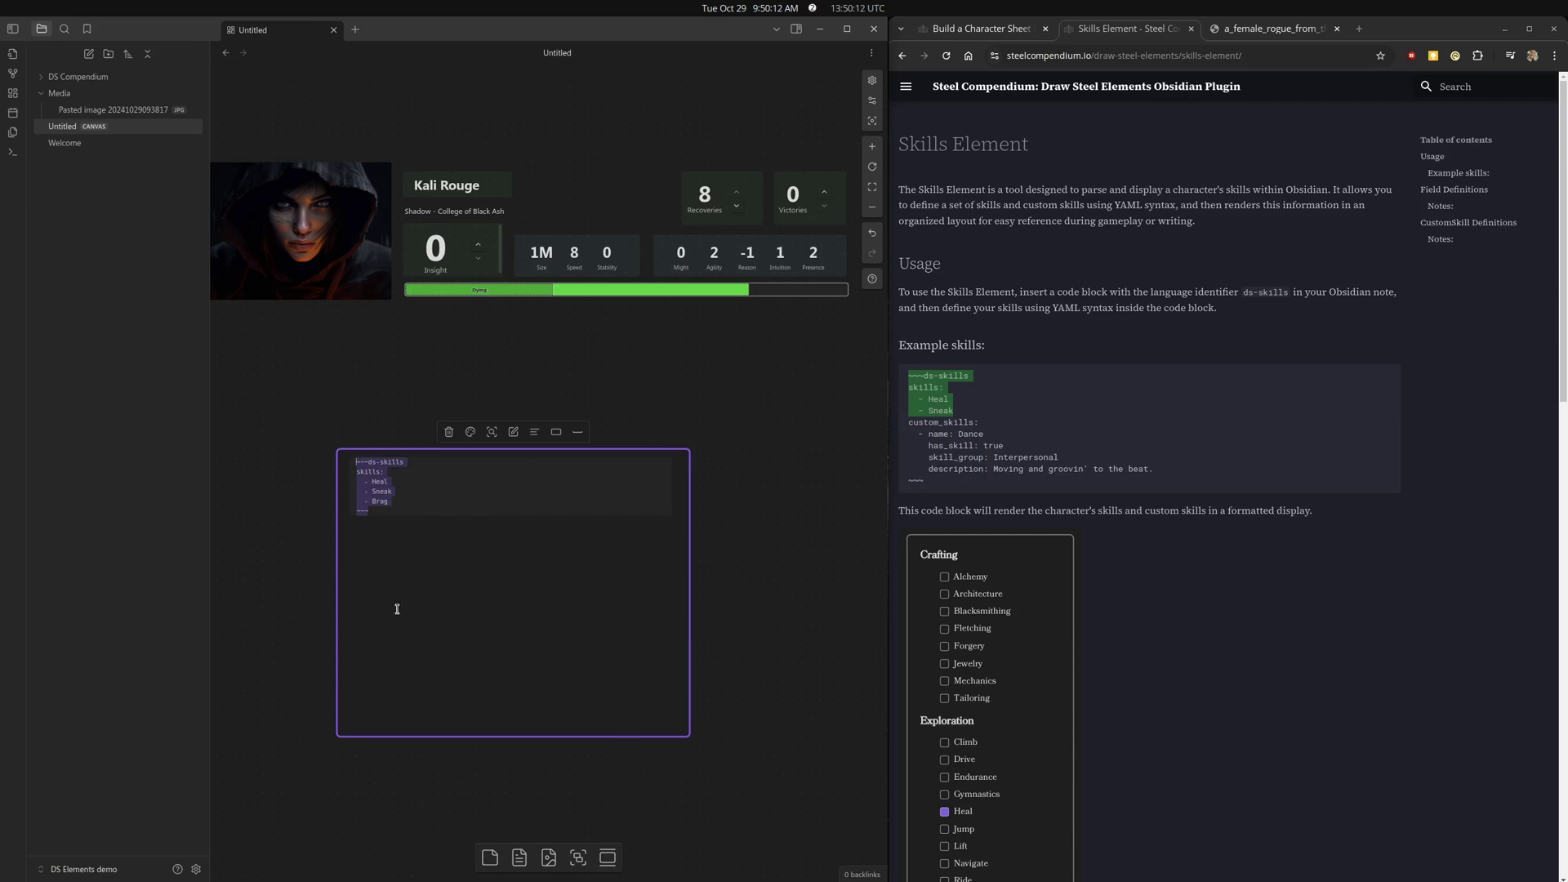
left_click(397, 502)
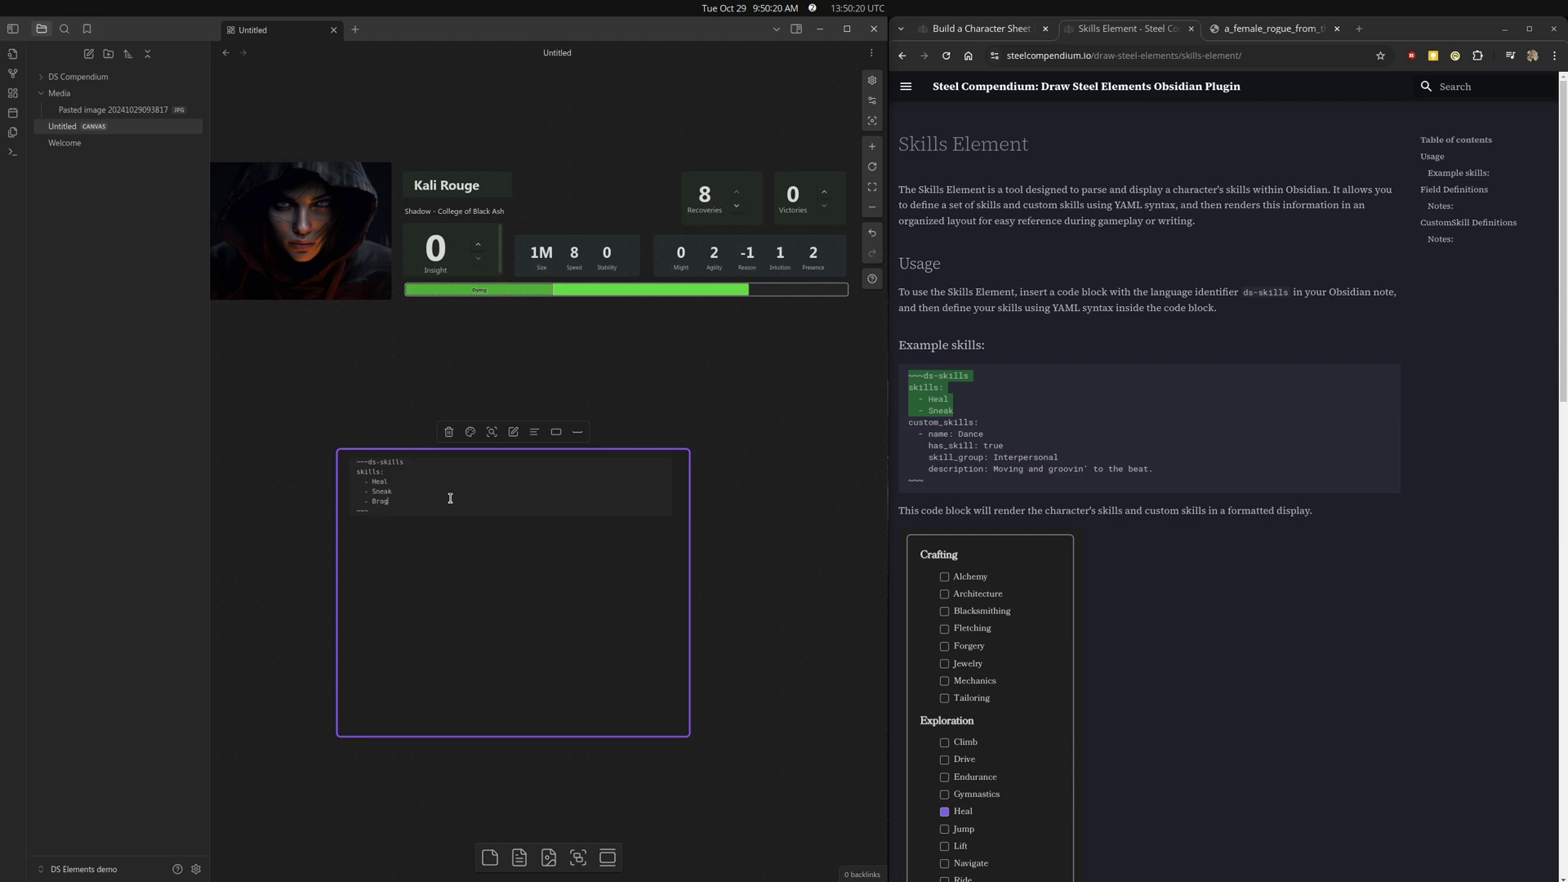
key("Return")
key("Escape")
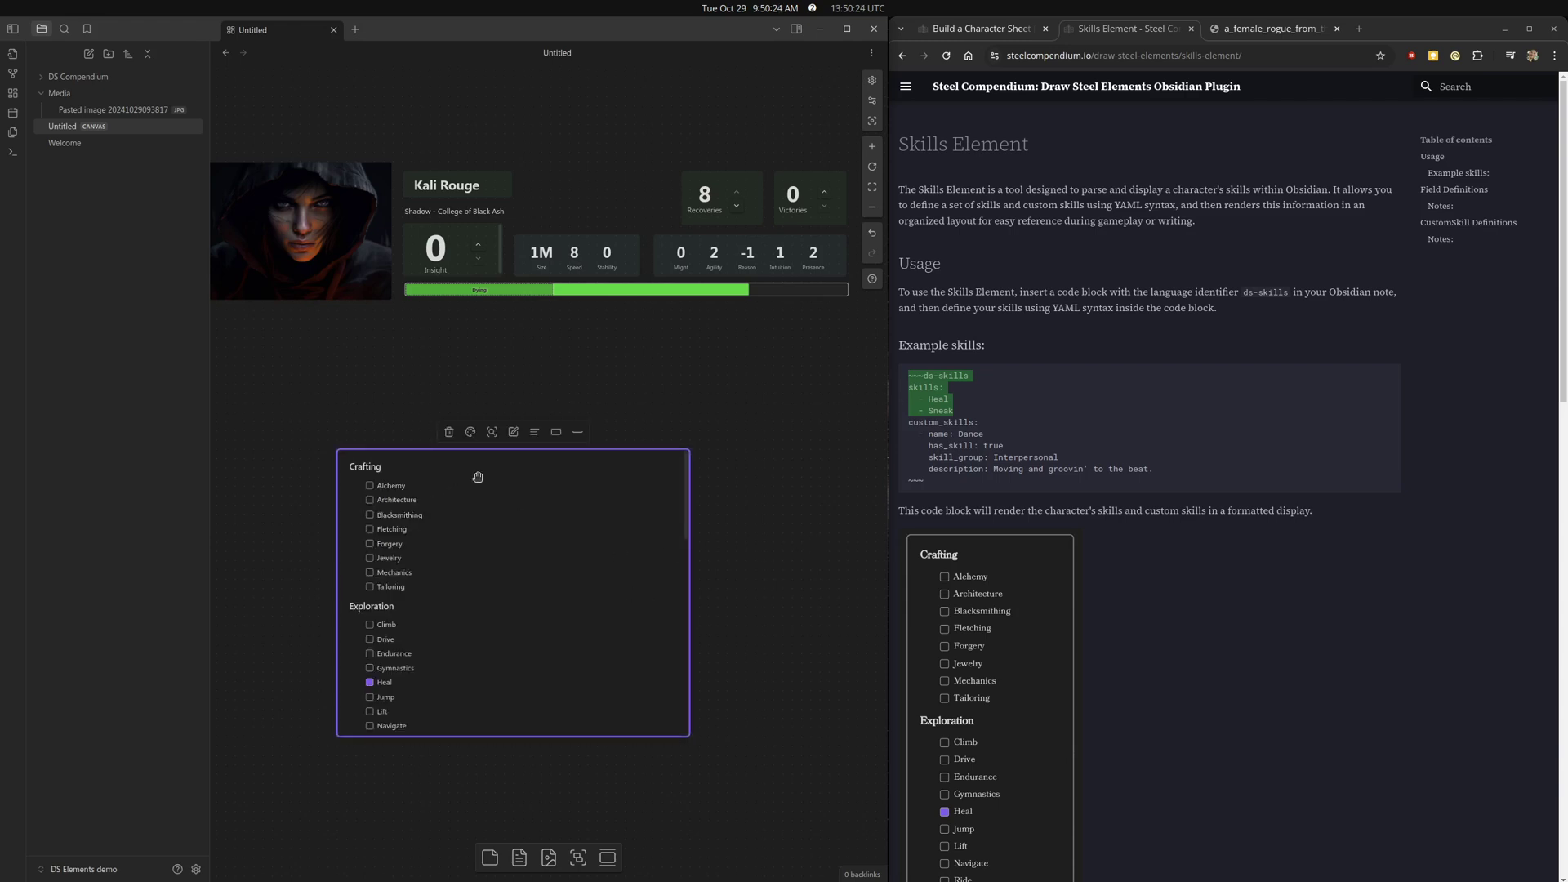
Add the example's custom_skills entry to the skills card: Dance, has_skill true, skill_group Interpersonal, description "Moving and groovin' to the beat.".
double_click(477, 477)
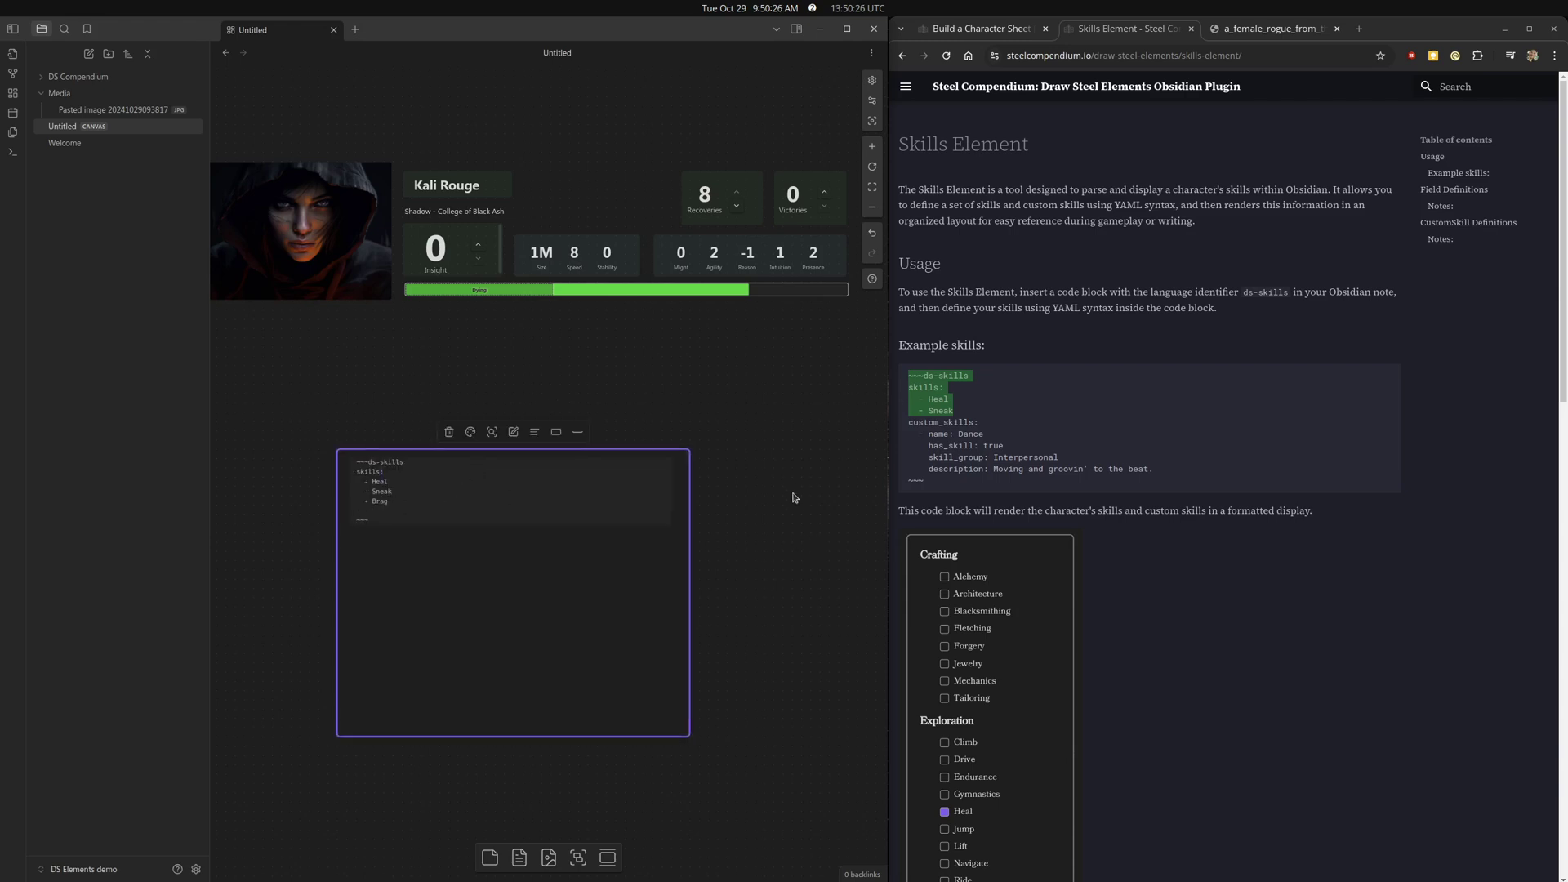
left_click_drag(1153, 469, 893, 426)
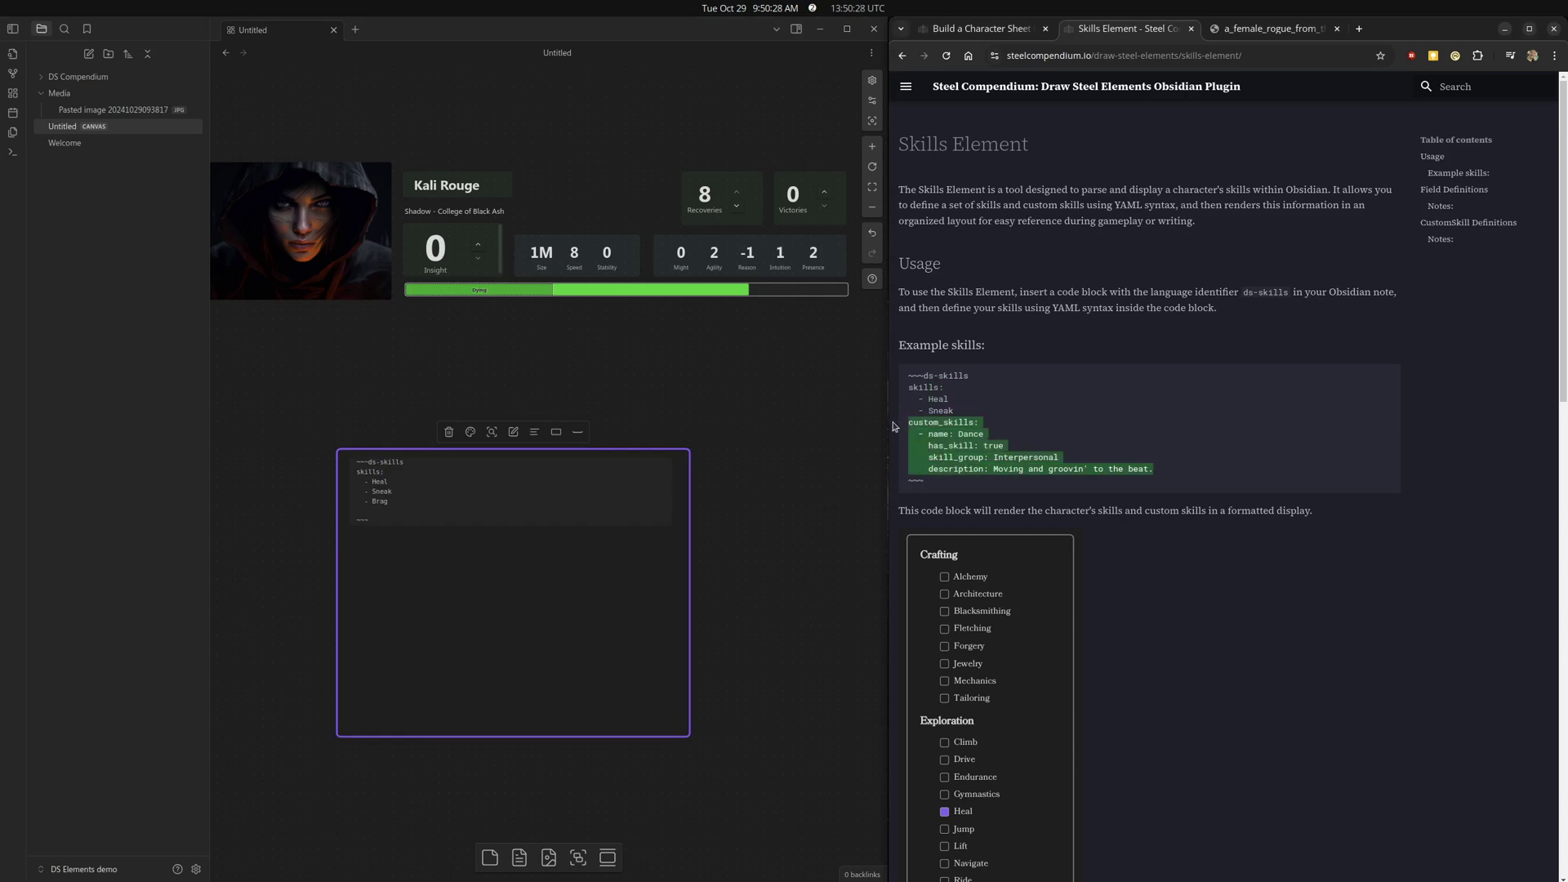
left_click(365, 513)
type("custom_skills: - name: Dance has_skill: true skill_group: Interpersonal description: Moving and groovin' to the beat.")
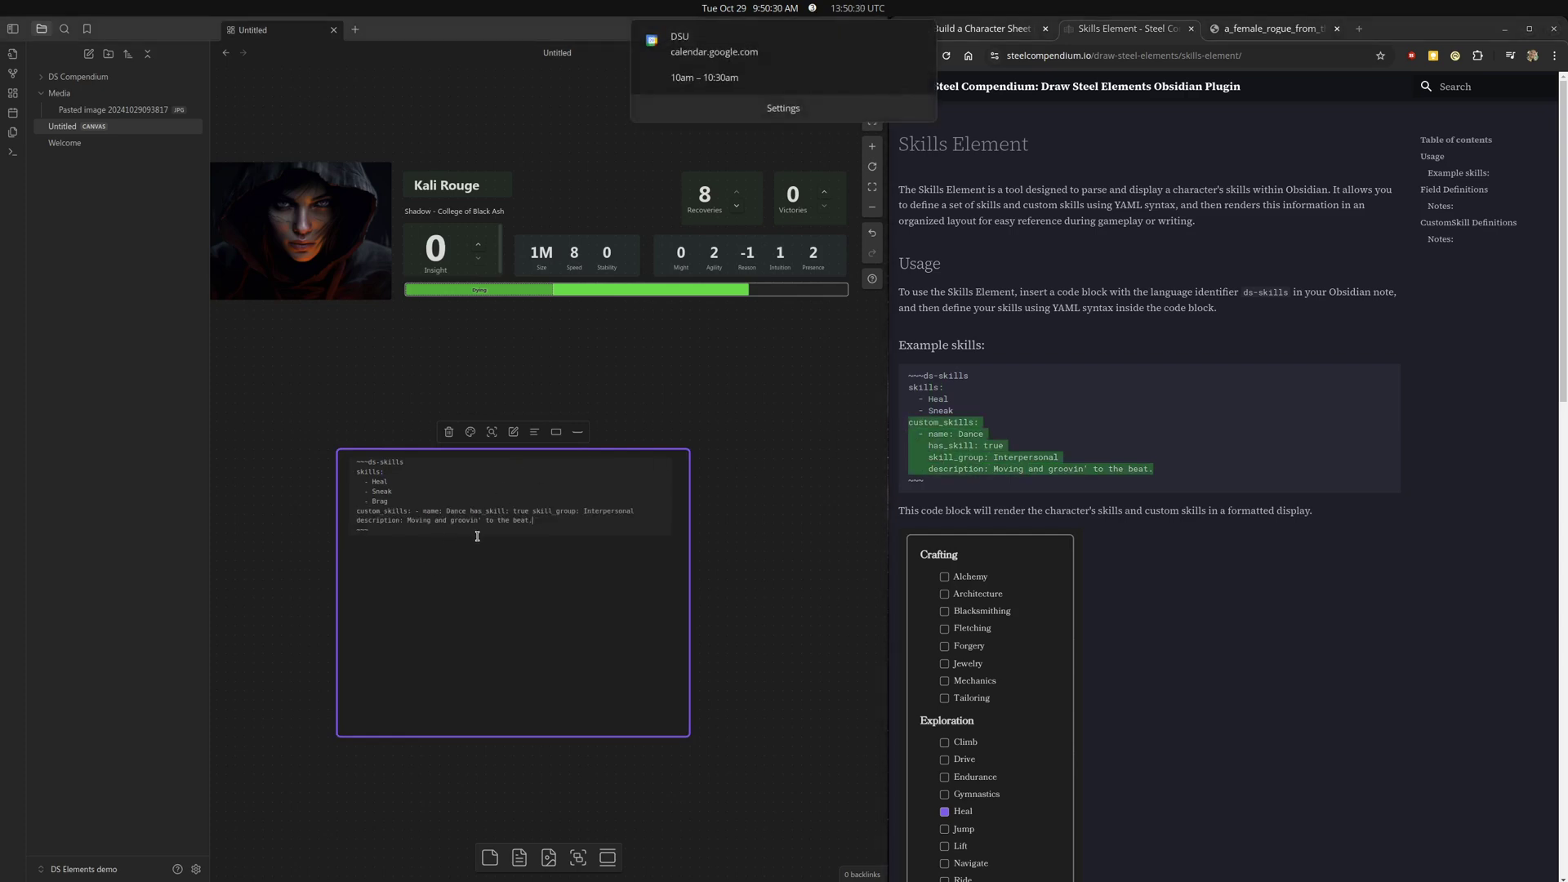
key("ctrl+z")
type("custom_skills:   - name: Dance     has_skill: true     skill_group: Interpersonal     description: Moving and groovin' to the beat.")
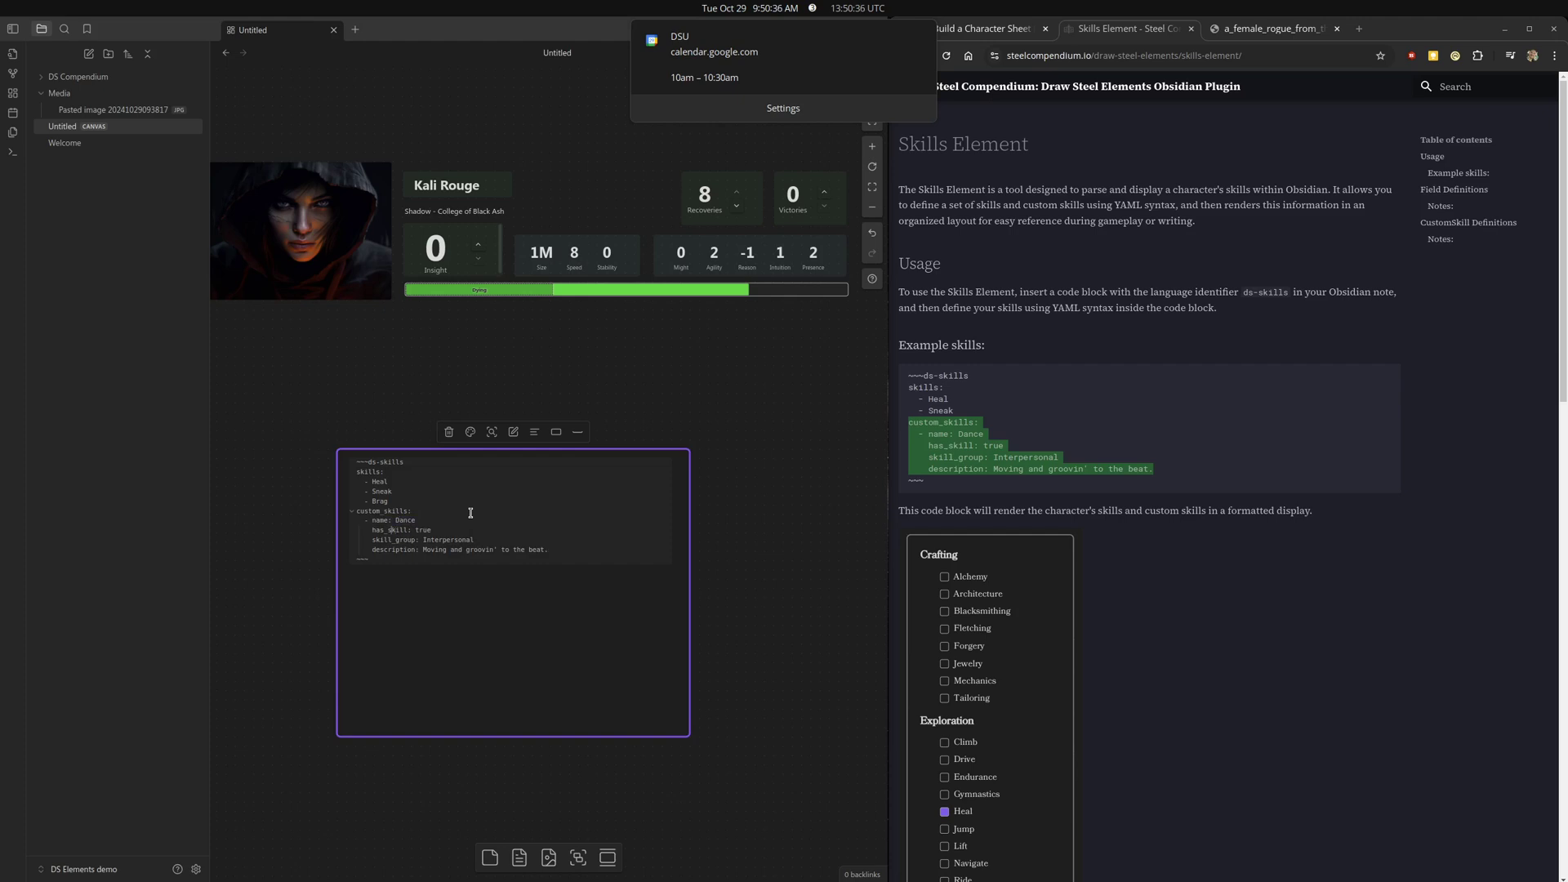
Review the Dance entry's has_skill, skill_group and description fields, and render the skills card.
key("ctrl+shift+Right")
key("ctrl+shift+Right")
key("Right")
key("Right")
double_click(445, 542)
left_click_drag(424, 550, 548, 549)
left_click(770, 602)
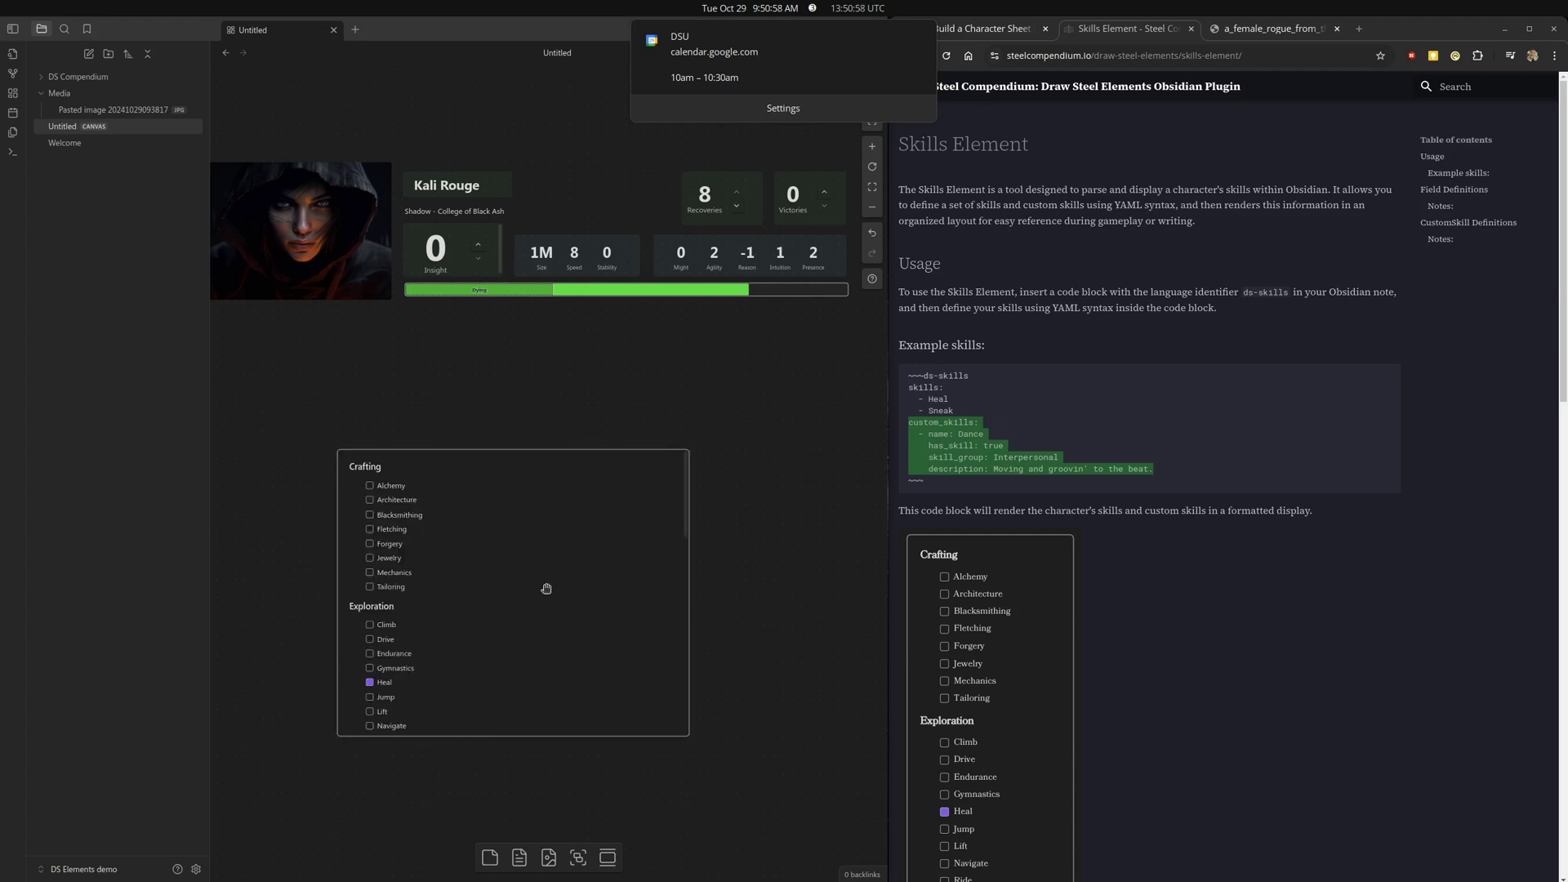
Move the skills card directly beneath the portrait, aligned with the portrait's left edge.
scroll(544, 589, "down", 6)
scroll(540, 589, "up", 5)
left_click_drag(538, 582, 425, 432)
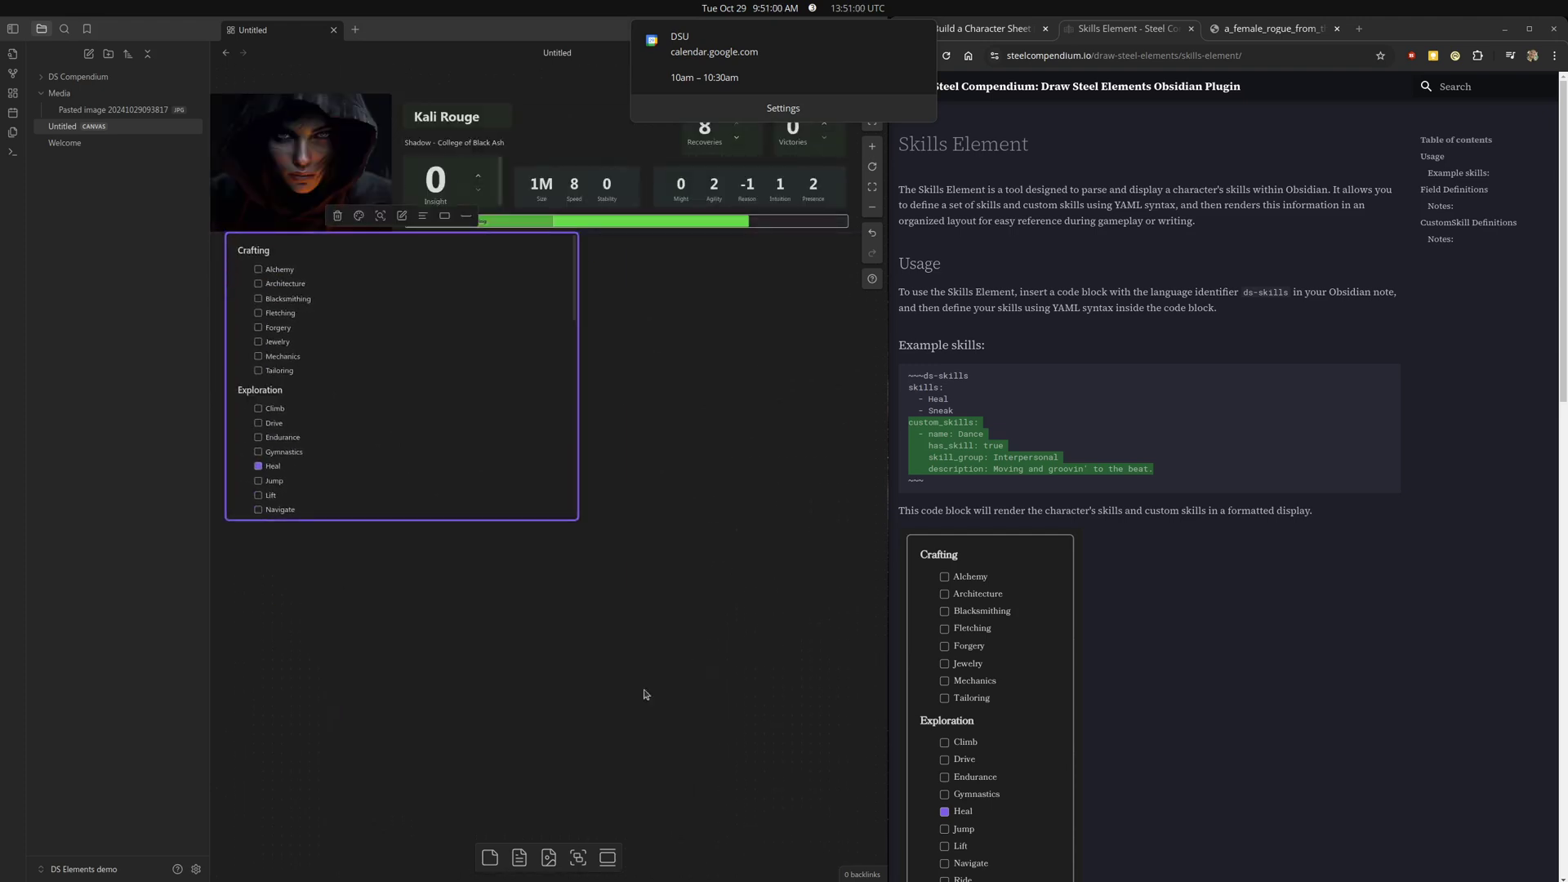
scroll(485, 665, "left", 2)
left_click_drag(436, 377, 418, 387)
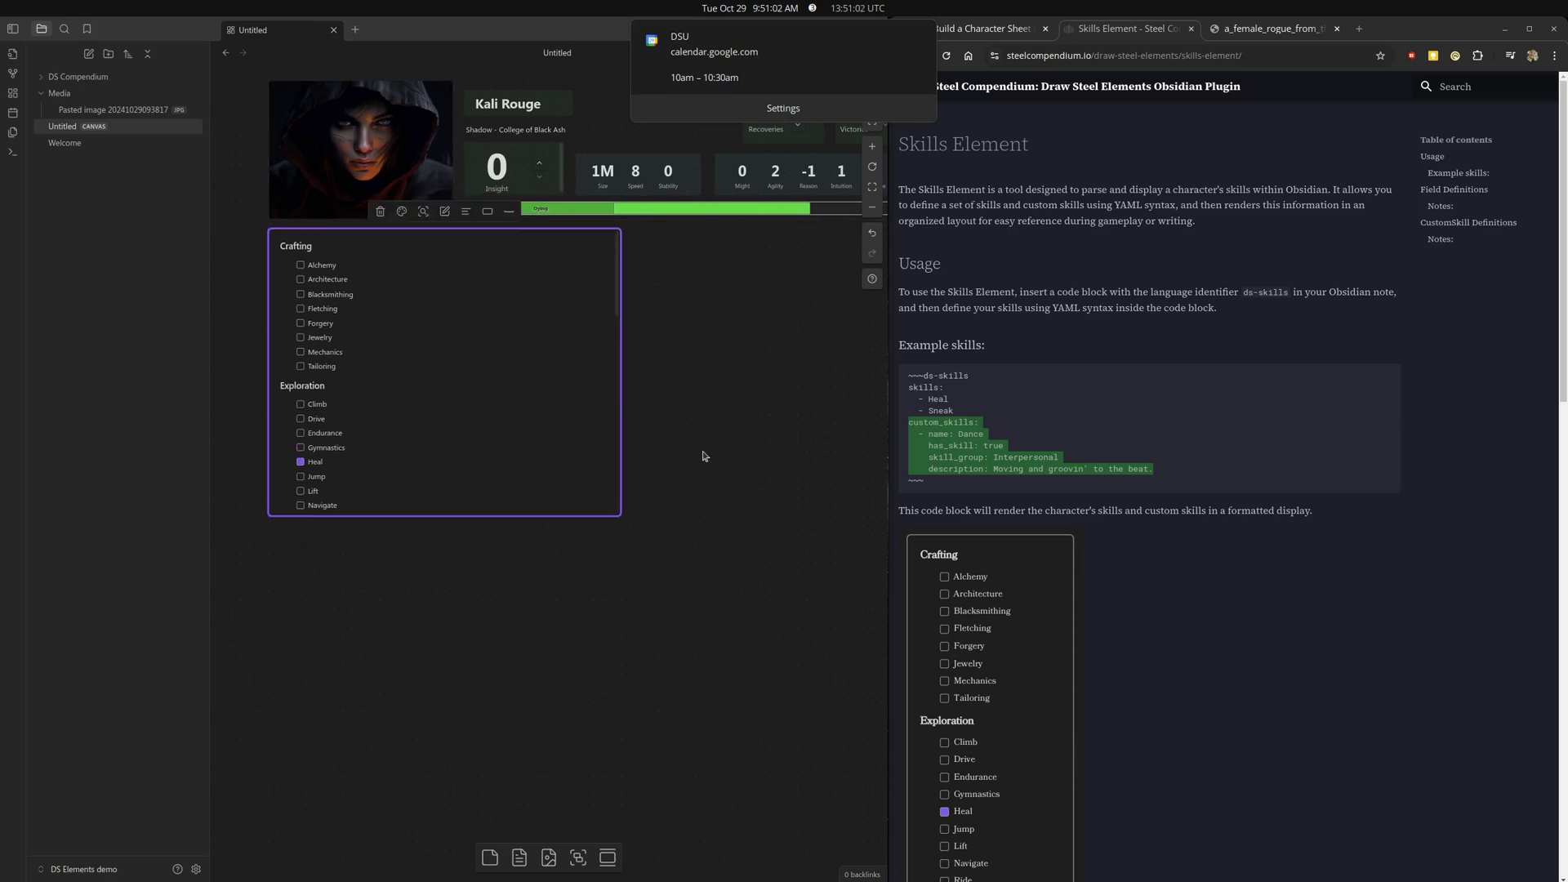
Narrow the skills card to the portrait's width and lengthen it to fit every skill from Crafting through Lore.
left_click_drag(626, 520, 450, 840)
left_click(618, 650)
scroll(583, 708, "down", 4)
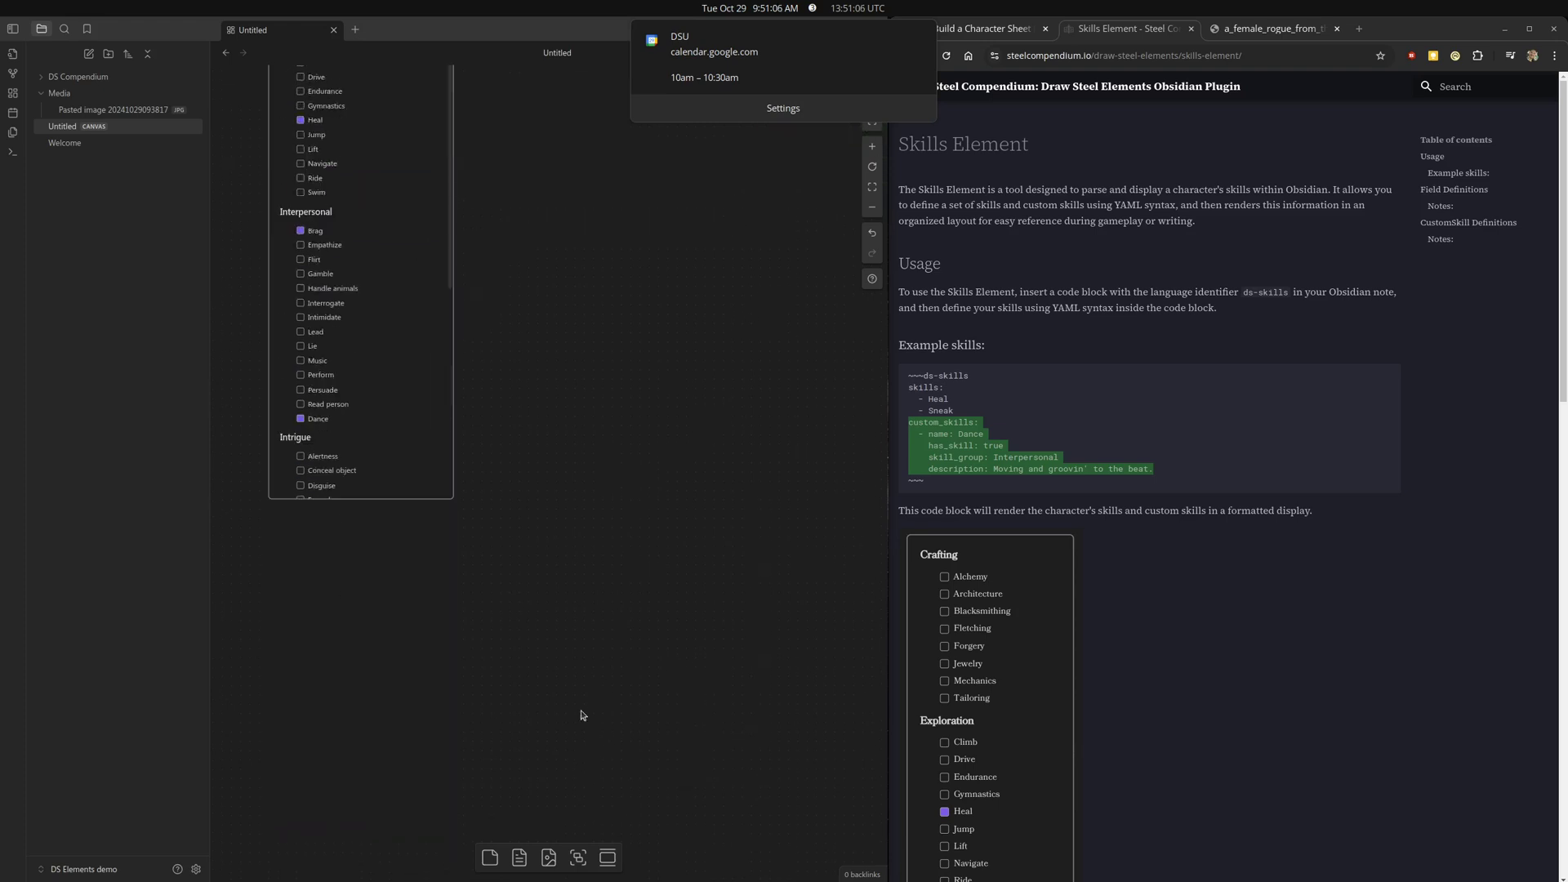
left_click_drag(405, 498, 395, 689)
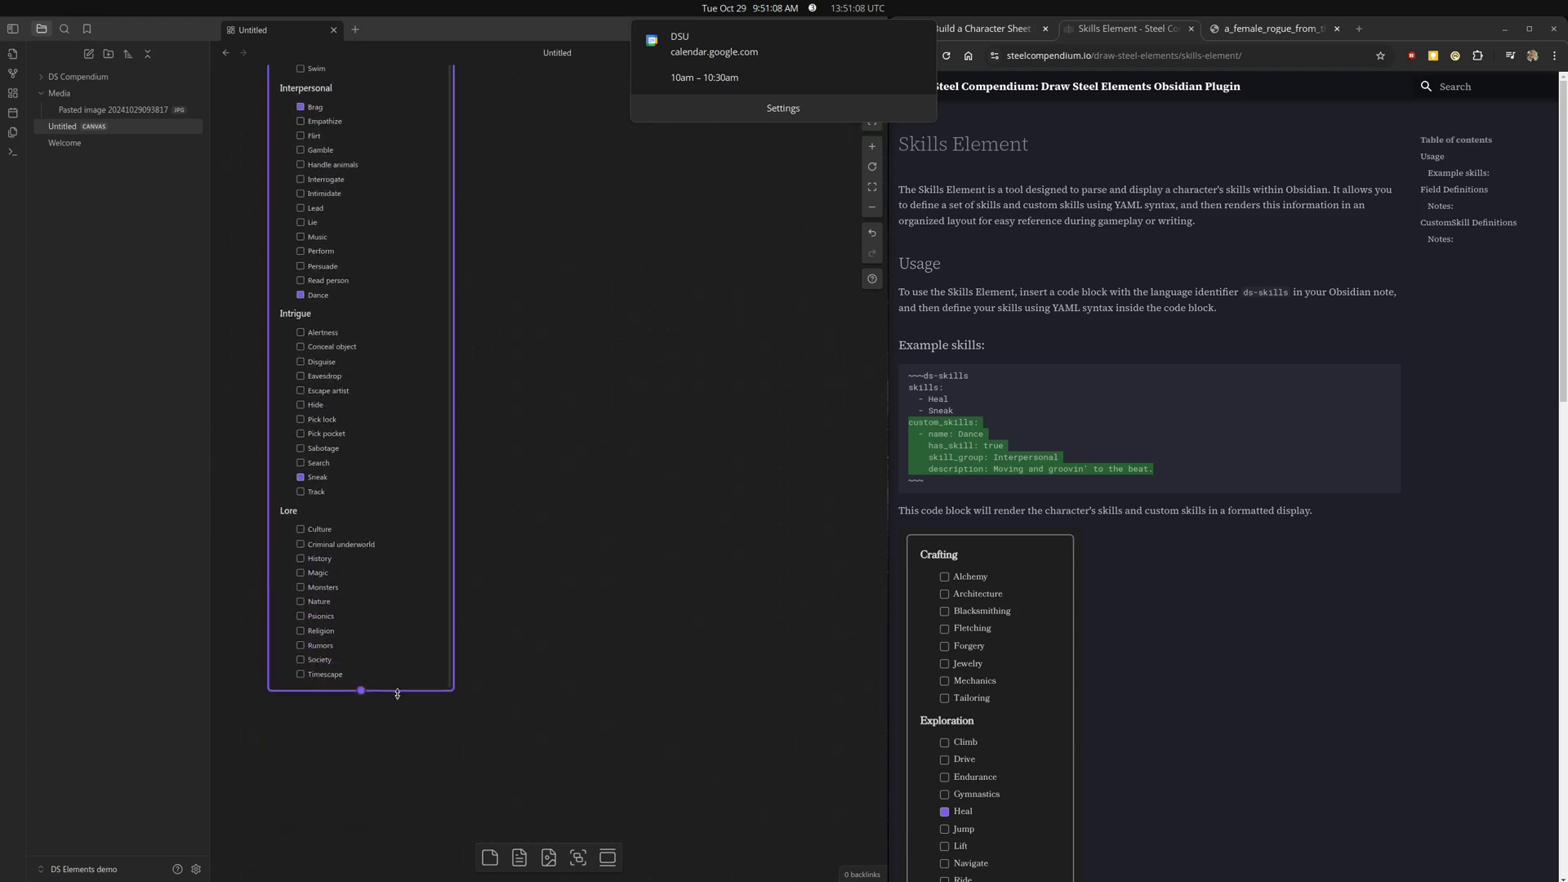
left_click(574, 542)
Make the canvas read-only and inspect the description tooltip of the Dance skill.
scroll(574, 542, "up", 3)
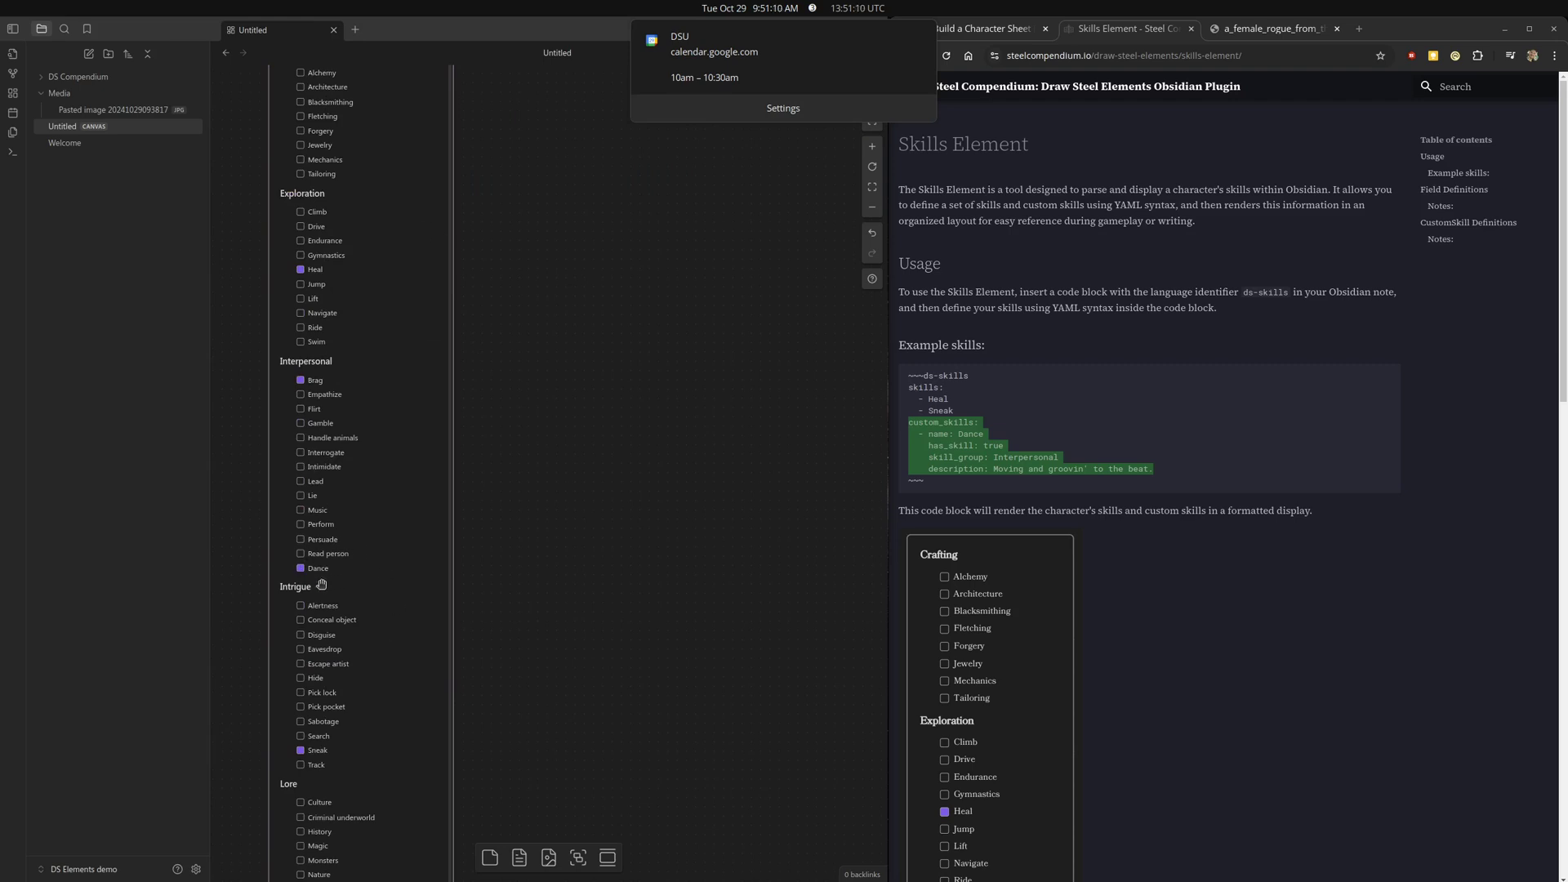
scroll(364, 418, "up", 1)
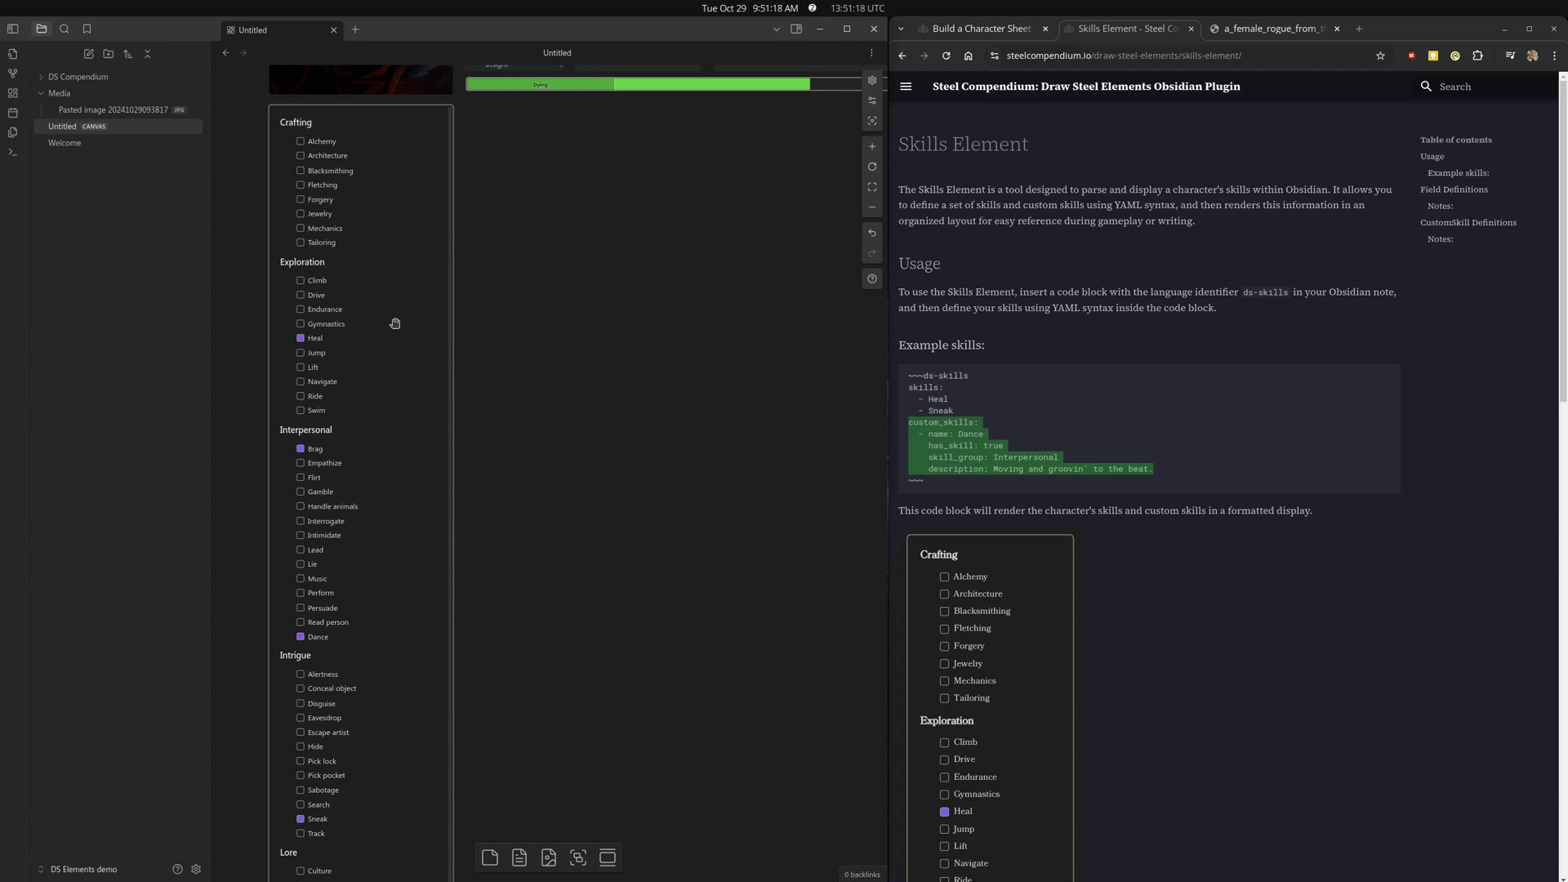
scroll(394, 324, "up", 1)
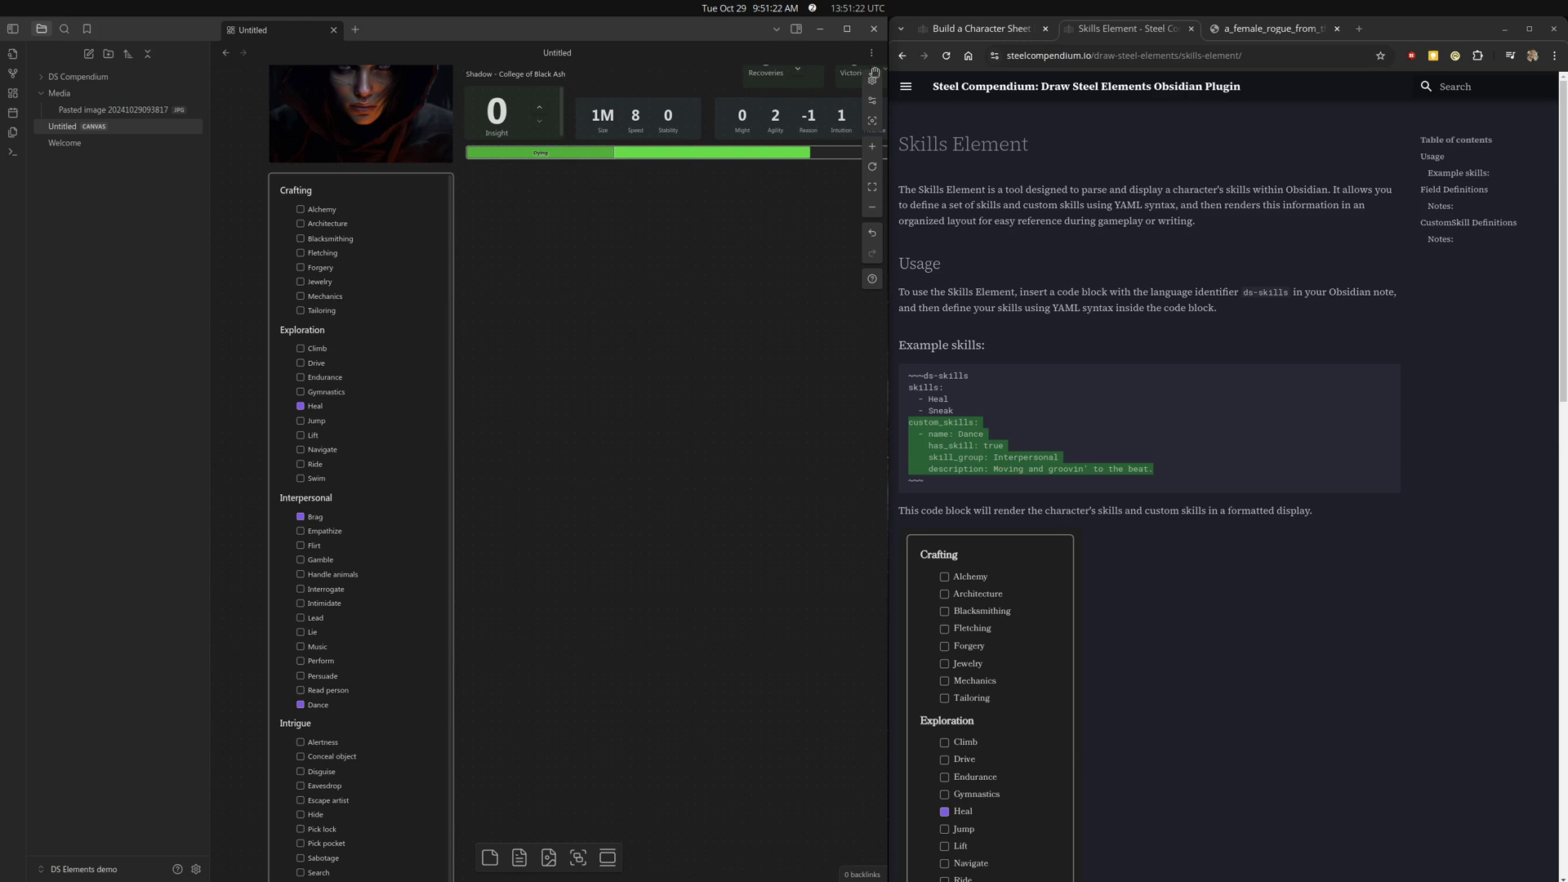
left_click(872, 81)
left_click(812, 134)
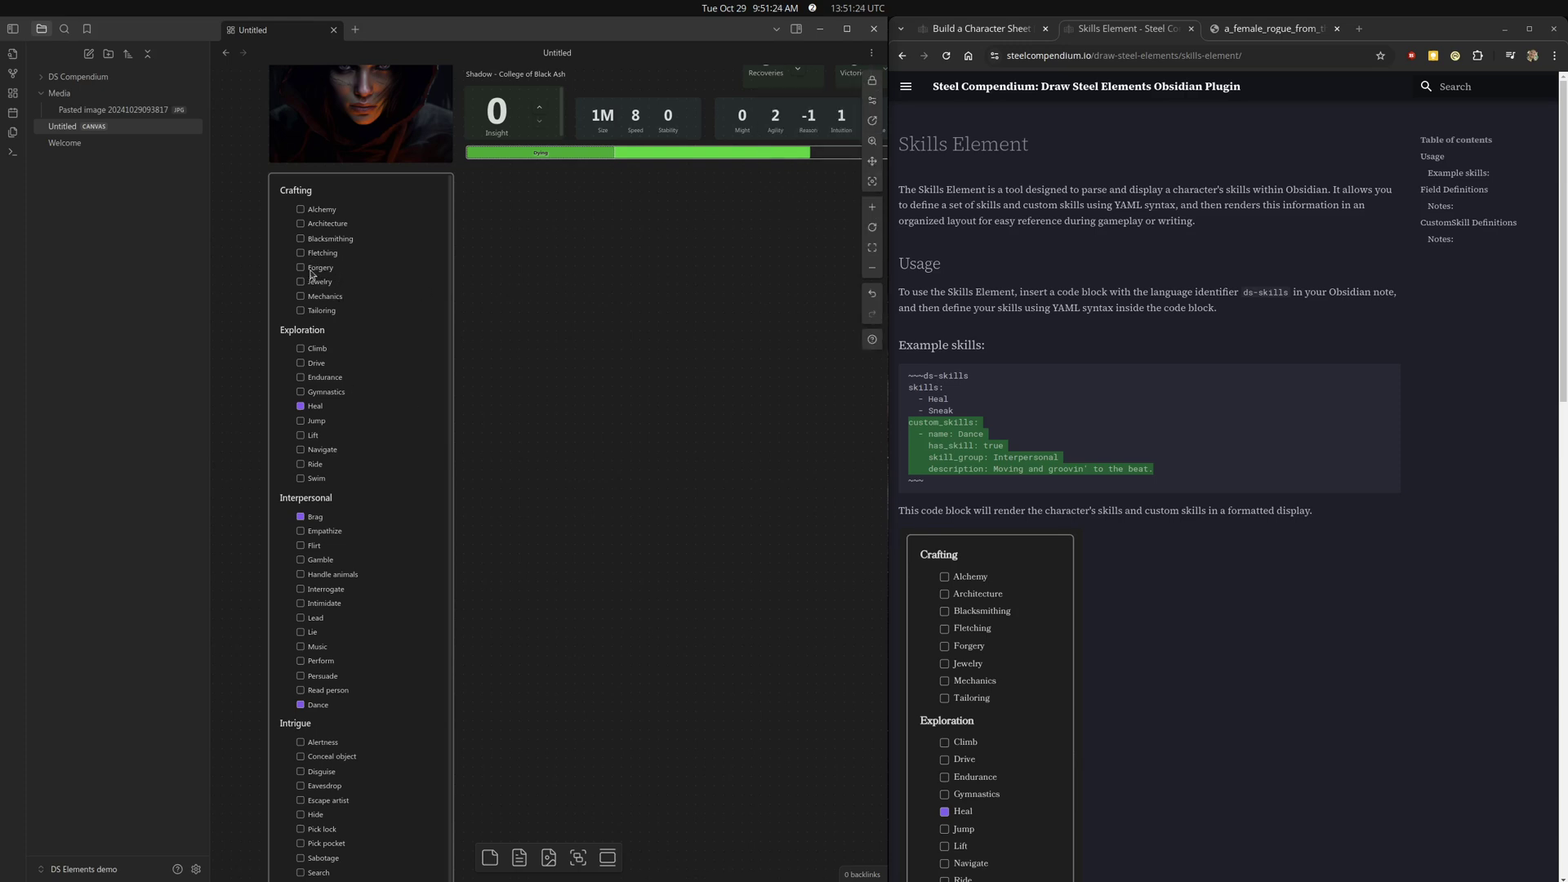
left_click(312, 275)
mouse_move(321, 271)
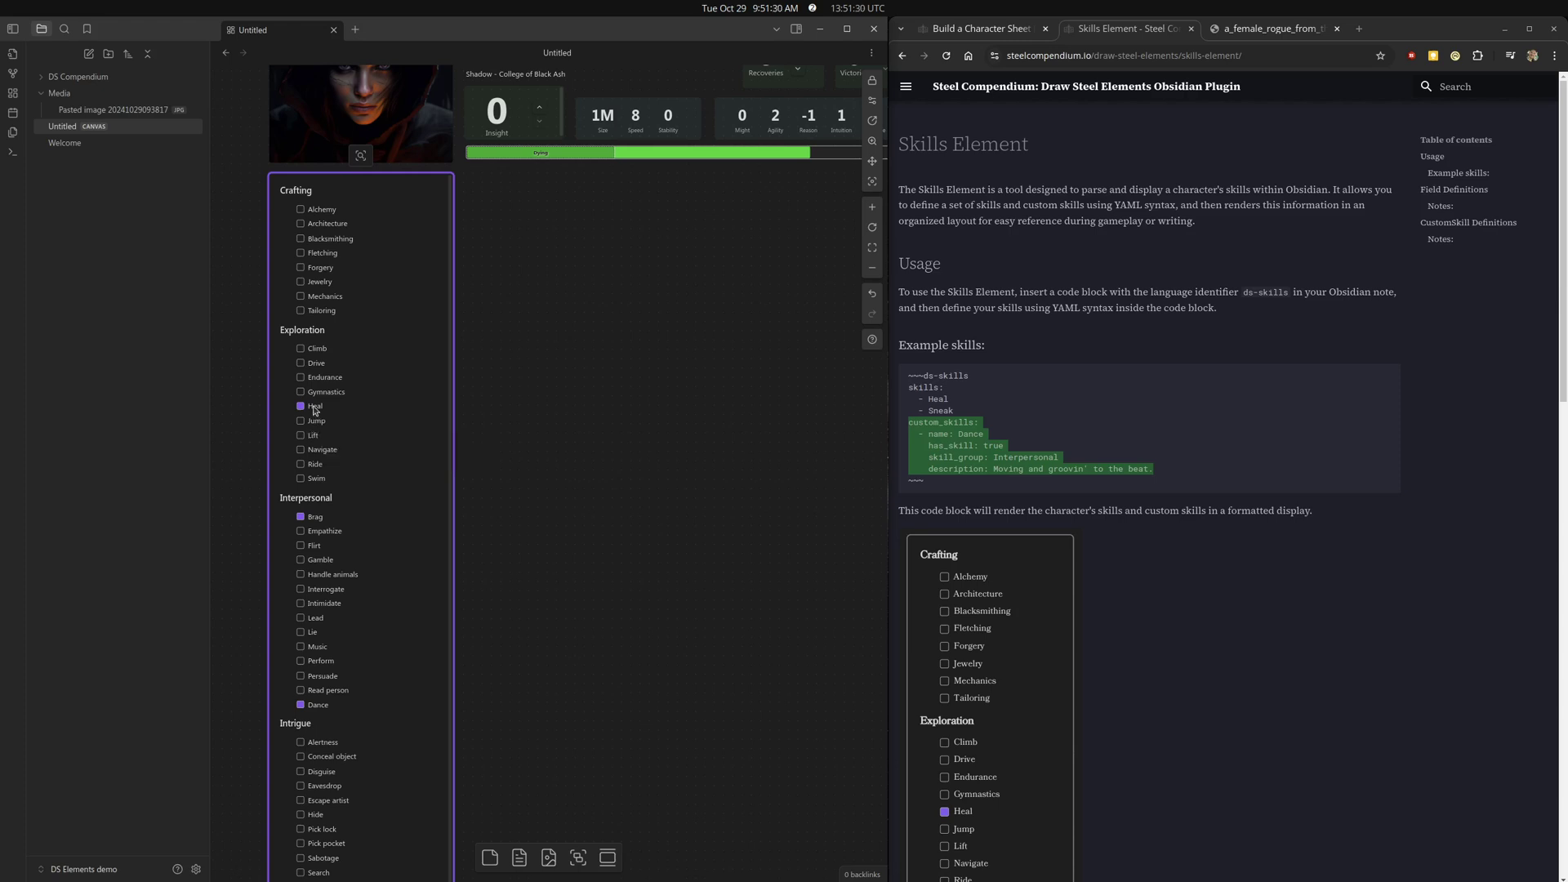
mouse_move(321, 710)
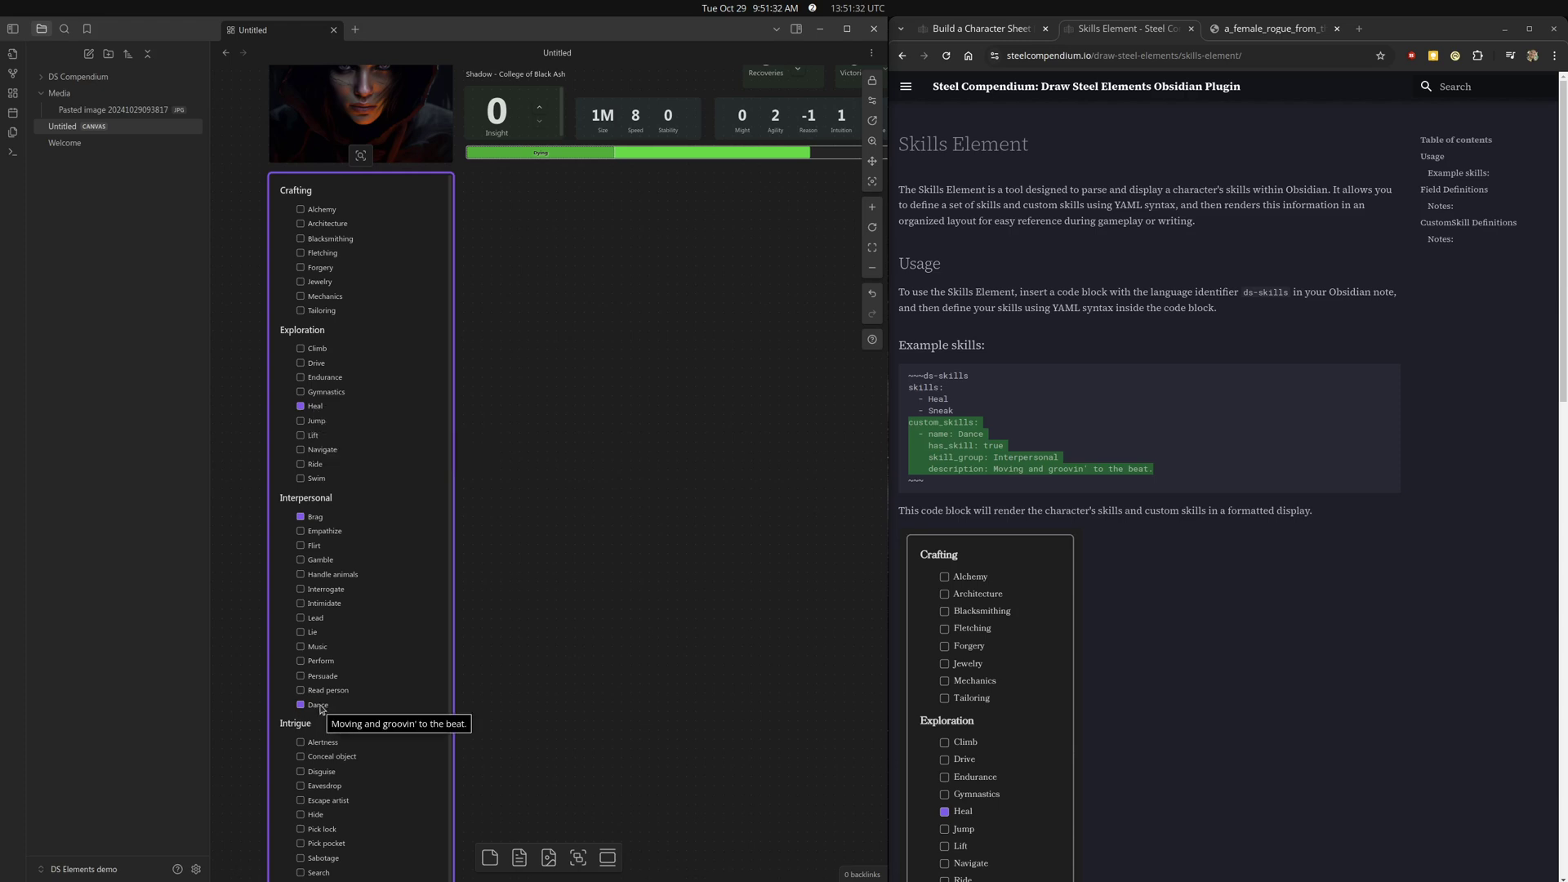
left_click(627, 414)
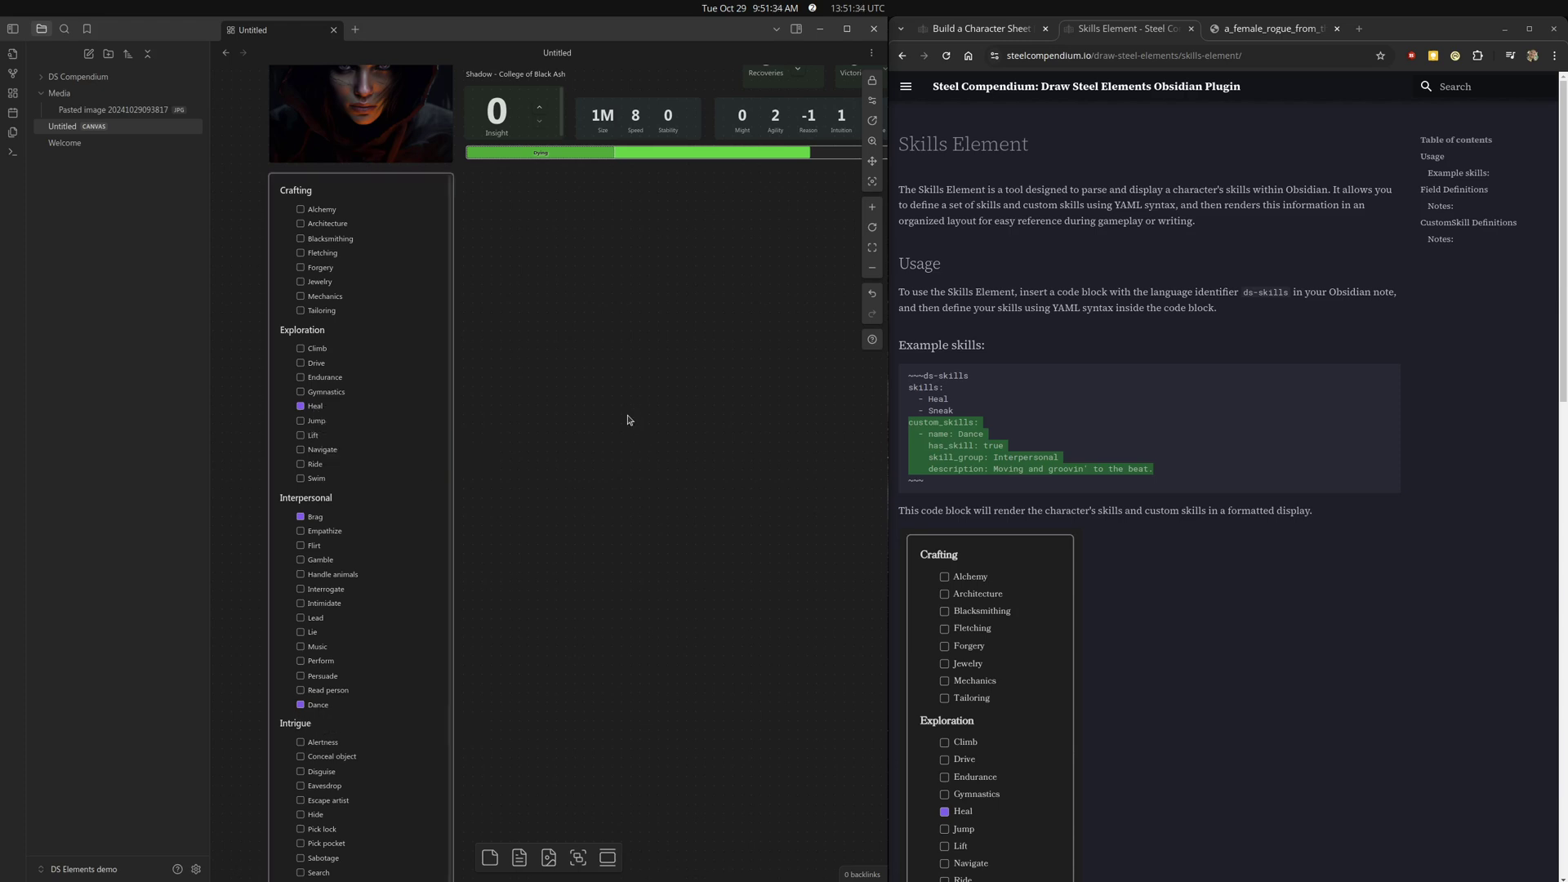
Turn off the canvas's read-only mode and hide the skills card's border.
left_click_drag(637, 372, 575, 405)
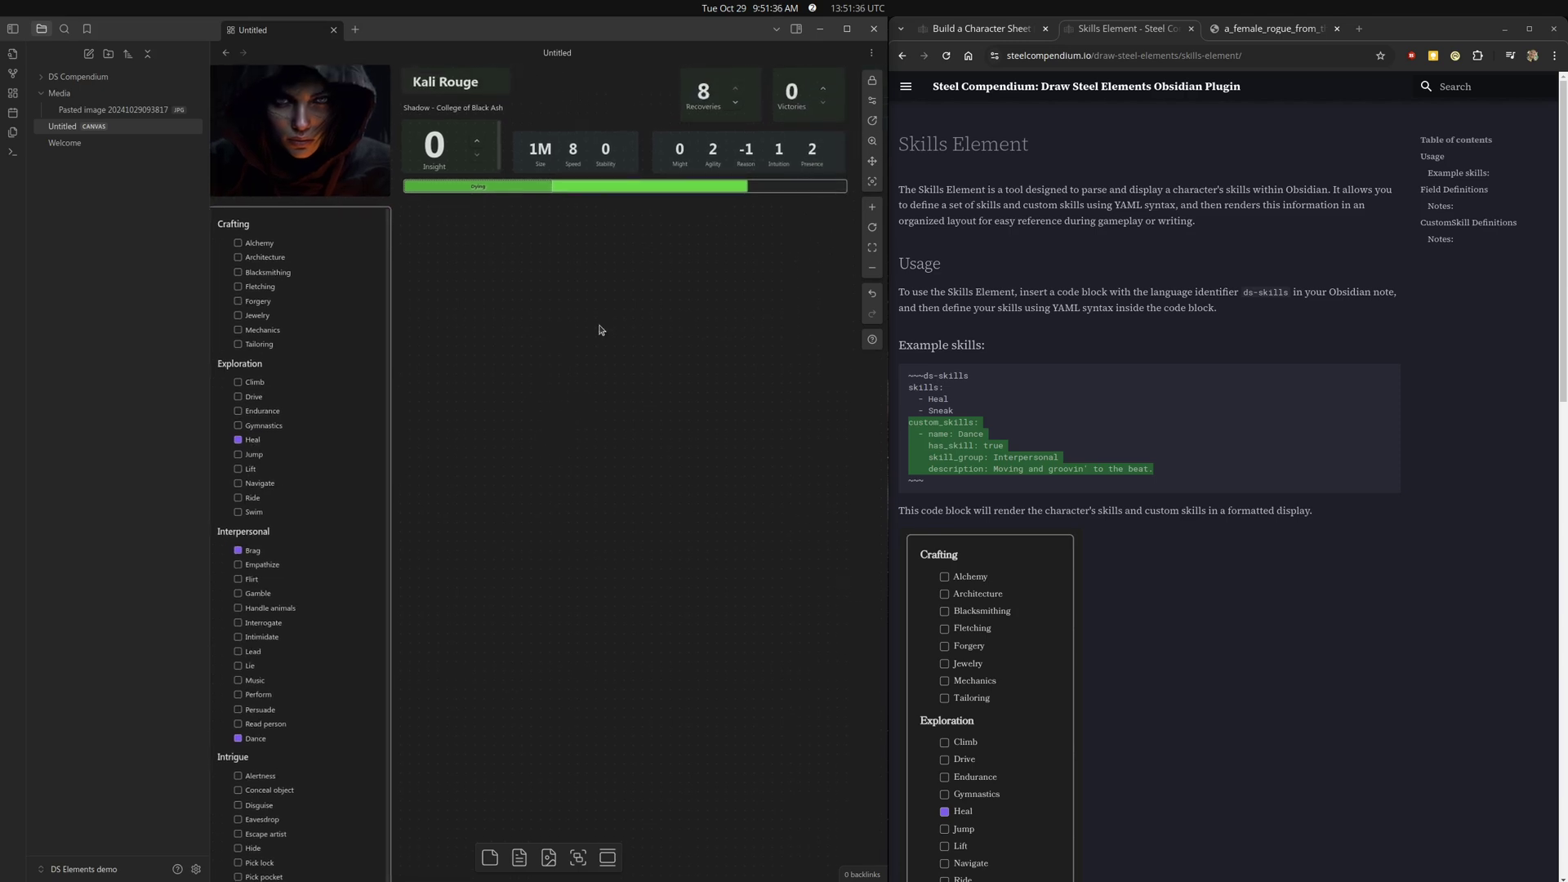
right_click(344, 298)
left_click(413, 232)
left_click(385, 275)
left_click(362, 188)
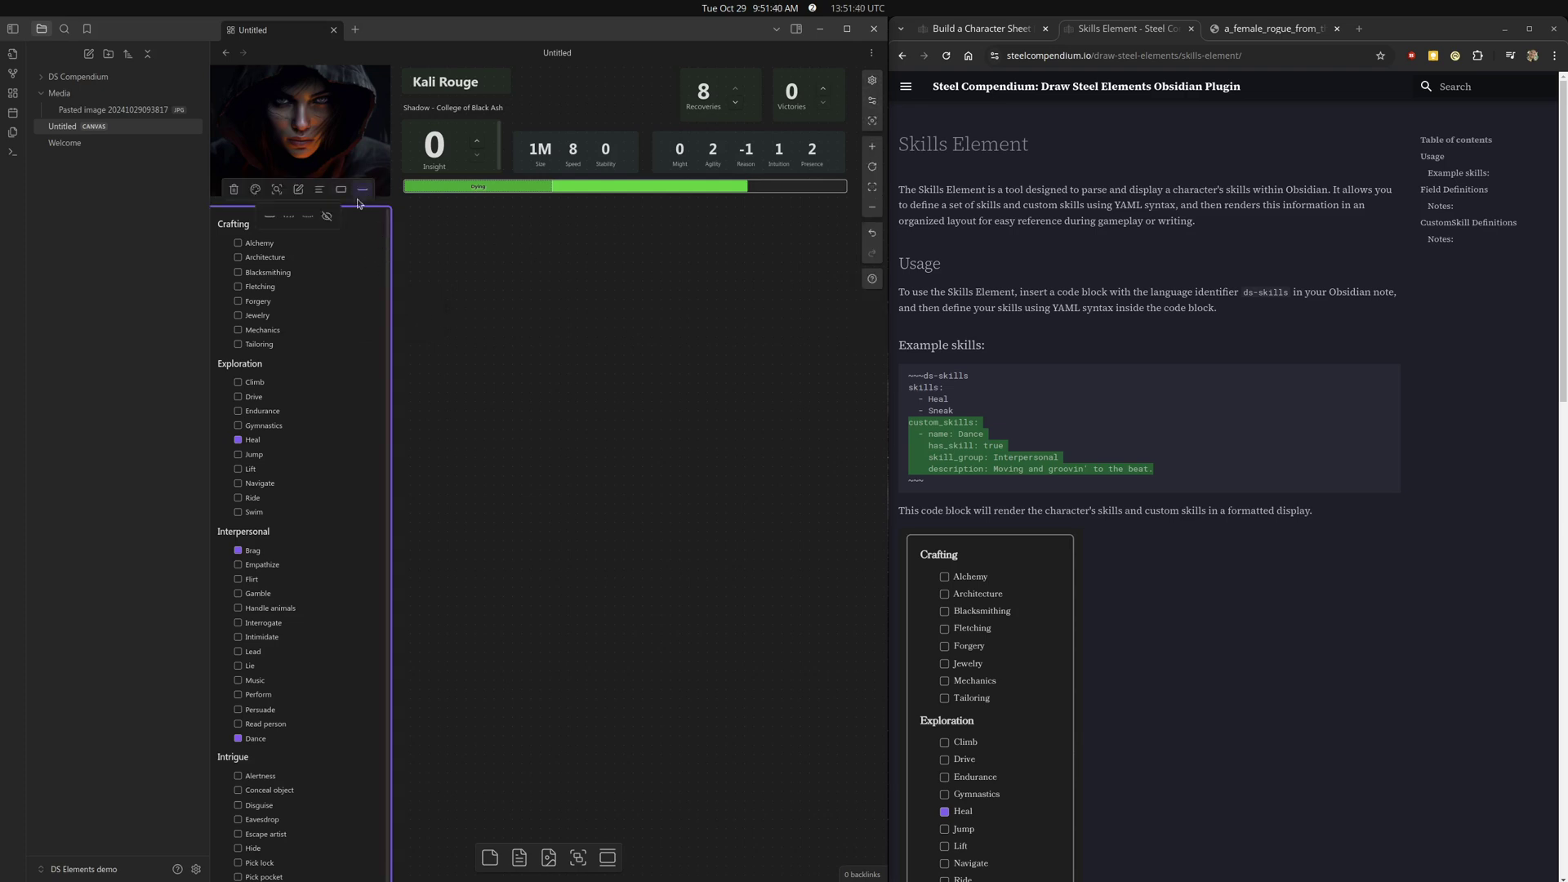
left_click(327, 218)
left_click(643, 411)
Give the skills card the same blue-green colour as the Size row and the characteristics card.
left_click(321, 320)
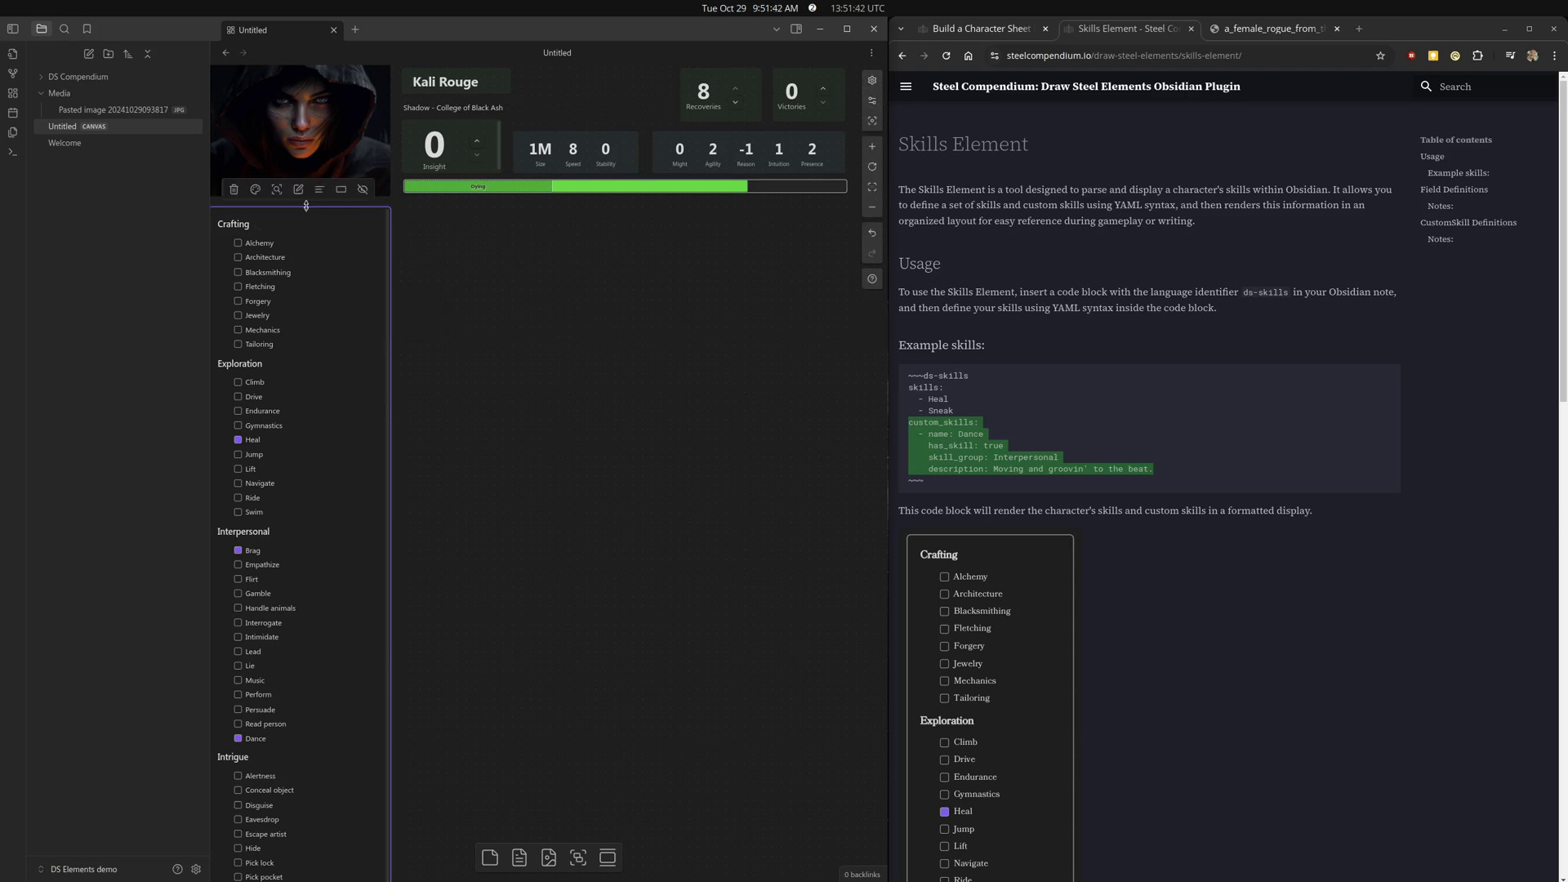
left_click(254, 189)
left_click(321, 219)
left_click(578, 456)
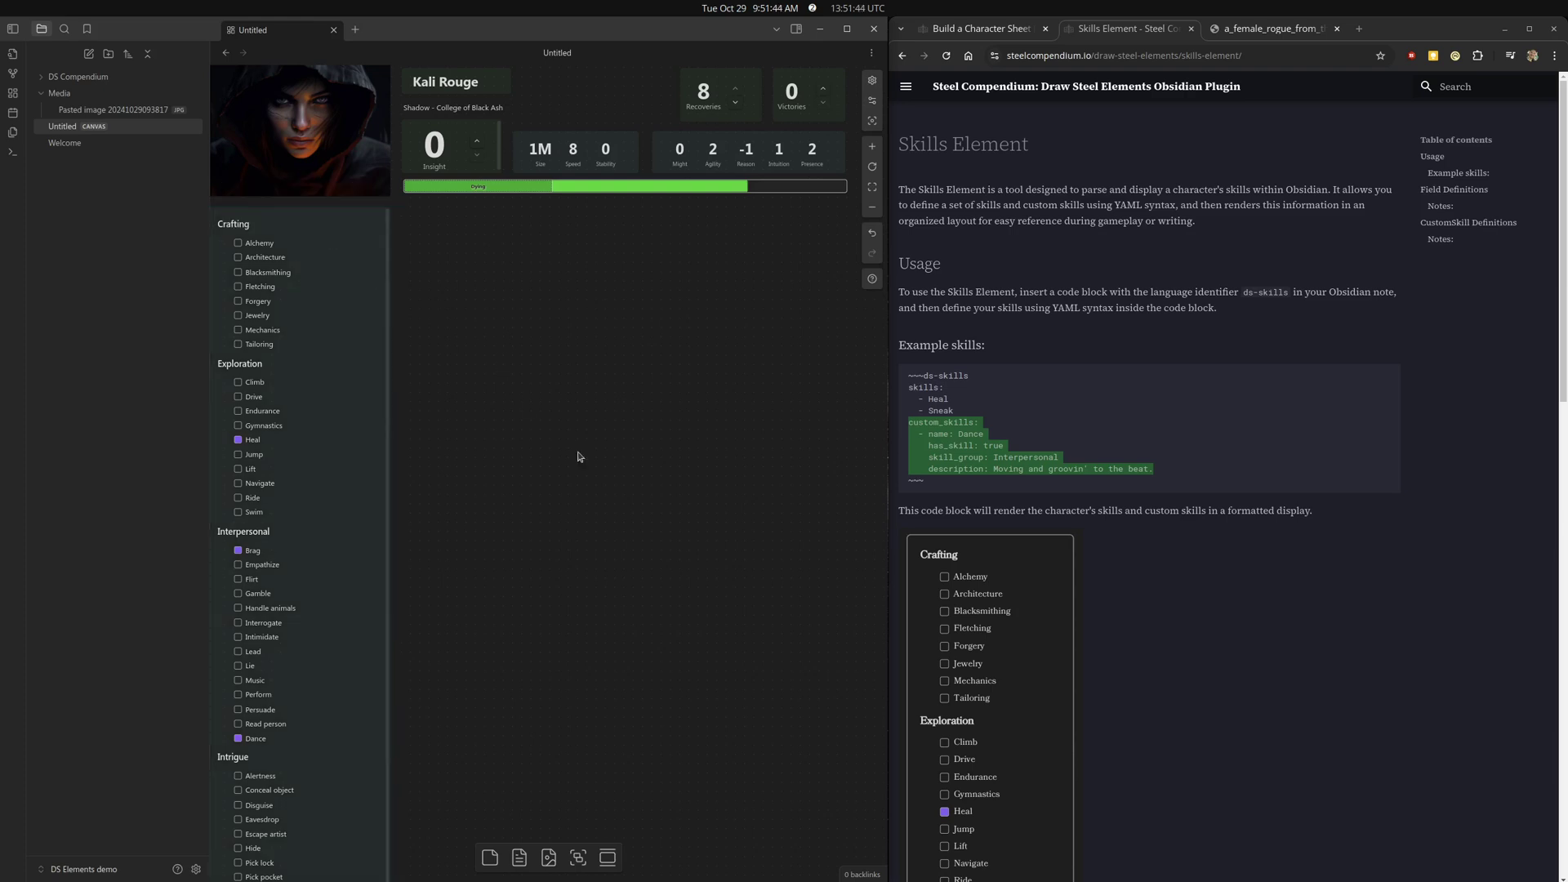
Extend the lower edge of the skills card slightly so the whole list fits without a scrollbar.
left_click_drag(498, 547, 568, 165)
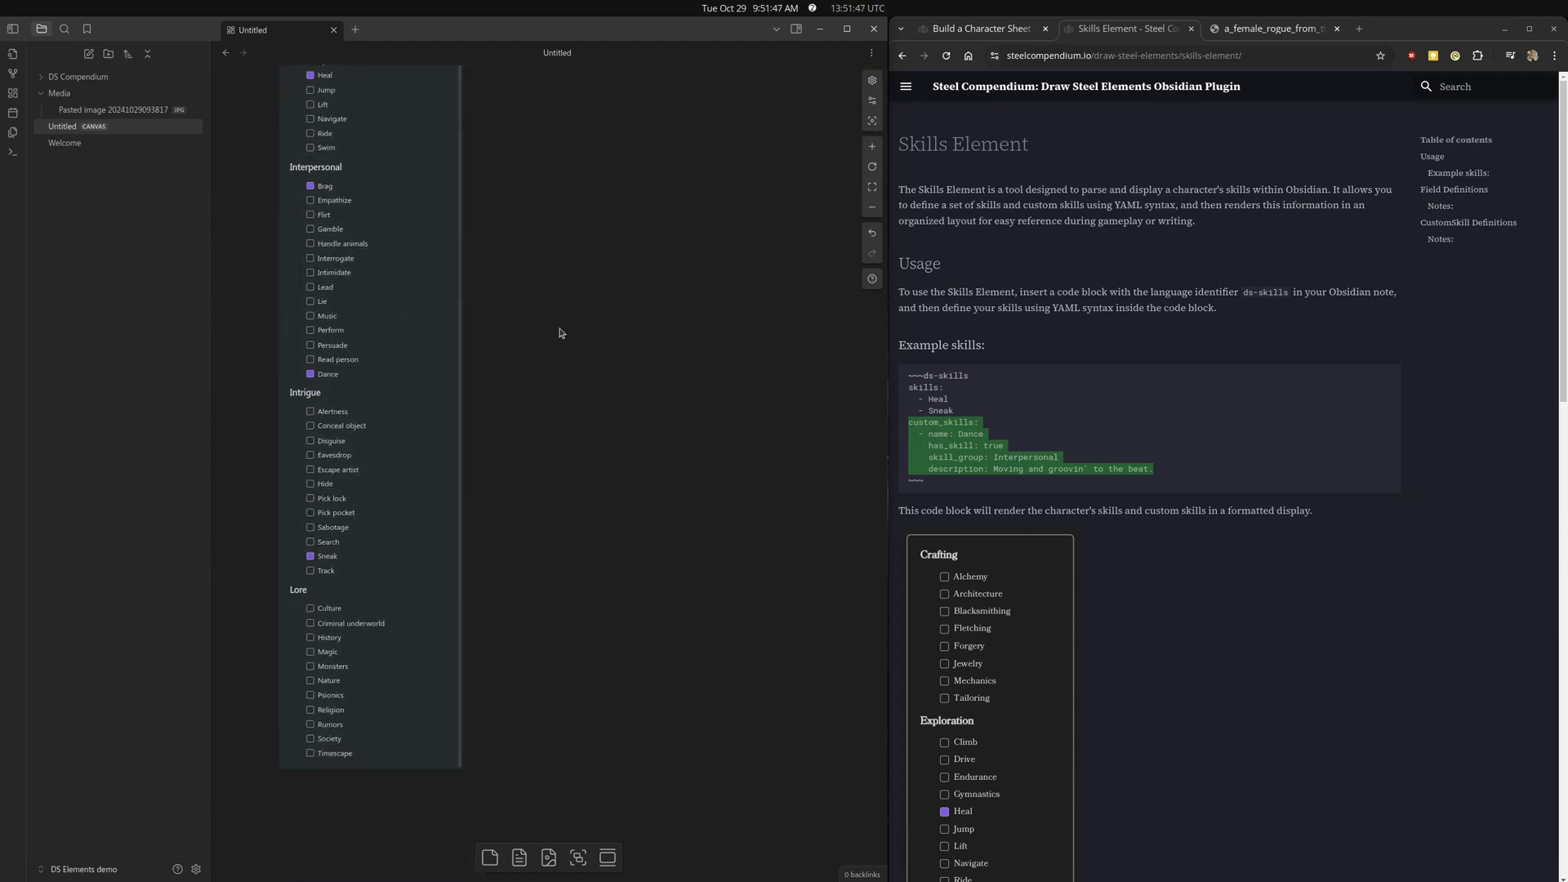
left_click(402, 774)
left_click(522, 758)
scroll(645, 494, "down", 3)
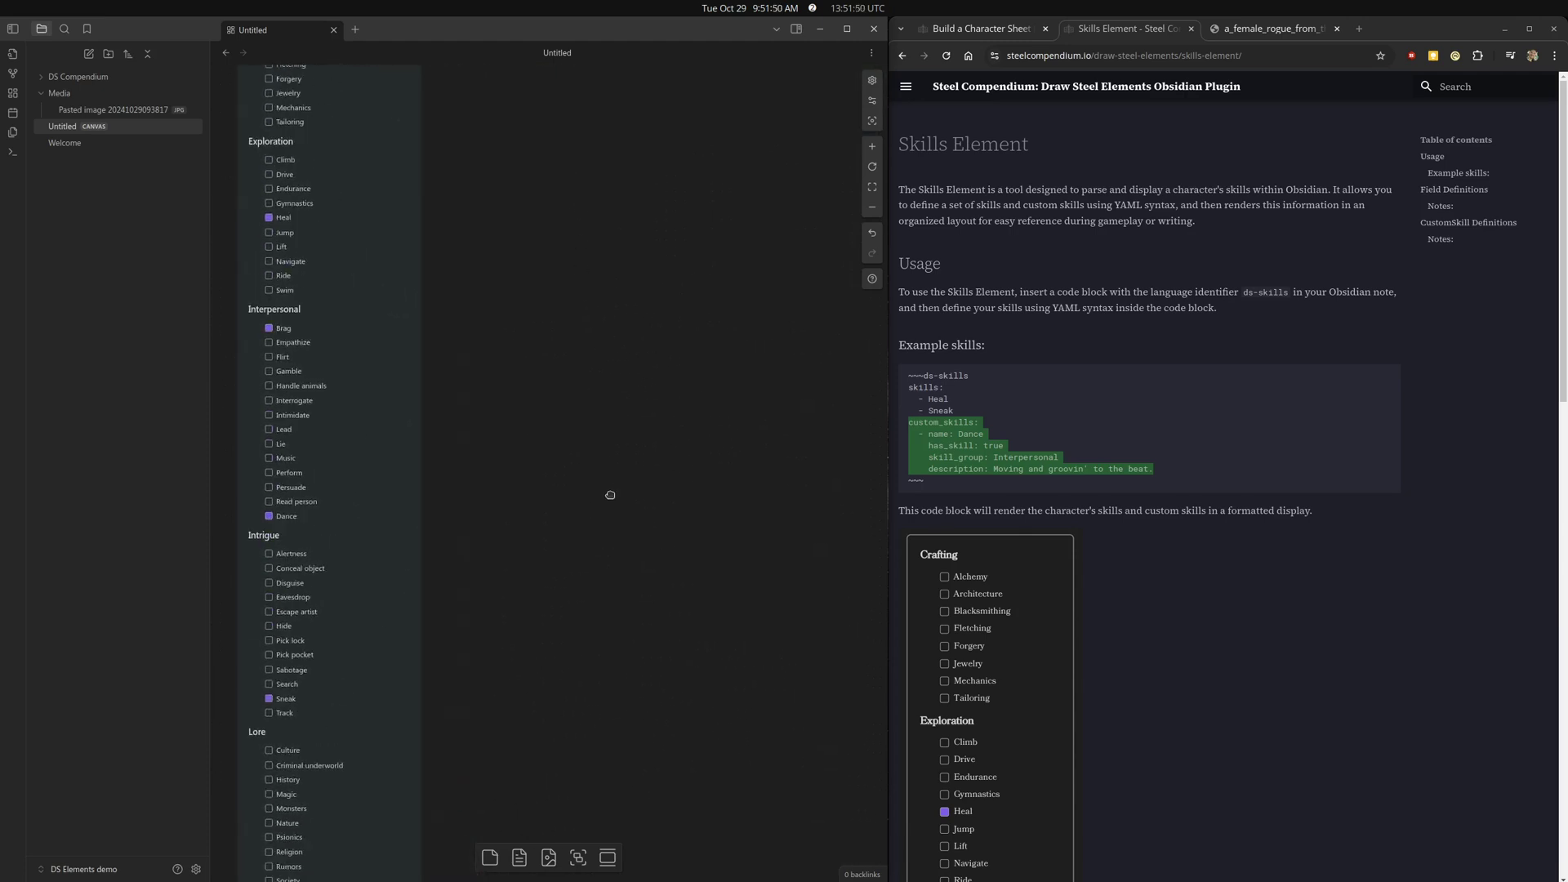
Collapse the Media folder in the file list.
scroll(650, 494, "right", 1)
scroll(539, 326, "right", 1)
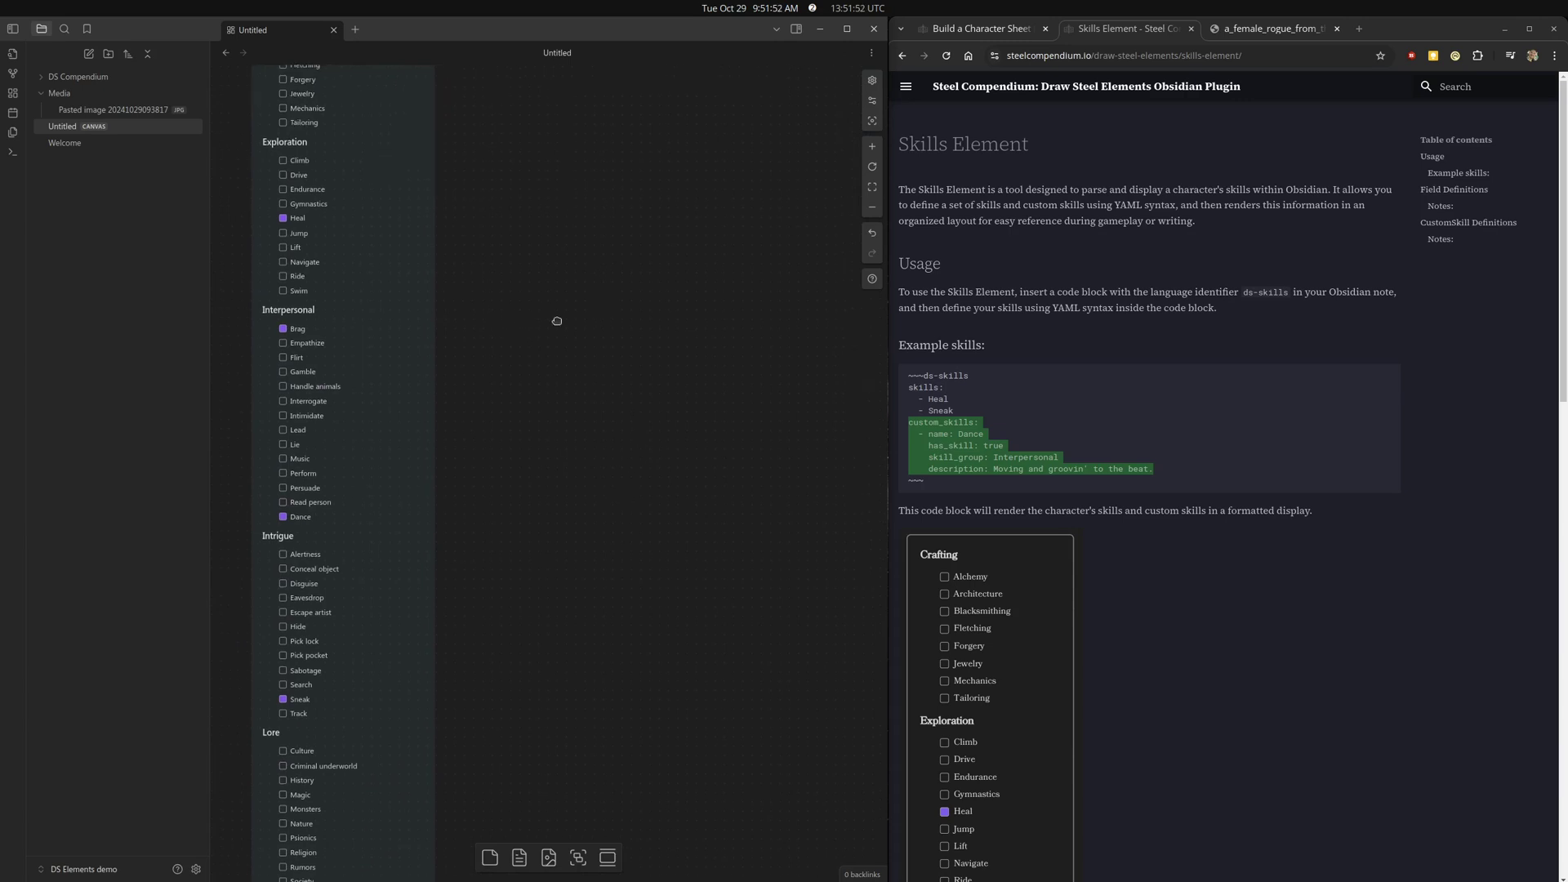
scroll(514, 457, "up", 5)
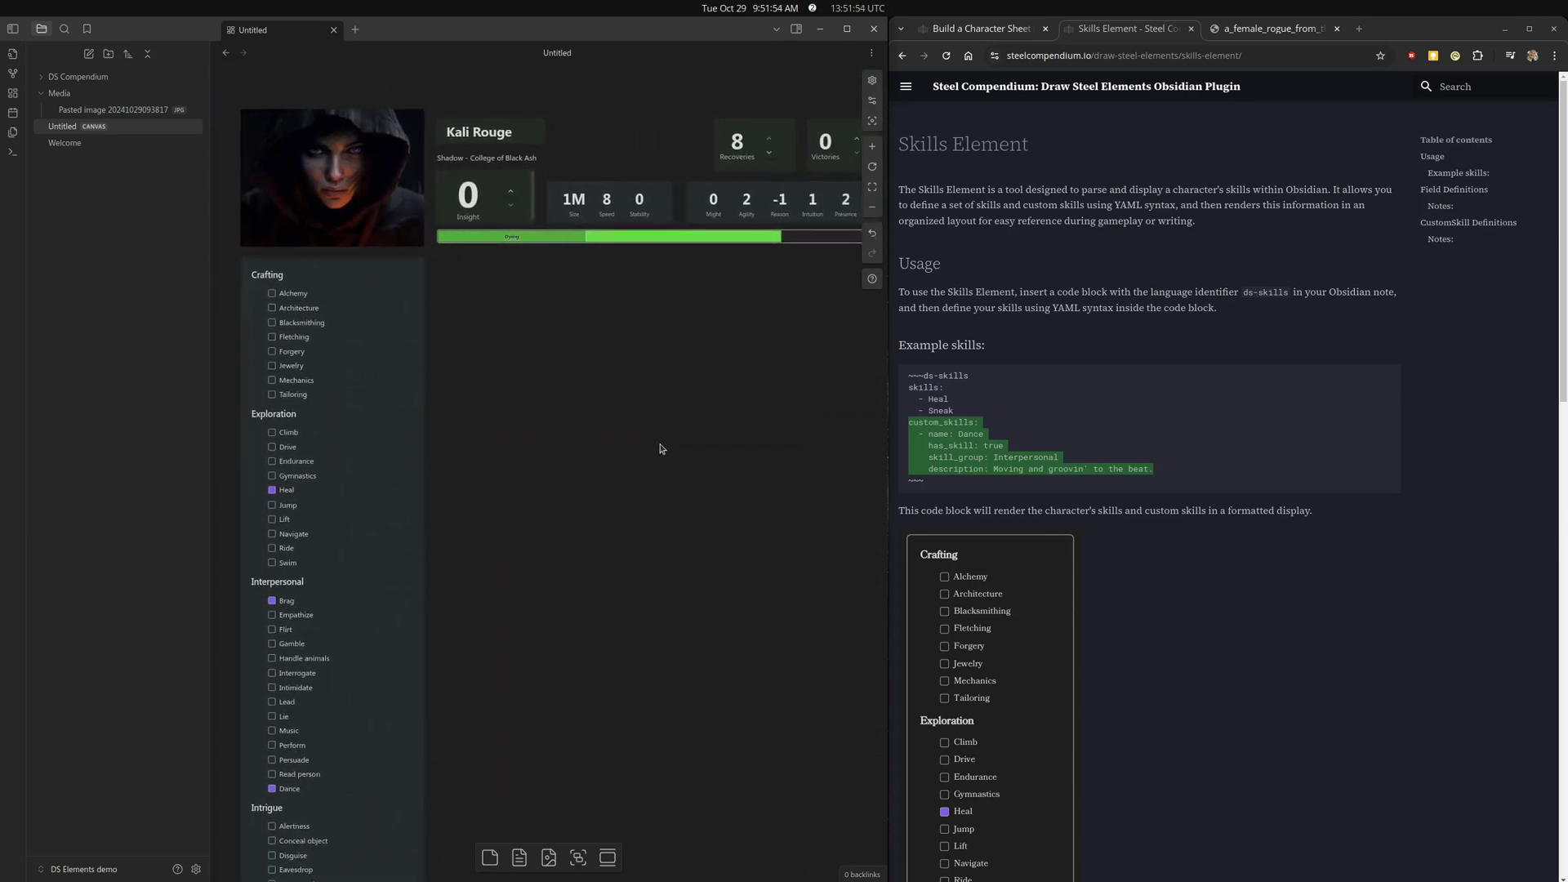
mouse_move(616, 451)
left_mouse_down()
mouse_move(423, 504)
mouse_move(643, 458)
left_mouse_up()
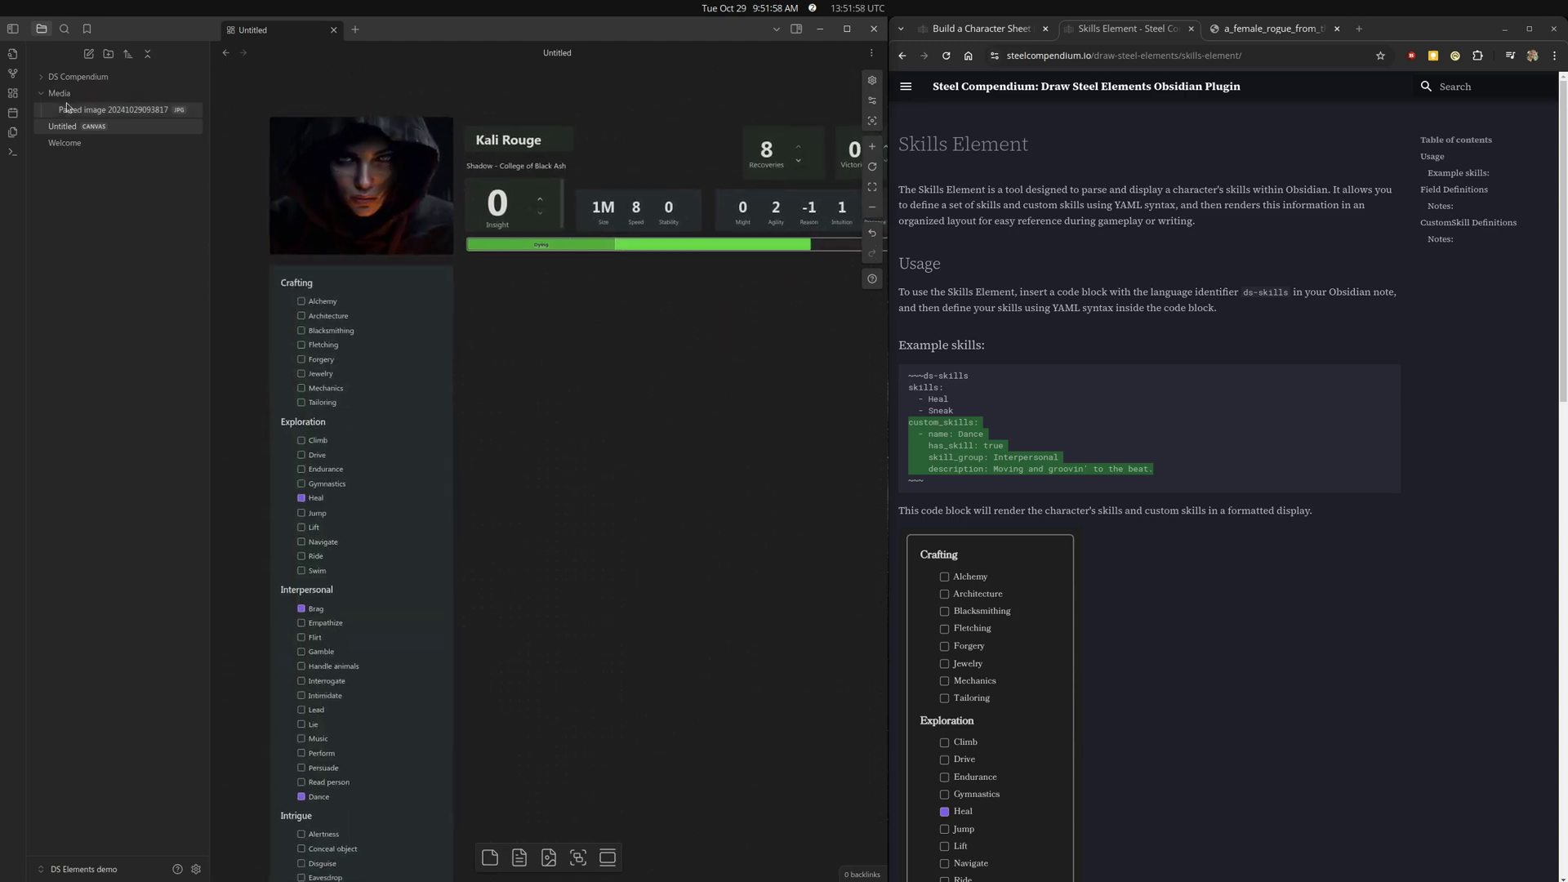
left_click(41, 93)
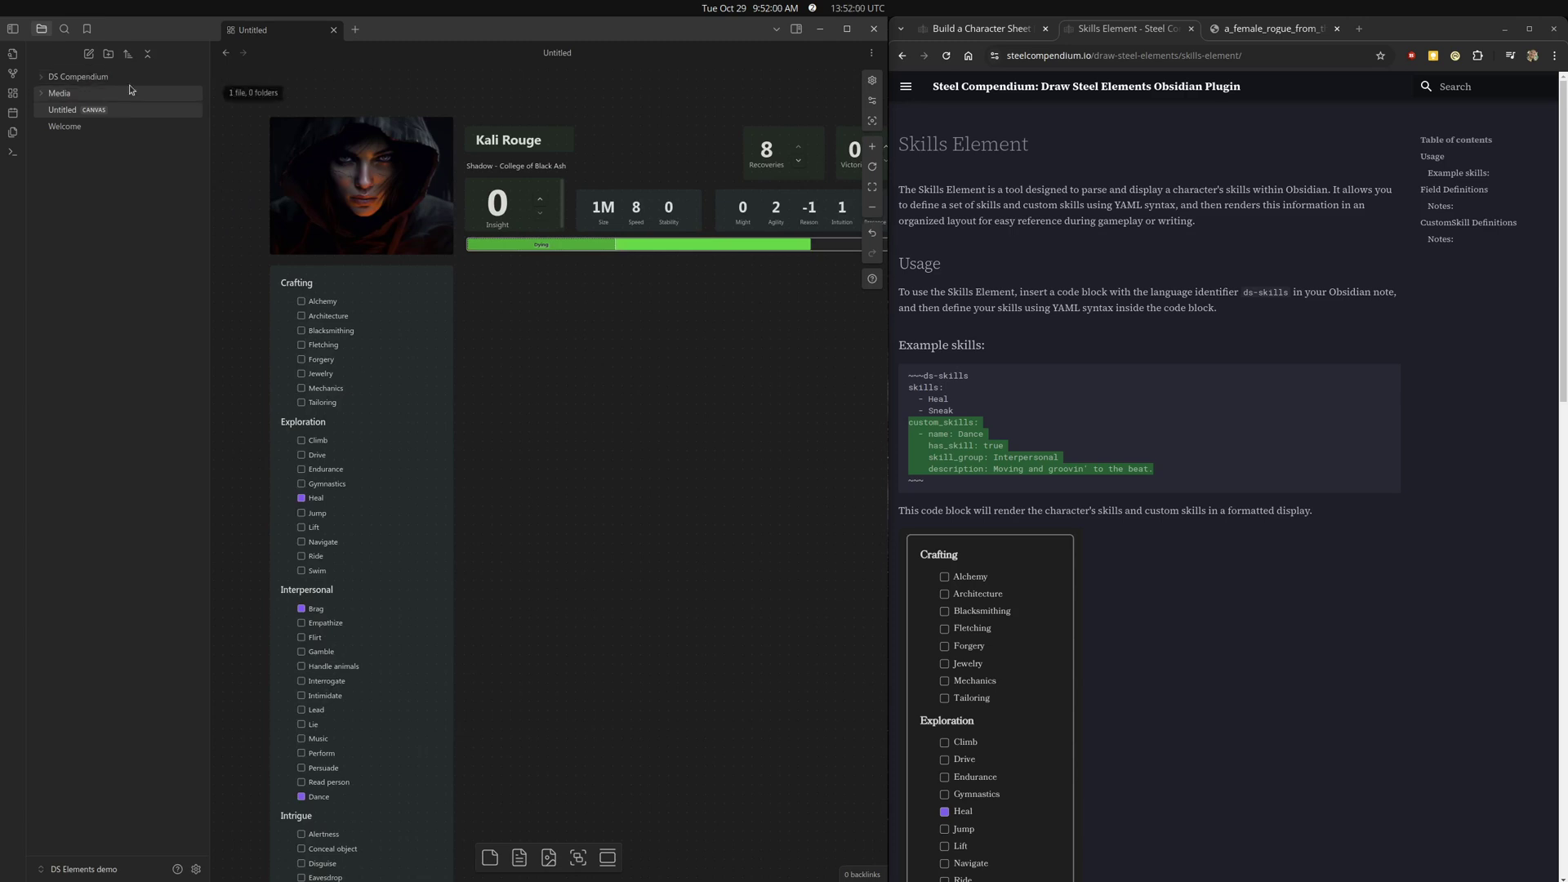
Search the available commands for "ele" to locate Draw Steel Elements: Download Compendium.
key("ctrl+p")
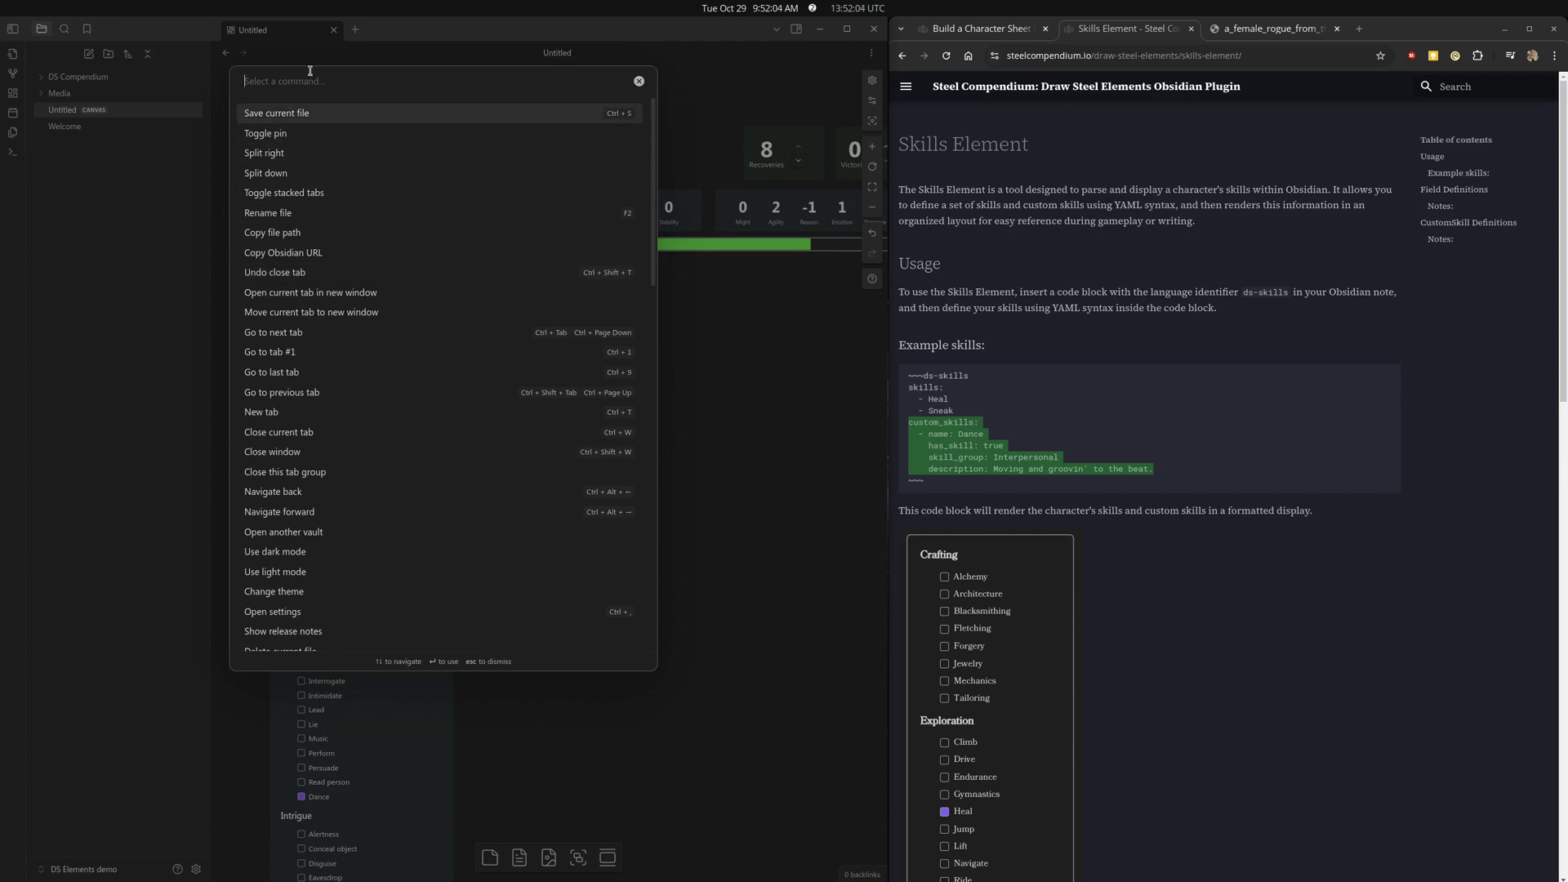
left_click(14, 177)
left_click(13, 154)
type("ele")
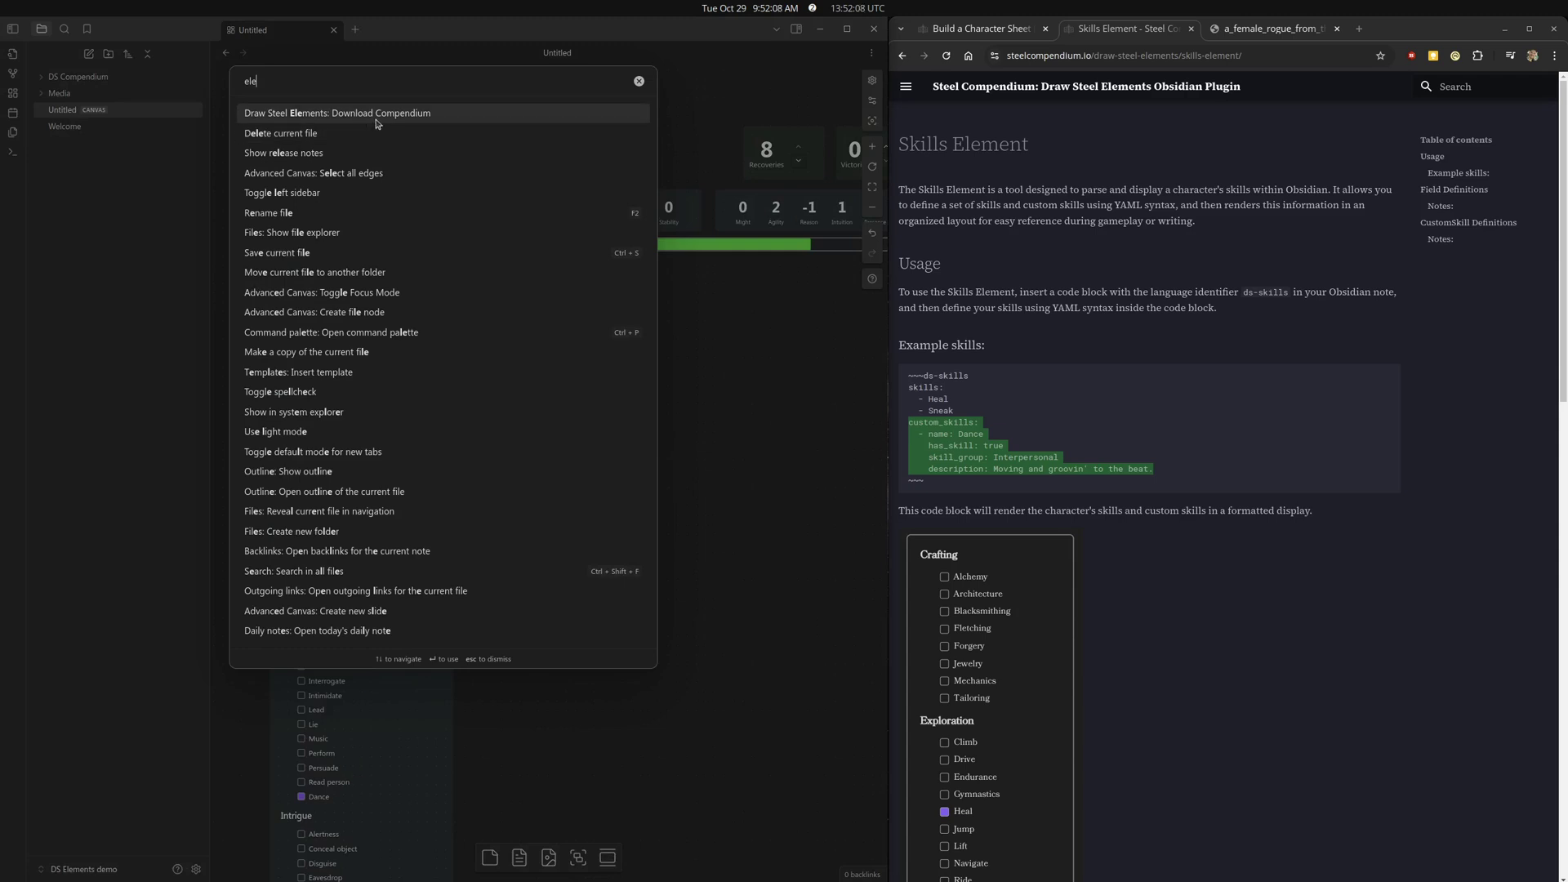
left_click(584, 112)
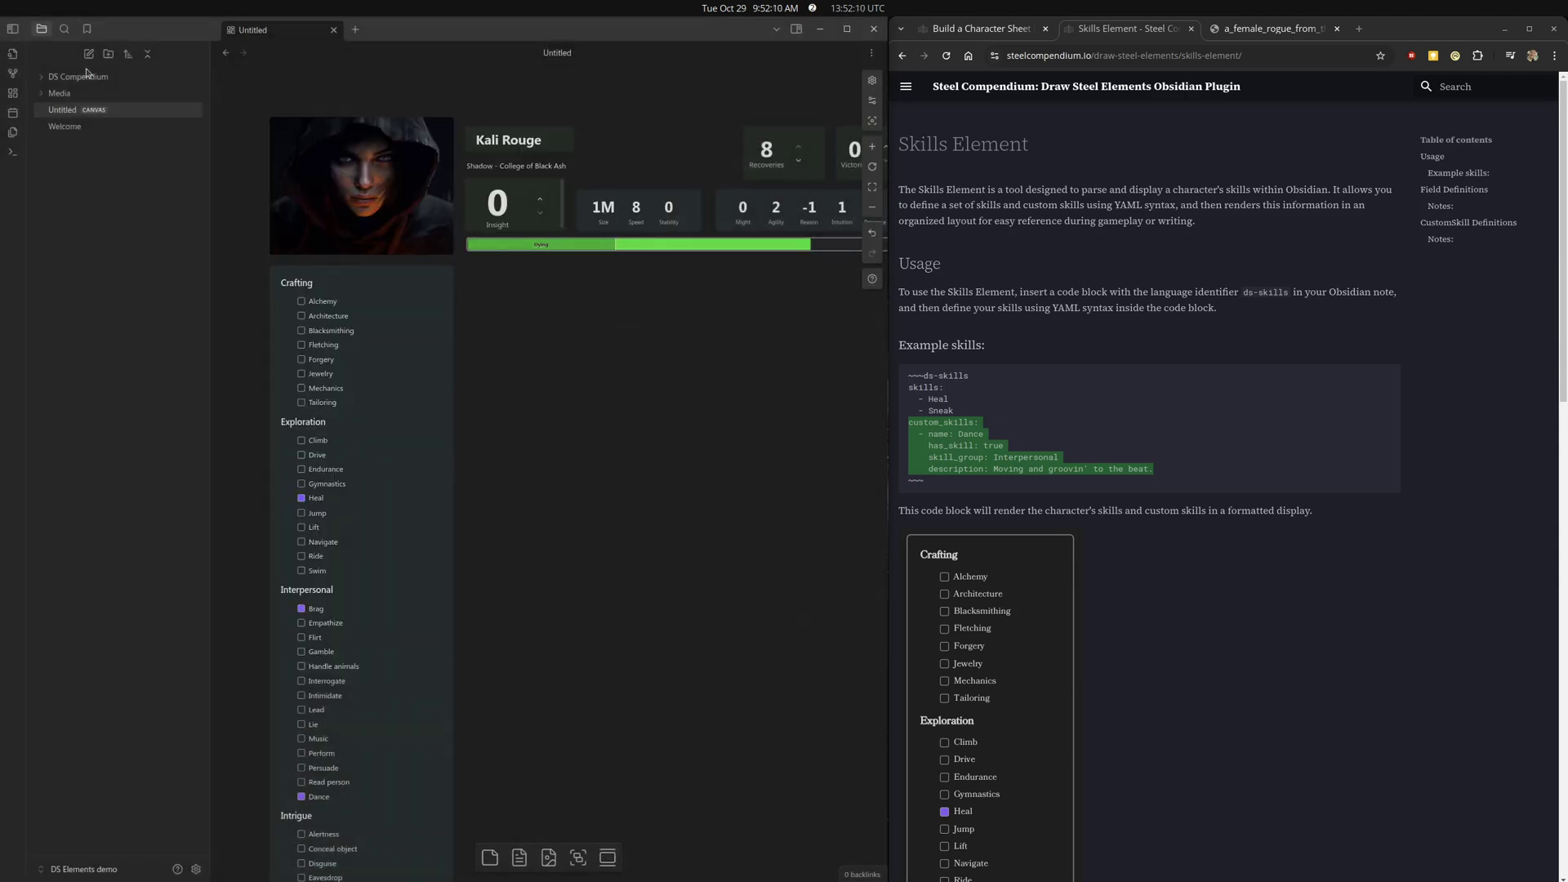
Add the Hesitation Is Weakness note from DS Compendium > Classes > Shadow > 1st-Level Features to the canvas below the stamina bar.
mouse_move(615, 373)
left_mouse_down()
mouse_move(592, 388)
mouse_move(560, 335)
left_mouse_up()
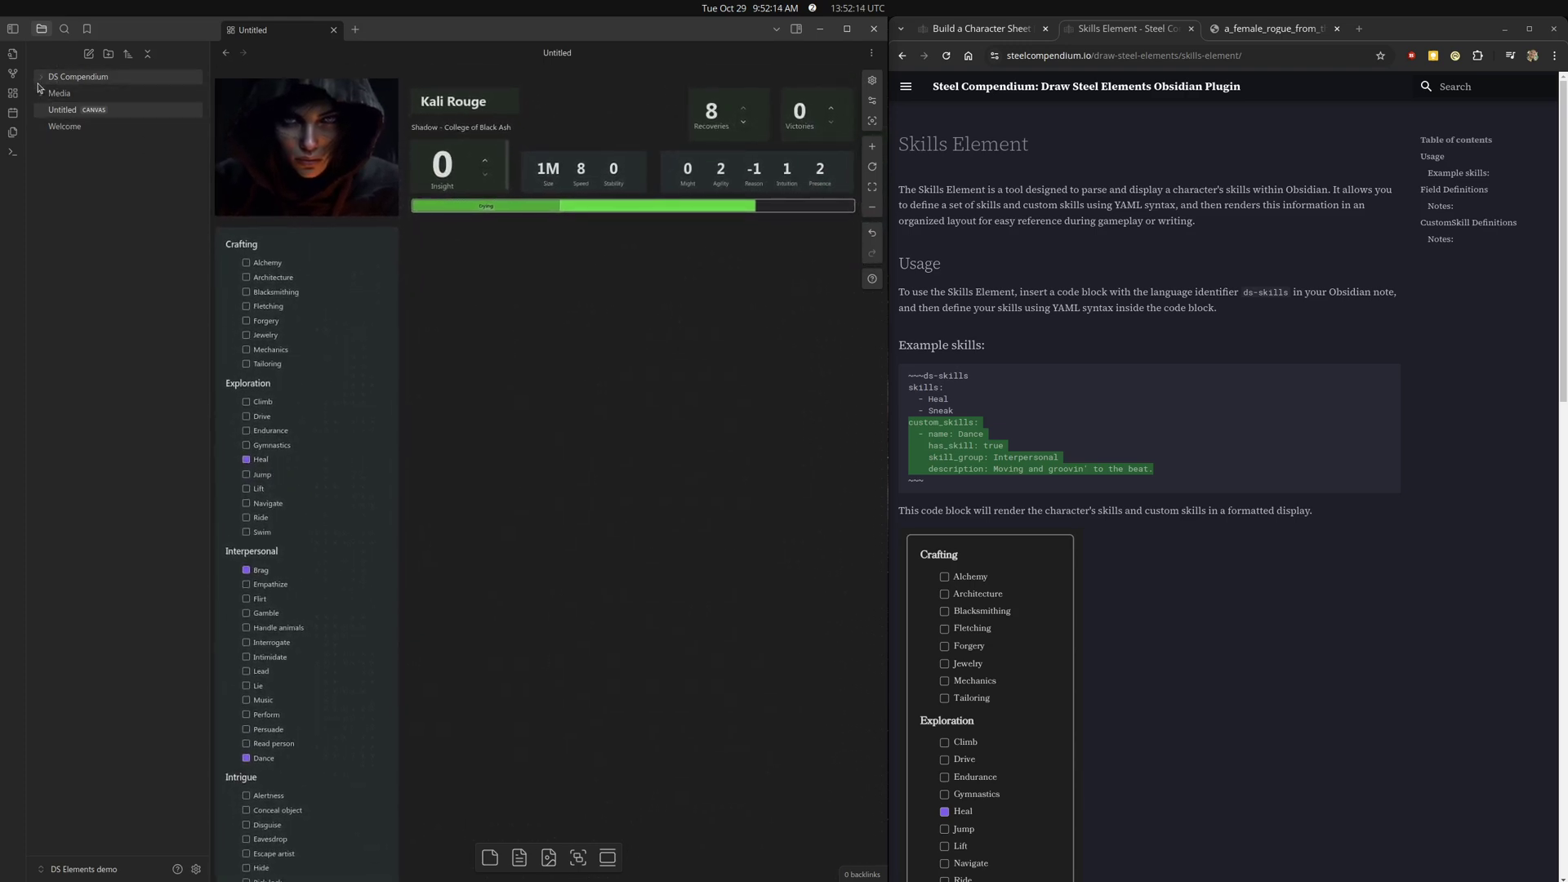
left_click(75, 76)
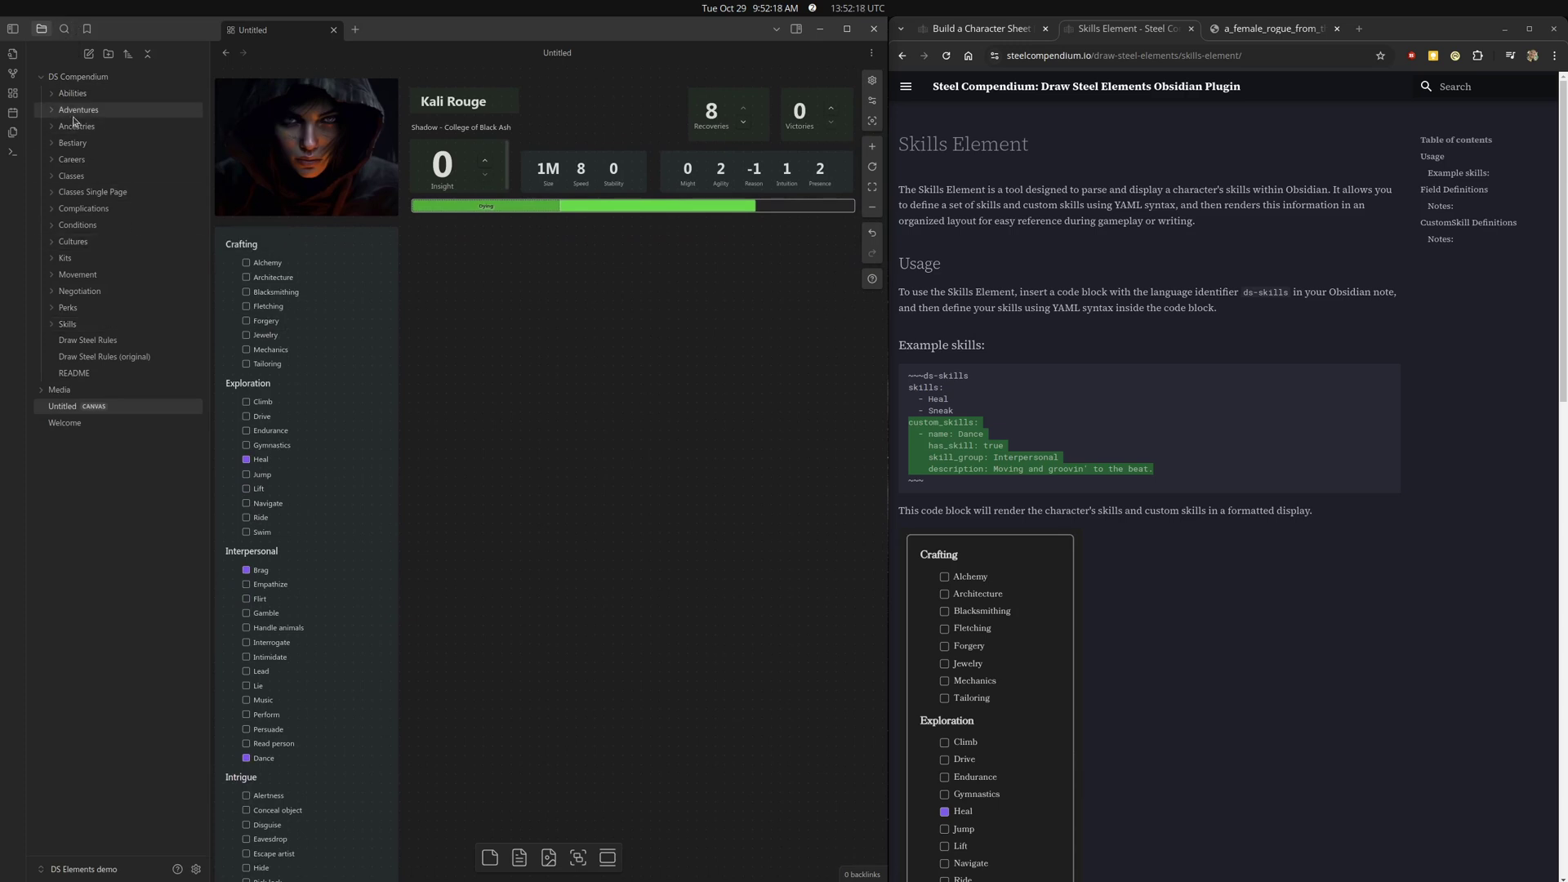
left_click(96, 177)
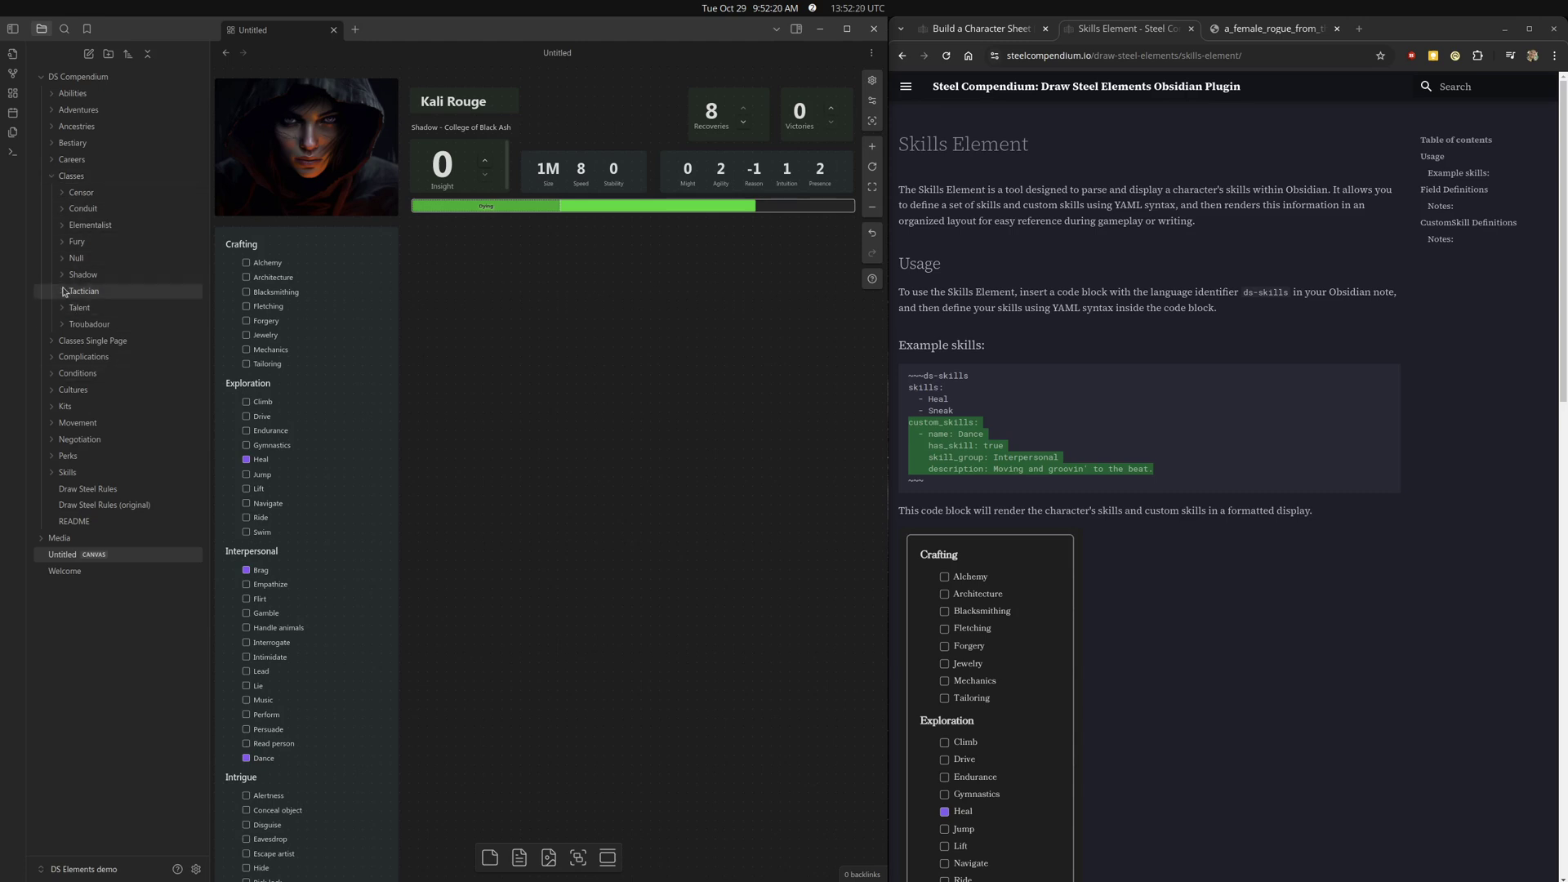
left_click(88, 275)
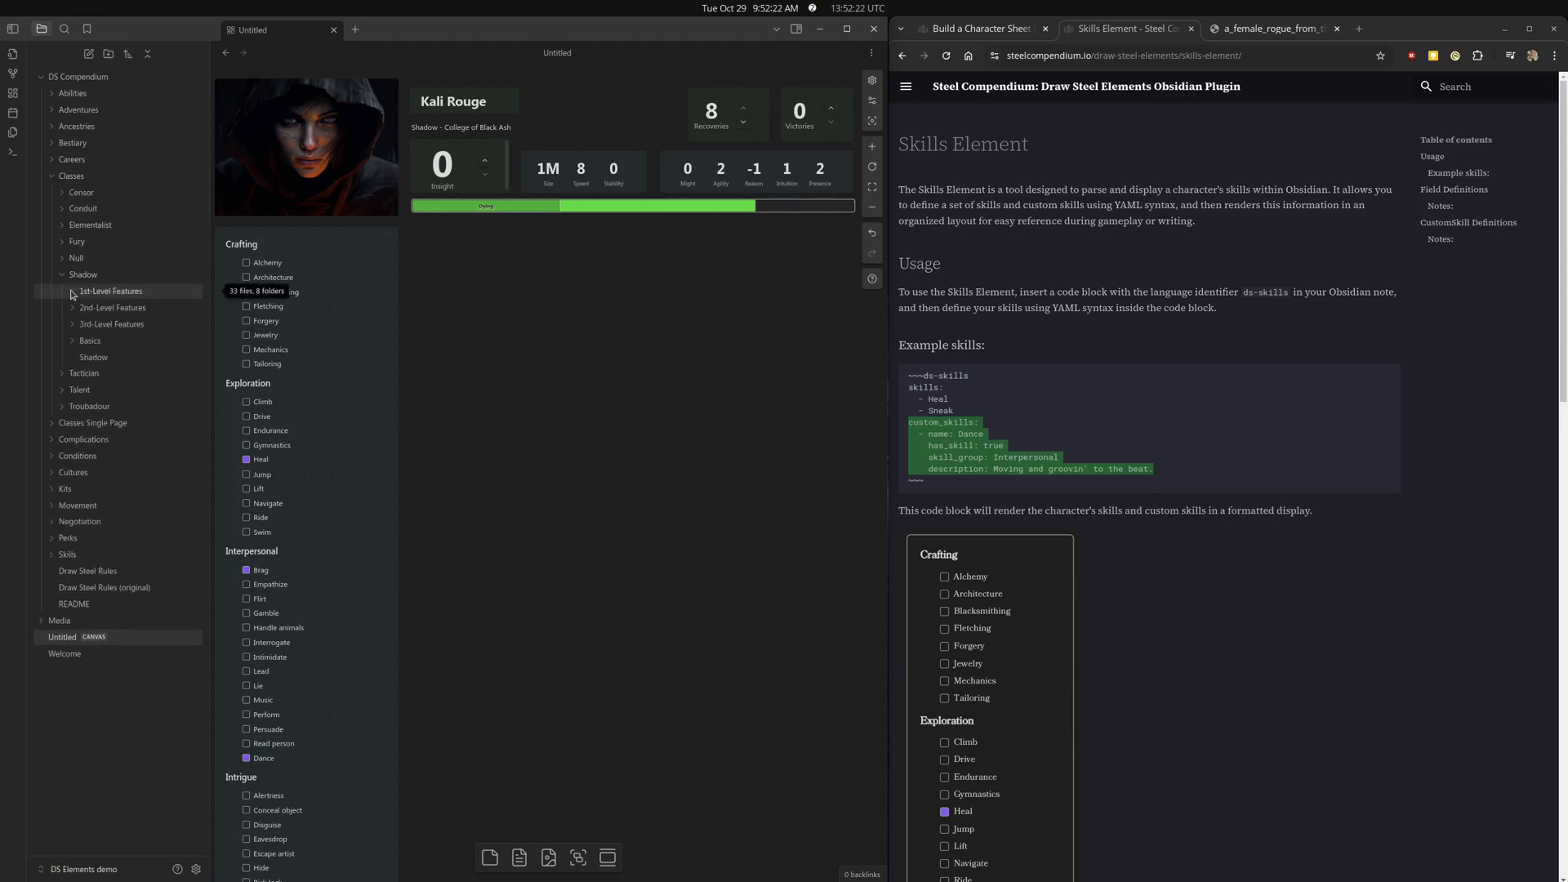
left_click(73, 294)
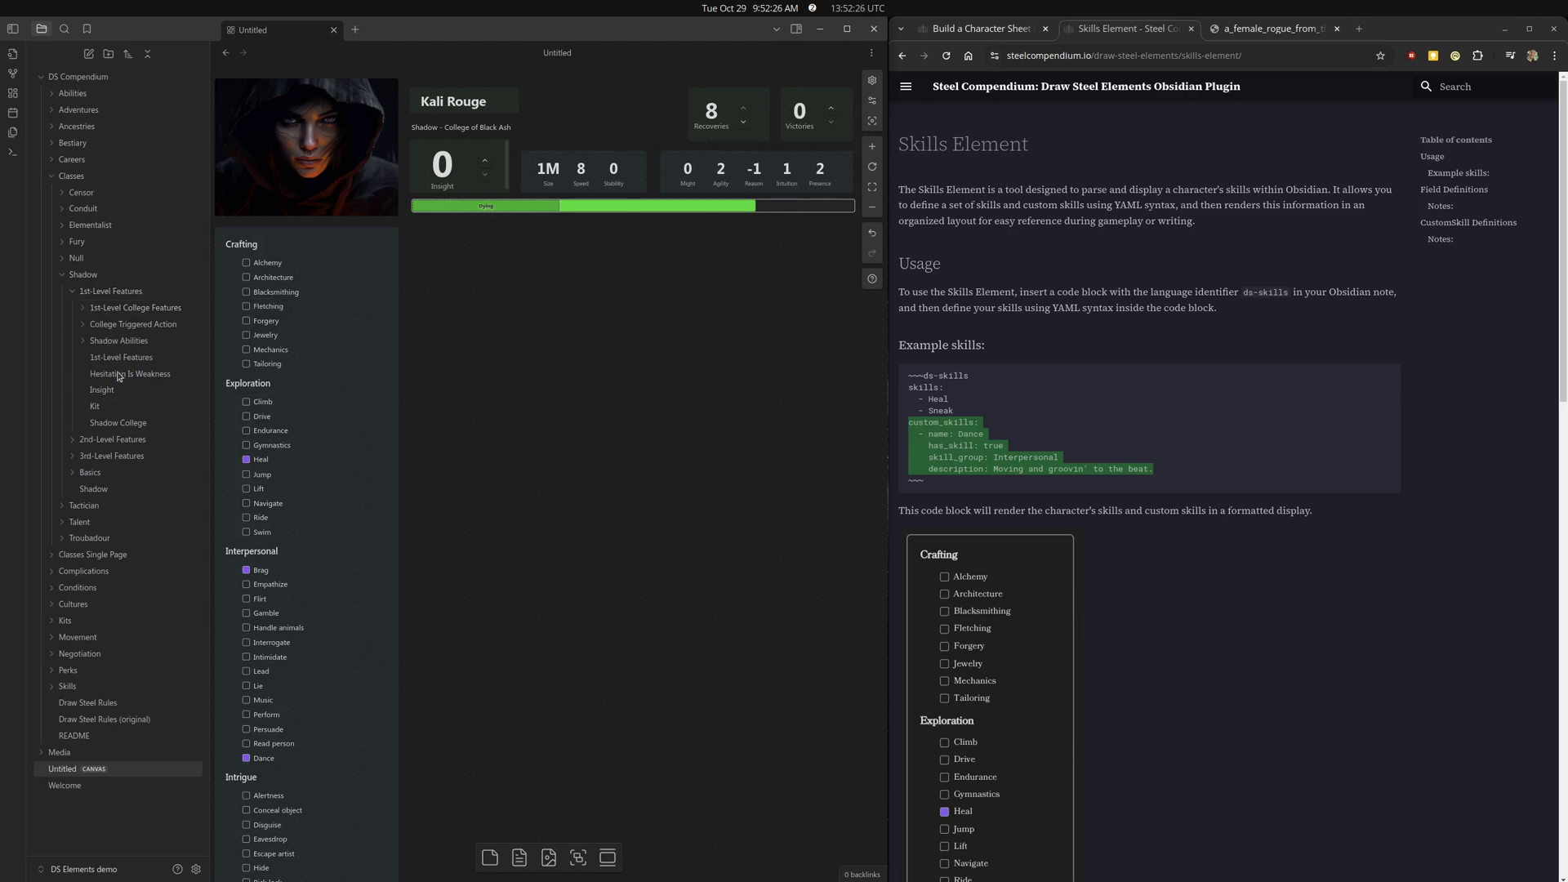
left_click_drag(130, 373, 539, 317)
mouse_move(708, 633)
left_mouse_down()
mouse_move(612, 626)
mouse_move(531, 604)
mouse_move(513, 580)
left_mouse_up()
left_click_drag(496, 415, 411, 373)
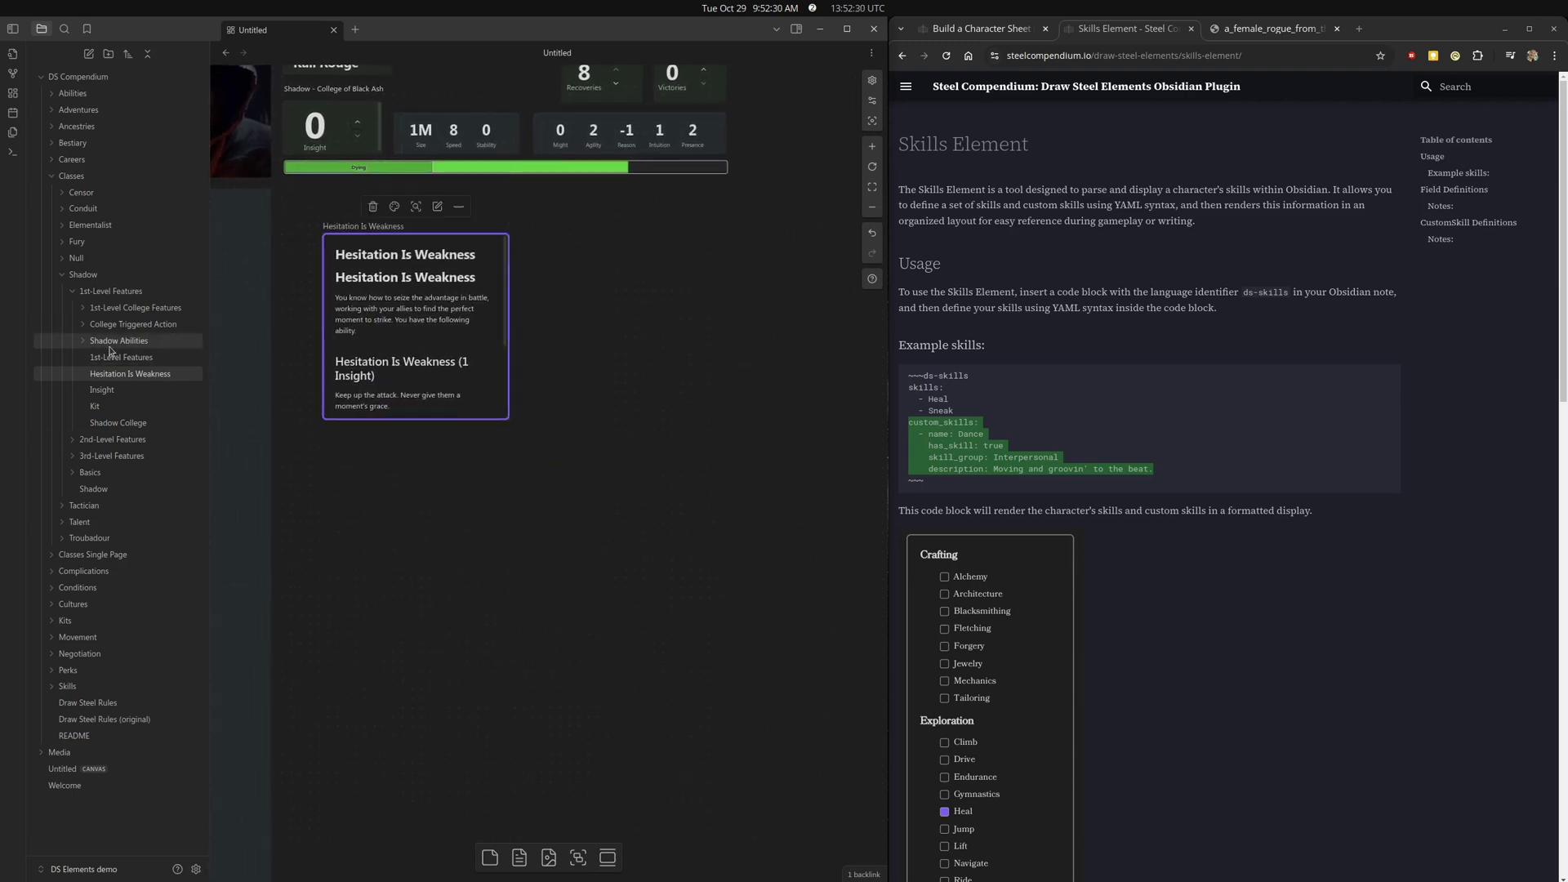
Place the Black Ash Teleport note from 1st-Level College Features beside the Hesitation Is Weakness card and collapse its folder.
left_click(115, 310)
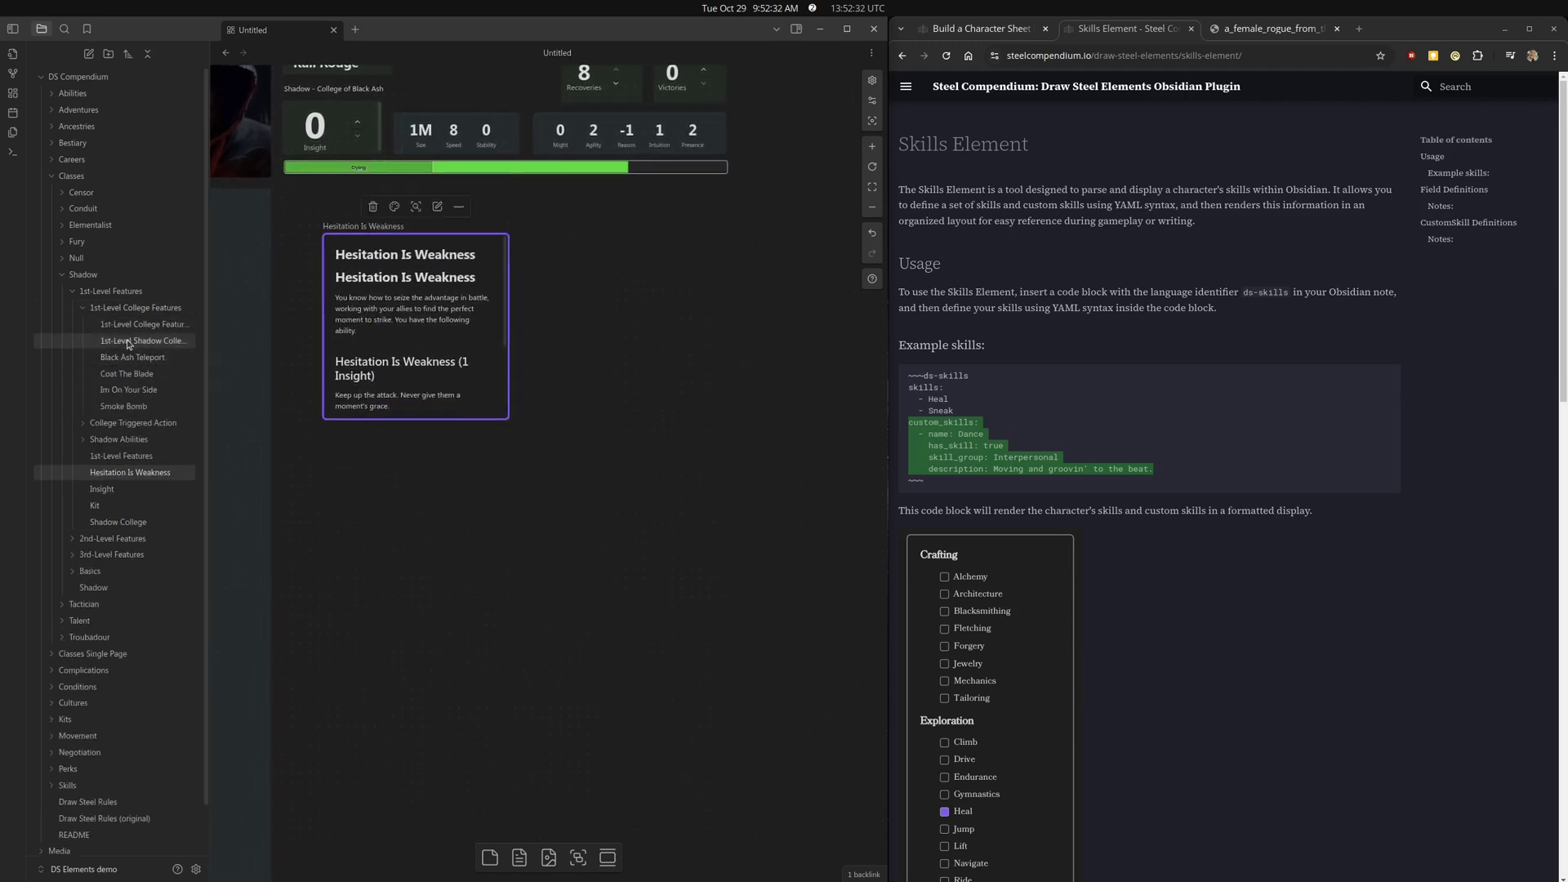
left_click_drag(133, 357, 653, 314)
left_click(84, 311)
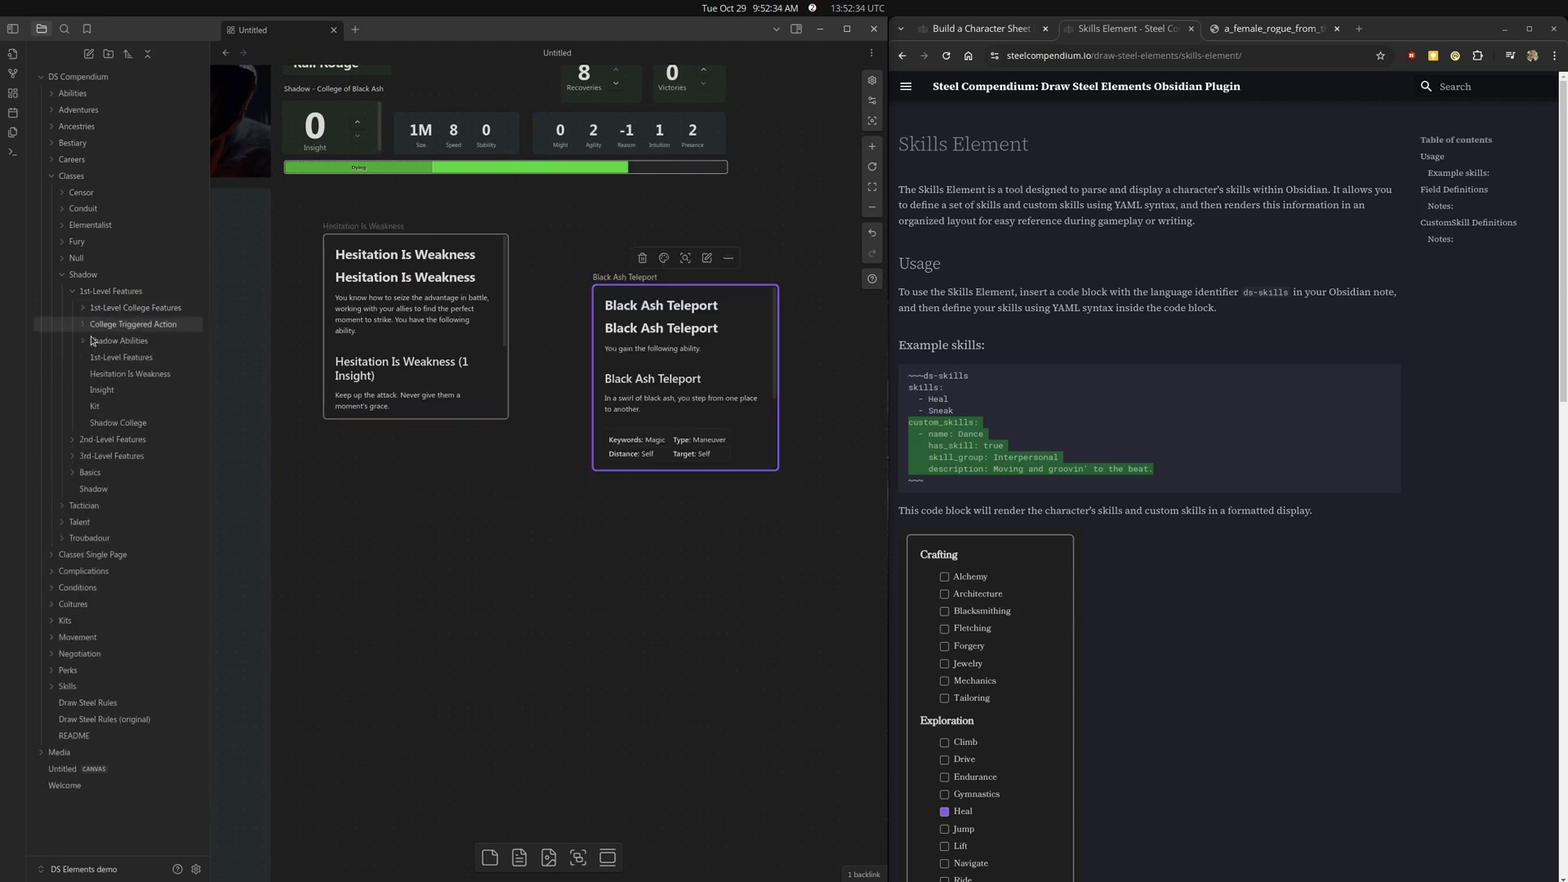
Add the In All This Confusion note from College Triggered Action > Shadow Triggered Actions below the Black Ash Teleport card.
left_click(86, 325)
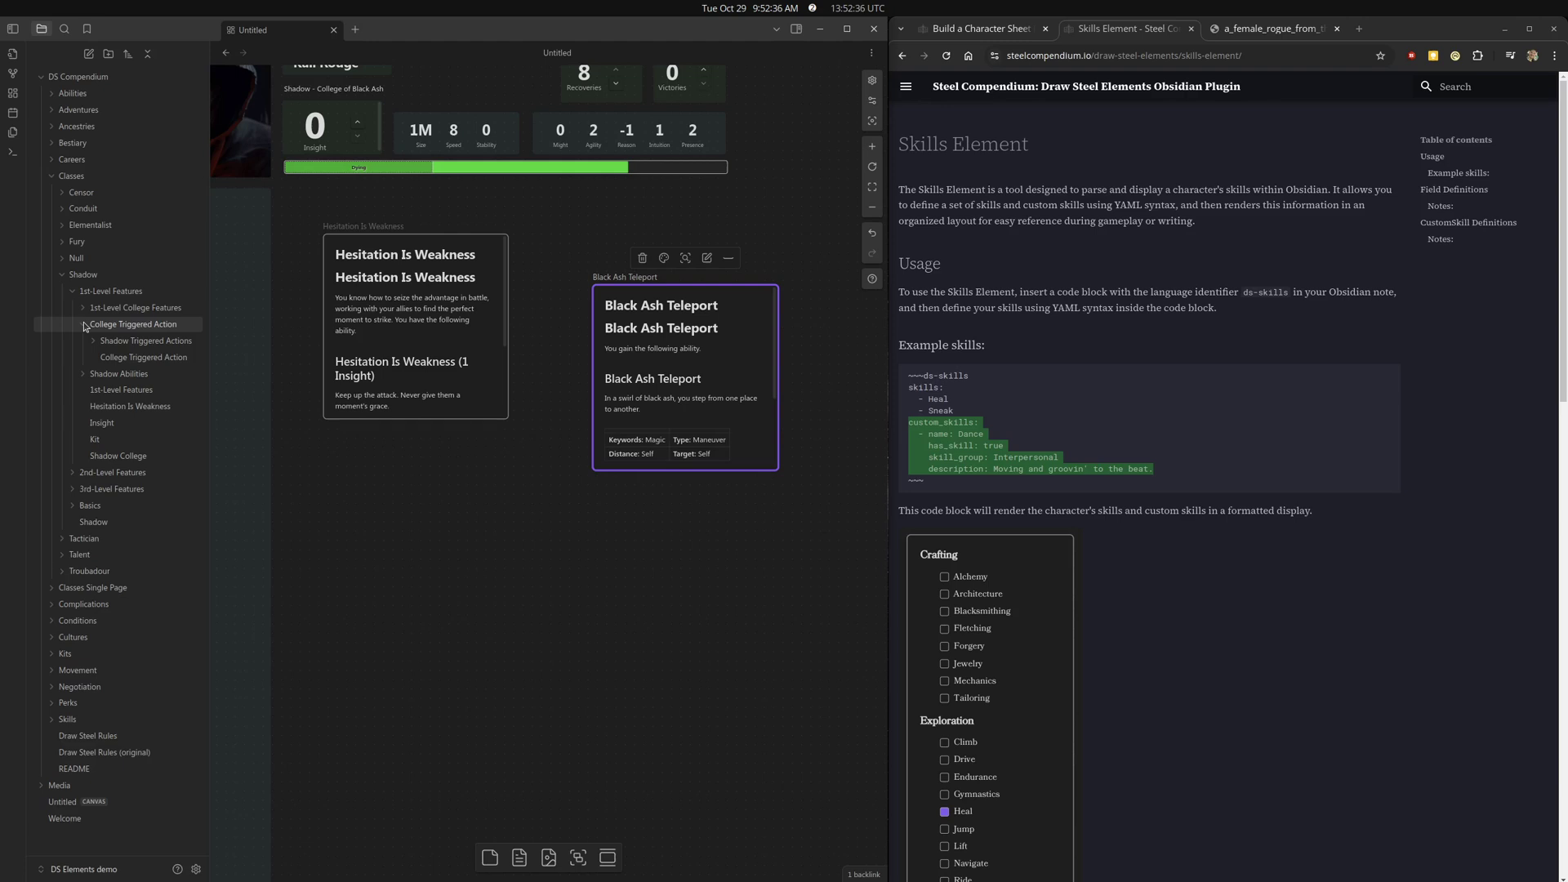
left_click(93, 340)
left_click_drag(147, 391, 635, 482)
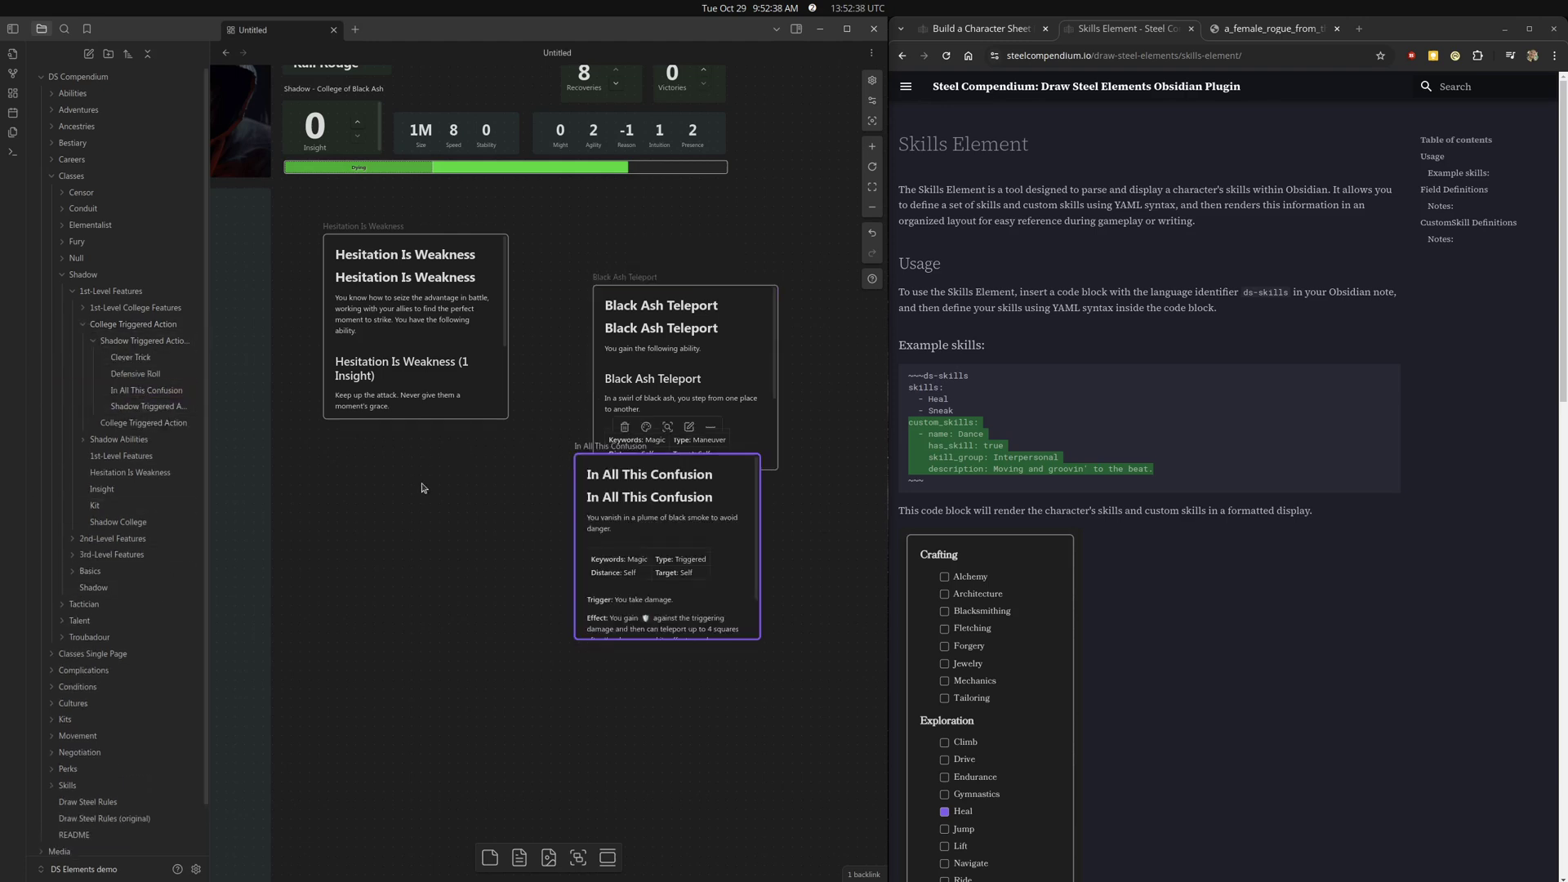
left_click(92, 341)
Add the Eviscerate note from Shadow Abilities > Heroic Abilities > 3-Insight Abilities to the canvas and expand the 5-Insight Abilities folder.
left_click(83, 373)
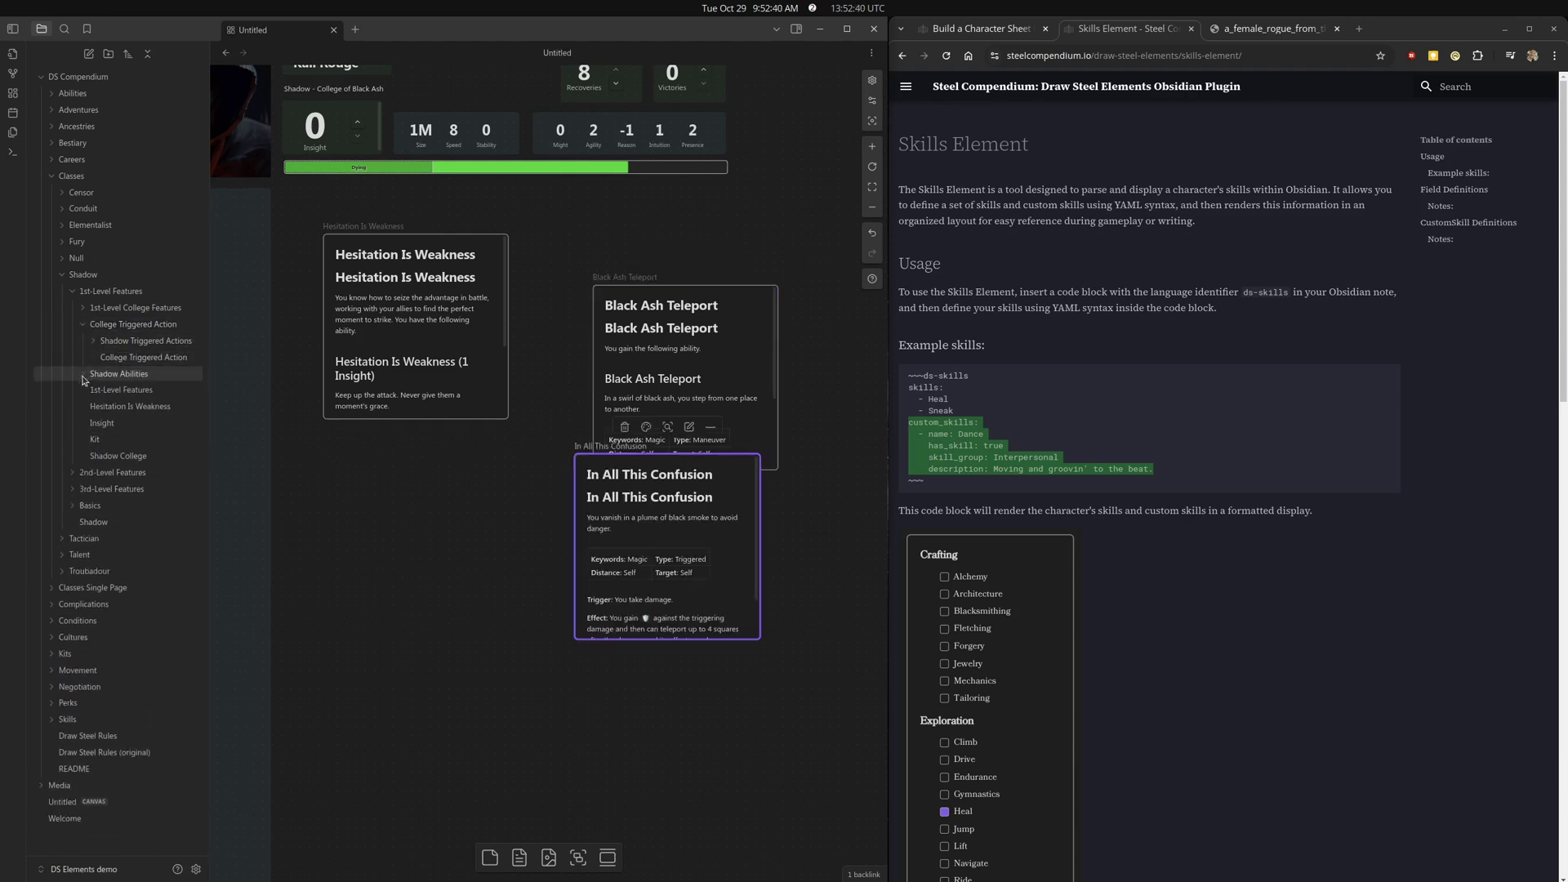
left_click(93, 391)
scroll(97, 367, "down", 2)
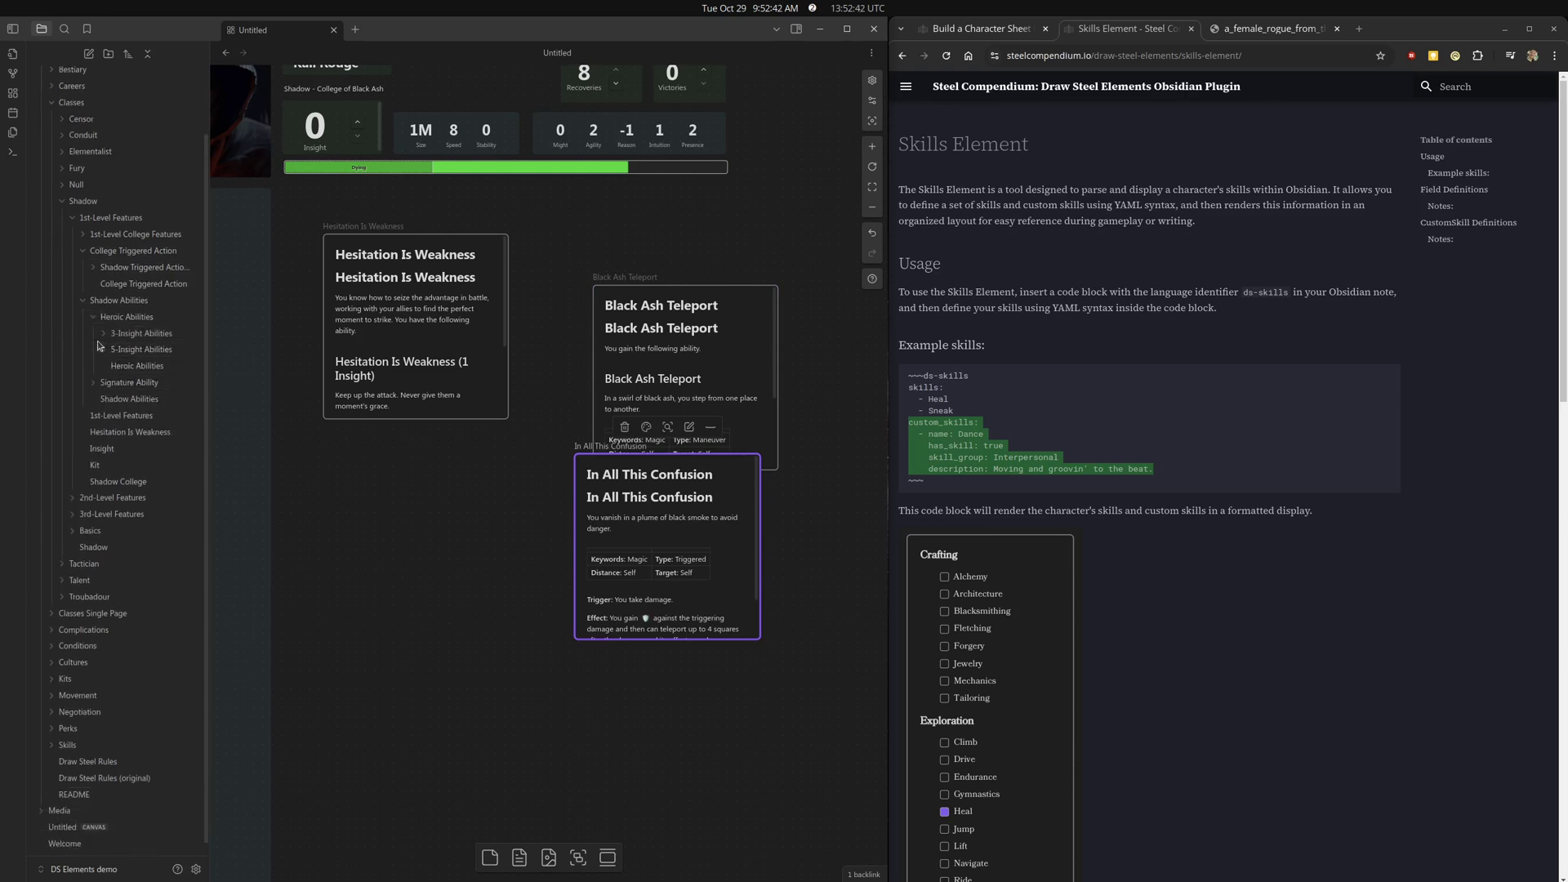
left_click(102, 334)
left_click_drag(140, 382, 565, 448)
left_click(105, 335)
left_click(104, 350)
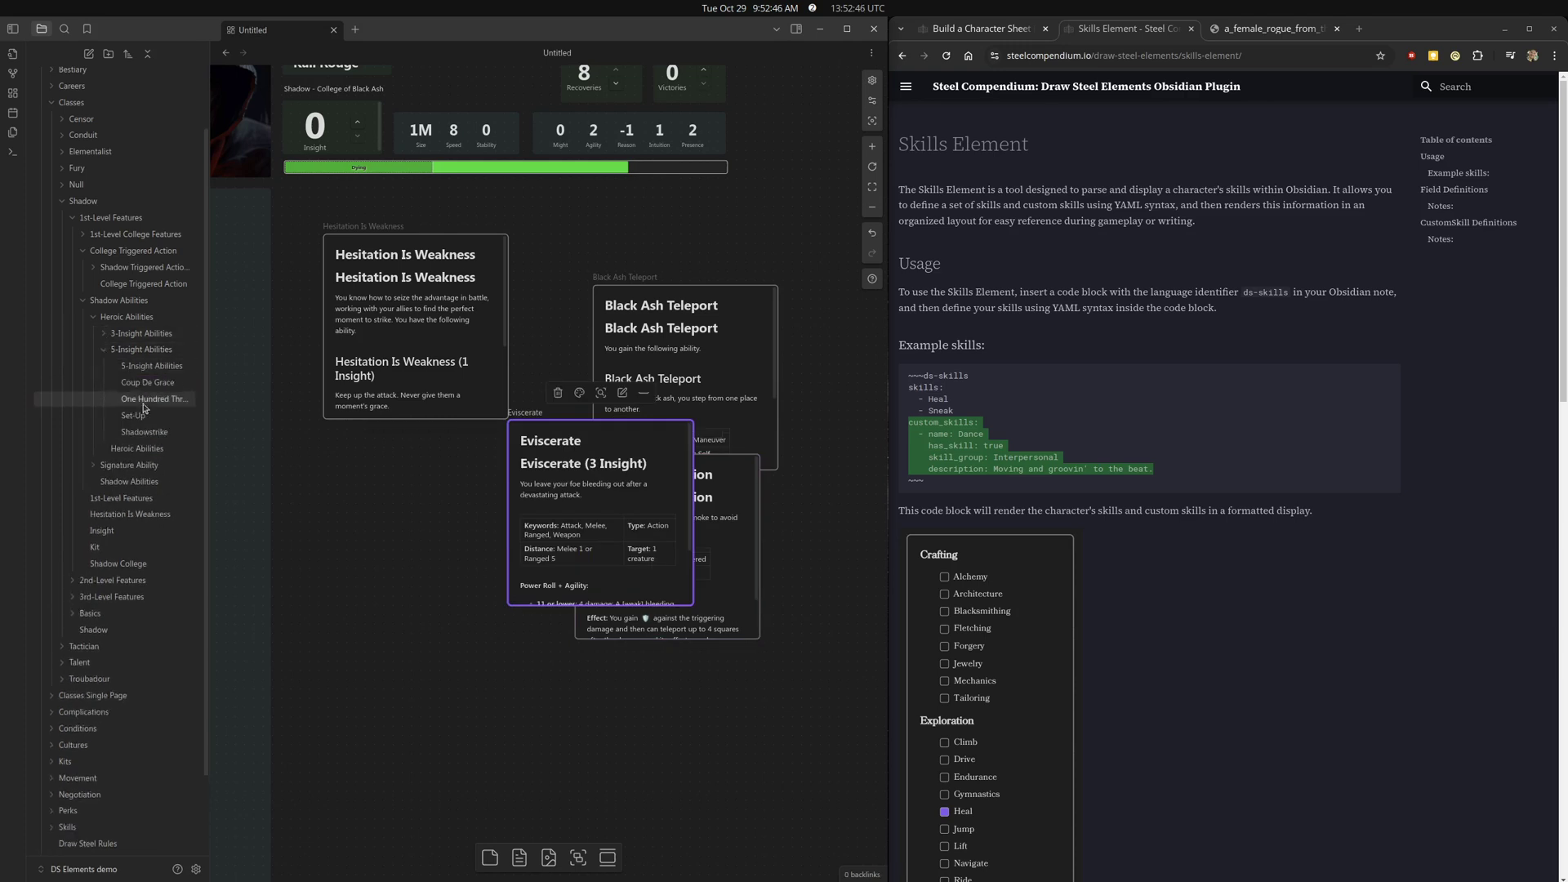
left_click_drag(145, 413, 441, 562)
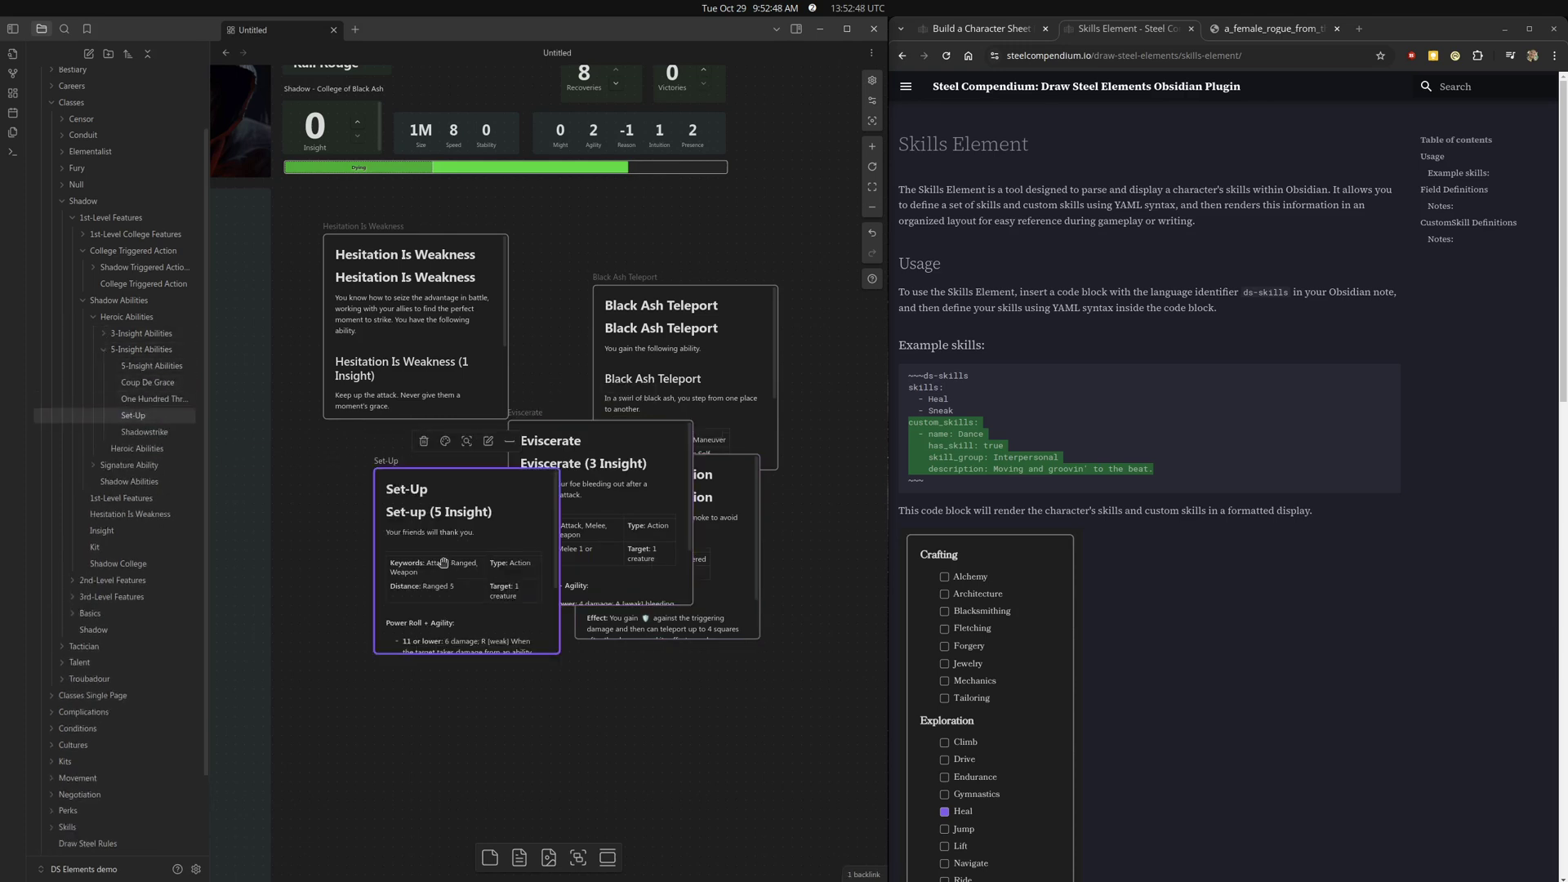
left_click(413, 502)
left_click(413, 502)
key("Delete")
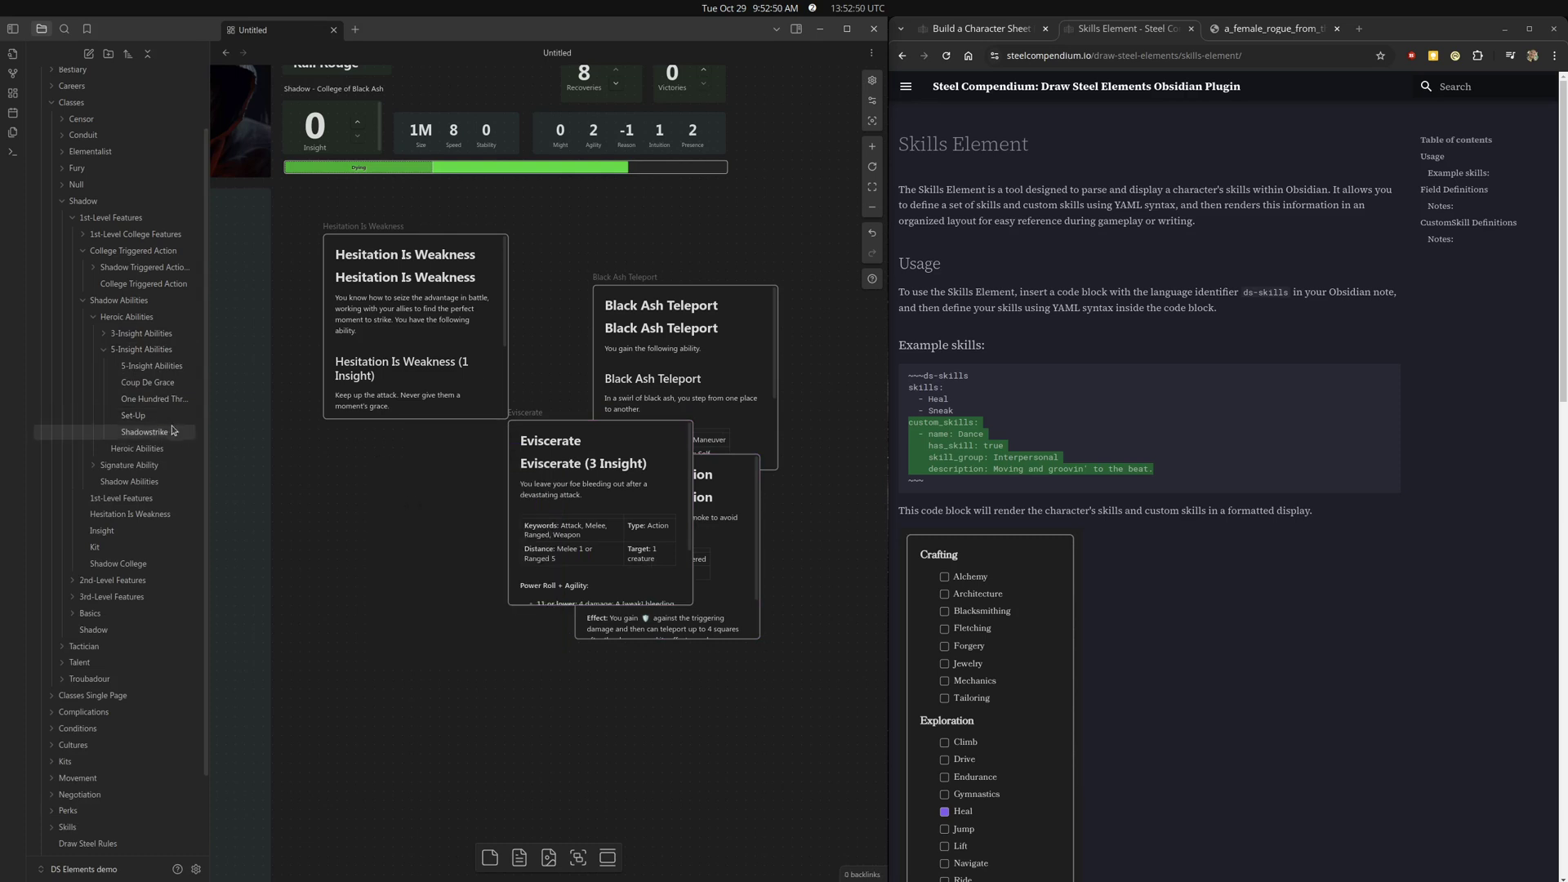
Place the Shadowstrike note below the Hesitation Is Weakness card and collapse the 5-Insight Abilities and Heroic Abilities folders.
left_click_drag(144, 432, 406, 459)
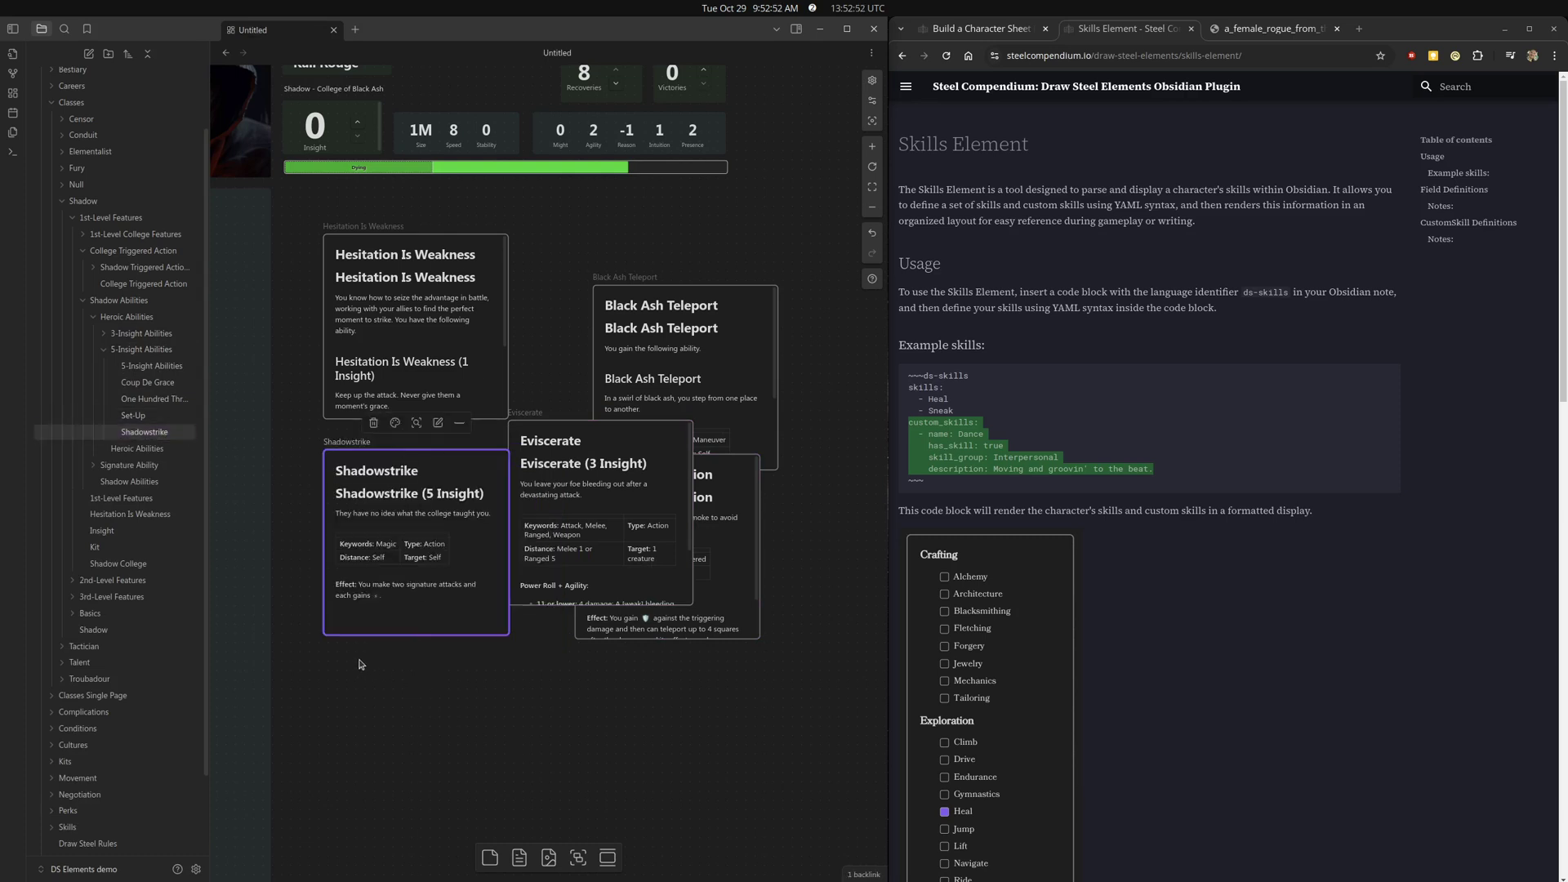
left_click(104, 349)
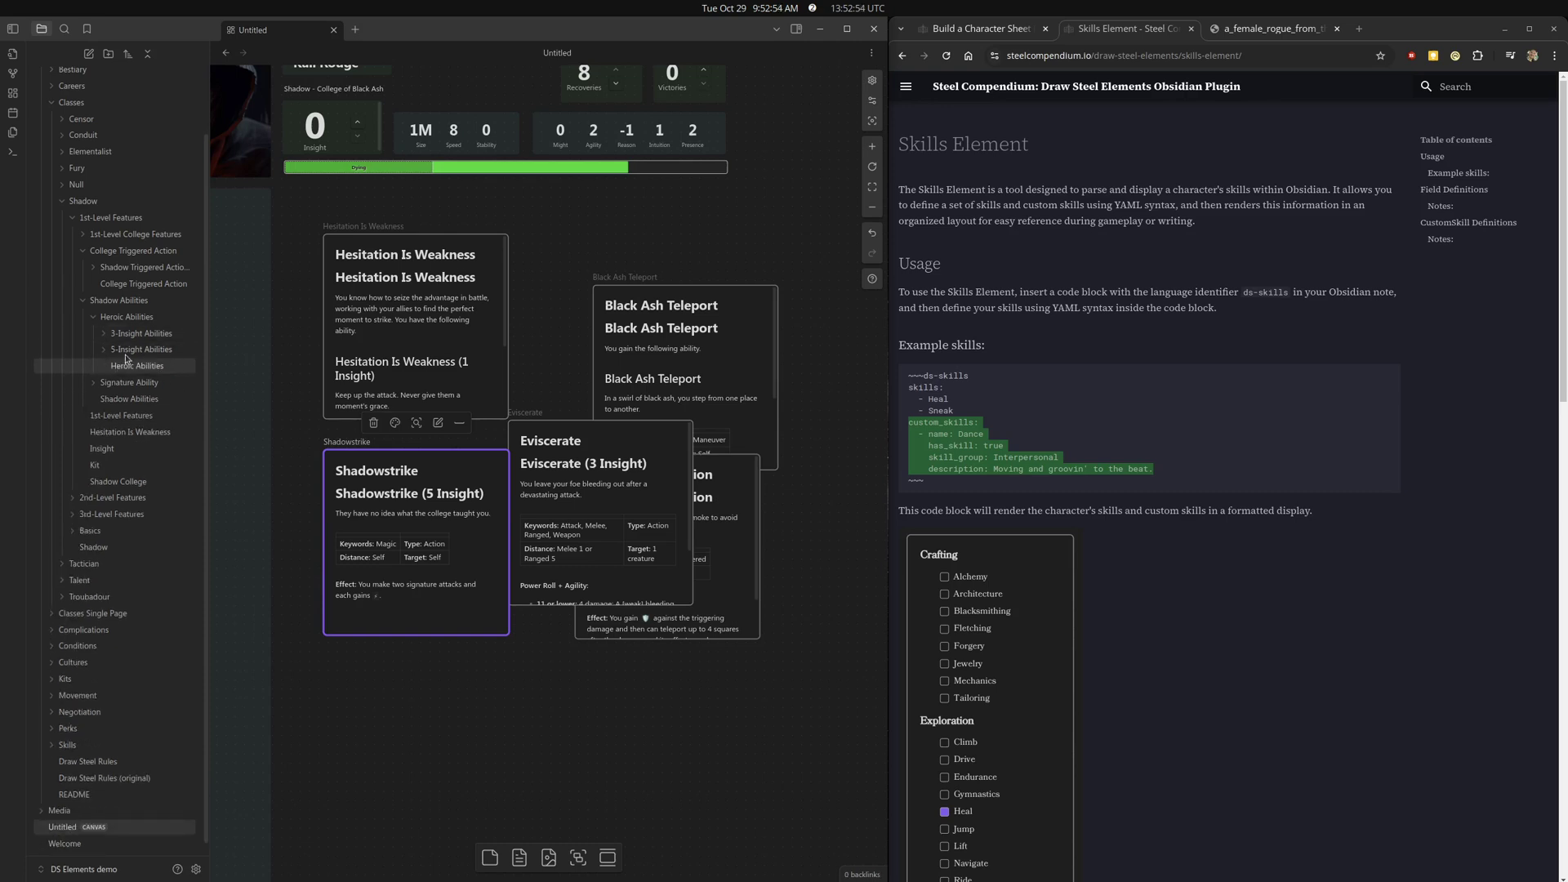
left_click(98, 319)
Add the I Work Better Alone note from the Signature Ability folder to the canvas and collapse the 1st-level ability folders.
left_click(123, 371)
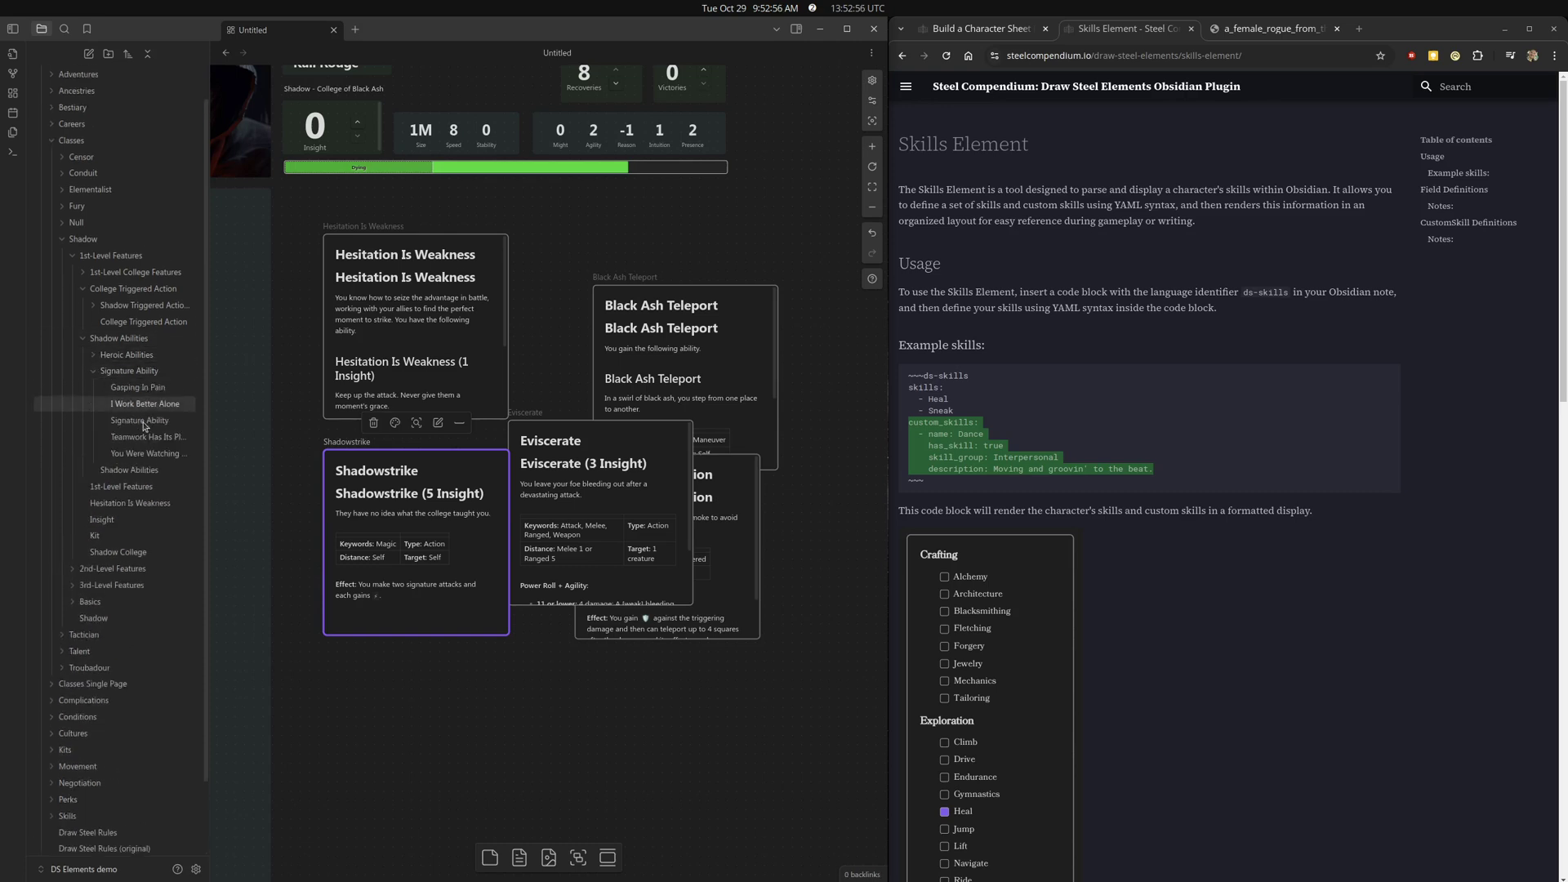
left_click_drag(131, 397, 636, 737)
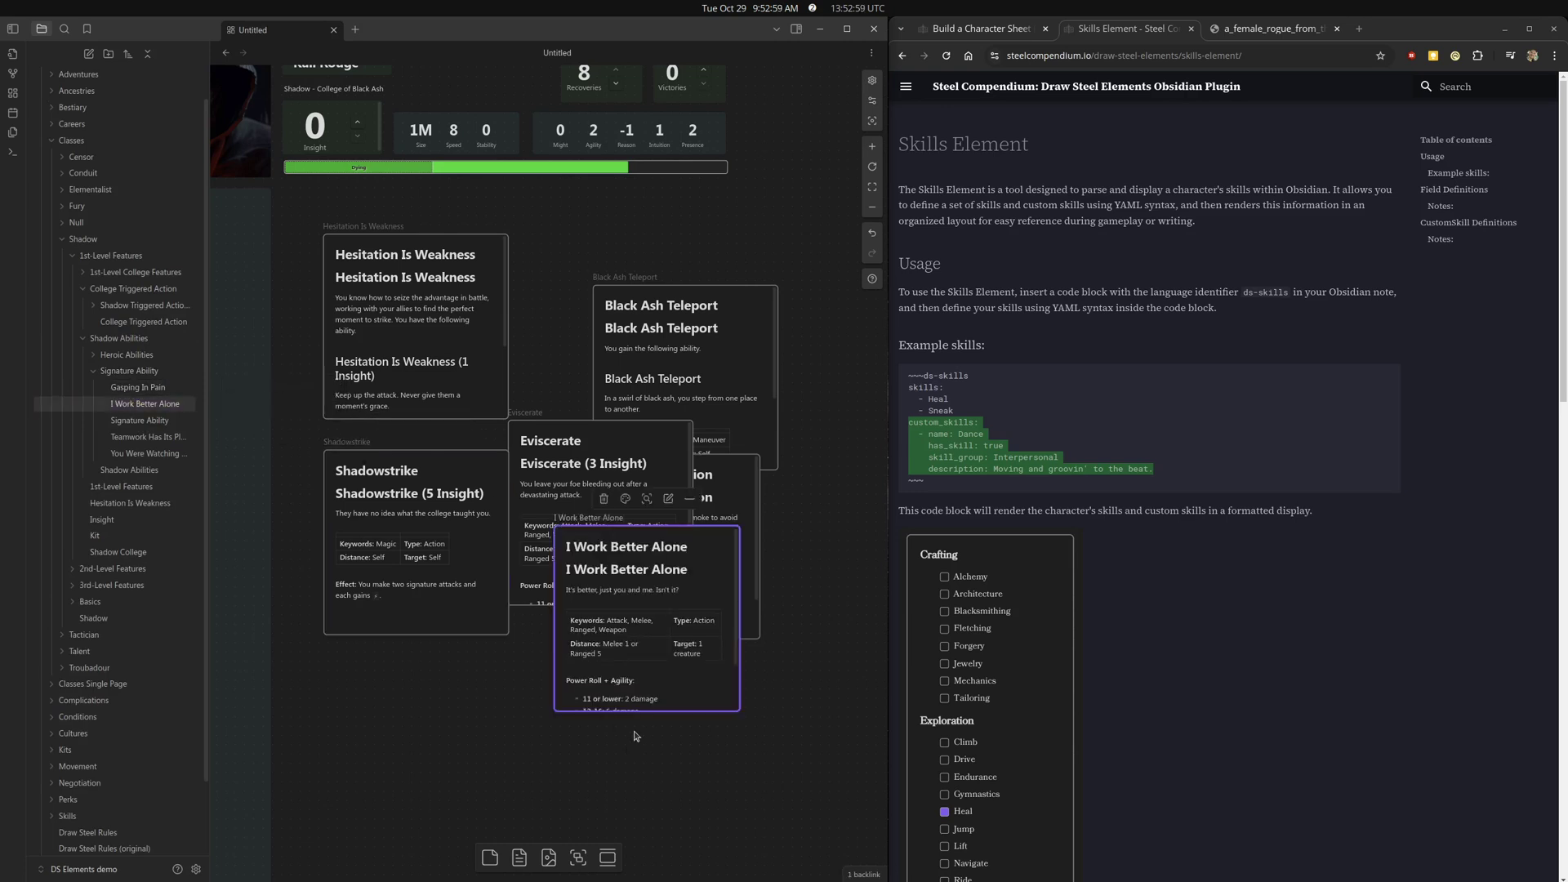
left_click(97, 370)
left_click(81, 340)
left_click(81, 324)
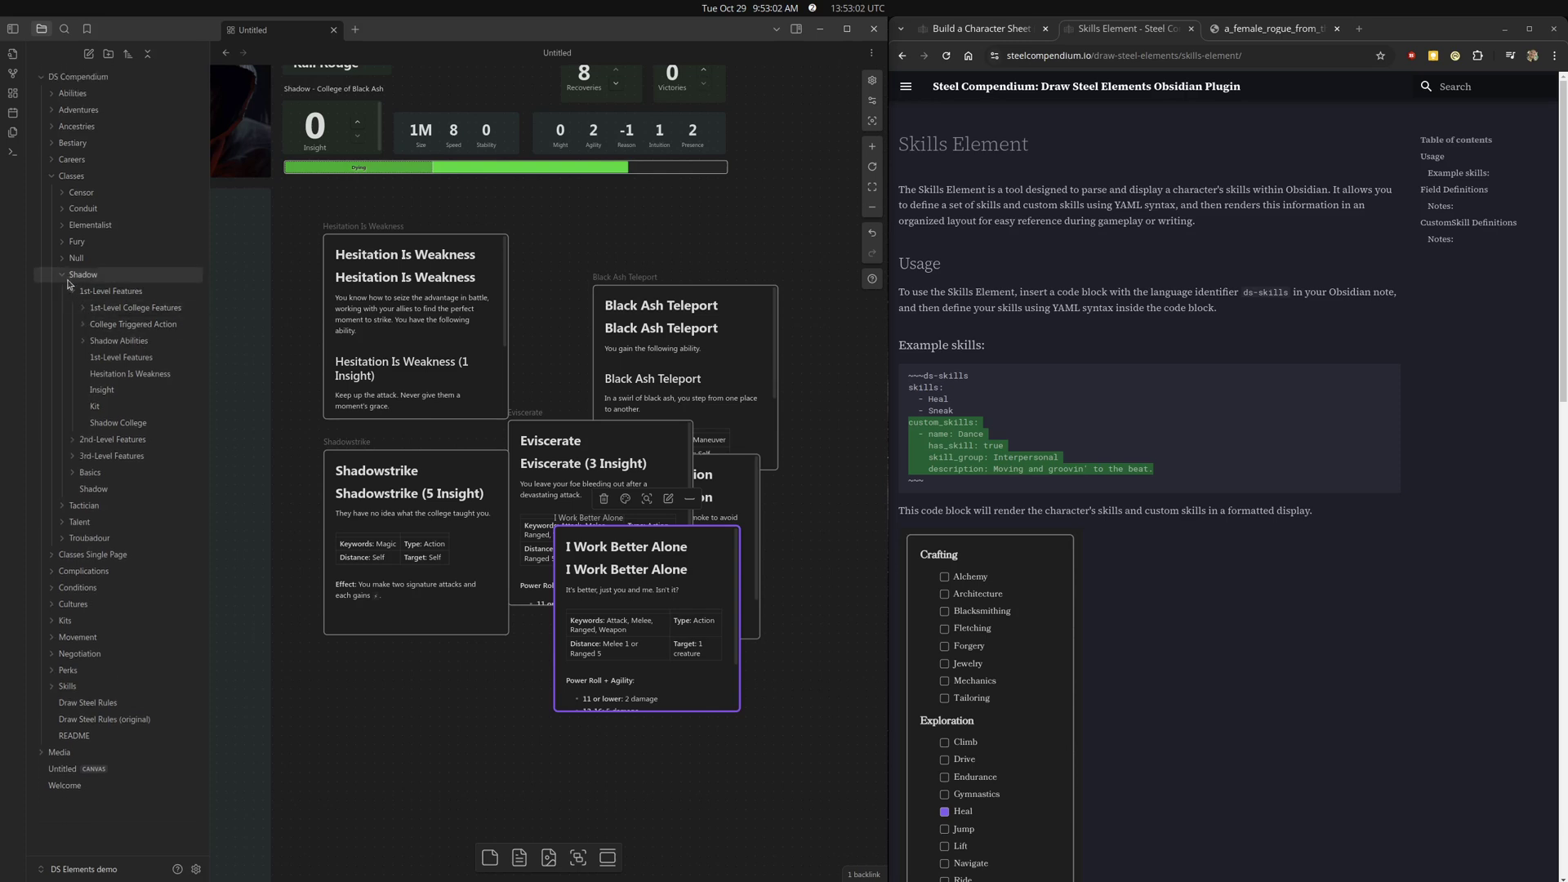
Collapse the Shadow folder and add the Cloak And Dagger note from Kits beside the Black Ash Teleport card.
left_click(63, 276)
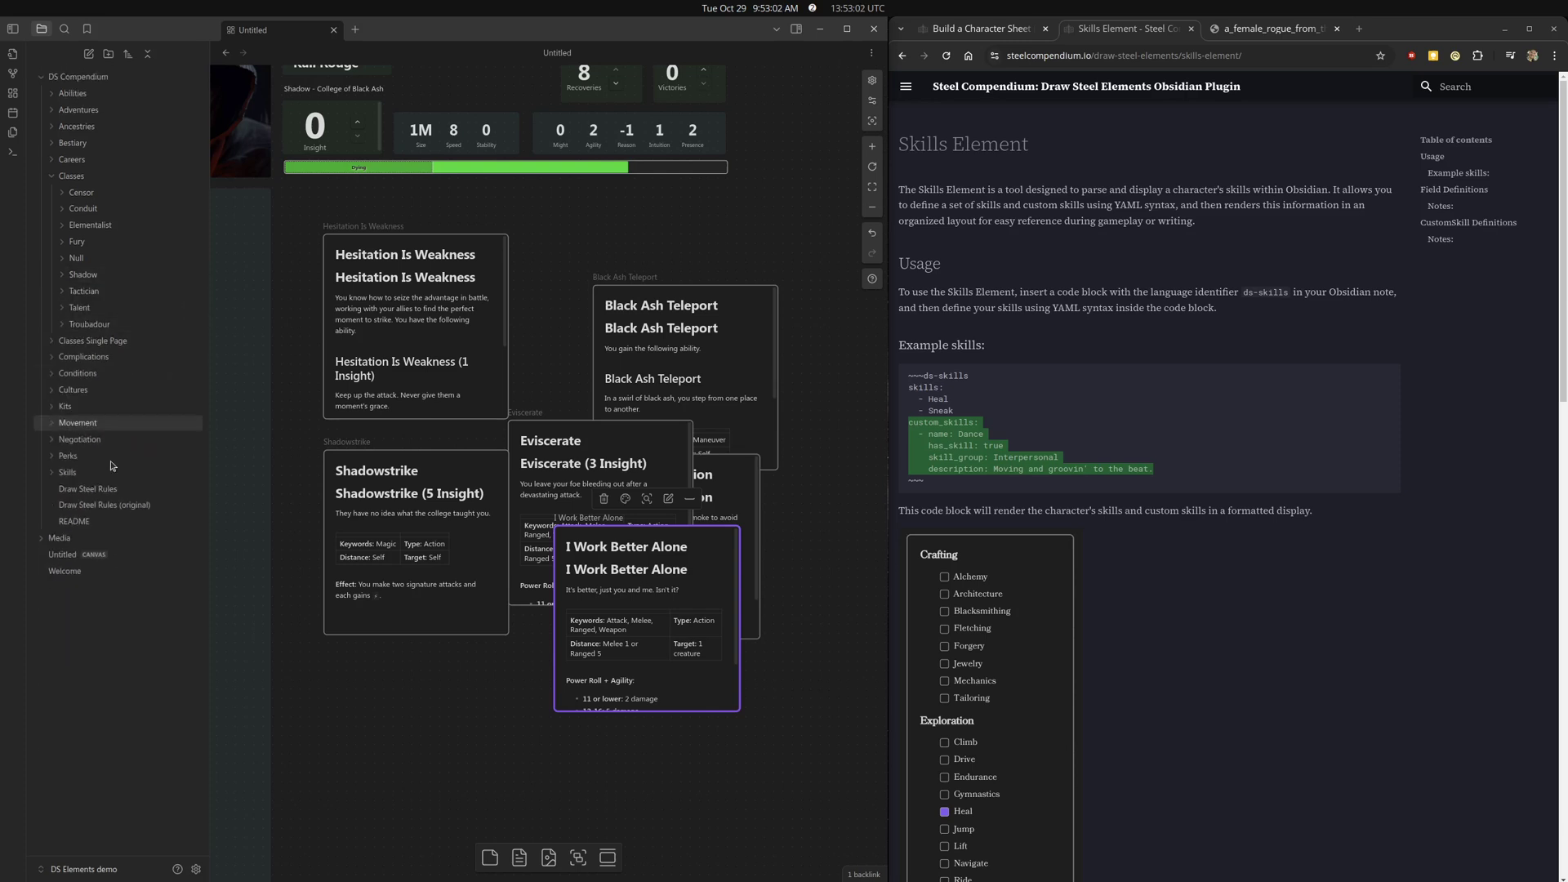
left_click(51, 409)
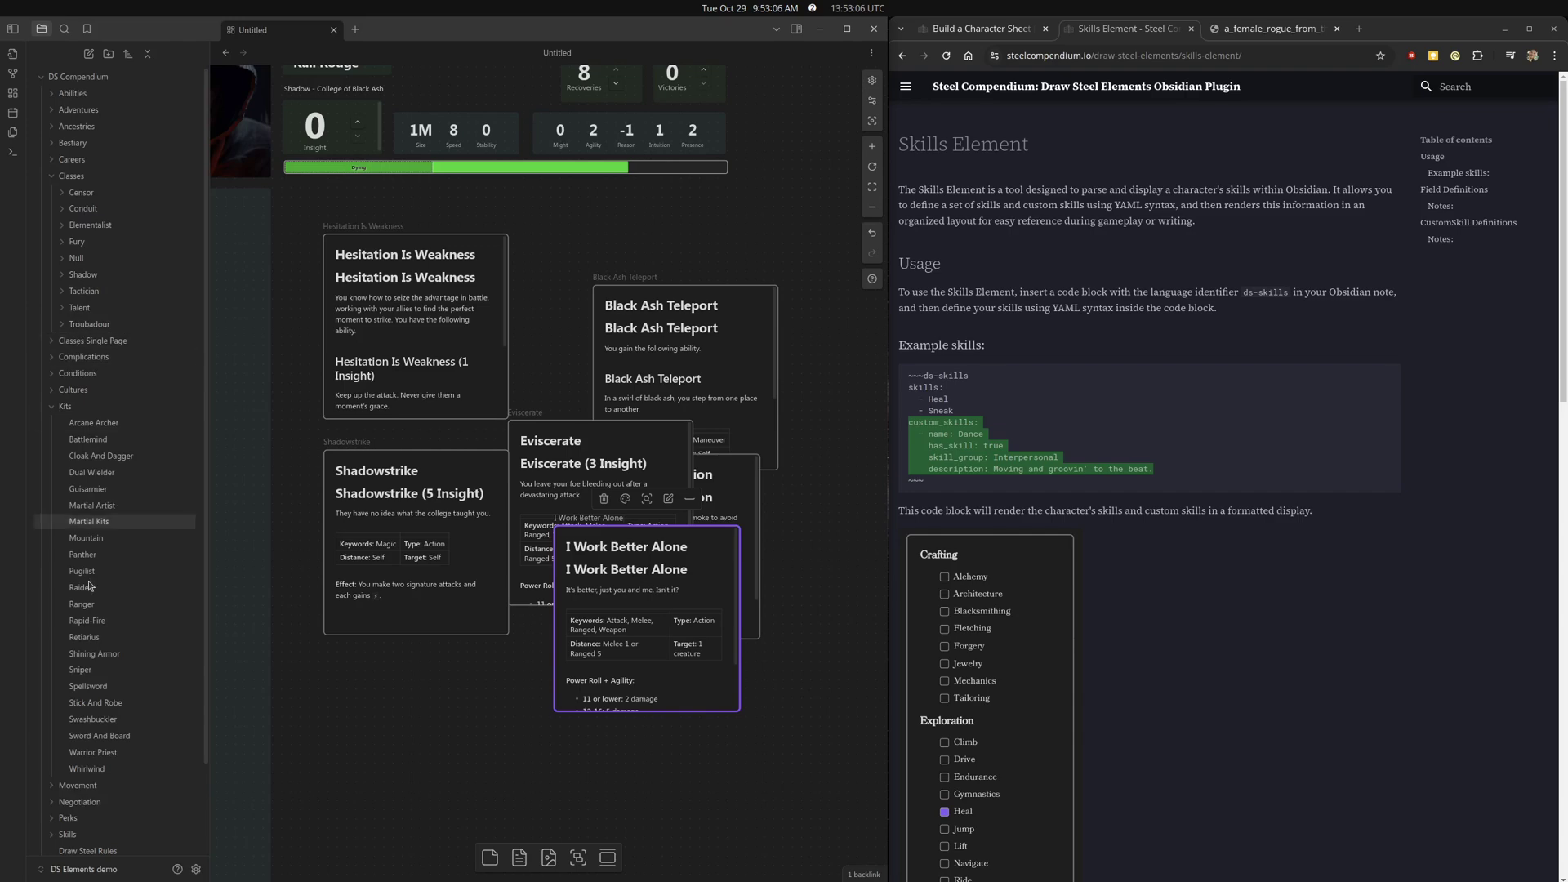
left_click_drag(100, 456, 792, 384)
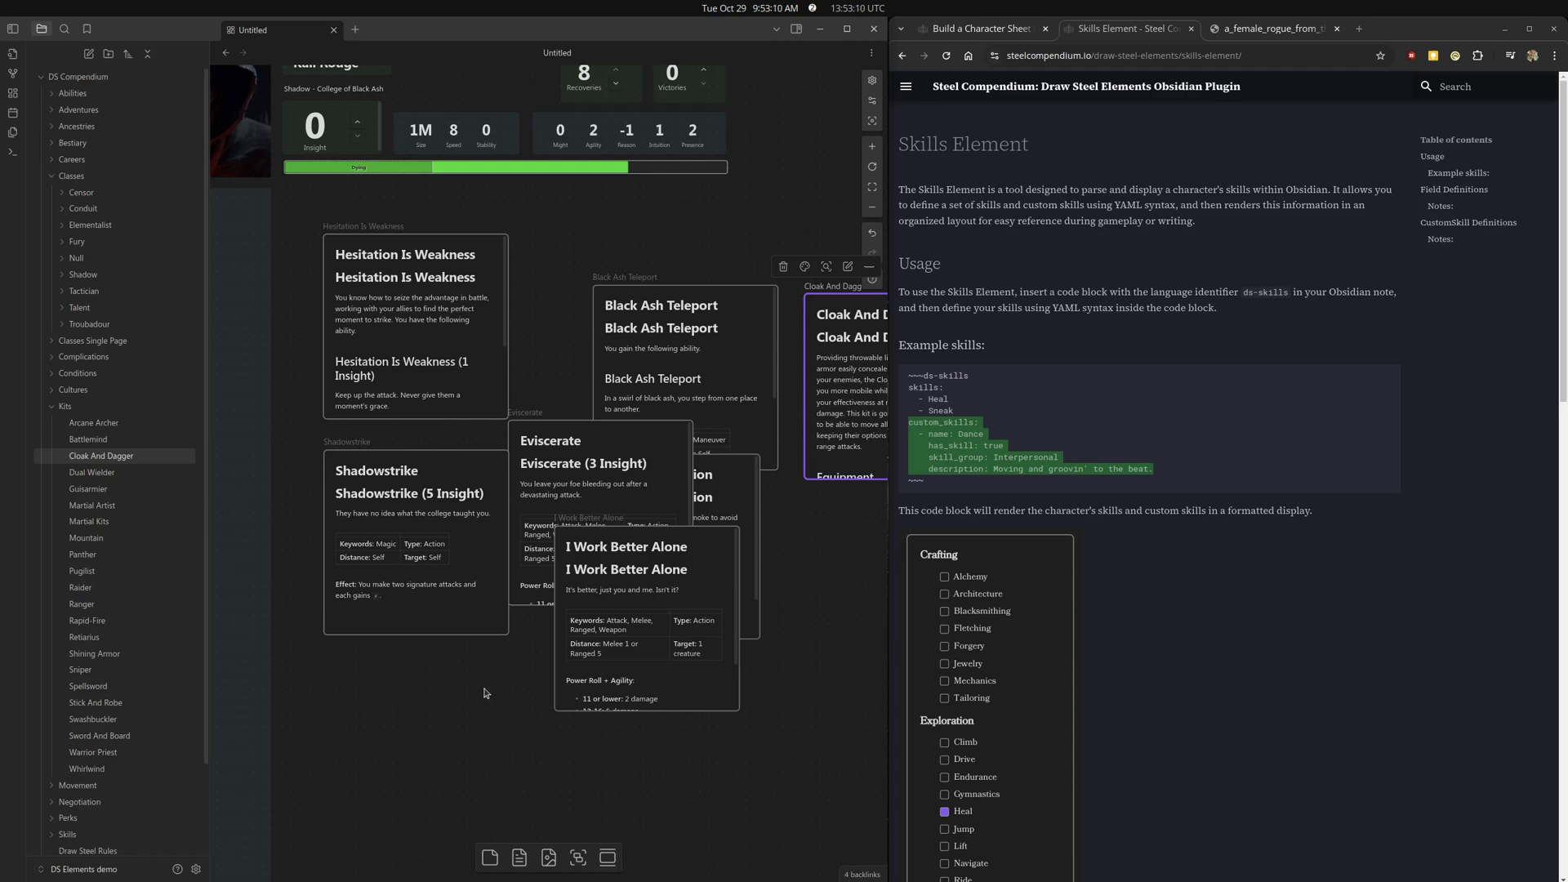
Spread the overlapping ability cards apart and align Black Ash Teleport with the top of the Hesitation Is Weakness card.
left_click_drag(435, 533, 447, 687)
left_click_drag(600, 481, 498, 515)
left_click_drag(645, 571, 687, 685)
left_click_drag(641, 511, 718, 551)
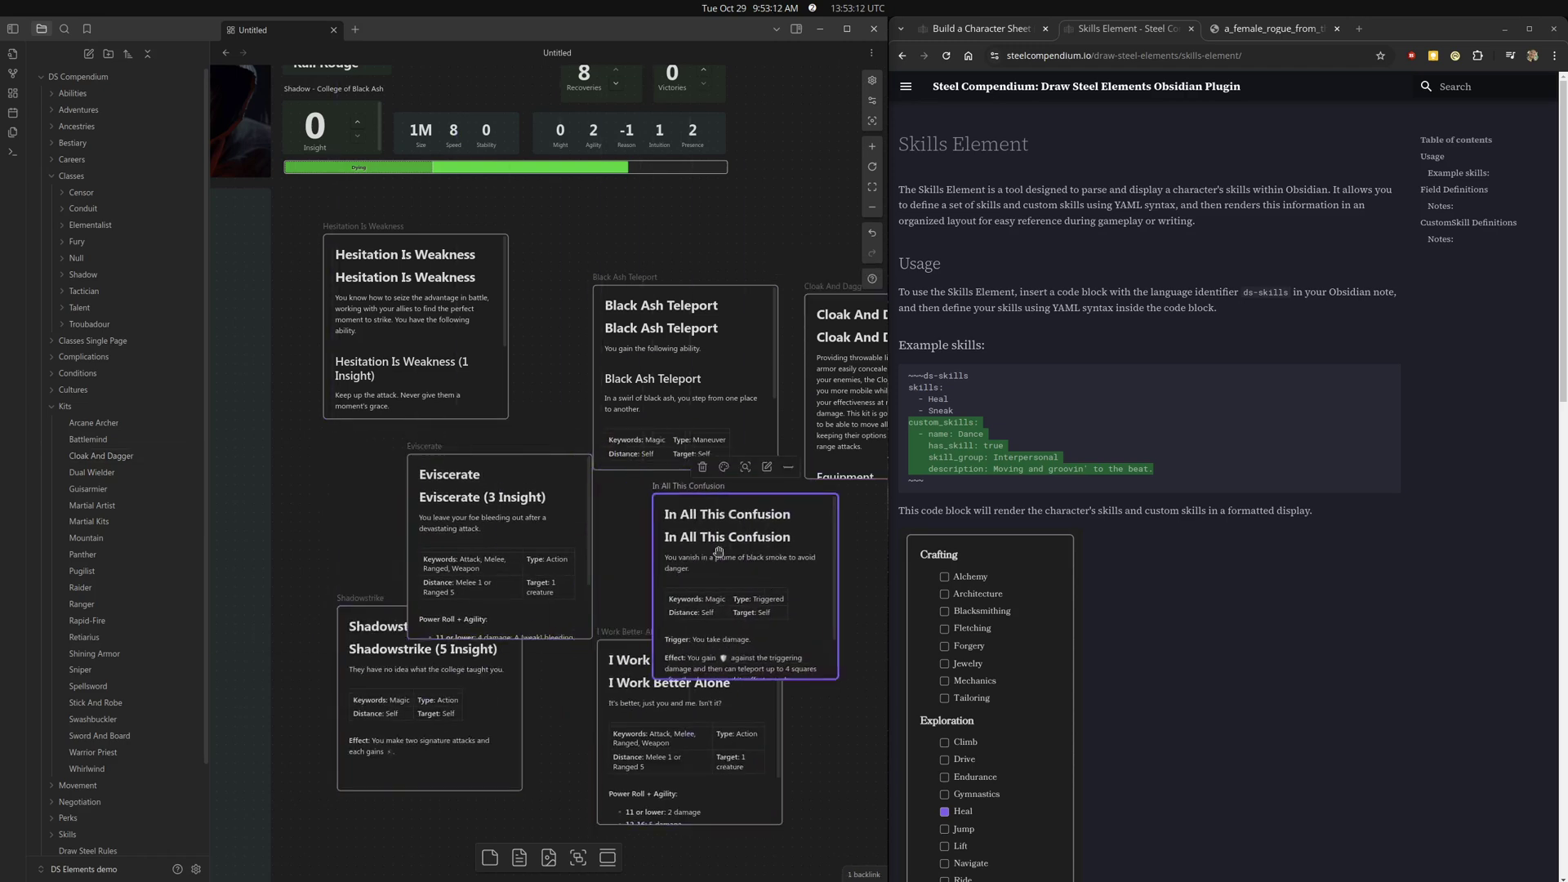
left_click_drag(681, 405, 682, 355)
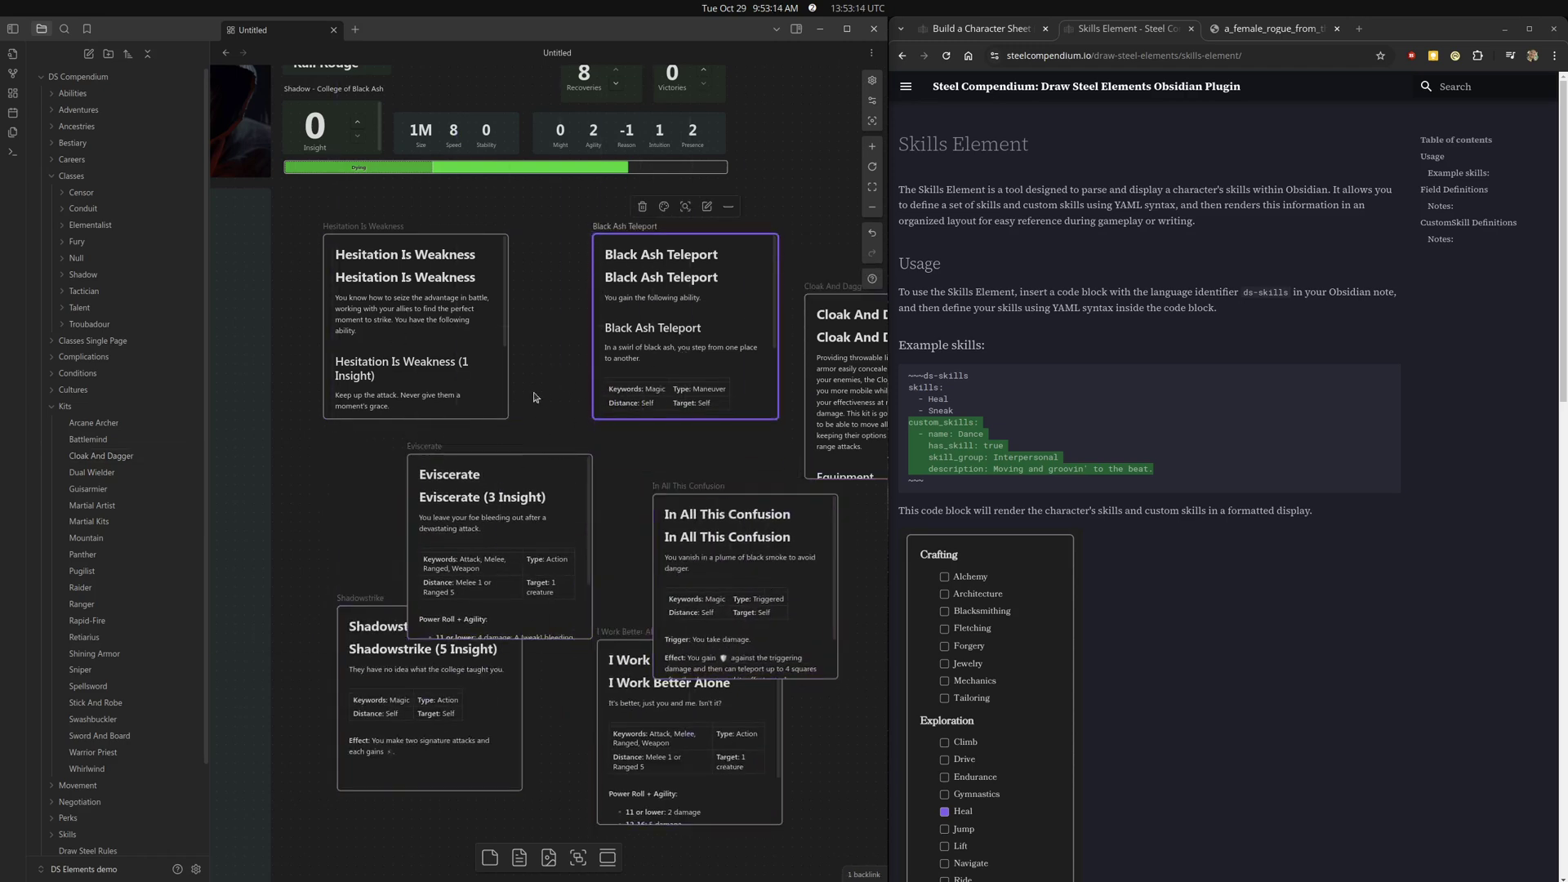
Make the Hesitation Is Weakness card taller and shift it toward Black Ash Teleport, then move In All This Confusion directly under the stamina bar's start.
scroll(515, 367, "down", 1)
scroll(515, 368, "right", 1)
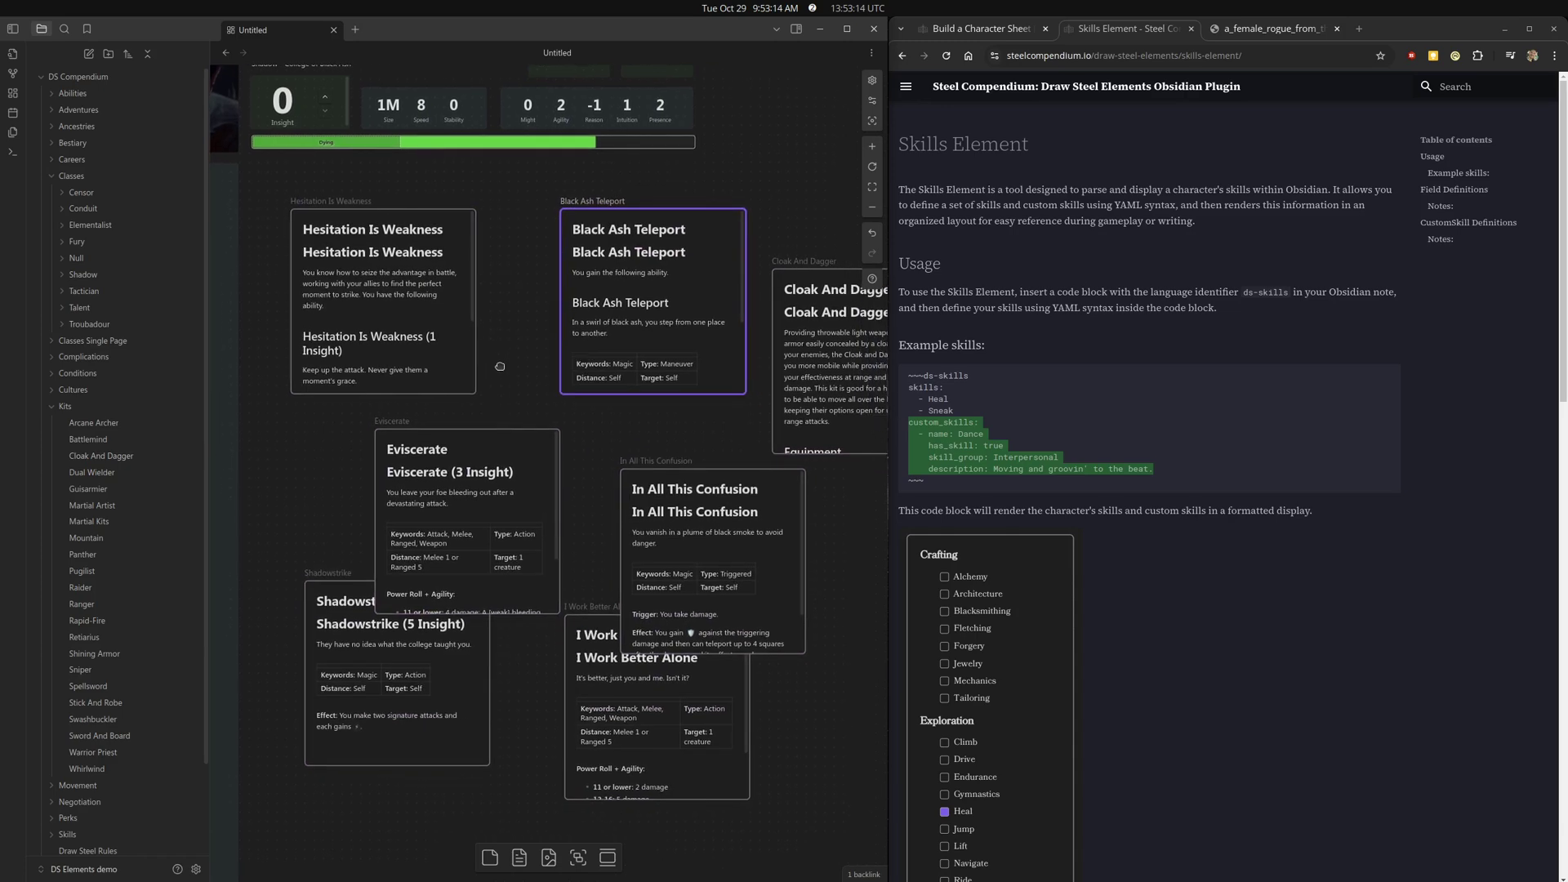
left_click(451, 390)
left_click_drag(362, 331, 524, 248)
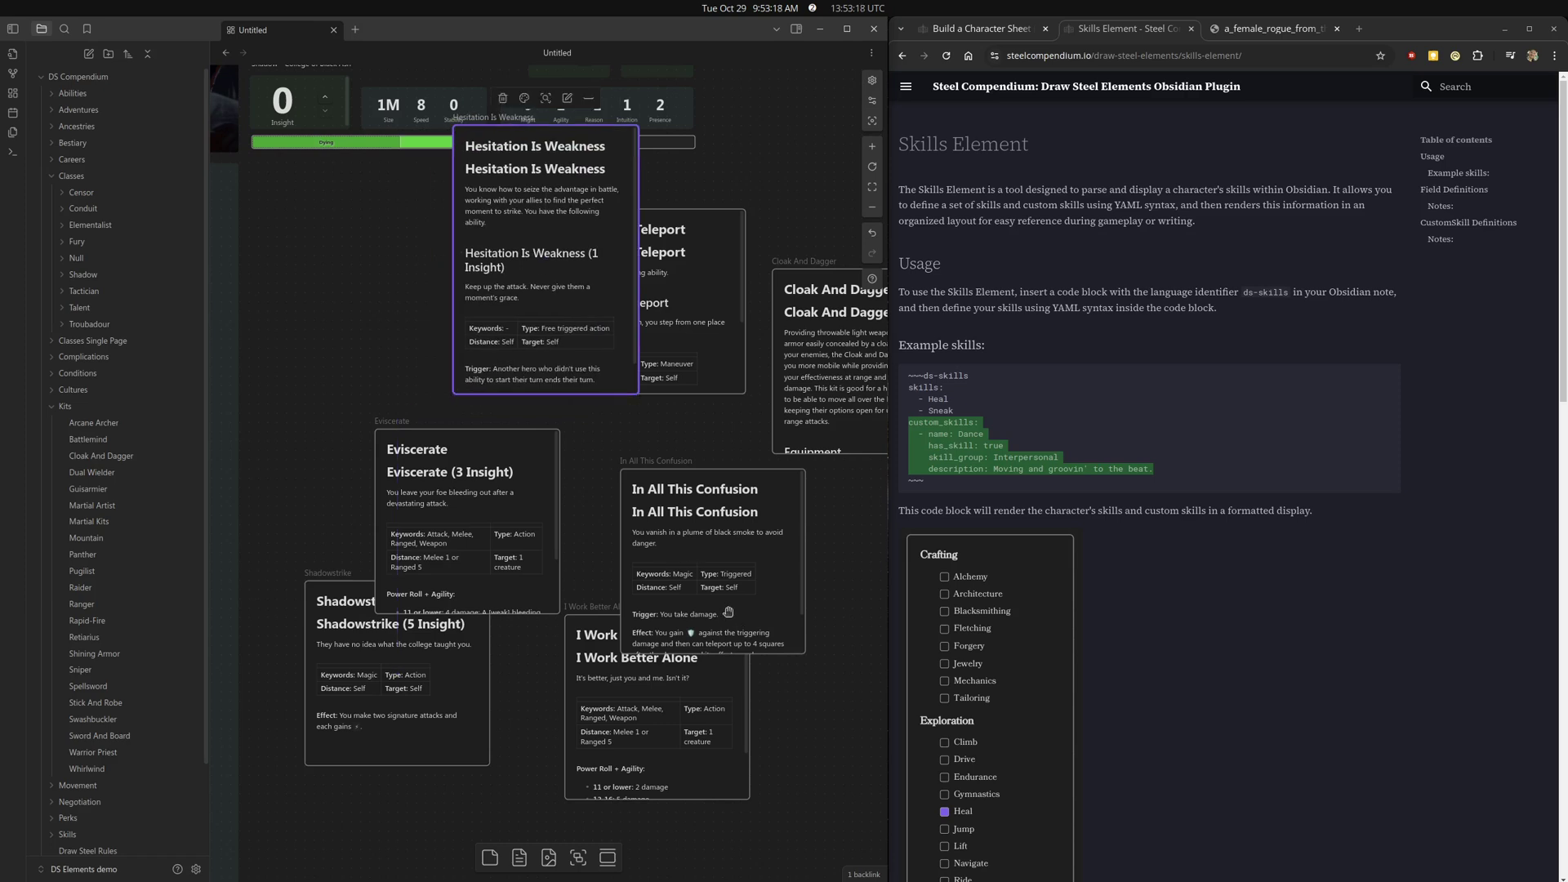
left_click_drag(731, 543, 371, 235)
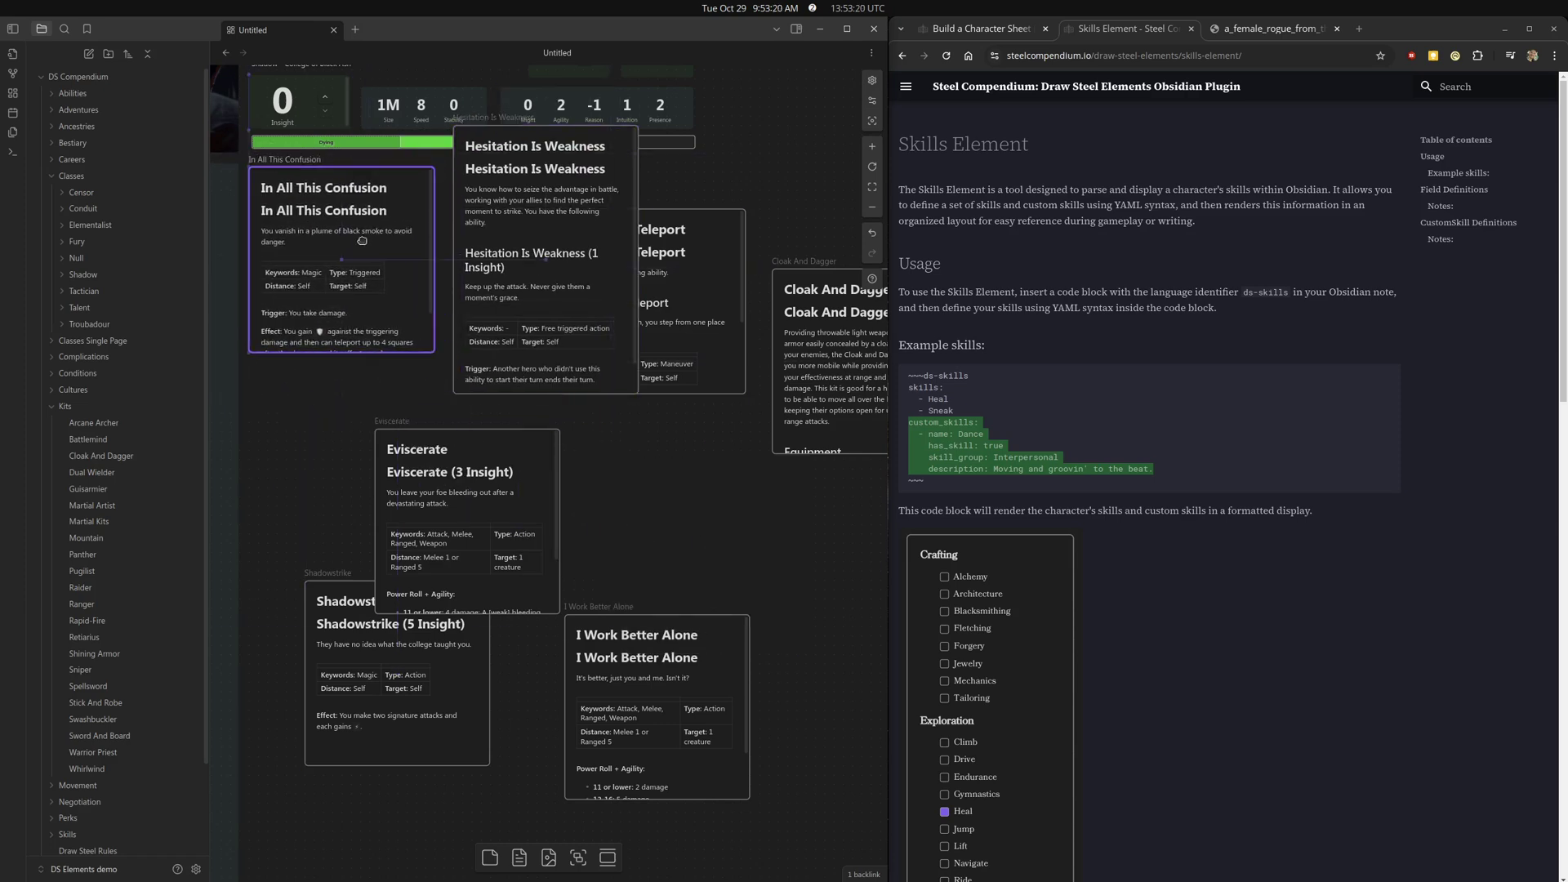
Widen the In All This Confusion and Hesitation Is Weakness cards to equal width and place them side by side under the stamina bar.
left_click_drag(478, 308, 570, 629)
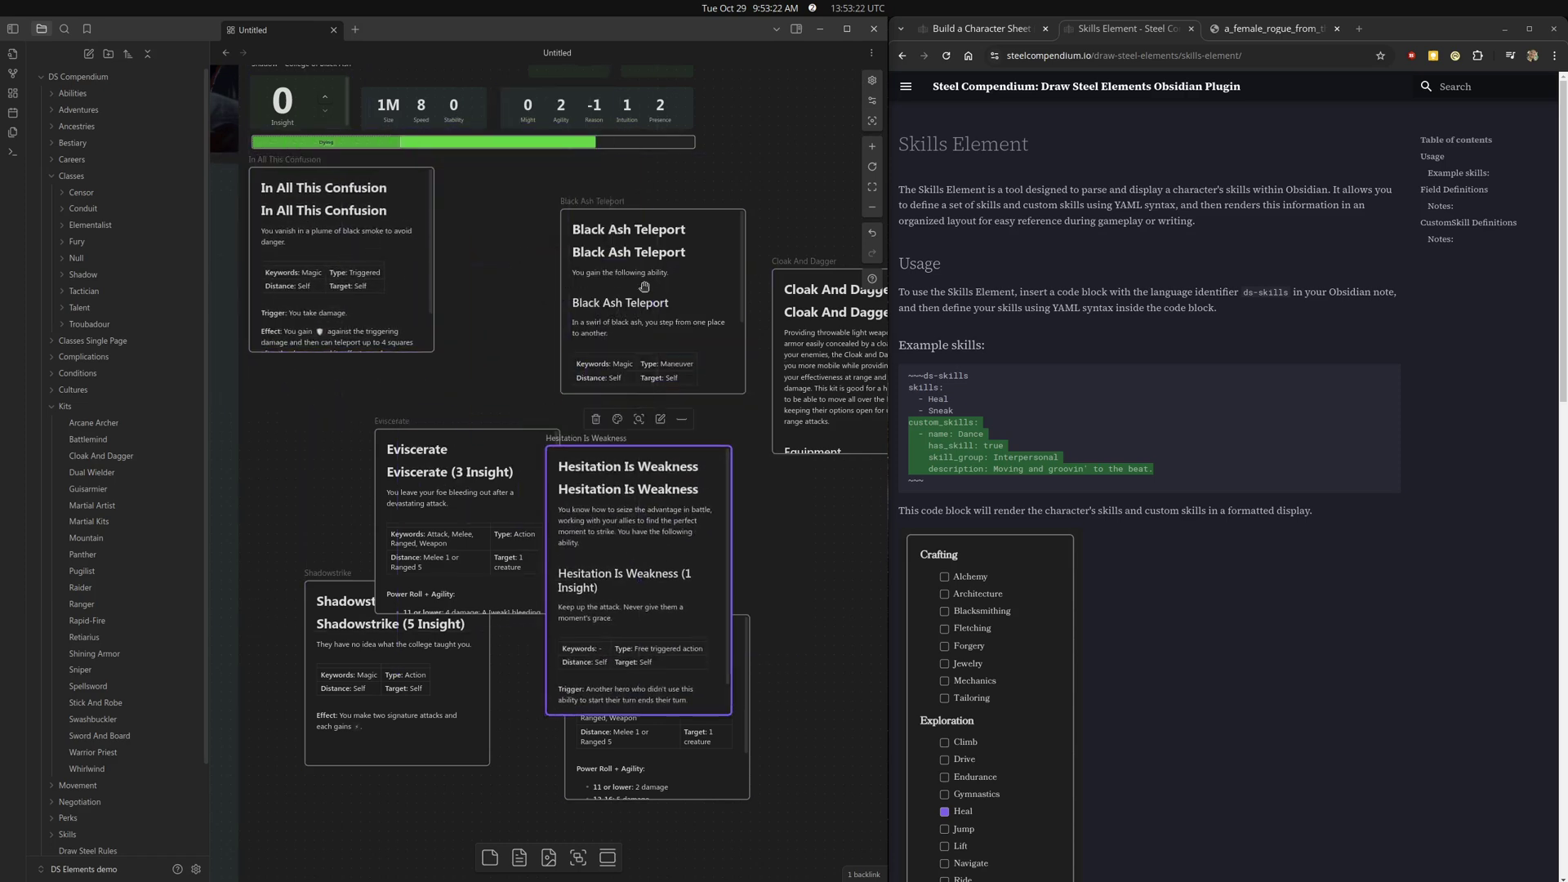
left_click_drag(433, 333, 476, 331)
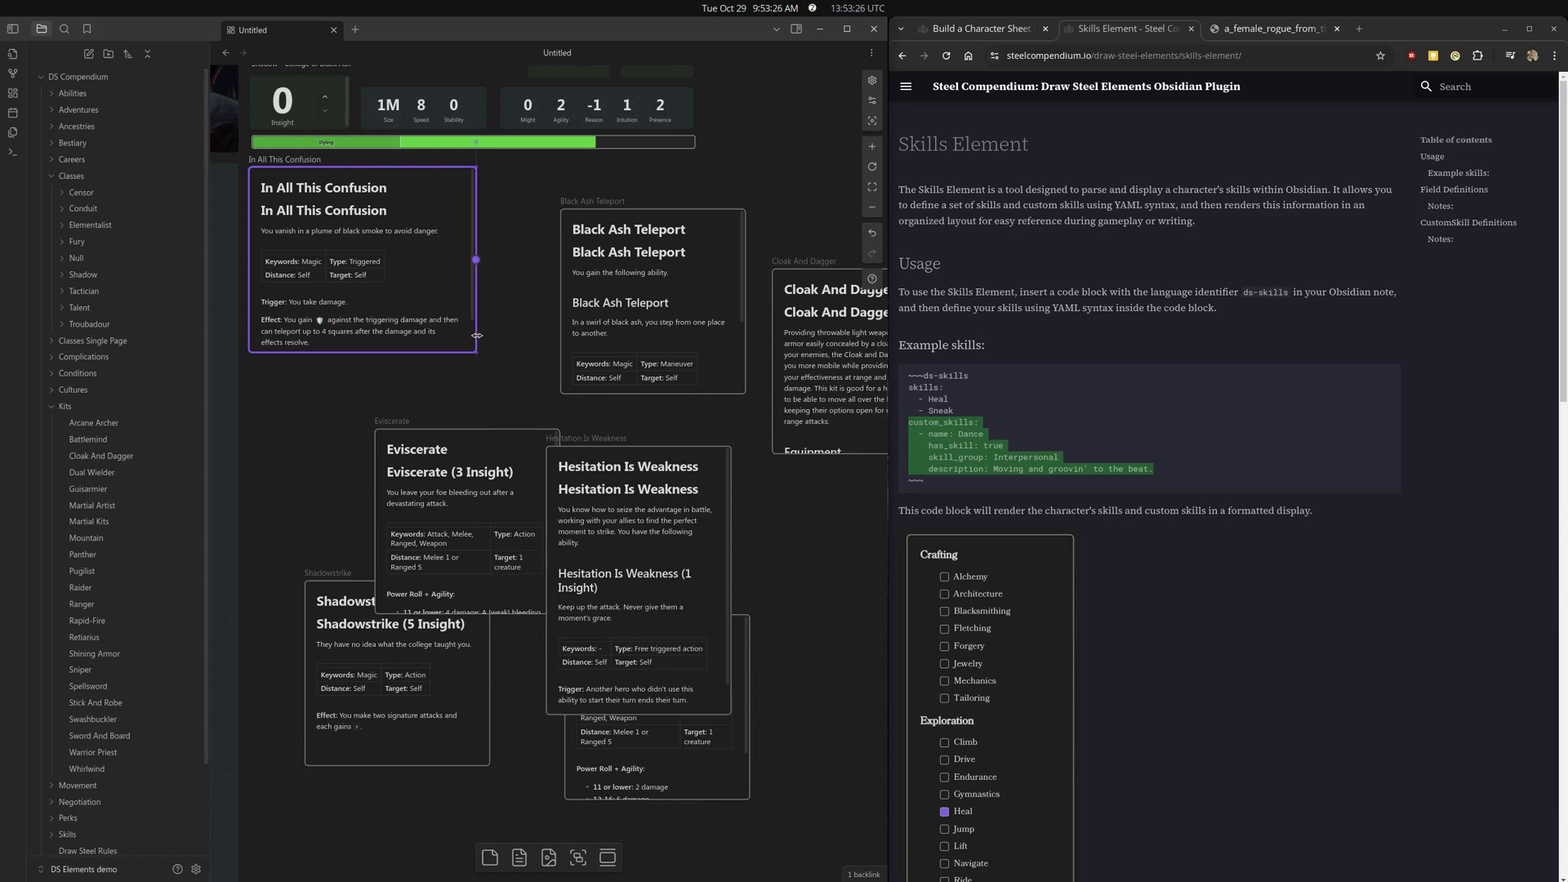
left_click_drag(608, 585, 311, 517)
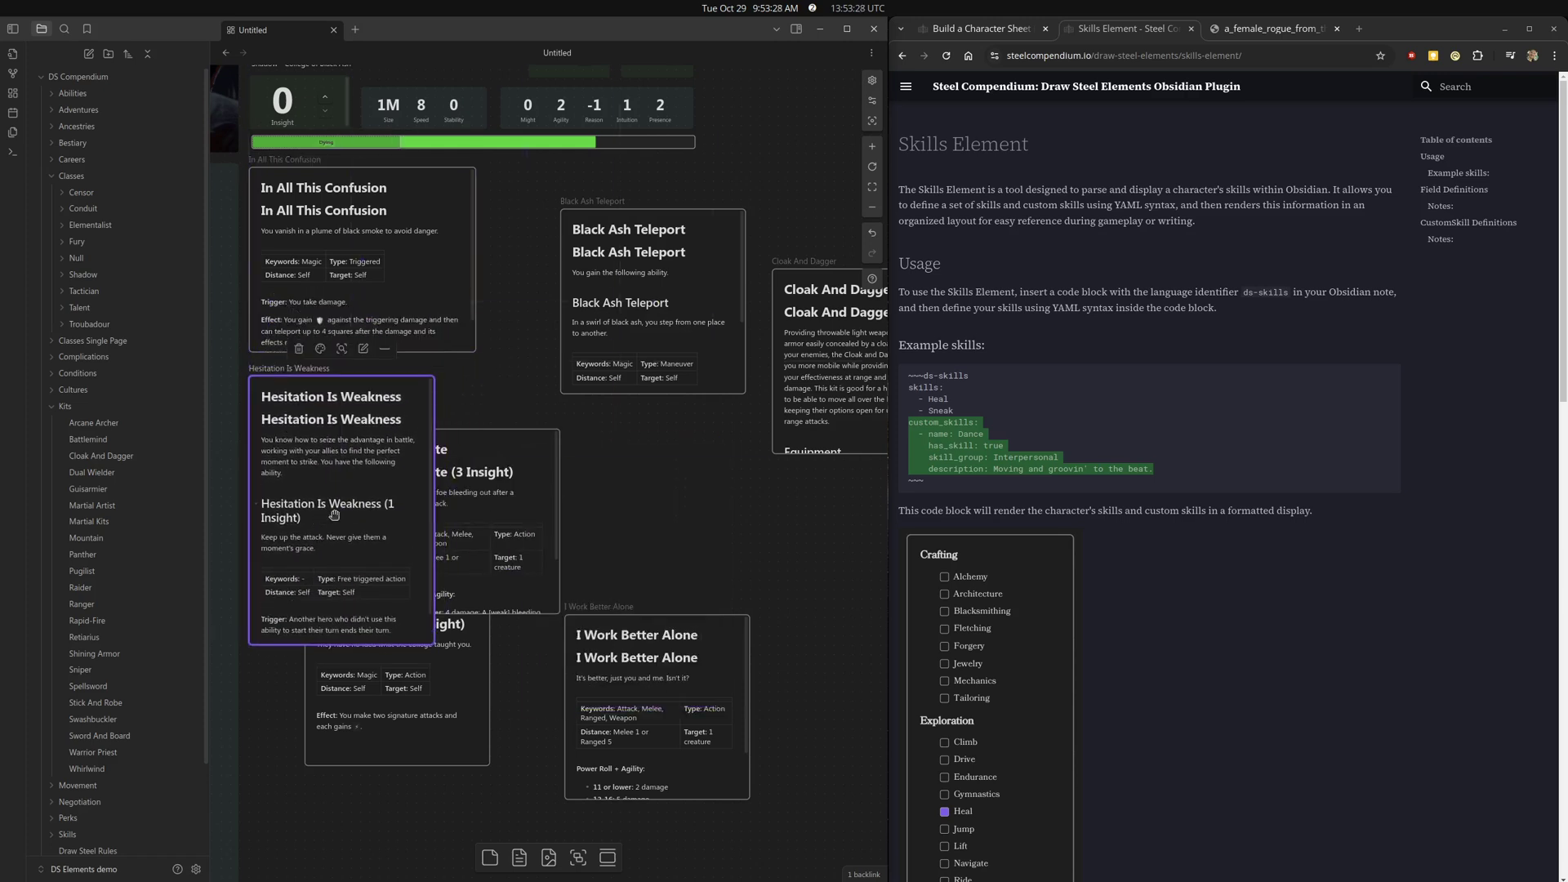
left_click_drag(430, 567, 476, 567)
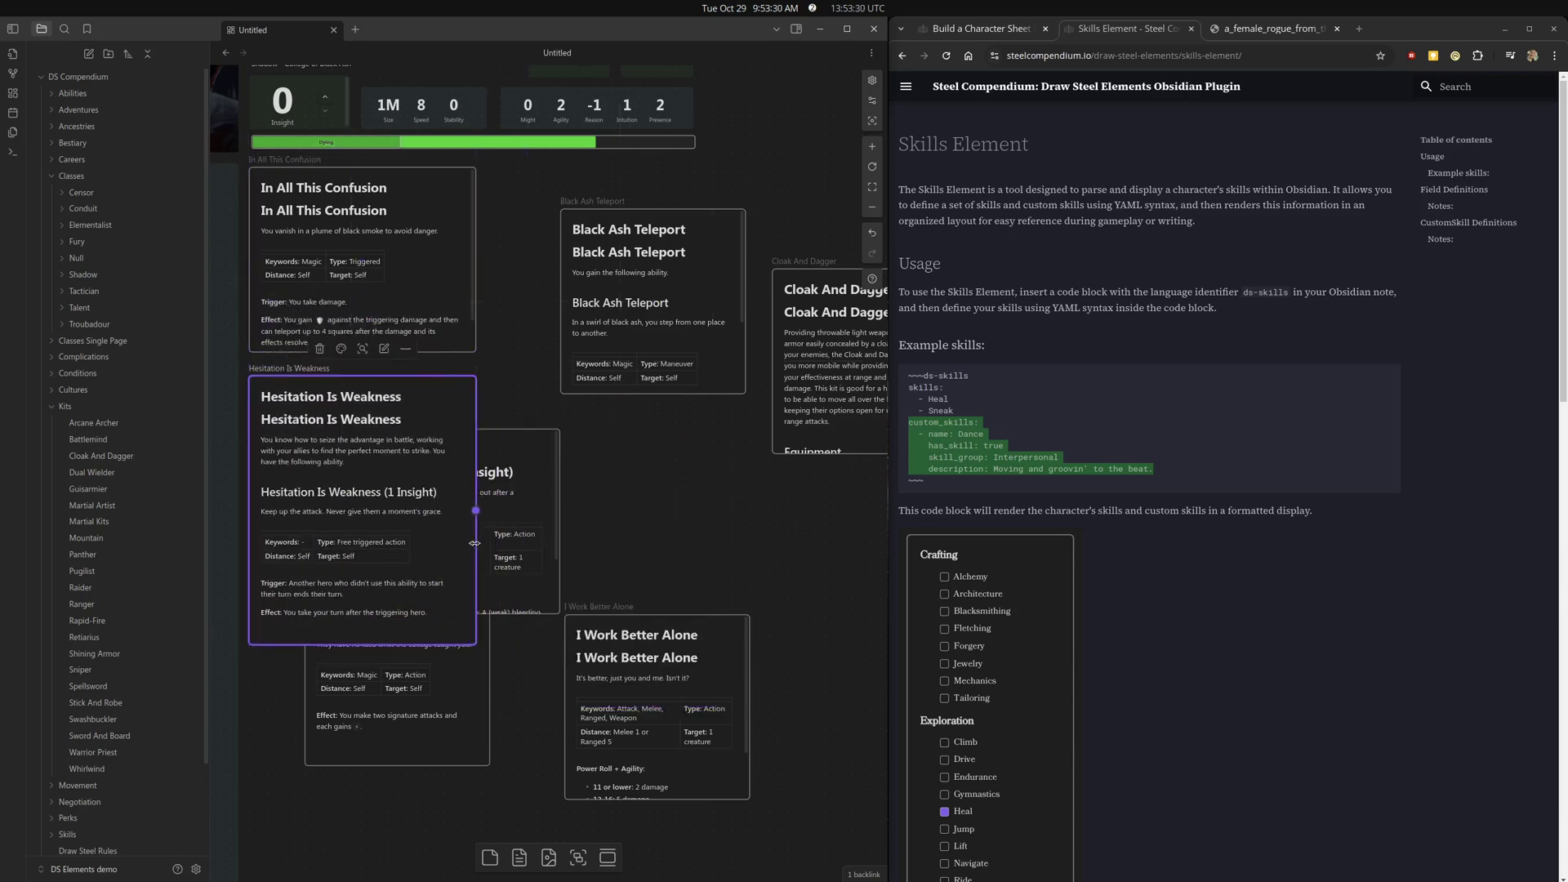
left_click_drag(272, 524, 537, 298)
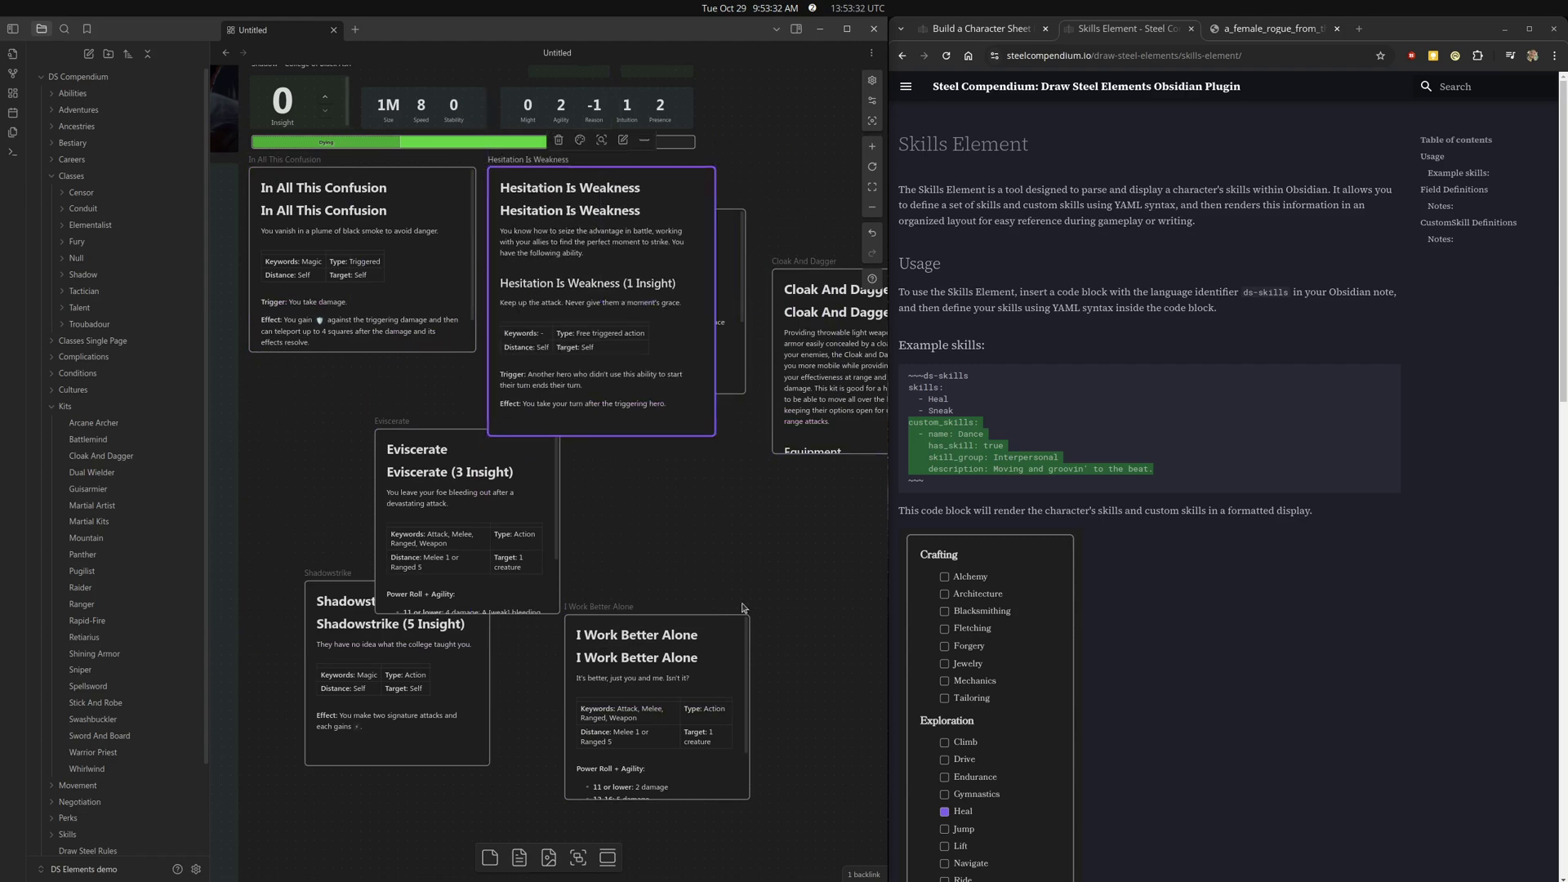
Move Black Ash Teleport off the Hesitation Is Weakness card and match the heights of In All This Confusion and Hesitation Is Weakness.
left_click_drag(735, 367, 763, 552)
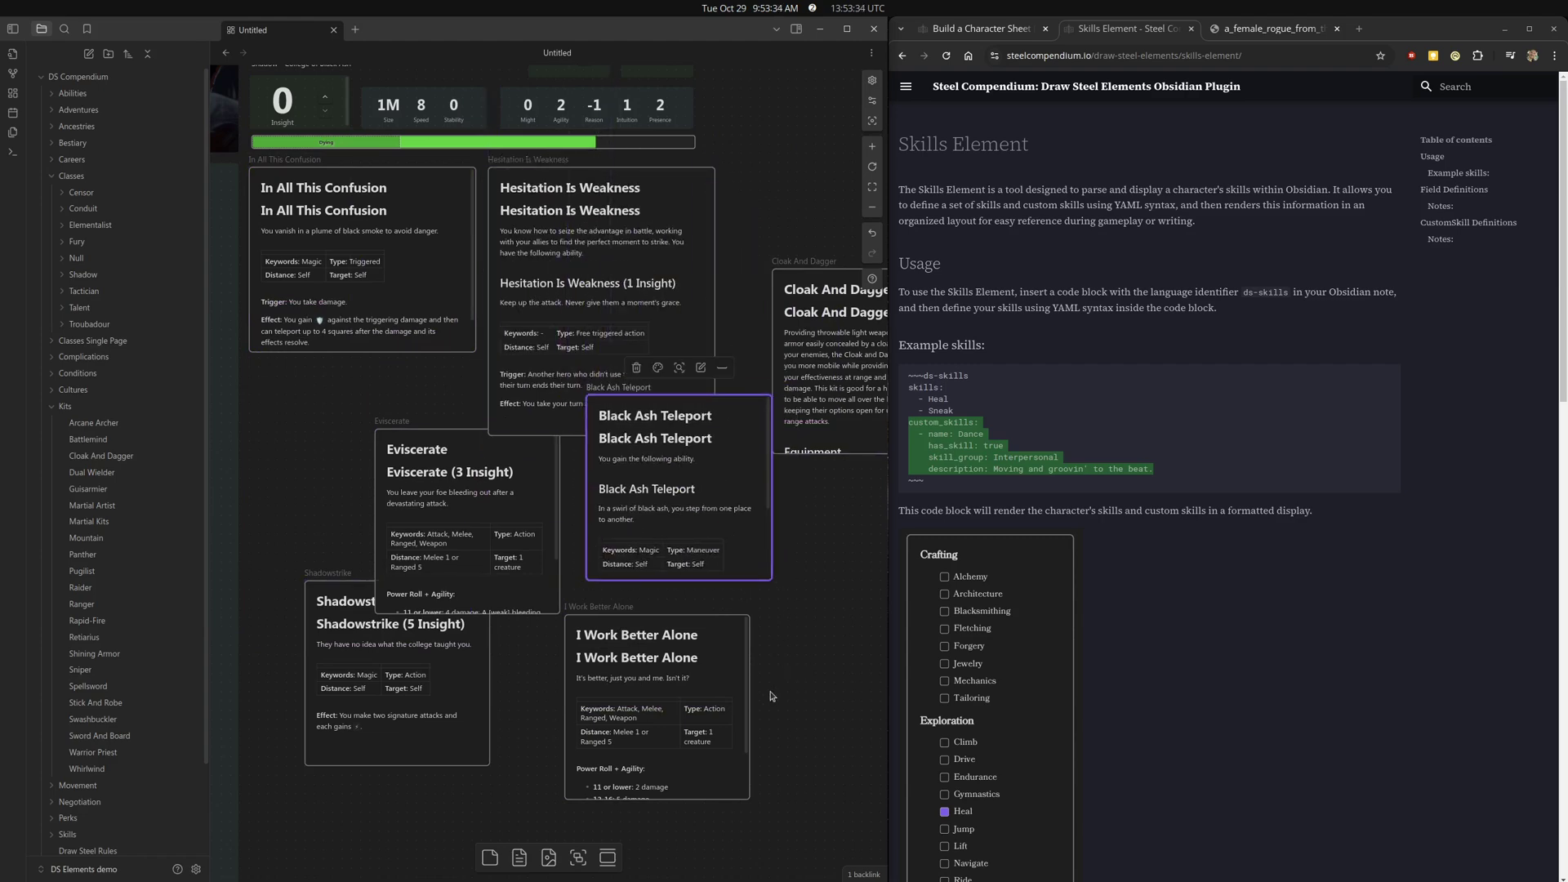
scroll(768, 707, "down", 3)
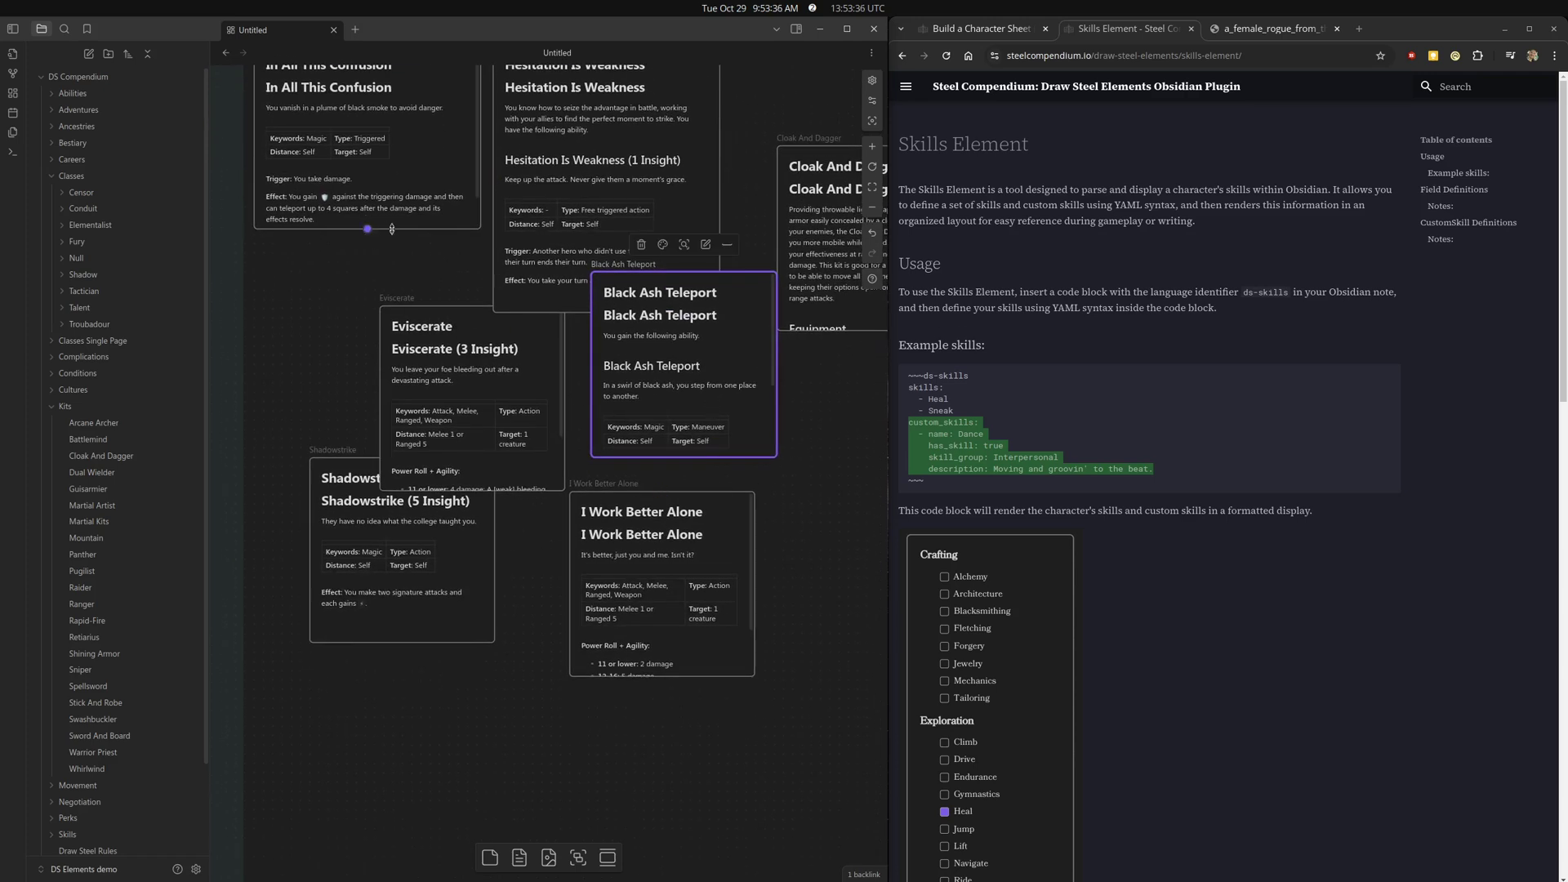
left_click_drag(394, 229, 402, 267)
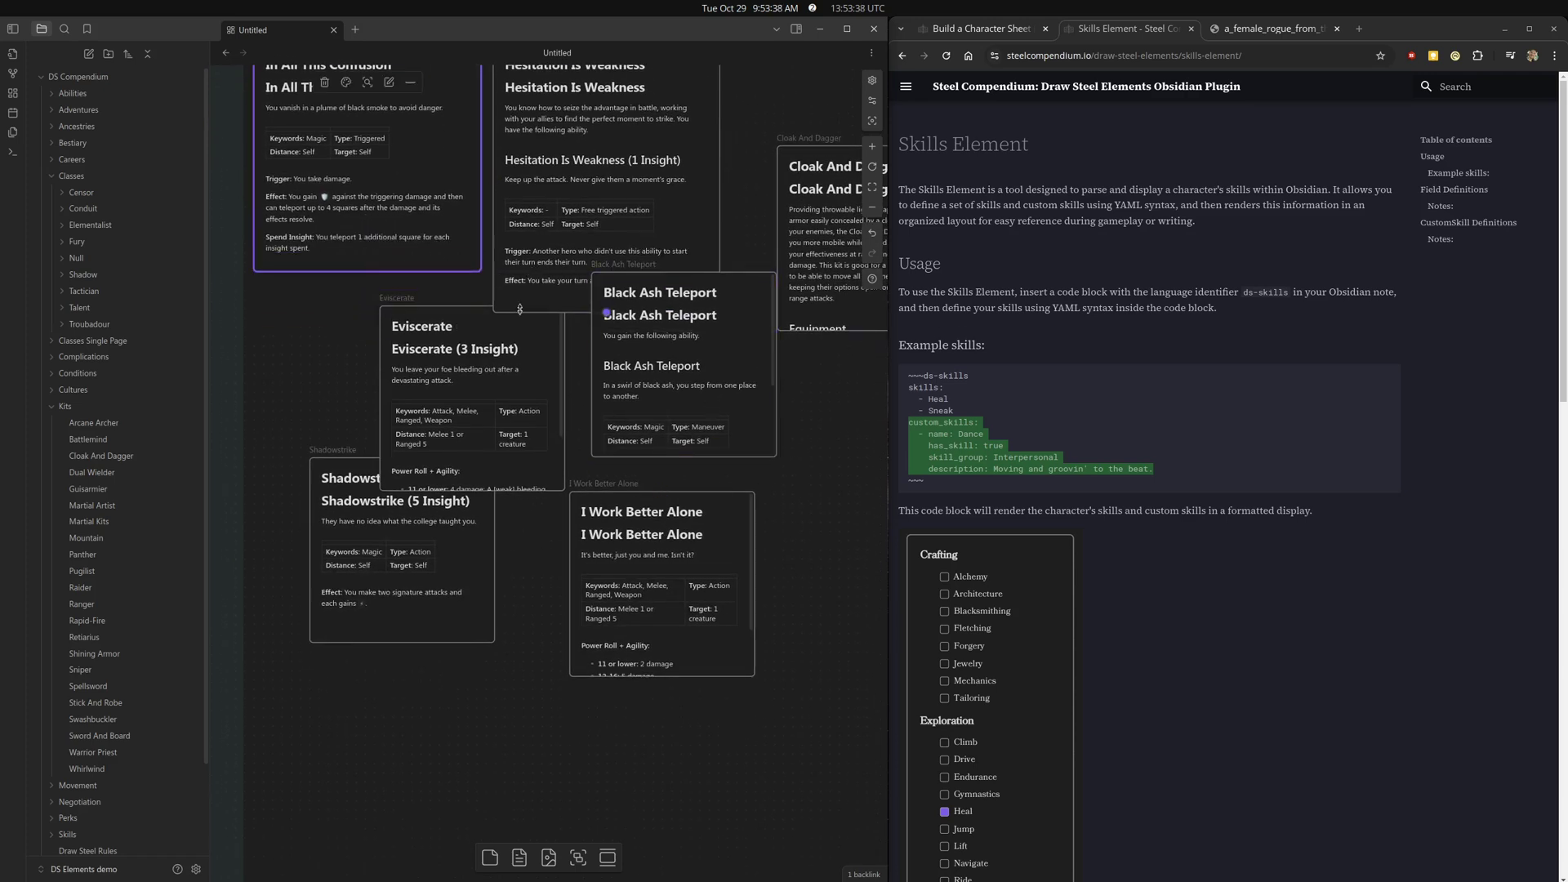
left_click_drag(529, 307, 529, 291)
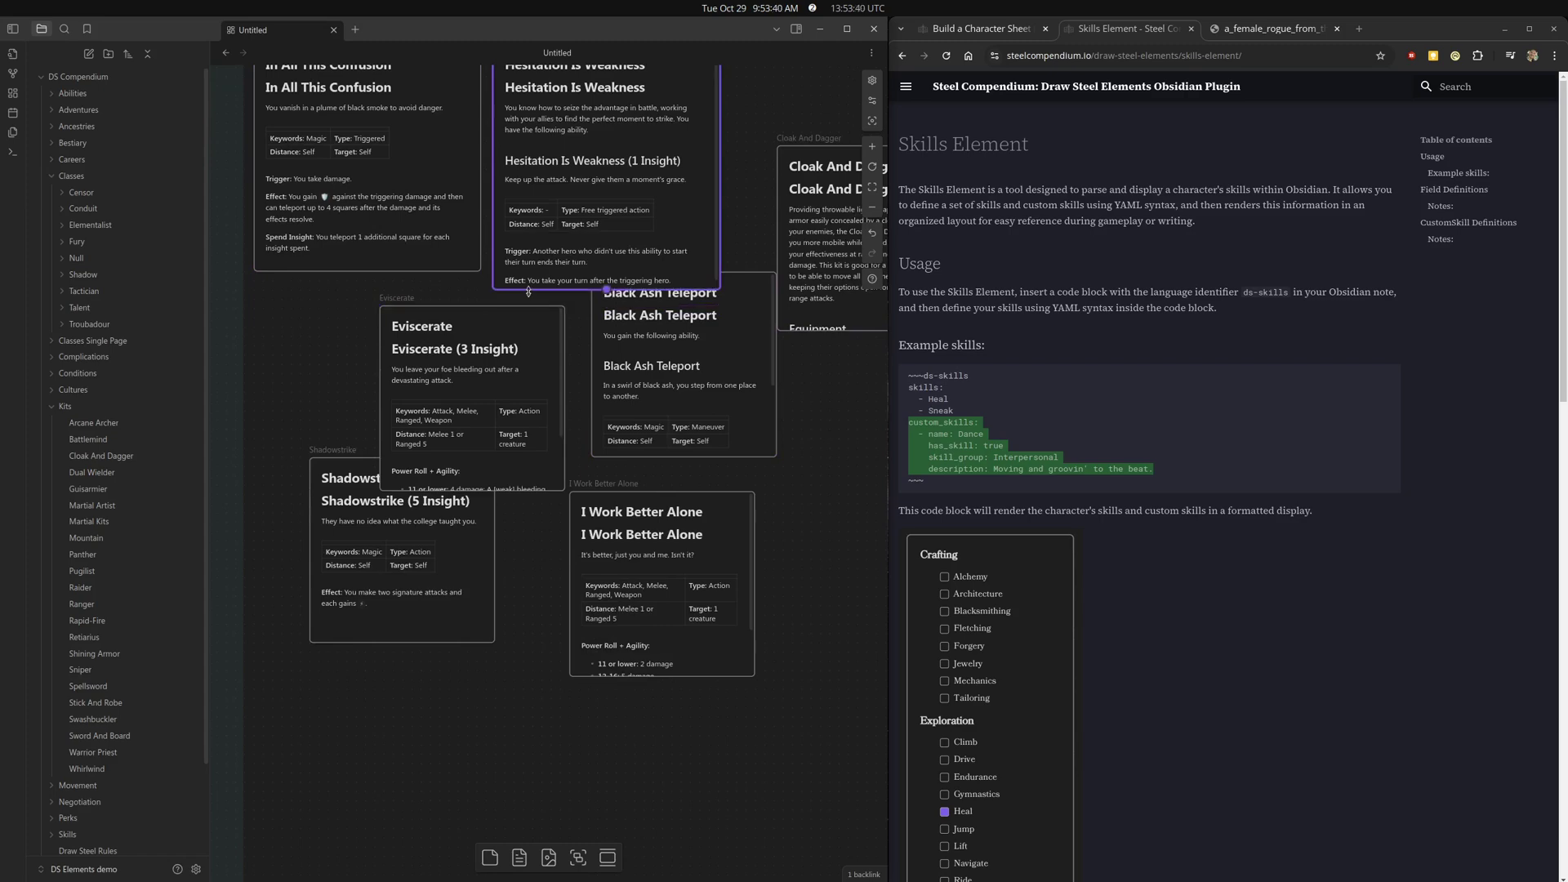
left_click_drag(437, 269, 438, 290)
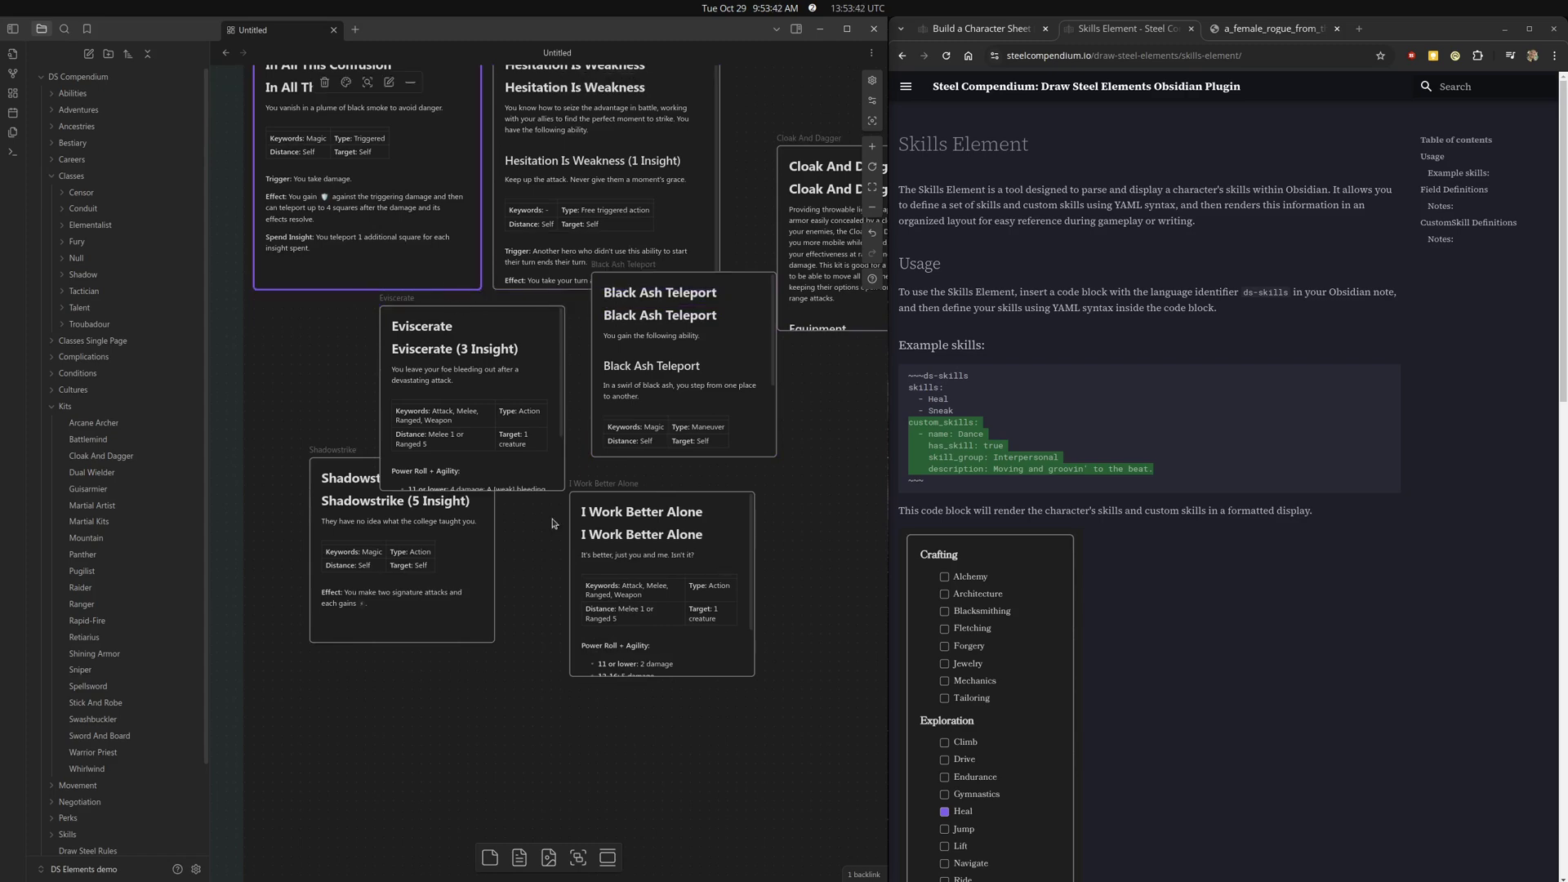
Move the Eviscerate, Shadowstrike and I Work Better Alone cards apart to clear space for a second row.
left_click_drag(400, 557, 578, 669)
left_click_drag(563, 621, 623, 676)
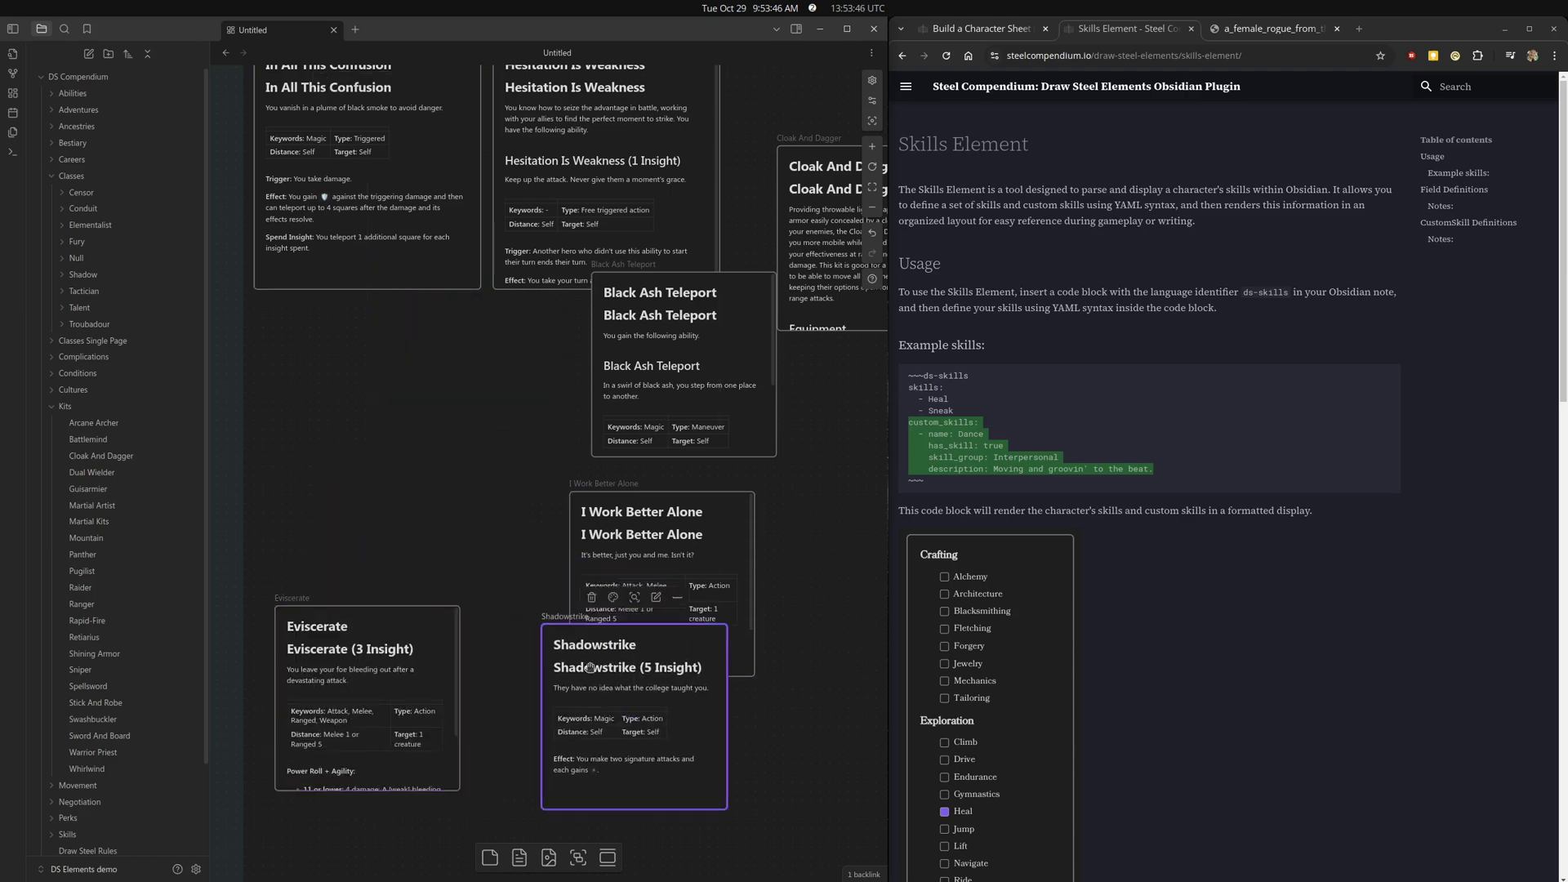
left_click_drag(686, 574, 701, 484)
Arrange Black Ash Teleport and I Work Better Alone as a second row, enlarged to the column width and showing their full text.
left_click_drag(641, 308, 301, 343)
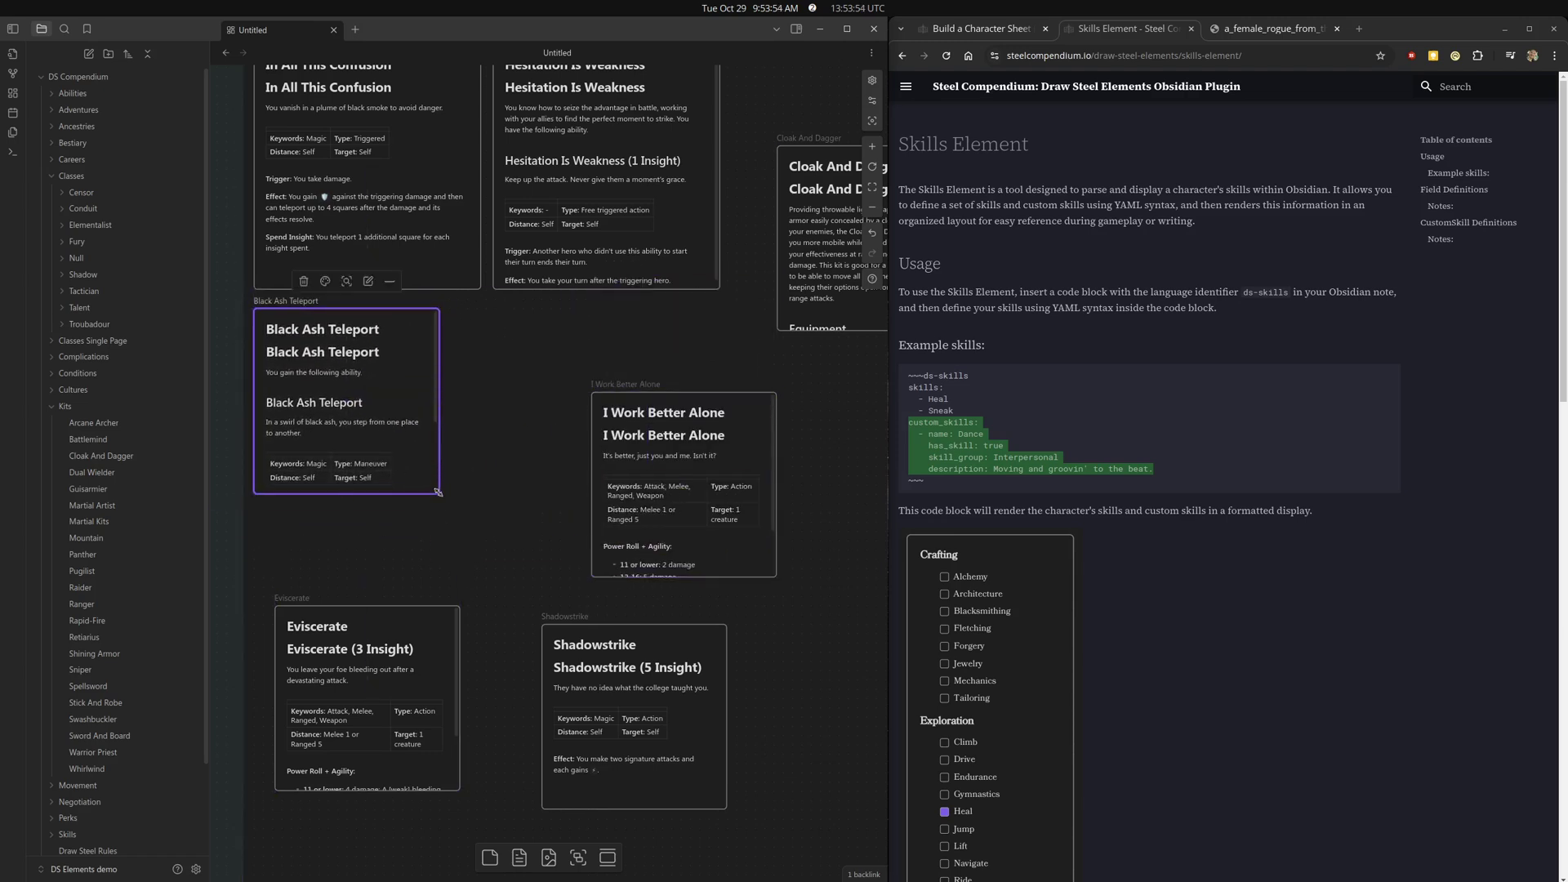
left_click_drag(442, 479, 436, 571)
left_click_drag(707, 490, 607, 407)
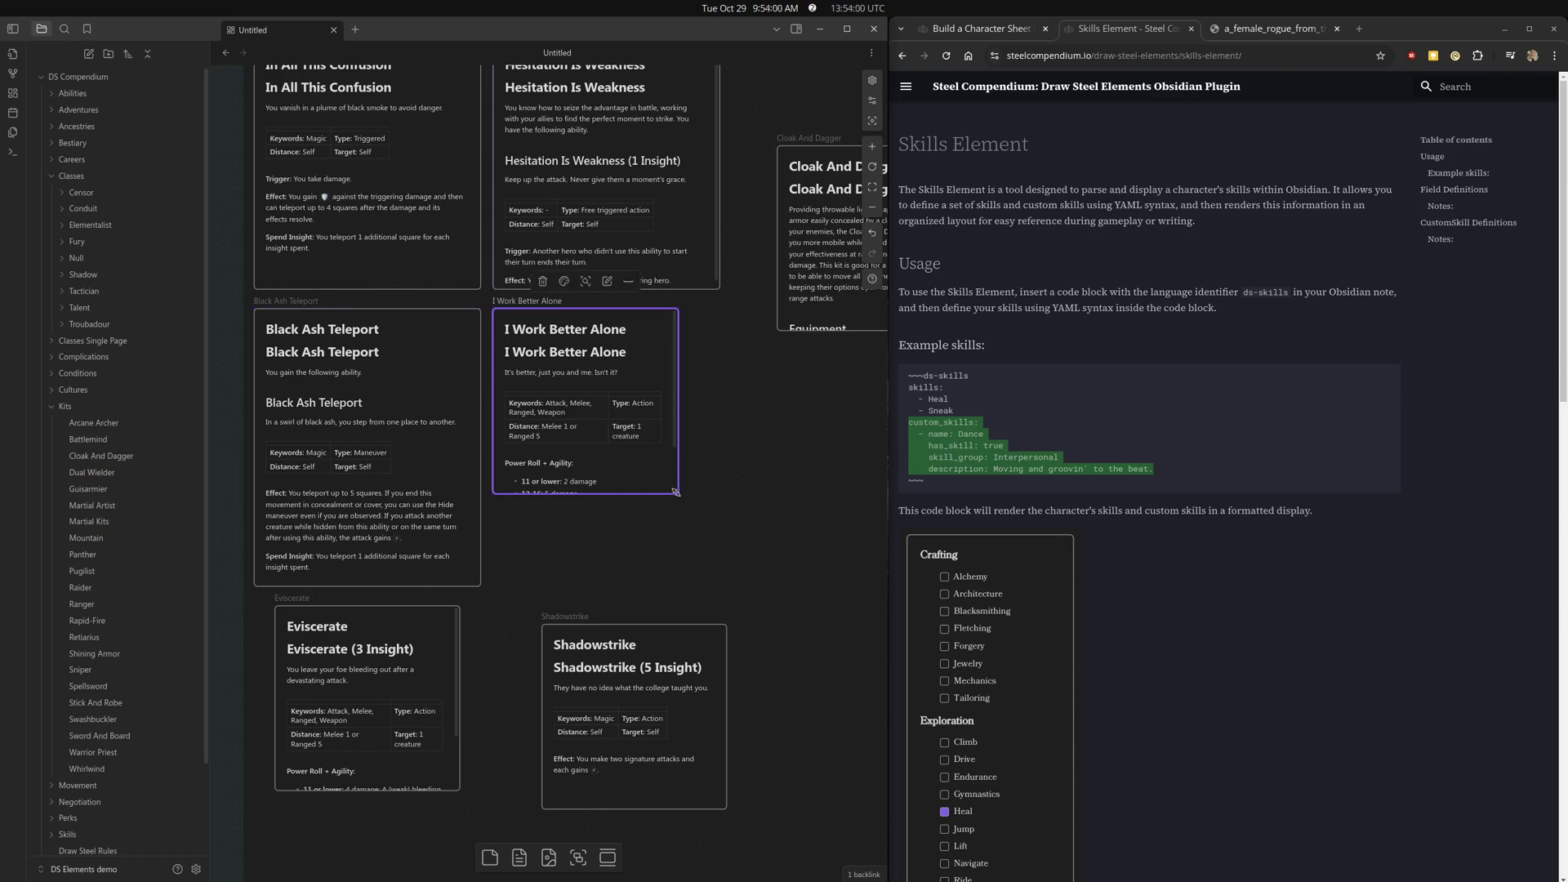
left_click_drag(676, 491, 720, 586)
left_click(791, 502)
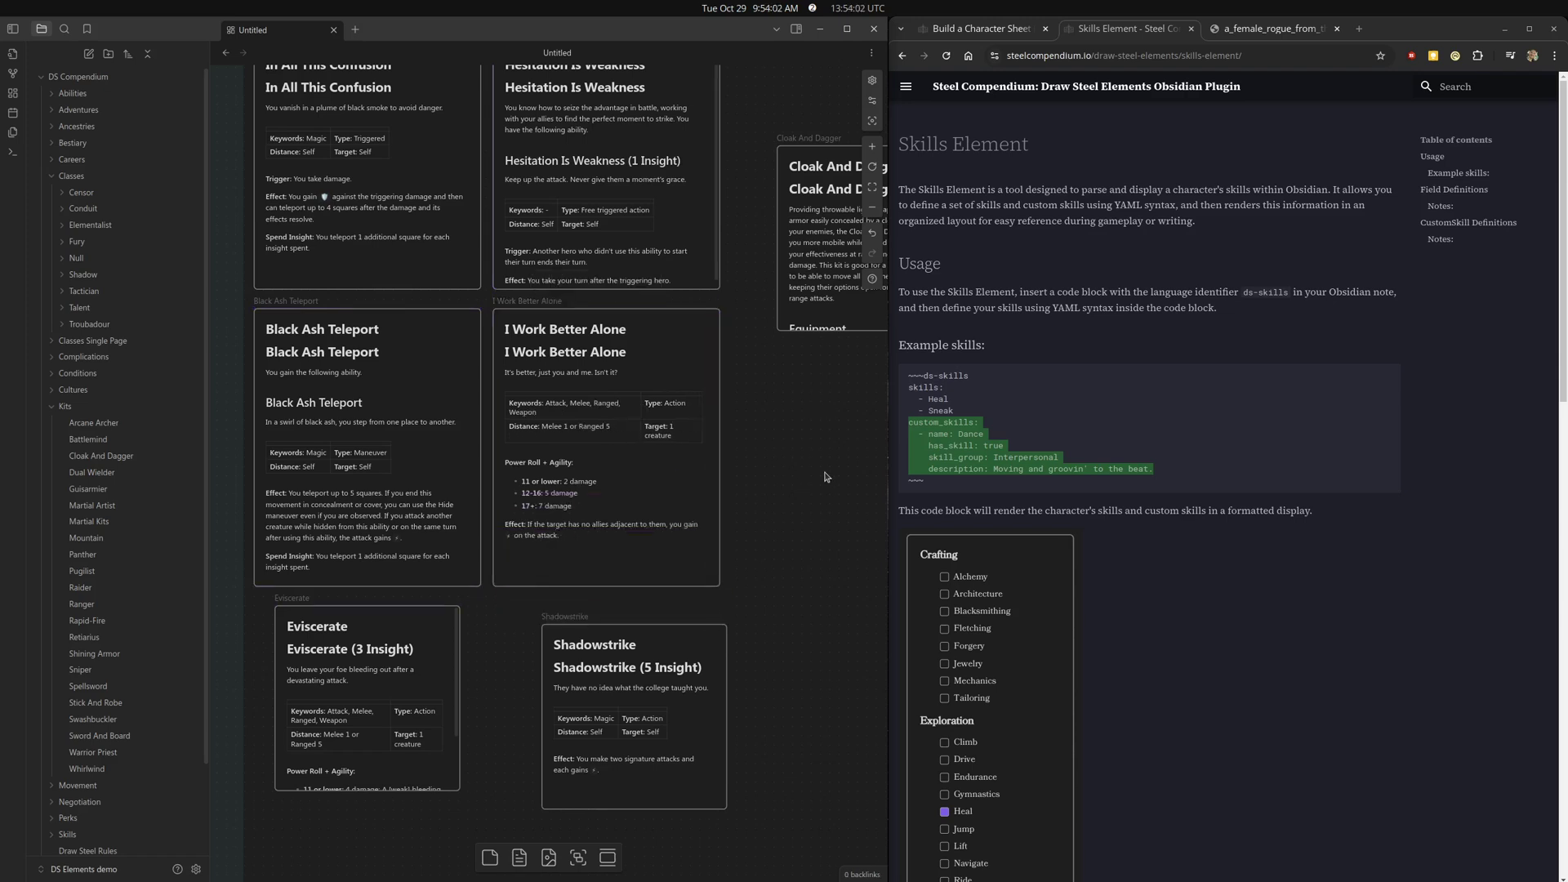
Place the Cloak And Dagger card beside Hesitation Is Weakness, widened to one column and spanning the height of both ability rows.
left_click_drag(825, 477, 726, 596)
left_click_drag(773, 352, 723, 252)
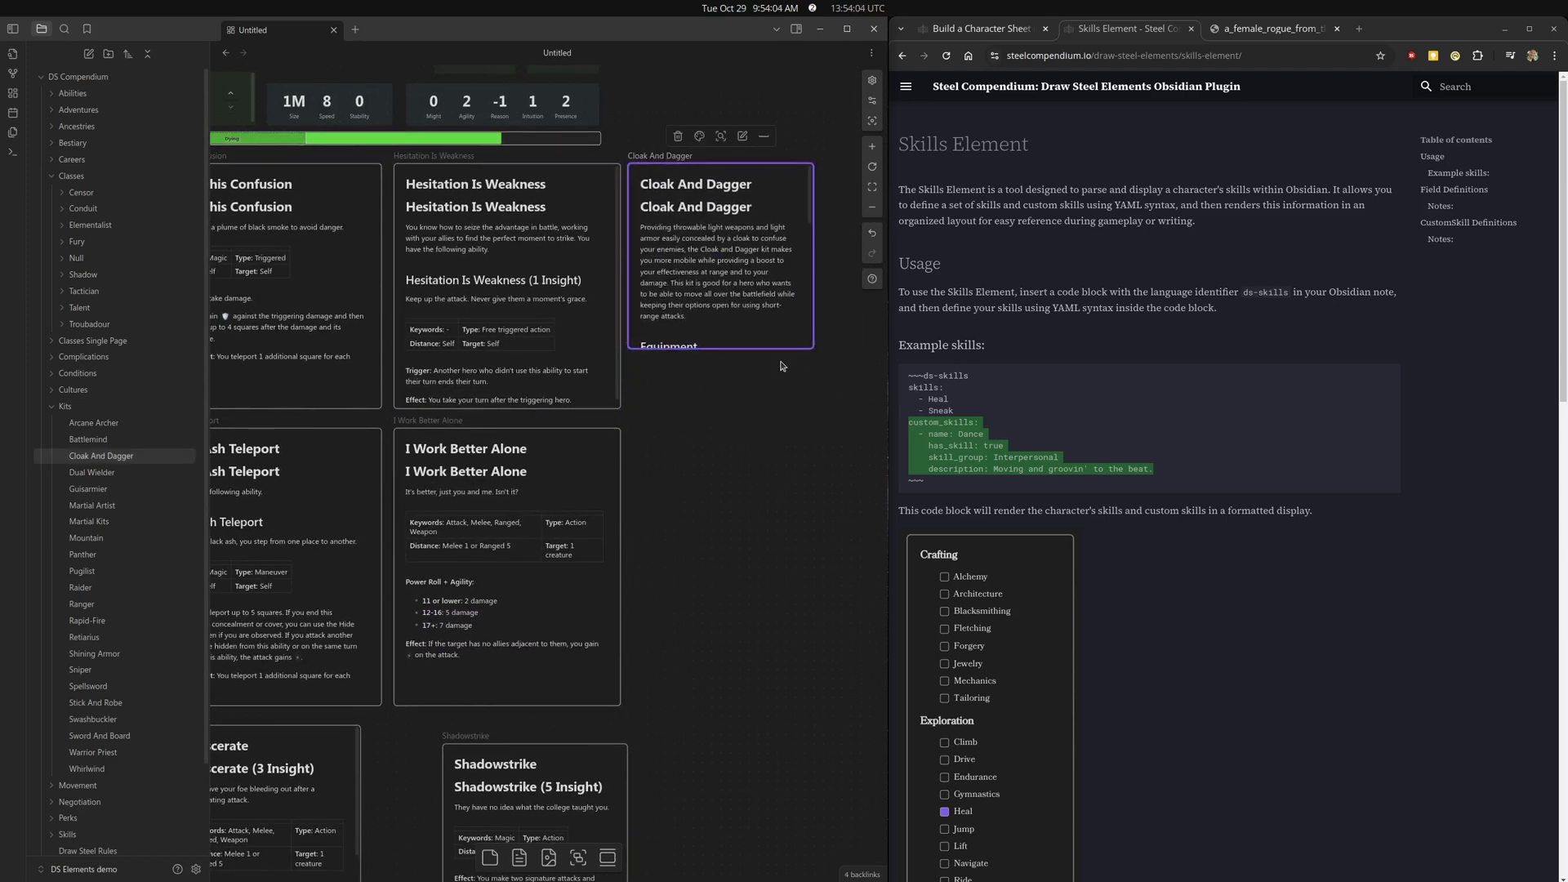
mouse_move(721, 349)
left_mouse_down()
mouse_move(721, 458)
mouse_move(796, 731)
mouse_move(626, 509)
mouse_move(515, 417)
left_mouse_up()
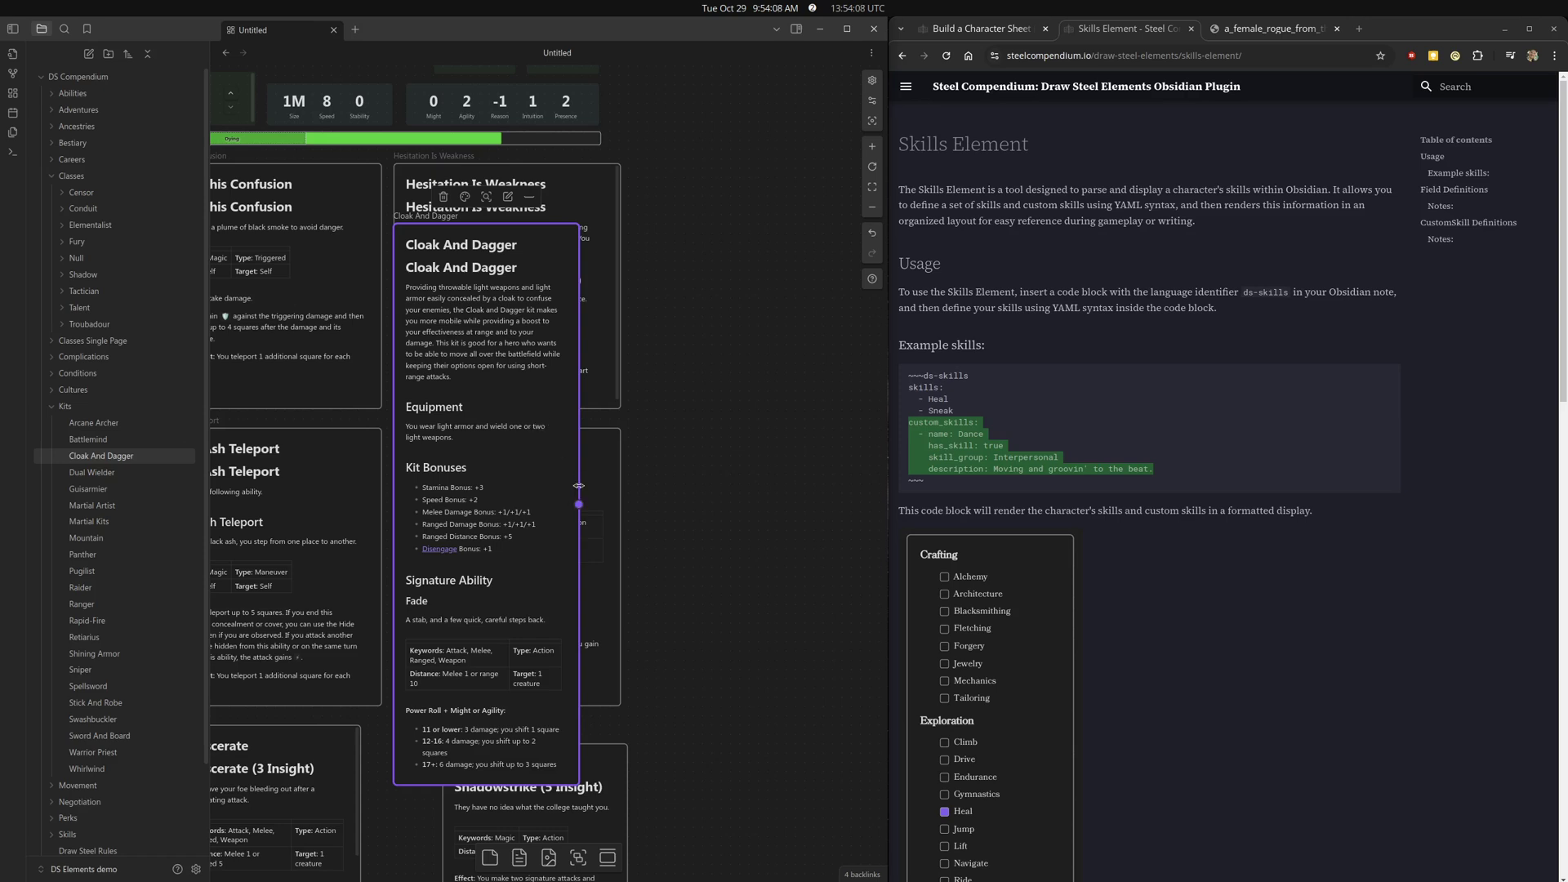
left_click_drag(578, 486, 627, 486)
left_click_drag(501, 484, 736, 425)
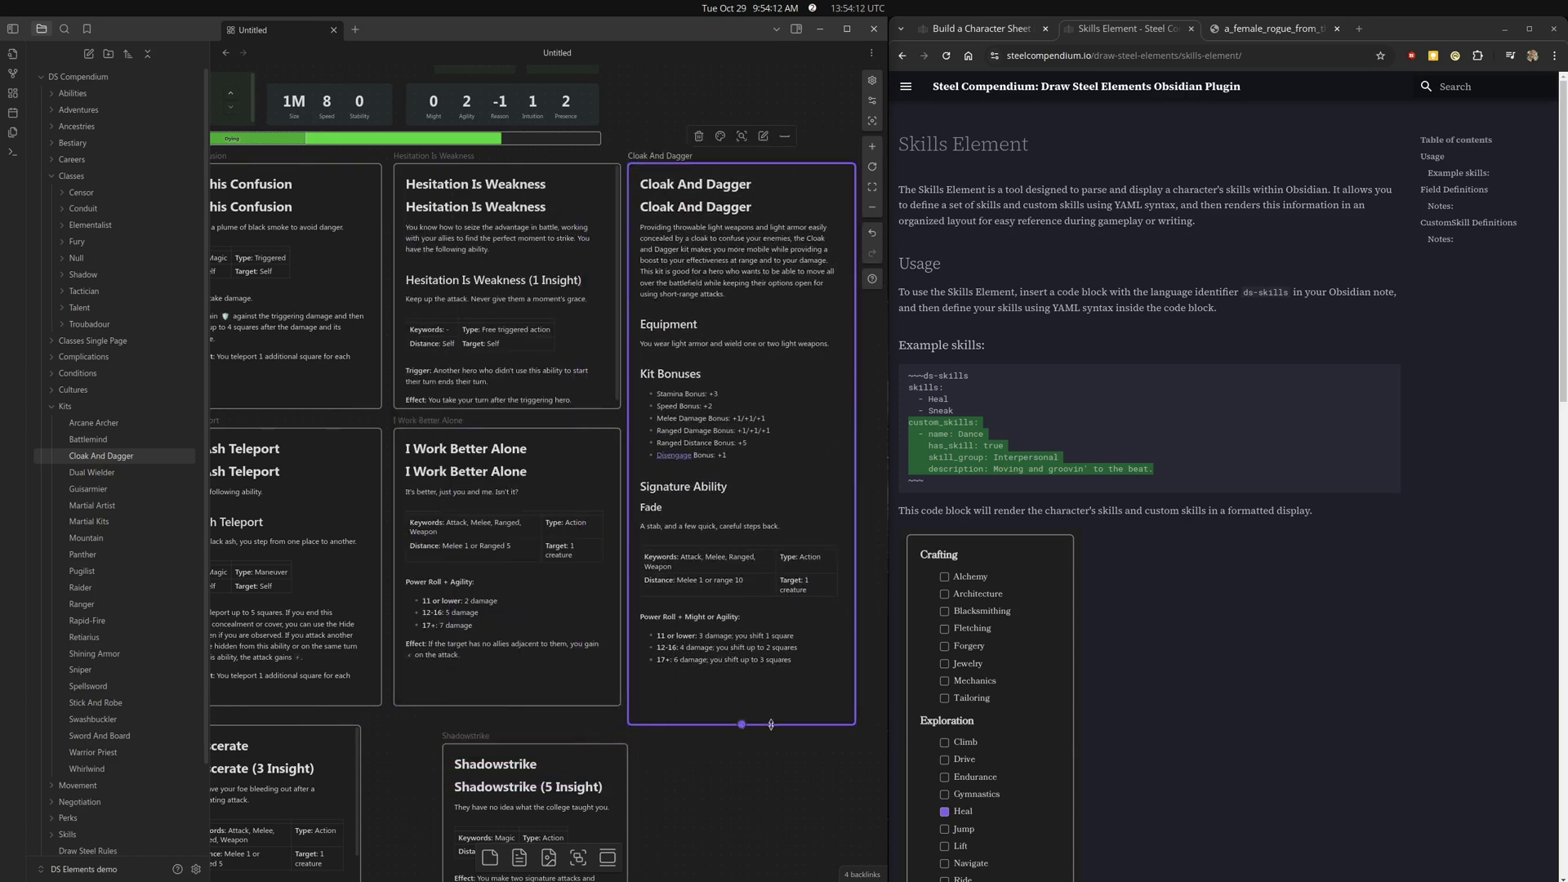
left_click_drag(771, 724, 769, 706)
Arrange Eviscerate and Shadowstrike as a third row under the ability cards and enlarge both to the column width.
left_click_drag(718, 806, 803, 568)
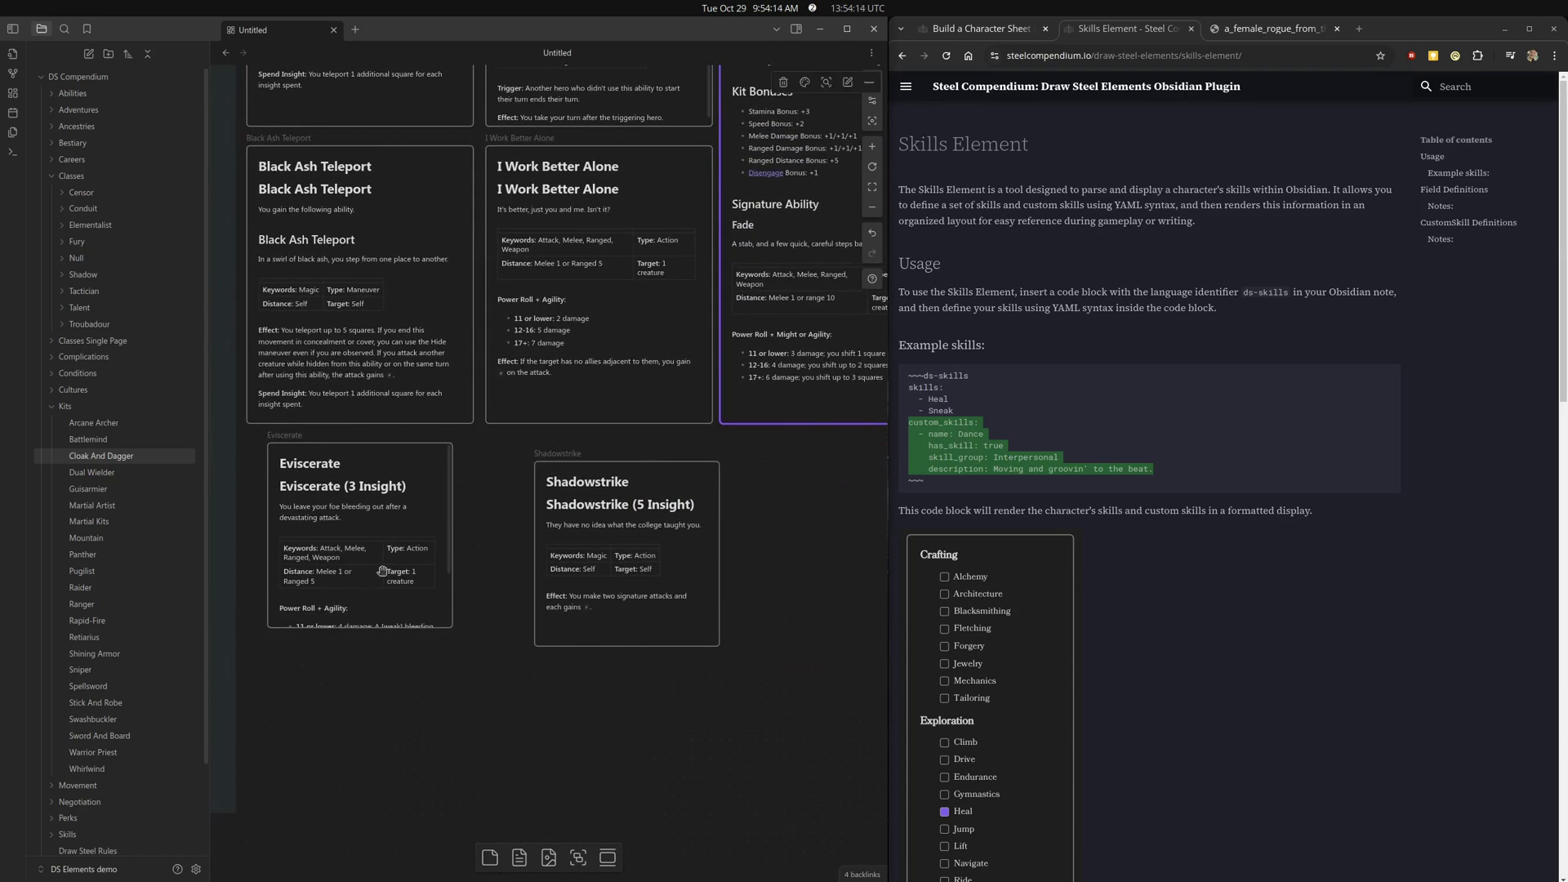
left_click_drag(382, 571, 360, 571)
left_click_drag(427, 627, 471, 665)
left_click_drag(640, 506, 591, 488)
left_click_drag(674, 630, 716, 675)
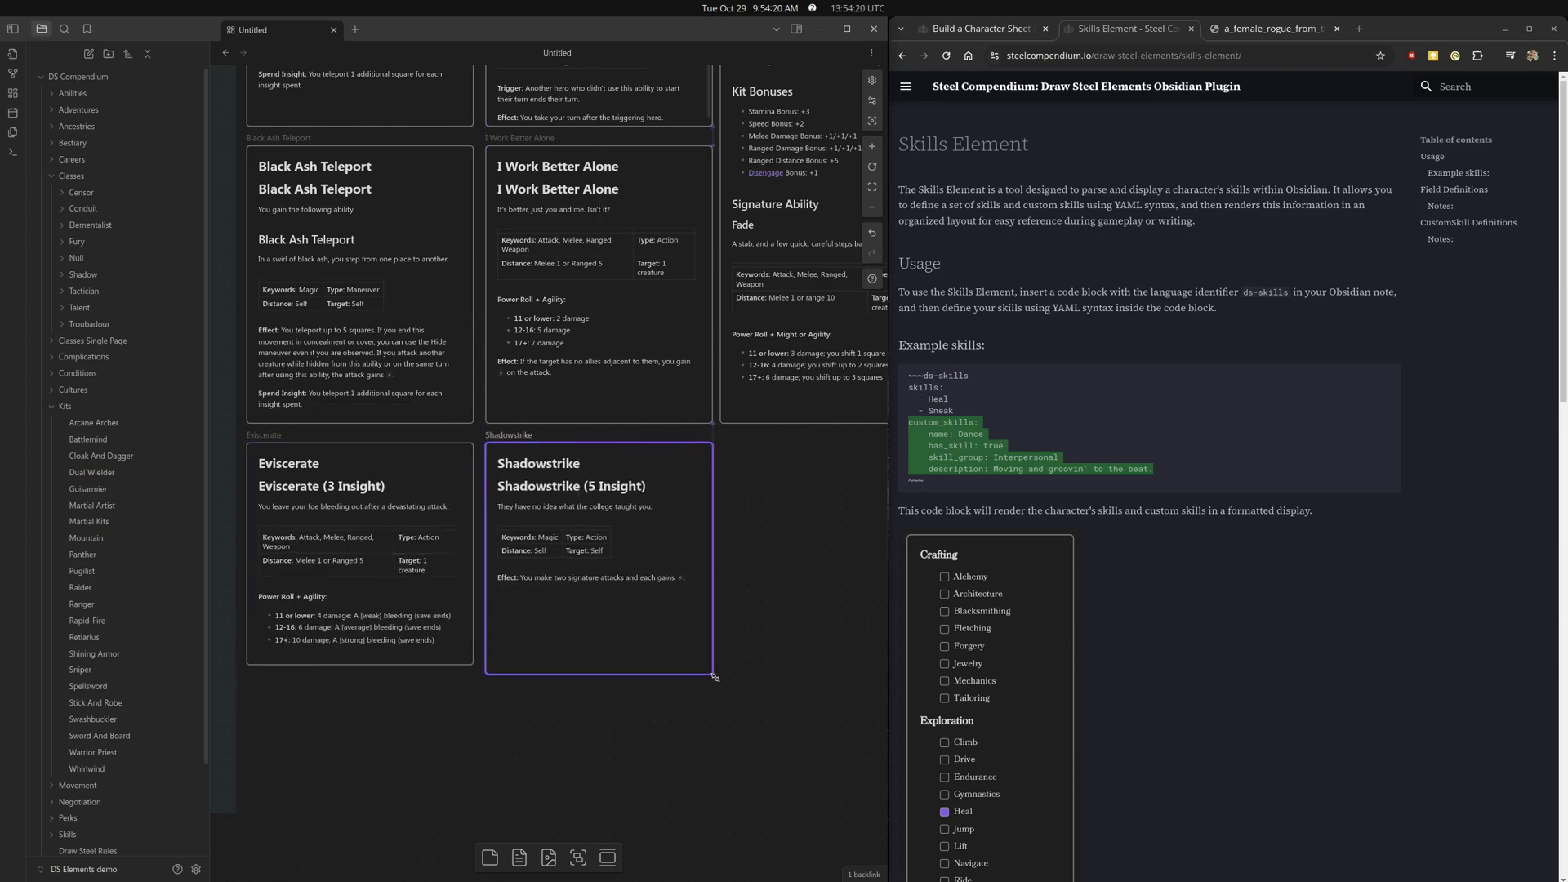
left_click(824, 532)
scroll(804, 521, "up", 1)
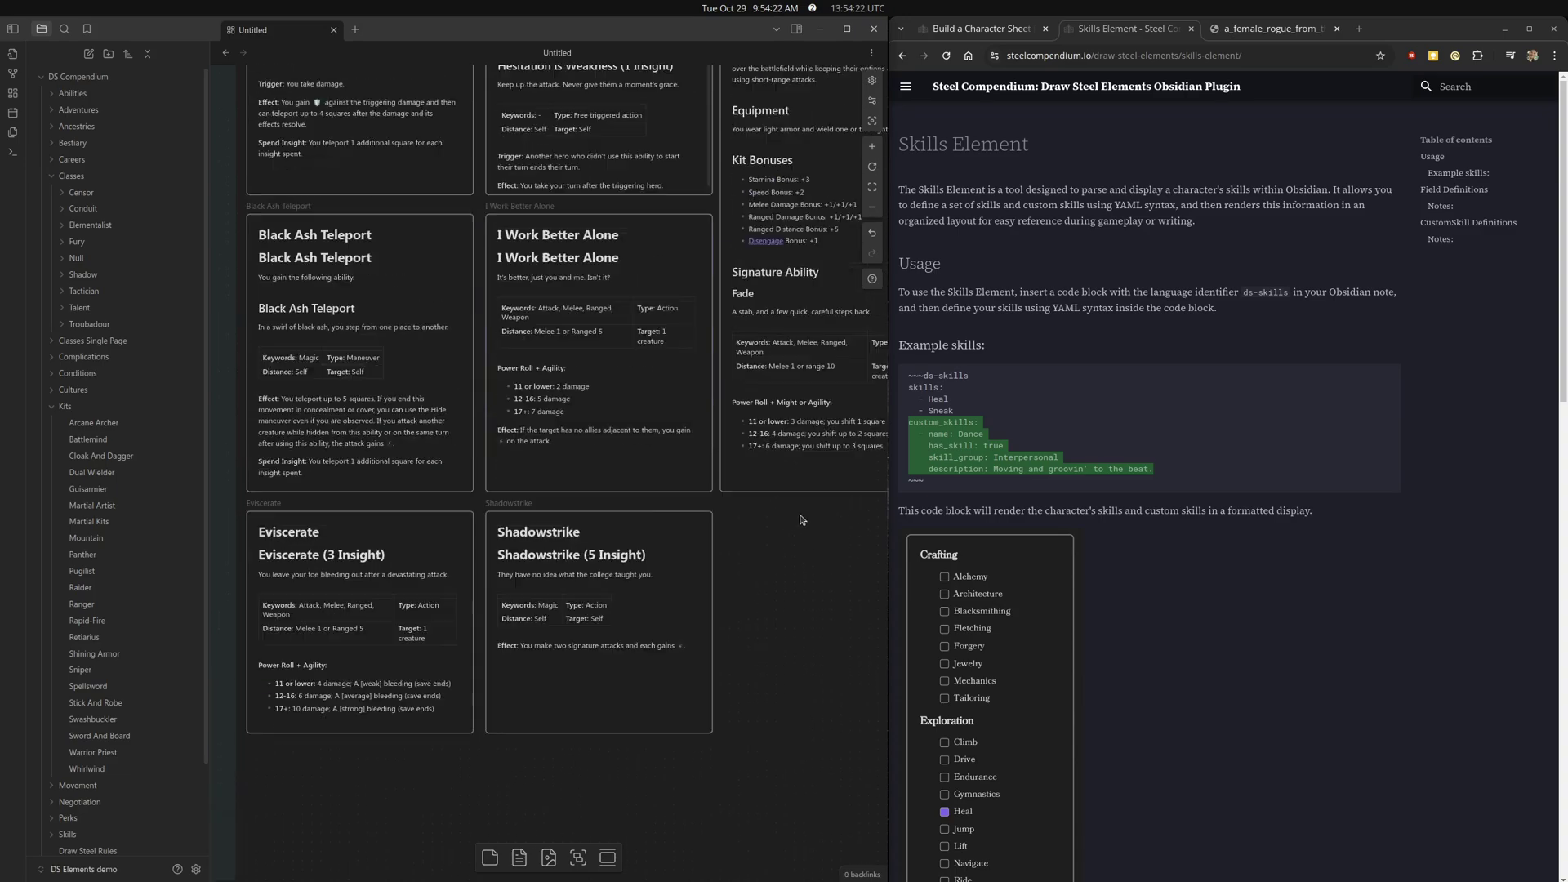
scroll(728, 444, "down", 2)
left_click_drag(779, 571, 667, 800)
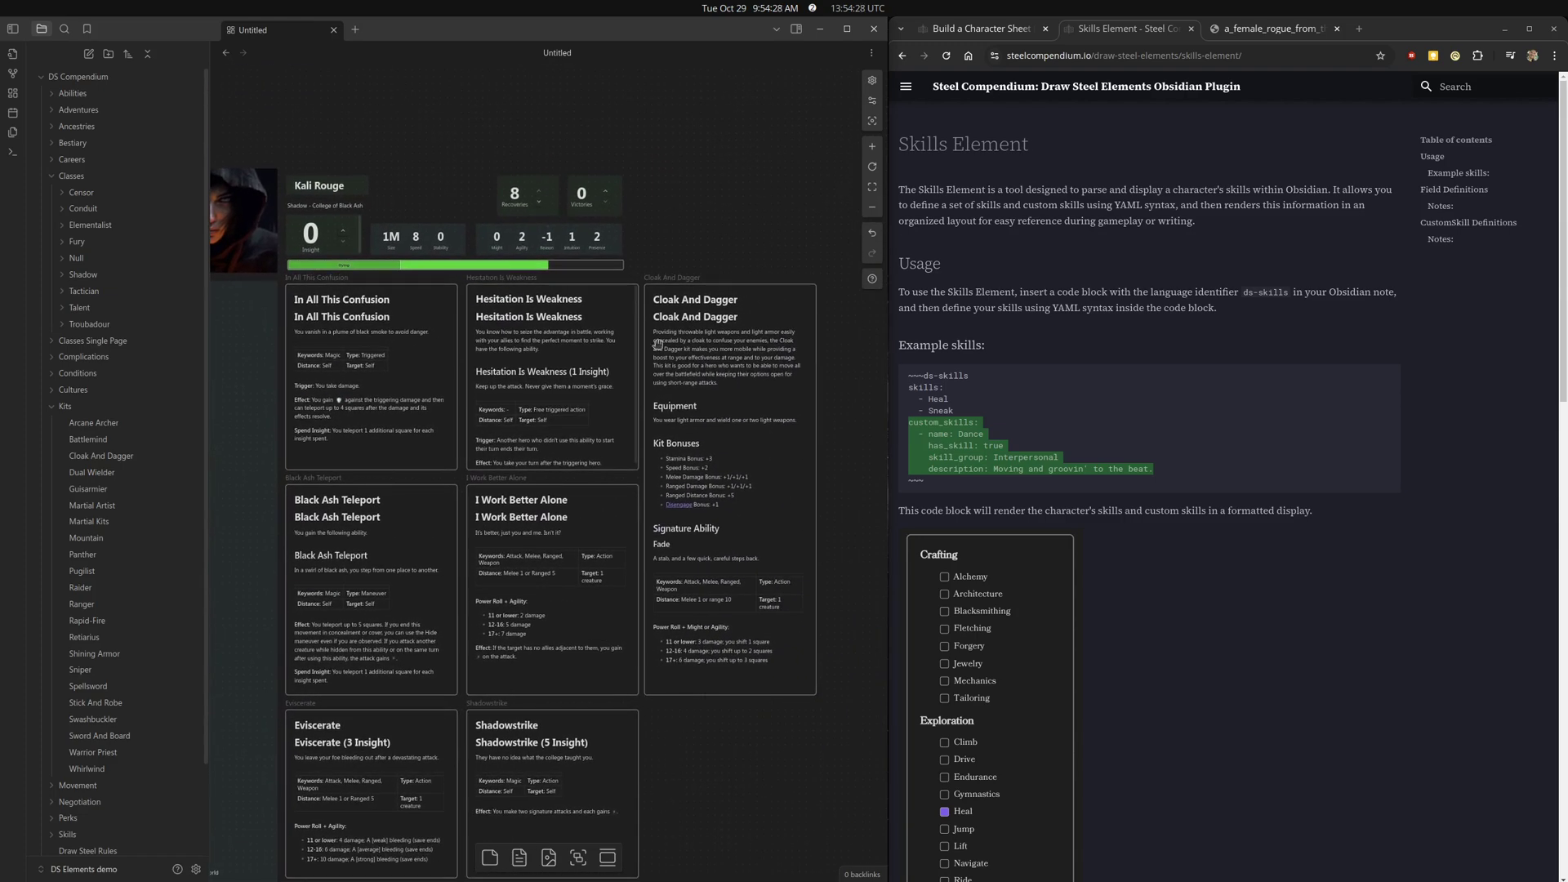
left_click_drag(670, 788, 714, 770)
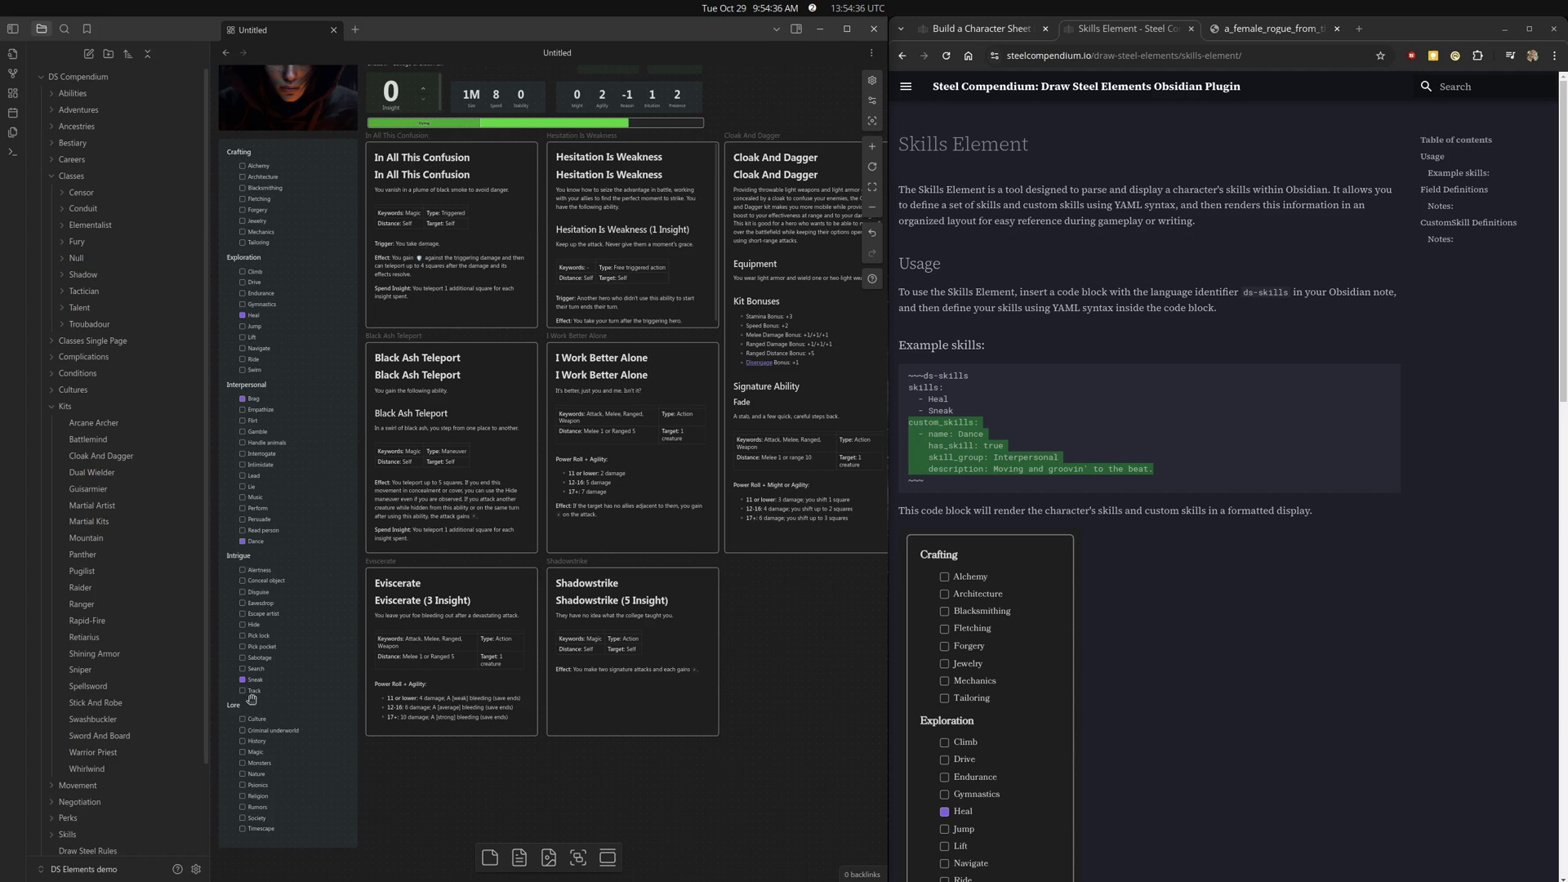
Turn off Show inline title in the Appearance settings and close the settings.
left_click(196, 869)
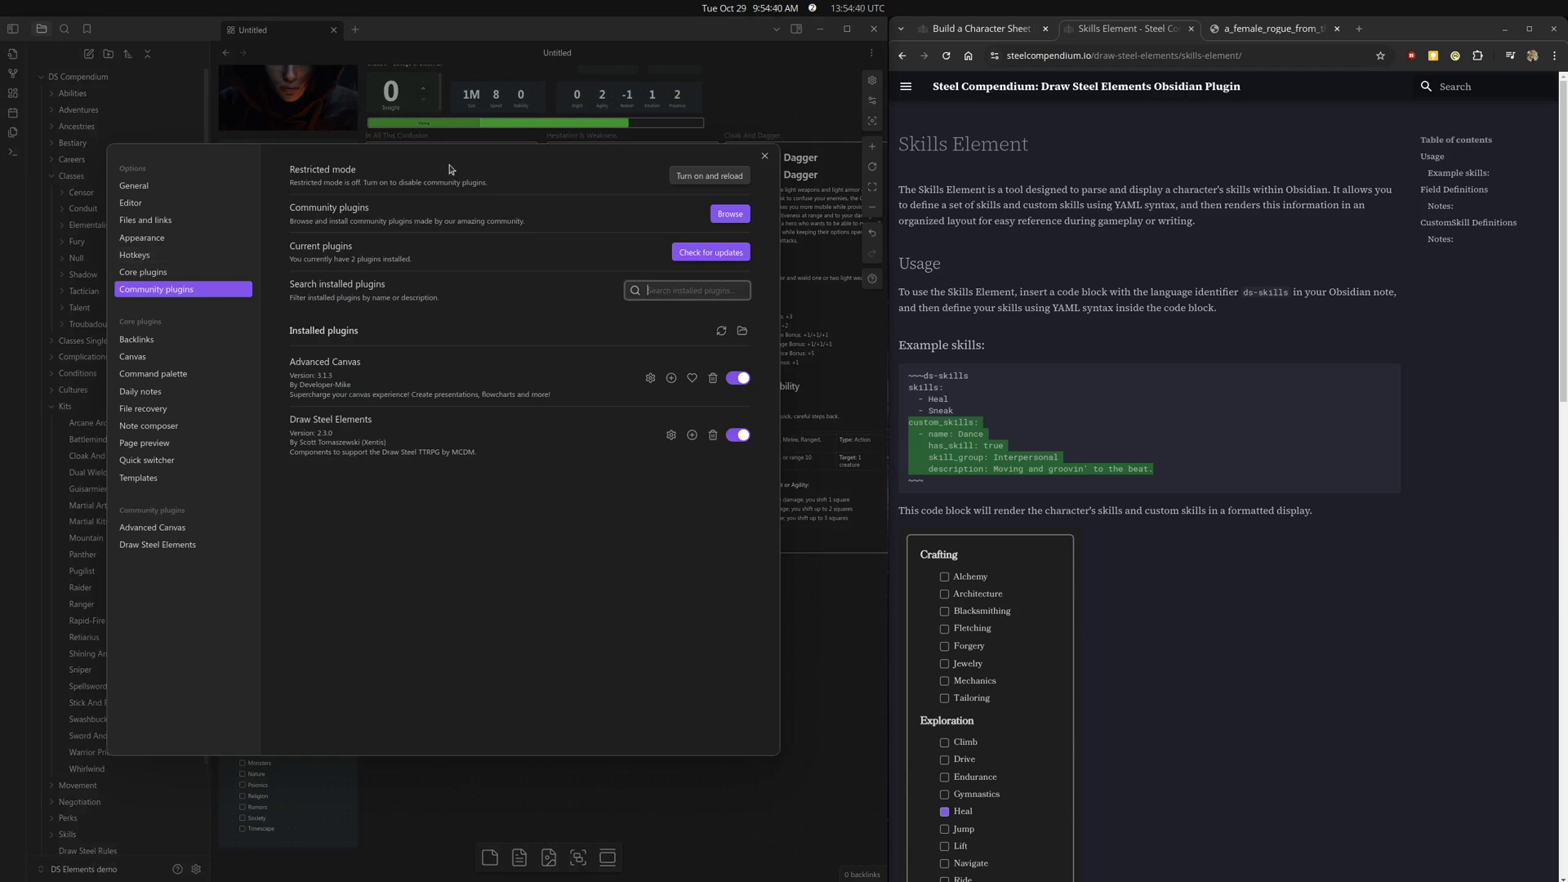
left_click(171, 241)
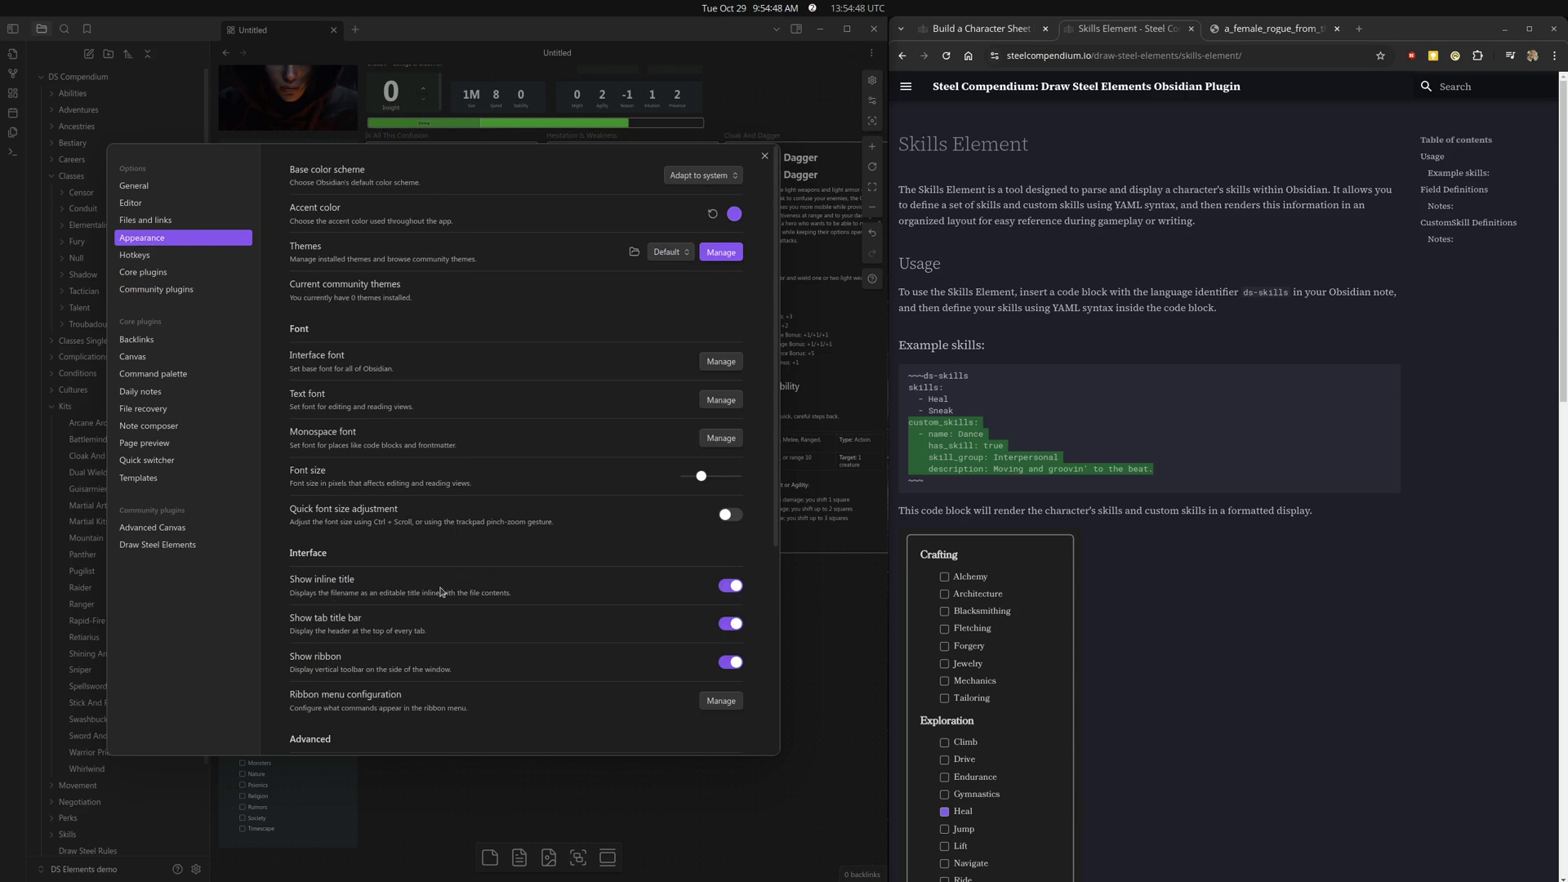
left_click(729, 587)
left_click(764, 155)
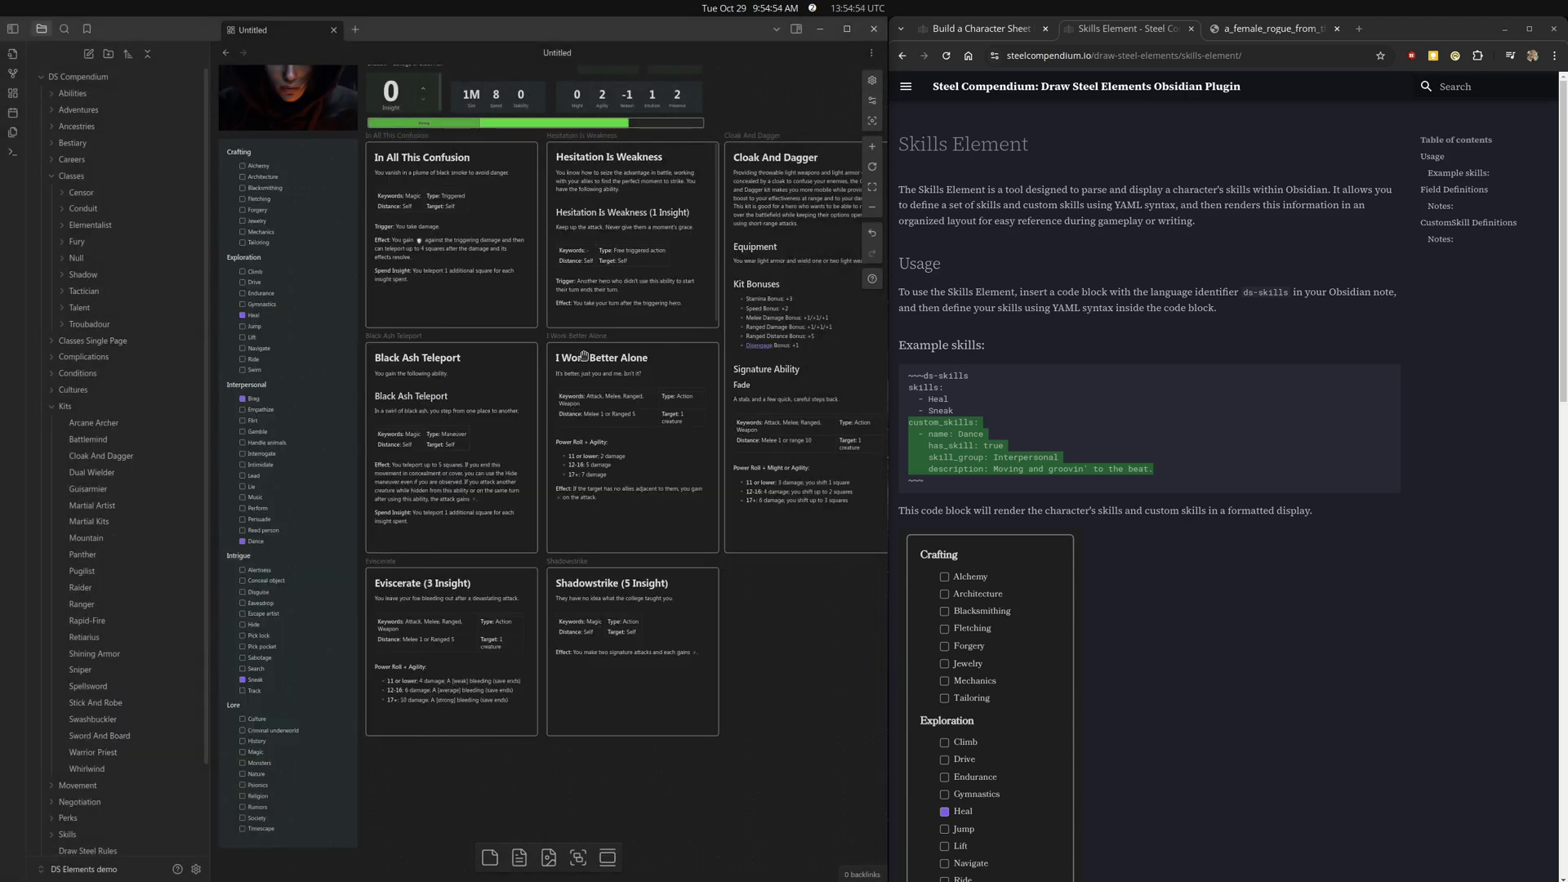
Rename the canvas to "Kali Rouge Character Sheet".
left_click(560, 51)
key("BackSpace")
type("Kali Rouge Character Sheet")
left_click(833, 646)
left_click_drag(787, 636, 731, 706)
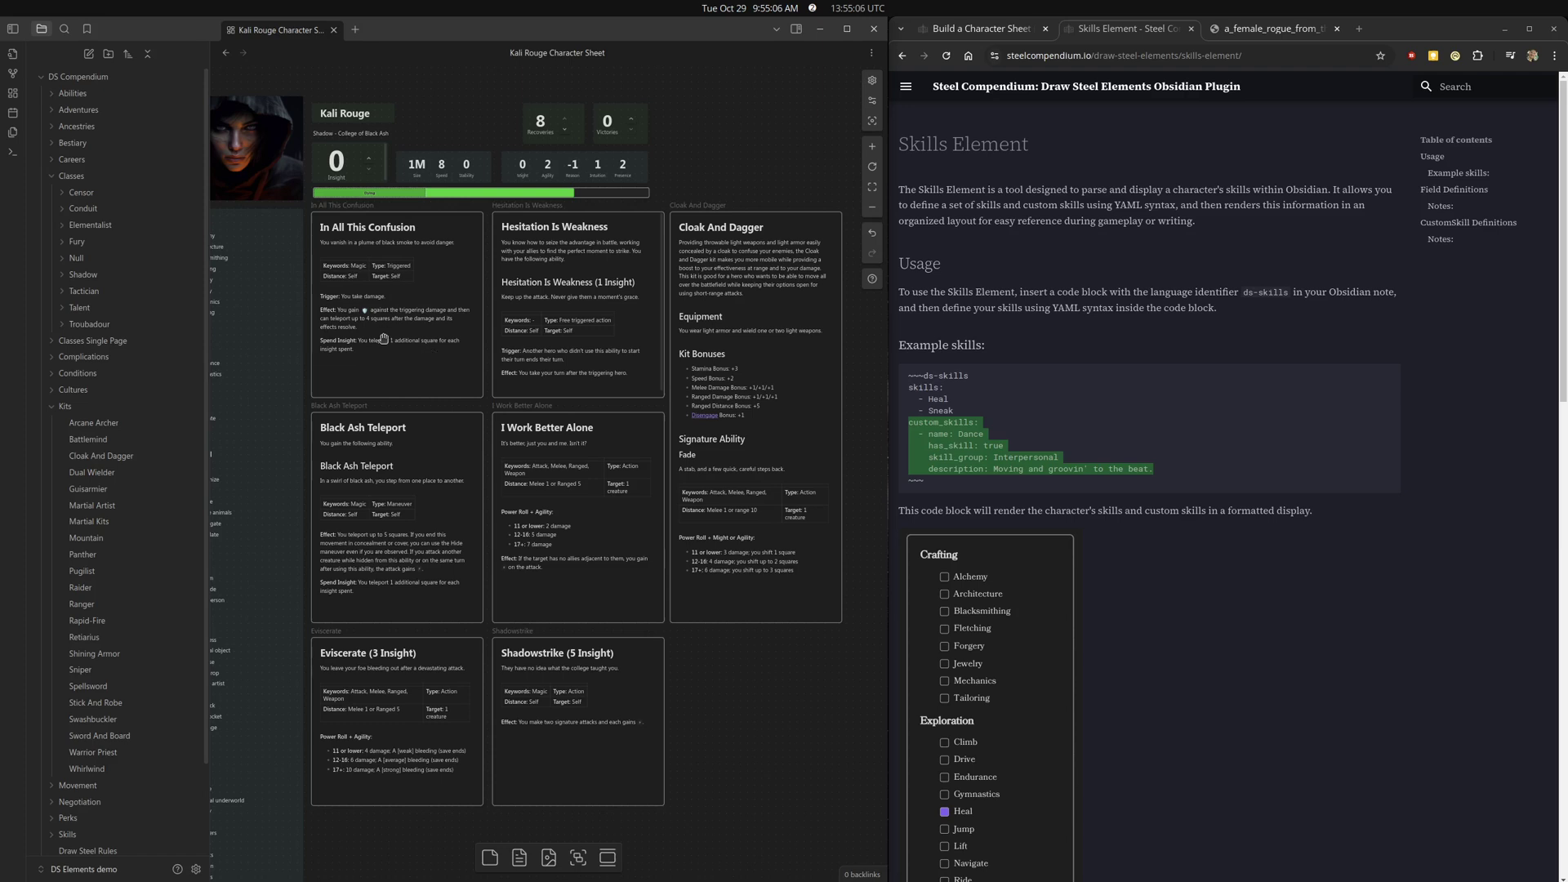
Color the In All This Confusion card red.
left_click(431, 343)
left_click(375, 187)
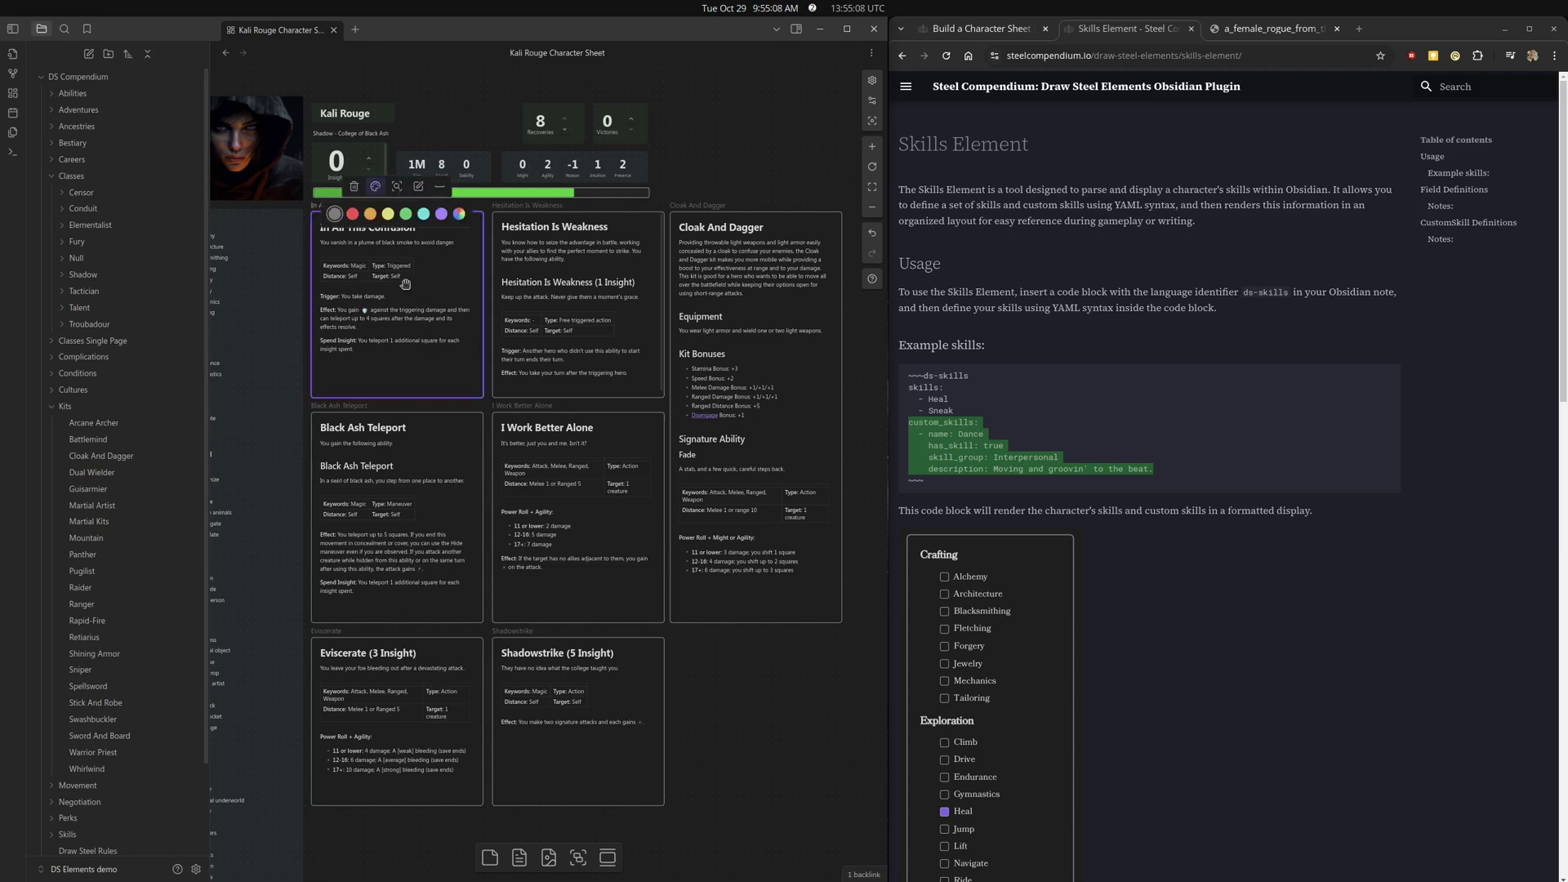
left_click(353, 213)
left_click(777, 735)
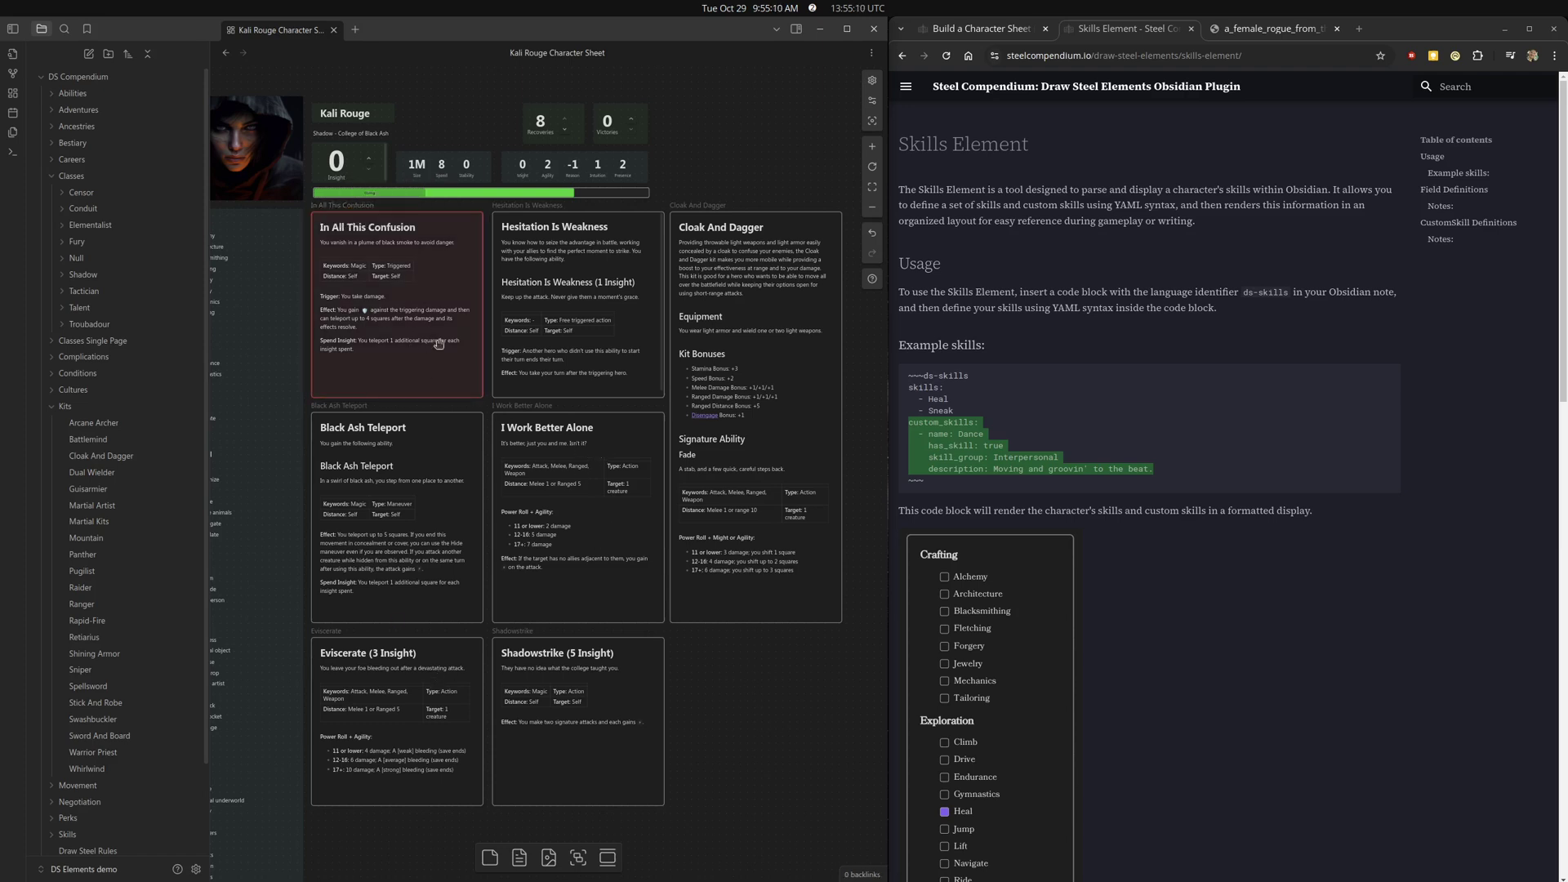
Bring the free space below Cloak And Dagger into view and collapse the Classes and Kits folders.
left_click_drag(719, 693, 782, 723)
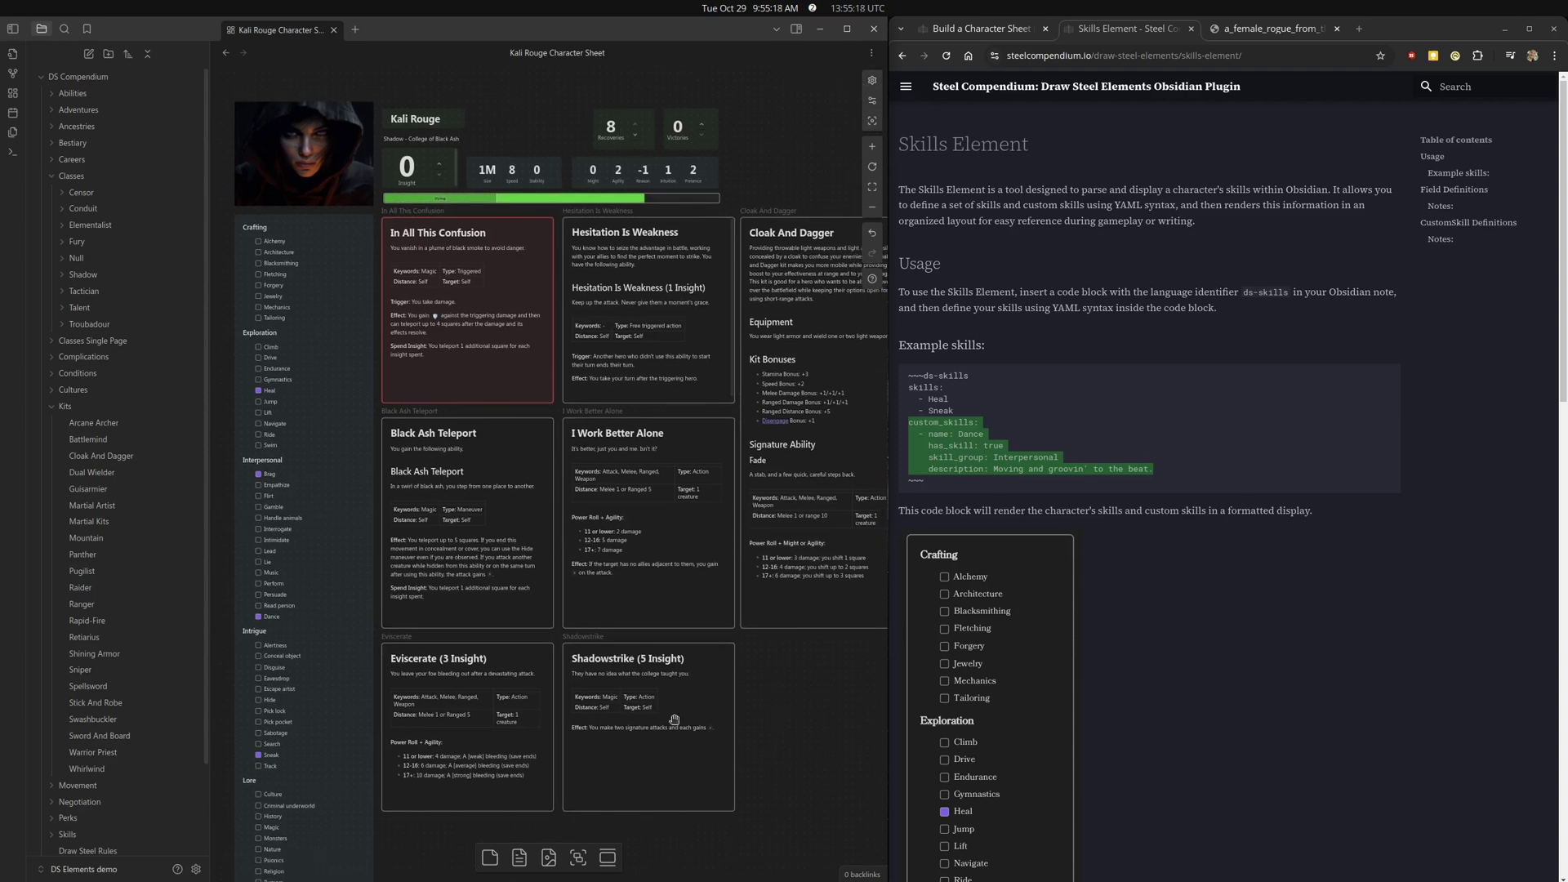
left_click_drag(768, 798, 764, 527)
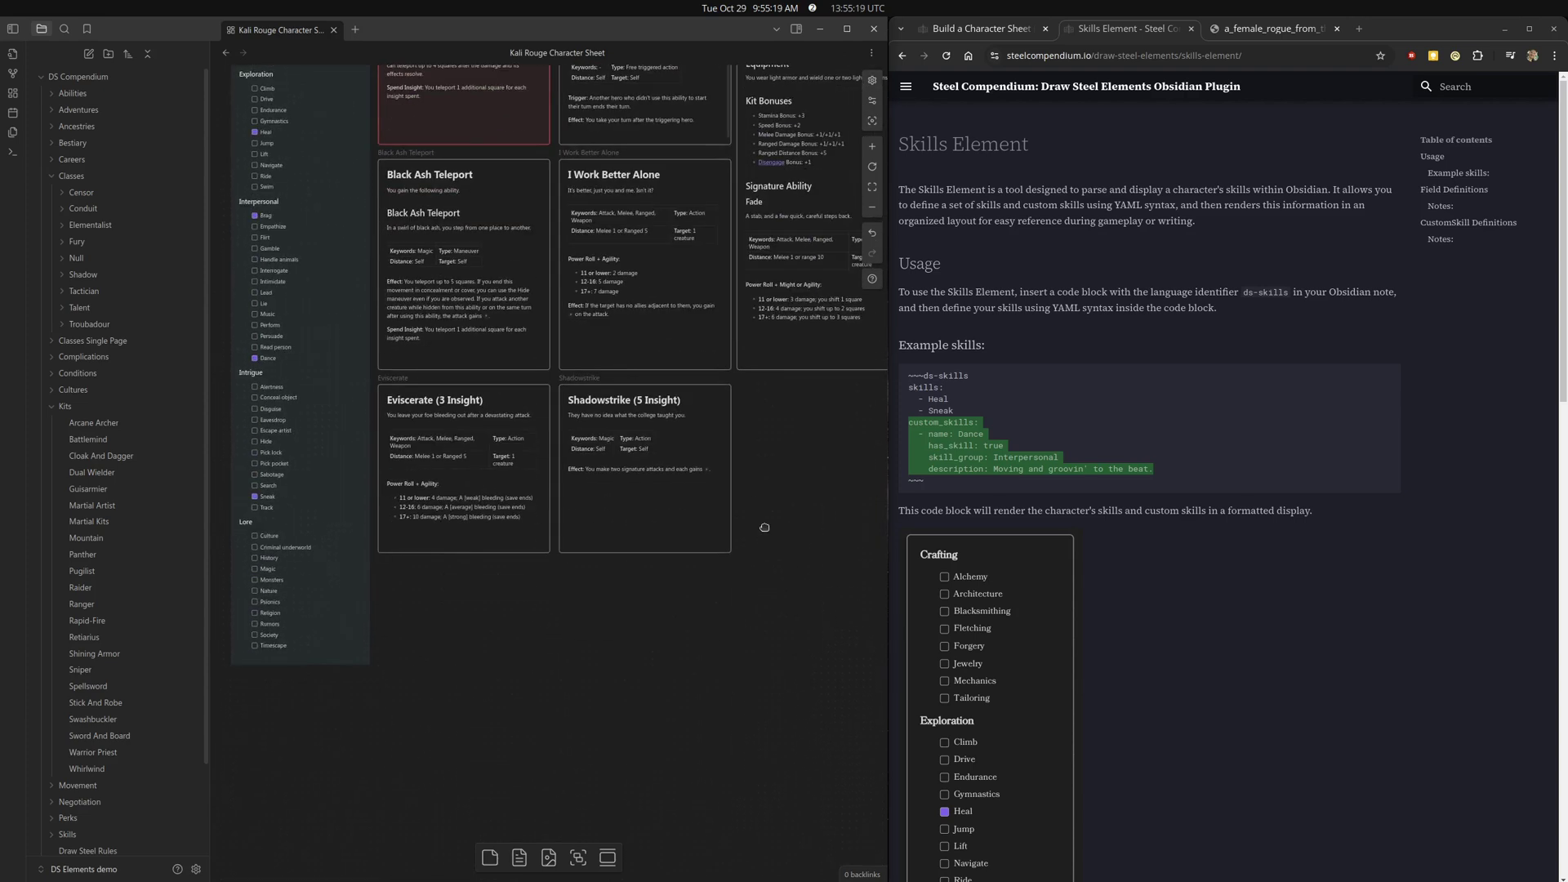
left_click(54, 178)
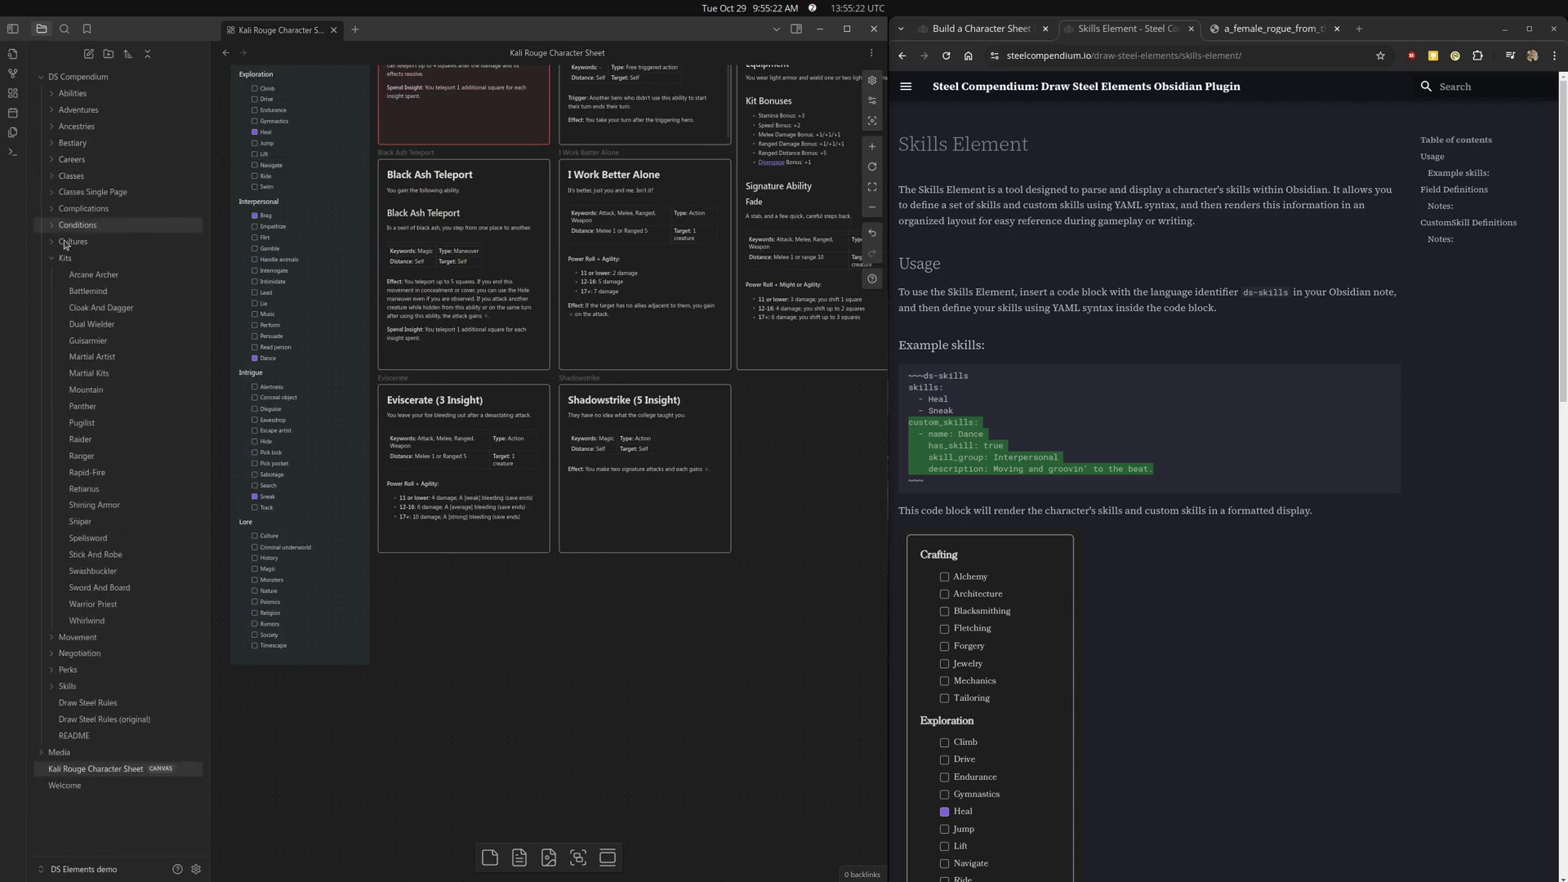
left_click(66, 258)
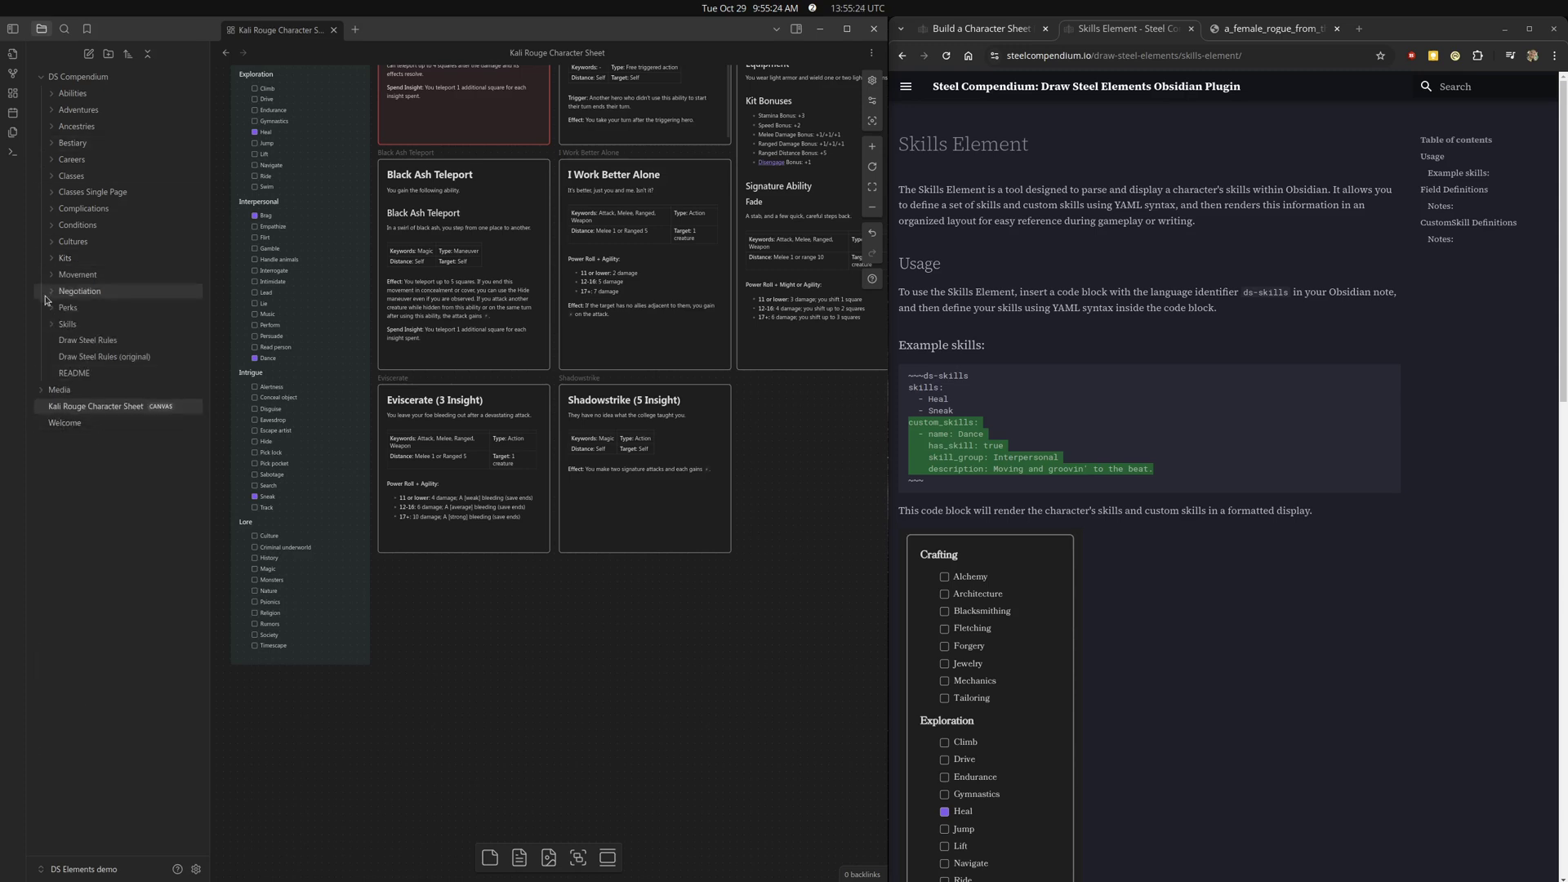
Expand Intrigue Perks in the Perks folder and add the Criminal Contacts note to the canvas beside the Shadowstrike card.
left_click(67, 307)
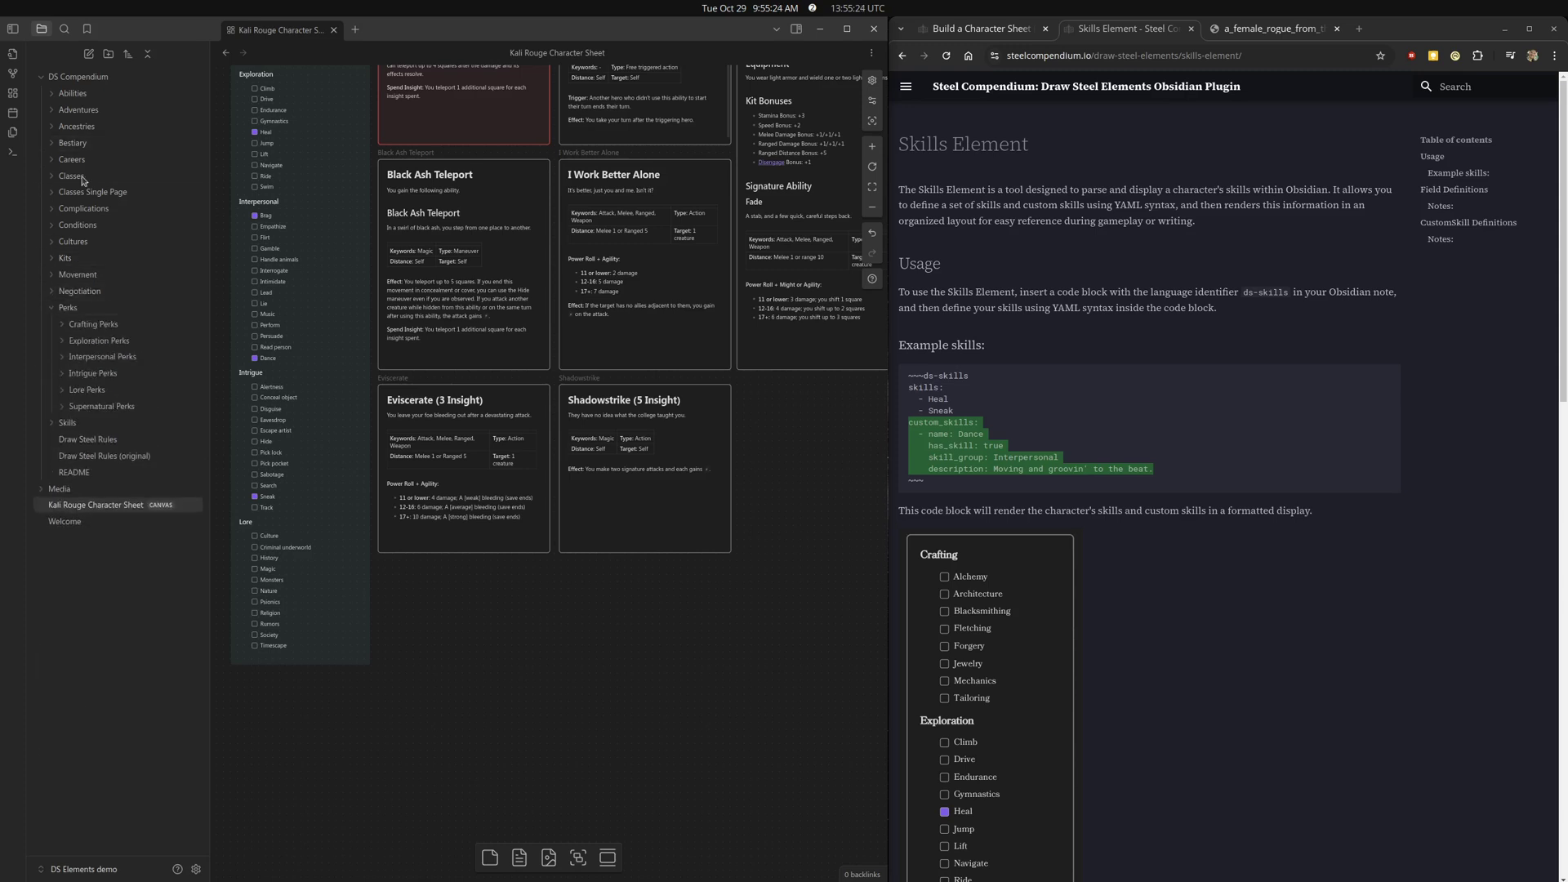
left_click(64, 360)
left_click(64, 360)
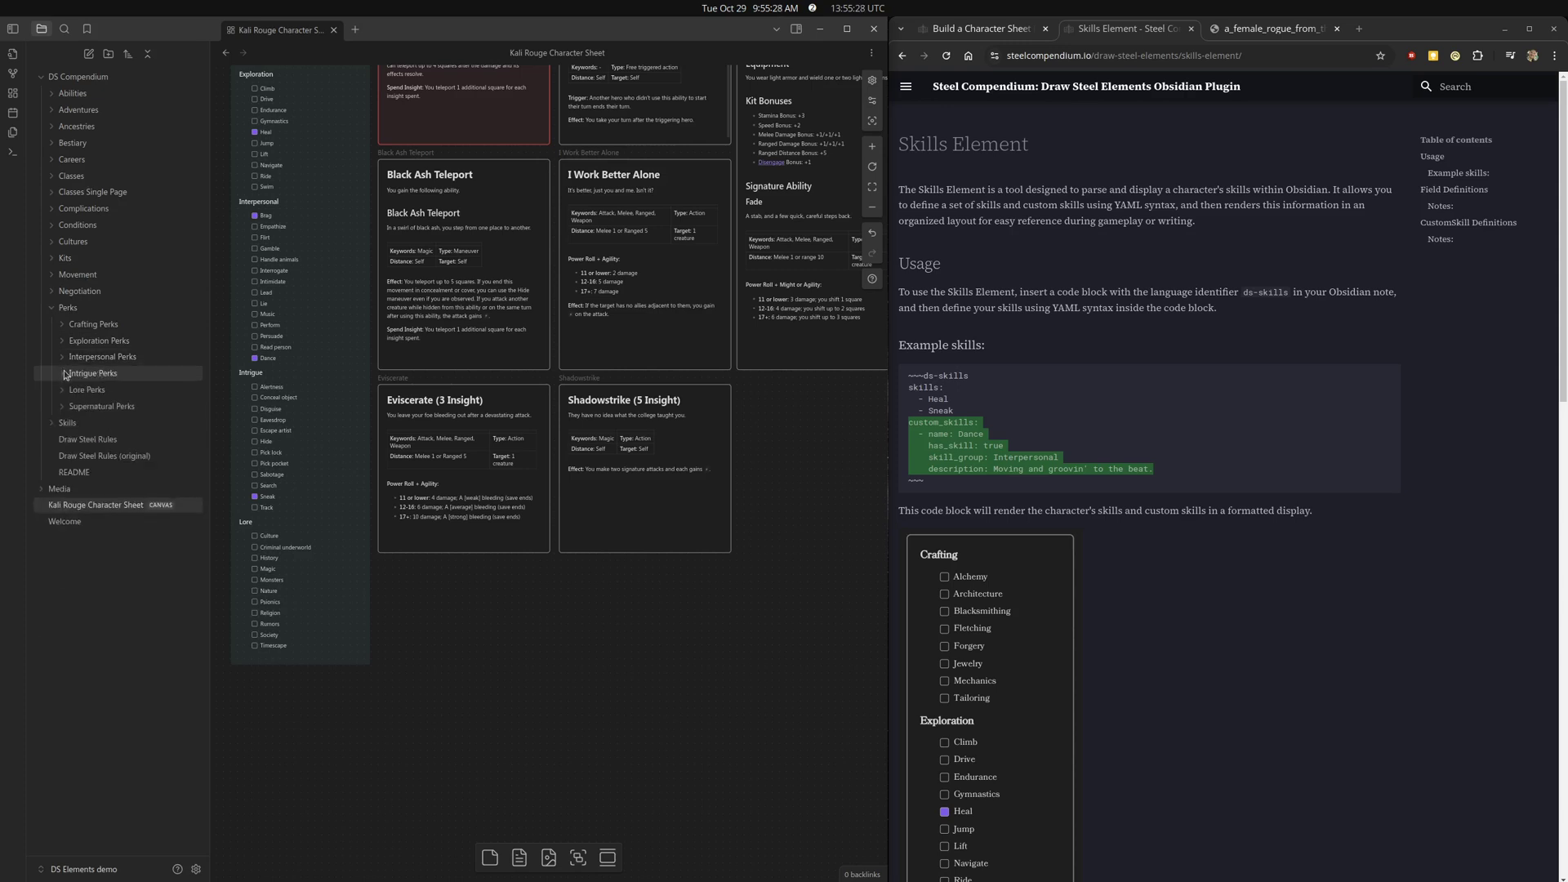
left_click(64, 374)
left_click_drag(106, 391, 787, 508)
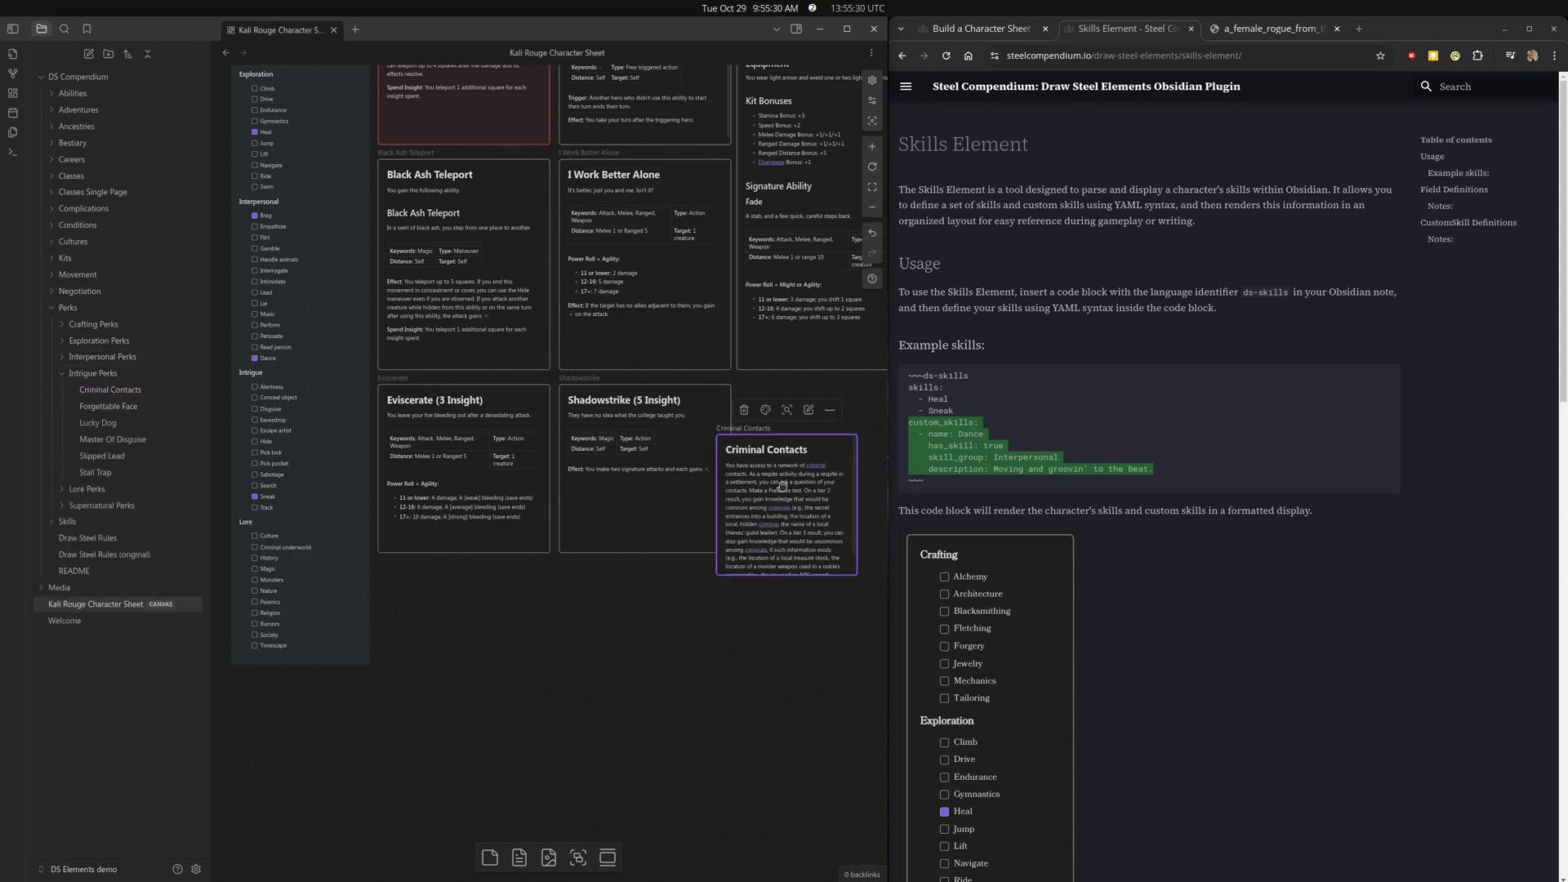
Place the Criminal Contacts card in the grid below Cloak And Dagger and resize it to match the neighbouring Shadowstrike card.
left_click_drag(739, 675, 475, 684)
left_click_drag(538, 539, 649, 565)
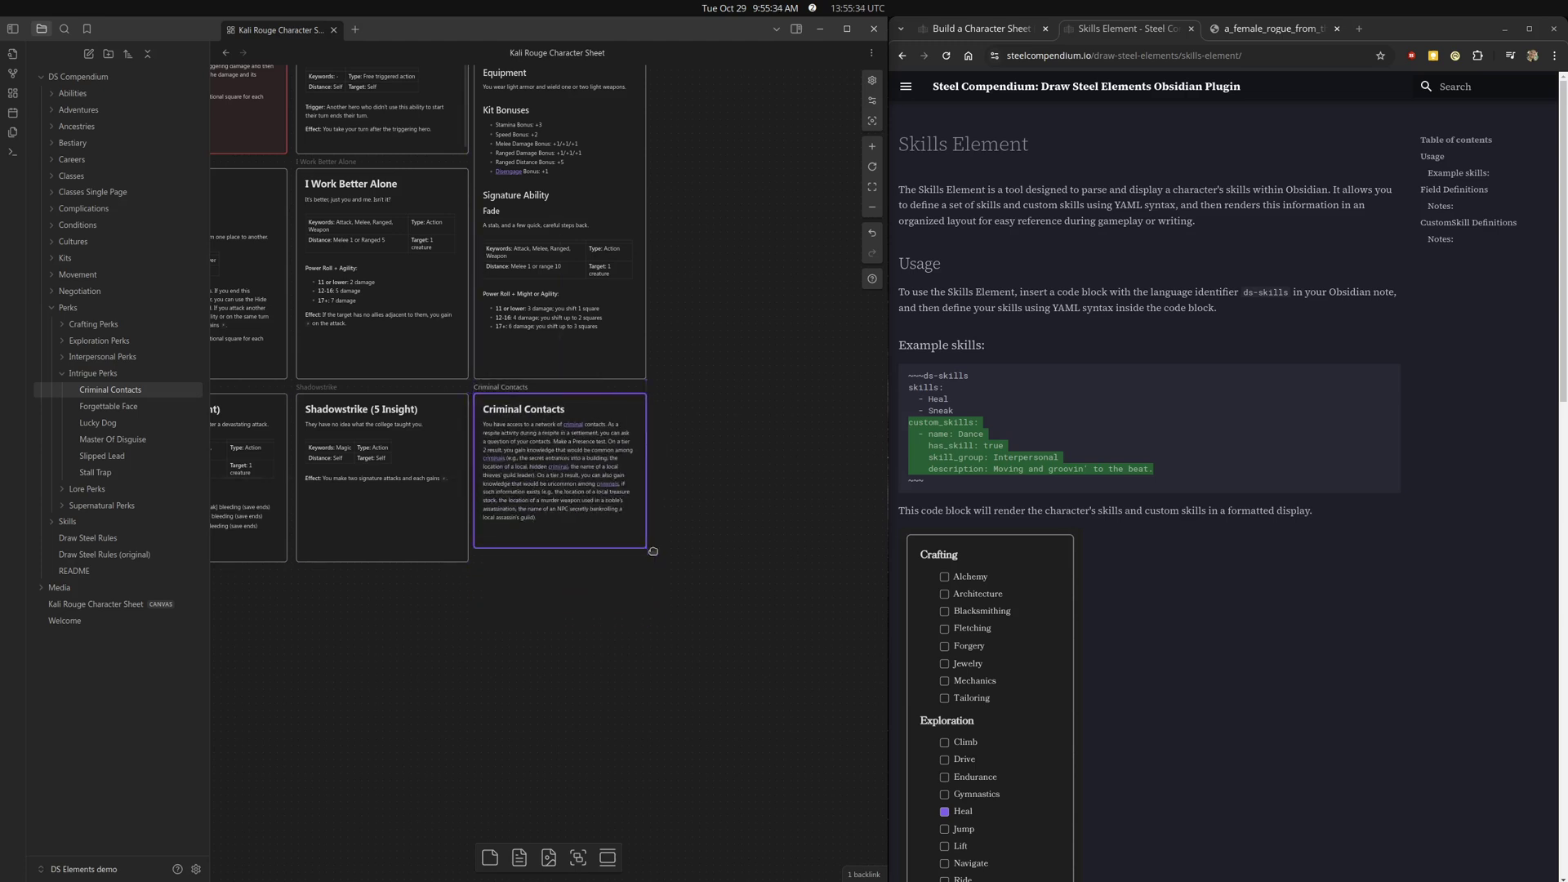
left_click(526, 677)
Collapse the Perks folder, expand Ancestries, and add the Elf, Wode note to the free space below the ability cards.
left_click_drag(421, 671, 611, 571)
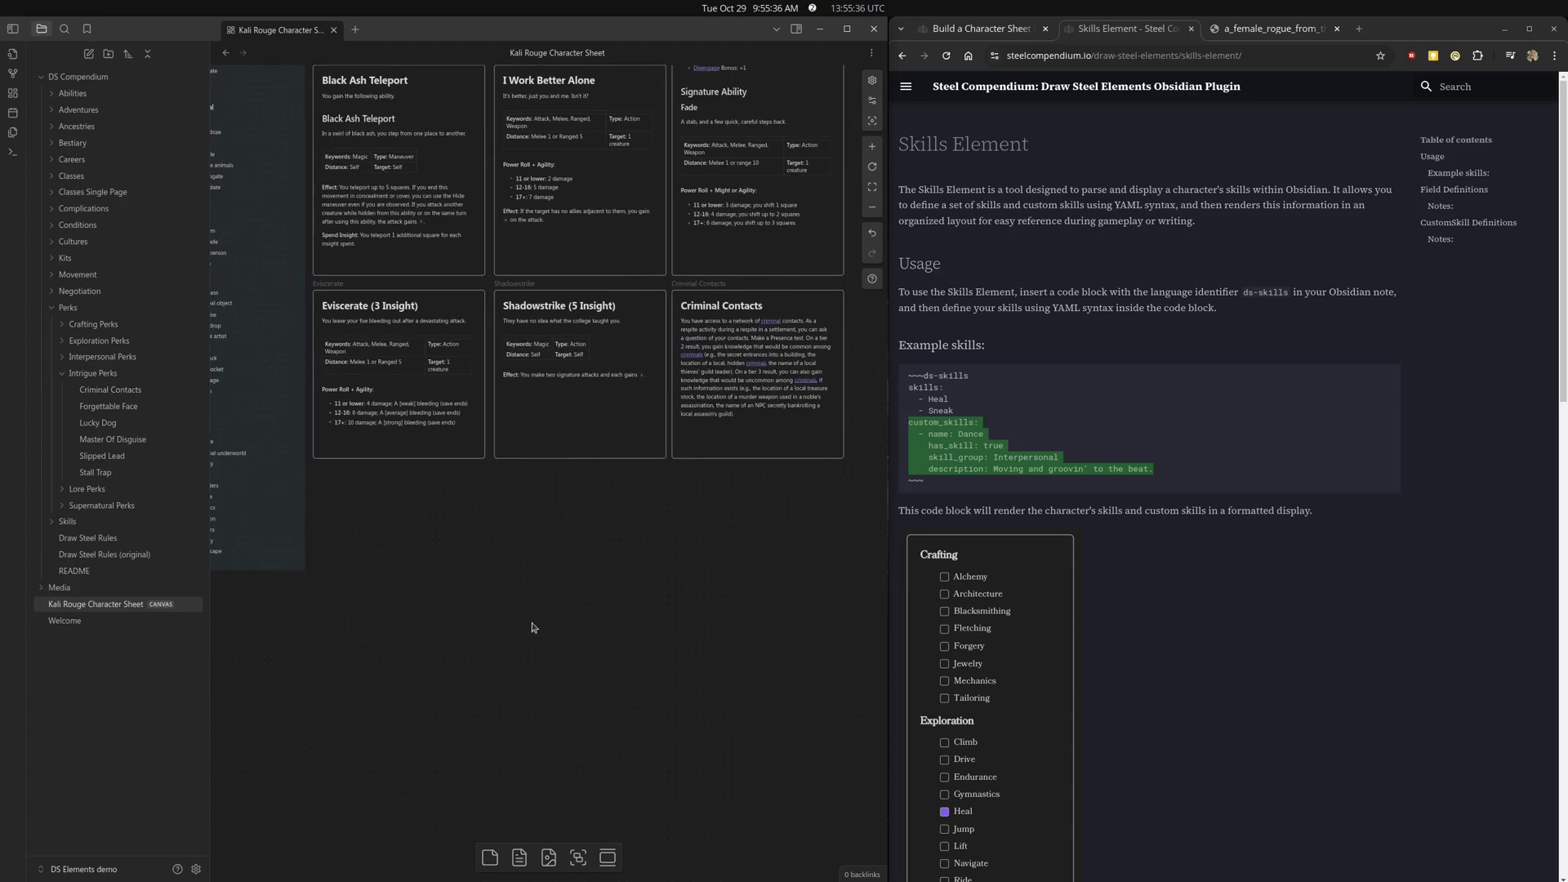
left_click_drag(536, 630, 572, 575)
left_click(51, 310)
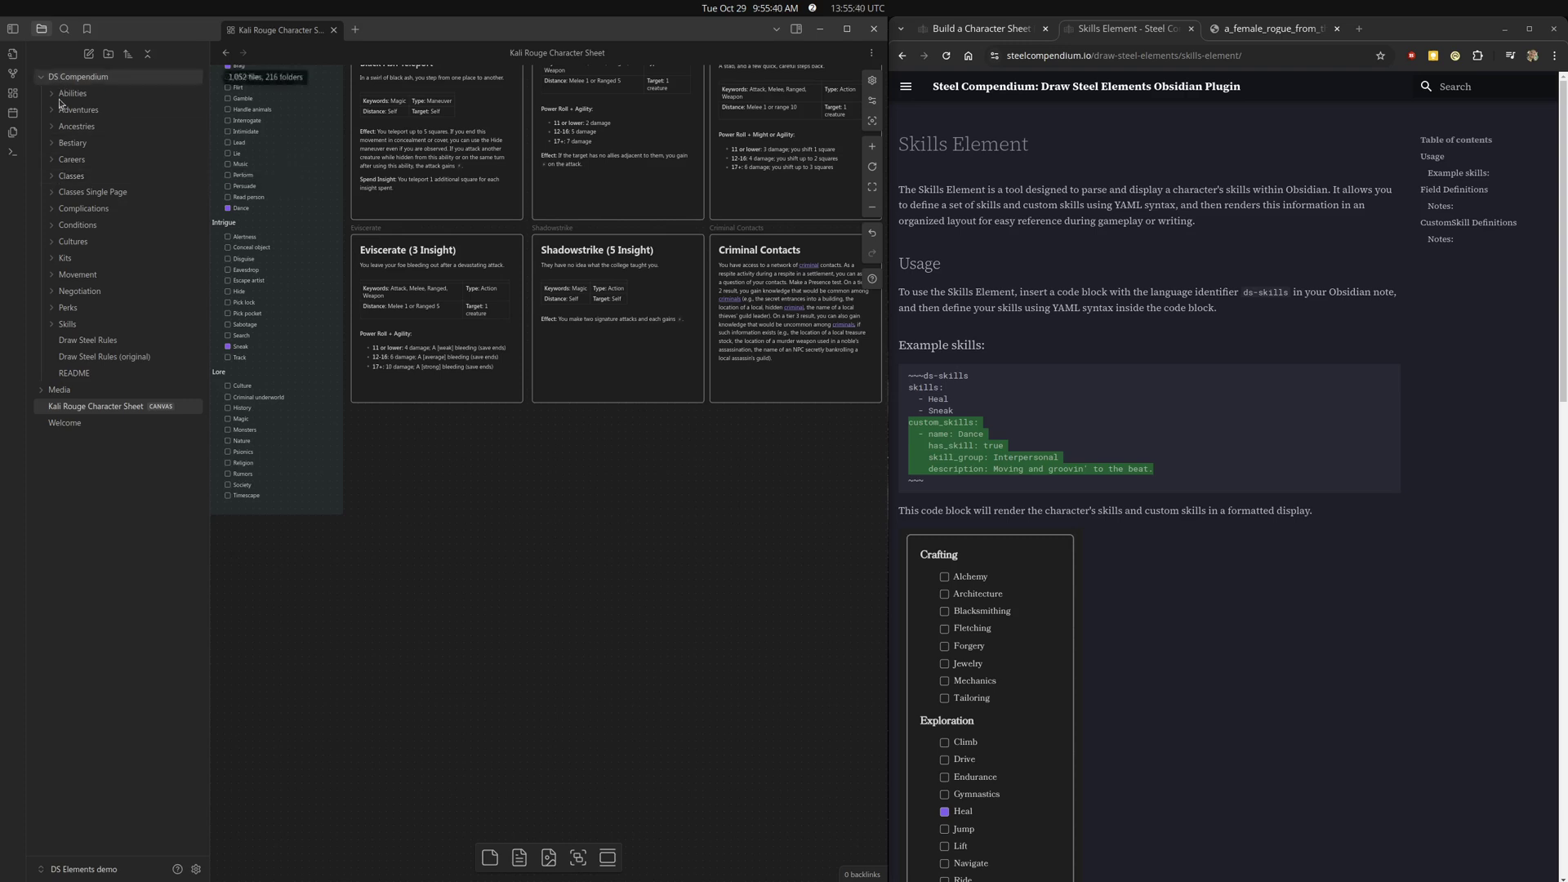
left_click(51, 131)
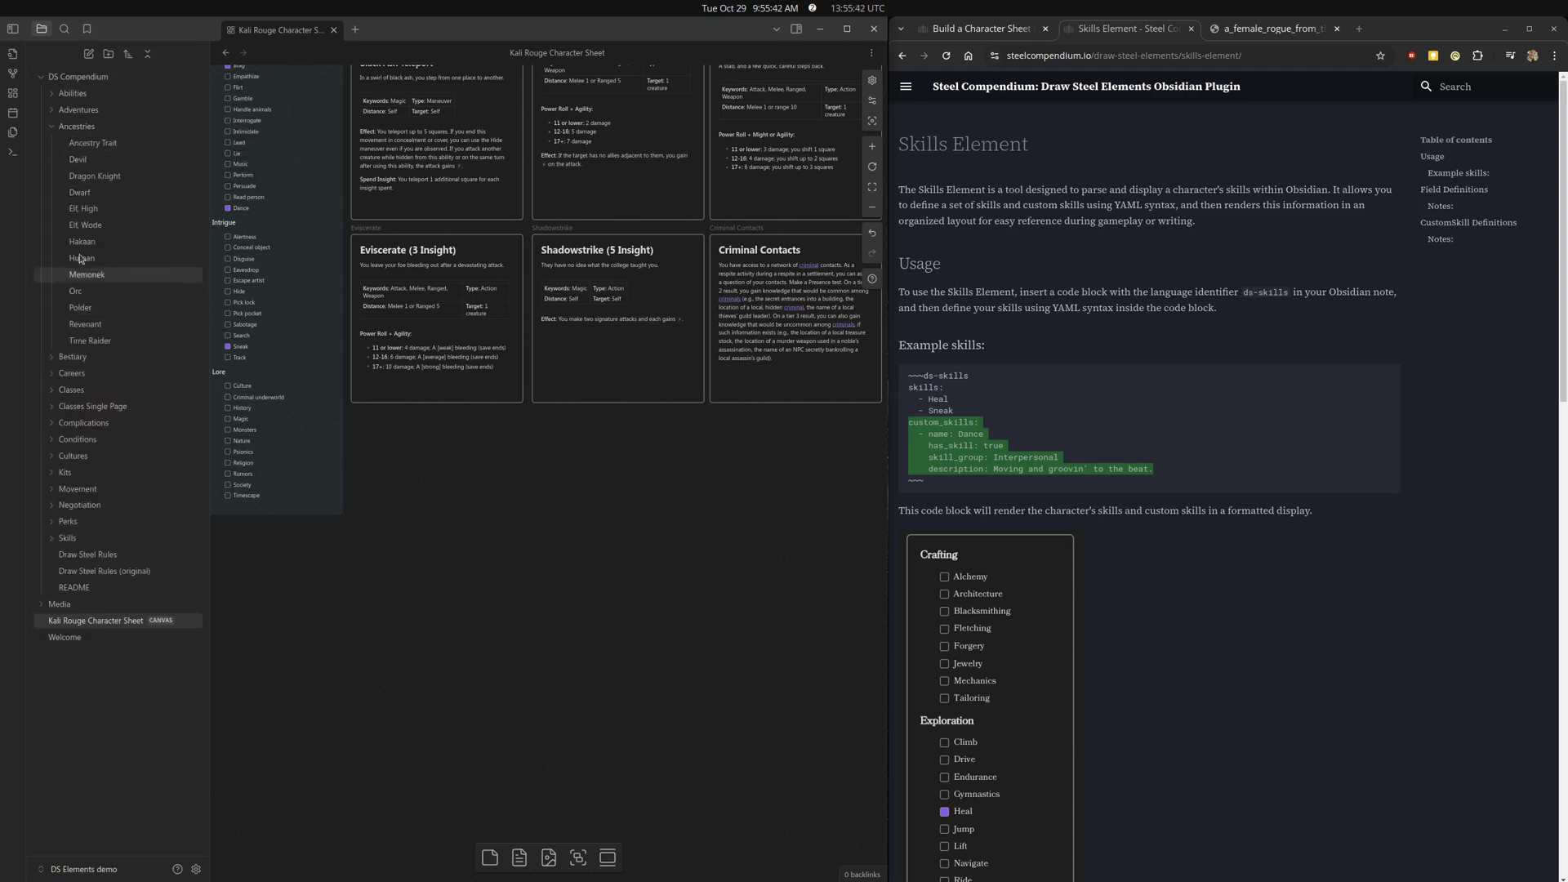
left_click_drag(83, 226, 563, 569)
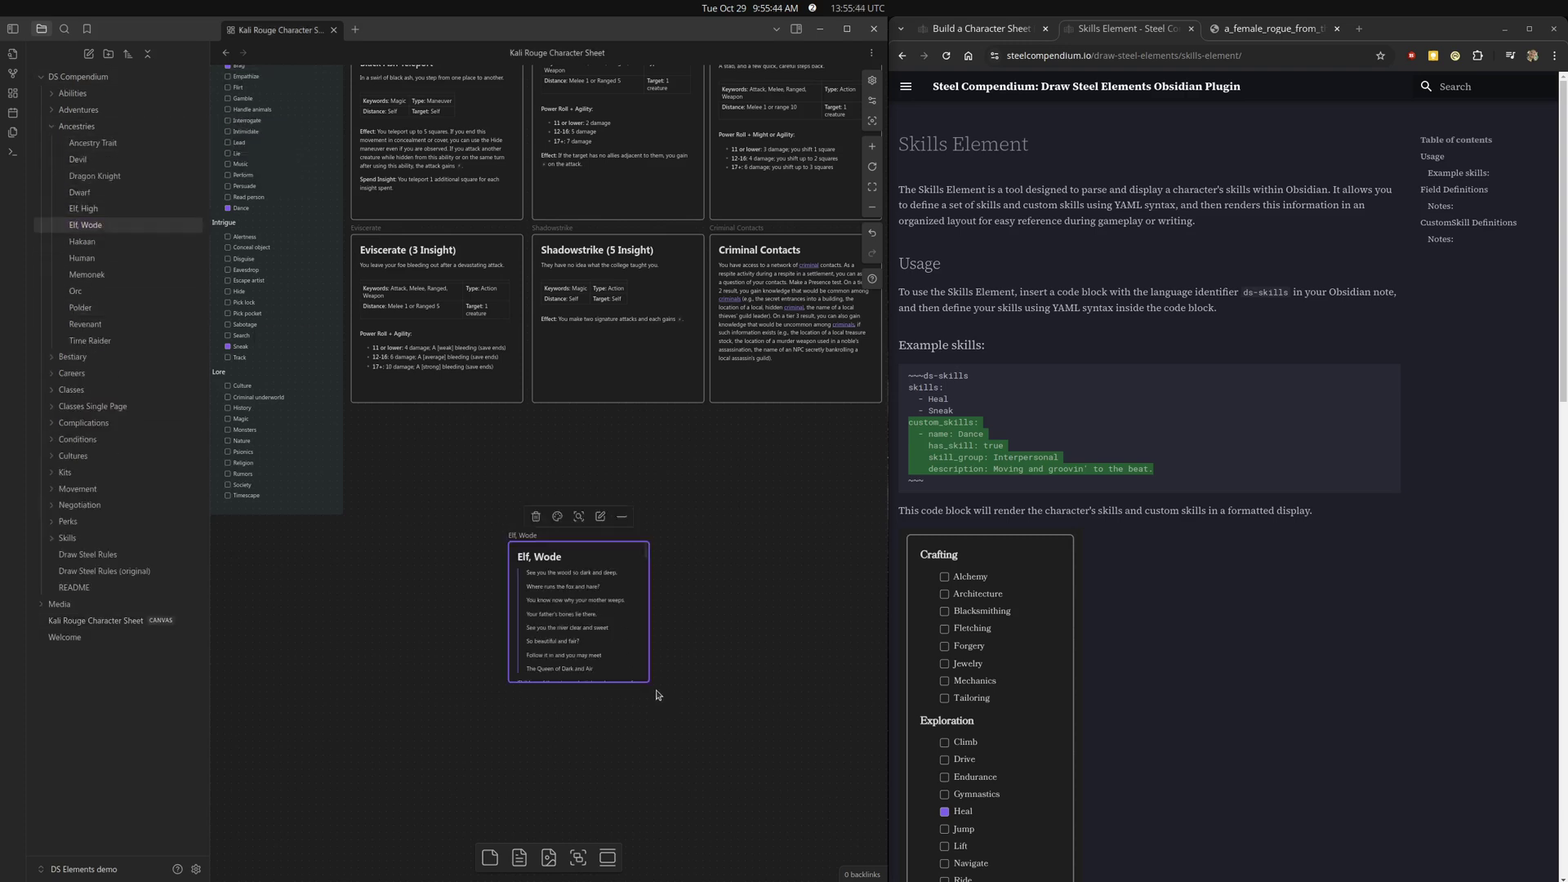
Enlarge the Elf, Wode card and examine its Wode Elf Traits section.
left_click_drag(647, 681, 879, 802)
left_click(436, 614)
left_click_drag(458, 621, 428, 379)
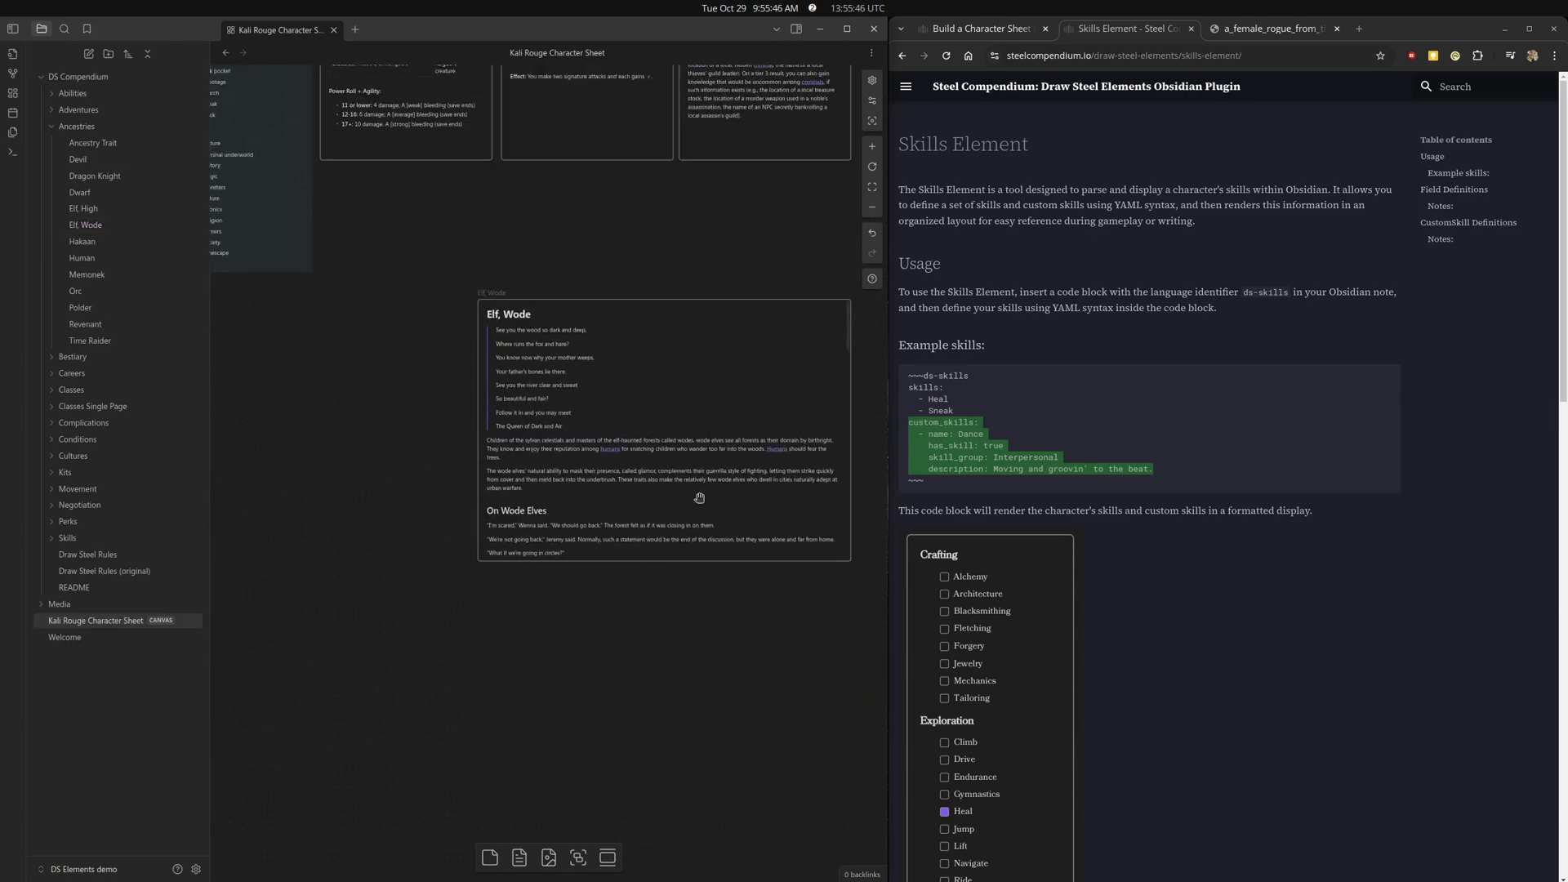
scroll(681, 454, "down", 3)
left_click_drag(642, 424, 676, 748)
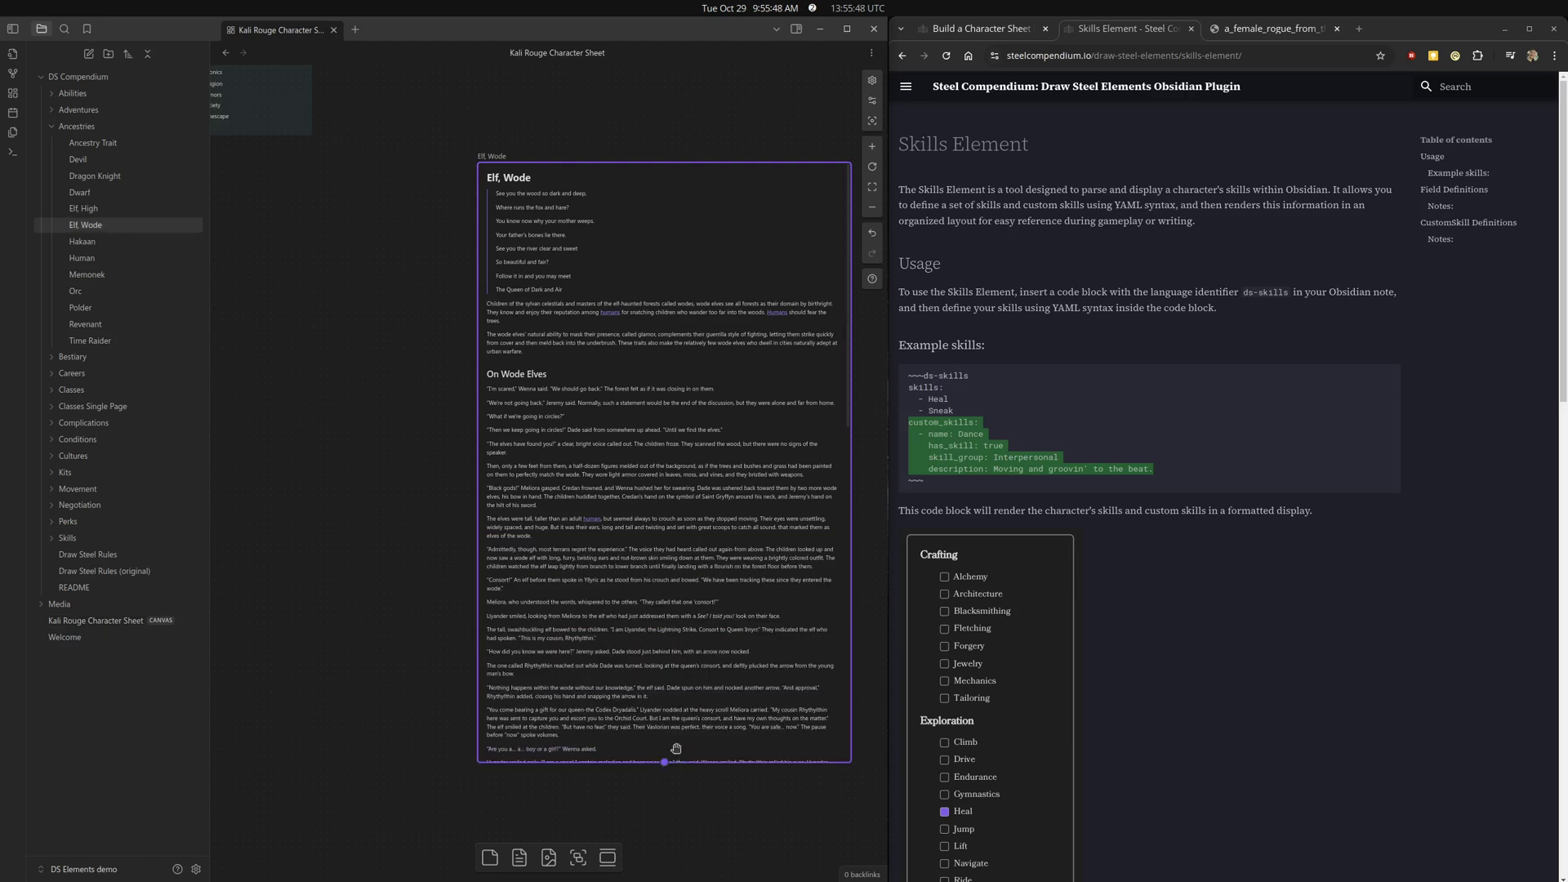
scroll(595, 636, "down", 10)
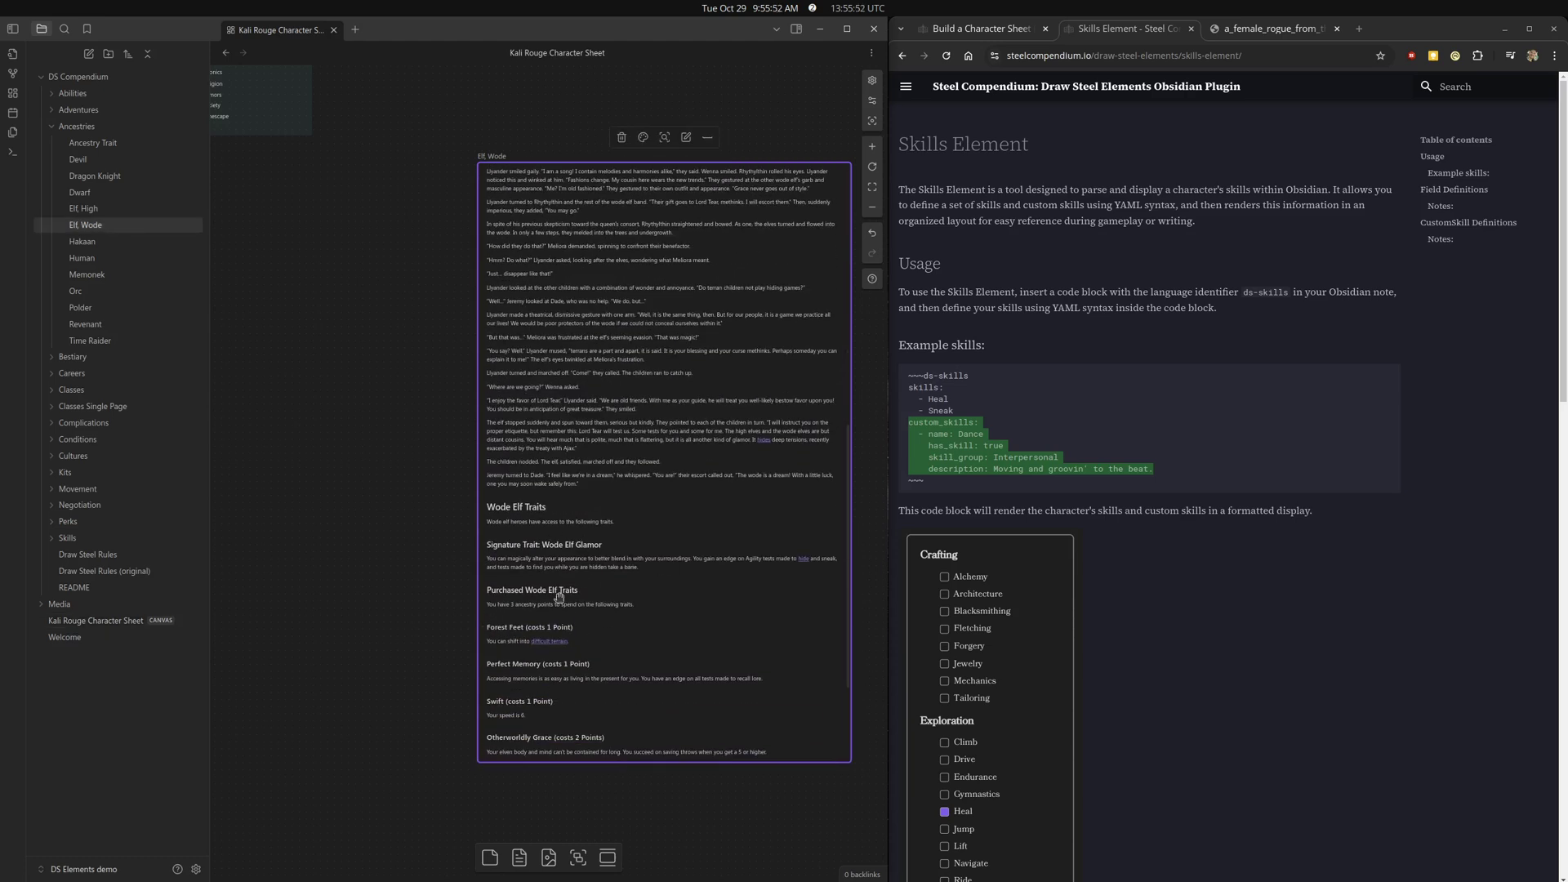
scroll(559, 596, "down", 3)
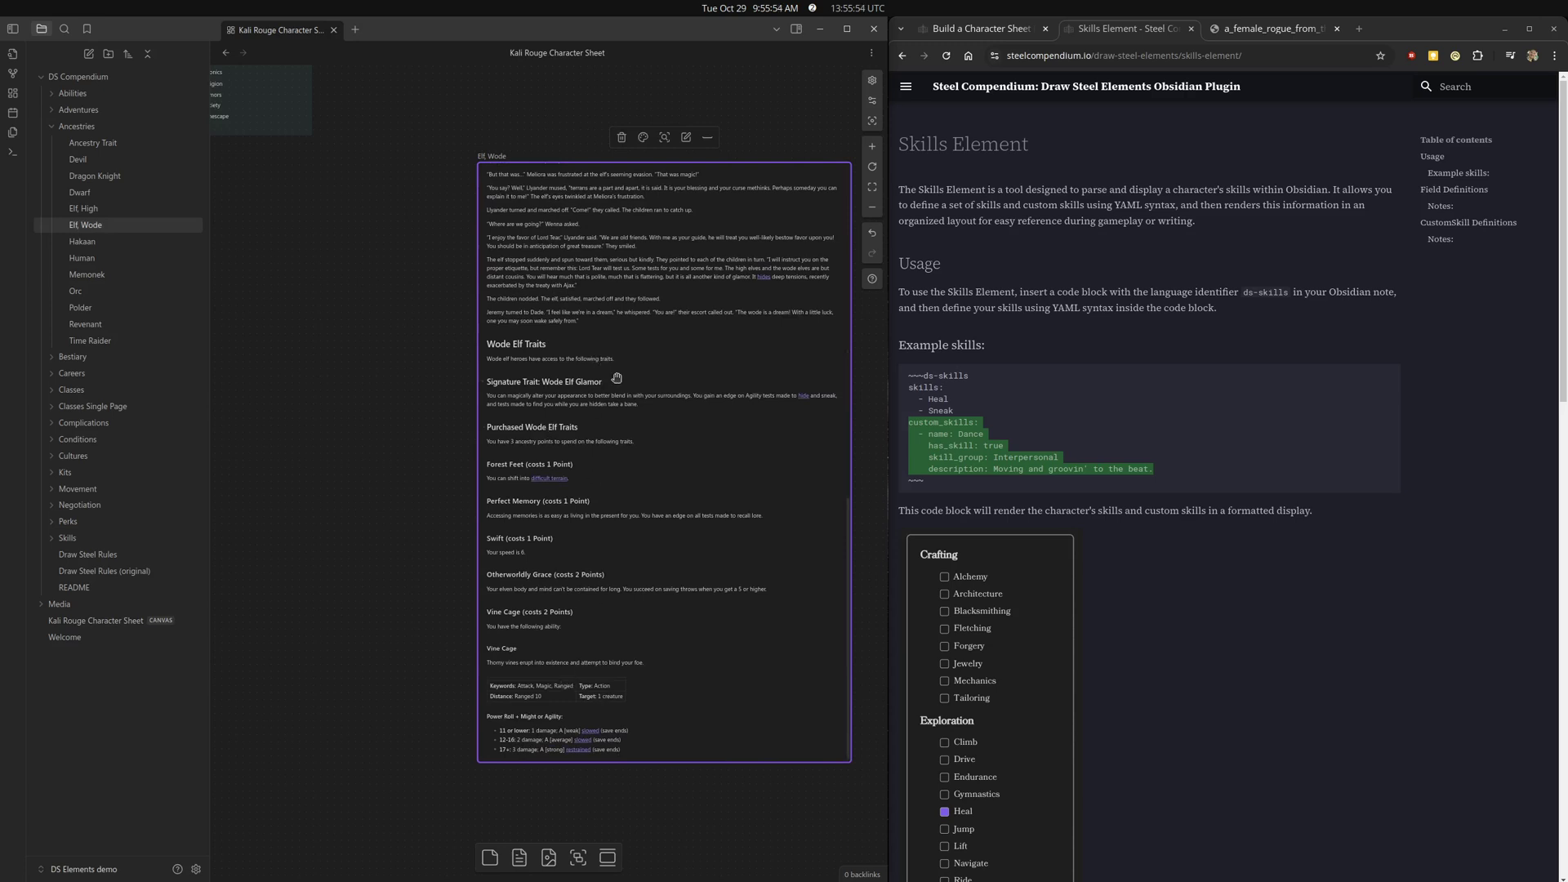
Narrow the Elf, Wode card to the heading Swift (costs 1 Point) and shrink the card around its short text.
right_click(585, 272)
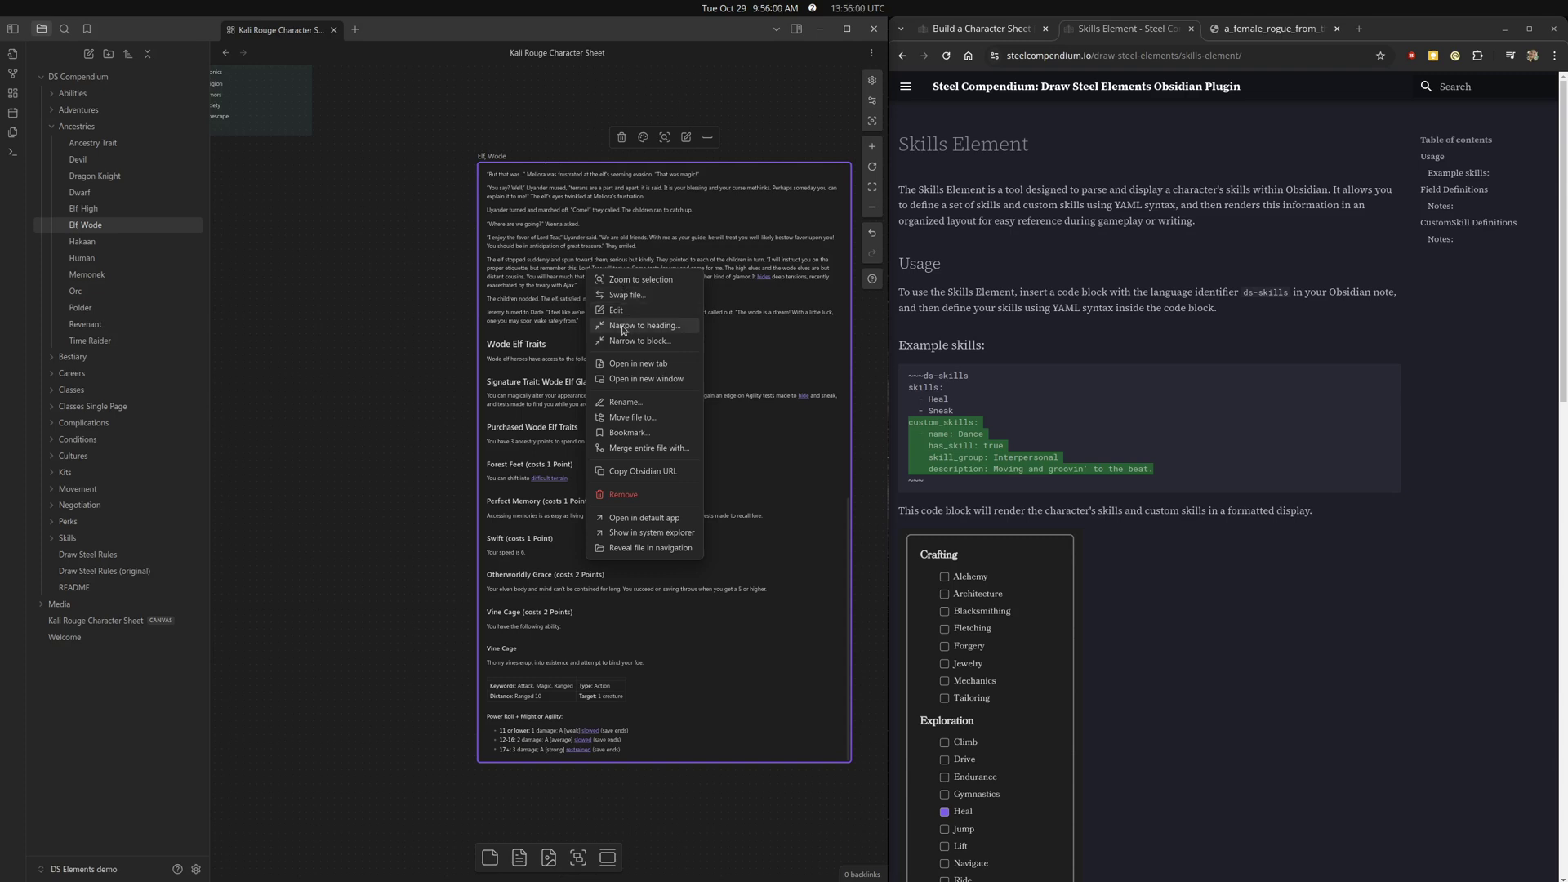
left_click(622, 327)
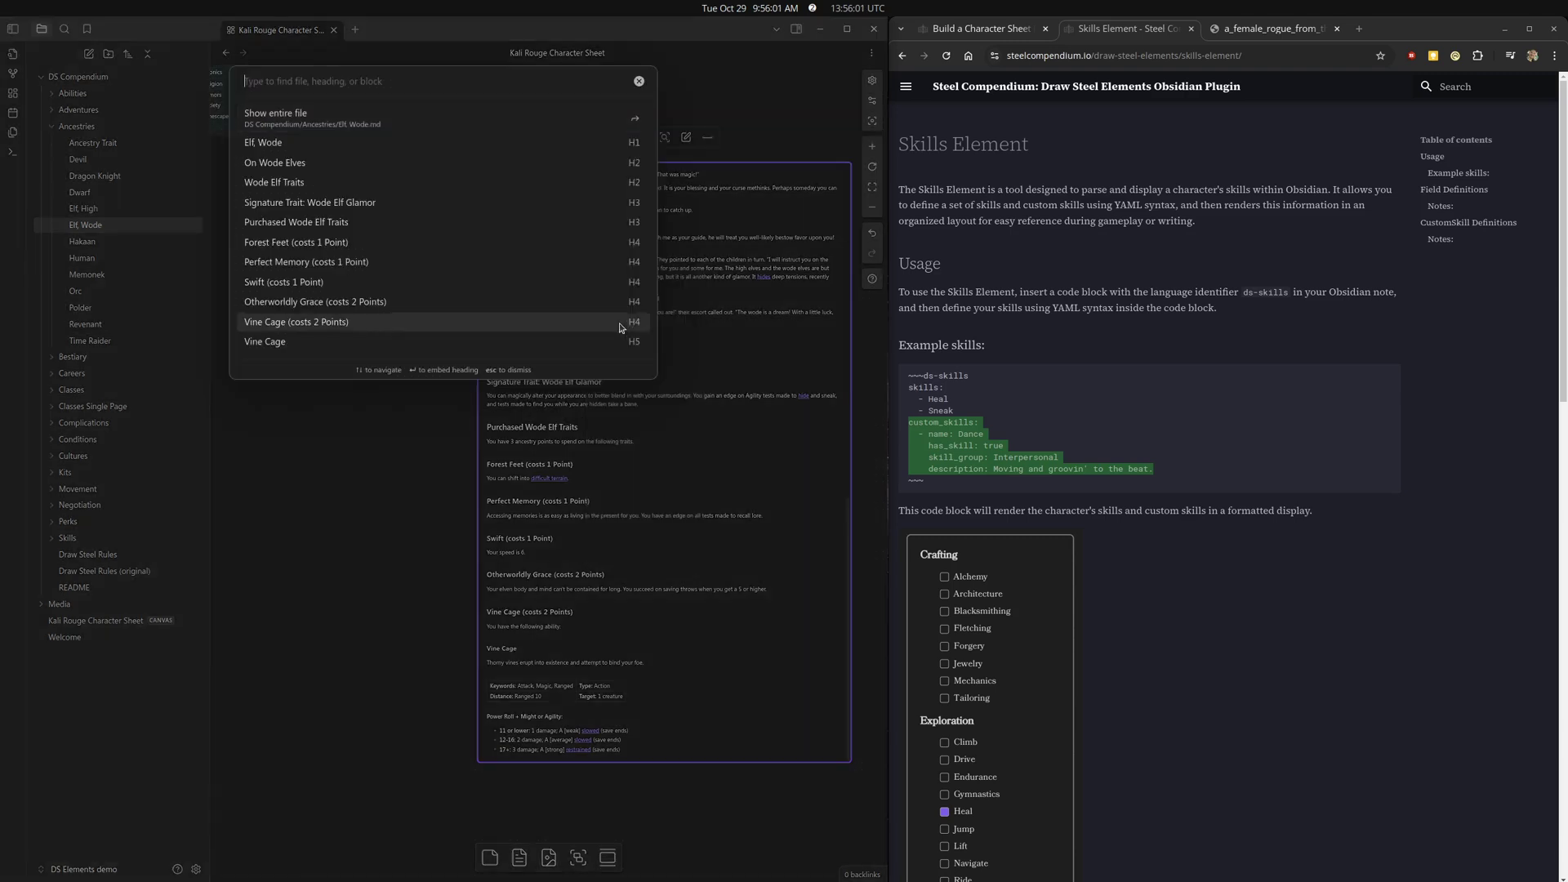
left_click(304, 284)
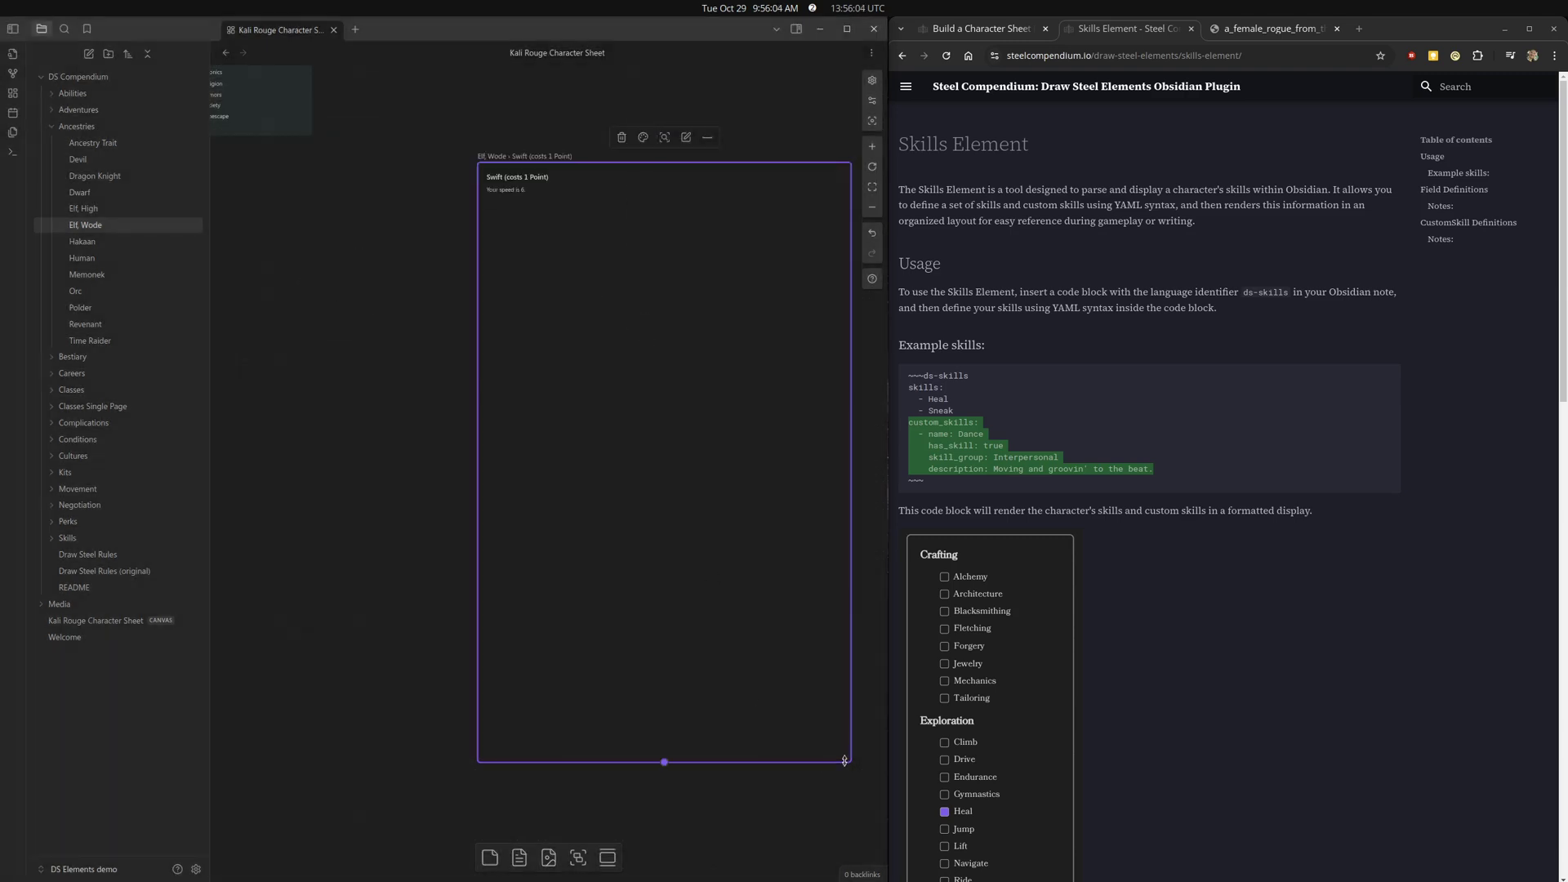
left_click_drag(844, 761, 672, 206)
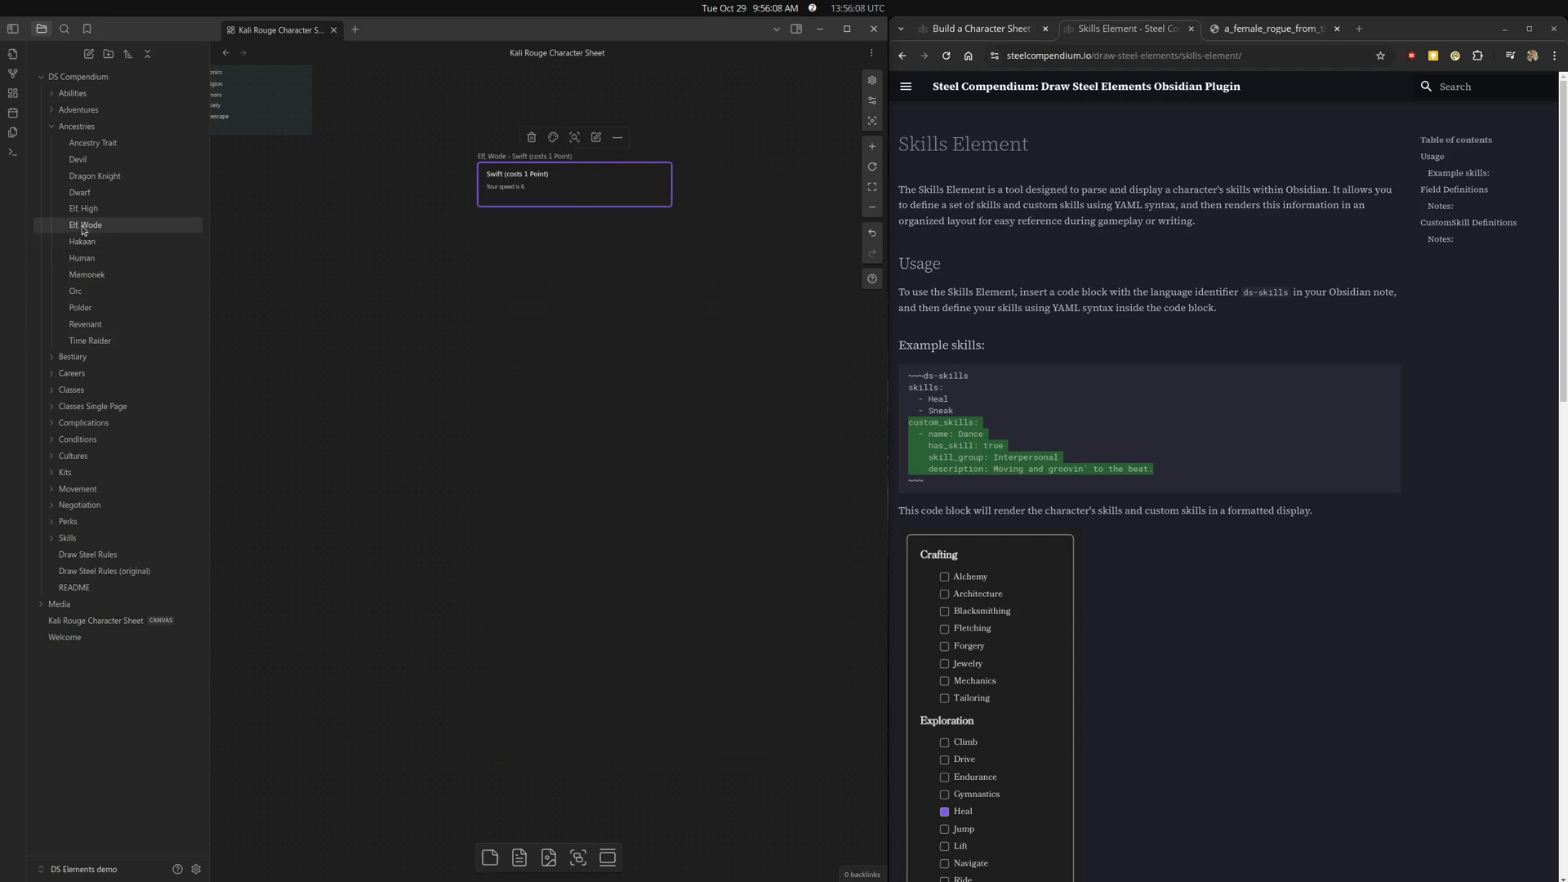
Add a second Elf, Wode note below the Swift card, narrow it to Otherworldly Grace (costs 2 Points), and move it aside.
left_click_drag(84, 224, 530, 337)
right_click(521, 313)
left_click(584, 377)
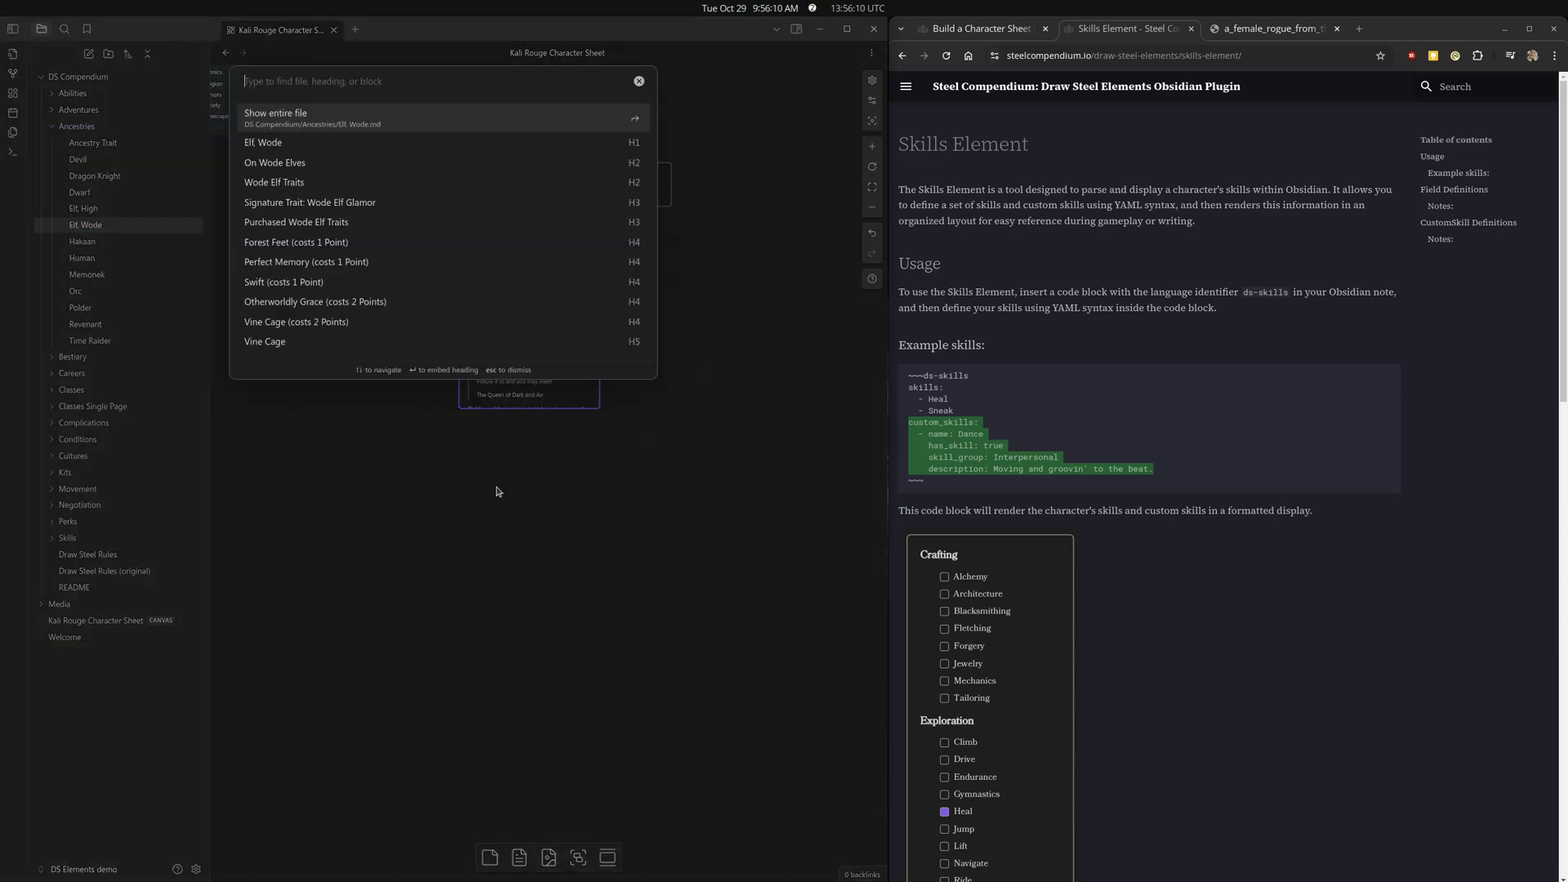
left_click(443, 304)
left_click_drag(519, 329, 415, 352)
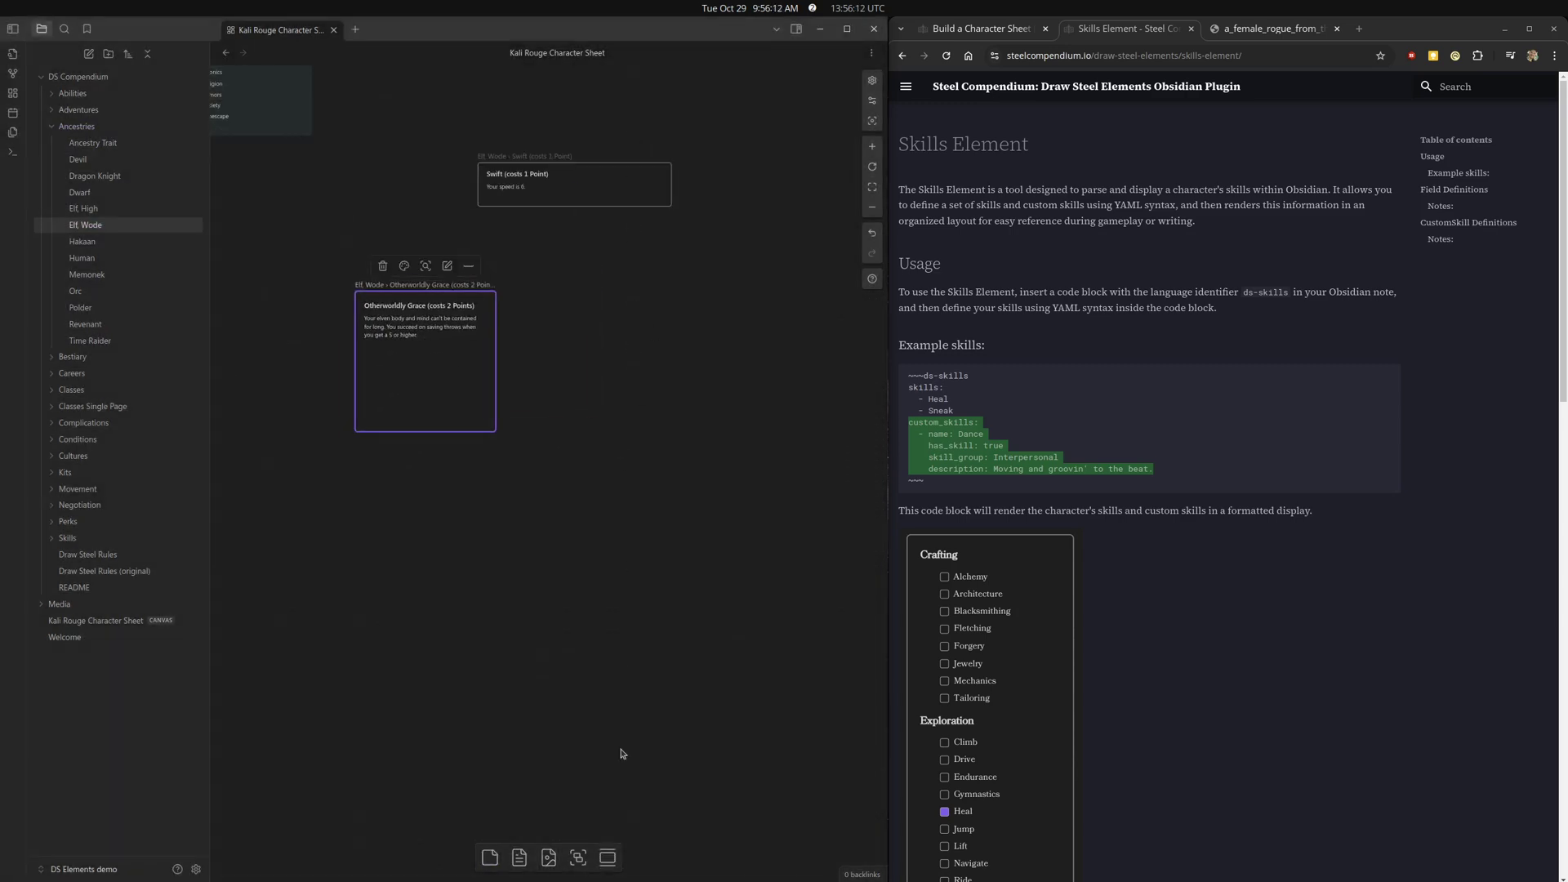
Create a group beside the Otherworldly Grace card, name it "Wode Elf", and enlarge it to hold both trait cards.
left_click_drag(578, 857, 583, 367)
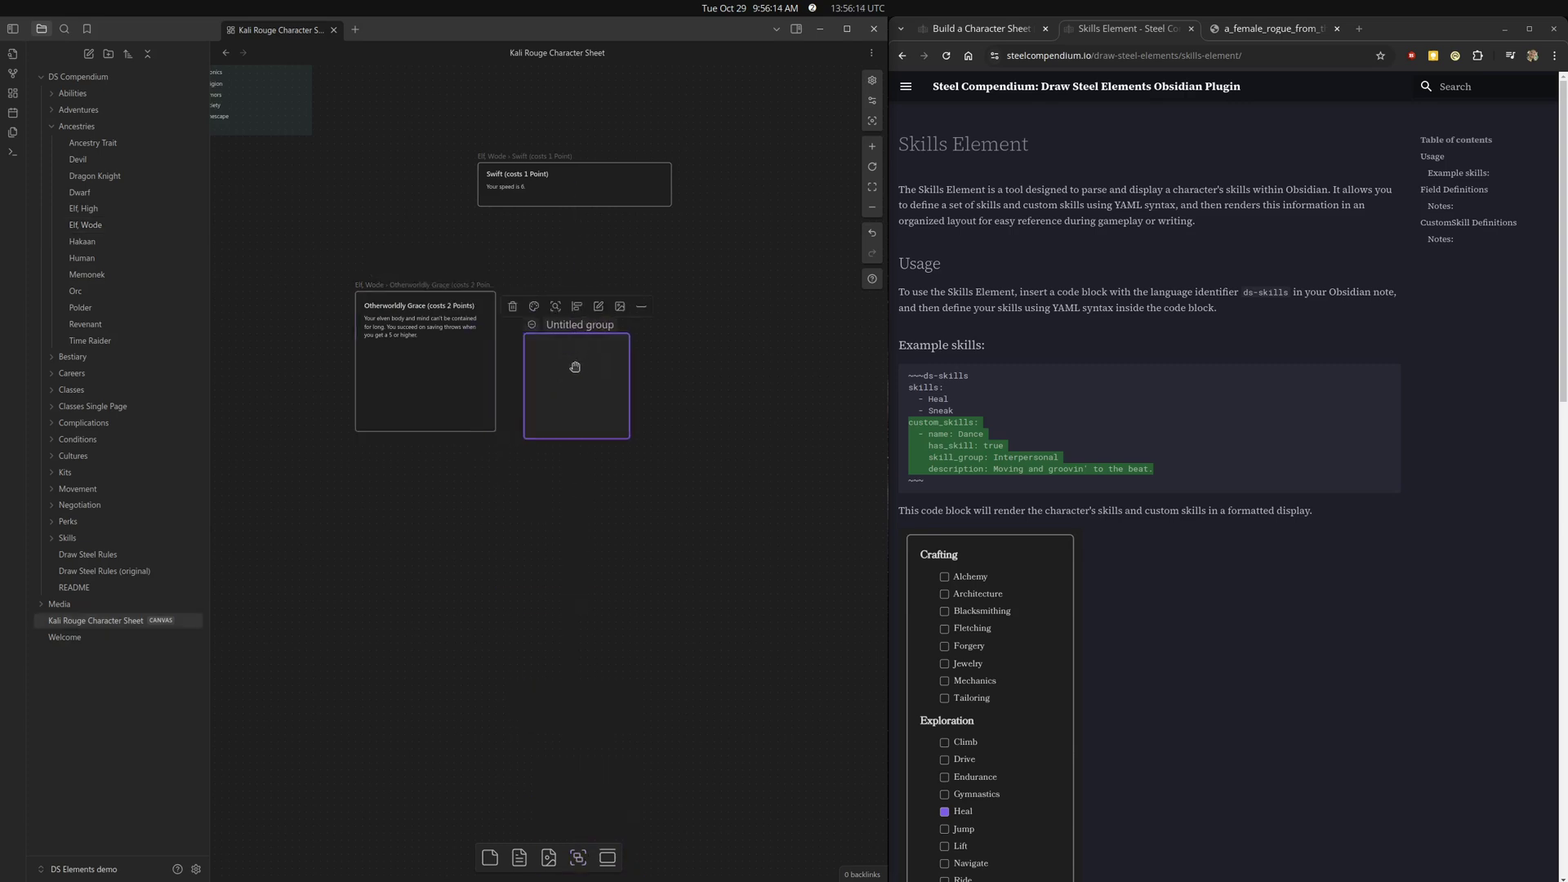
double_click(563, 322)
type("Wode Elf")
left_click(774, 495)
left_click_drag(631, 436, 820, 530)
Move the Swift and Otherworldly Grace cards into the Wode Elf group and extend the group downward to enclose them.
left_click_drag(555, 187, 630, 399)
left_click_drag(401, 338, 597, 499)
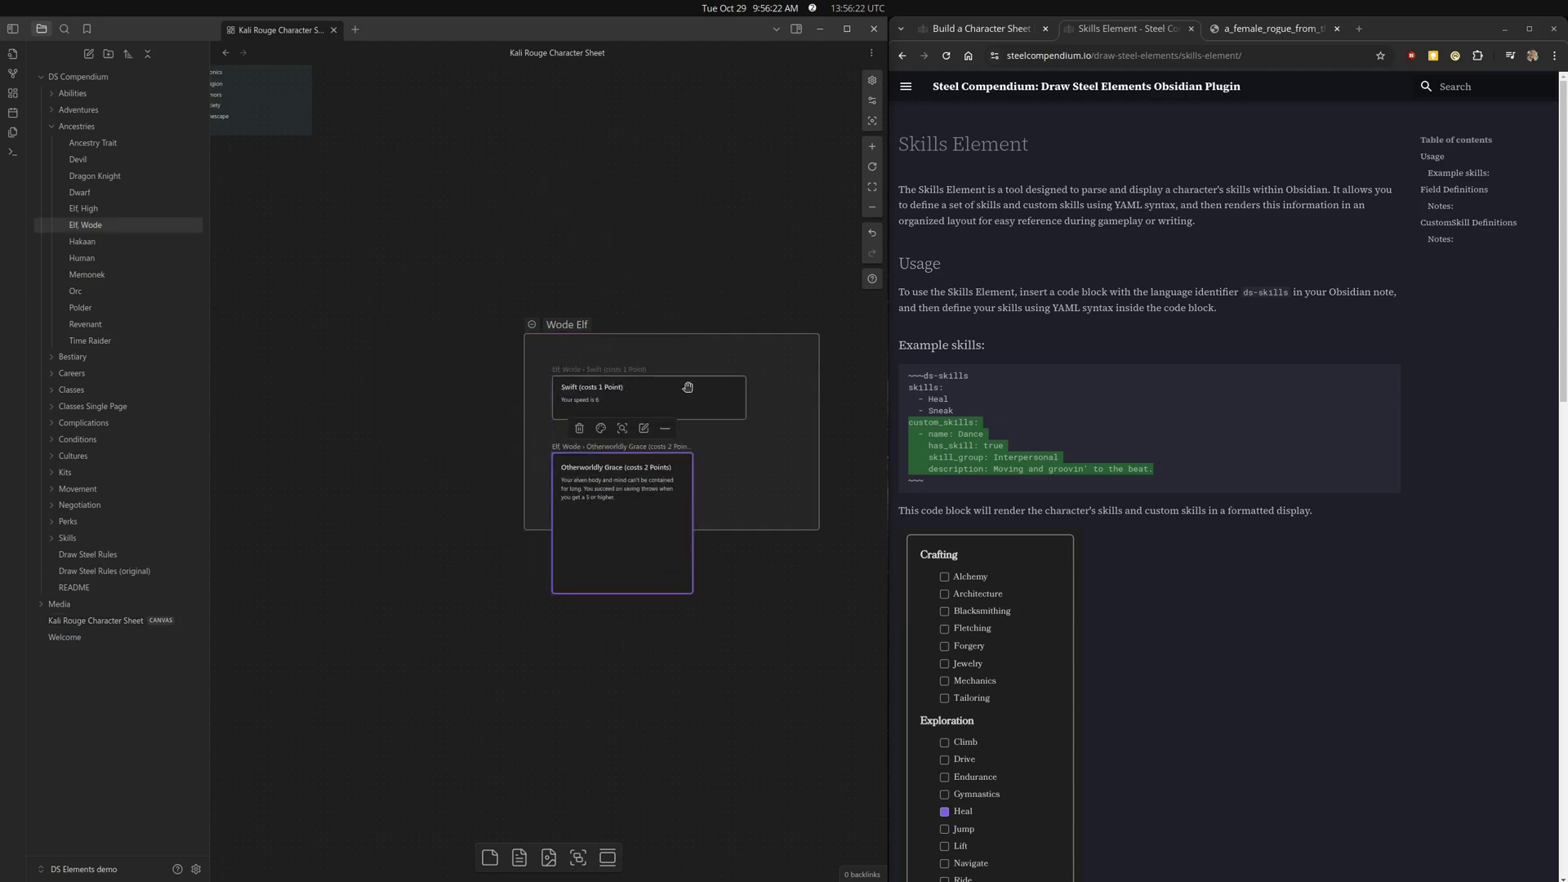
left_click_drag(768, 529, 747, 650)
mouse_move(608, 549)
left_mouse_down()
mouse_move(627, 550)
mouse_move(618, 535)
left_mouse_up()
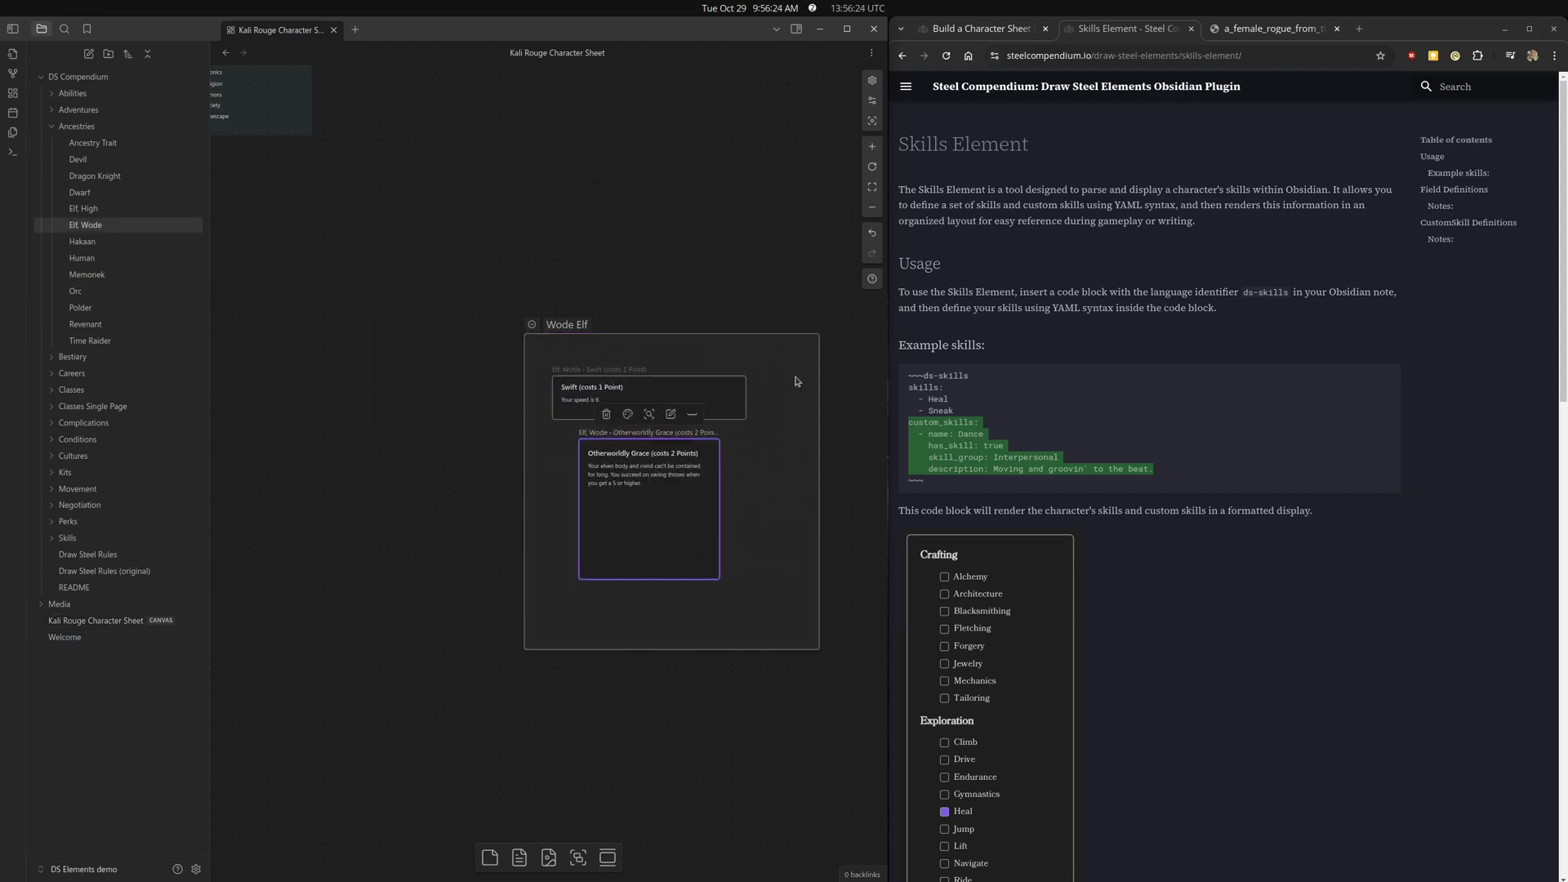
Move the Wode Elf group directly below the Eviscerate card and narrow it to that card's width.
left_click_drag(558, 322, 454, 204)
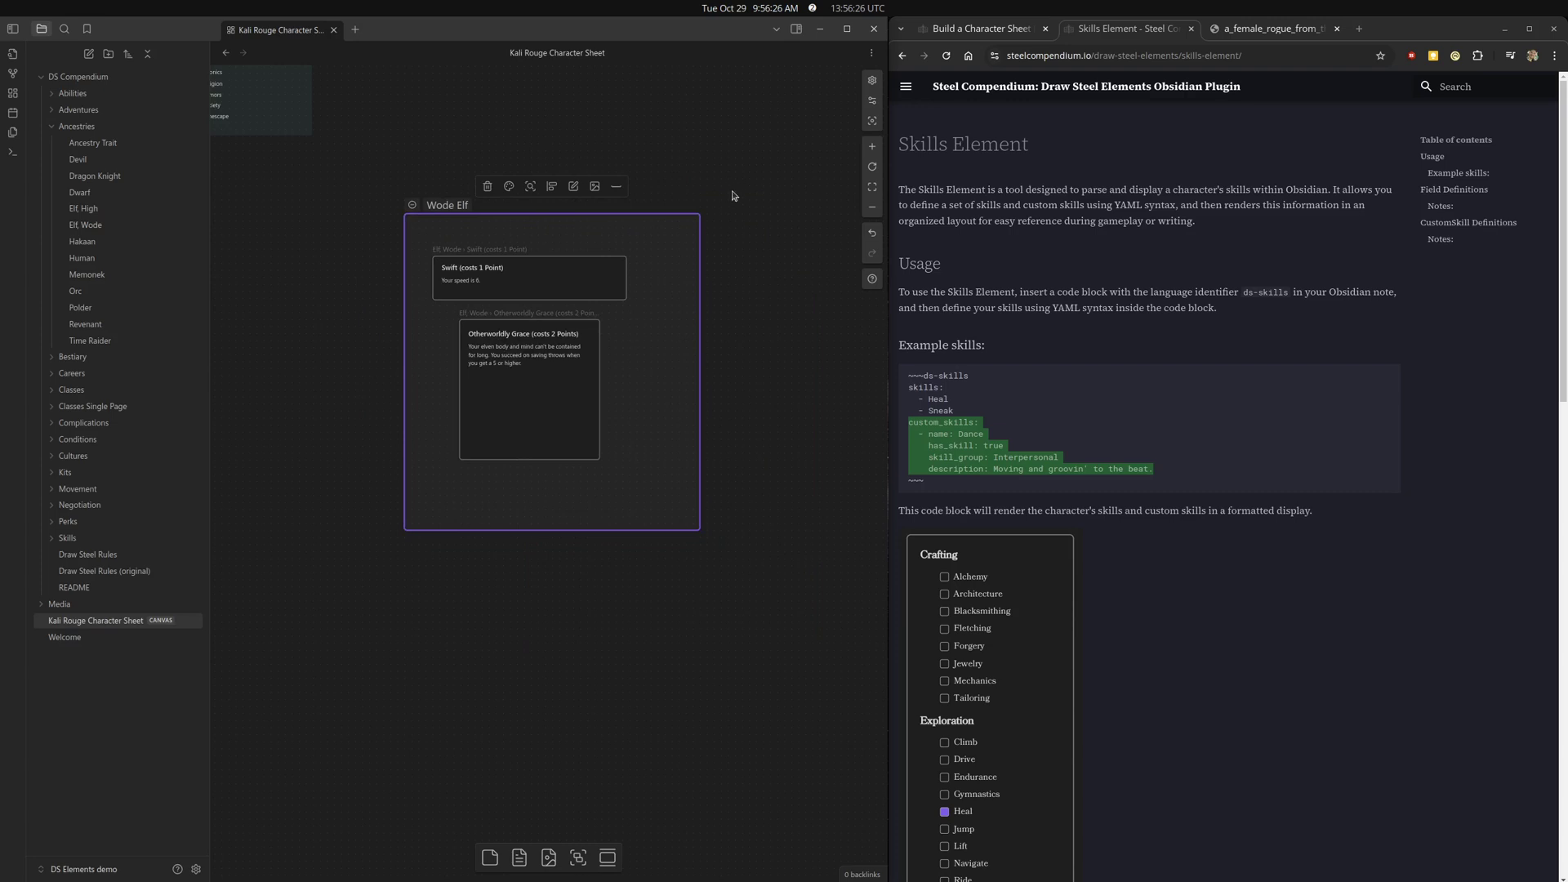
scroll(733, 196, "up", 3)
left_click_drag(445, 410, 358, 243)
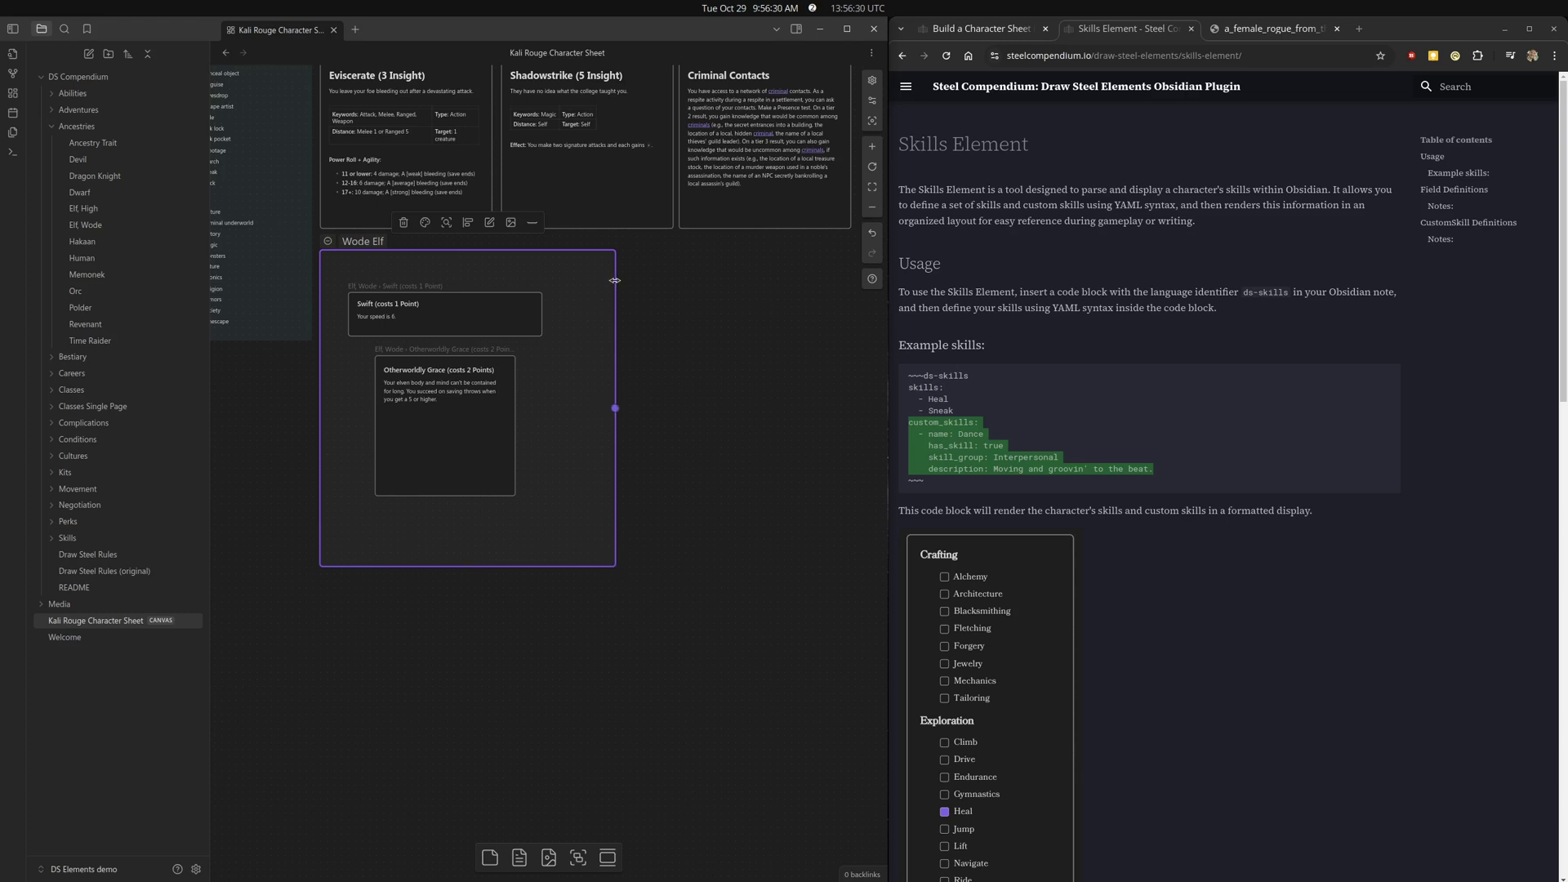
left_click_drag(614, 280, 488, 262)
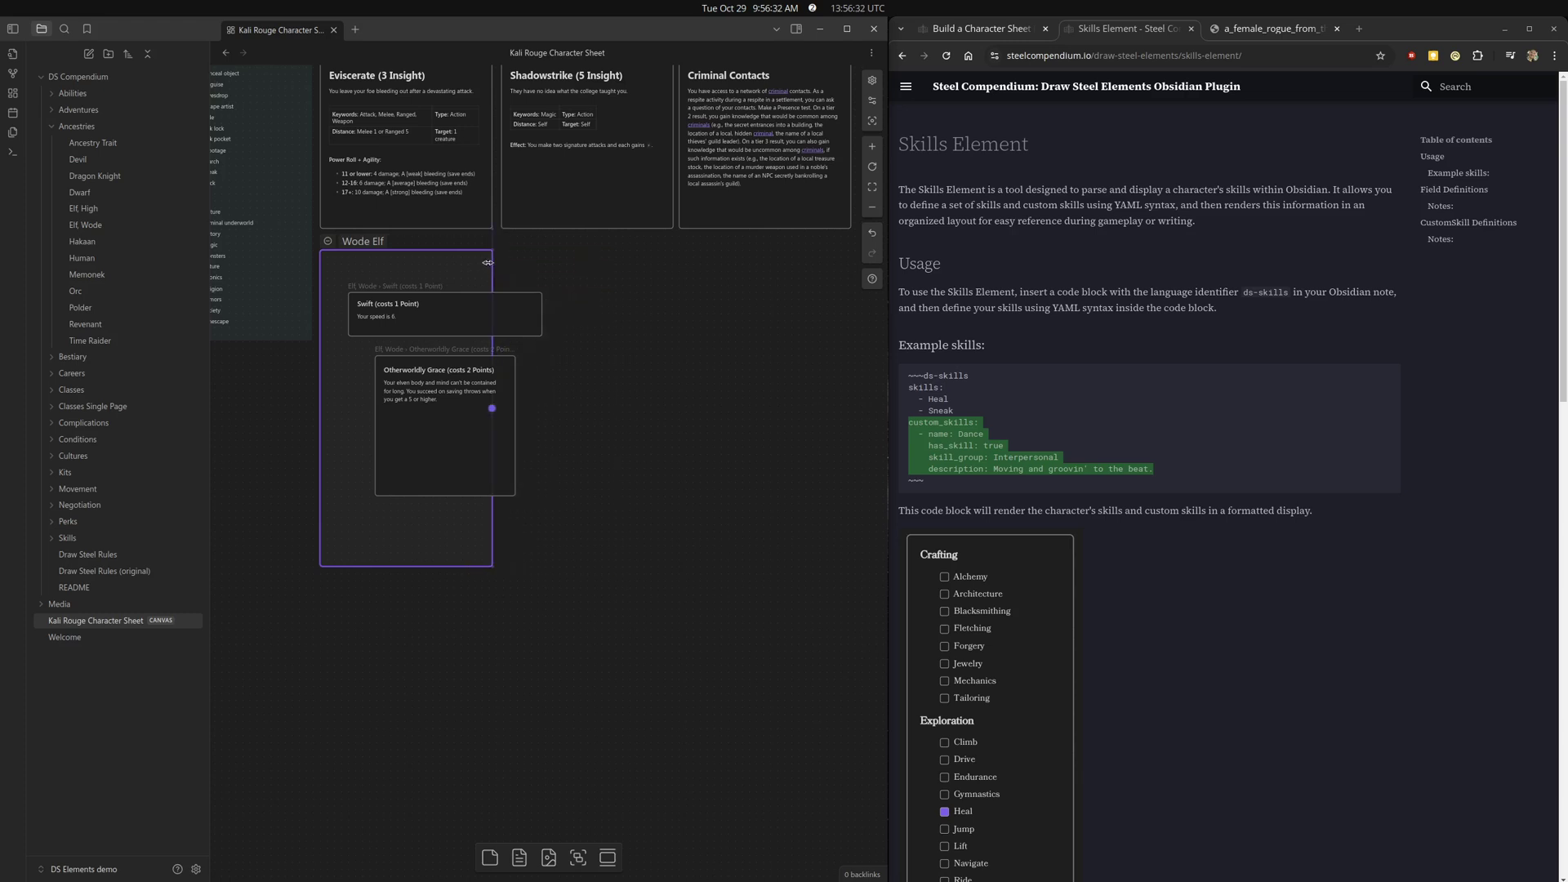
Stack the Swift and Otherworldly Grace cards at the top of the Wode Elf group and resize them to fit its width.
left_click_drag(609, 400, 701, 490)
scroll(684, 467, "up", 2)
scroll(684, 466, "down", 1)
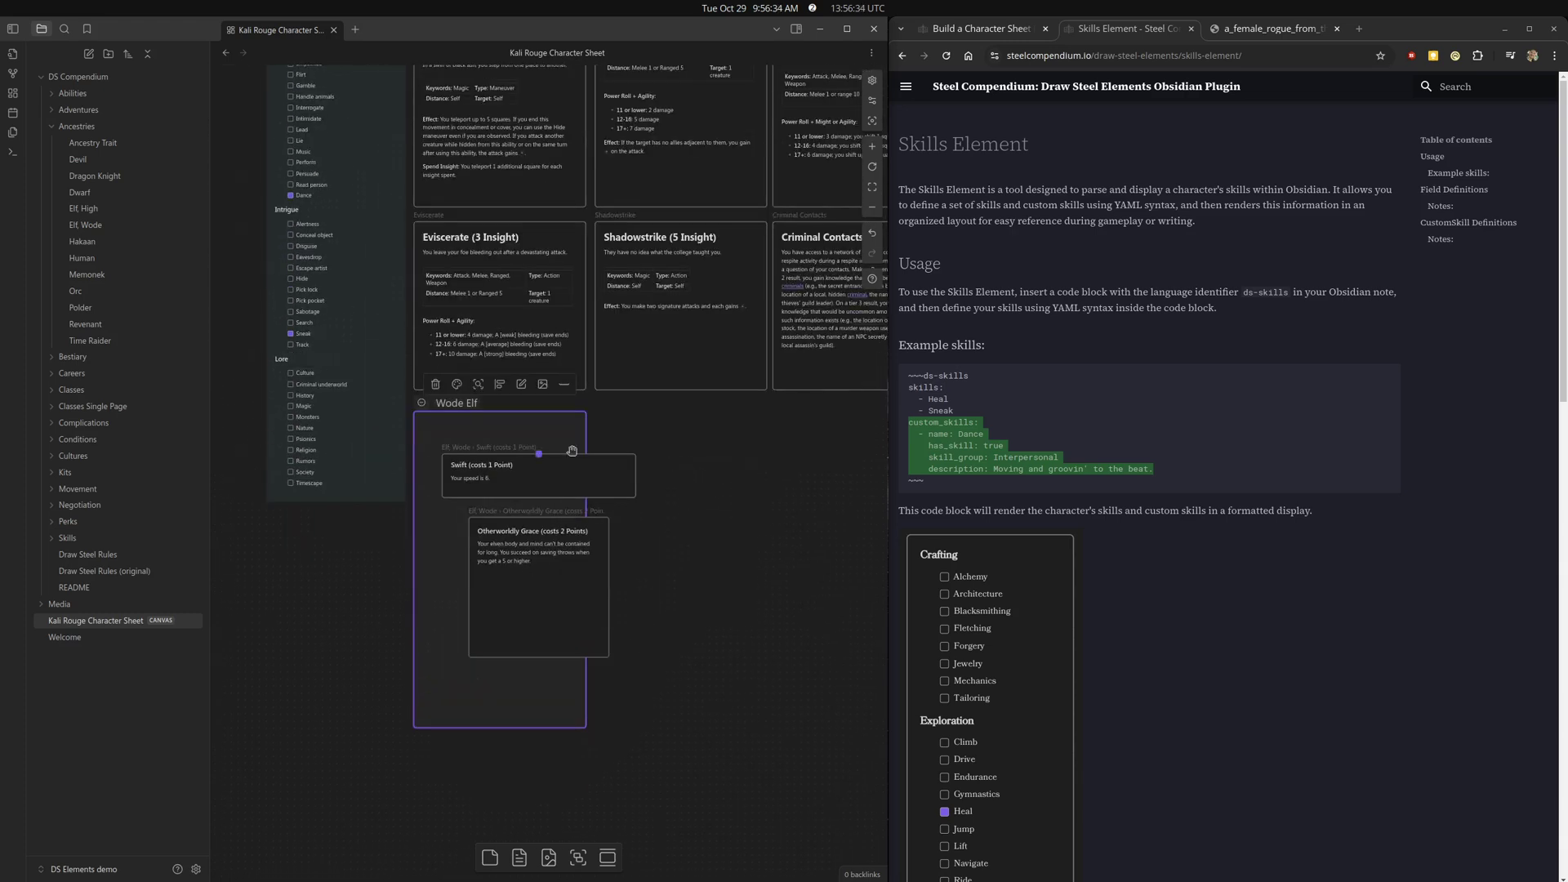
mouse_move(485, 478)
left_mouse_down()
mouse_move(467, 449)
mouse_move(479, 448)
left_mouse_up()
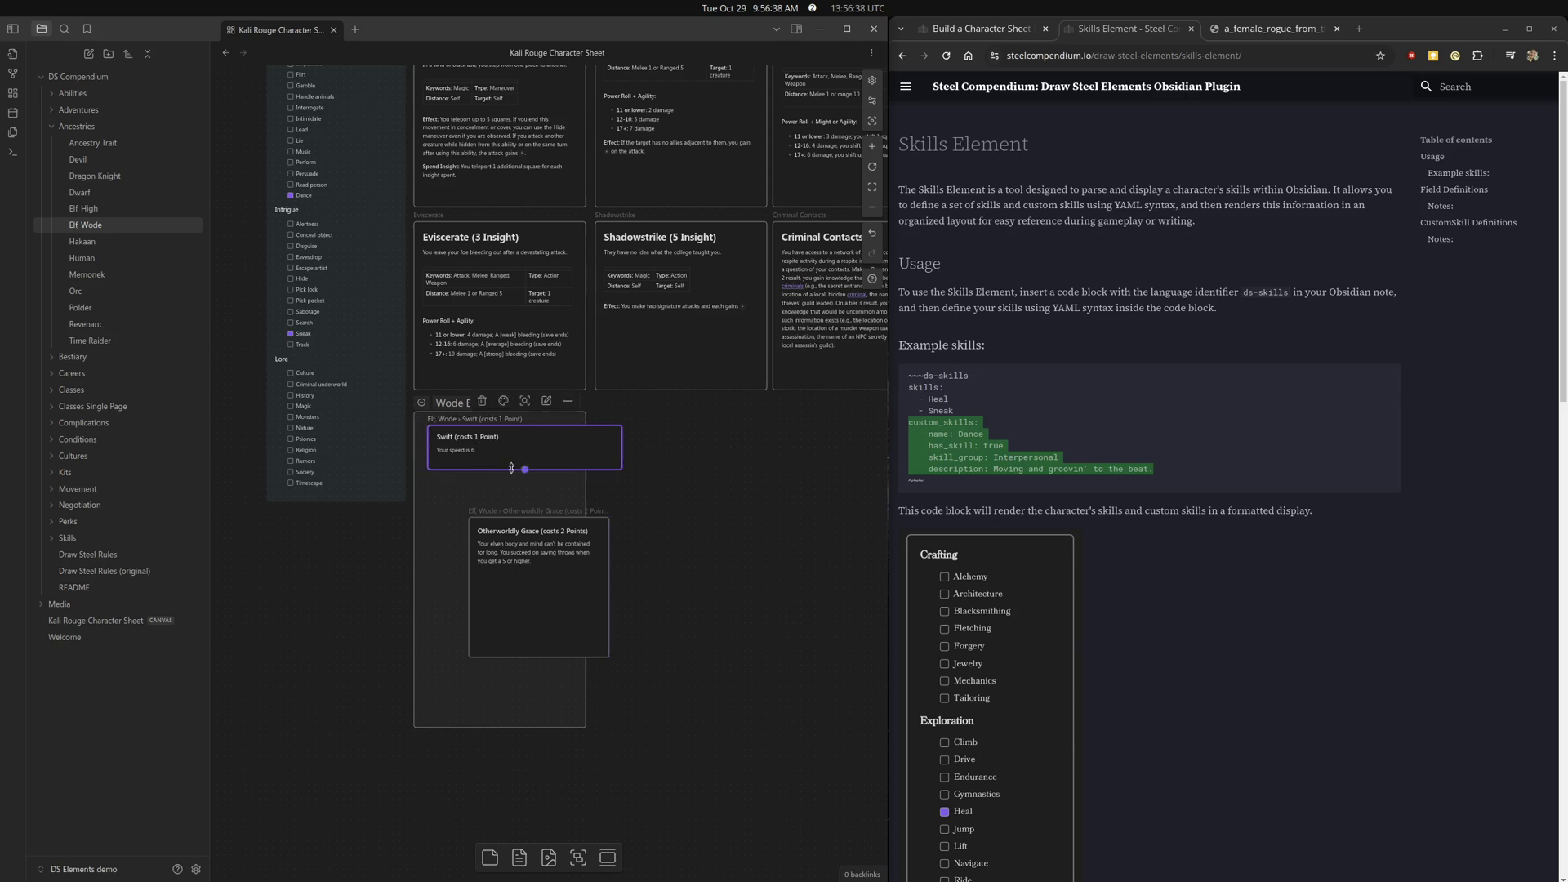
scroll(600, 510, "up", 5)
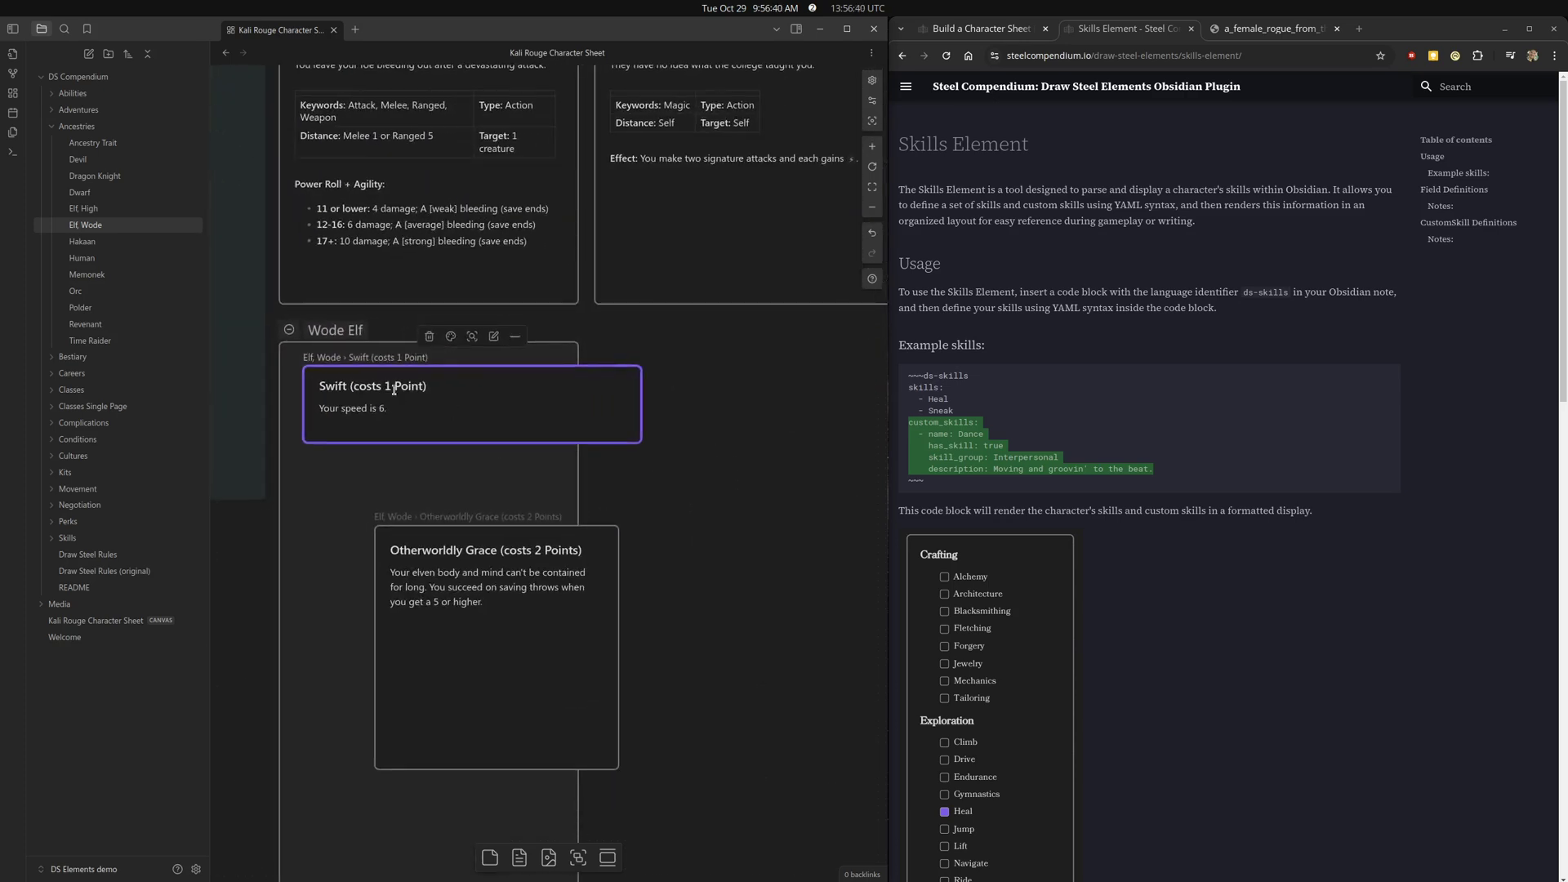
mouse_move(387, 417)
left_mouse_down()
mouse_move(375, 429)
mouse_move(378, 408)
left_mouse_up()
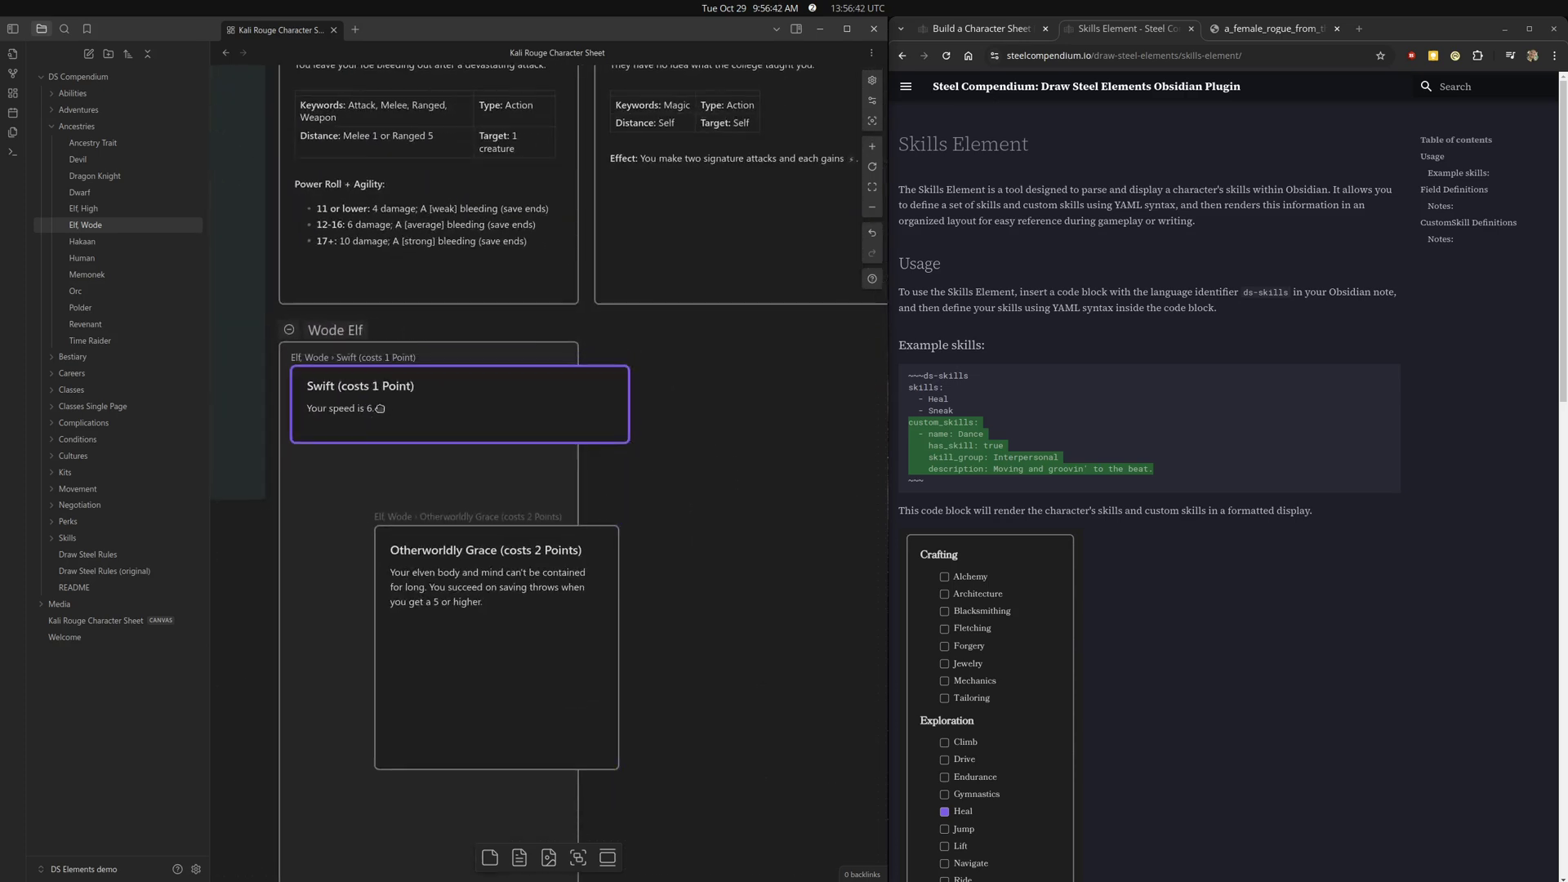
left_click_drag(628, 414, 560, 419)
left_click_drag(608, 731, 558, 561)
left_click(710, 587)
Shorten the Wode Elf group so it ends just below the Otherworldly Grace card.
scroll(694, 684, "down", 2)
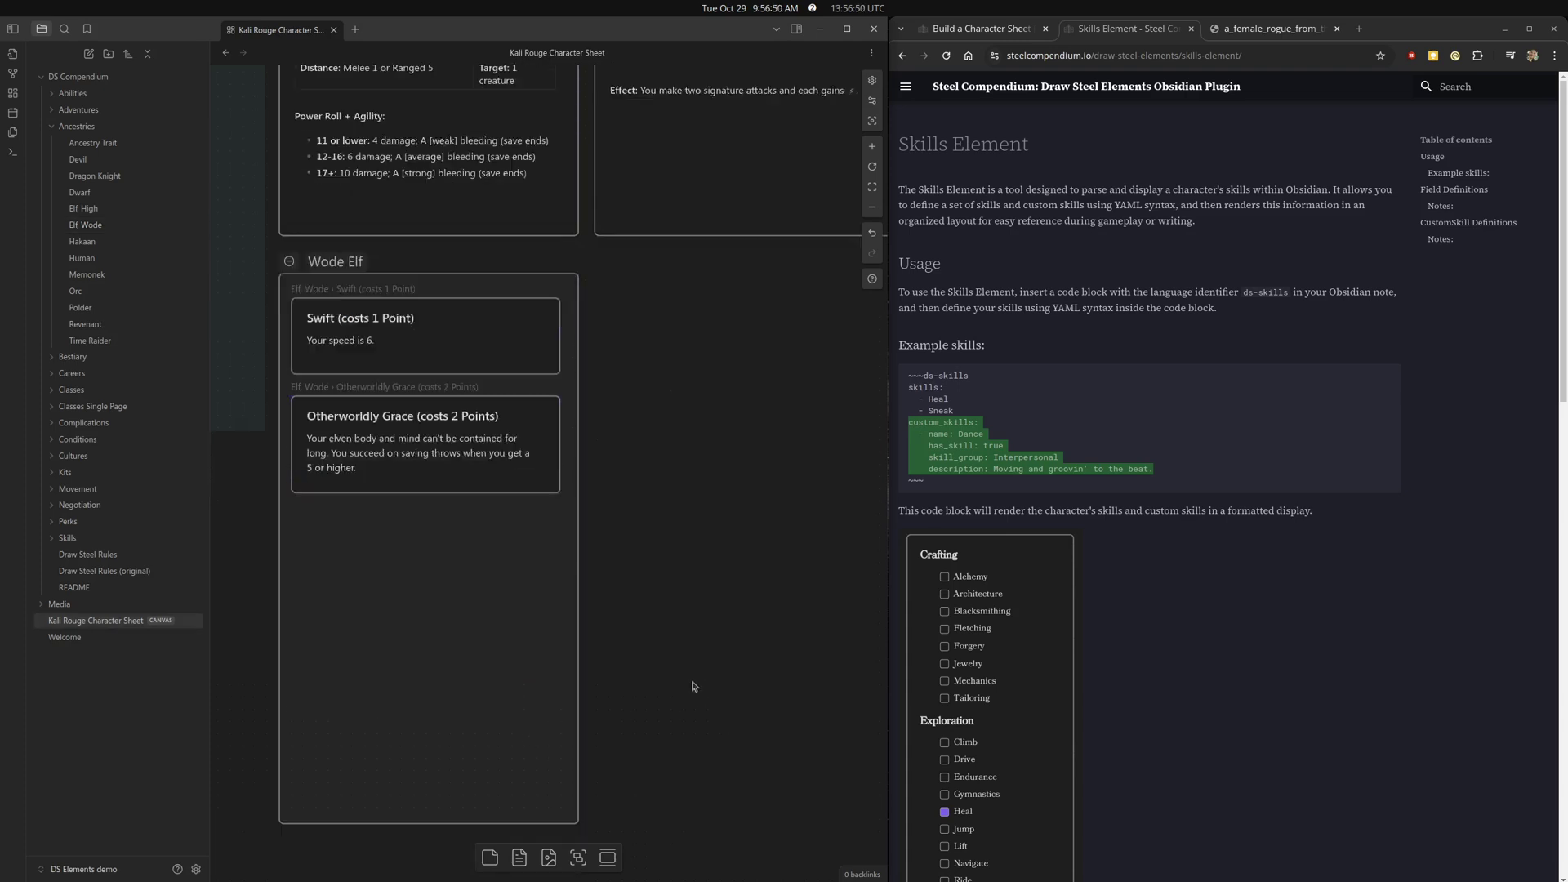
left_click_drag(470, 687, 471, 368)
left_click(640, 448)
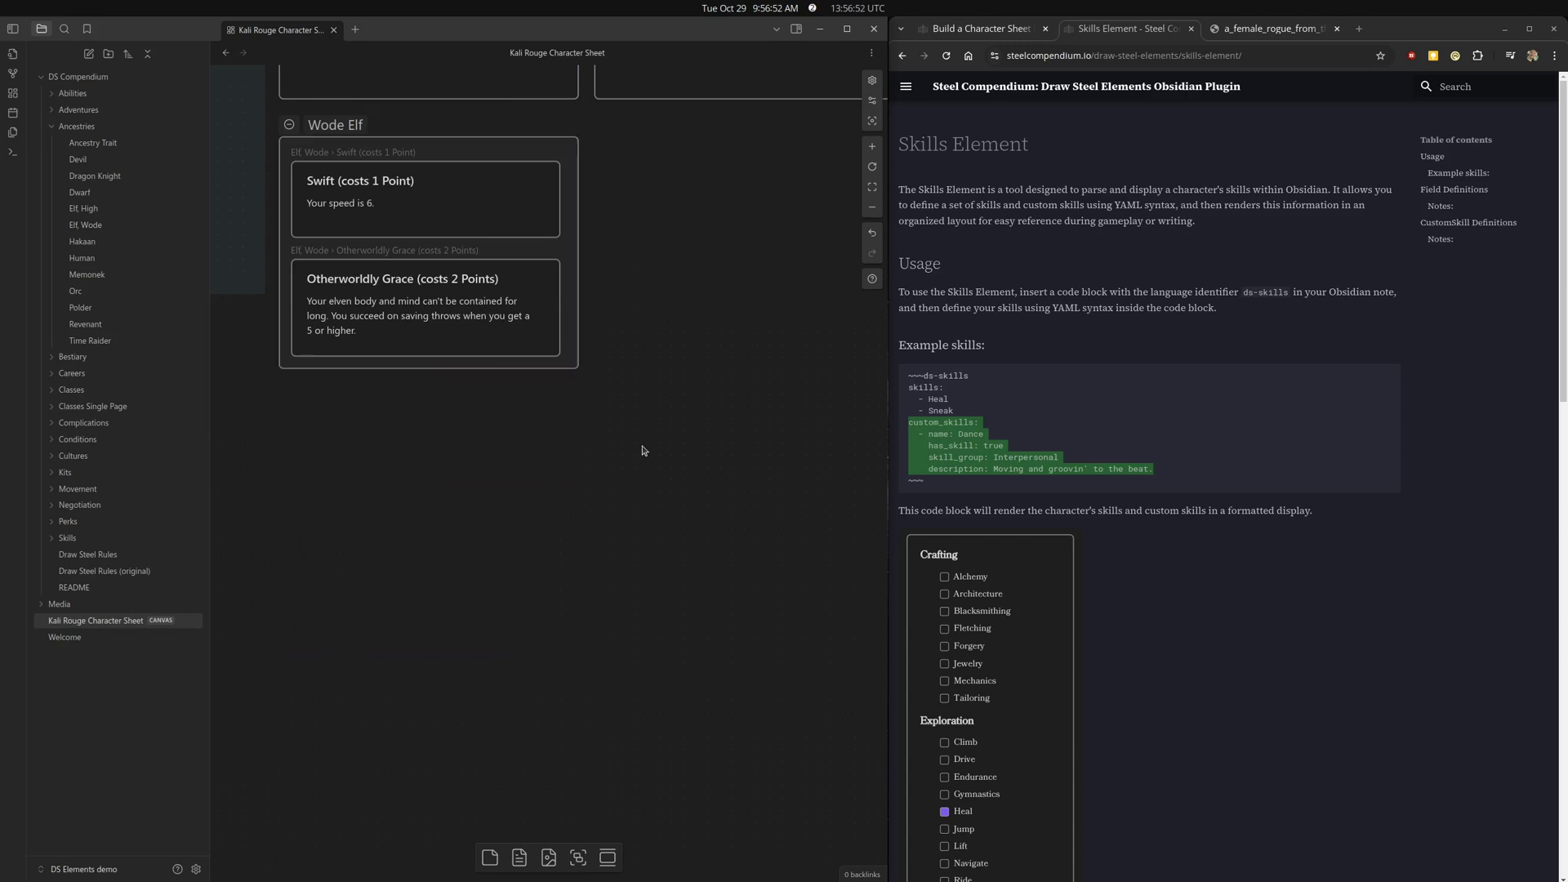
Color the Wode Elf group green.
scroll(667, 424, "down", 1)
scroll(667, 424, "up", 3)
left_click(426, 273)
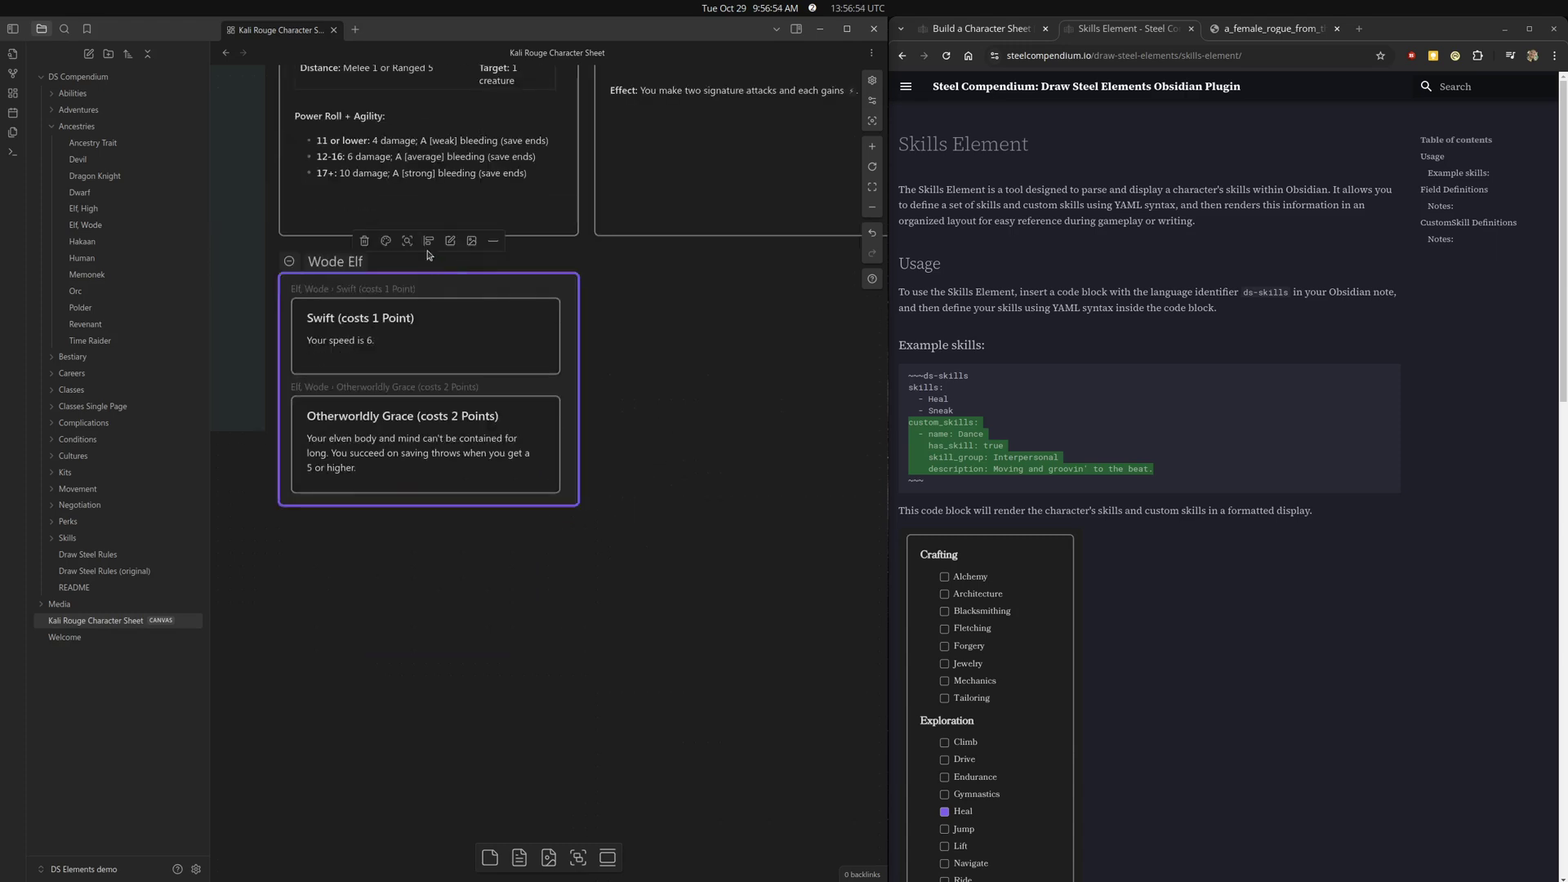
left_click(386, 241)
left_click(455, 272)
left_click(727, 409)
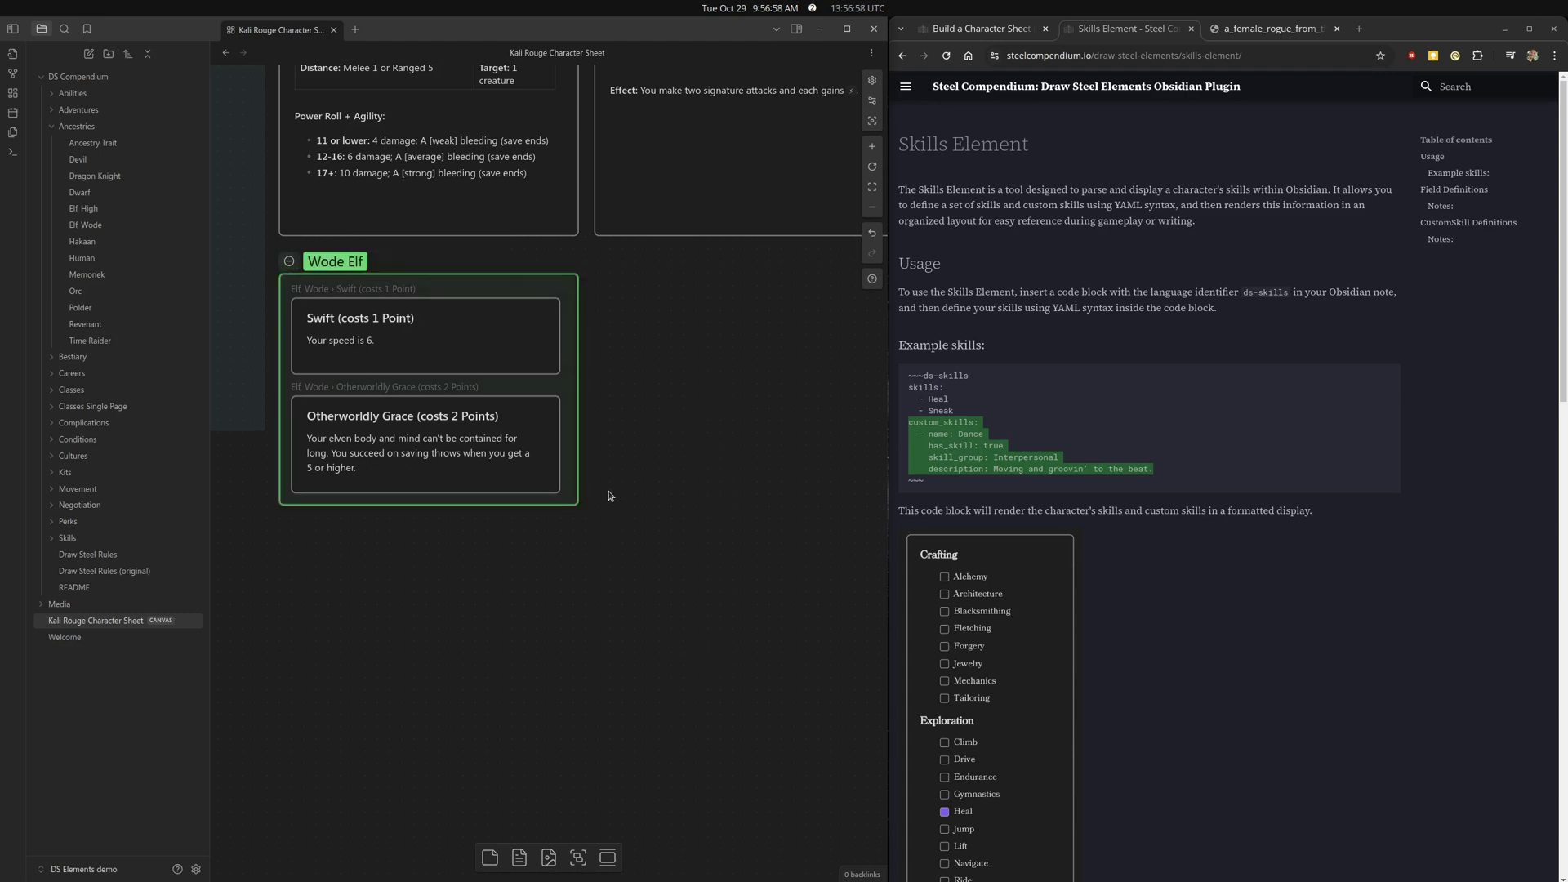
Collapse Ancestries and add the Urban note from Environments in the Cultures folder to the canvas below Criminal Contacts.
scroll(608, 495, "down", 5, "ctrl")
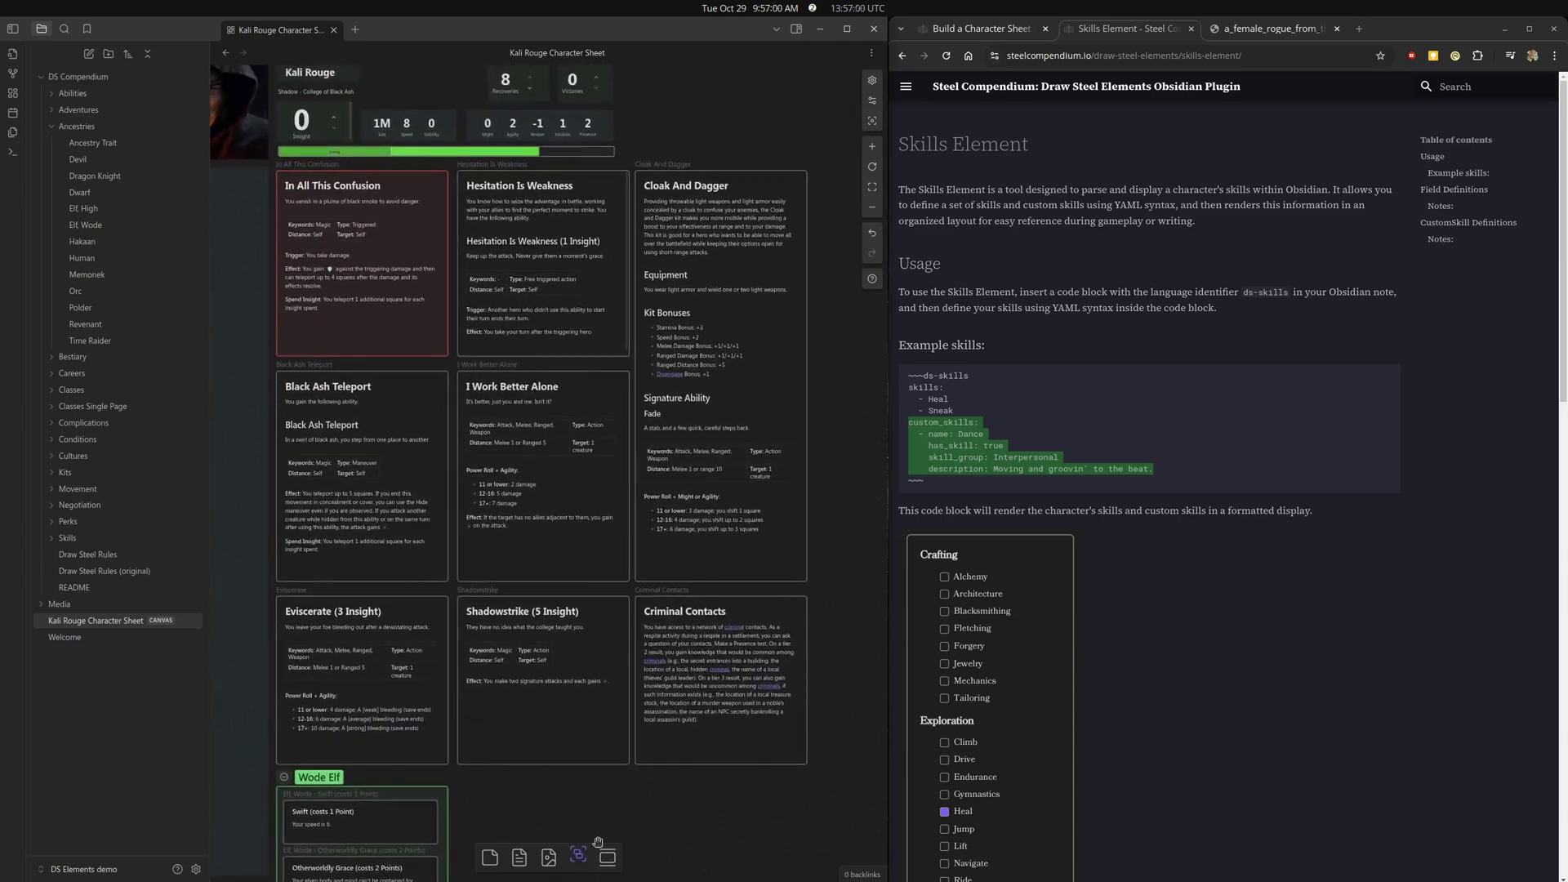
scroll(504, 523, "down", 5)
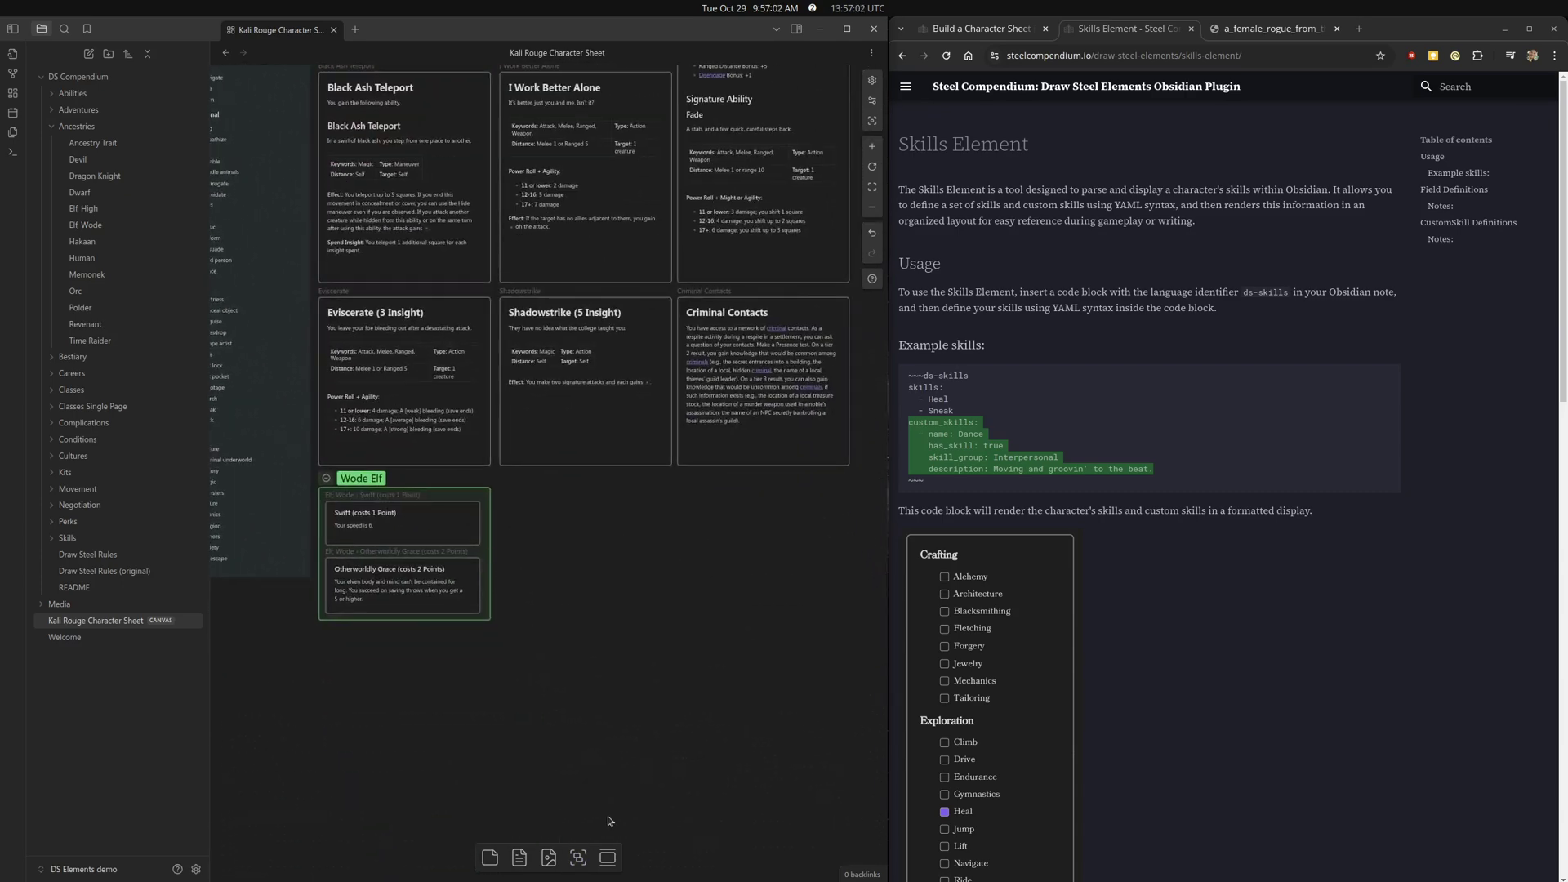
left_click(75, 125)
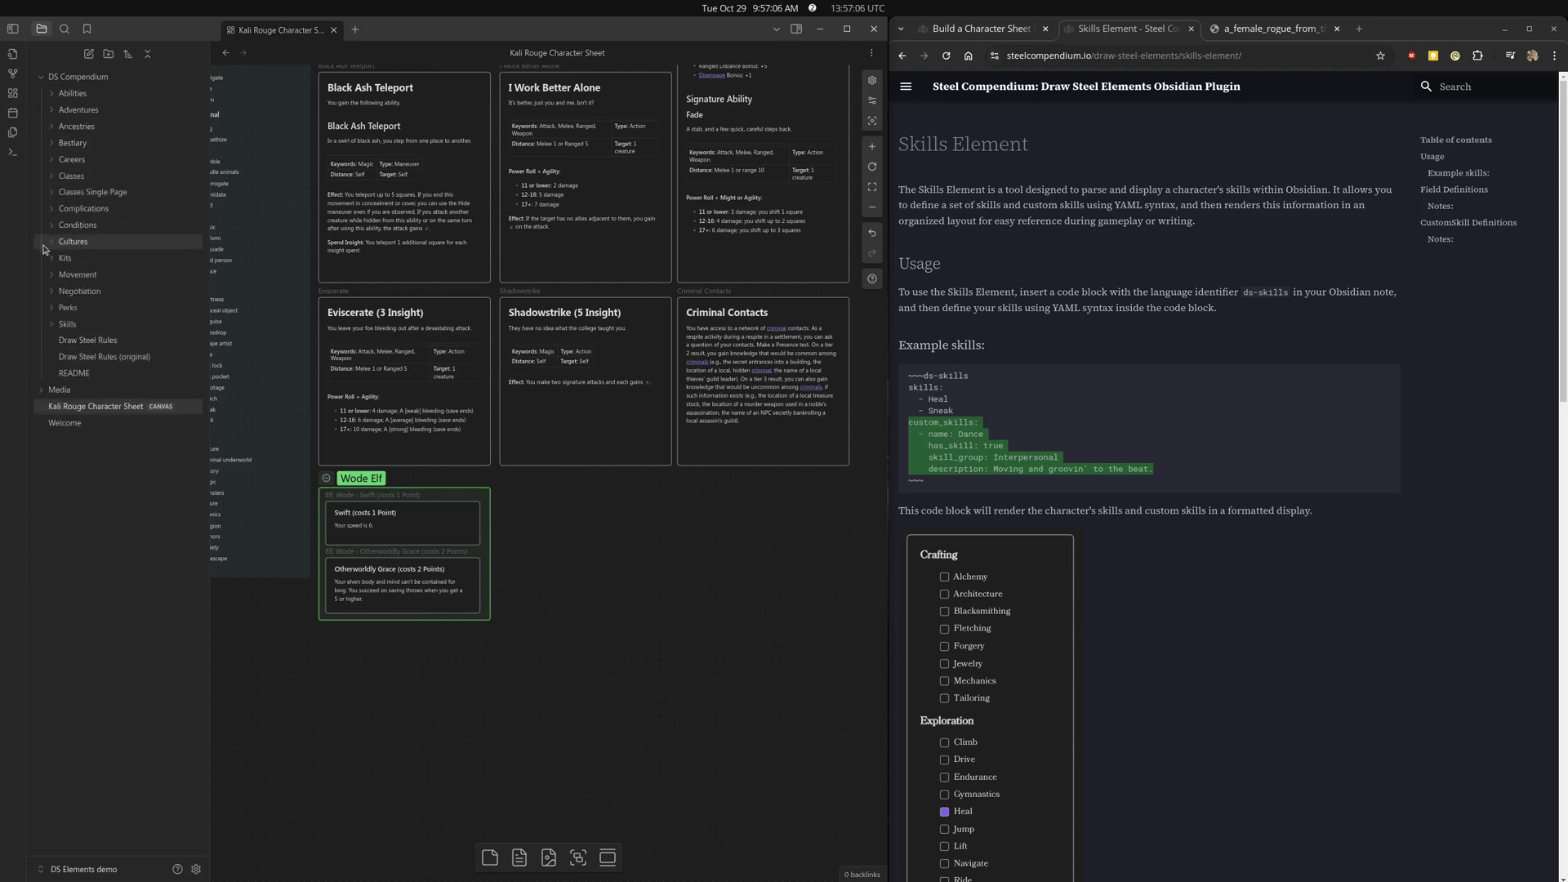
left_click(45, 243)
left_click(66, 258)
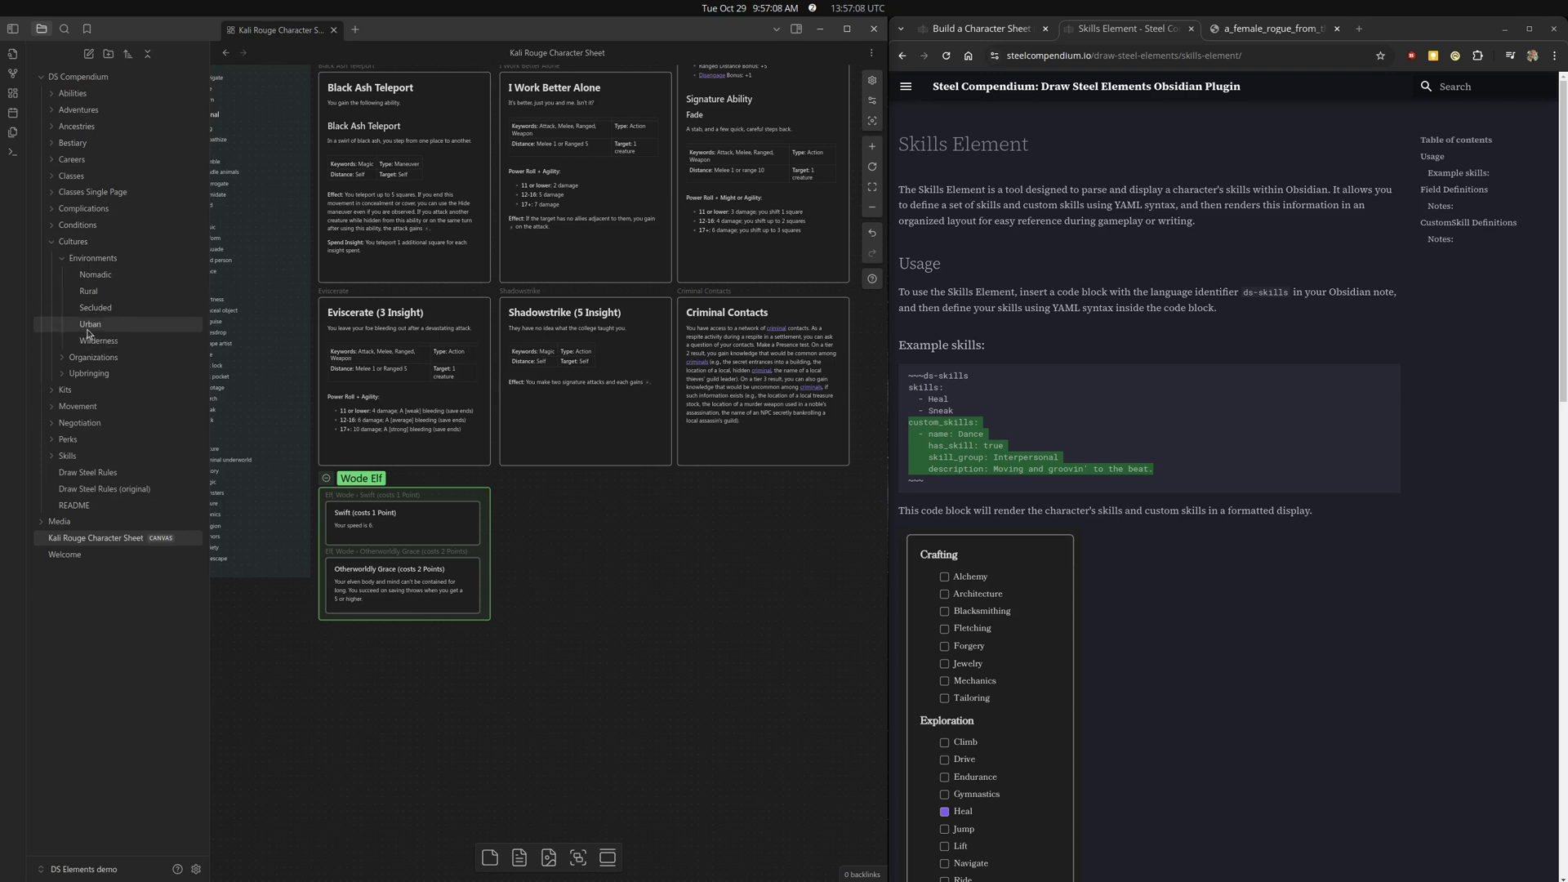
left_click_drag(88, 333, 702, 620)
left_click(65, 258)
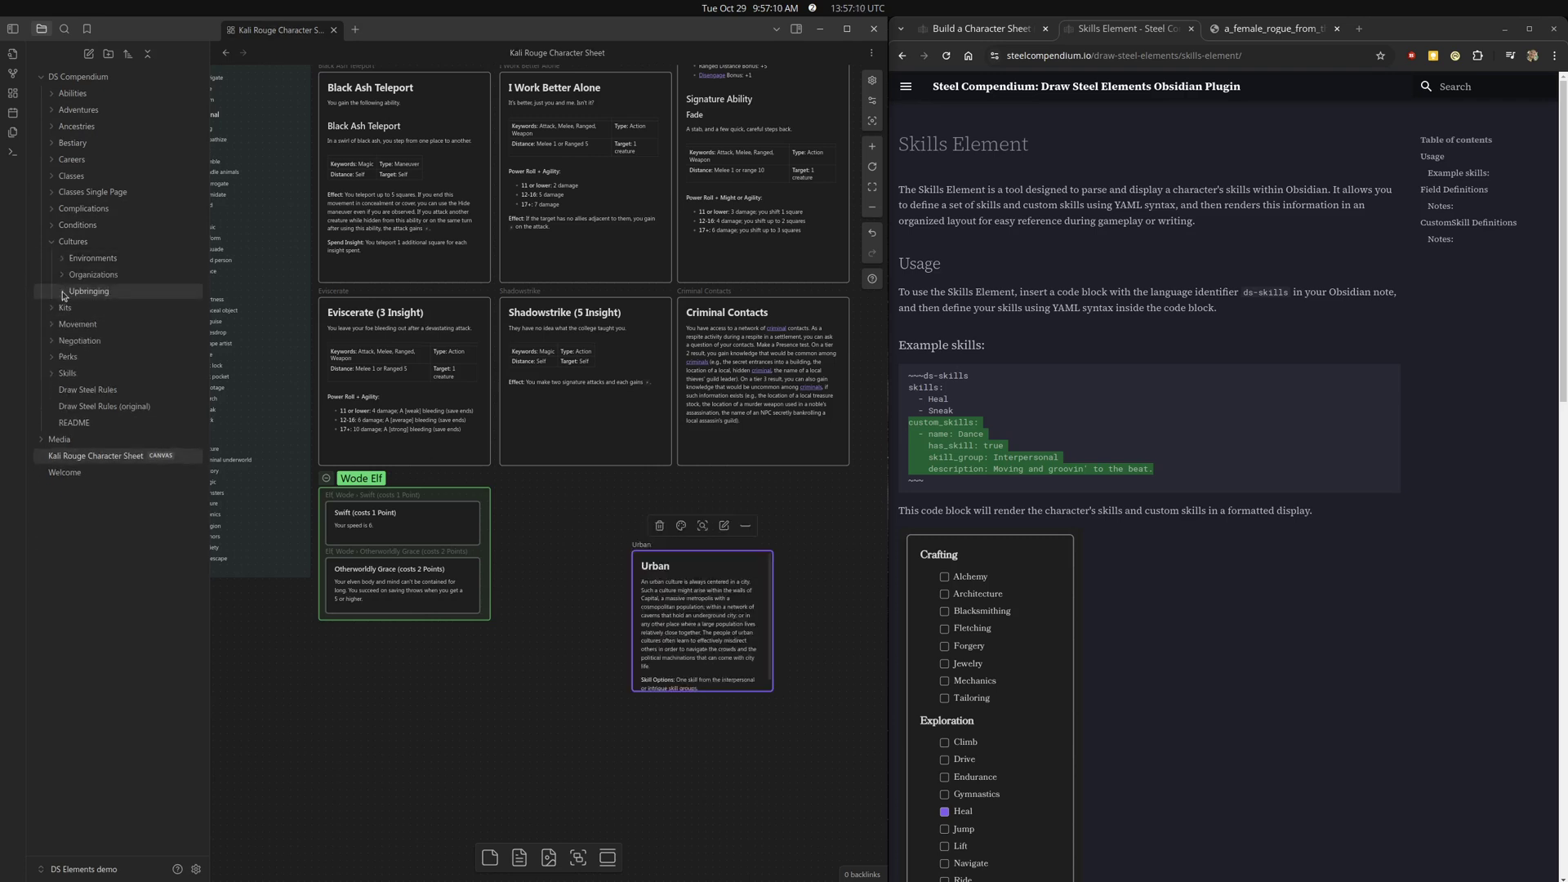
Add the Communal note from the Organizations folder to the canvas near the Urban card and collapse that folder.
left_click(62, 275)
left_click_drag(98, 324, 561, 645)
left_click(62, 275)
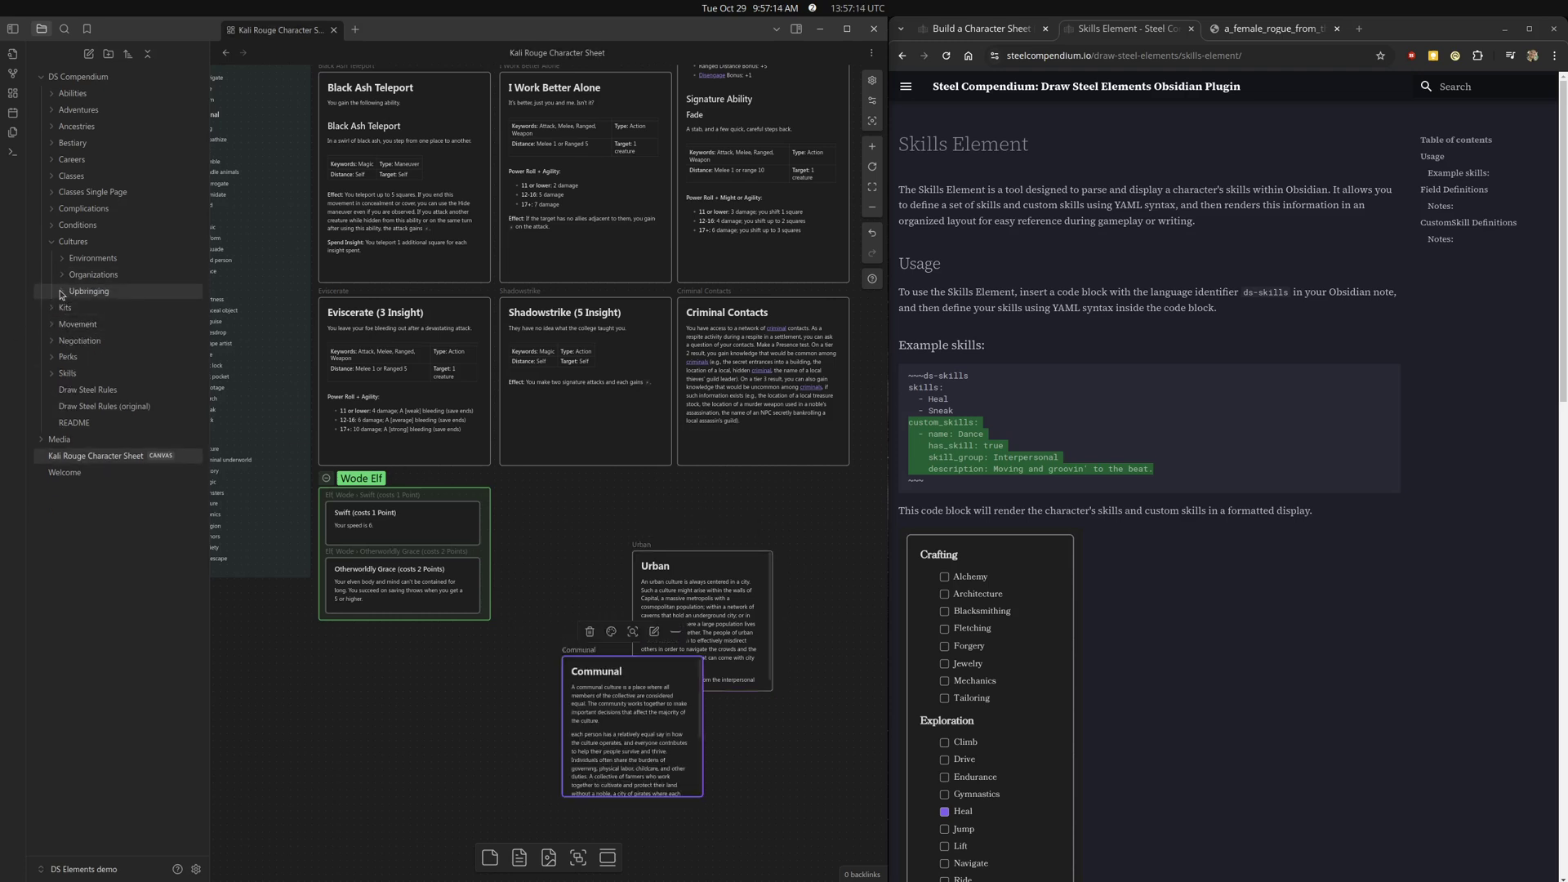
Add the Illegal note from the Upbringing folder to the canvas and fit it below Shadowstrike at the column width.
left_click(61, 291)
left_click_drag(90, 340, 670, 488)
scroll(808, 780, "down", 4)
scroll(808, 779, "right", 3)
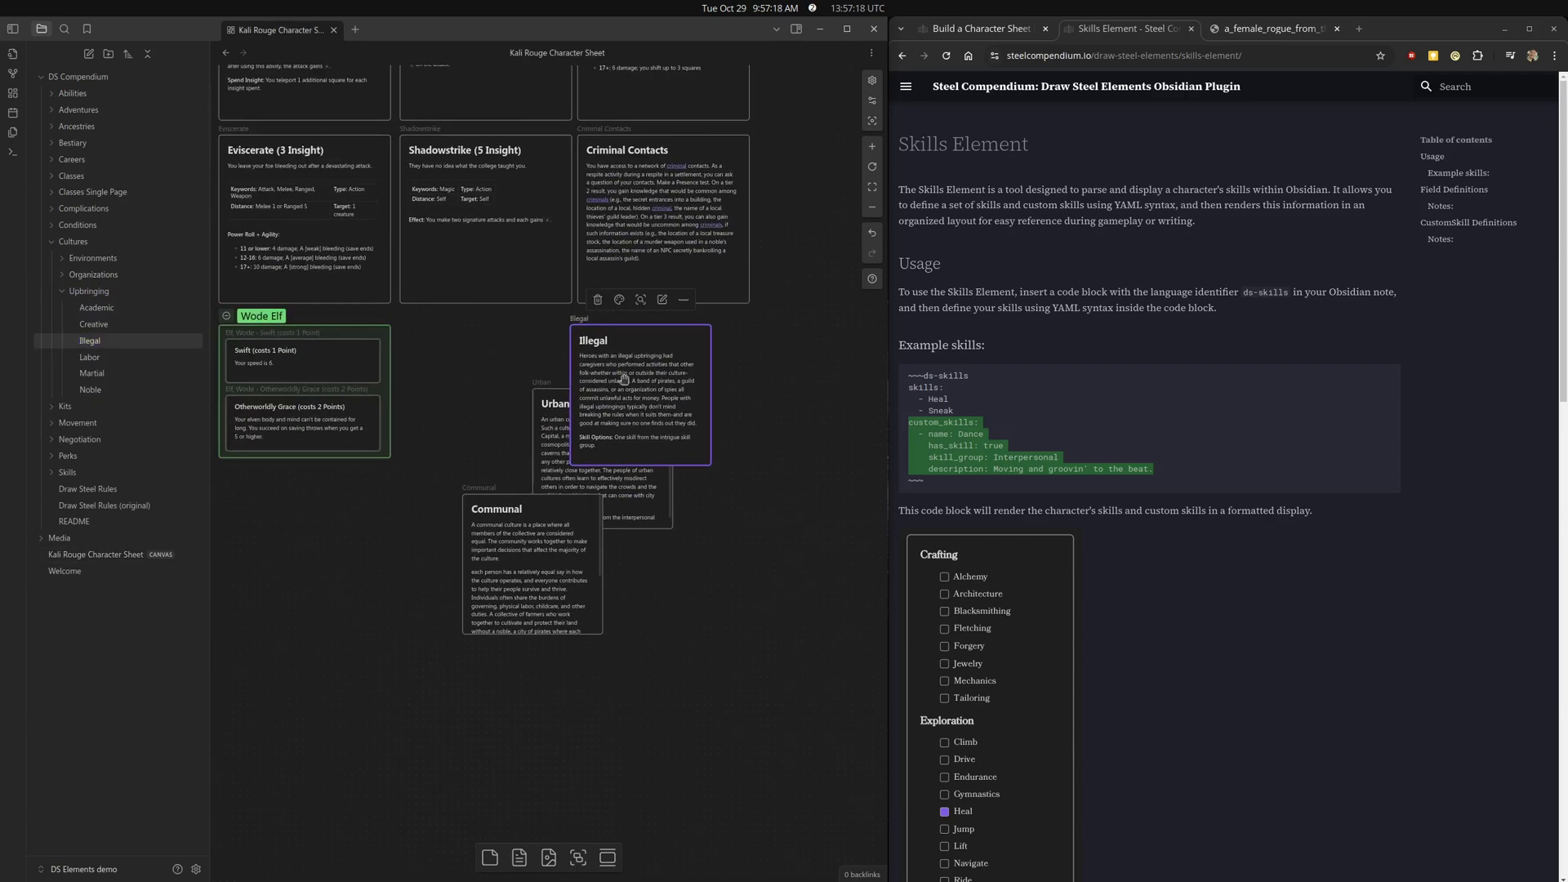
left_click_drag(624, 378, 571, 357)
Place the Urban card below Criminal Contacts and Communal below Urban, sizing both to the column width with their full text showing.
left_click_drag(650, 448, 750, 402)
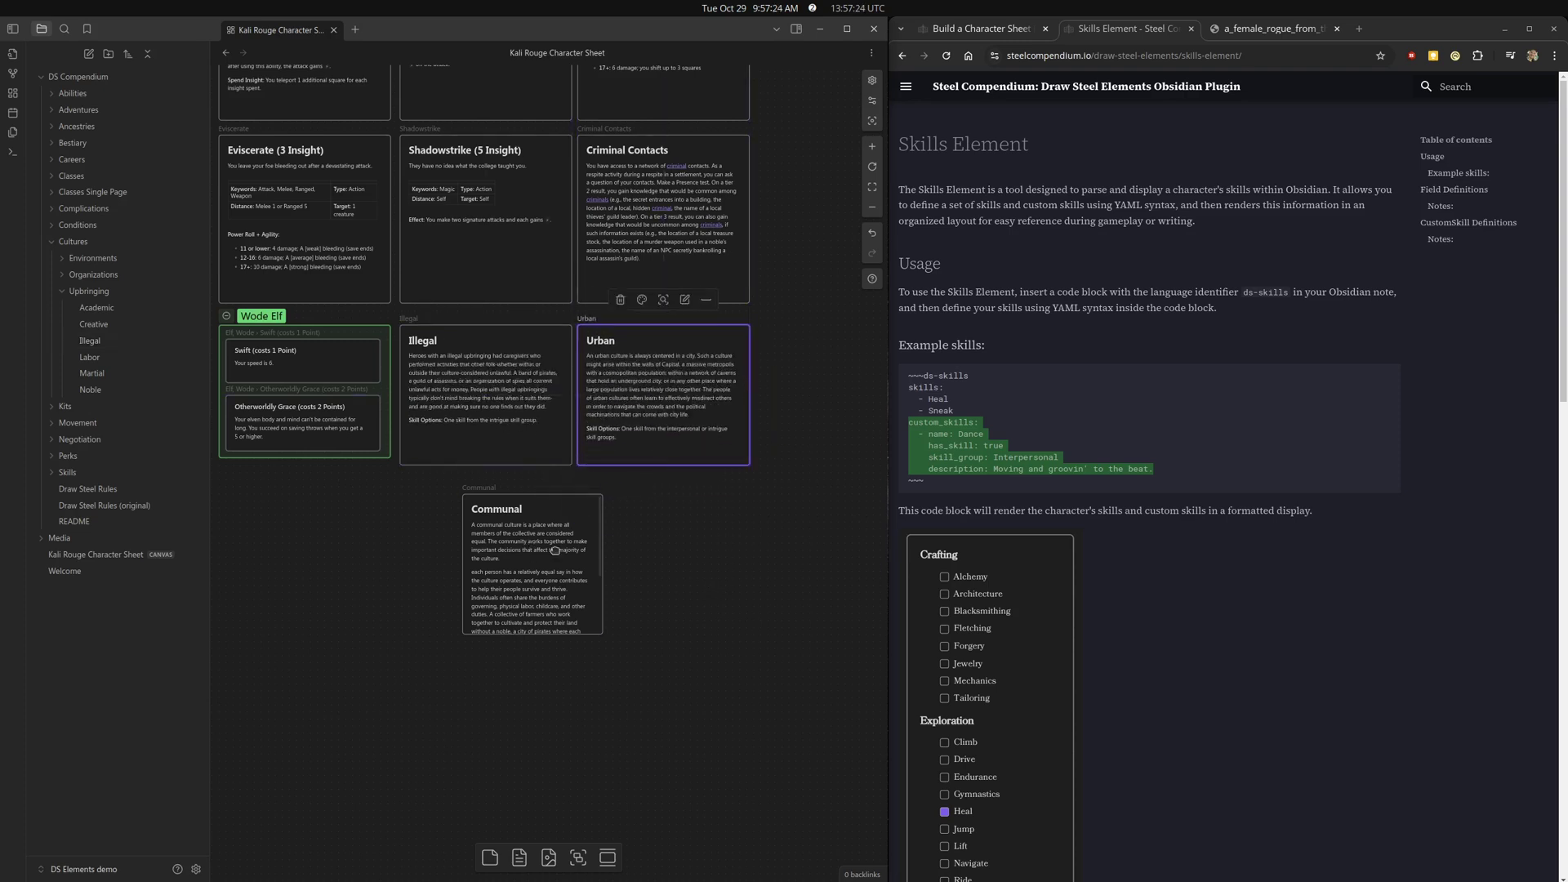
left_click_drag(555, 550, 722, 683)
left_click(796, 568)
left_click_drag(316, 511, 356, 523)
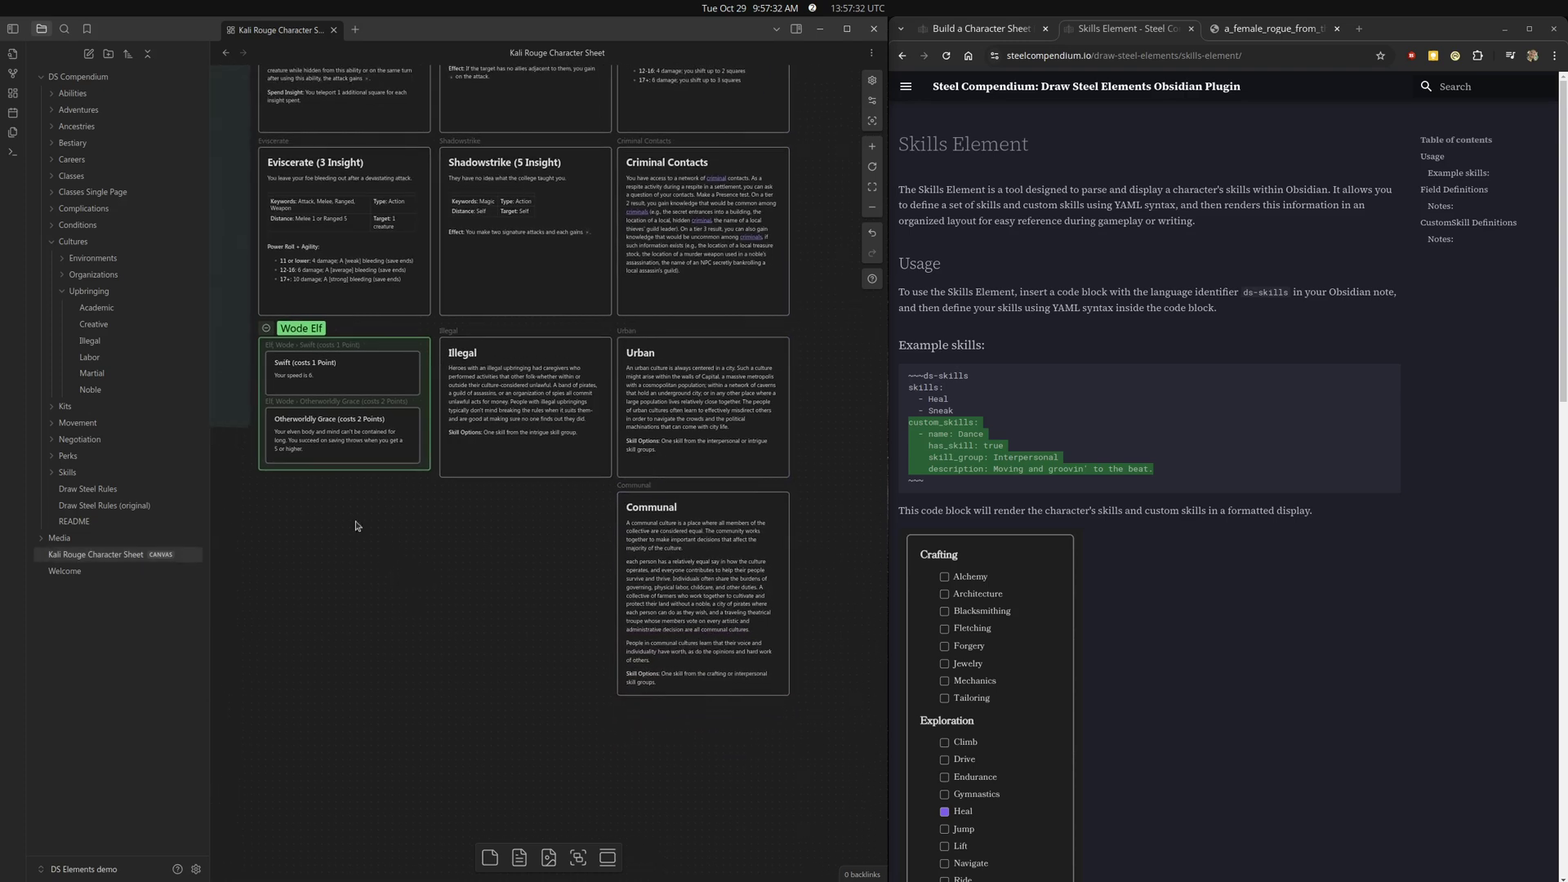
Collapse the Upbringing and Cultures folders.
left_click(63, 292)
left_click(52, 242)
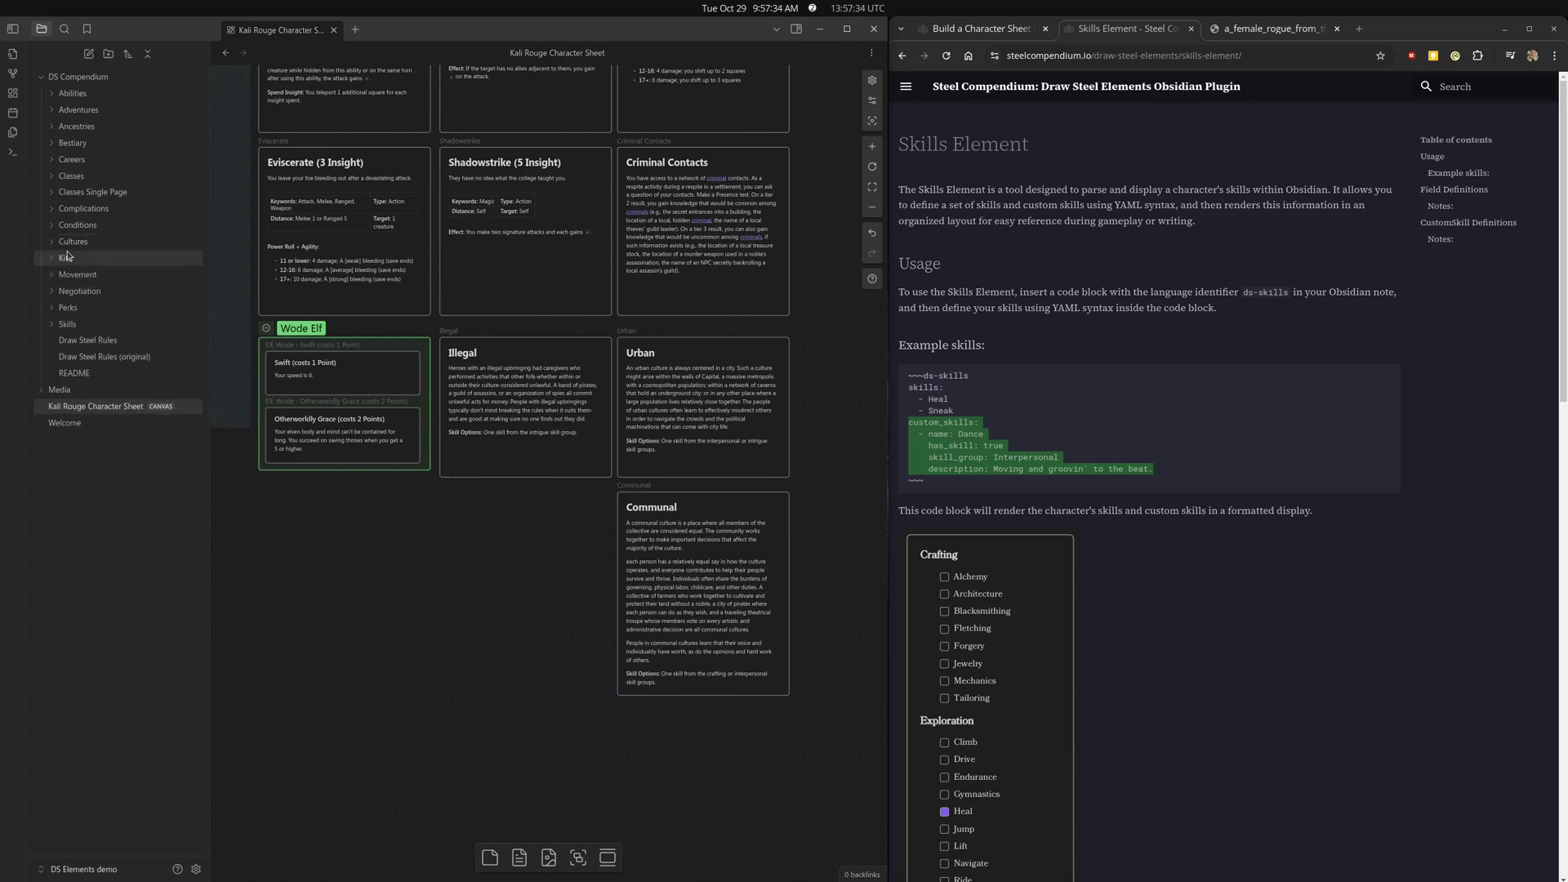
Add the Devil Deal note from the Complications folder to the empty canvas area below the Wode Elf group.
left_click(52, 210)
left_click_drag(88, 244, 439, 636)
left_click(416, 646)
left_click(476, 679)
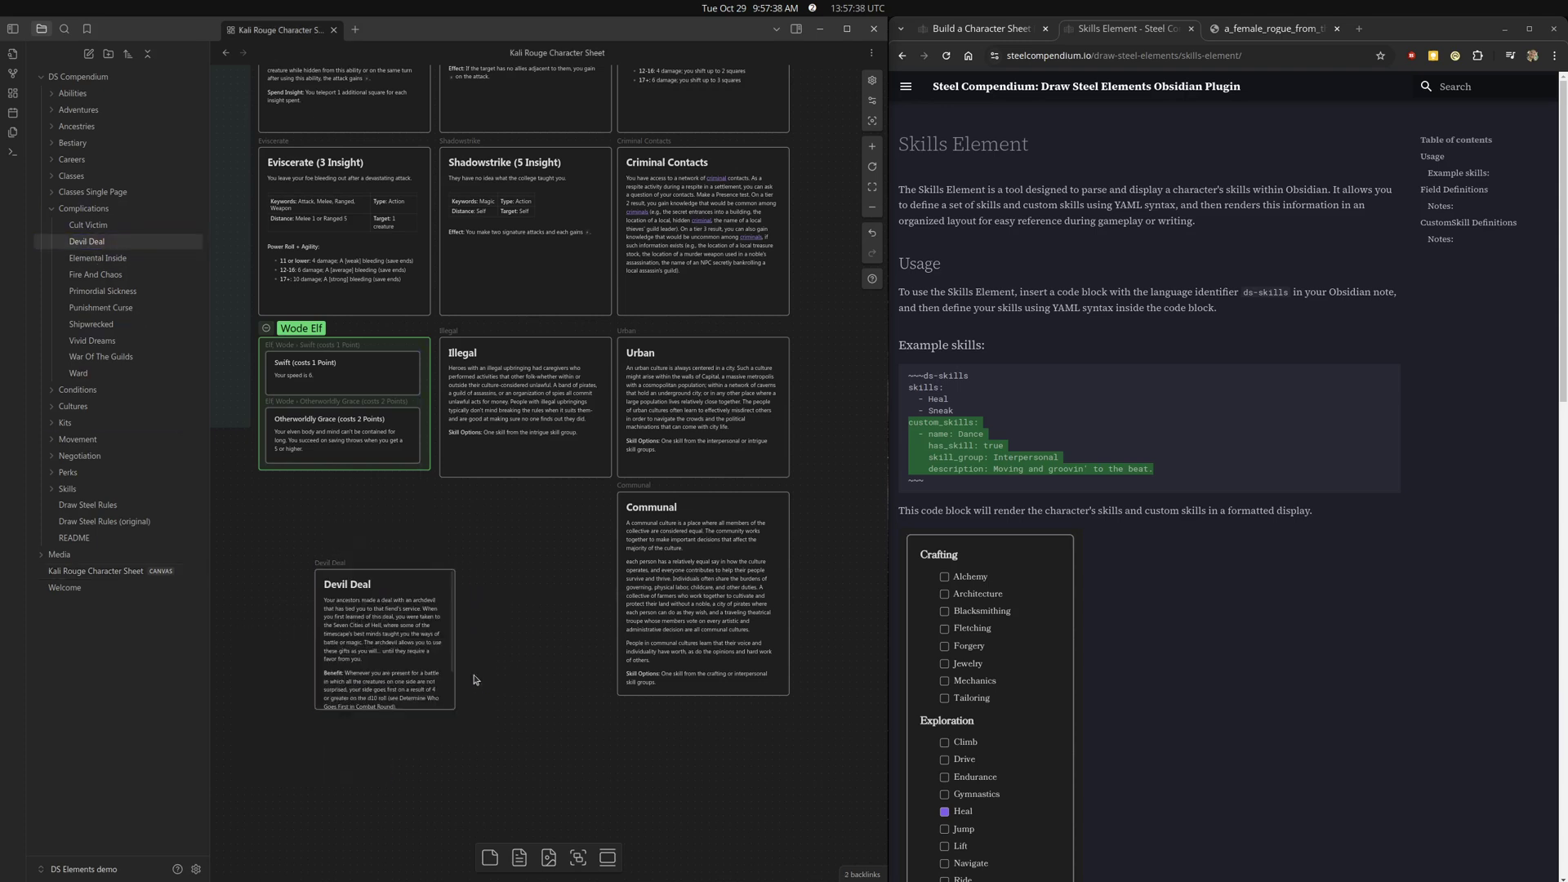
Delete the Devil Deal card from the canvas and collapse the Complications folder.
left_click(416, 653)
key("Delete")
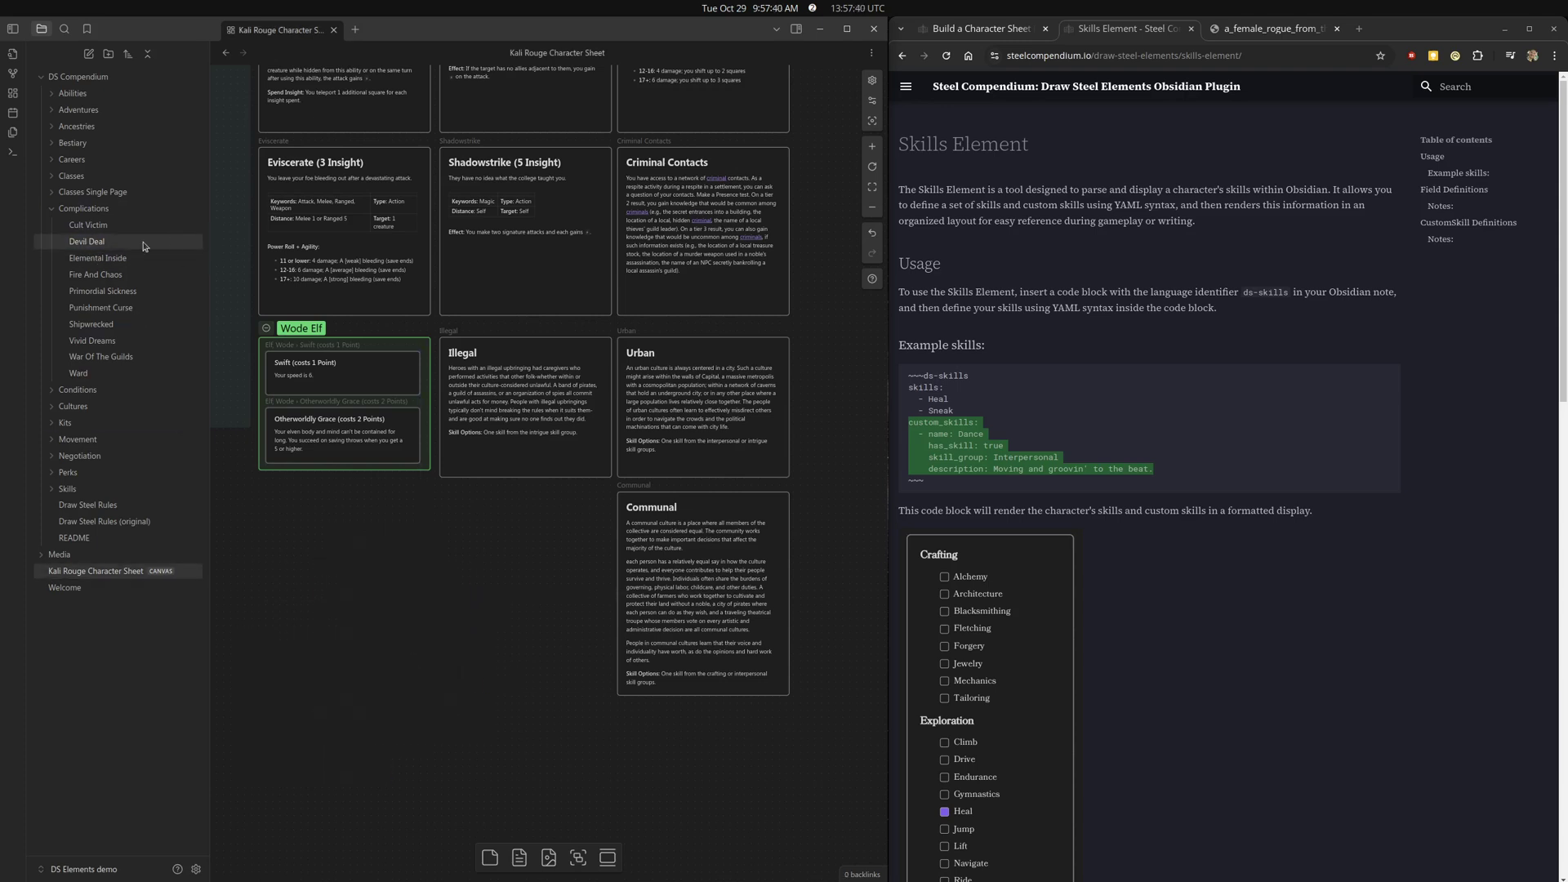
left_click(51, 210)
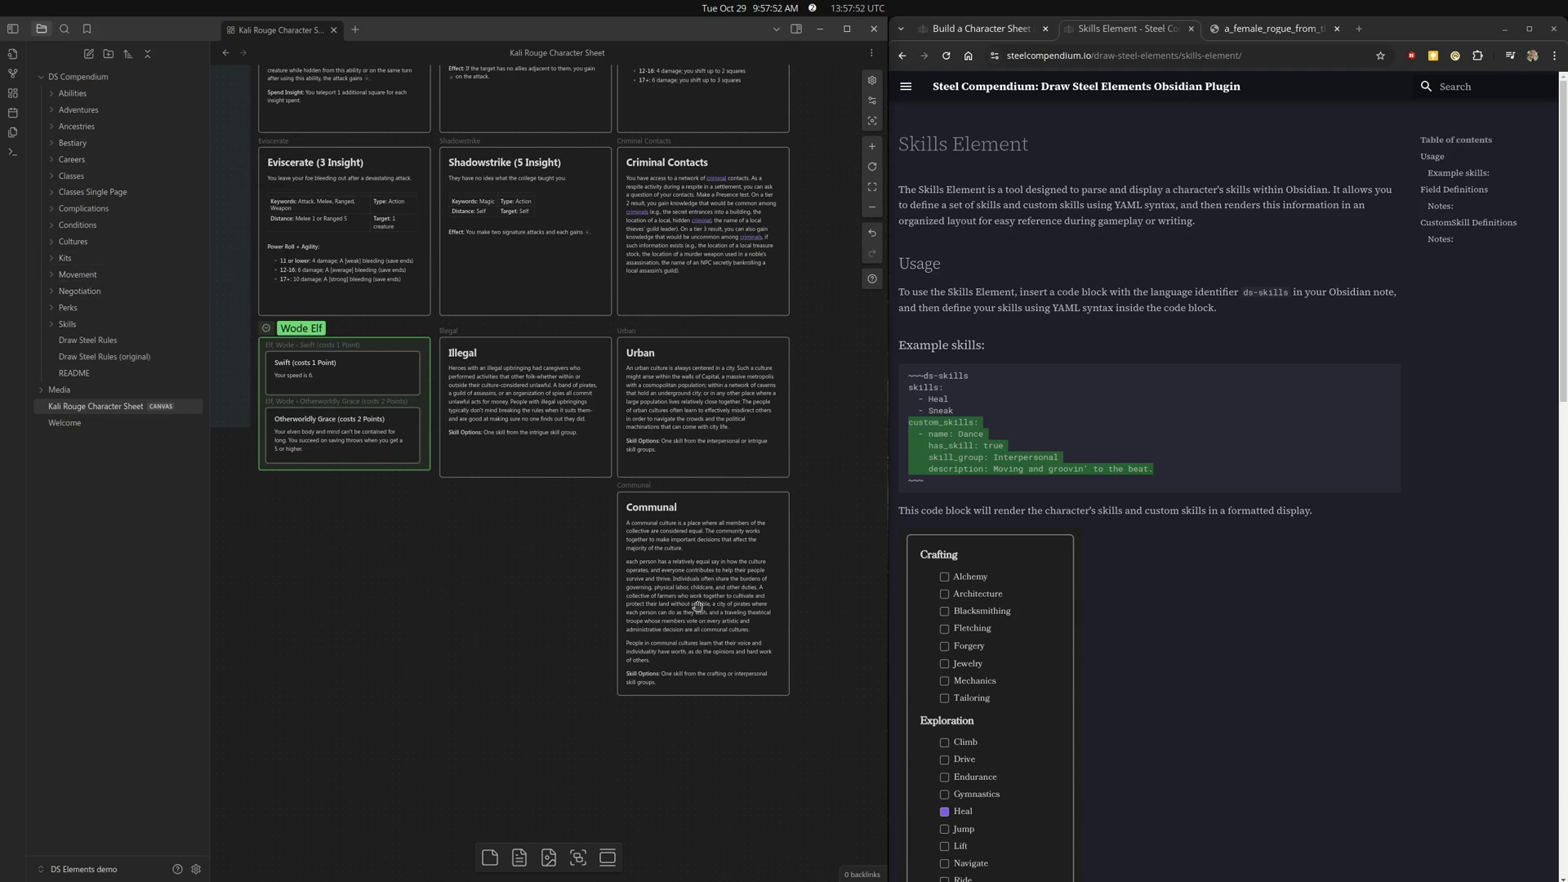
Look over the whole character sheet, from the portrait and stats header through the skills list to the ability and culture cards.
scroll(546, 567, "up", 5)
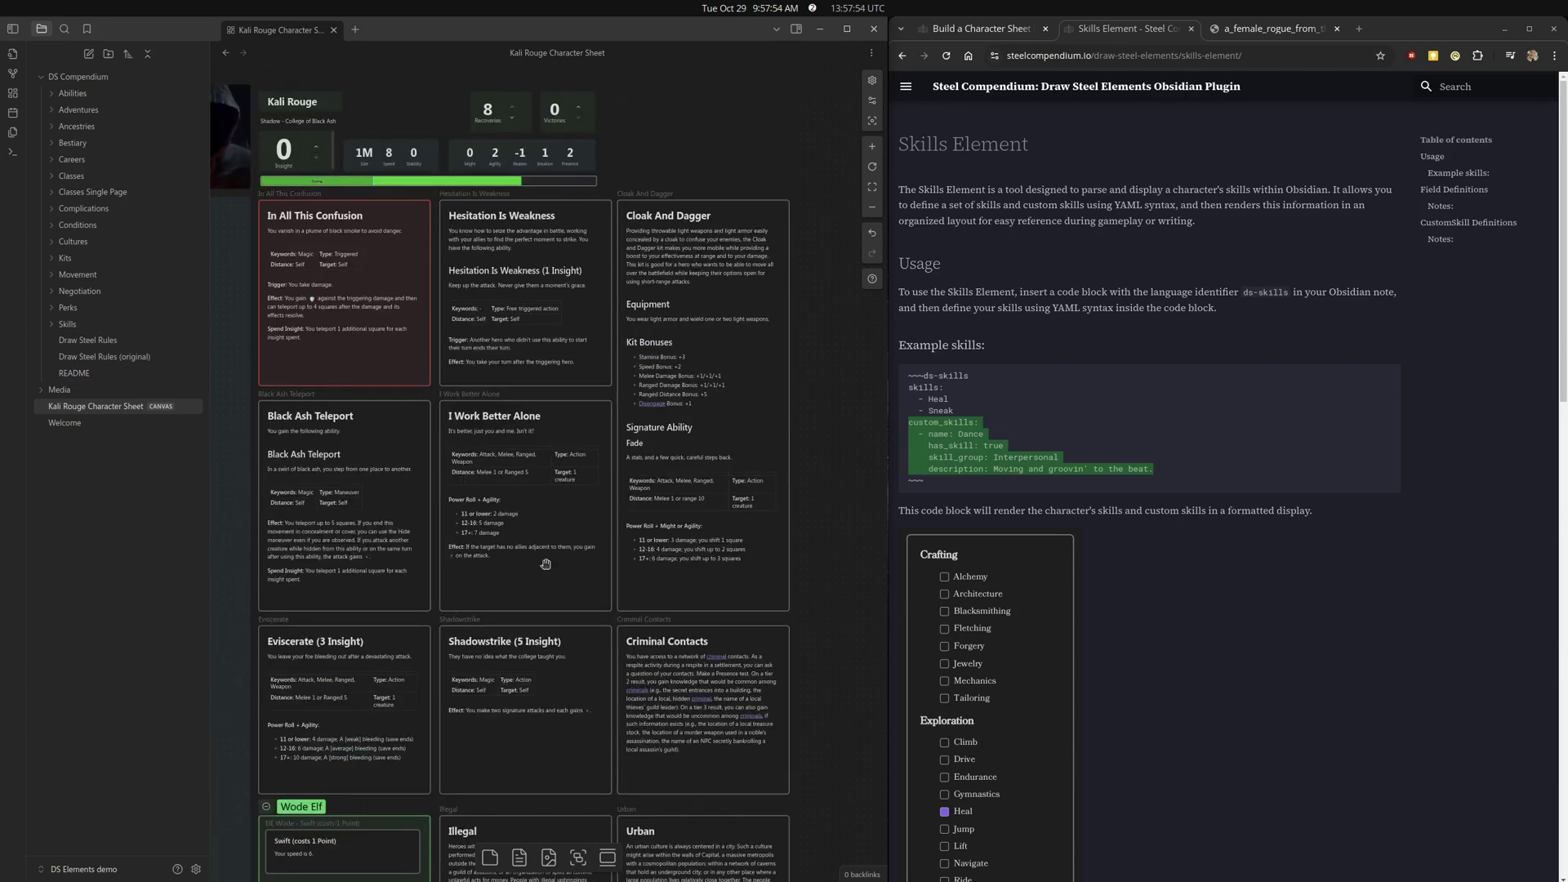
scroll(513, 509, "down", 5)
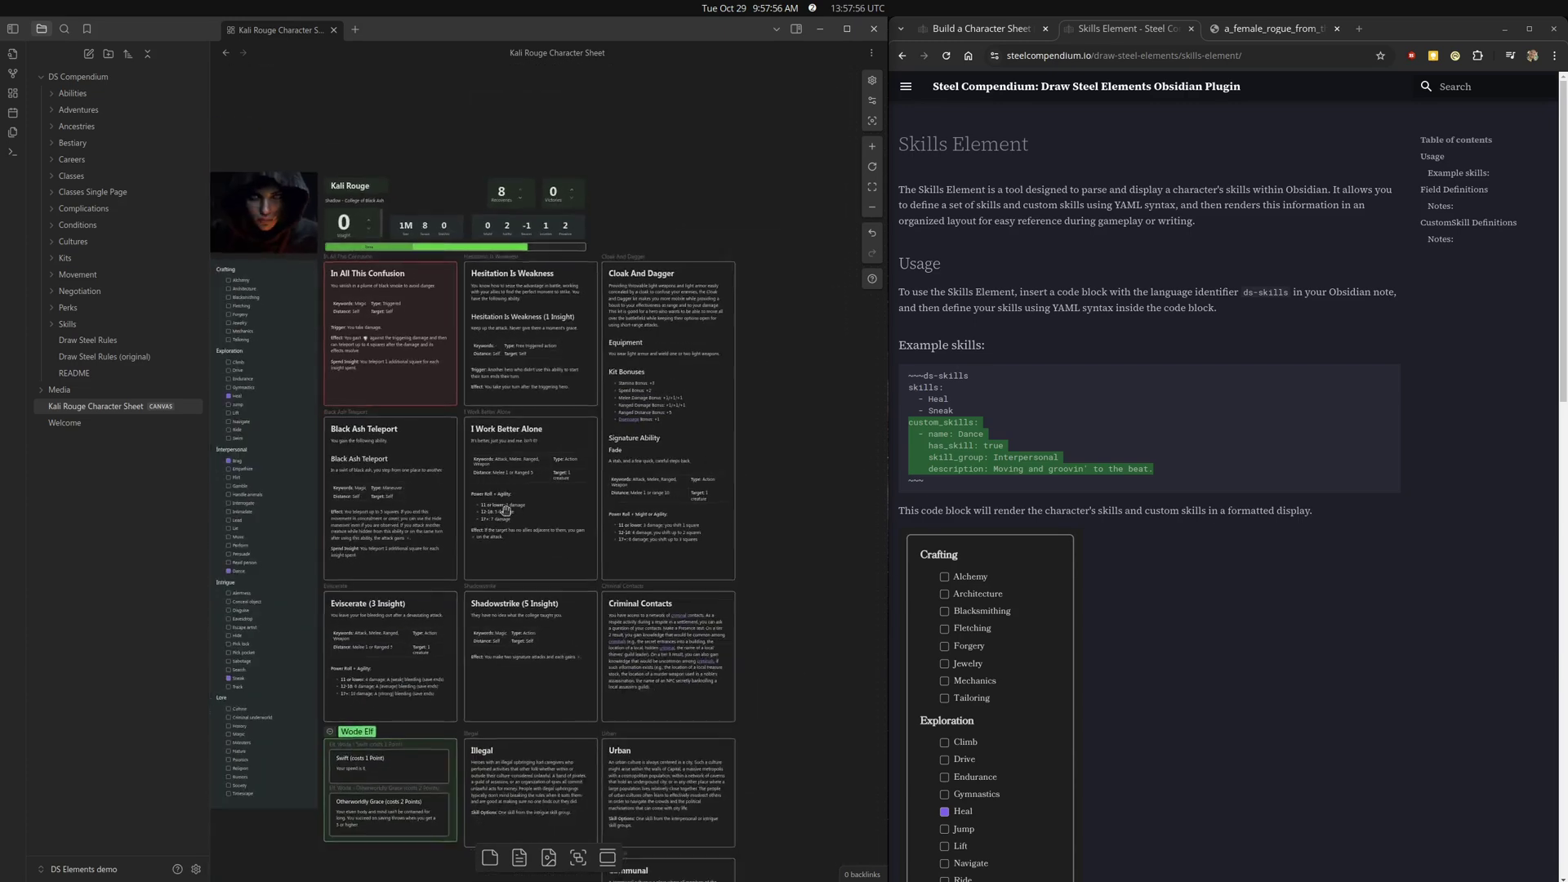
scroll(468, 461, "down", 1)
scroll(468, 461, "right", 1)
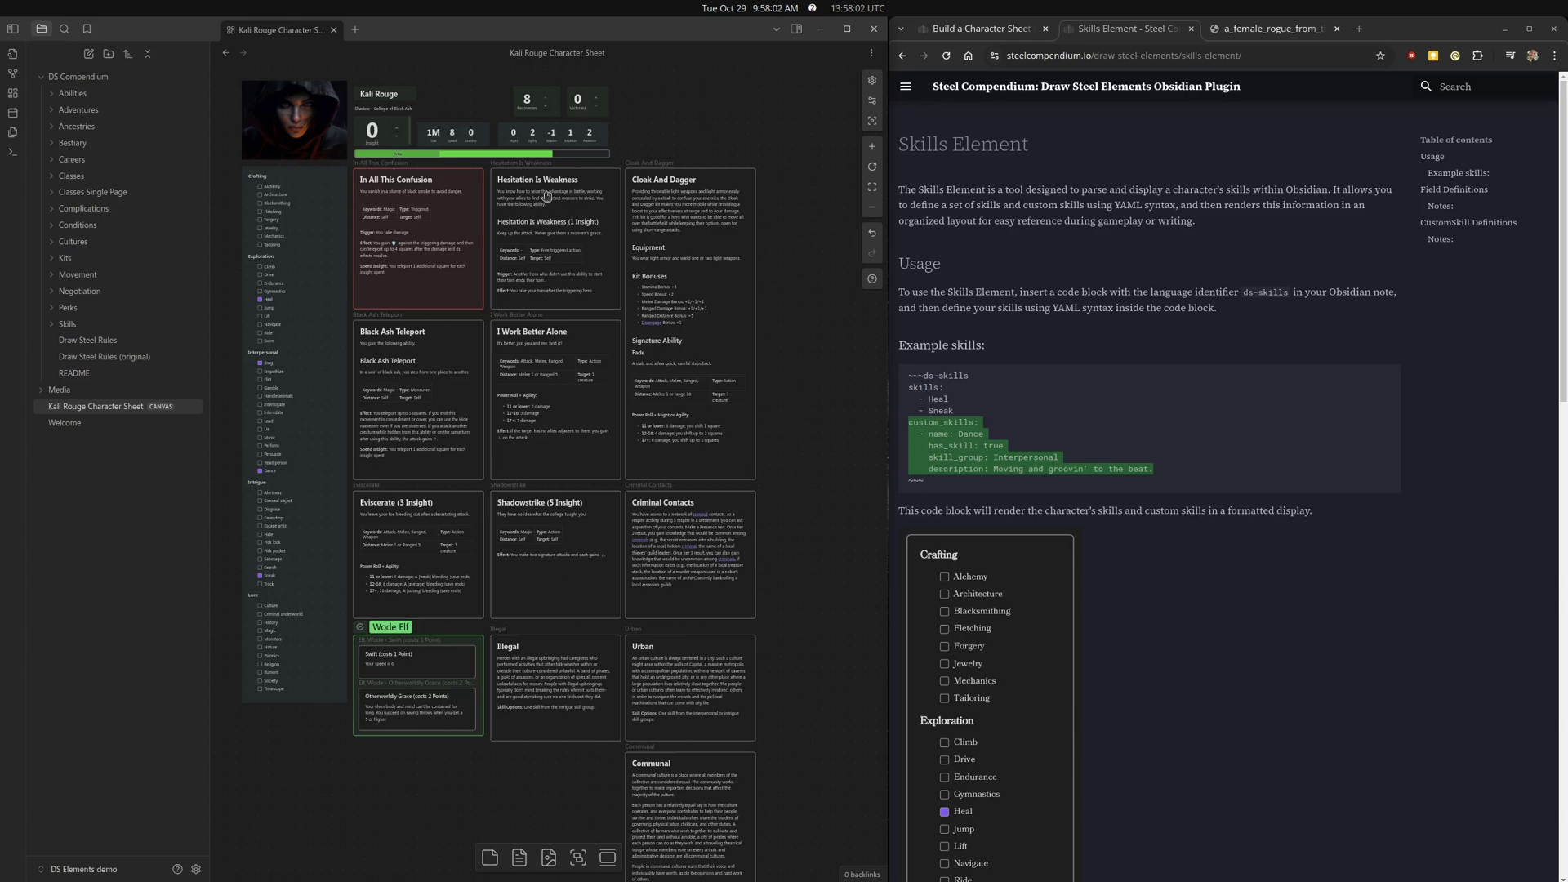
scroll(551, 210, "up", 5)
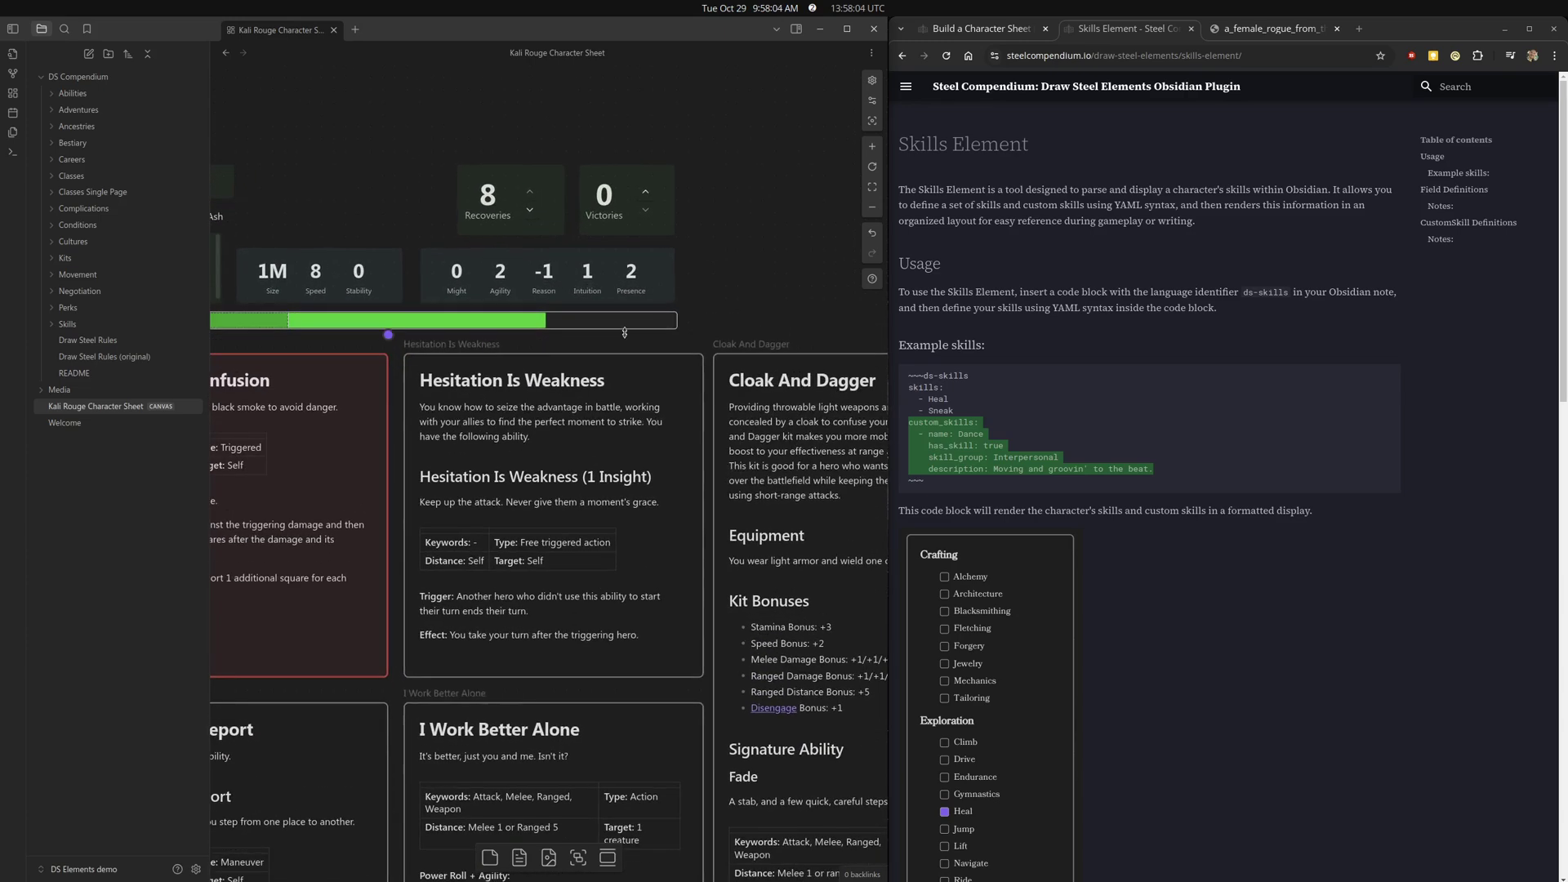
scroll(480, 403, "down", 1)
scroll(480, 403, "down", 5)
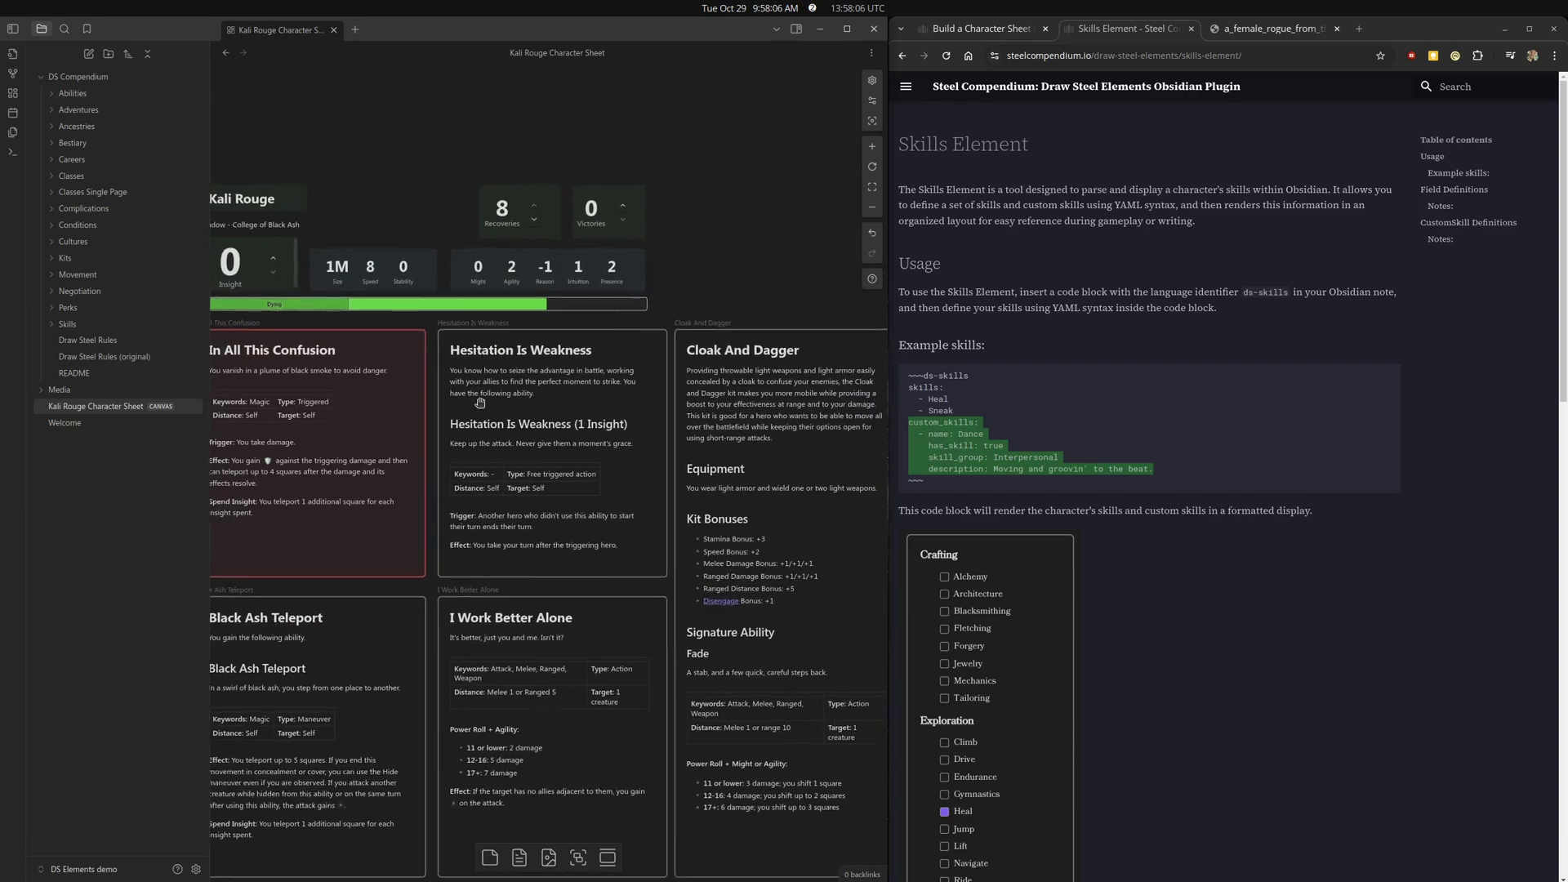
left_click_drag(564, 294, 533, 307)
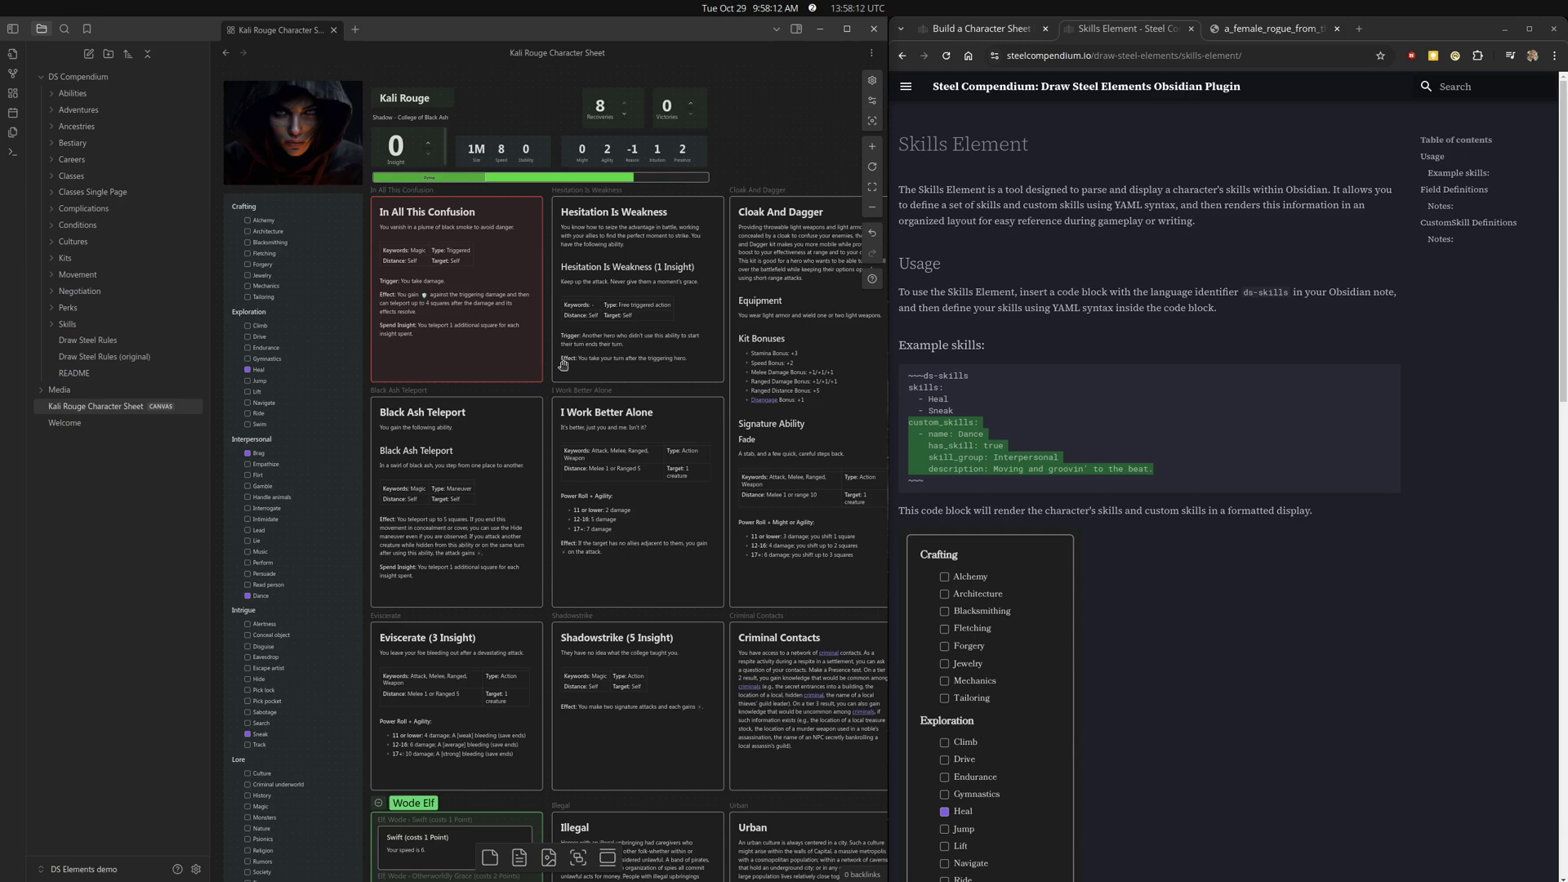
left_click_drag(544, 456, 497, 526)
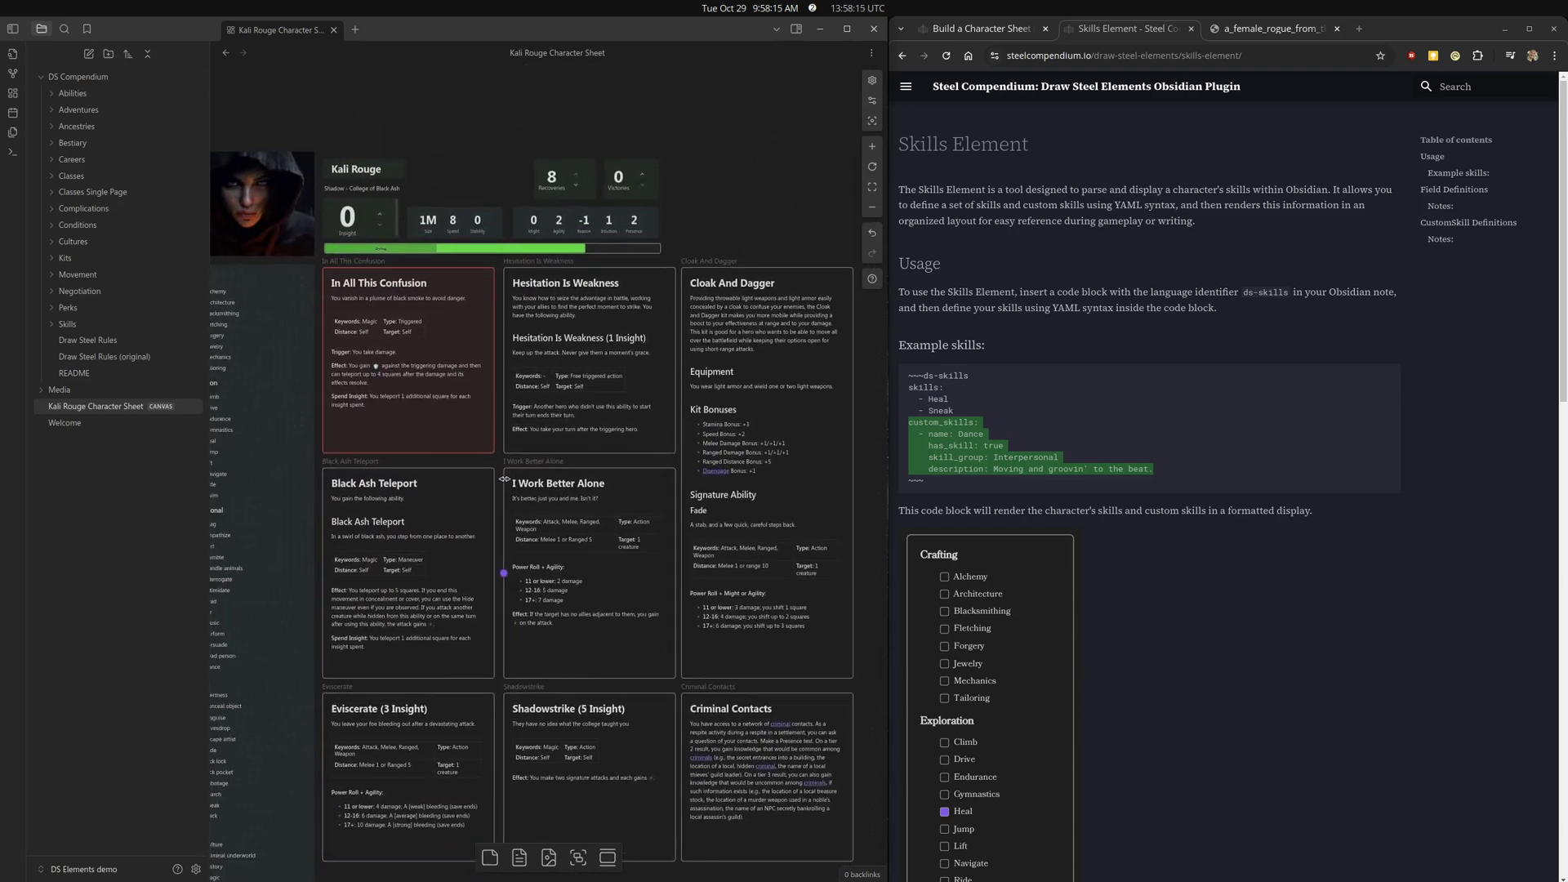
Align the Shadow - College of Black Ash subtitle card with the Kali Rouge name card above it and widen the name card to match.
left_click(370, 186)
left_click(324, 161)
left_click(439, 196)
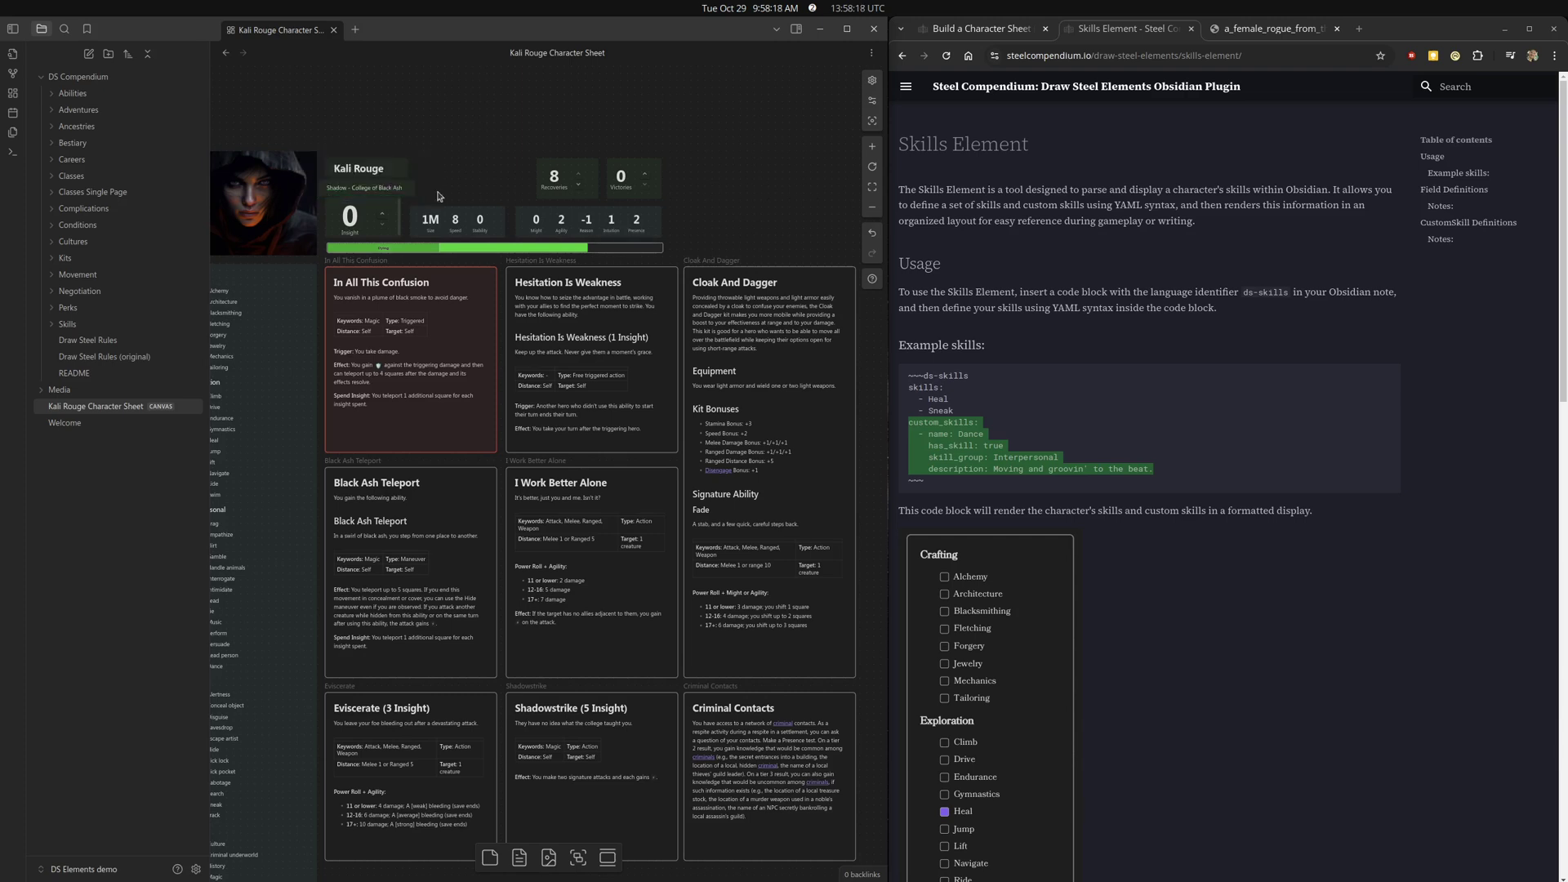
left_click(400, 186)
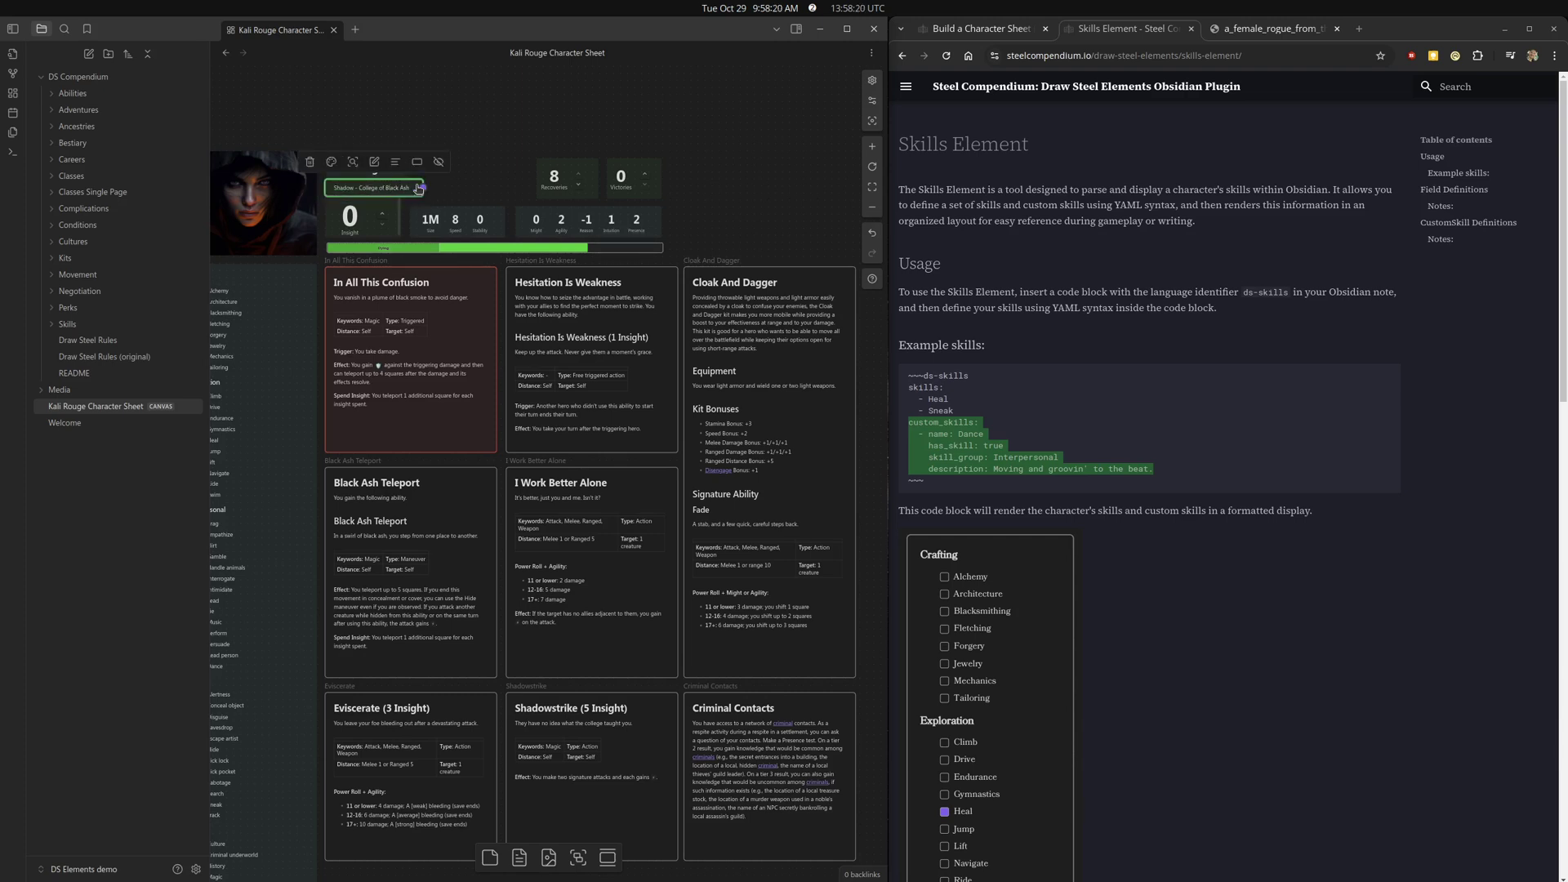
left_click(408, 169)
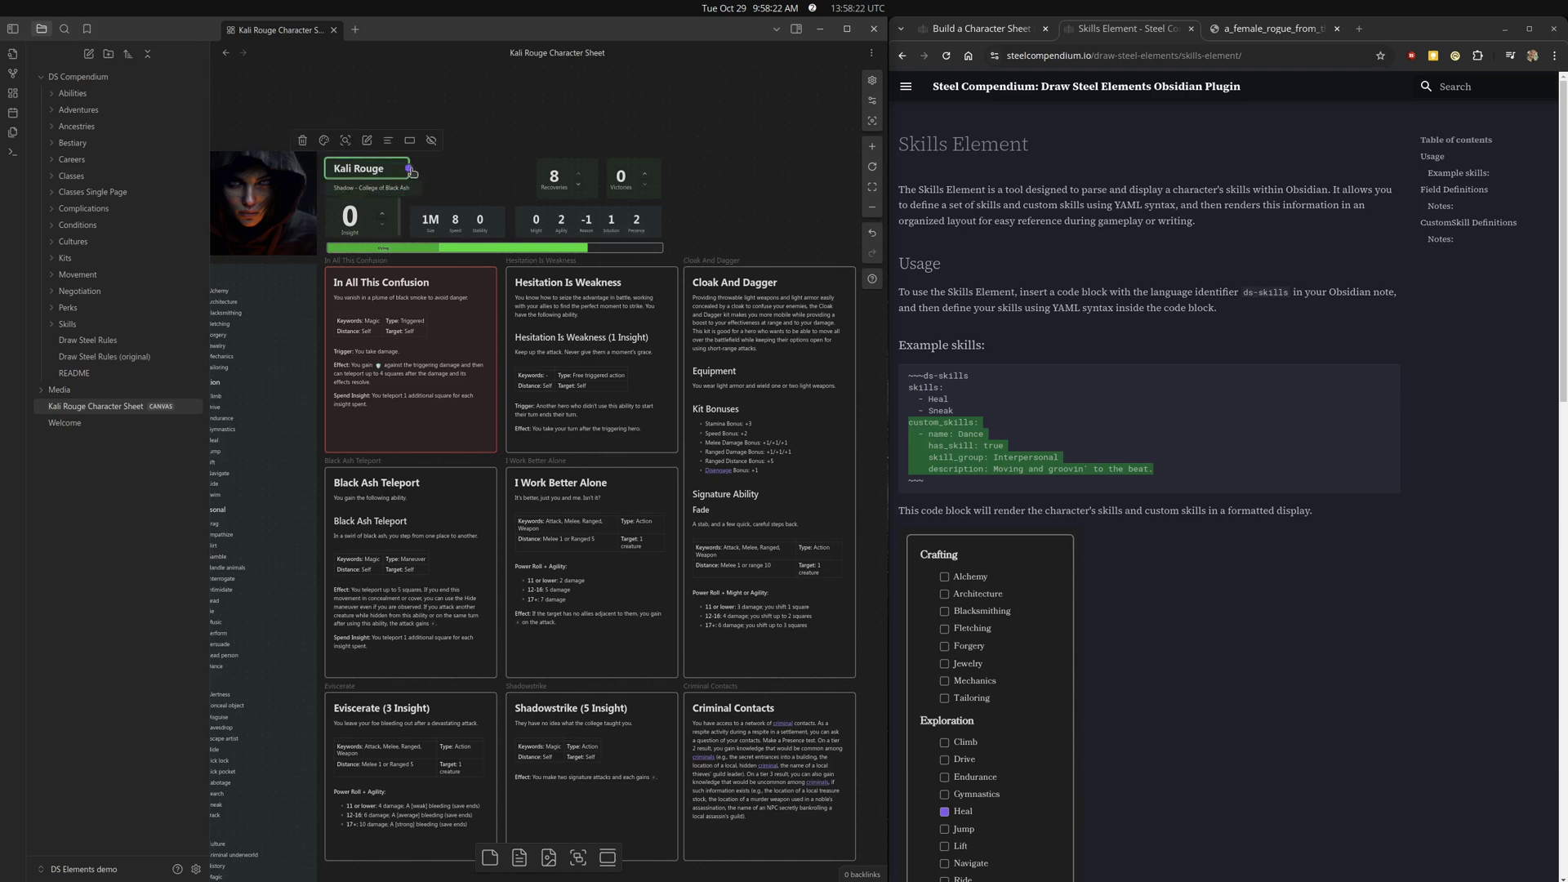
left_click_drag(410, 173, 423, 172)
left_click(460, 182)
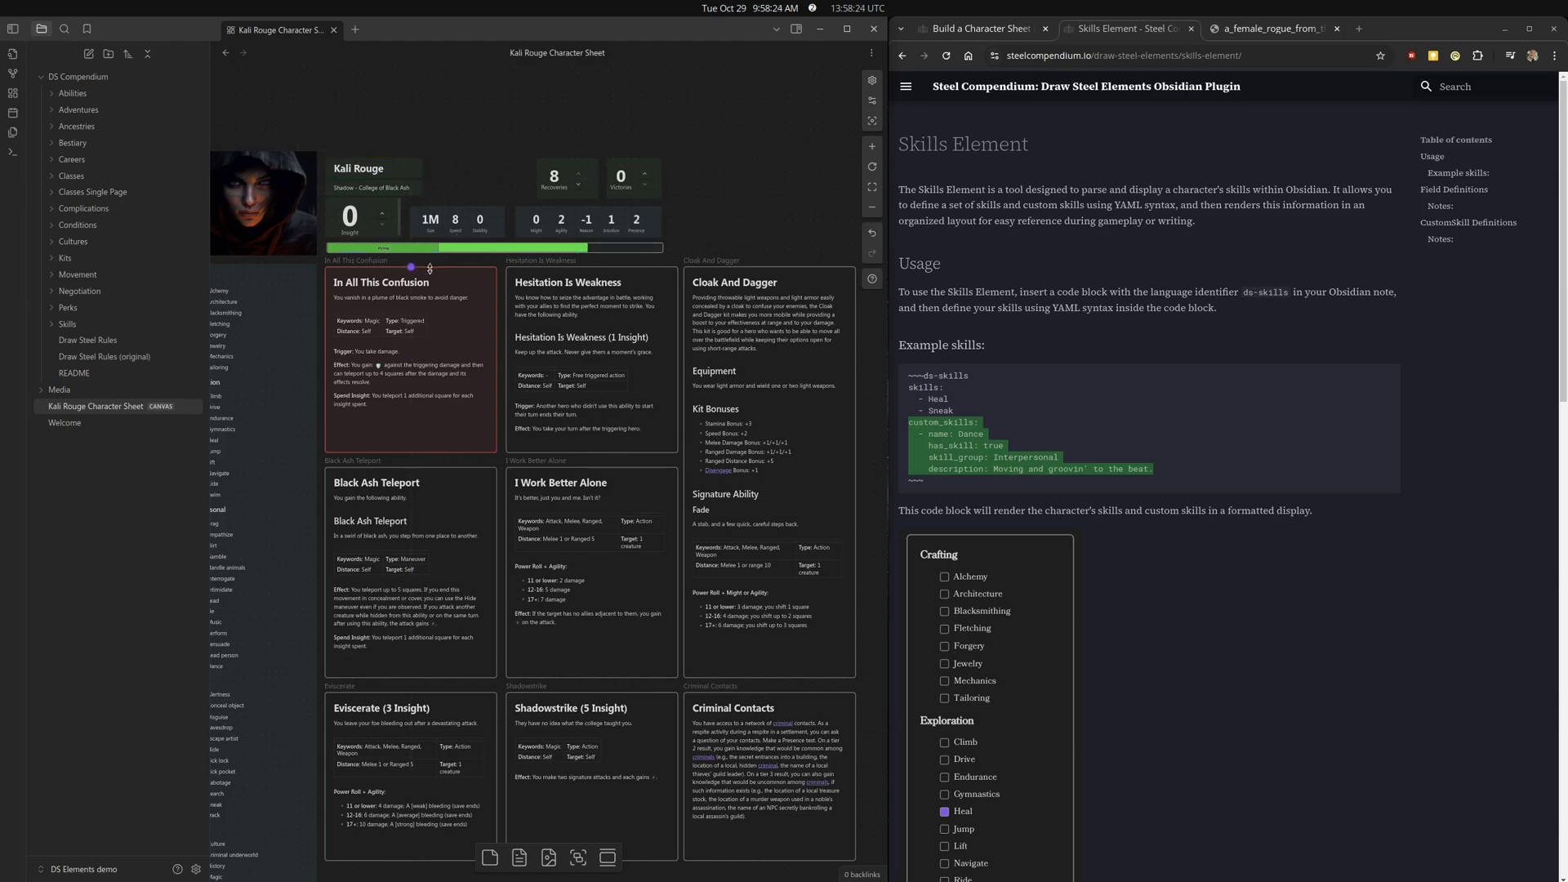
left_click_drag(471, 582, 550, 517)
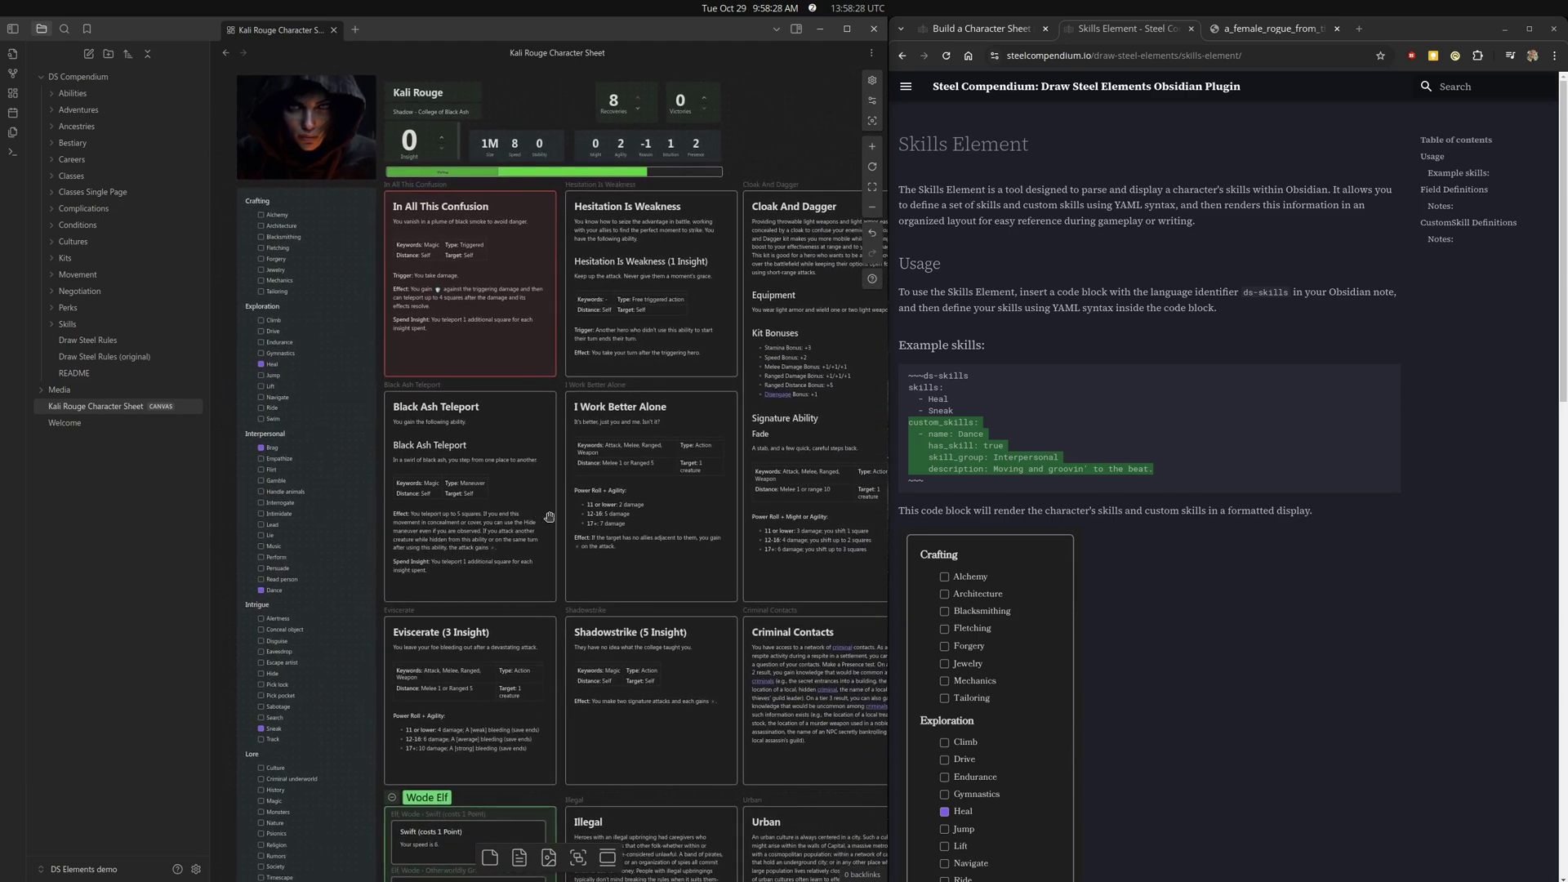